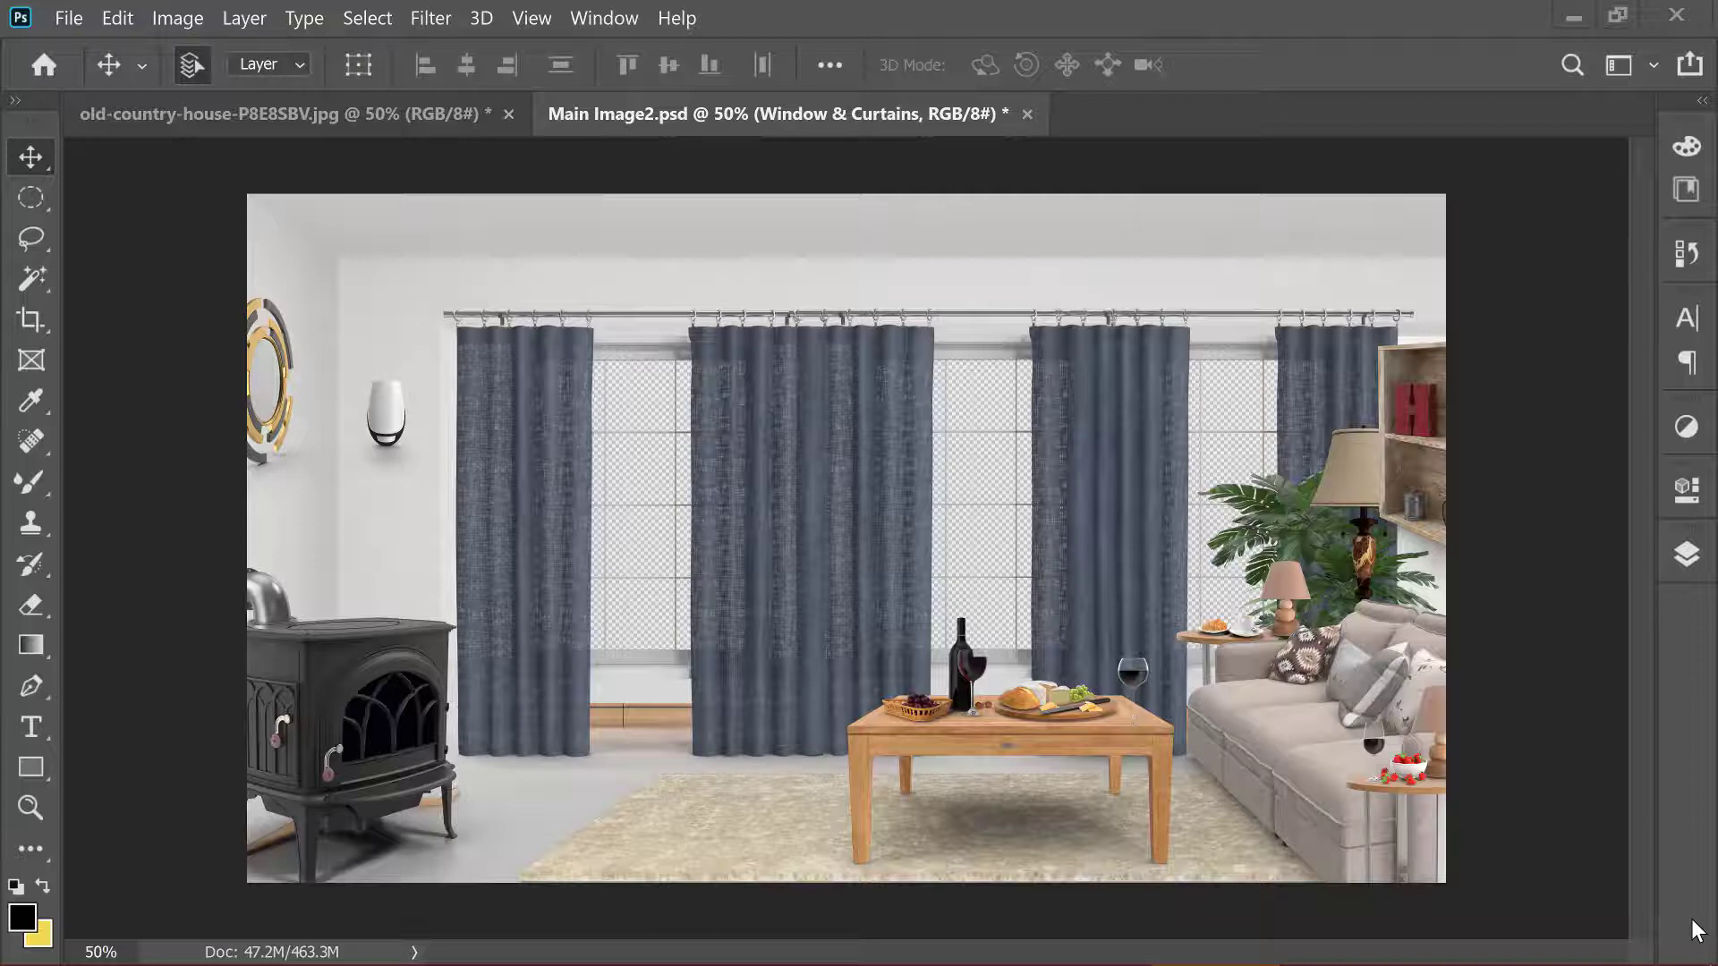
# Expand Window & Curtains > Group 1 and select the Contemporary Curtains.I01.2k copy 2 layer.
pyautogui.click(1687, 554)
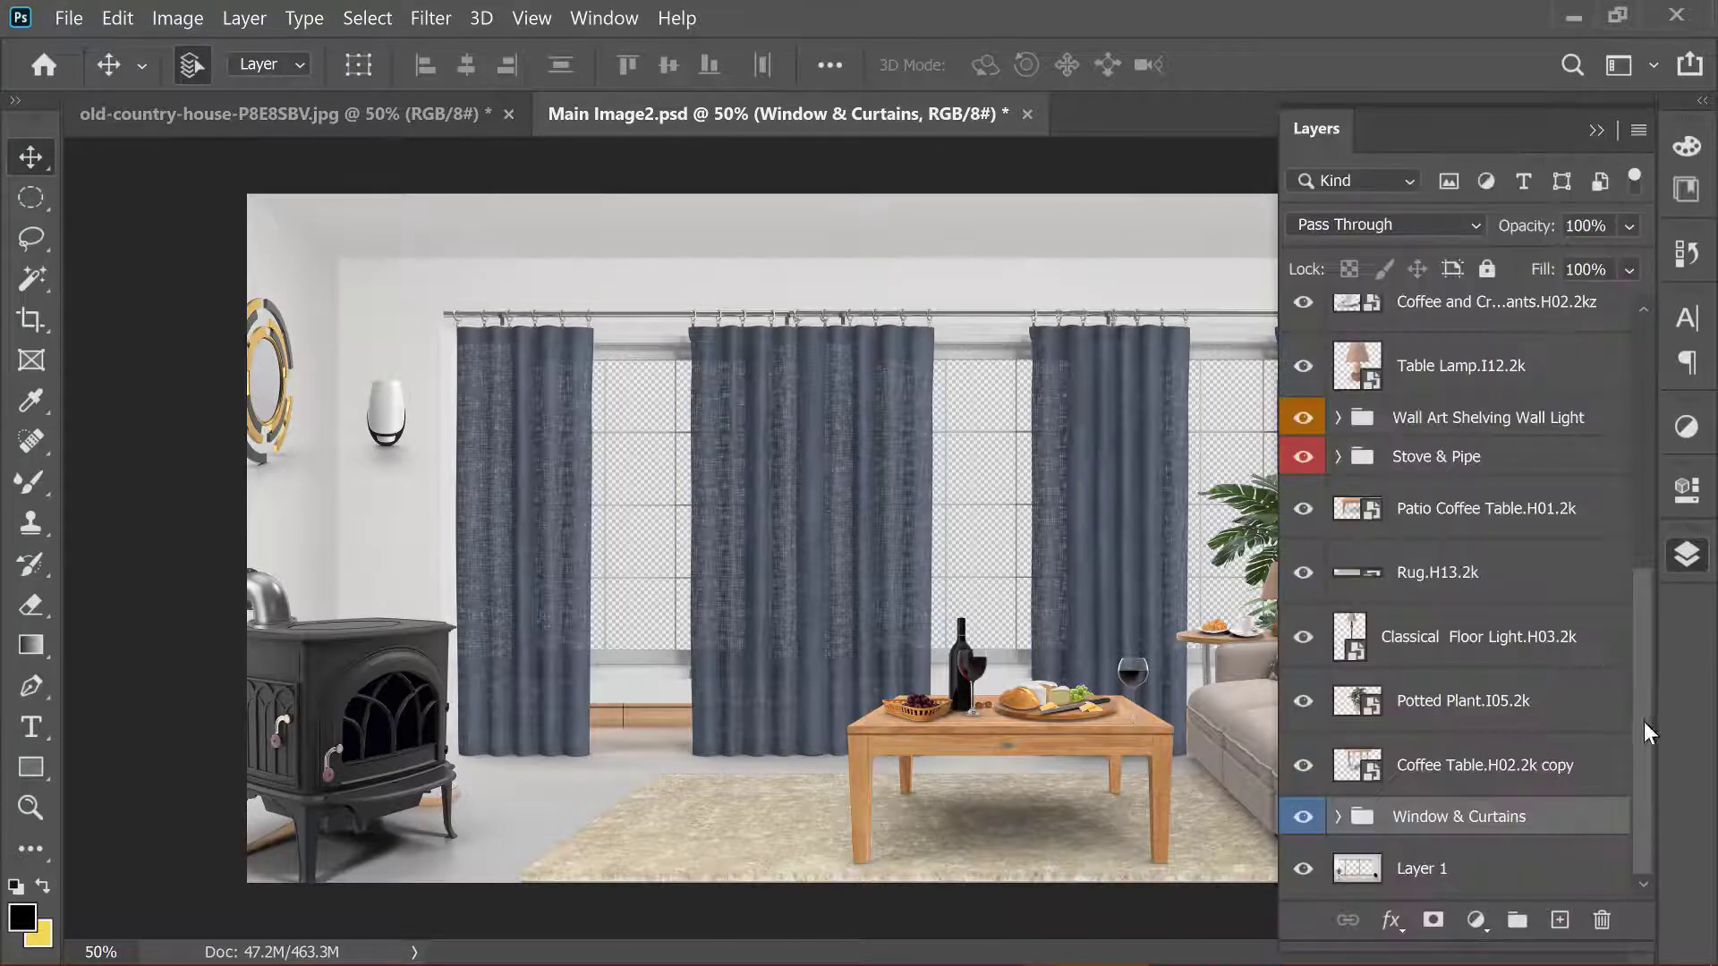
pyautogui.click(1338, 819)
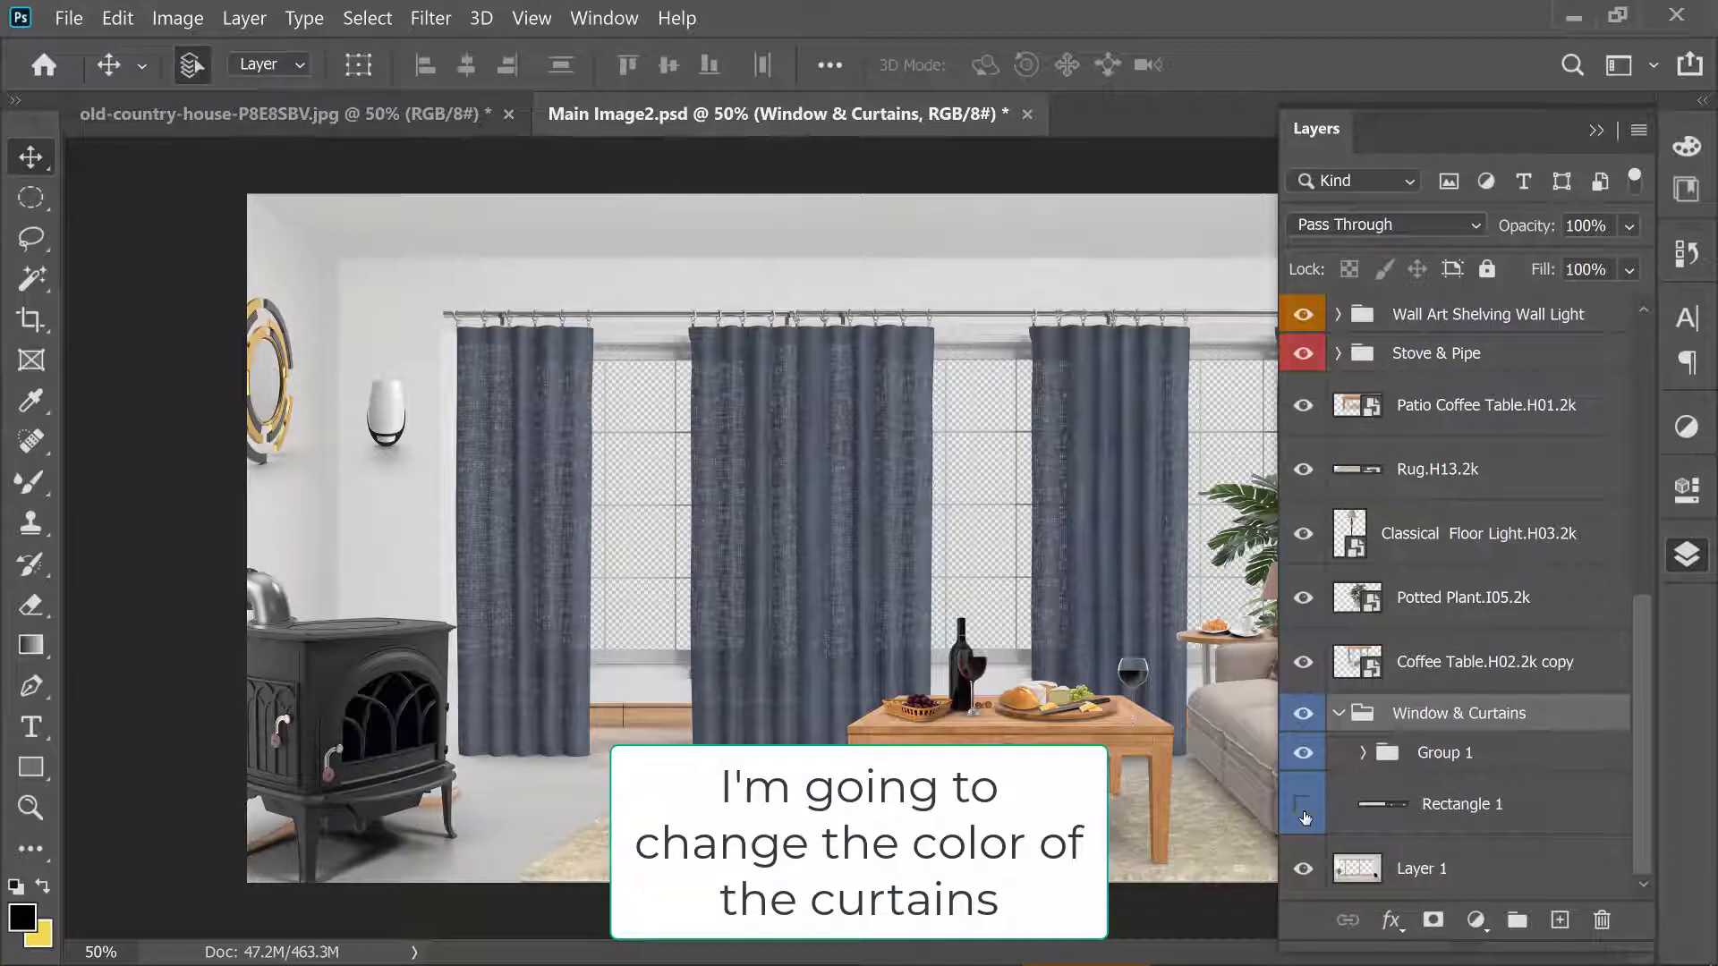
pyautogui.click(1363, 752)
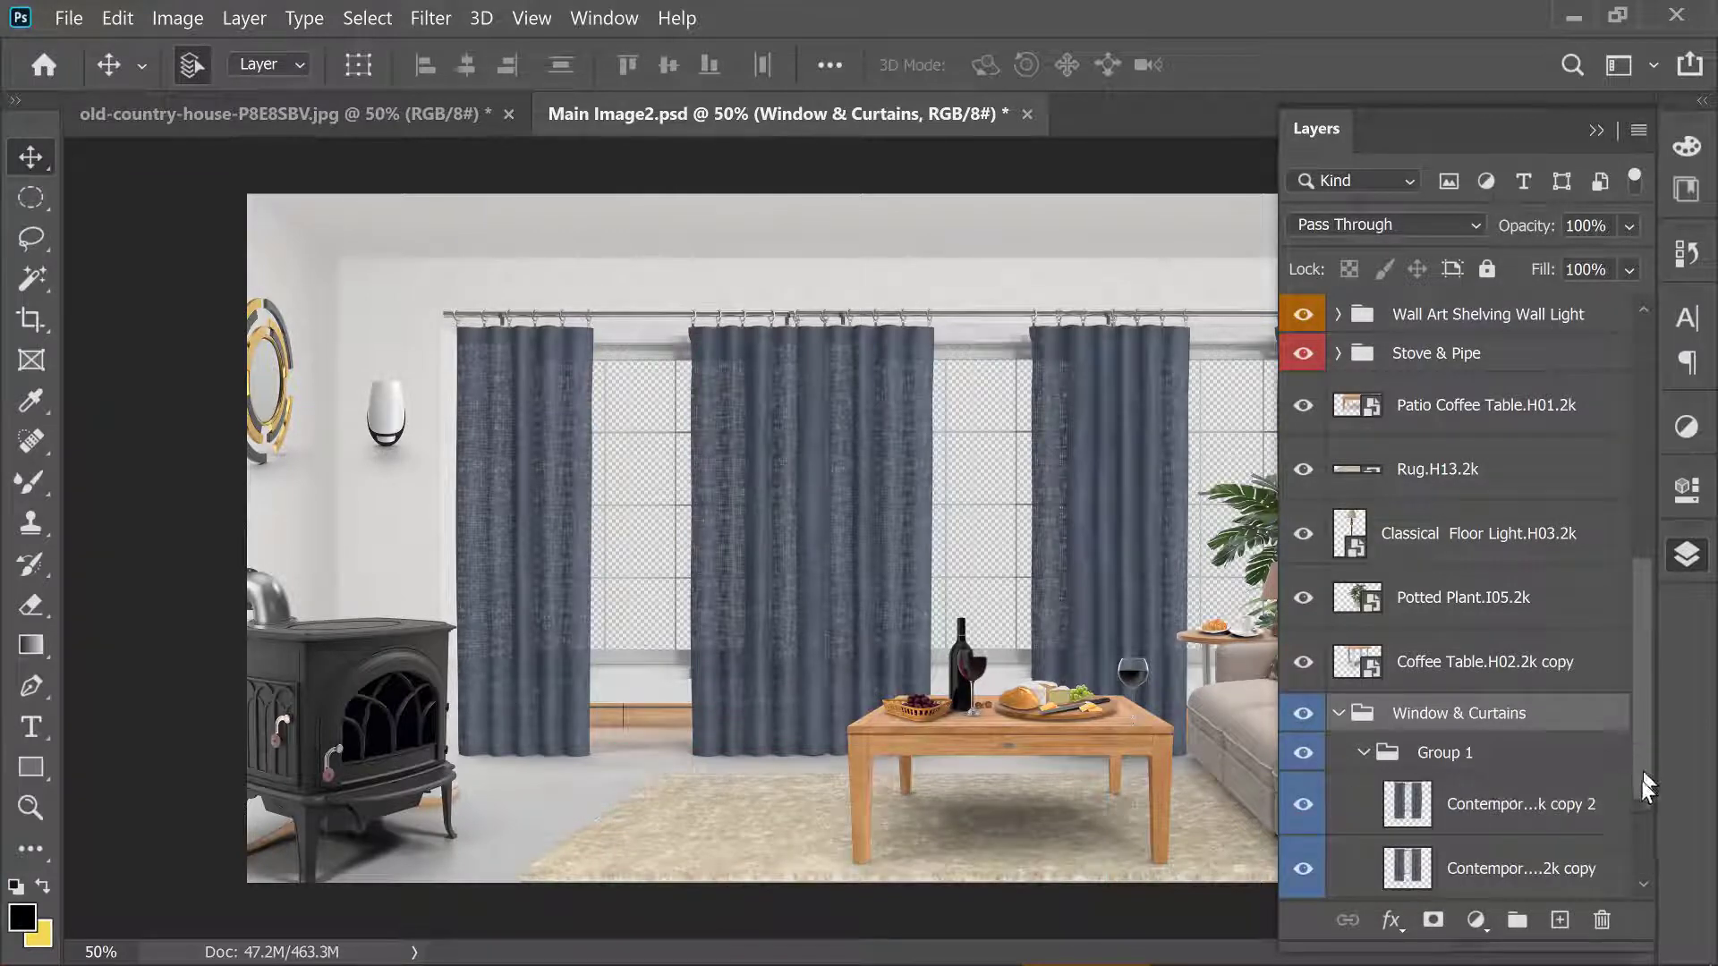
pyautogui.moveTo(1641, 780); pyautogui.dragTo(1638, 872)
pyautogui.click(1487, 933)
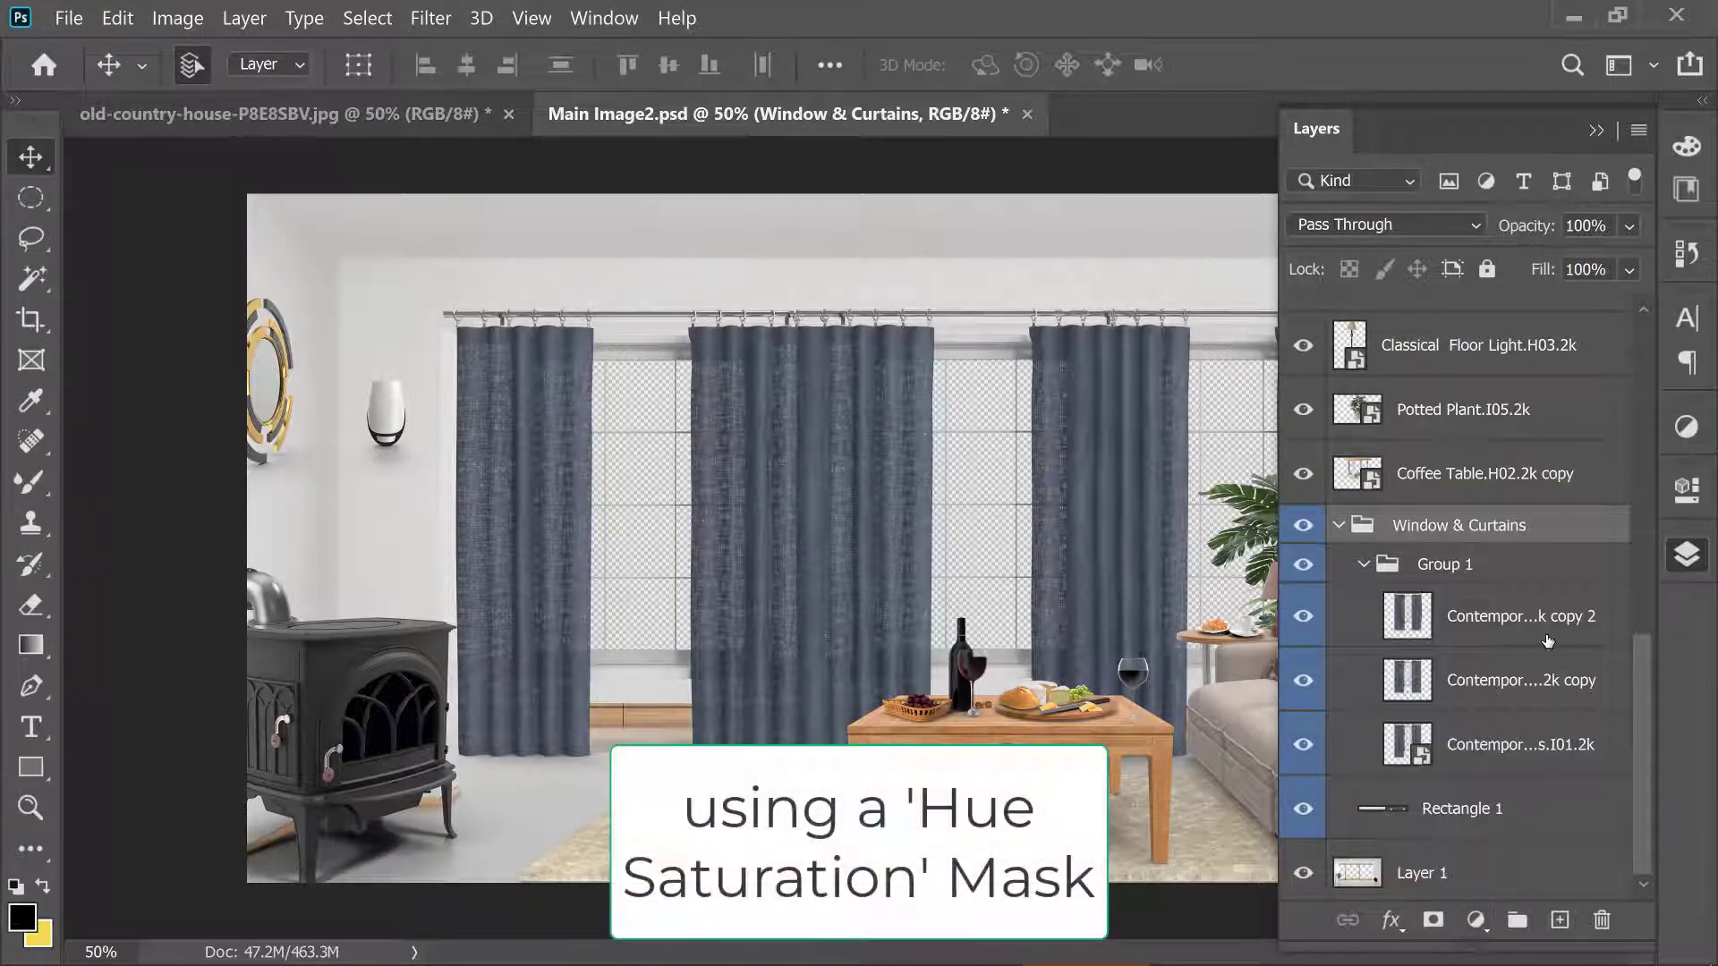
pyautogui.click(1519, 627)
# Add a Hue/Saturation adjustment at Hue +96, clipped to that curtain layer.
pyautogui.click(1480, 933)
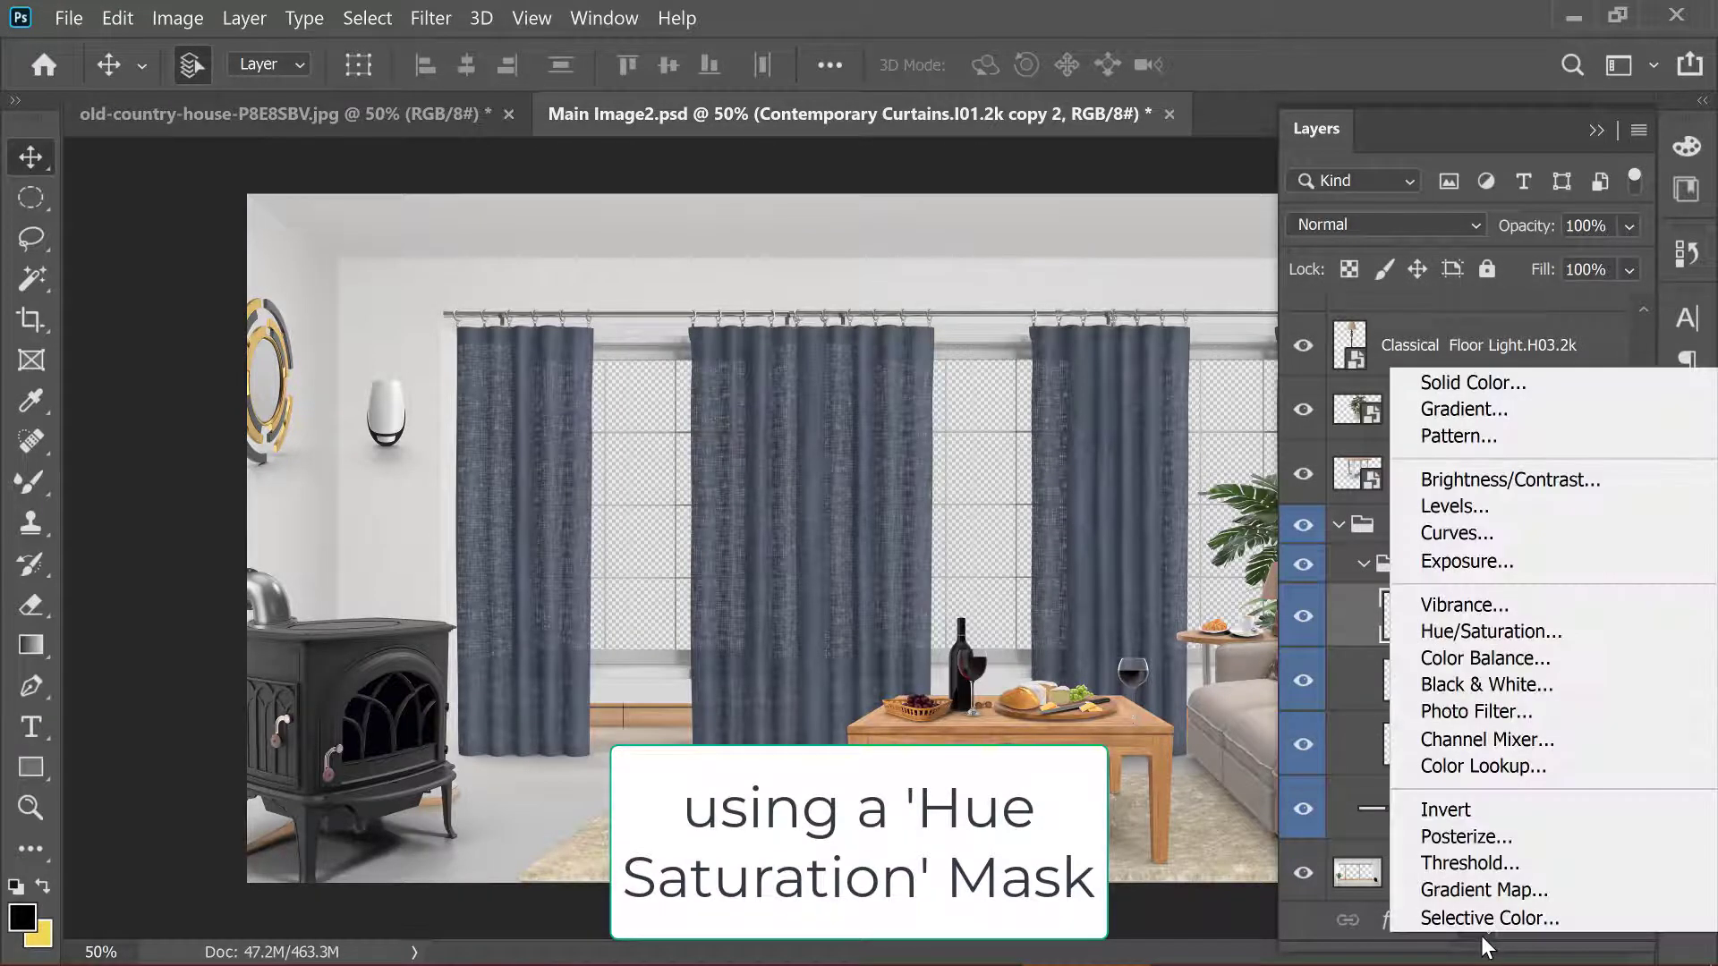
pyautogui.click(1528, 630)
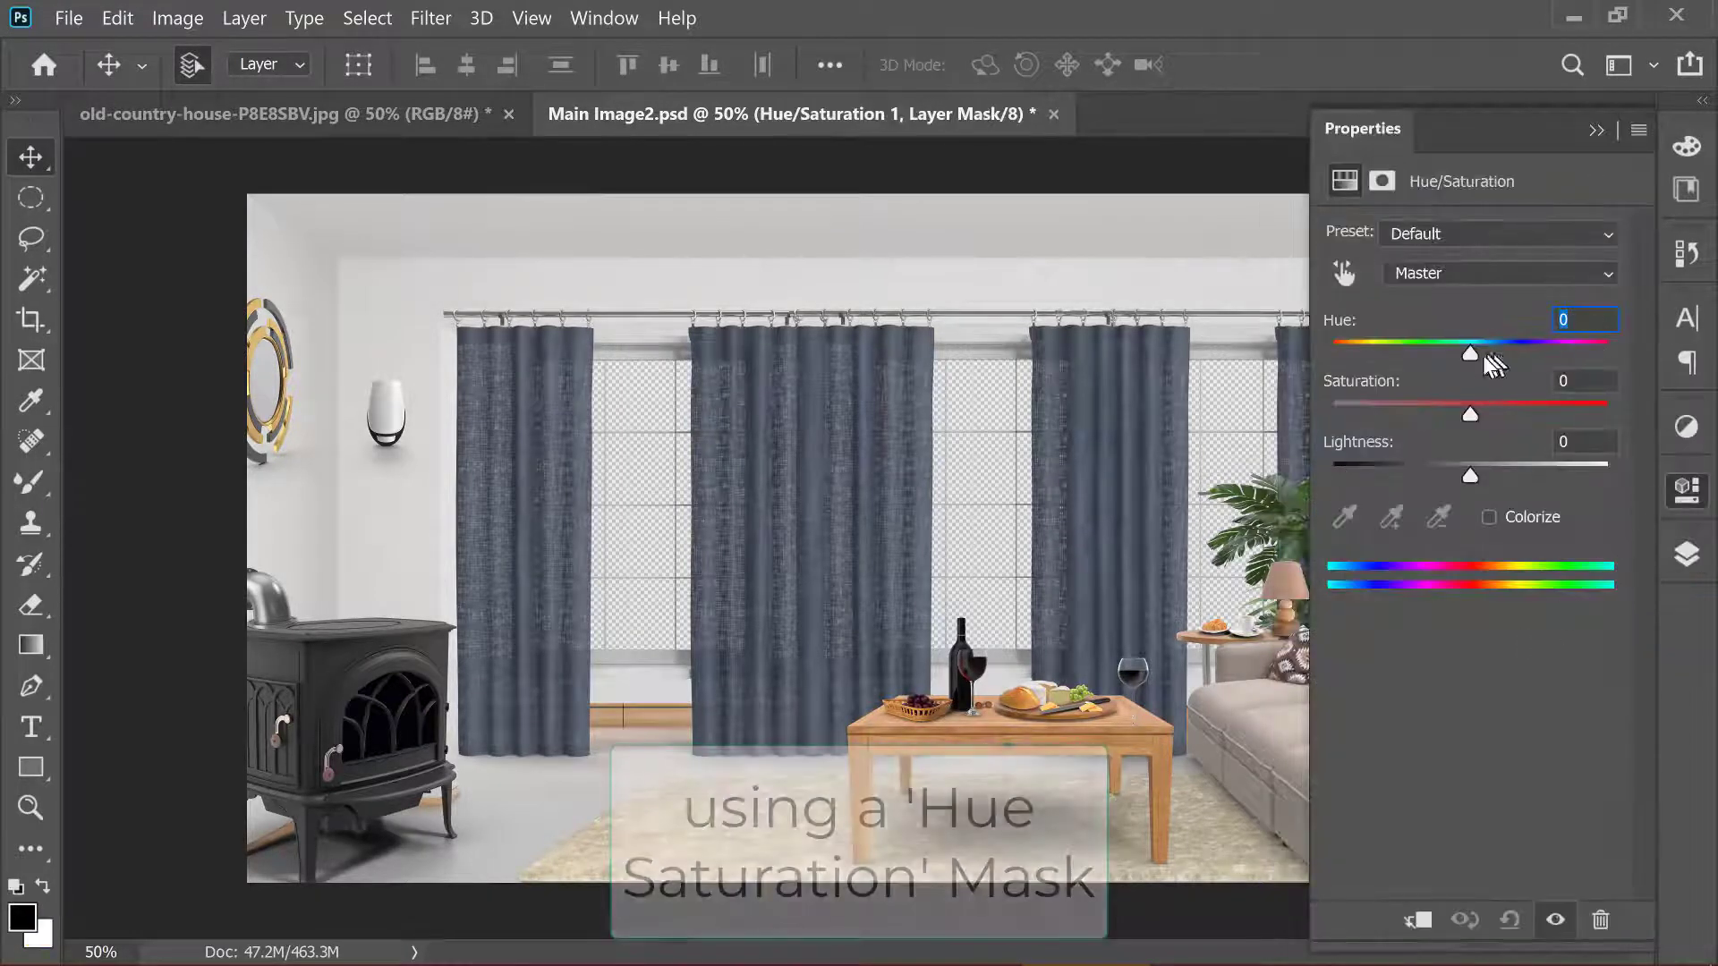
pyautogui.moveTo(1472, 353); pyautogui.dragTo(1561, 352)
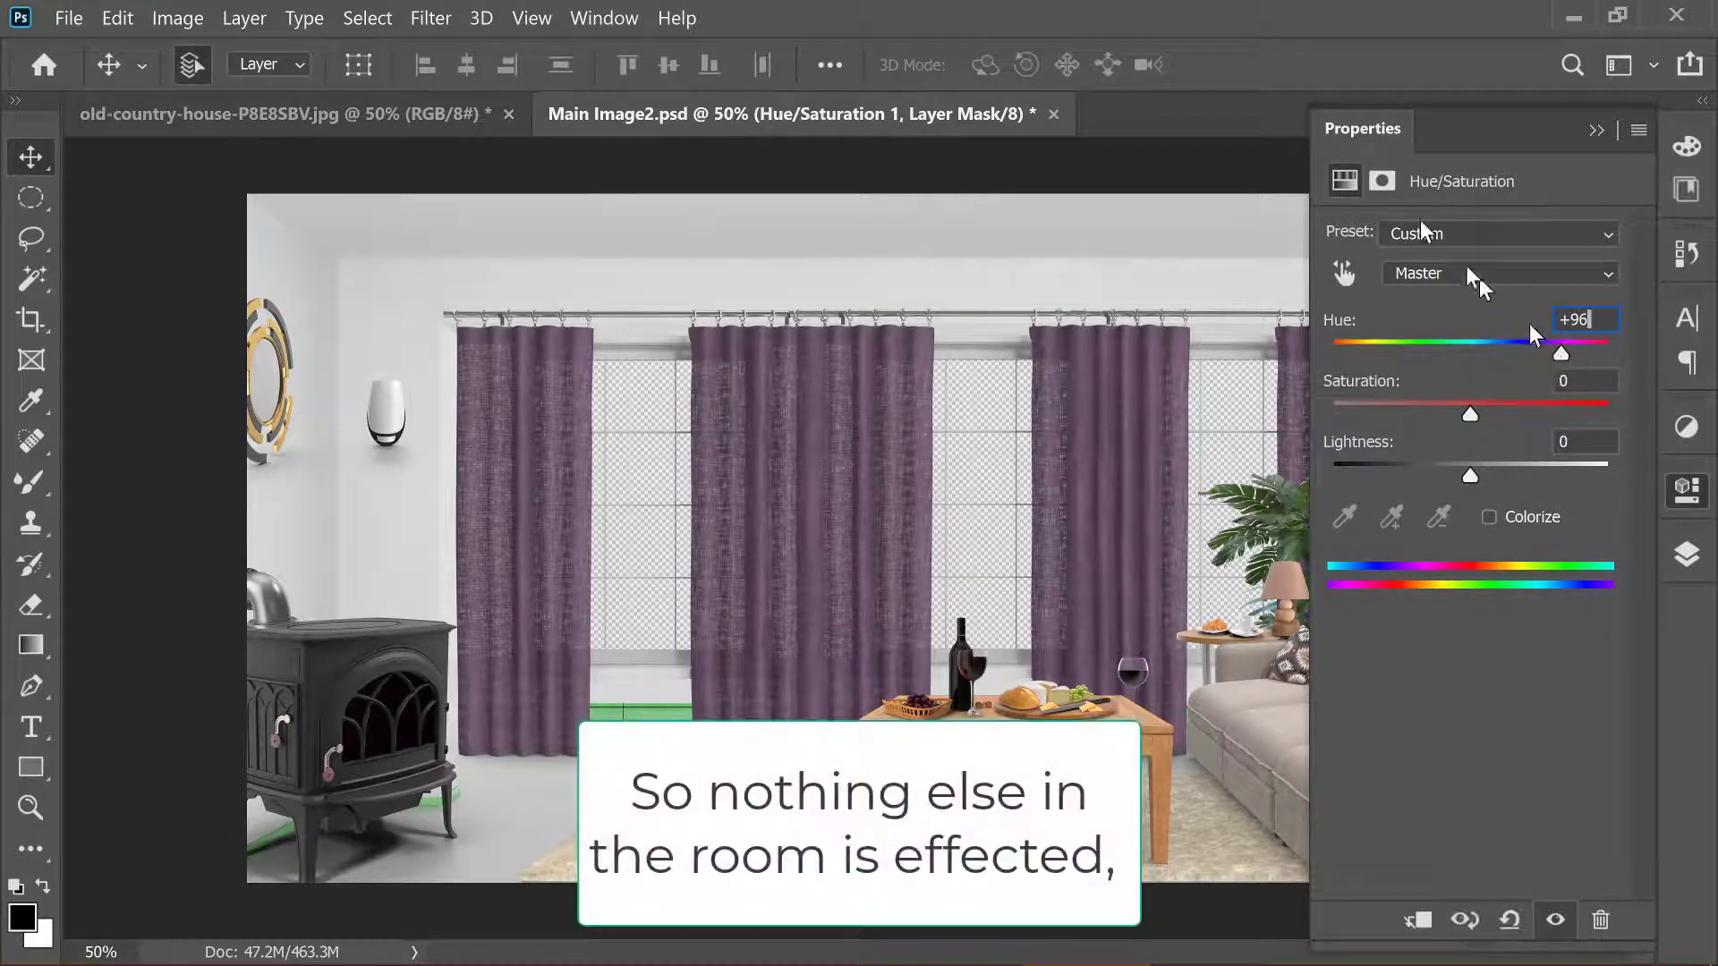
pyautogui.click(1687, 555)
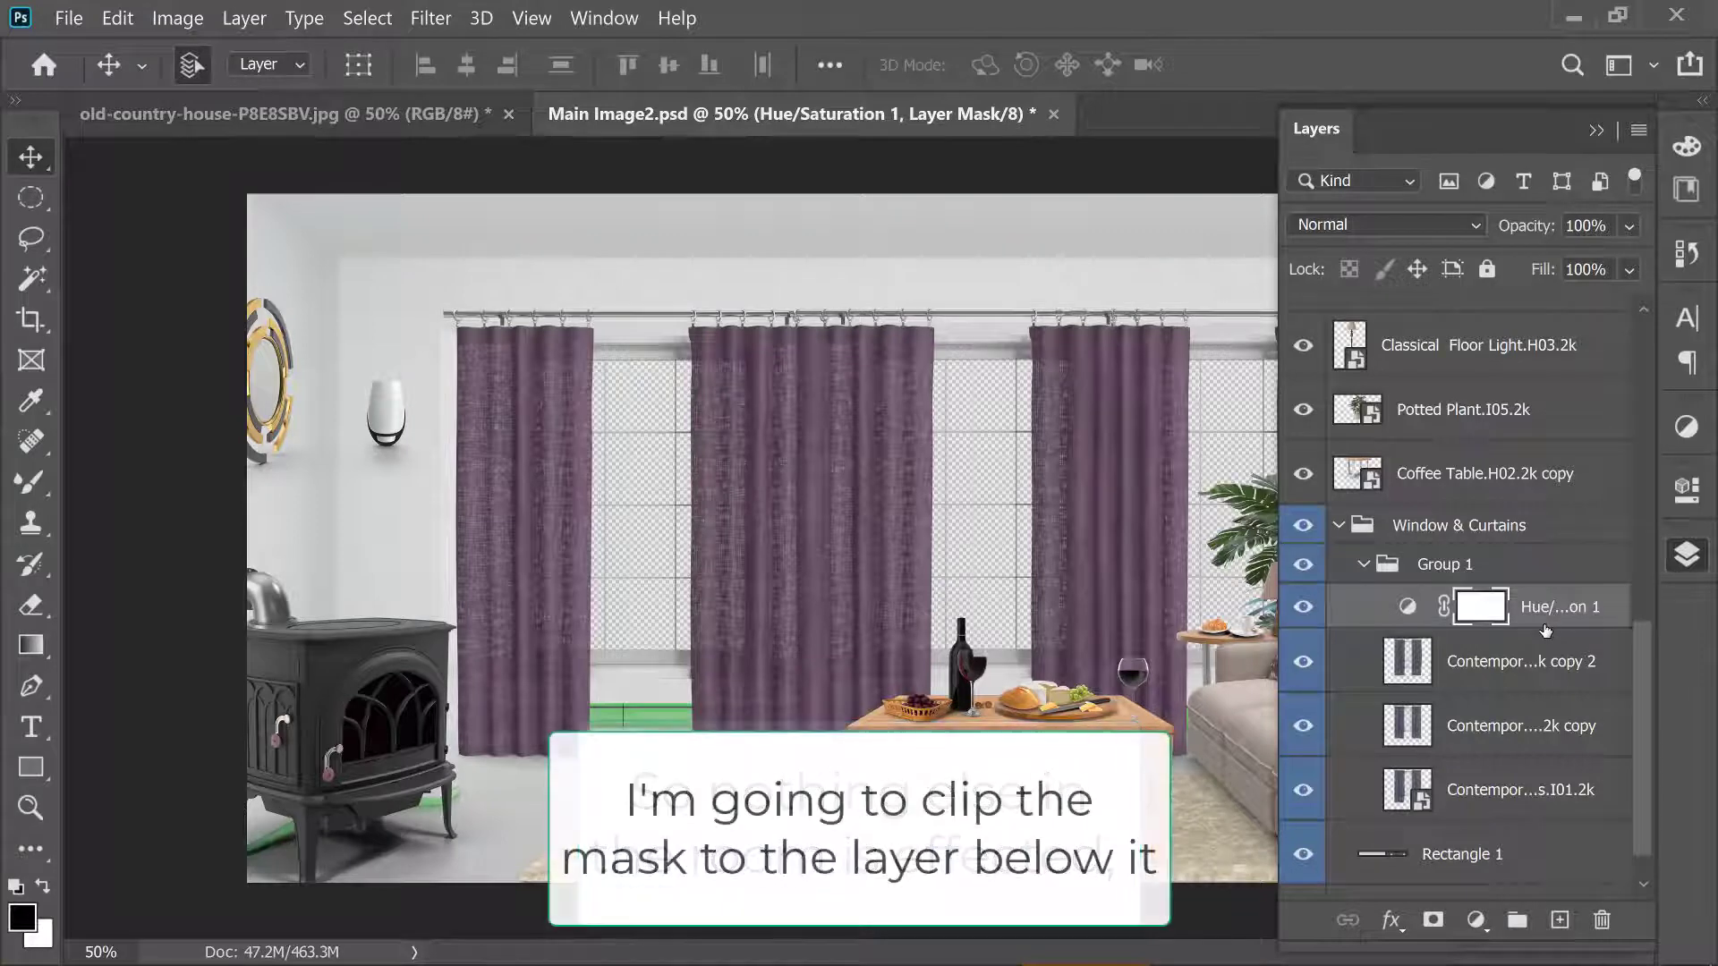
pyautogui.keyDown('alt'); pyautogui.click(1546, 629); pyautogui.keyUp('alt')
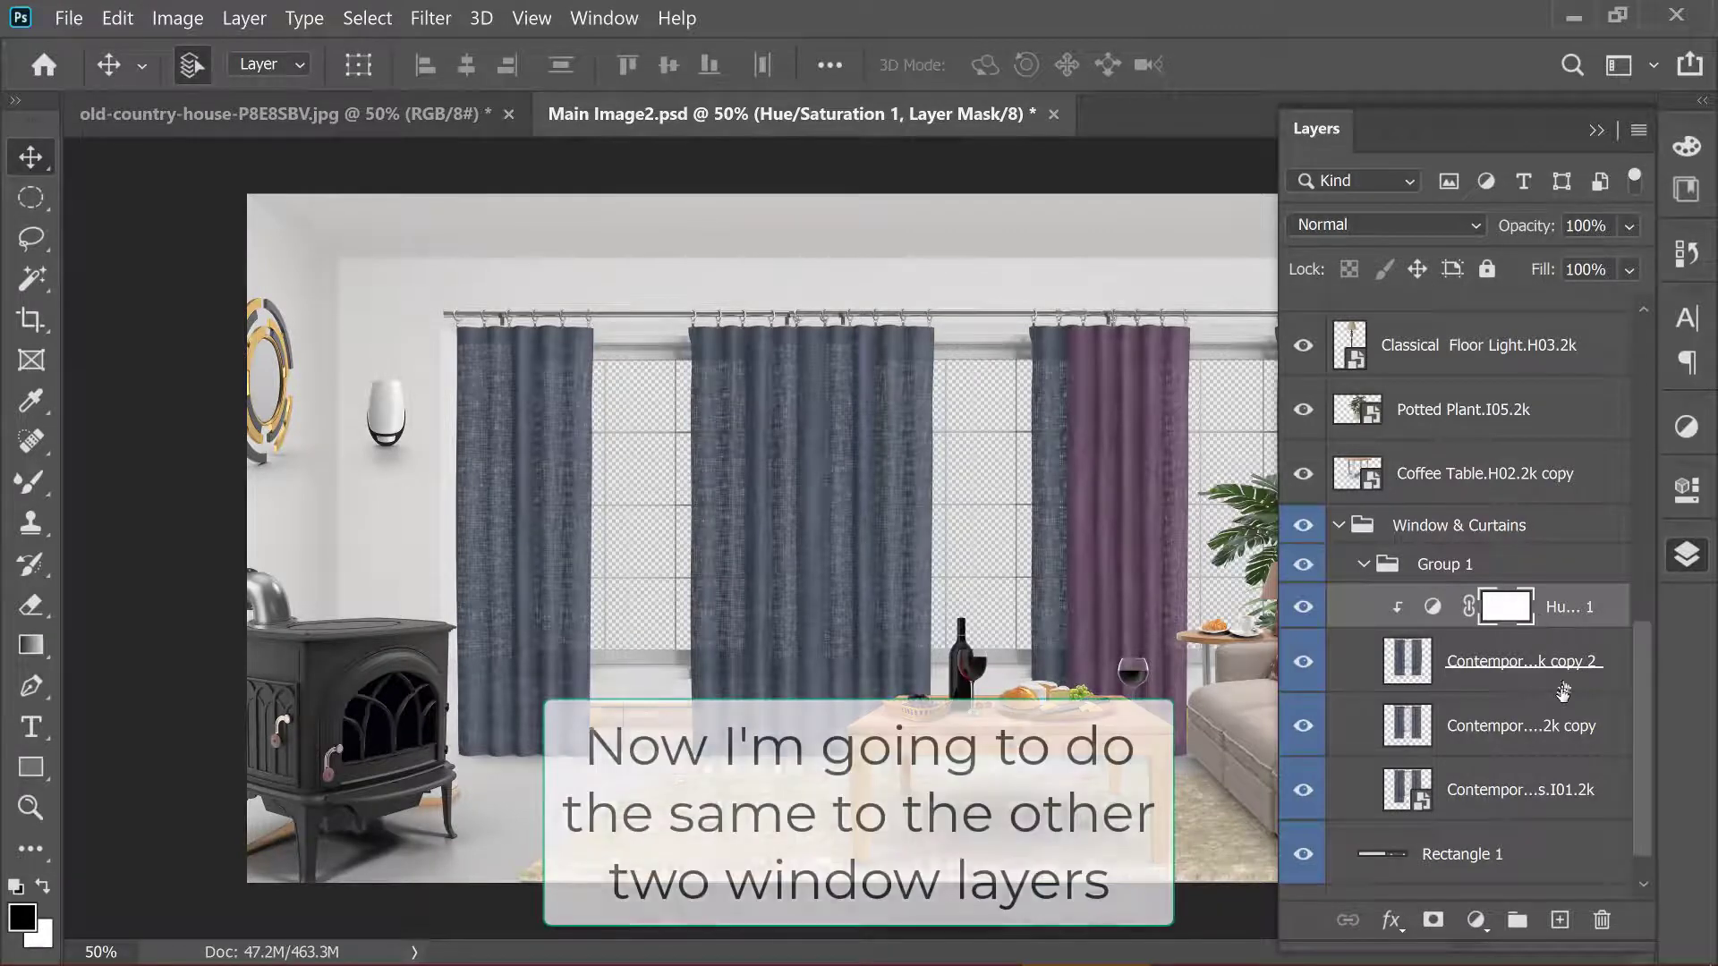
# Give the Contemporary Curtains.I01.2k copy layer its own clipped Hue/Saturation adjustment turning it purple.
pyautogui.click(1526, 686)
pyautogui.click(1476, 920)
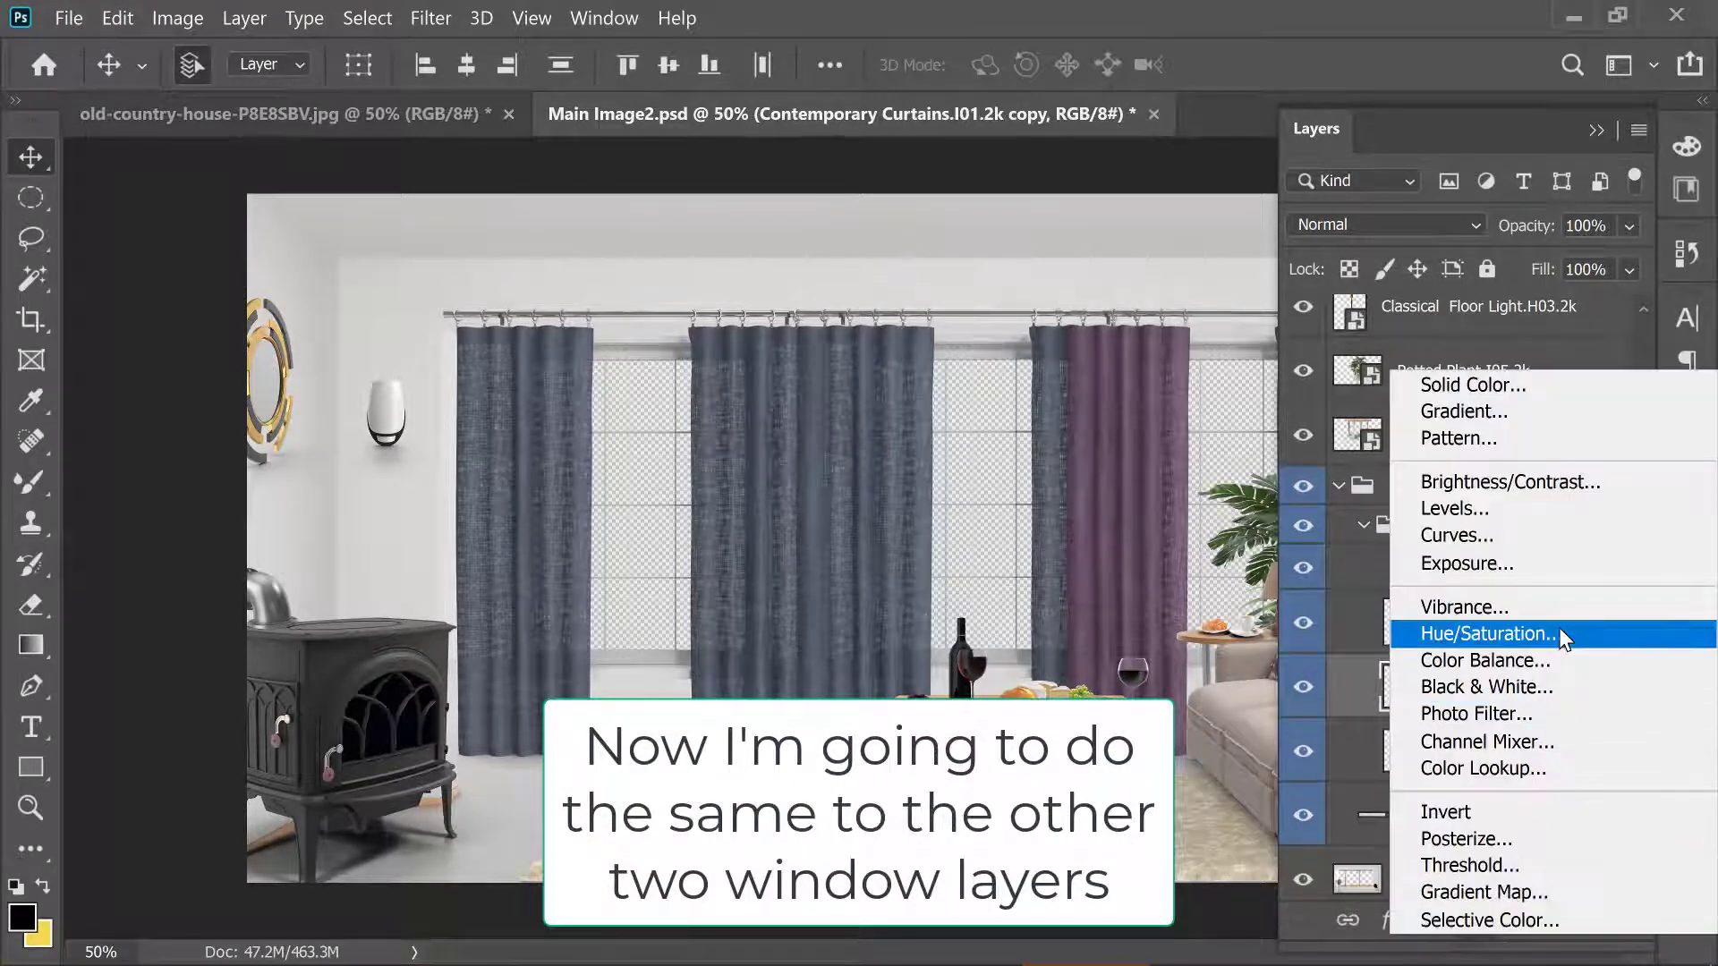
pyautogui.click(1559, 631)
pyautogui.moveTo(1566, 372)
pyautogui.mouseDown()
pyautogui.moveTo(1469, 354)
pyautogui.moveTo(1567, 355)
pyautogui.mouseUp()
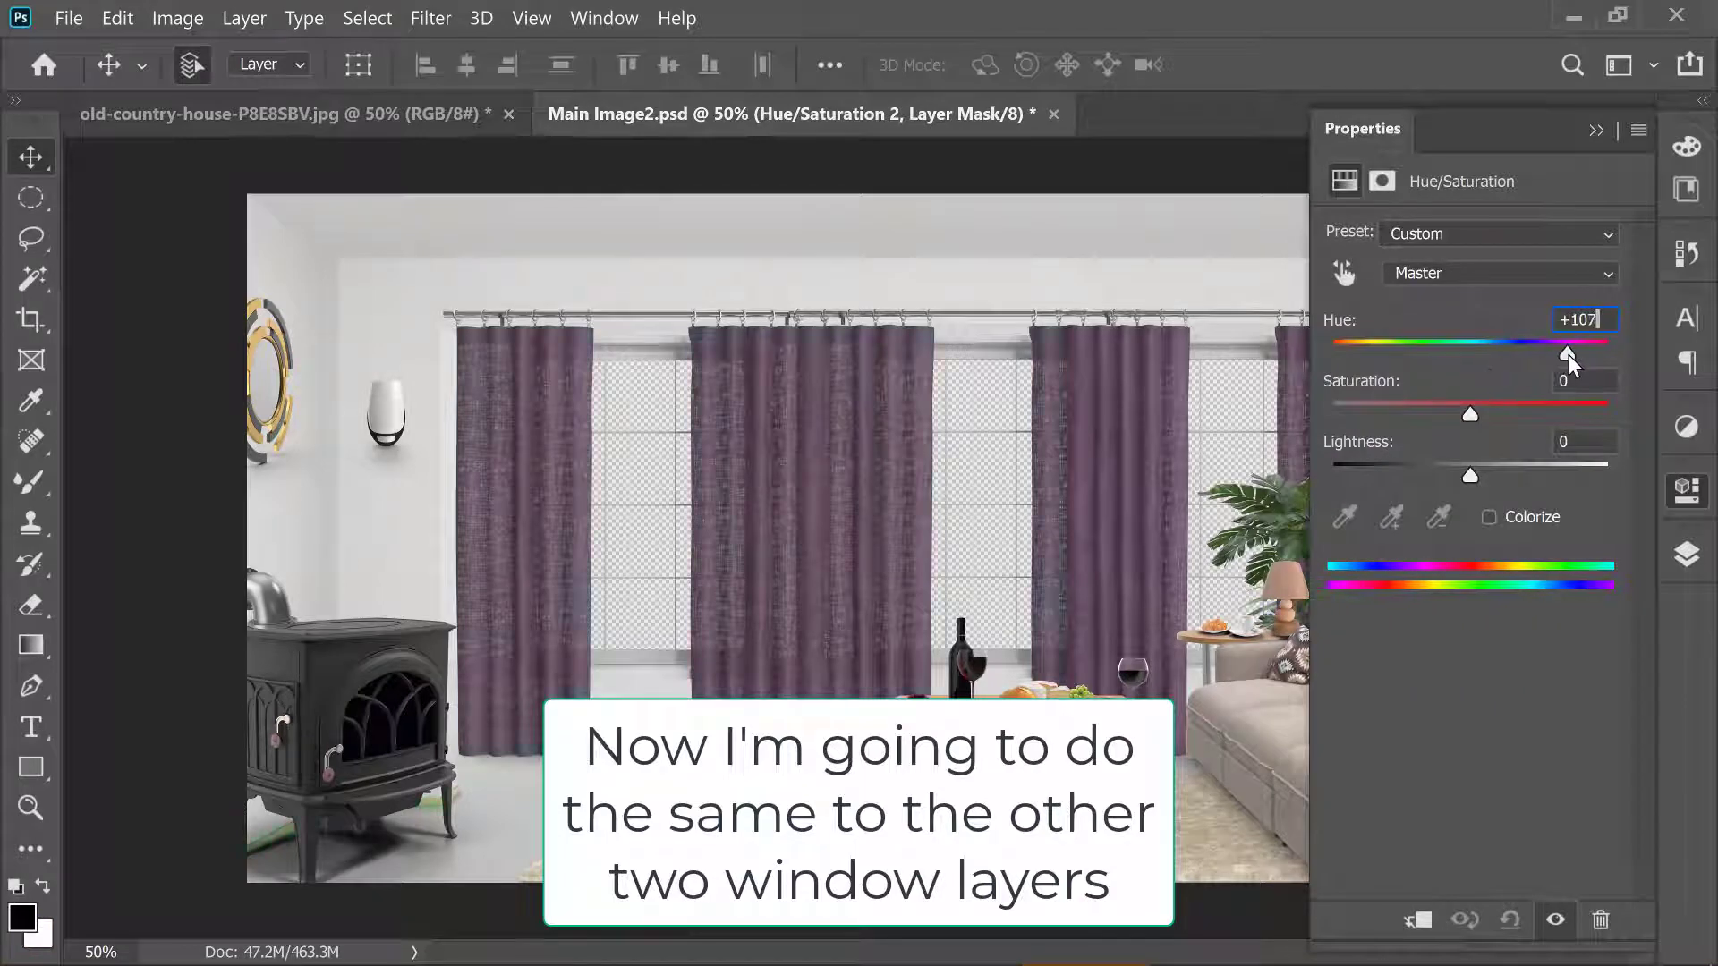
pyautogui.click(1687, 555)
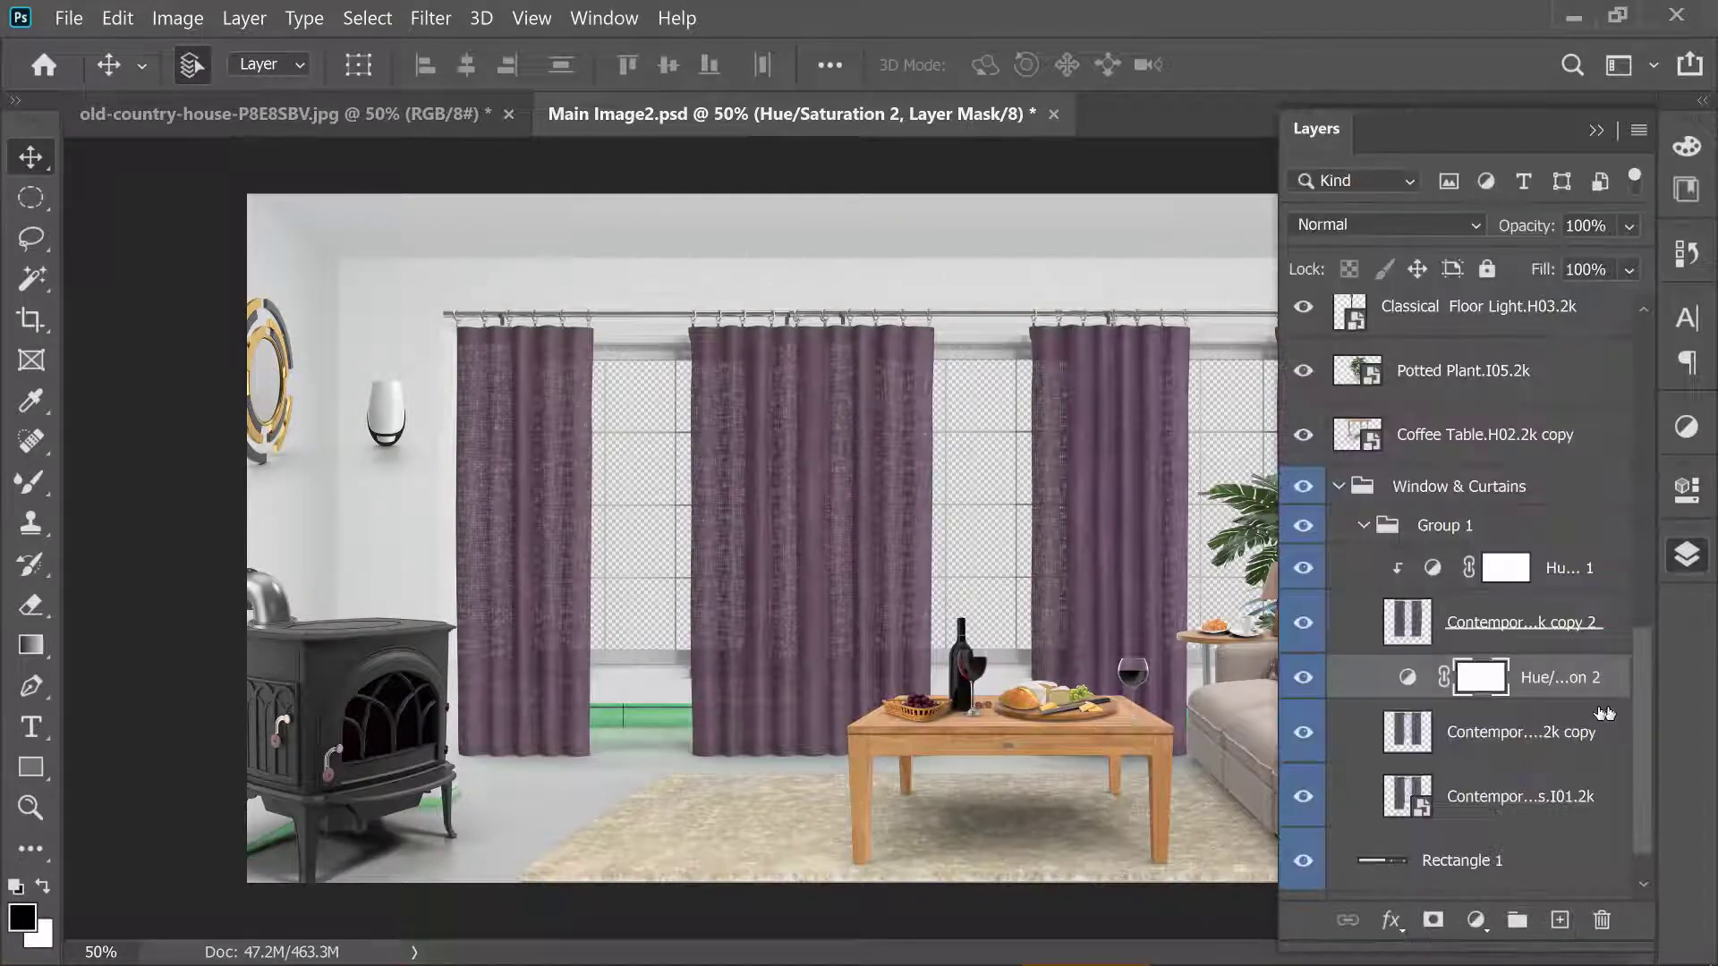
pyautogui.keyDown('alt'); pyautogui.click(1532, 705); pyautogui.keyUp('alt')
# Add a clipped purple Hue/Saturation adjustment to the Contemporary Curtains.I01.2k layer, then select Group 1.
pyautogui.click(1557, 795)
pyautogui.click(1483, 934)
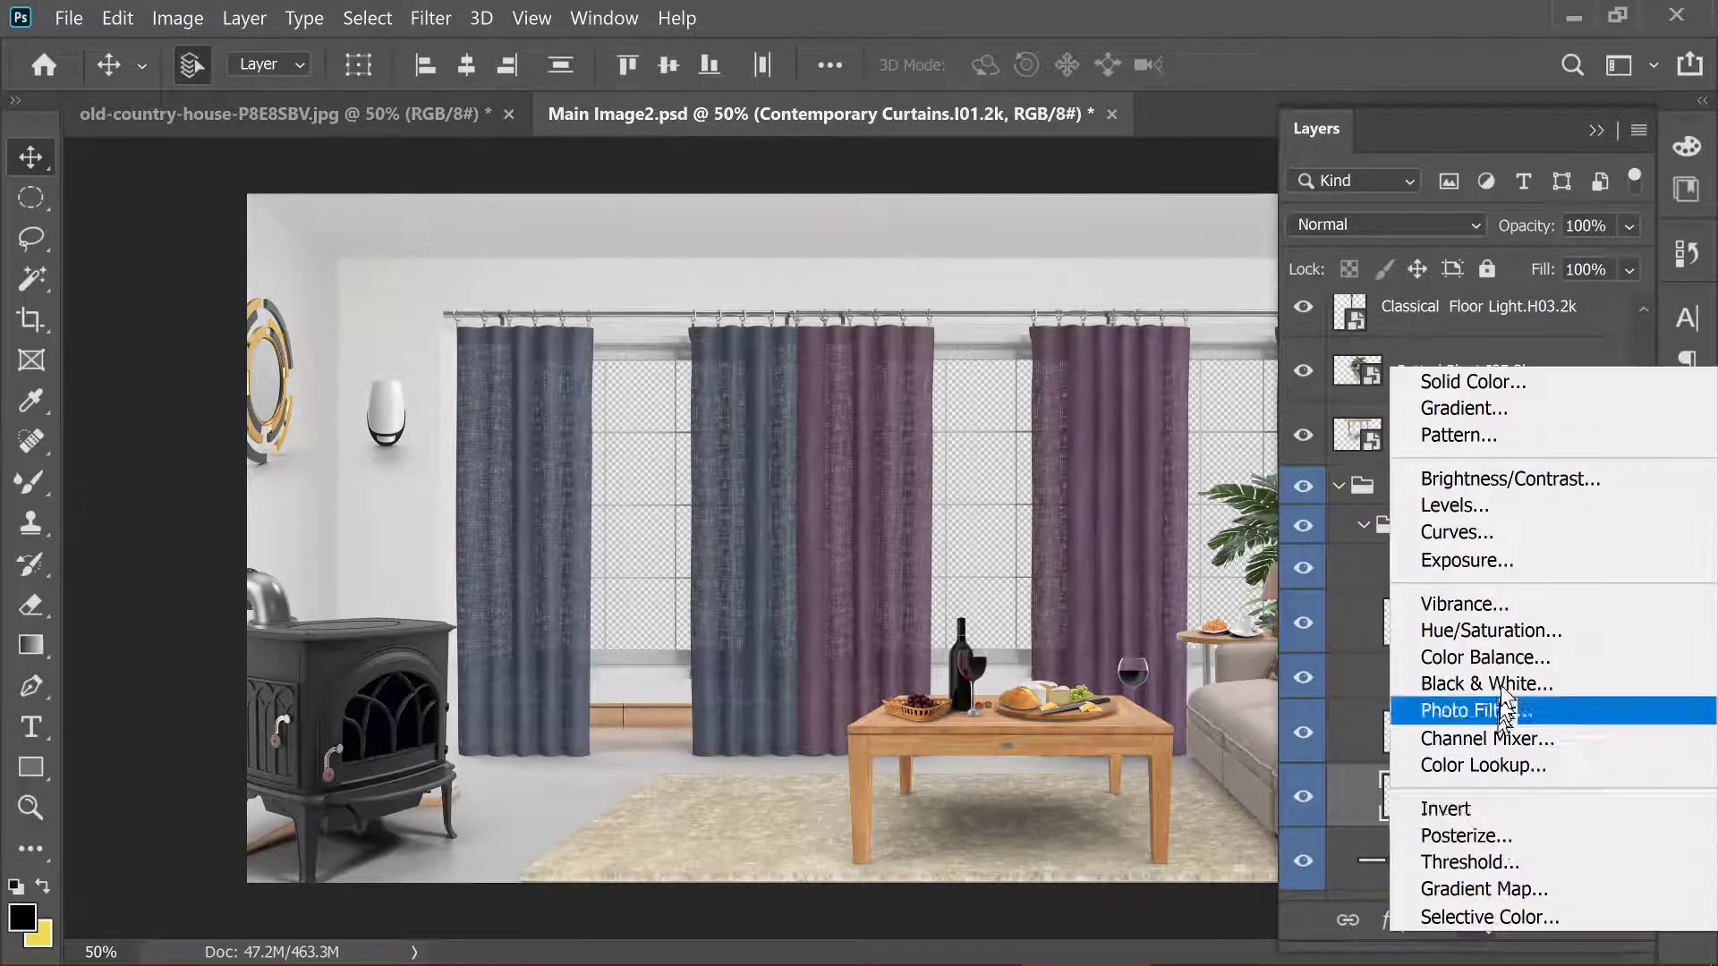
pyautogui.click(1521, 633)
pyautogui.moveTo(1470, 355); pyautogui.dragTo(1568, 354)
pyautogui.click(1687, 554)
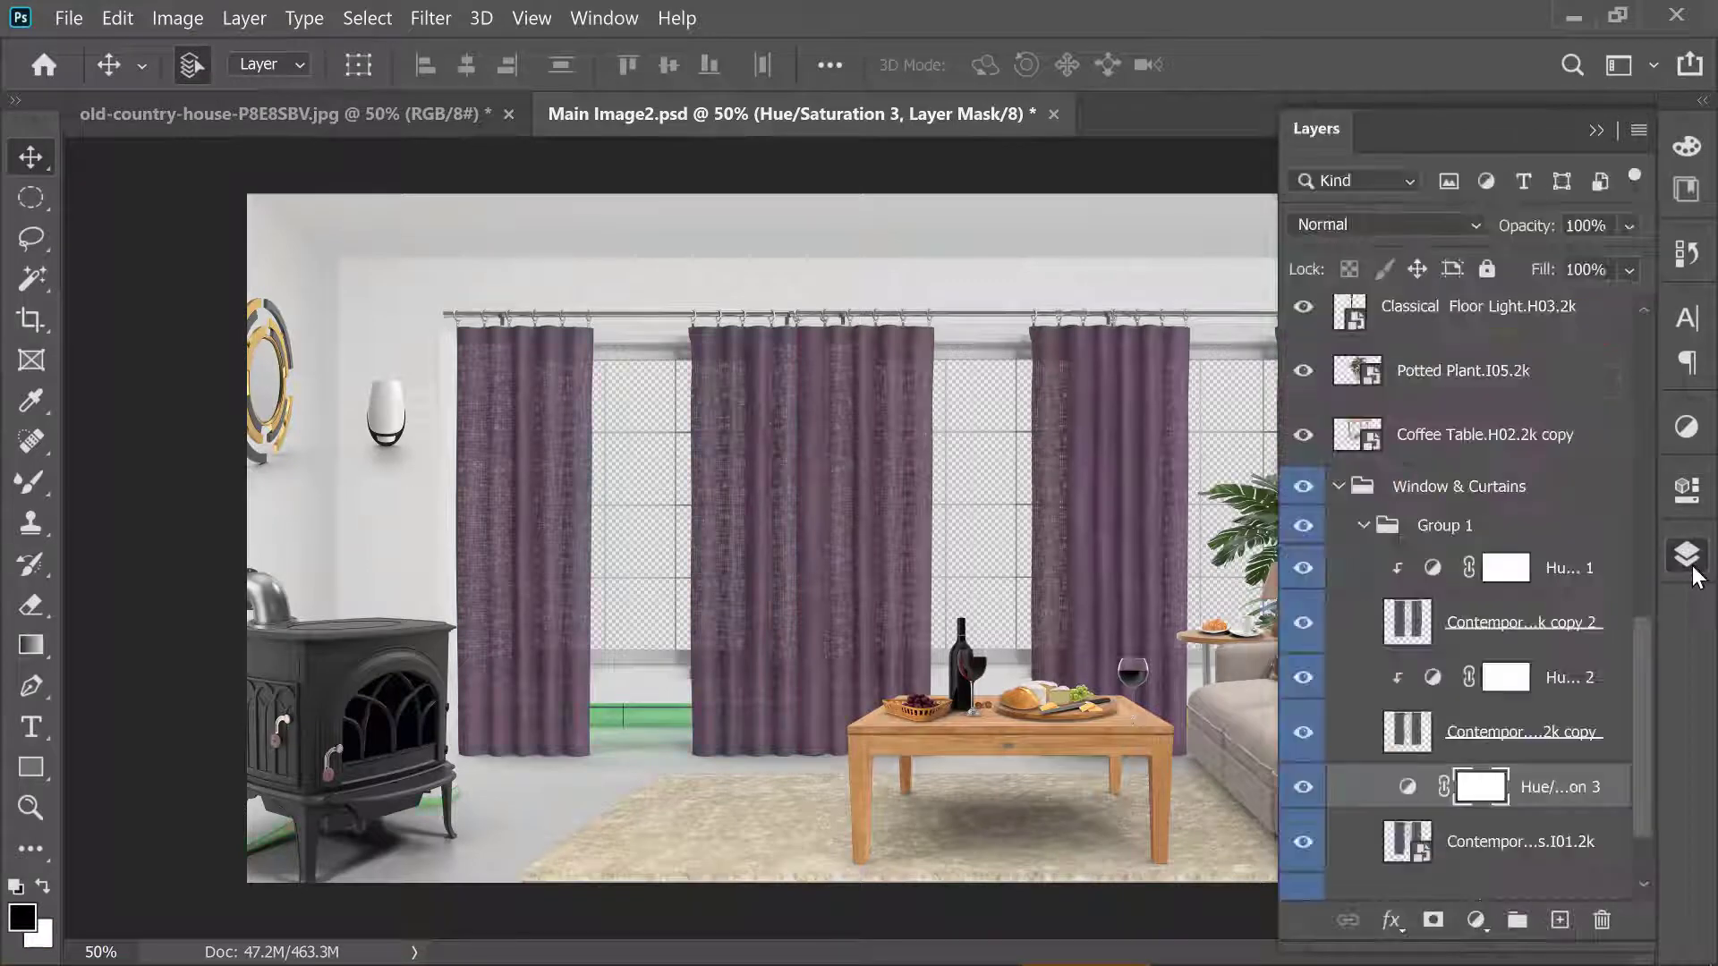
pyautogui.scroll(-2, 1521, 716)
pyautogui.keyDown('alt'); pyautogui.click(1604, 716); pyautogui.keyUp('alt')
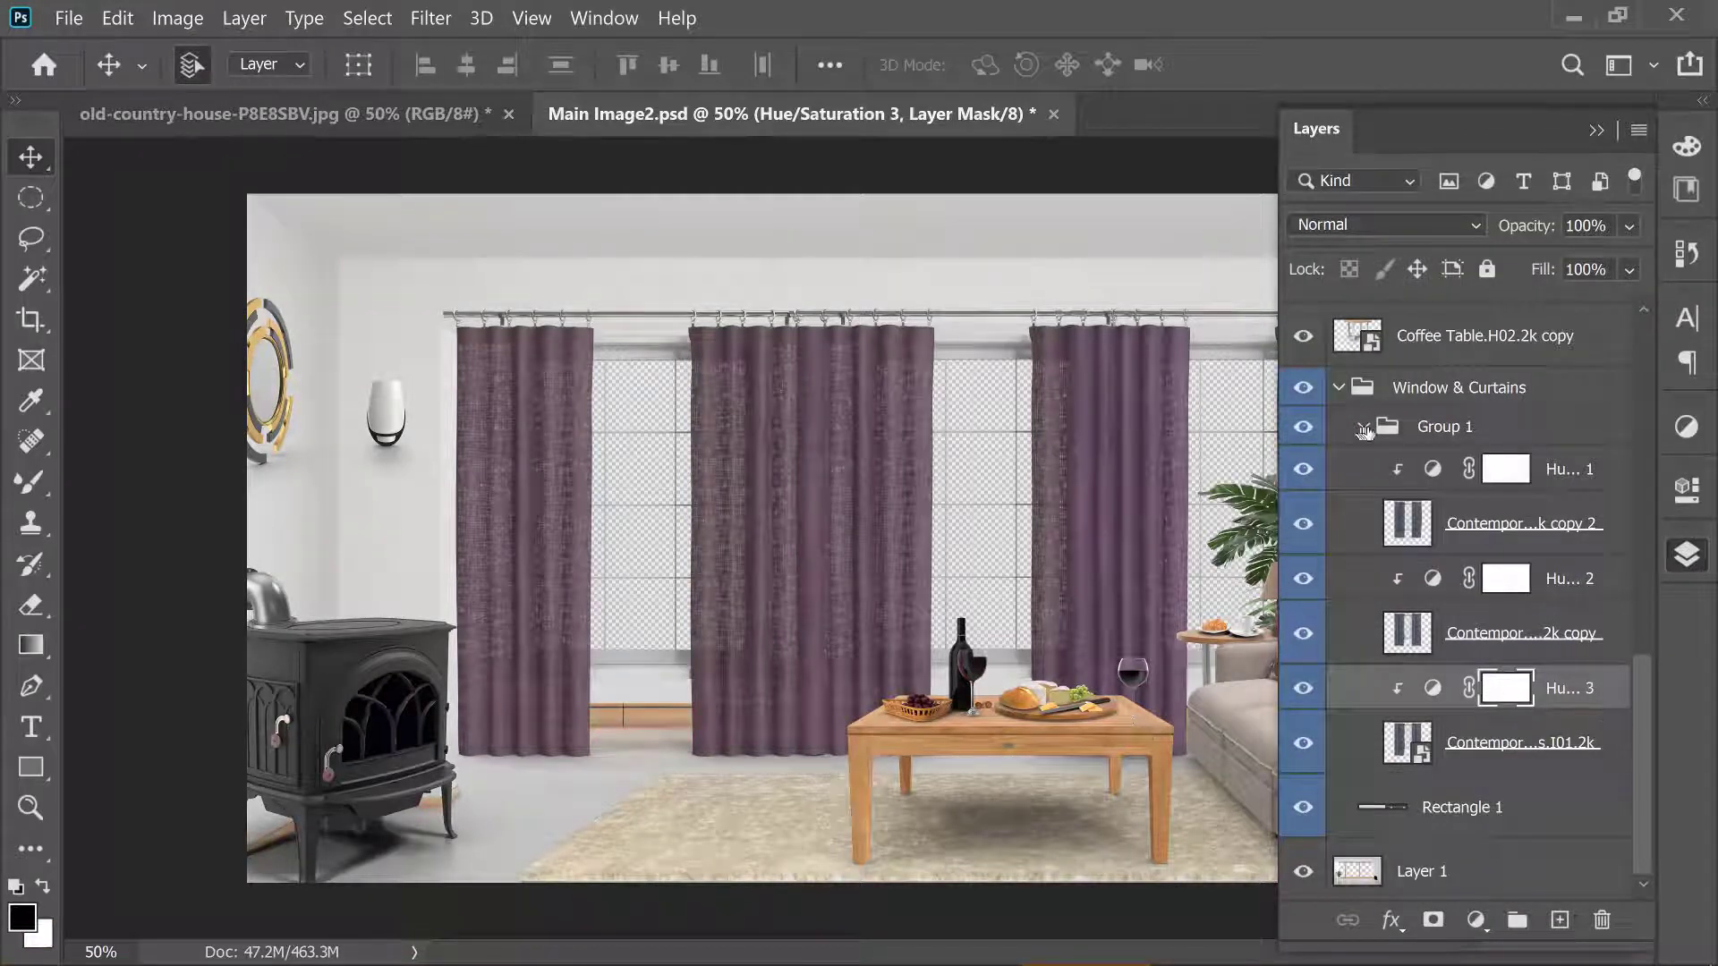
pyautogui.click(1365, 431)
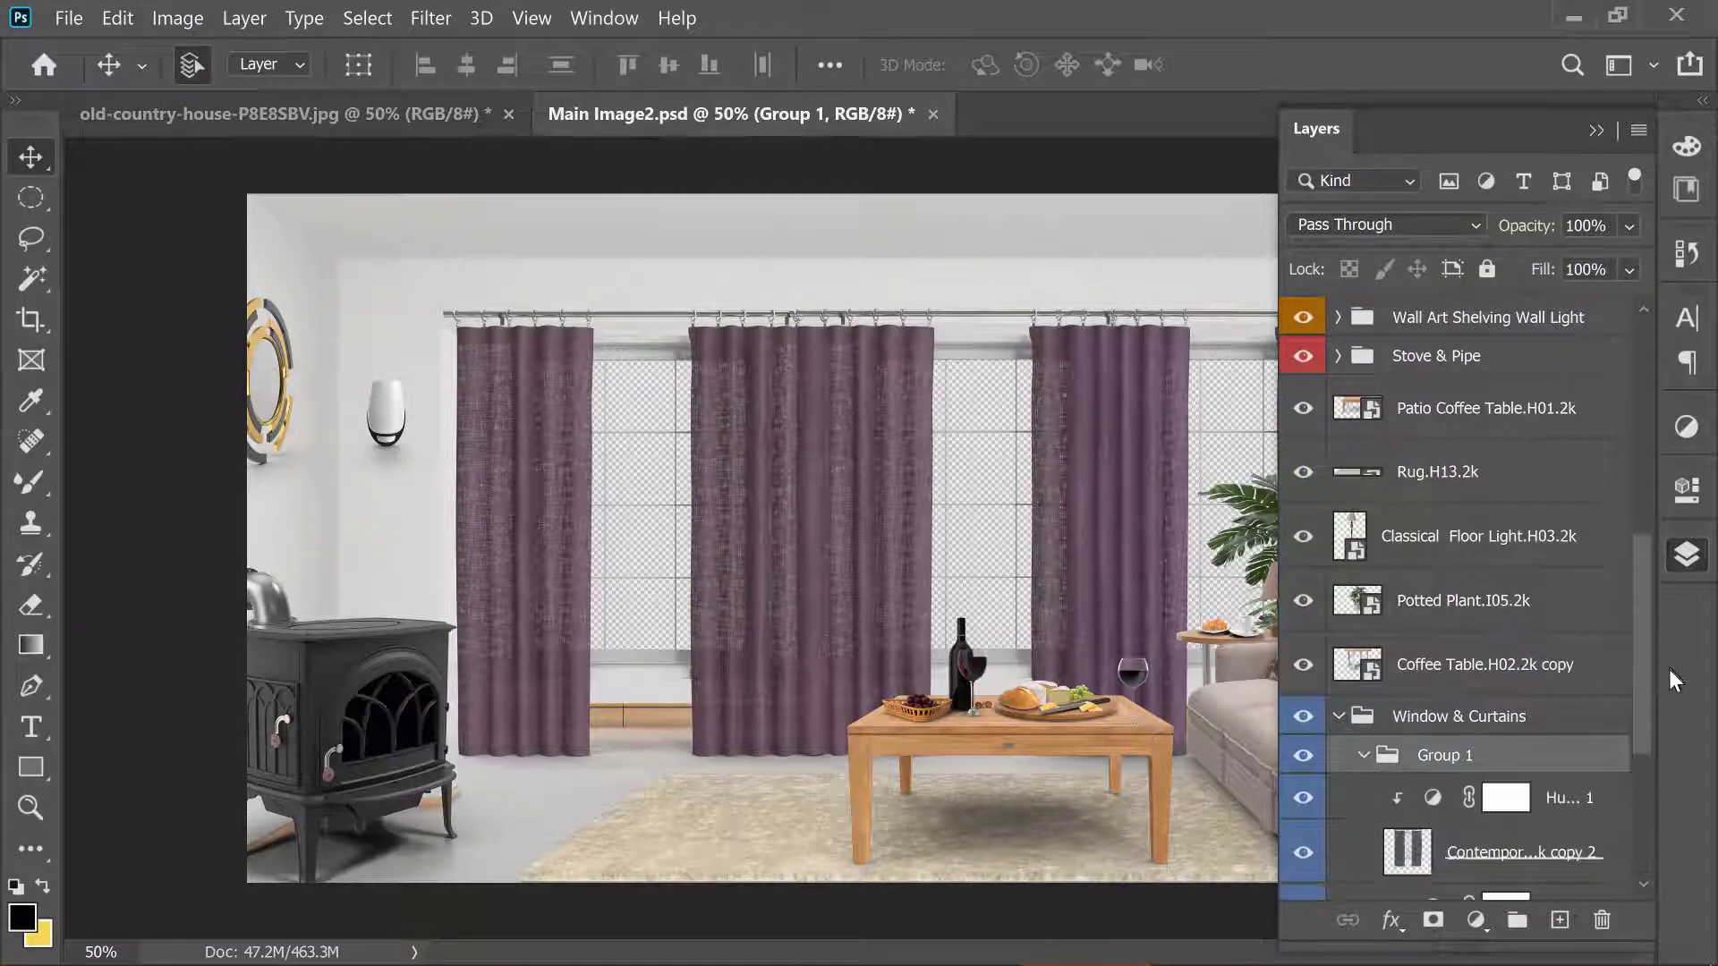
# Set the first curtain adjustment to Hue +102 and Saturation +28.
pyautogui.doubleClick(1433, 798)
pyautogui.moveTo(1494, 415); pyautogui.dragTo(1521, 412)
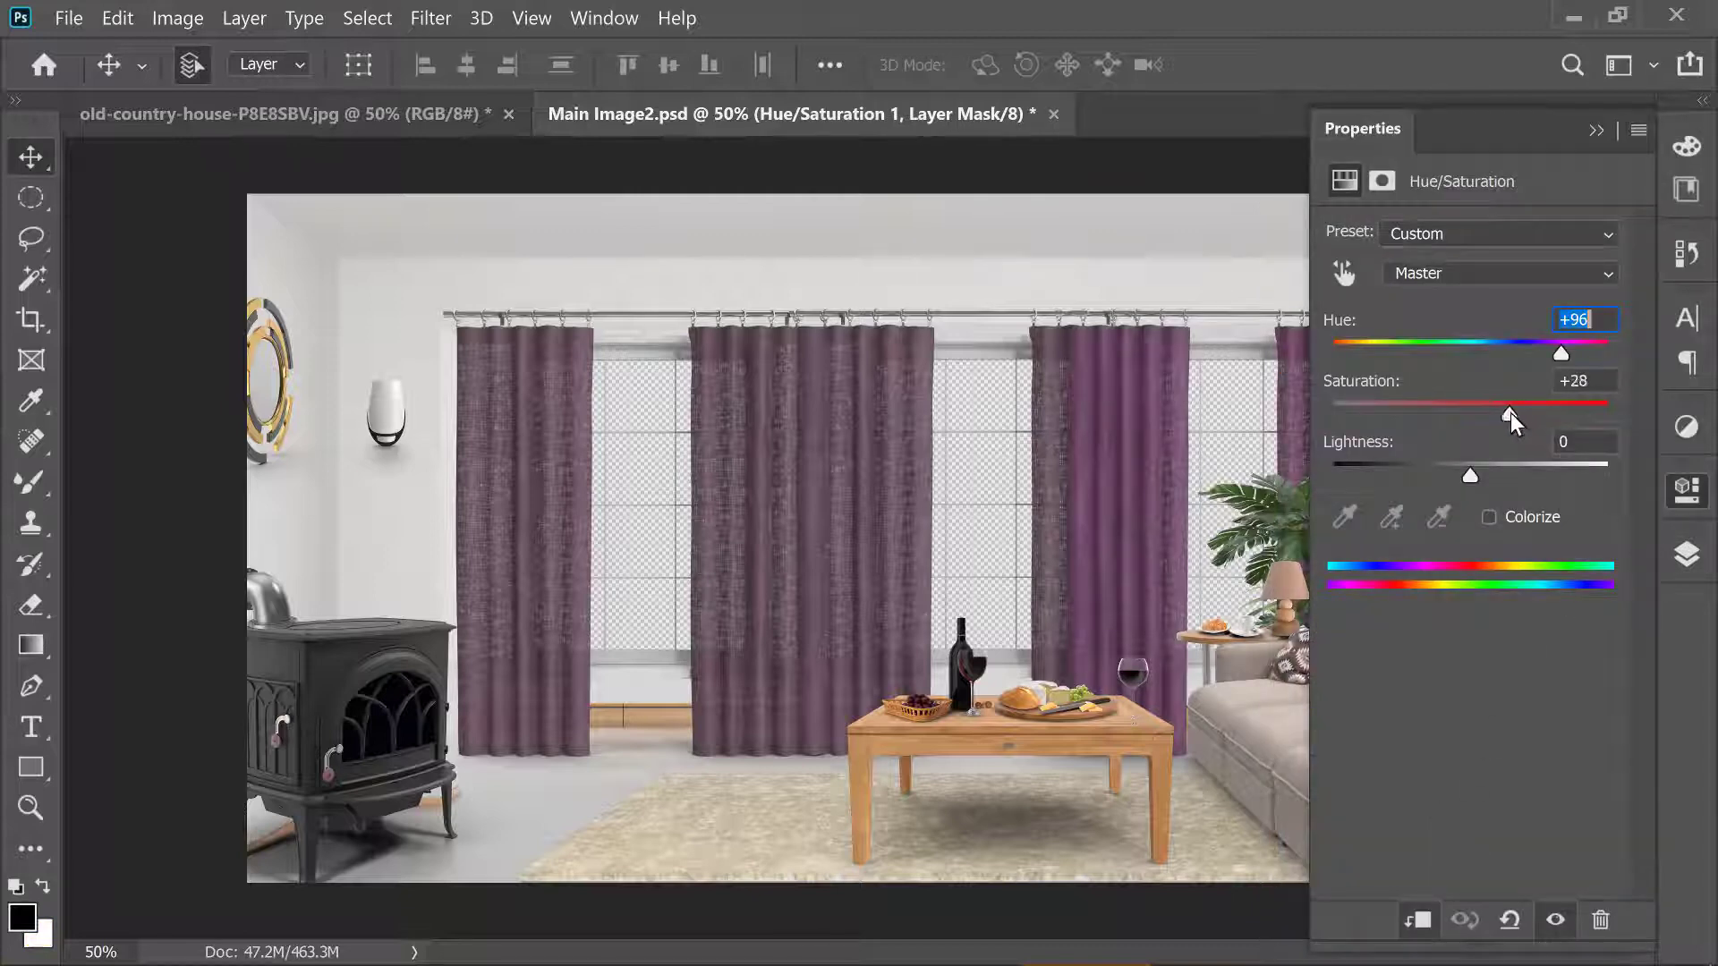
pyautogui.moveTo(1561, 354); pyautogui.dragTo(1566, 355)
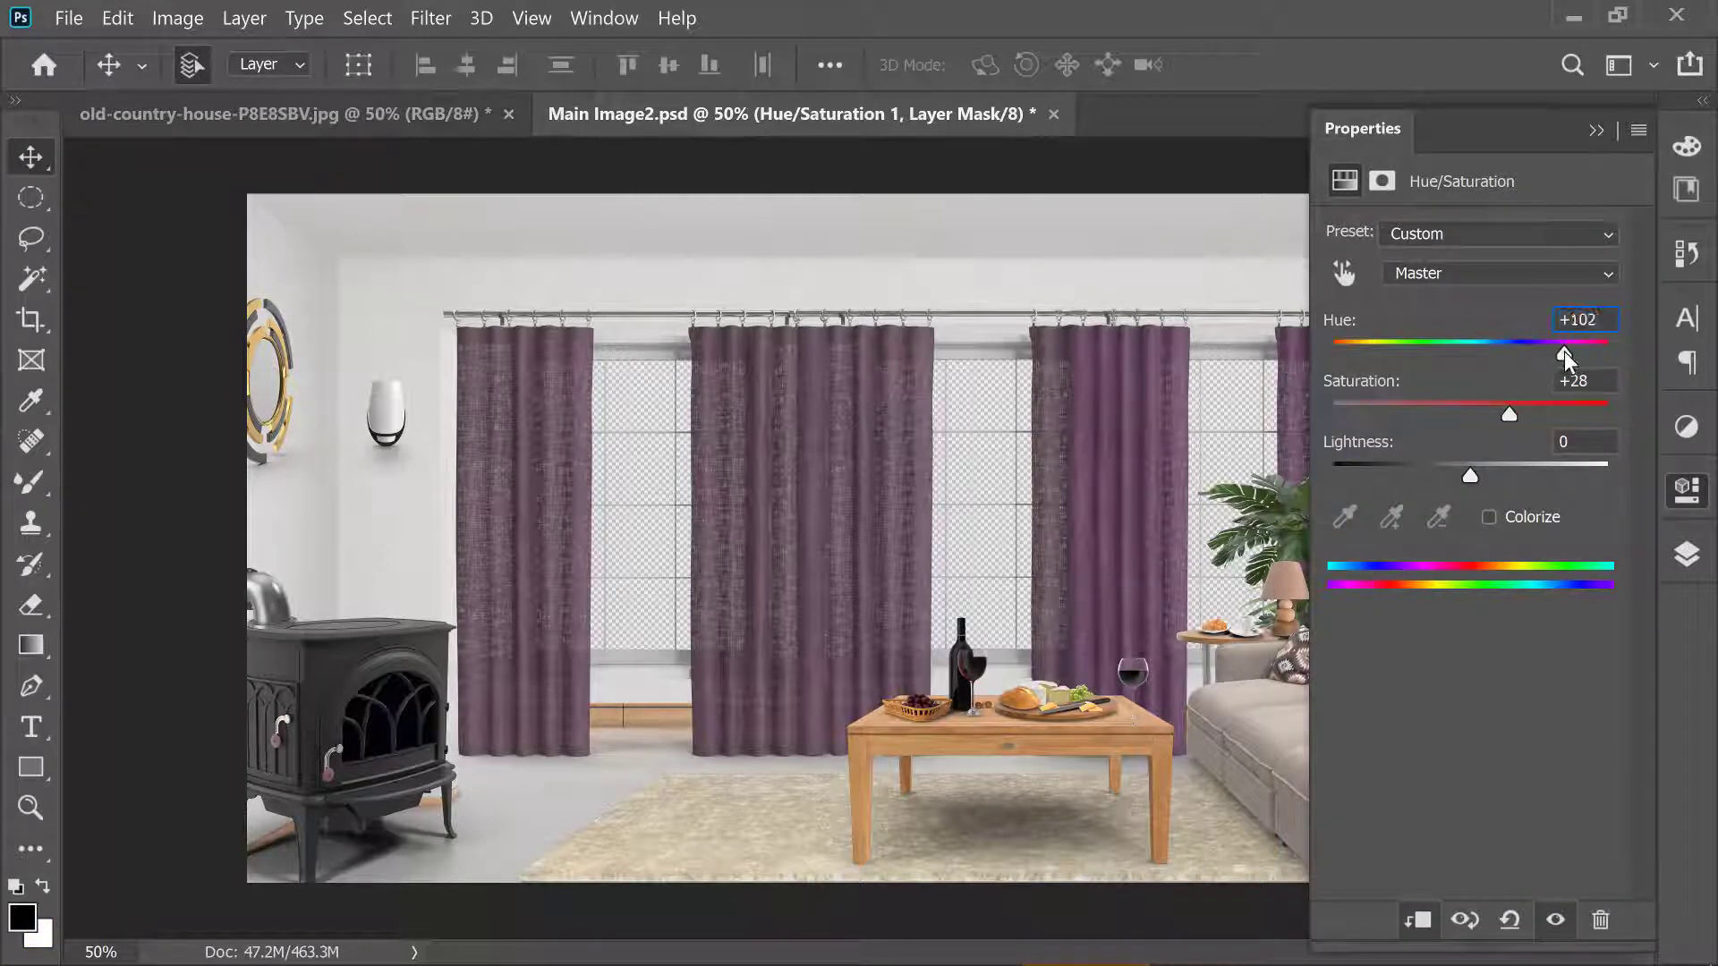
pyautogui.click(1686, 555)
pyautogui.scroll(-3, 1640, 718)
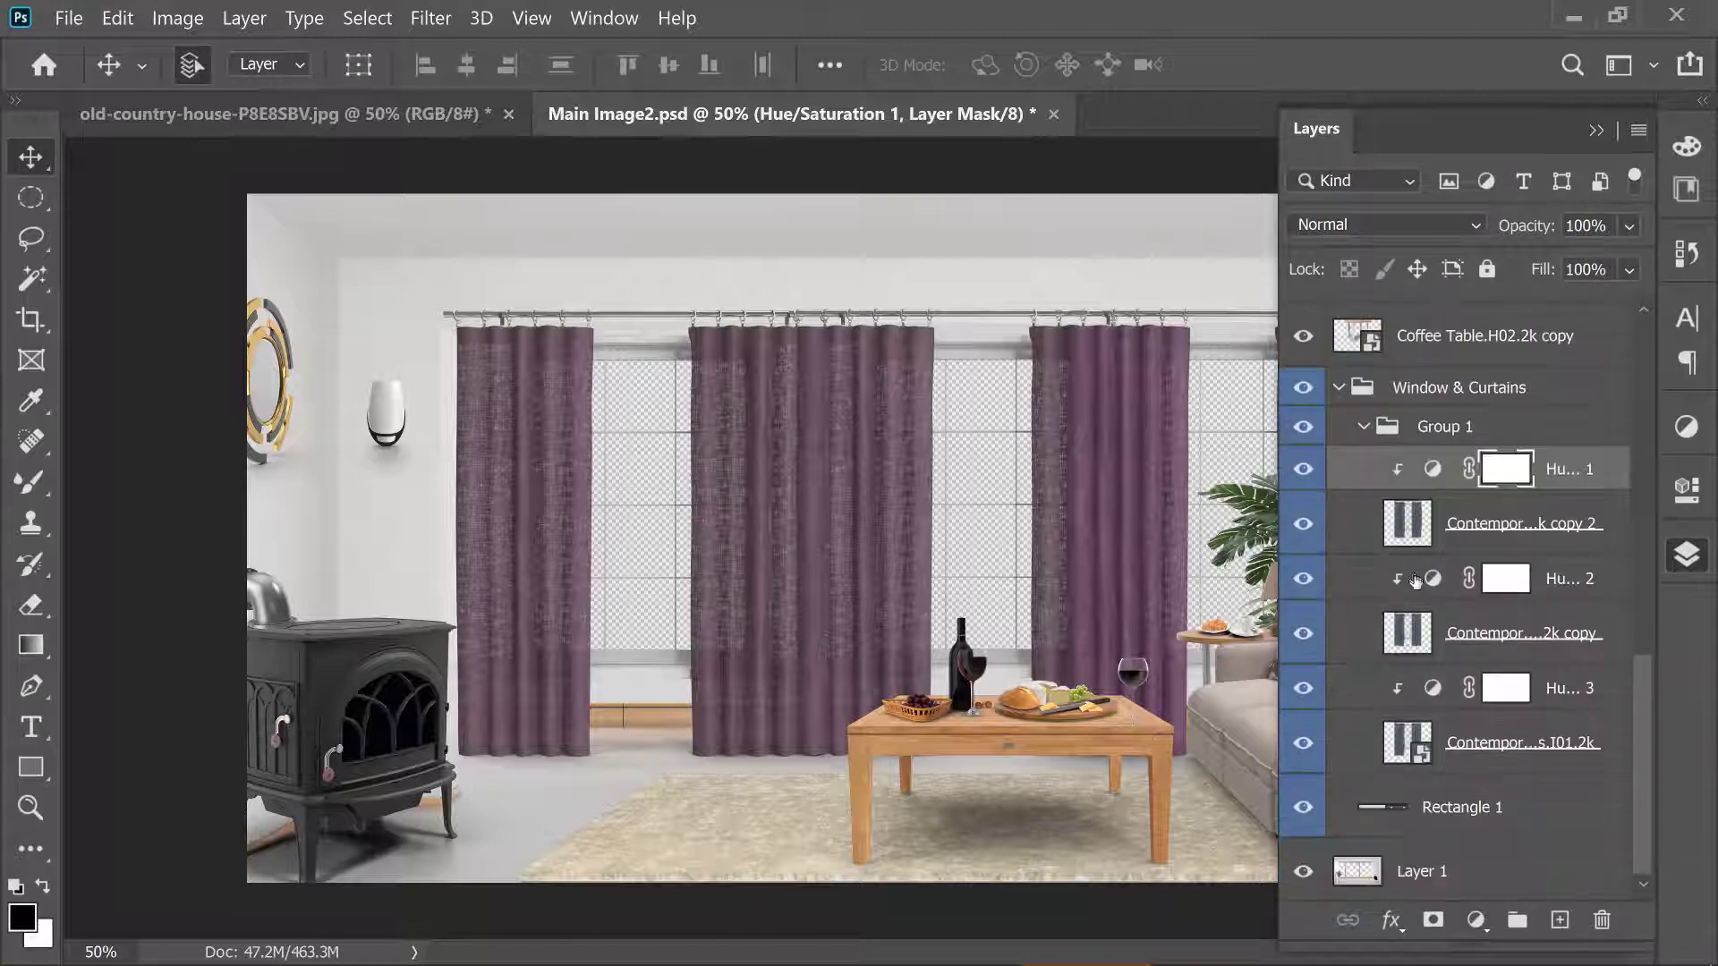
# Set the second curtain adjustment to Hue +102 and Saturation 28.
pyautogui.doubleClick(1428, 464)
pyautogui.moveTo(1465, 409); pyautogui.dragTo(1510, 413)
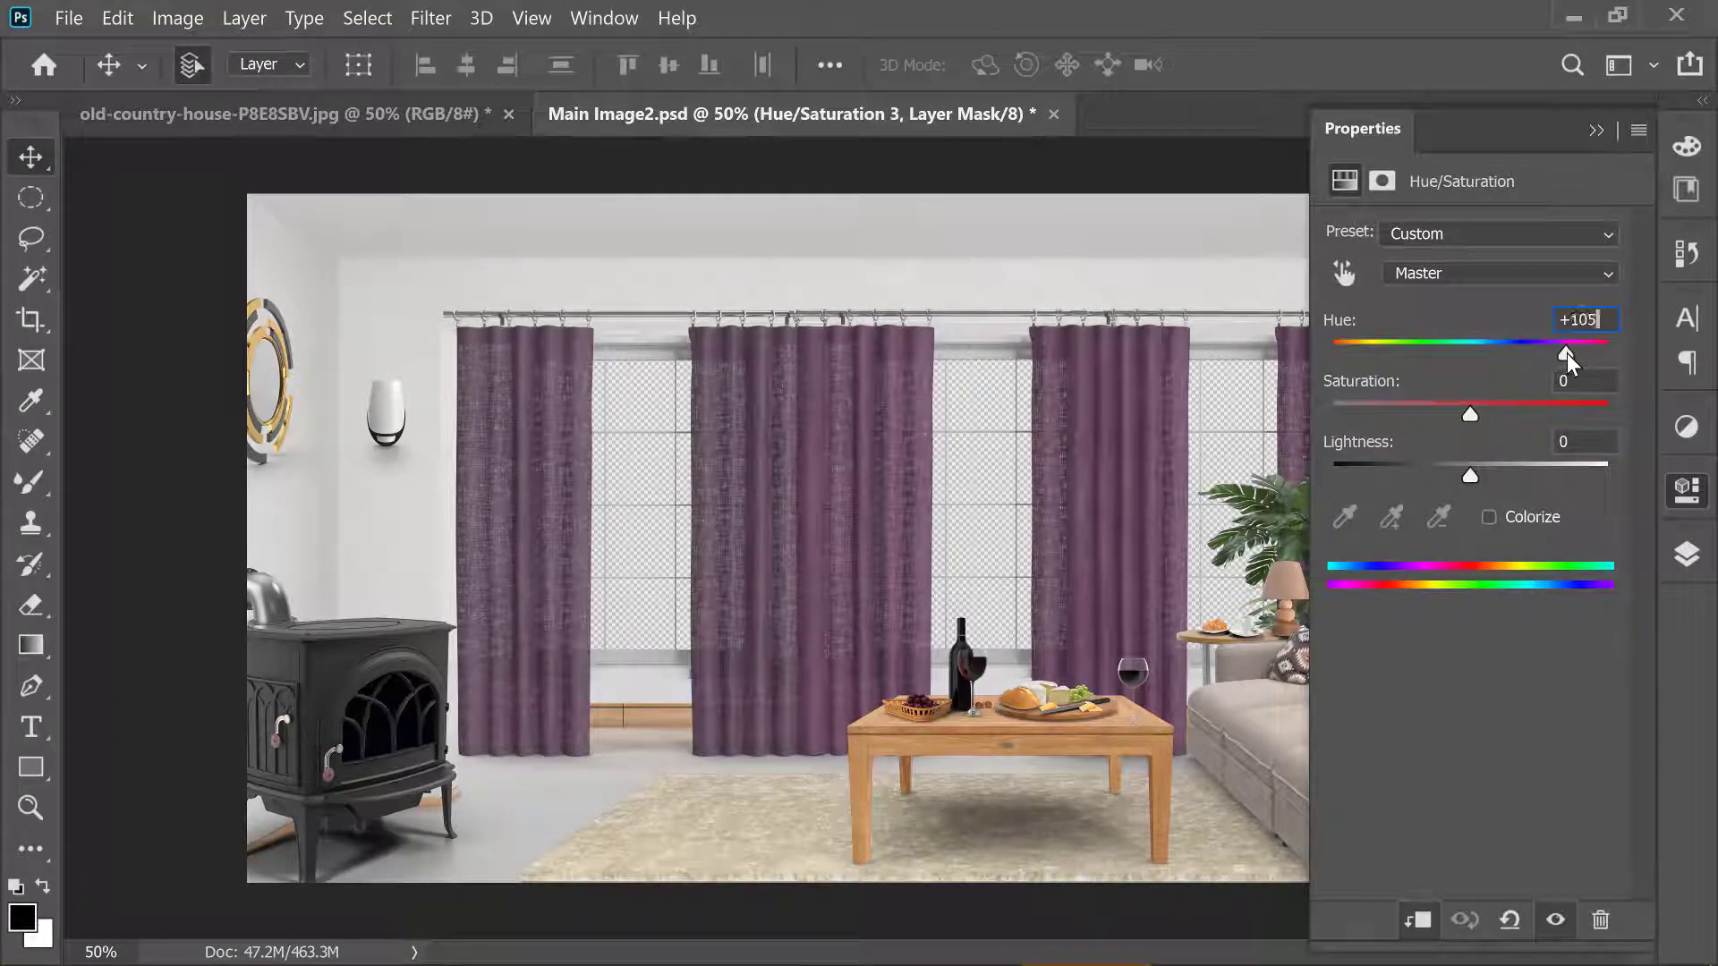
pyautogui.press('Down')
pyautogui.press('Down')
pyautogui.press('Down')
pyautogui.click(1557, 381)
pyautogui.write('28')
pyautogui.click(1687, 555)
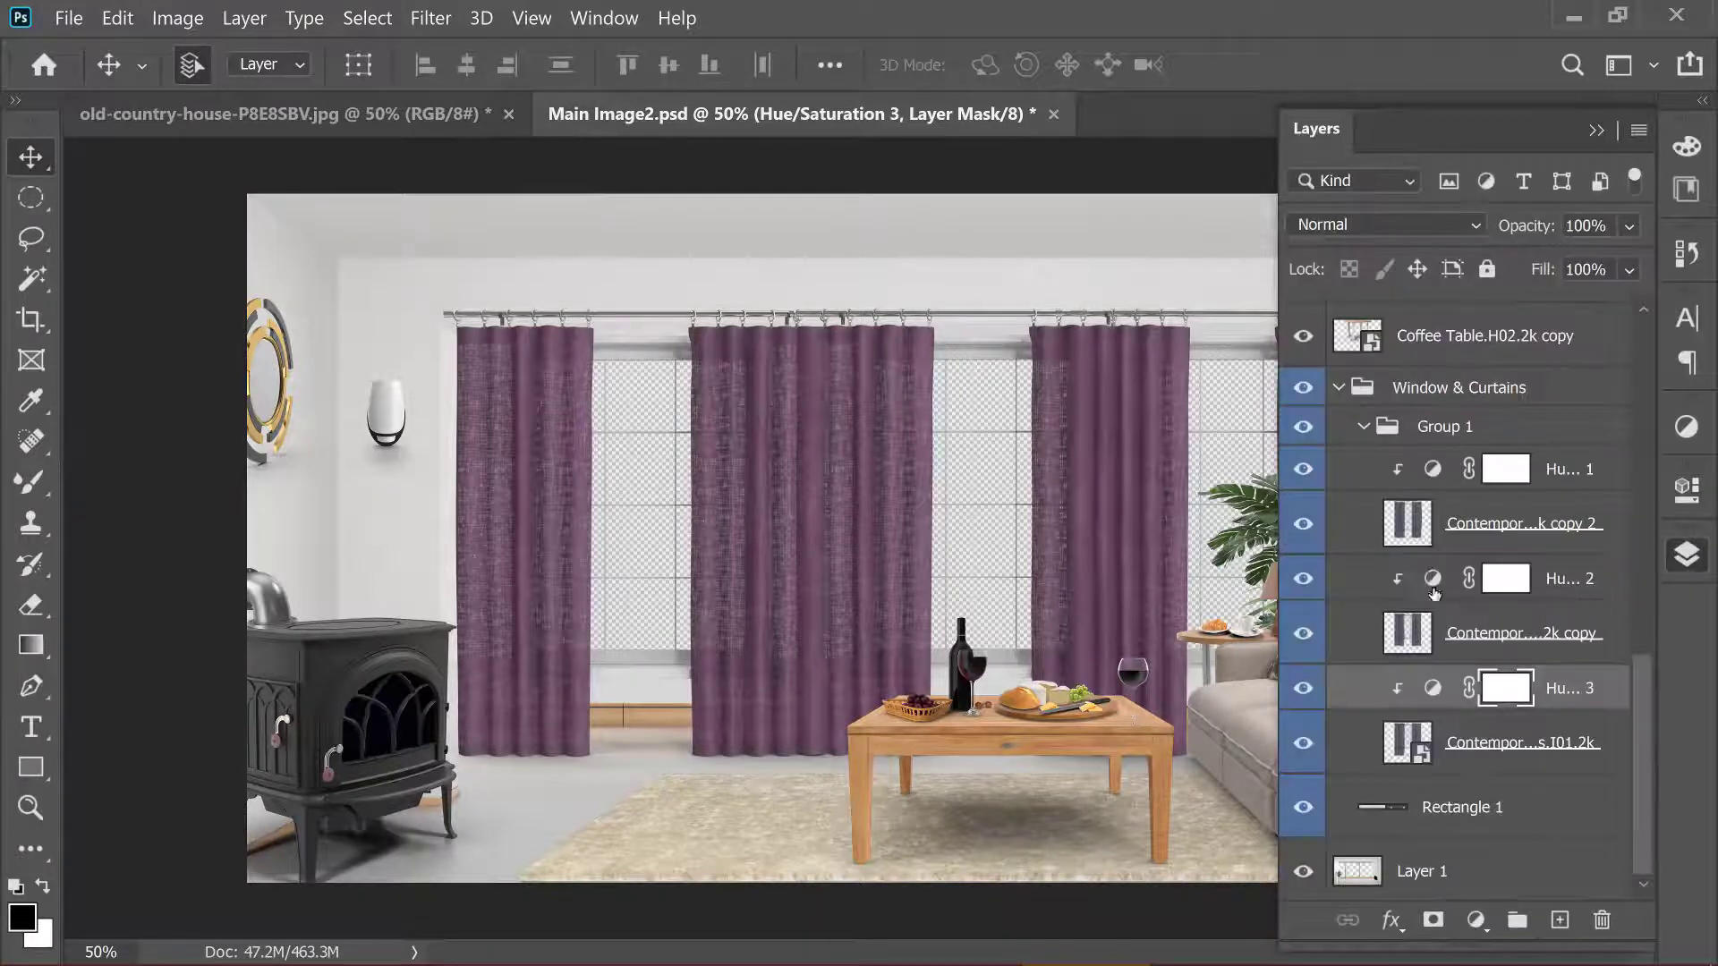
# Review the other curtain adjustments' settings, then hide the panel to view the room.
pyautogui.click(1433, 578)
pyautogui.click(1687, 555)
pyautogui.click(1432, 688)
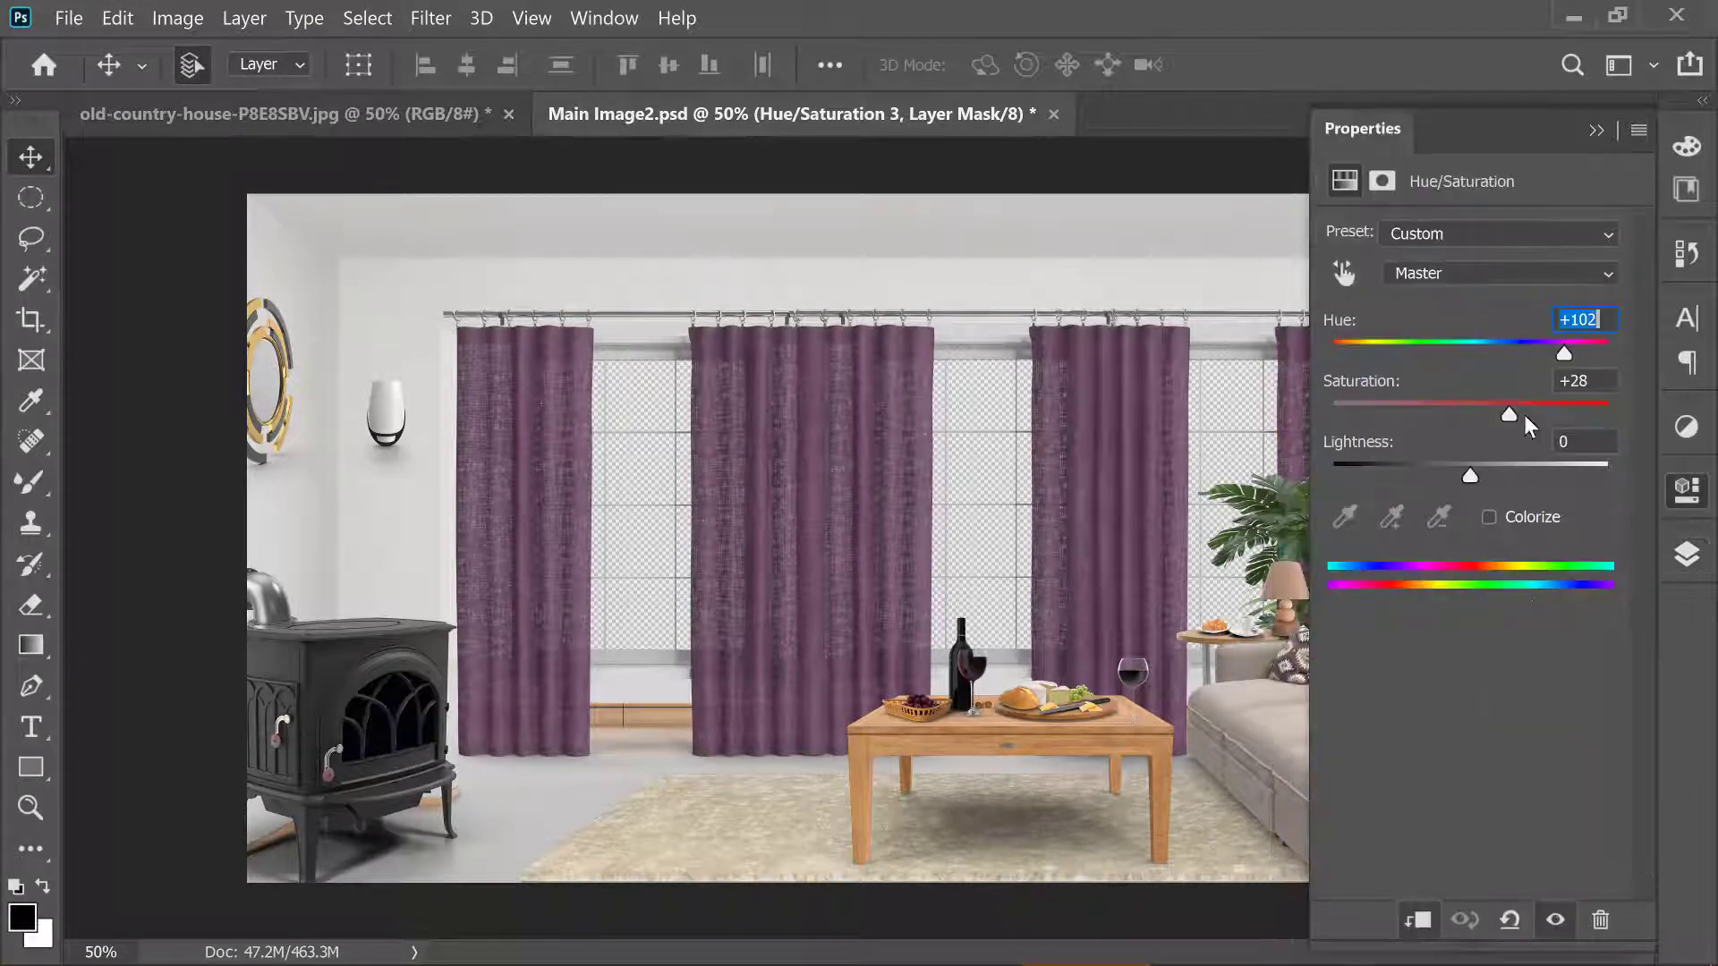
pyautogui.click(1687, 555)
pyautogui.click(1597, 131)
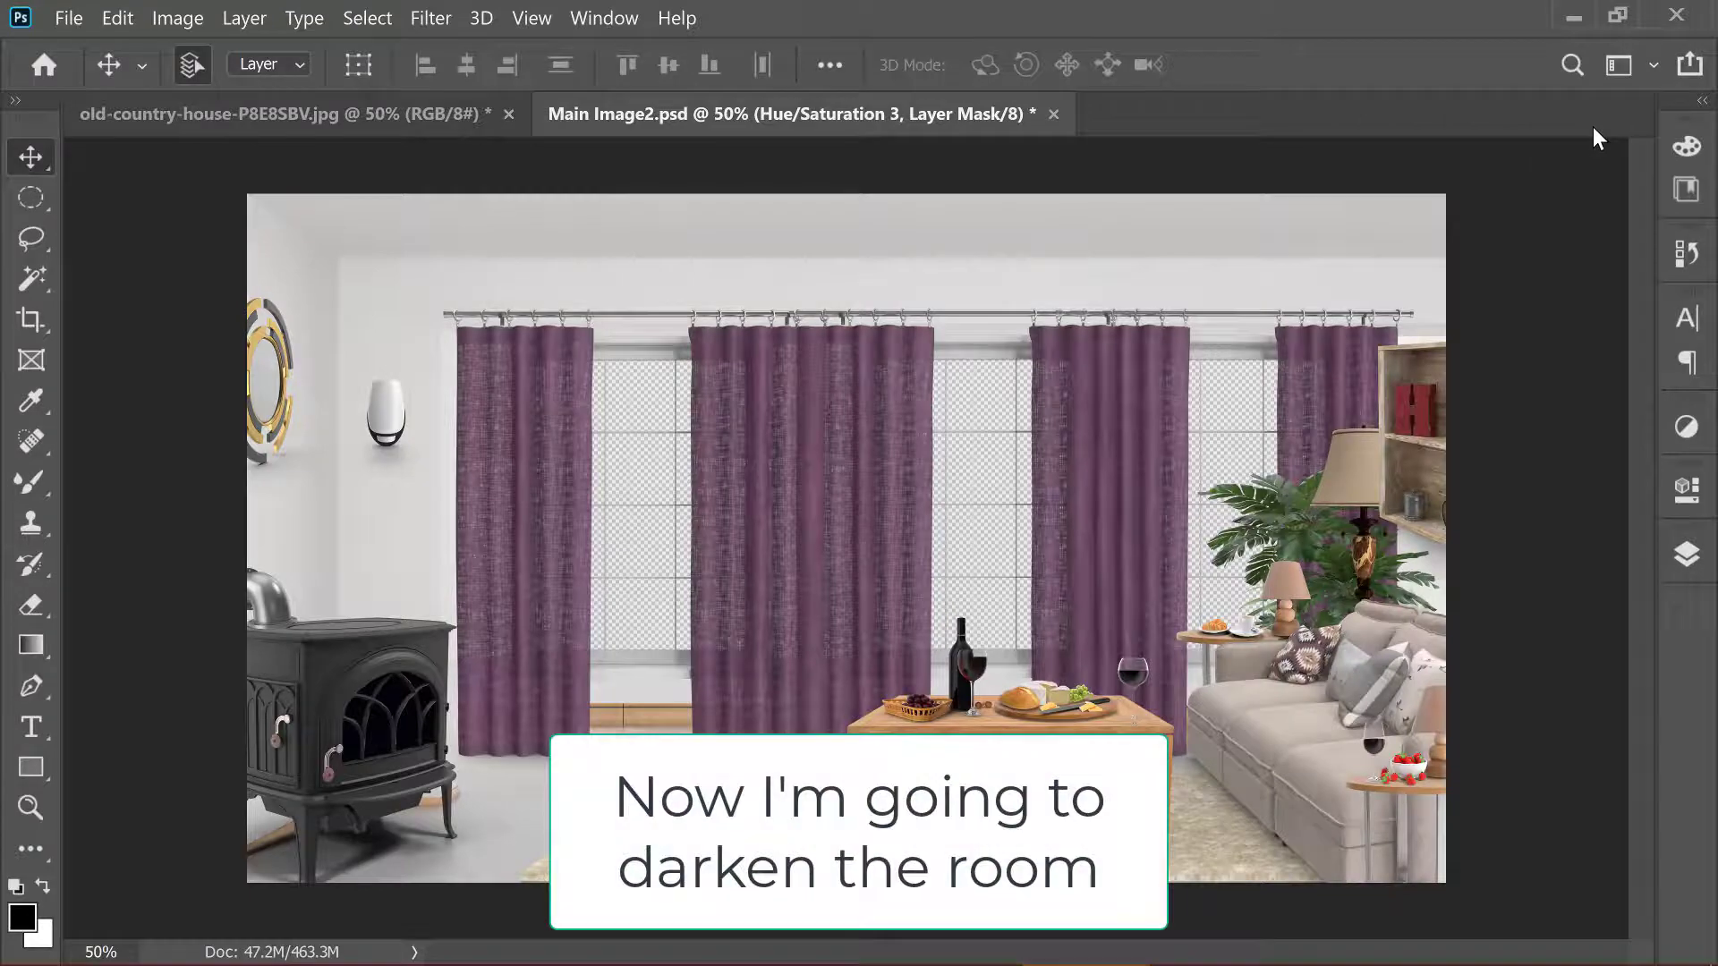
# Collapse Group 1 and add a Hue/Saturation adjustment above the Coffee group with Lightness -49.
pyautogui.click(1696, 567)
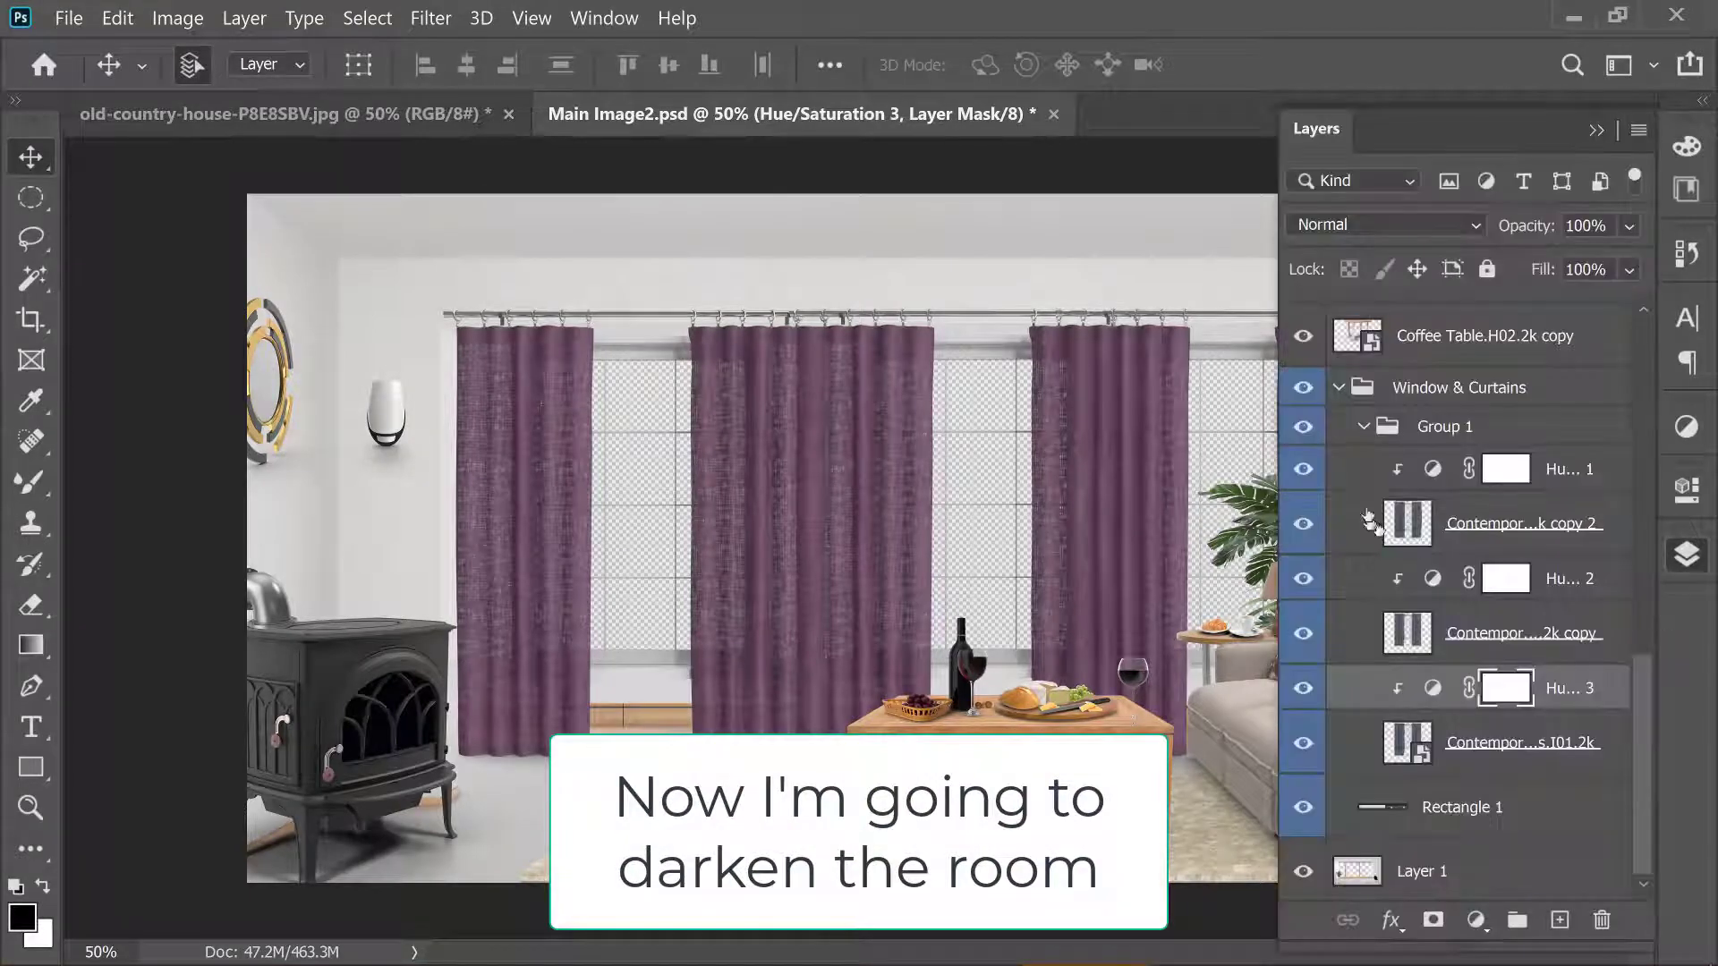
pyautogui.click(1364, 427)
pyautogui.scroll(5, 1477, 537)
pyautogui.scroll(5, 1522, 403)
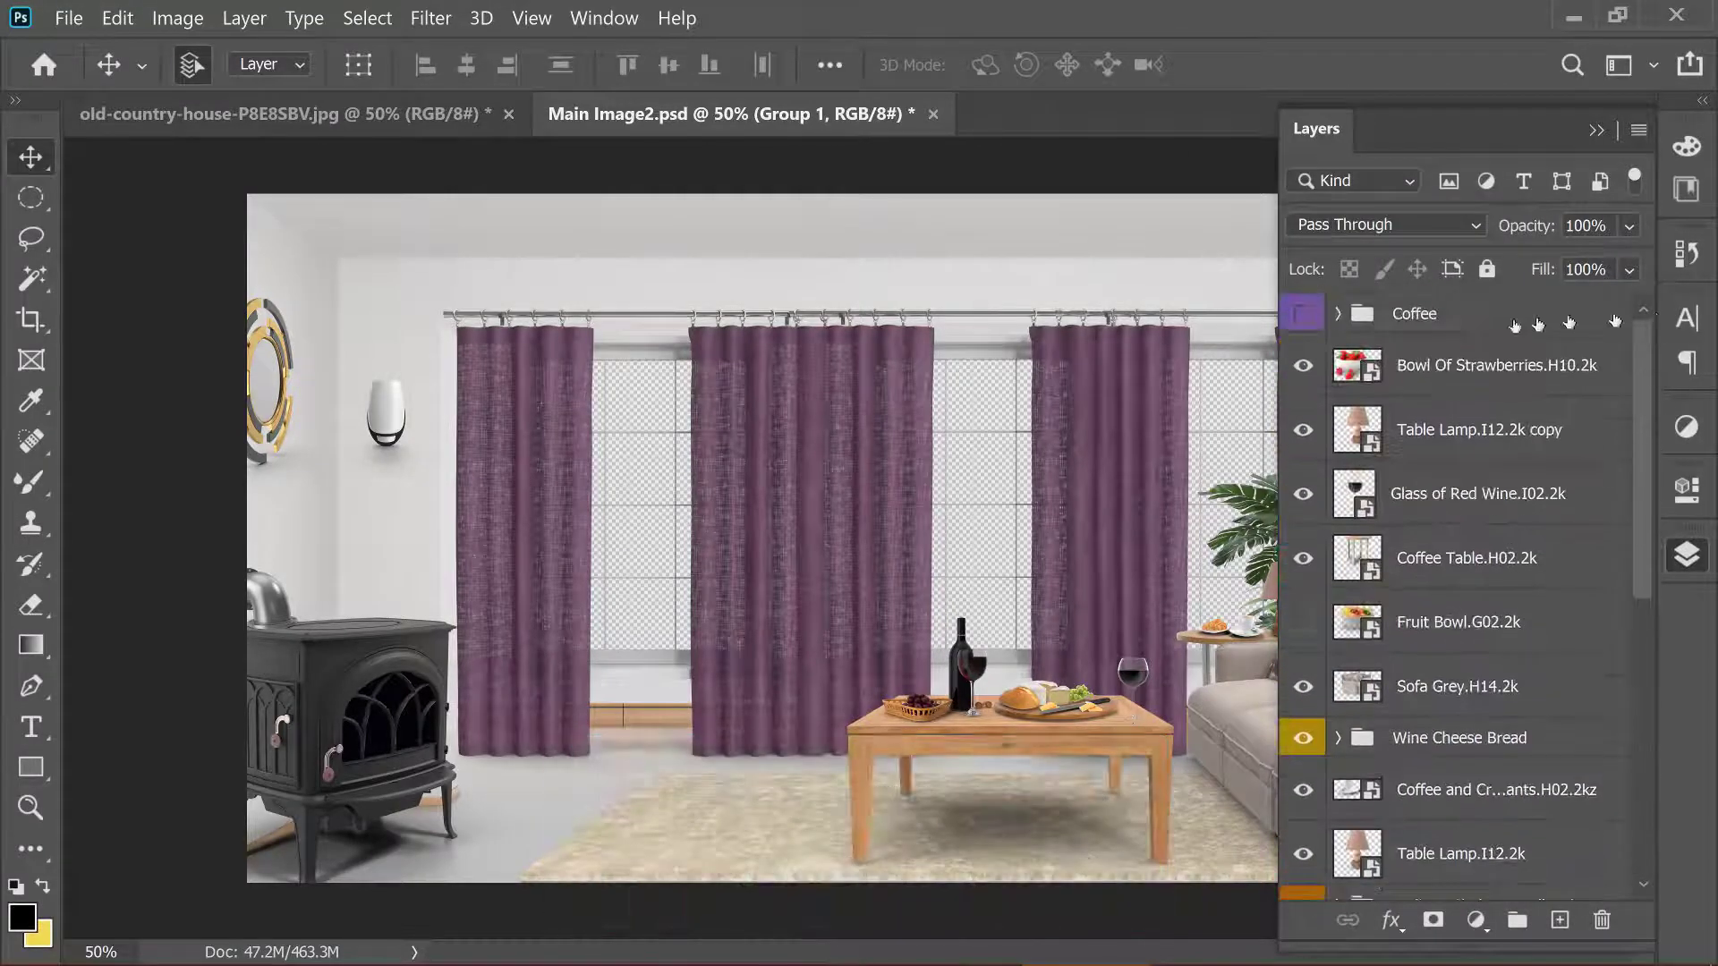
pyautogui.click(1616, 321)
pyautogui.click(1477, 922)
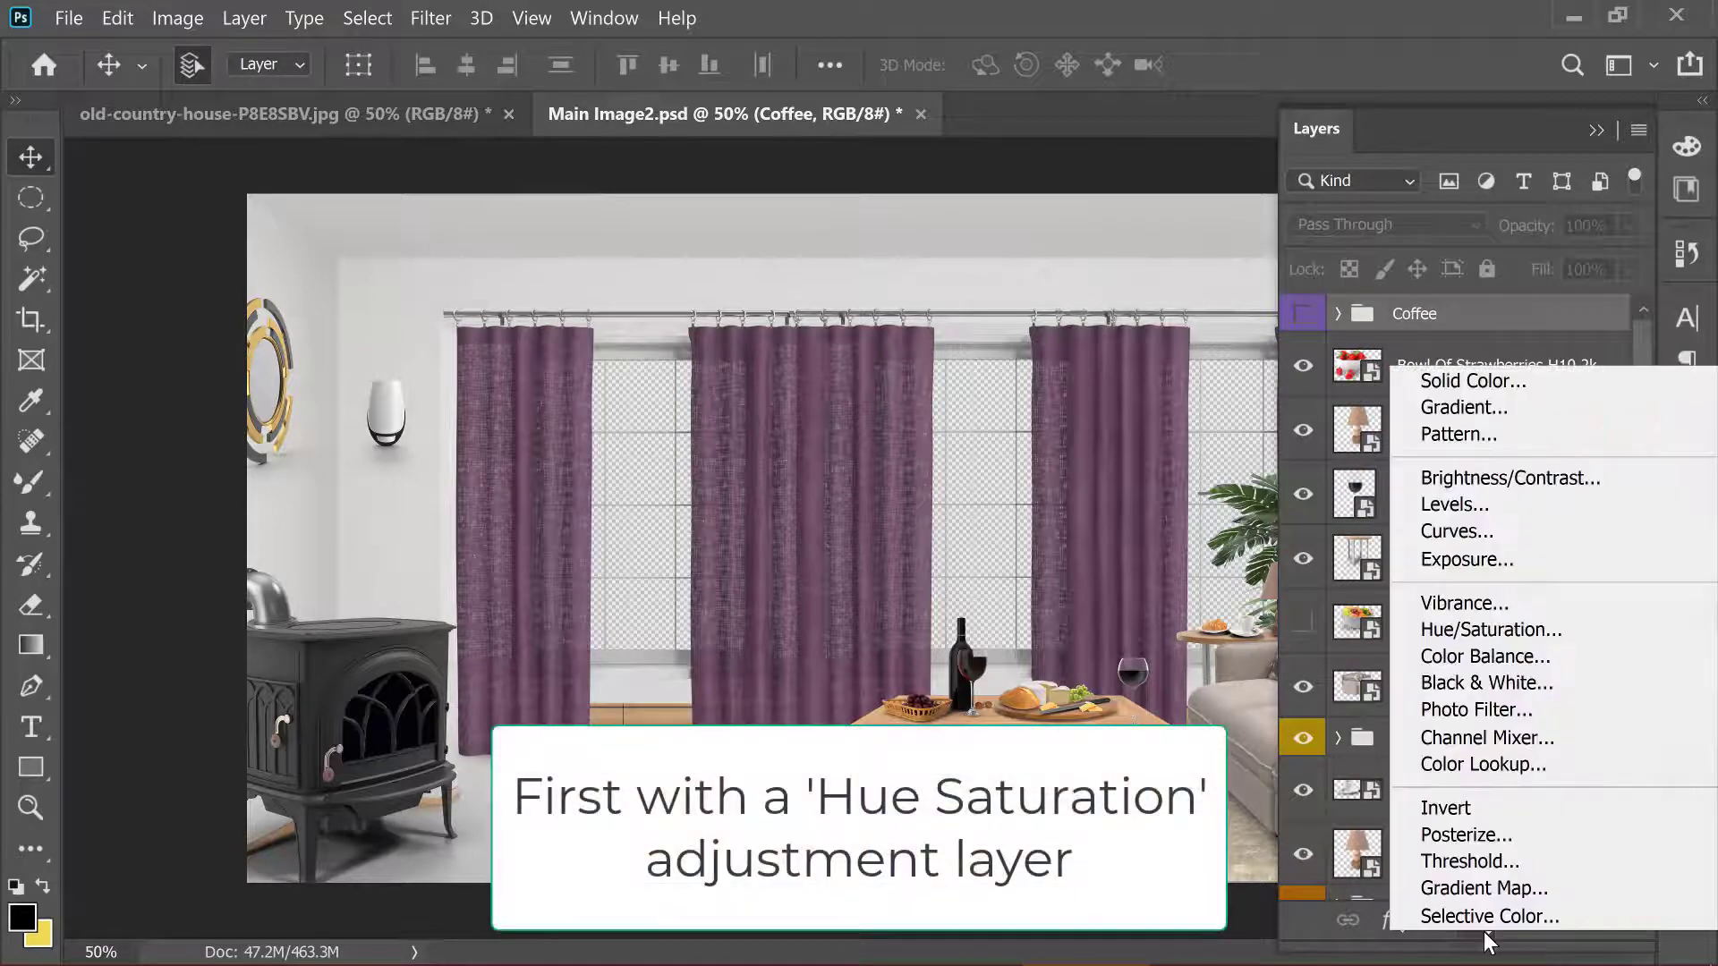
pyautogui.click(1527, 629)
pyautogui.moveTo(1471, 466)
pyautogui.mouseDown()
pyautogui.moveTo(1389, 475)
pyautogui.moveTo(1404, 471)
pyautogui.mouseUp()
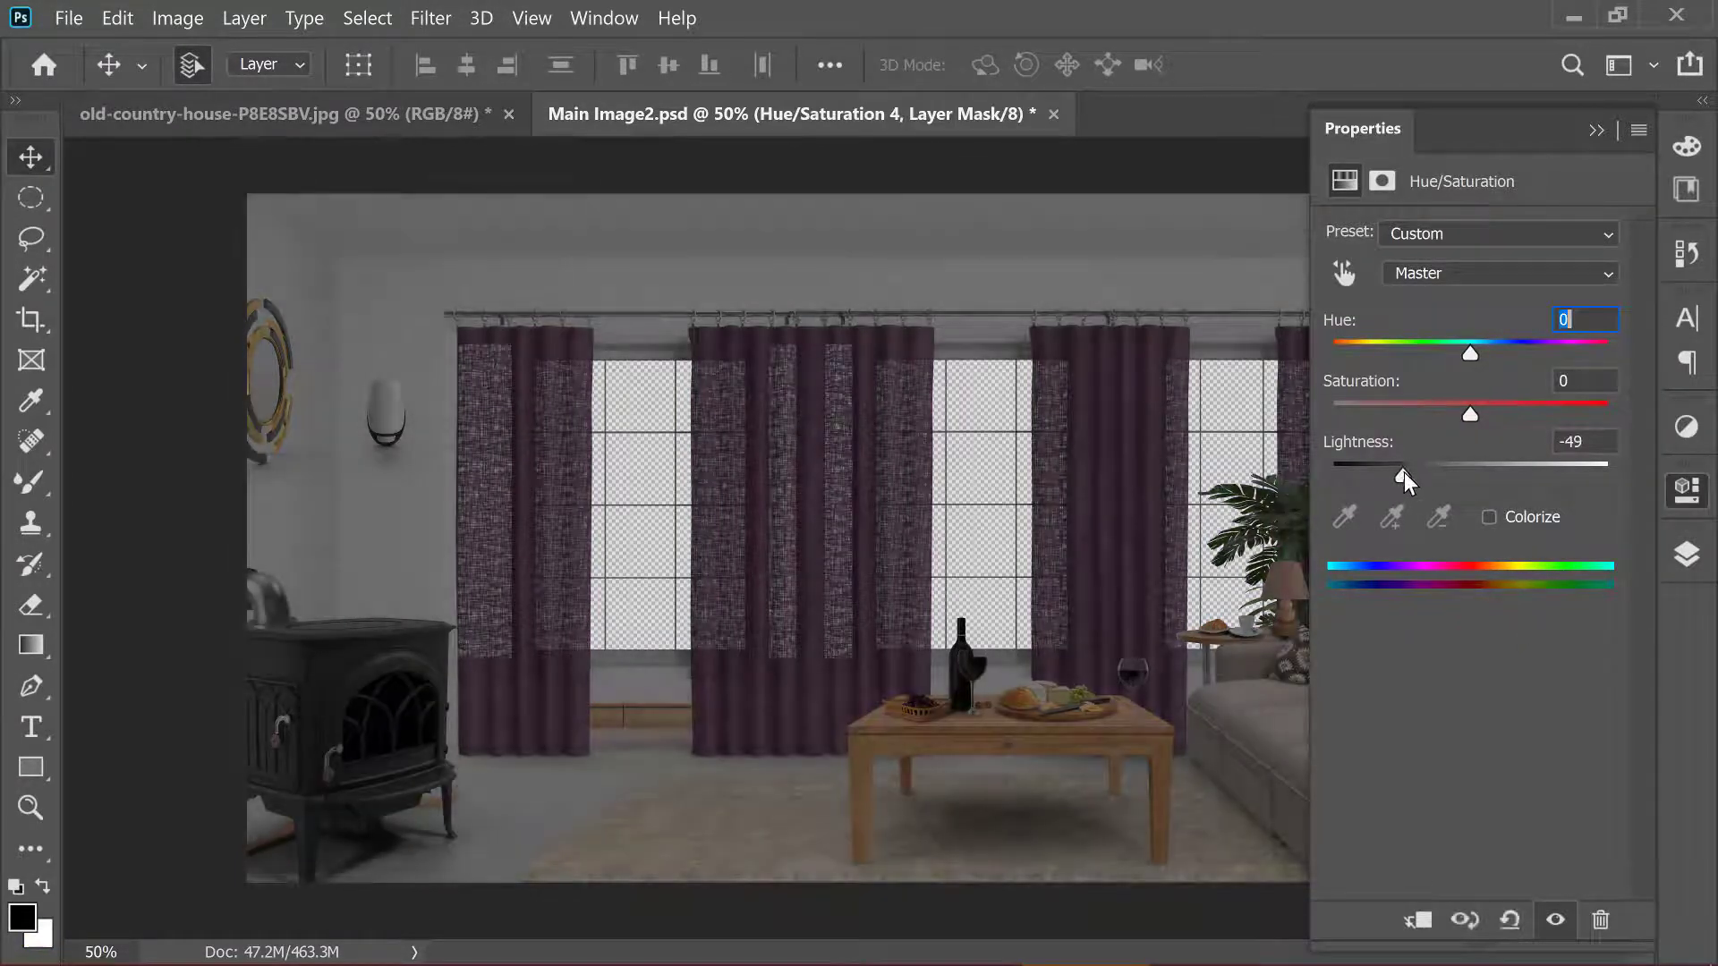
pyautogui.moveTo(1471, 414)
pyautogui.mouseDown()
pyautogui.moveTo(1503, 414)
pyautogui.moveTo(1476, 414)
pyautogui.mouseUp()
pyautogui.moveTo(1410, 478); pyautogui.dragTo(1391, 476)
pyautogui.click(1688, 565)
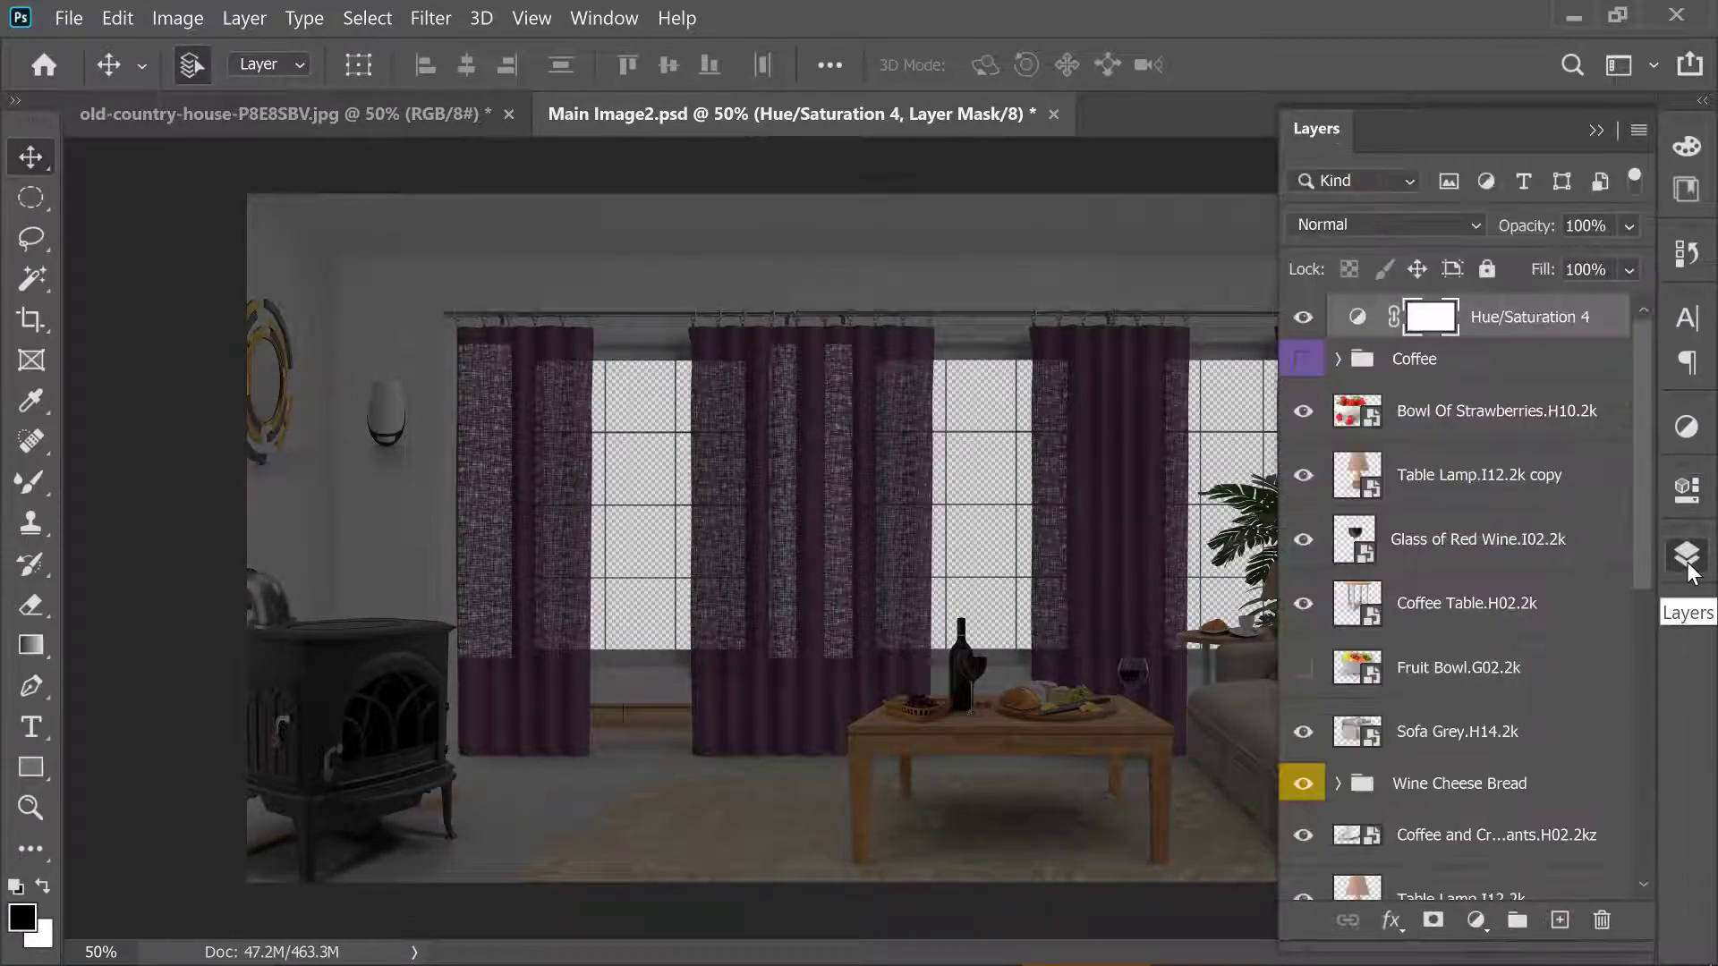
# Add Curves 1, pulling down the highlights, raising the black point and lifting the midtones.
pyautogui.click(1477, 920)
pyautogui.click(1423, 525)
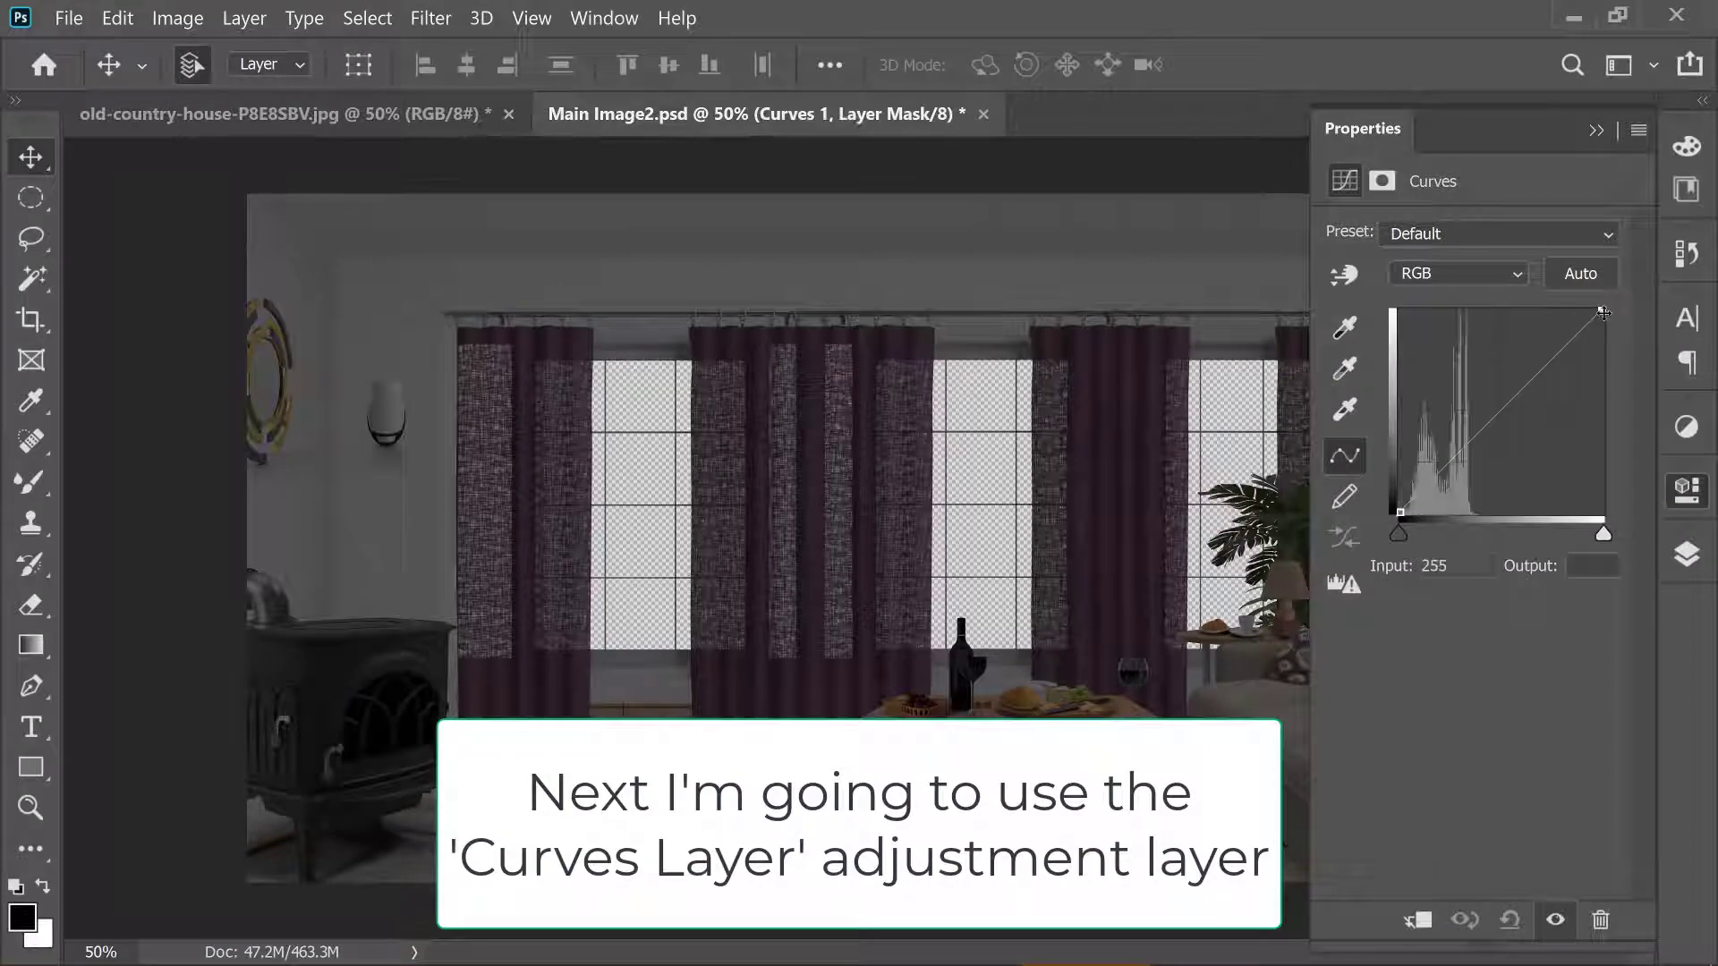
pyautogui.moveTo(1603, 313); pyautogui.dragTo(1601, 352)
pyautogui.moveTo(1400, 512); pyautogui.dragTo(1405, 513)
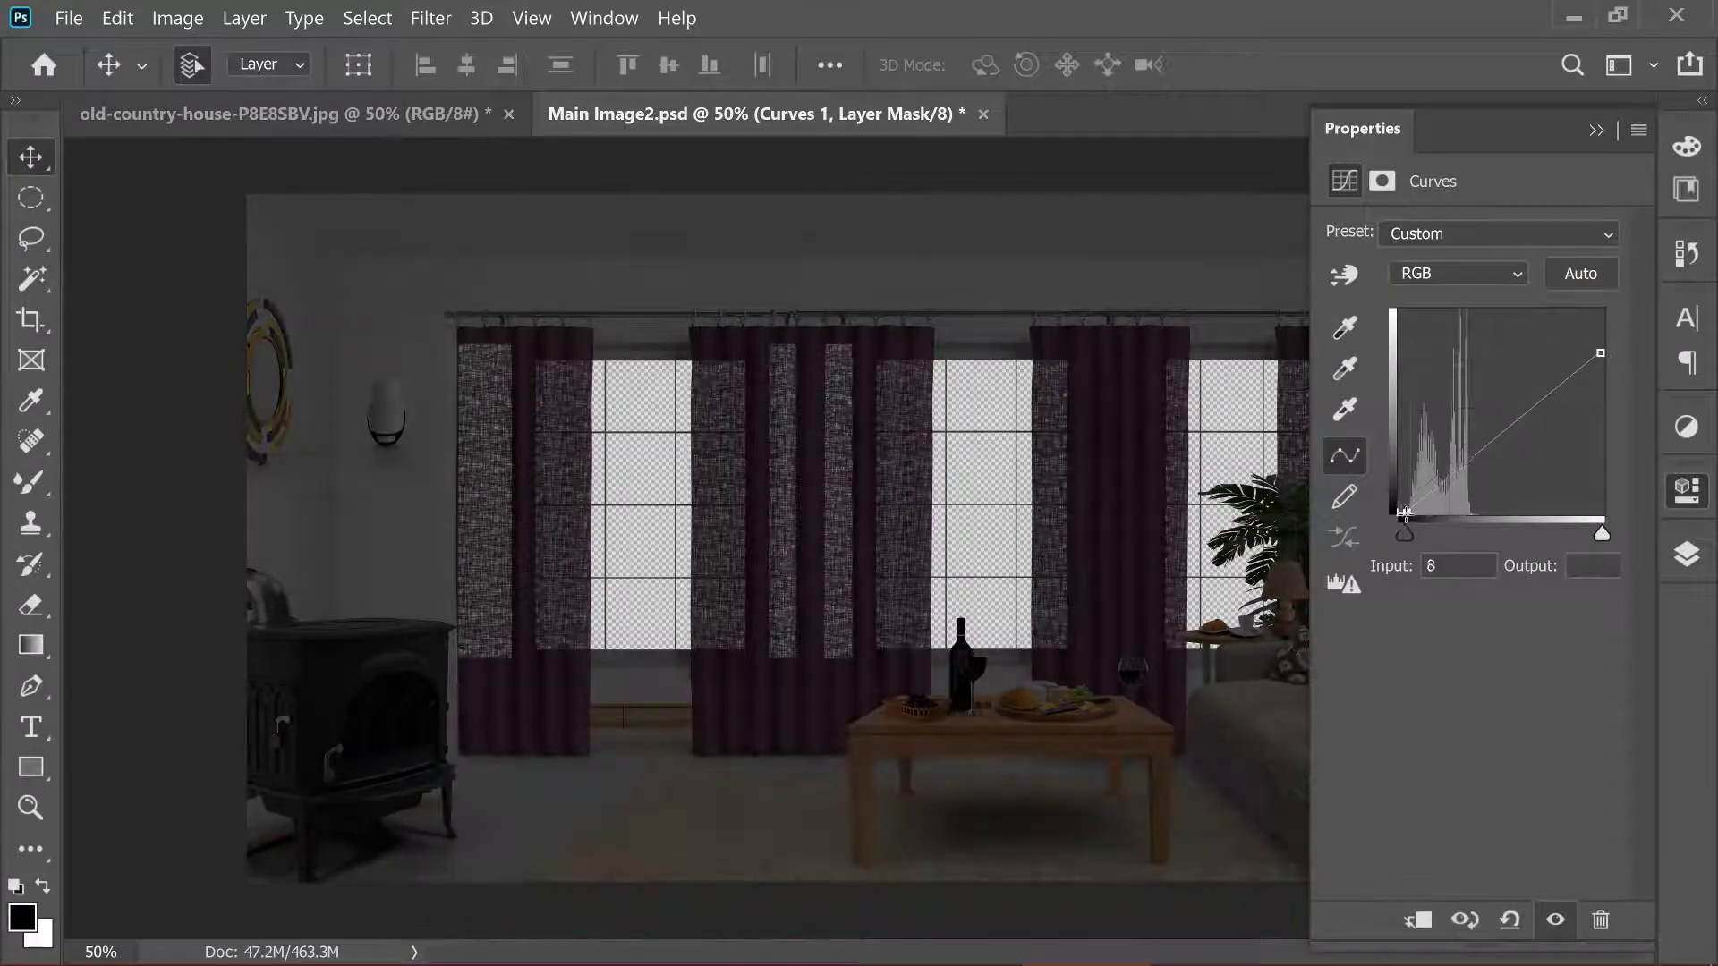
pyautogui.moveTo(1490, 443)
pyautogui.mouseDown()
pyautogui.moveTo(1492, 409)
pyautogui.moveTo(1490, 434)
pyautogui.mouseUp()
# Adjust the Red, Green and Blue channel curves, then toggle Hue/Saturation 4 to compare.
pyautogui.click(1459, 273)
pyautogui.click(1407, 296)
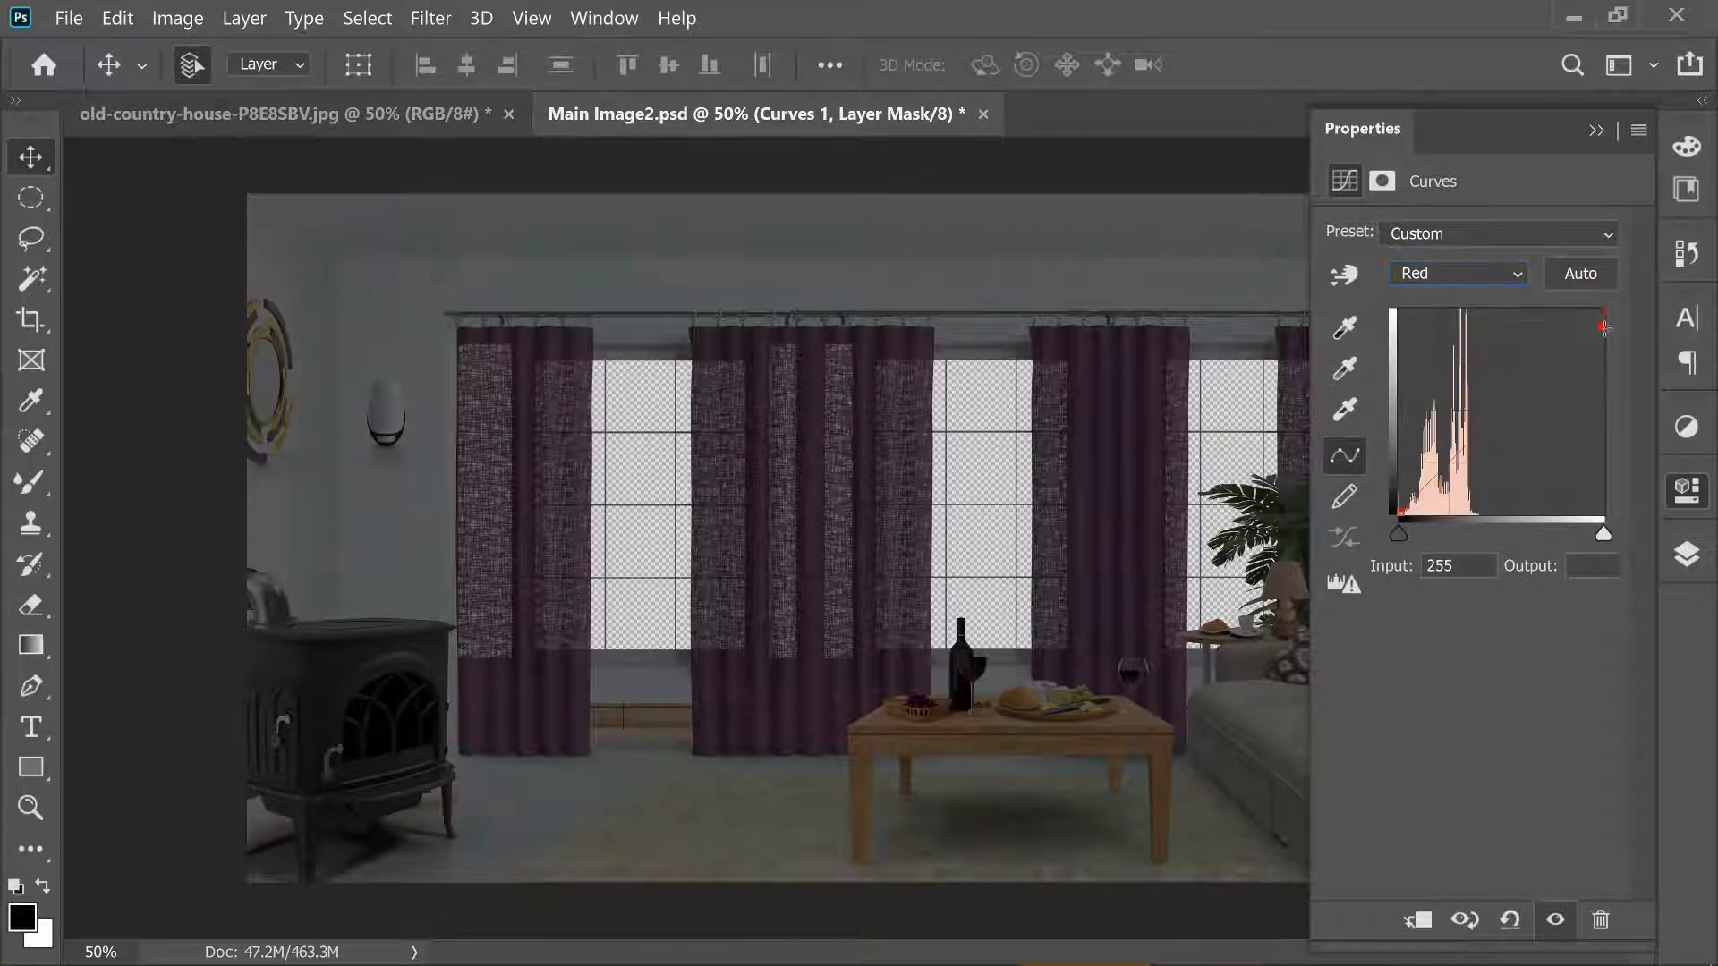
pyautogui.hotkey('alt', '4')
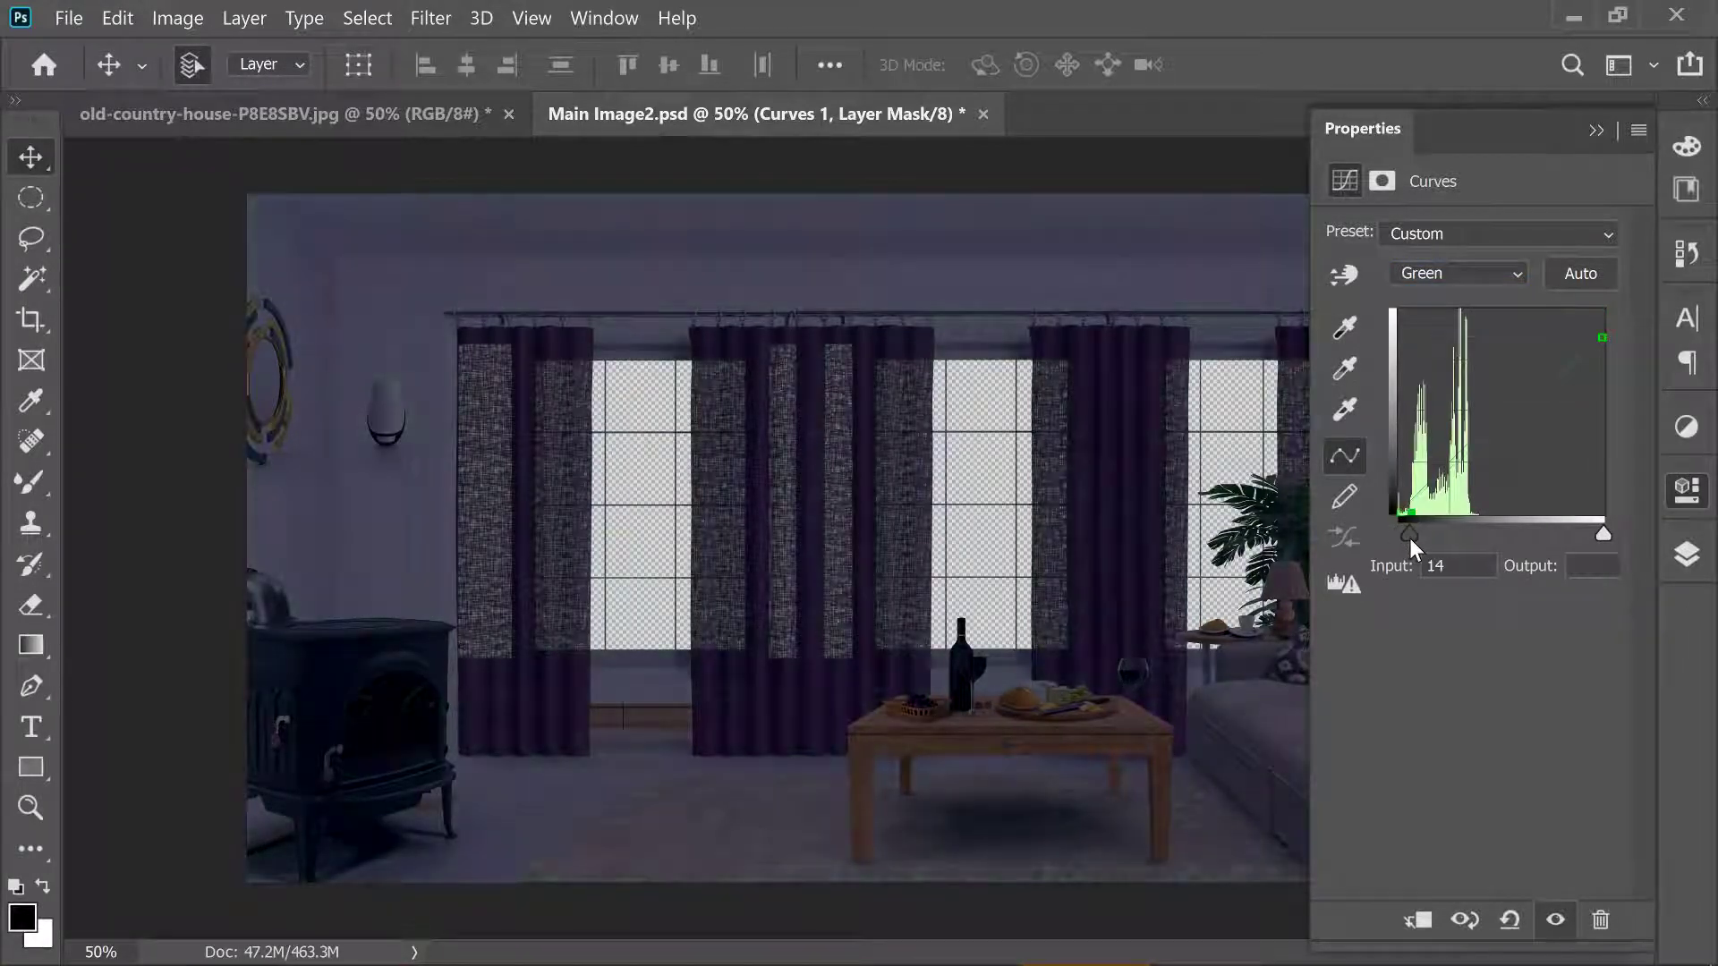
pyautogui.click(1517, 273)
pyautogui.click(1432, 384)
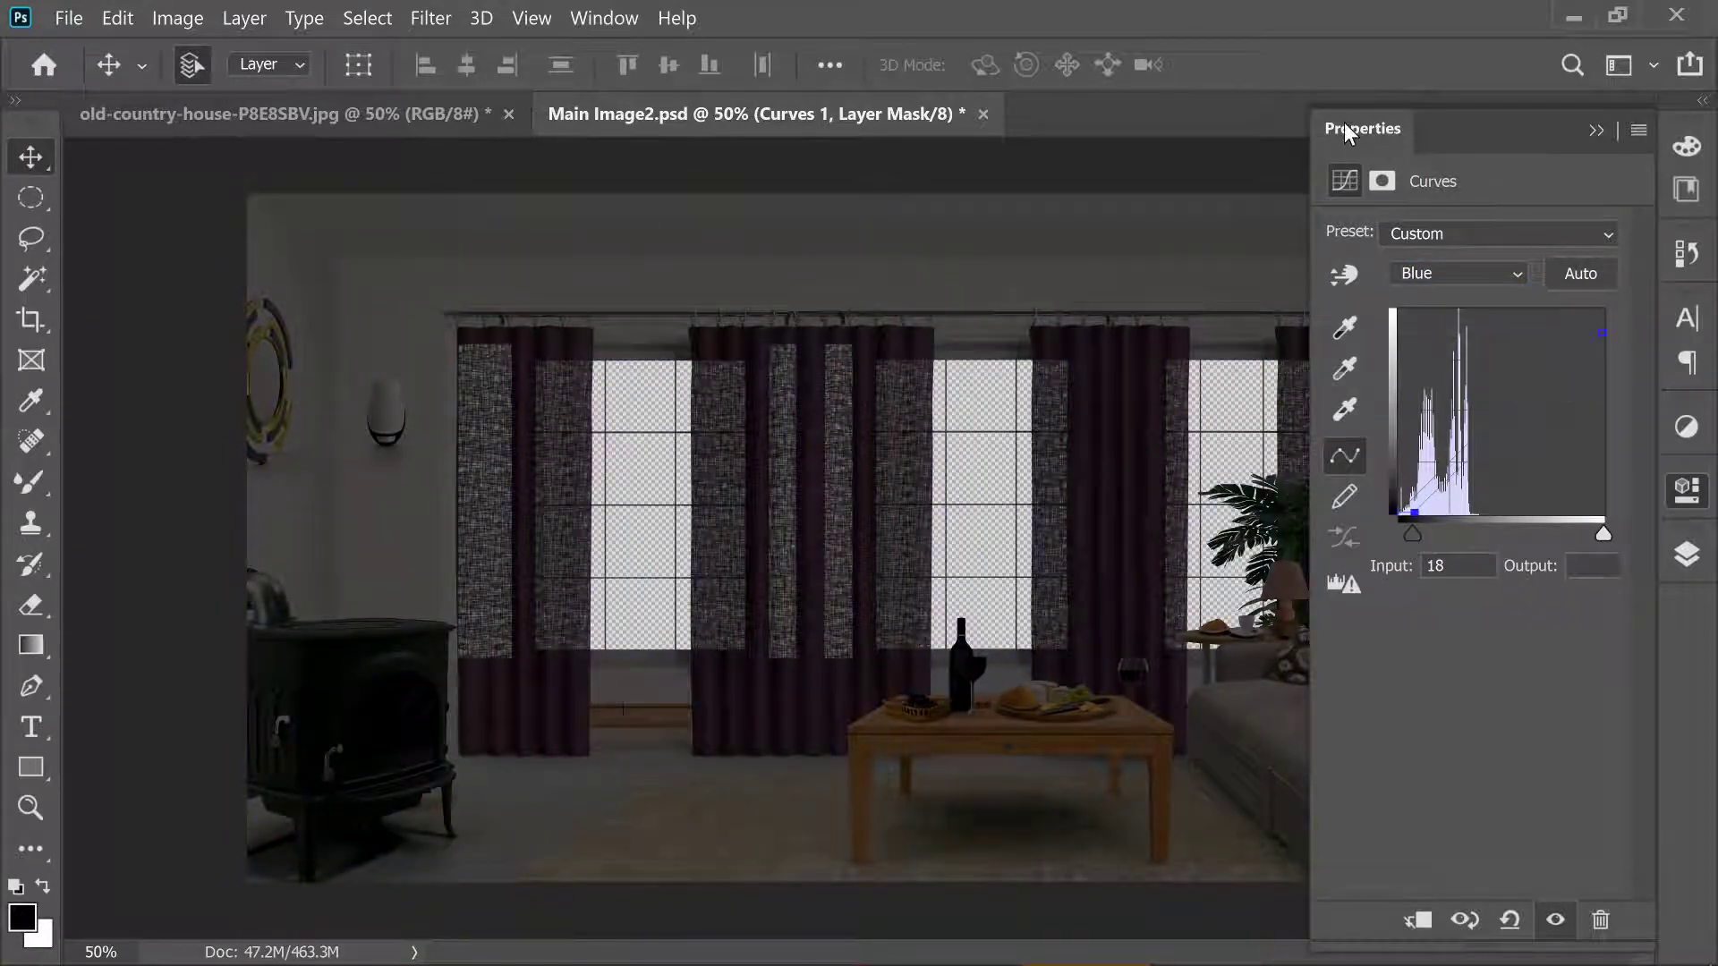
pyautogui.click(1687, 555)
pyautogui.click(1304, 362)
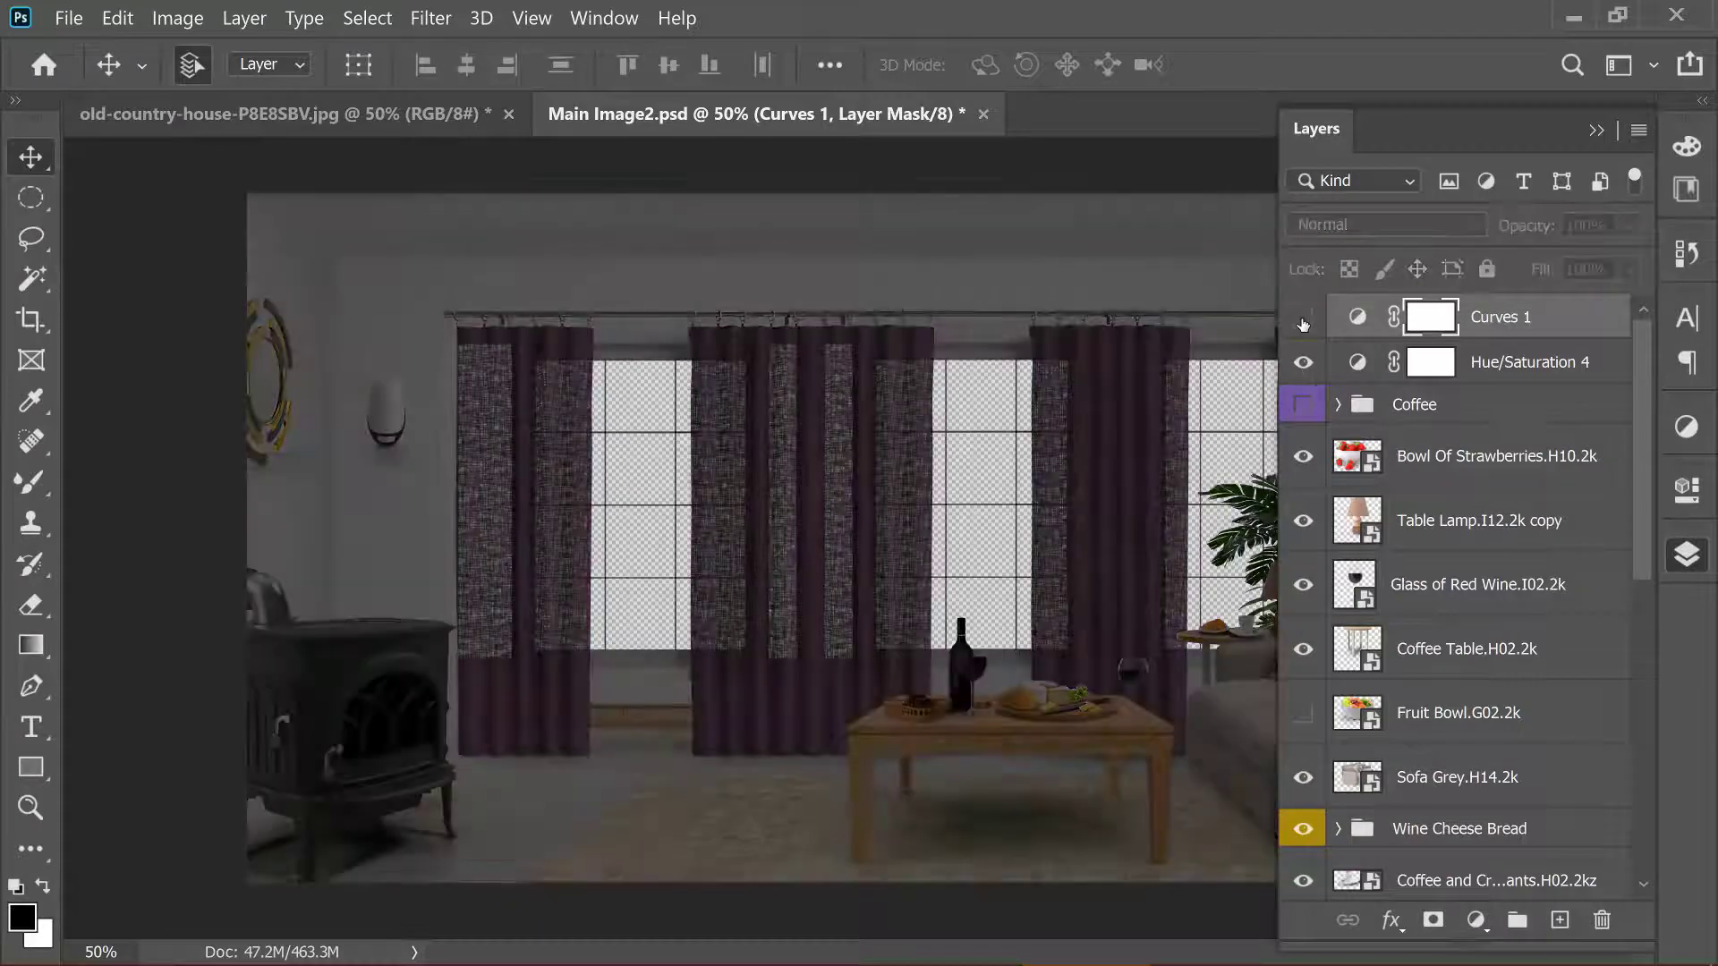
pyautogui.click(1307, 369)
# Show Hue/Saturation 4 again and paint the Curves 1 mask over the floor below the window and coffee table.
pyautogui.click(1306, 364)
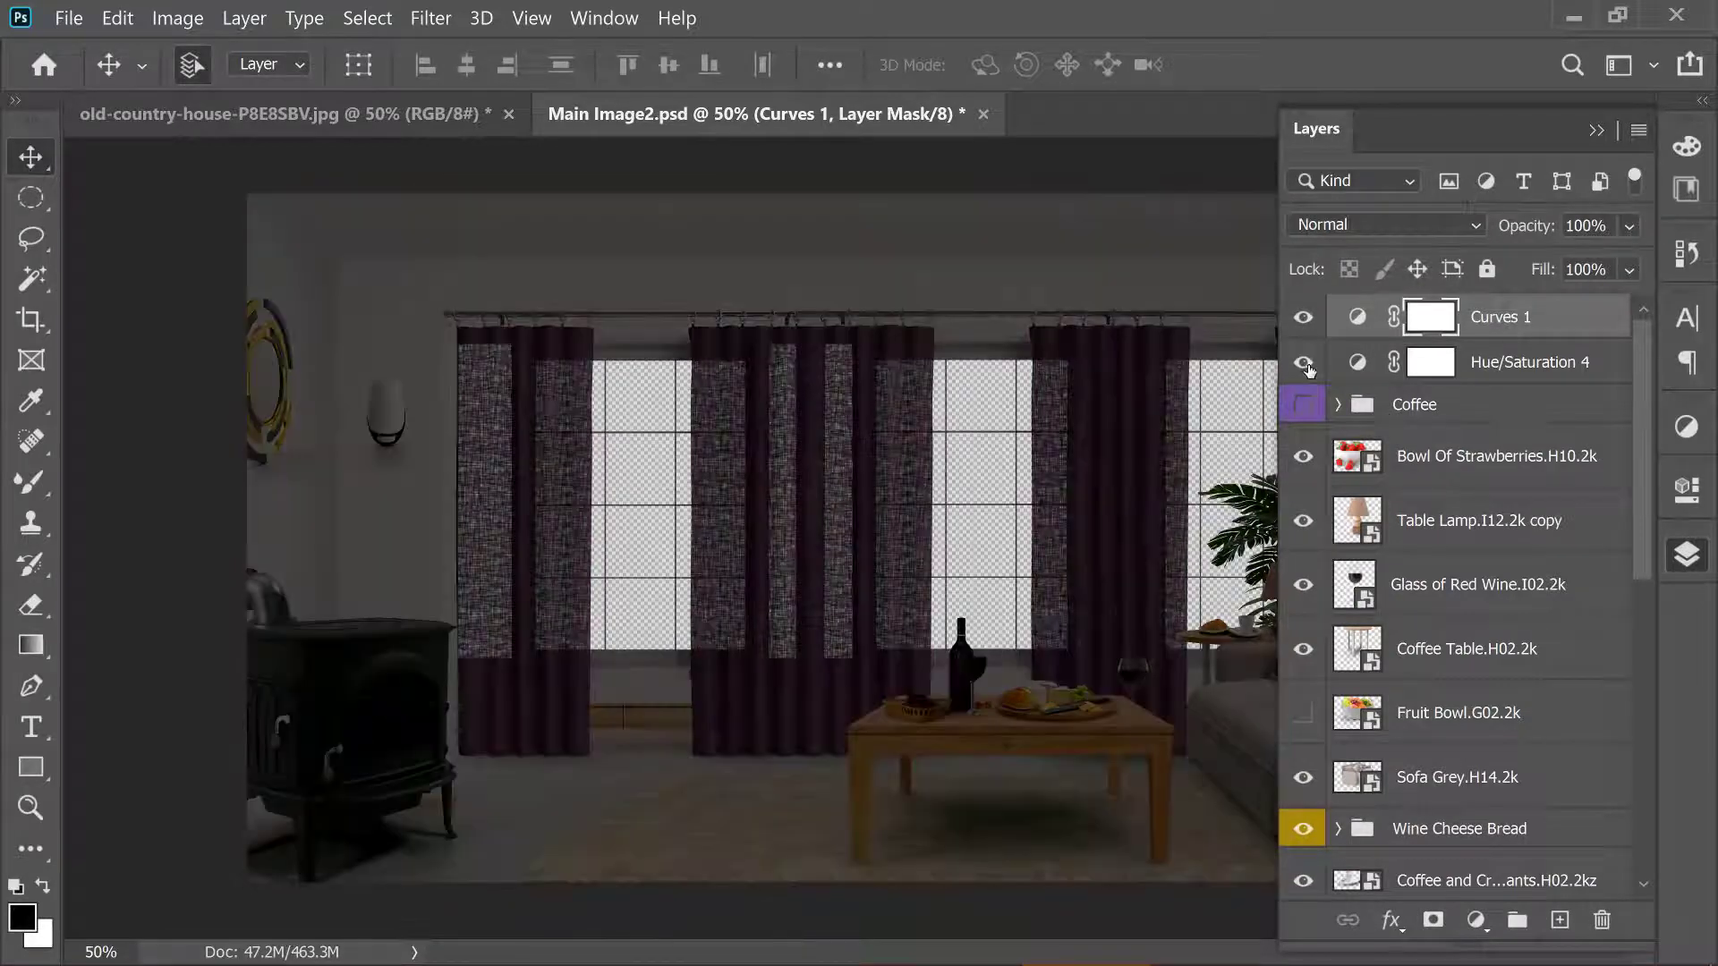
pyautogui.press('b')
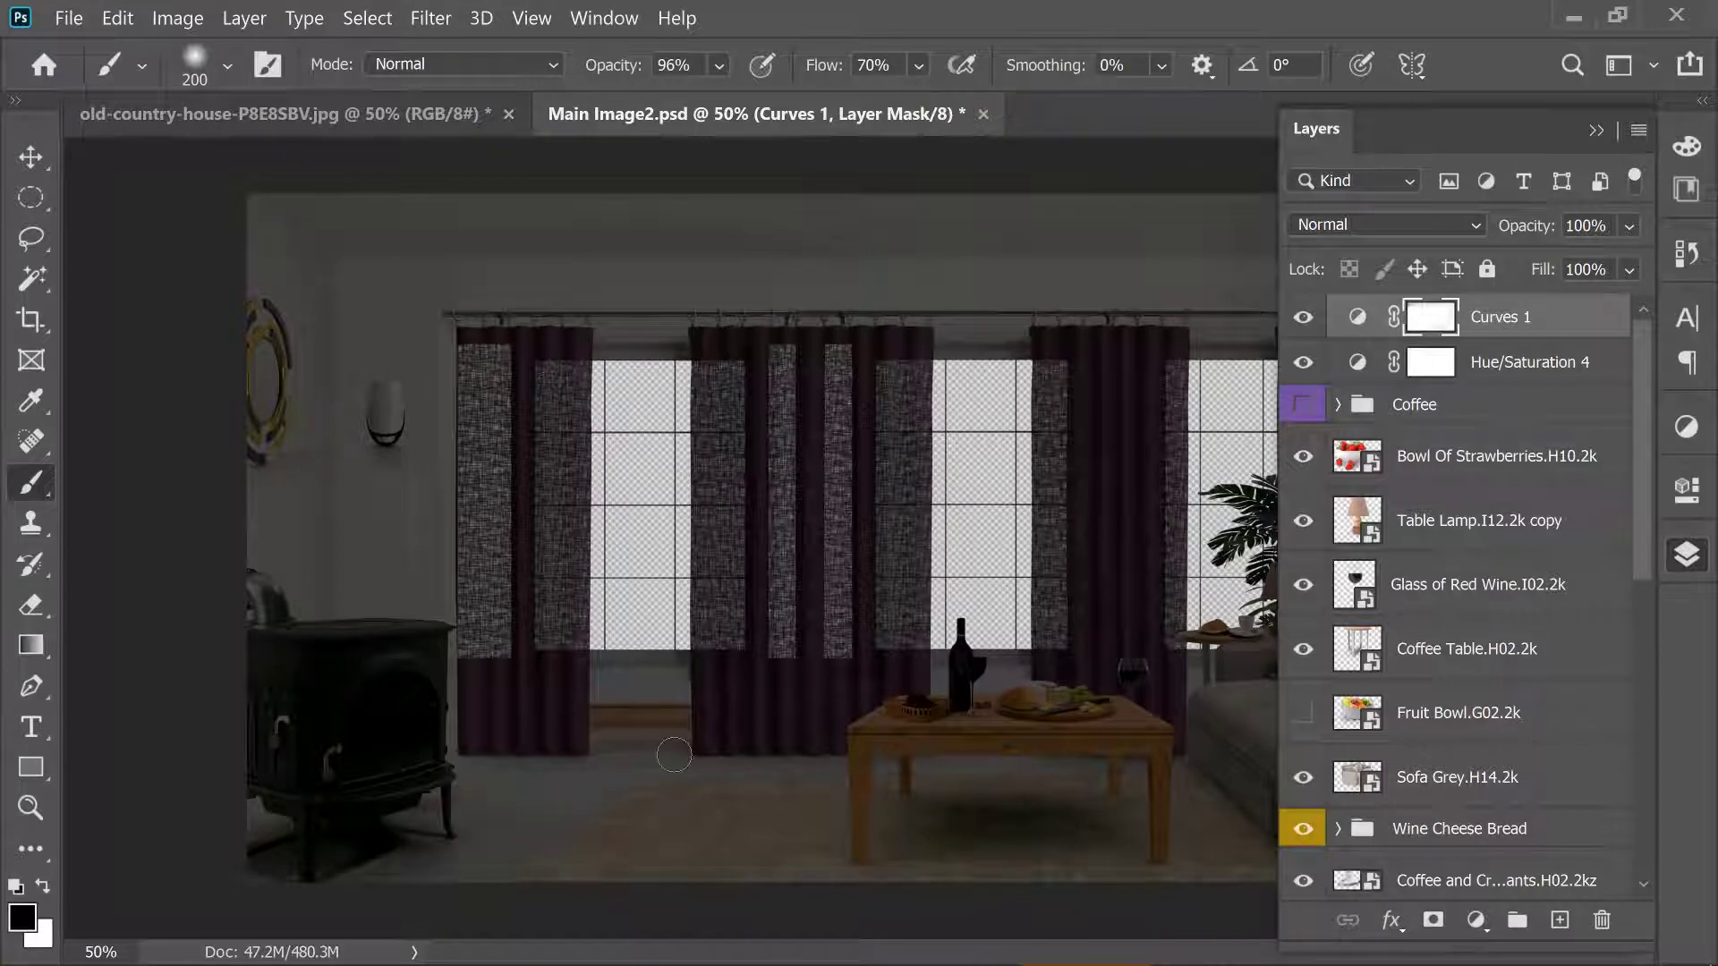
pyautogui.moveTo(609, 688); pyautogui.dragTo(658, 687)
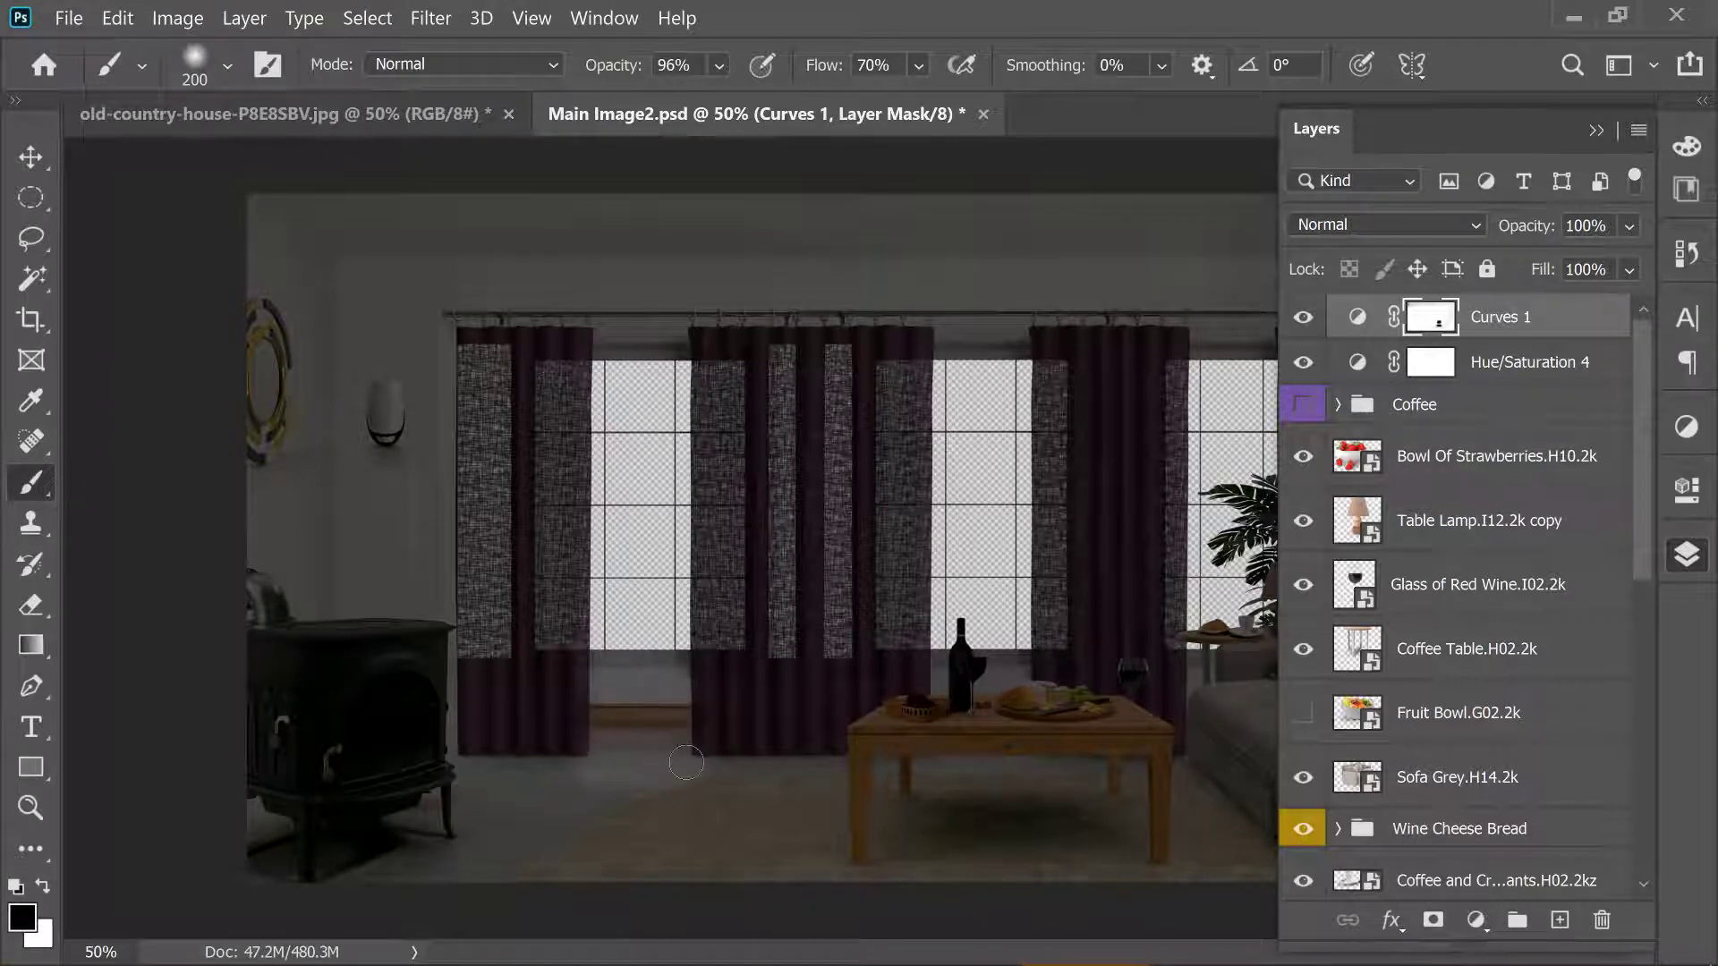
pyautogui.moveTo(686, 763)
pyautogui.mouseDown()
pyautogui.moveTo(614, 755)
pyautogui.moveTo(676, 762)
pyautogui.mouseUp()
pyautogui.moveTo(1023, 768); pyautogui.dragTo(956, 764)
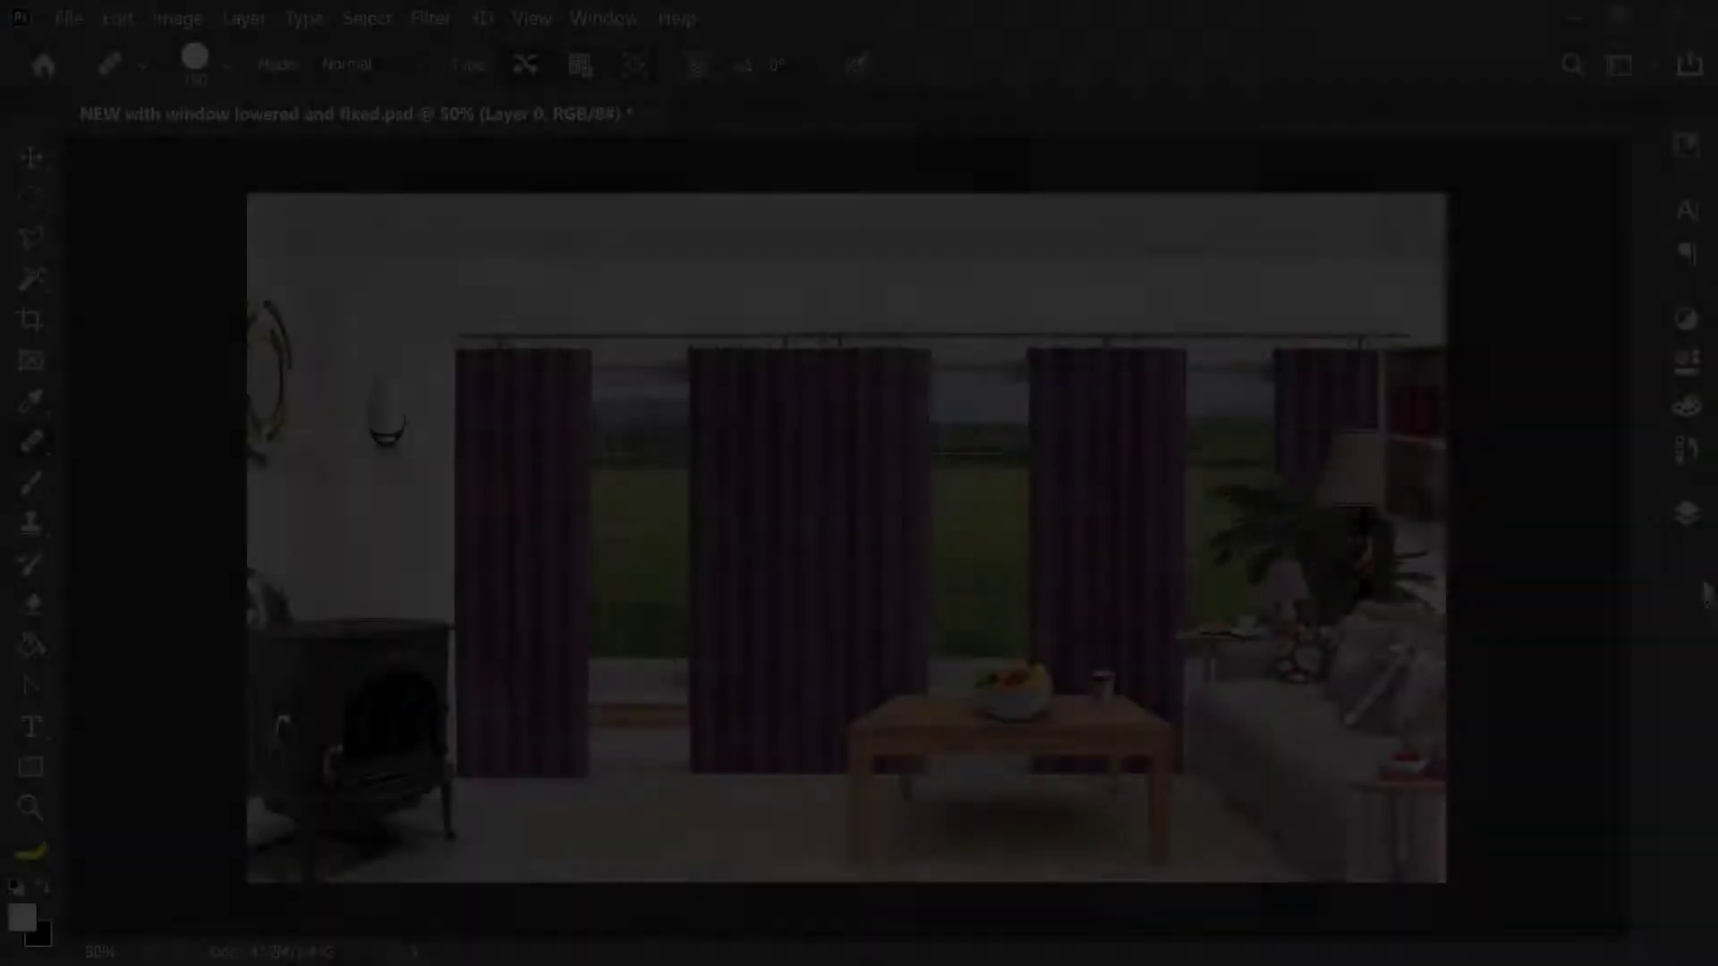
# Add a Curves adjustment above Shelving Decor Set, lowering RGB highlights and raising the black input.
pyautogui.scroll(5, 1571, 519)
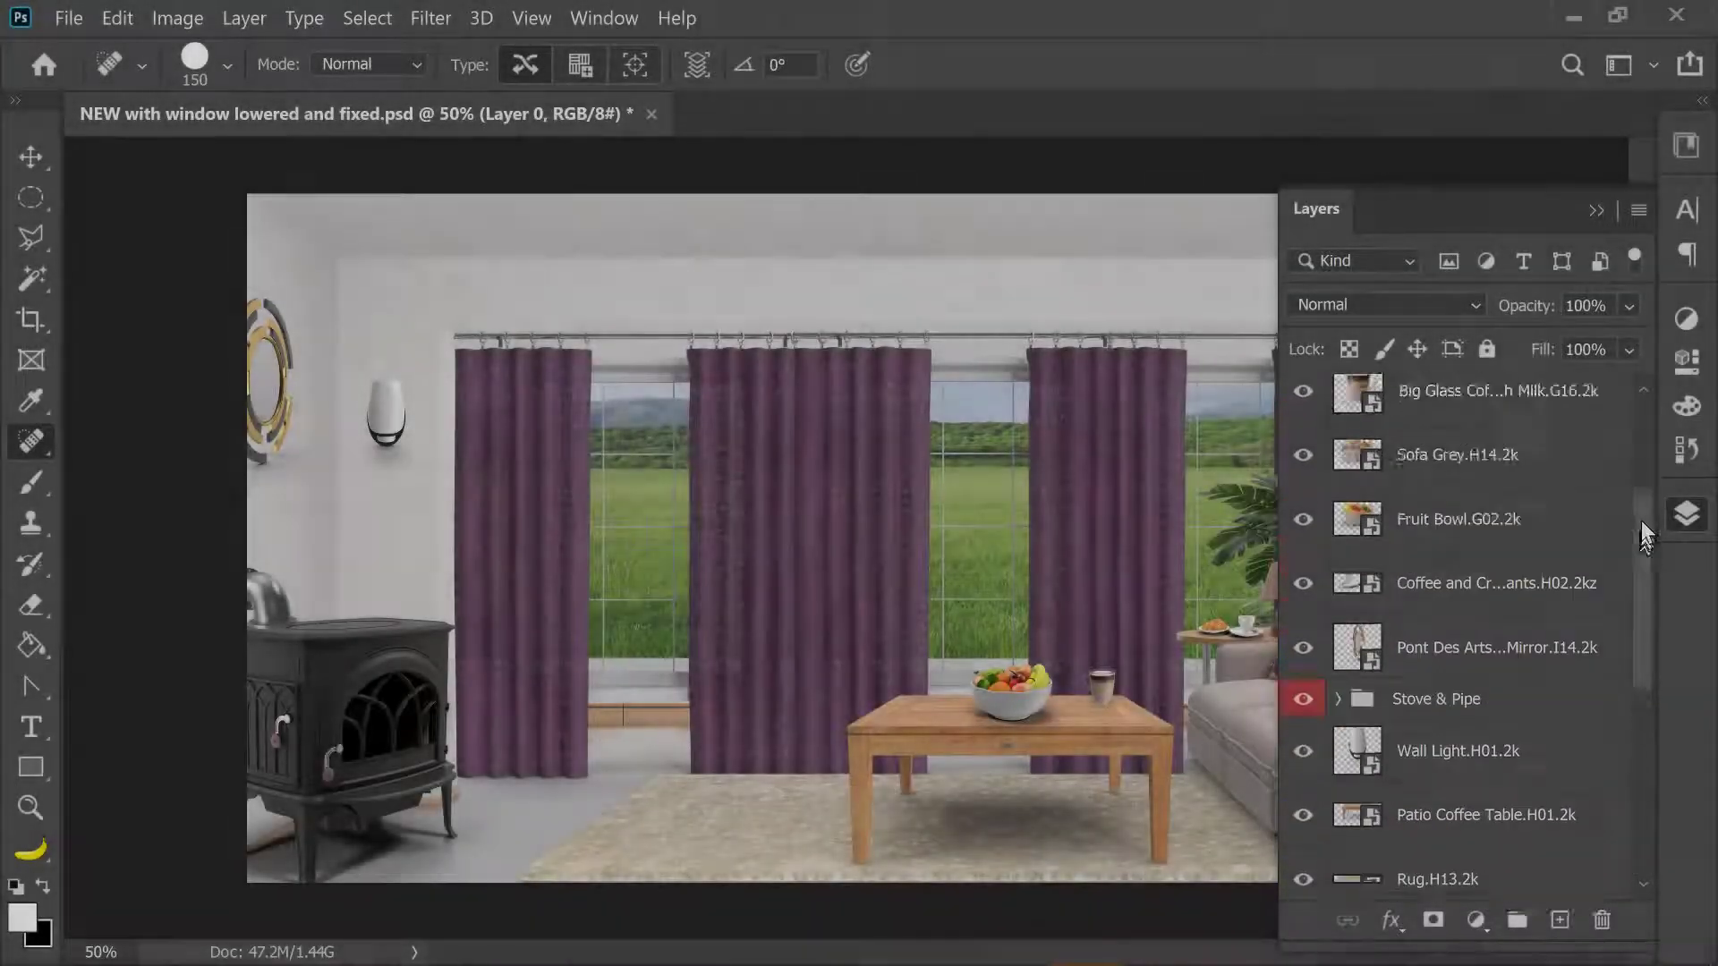
pyautogui.scroll(3, 1570, 413)
pyautogui.click(1570, 413)
pyautogui.click(1475, 920)
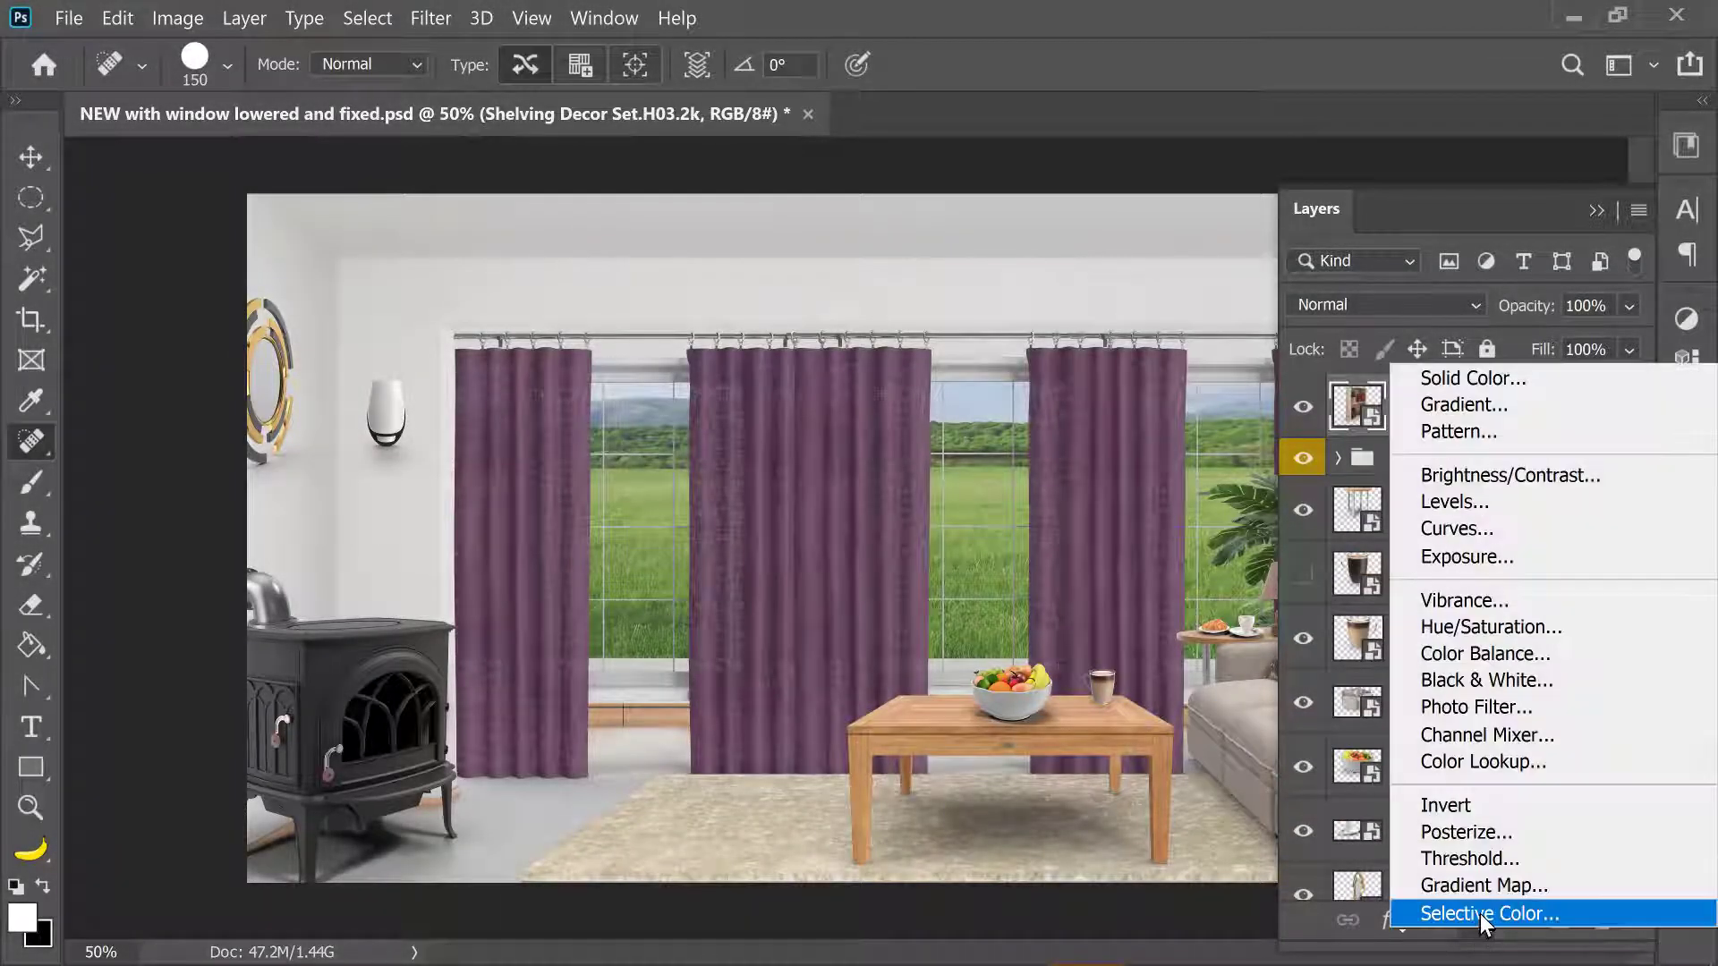
pyautogui.click(1468, 529)
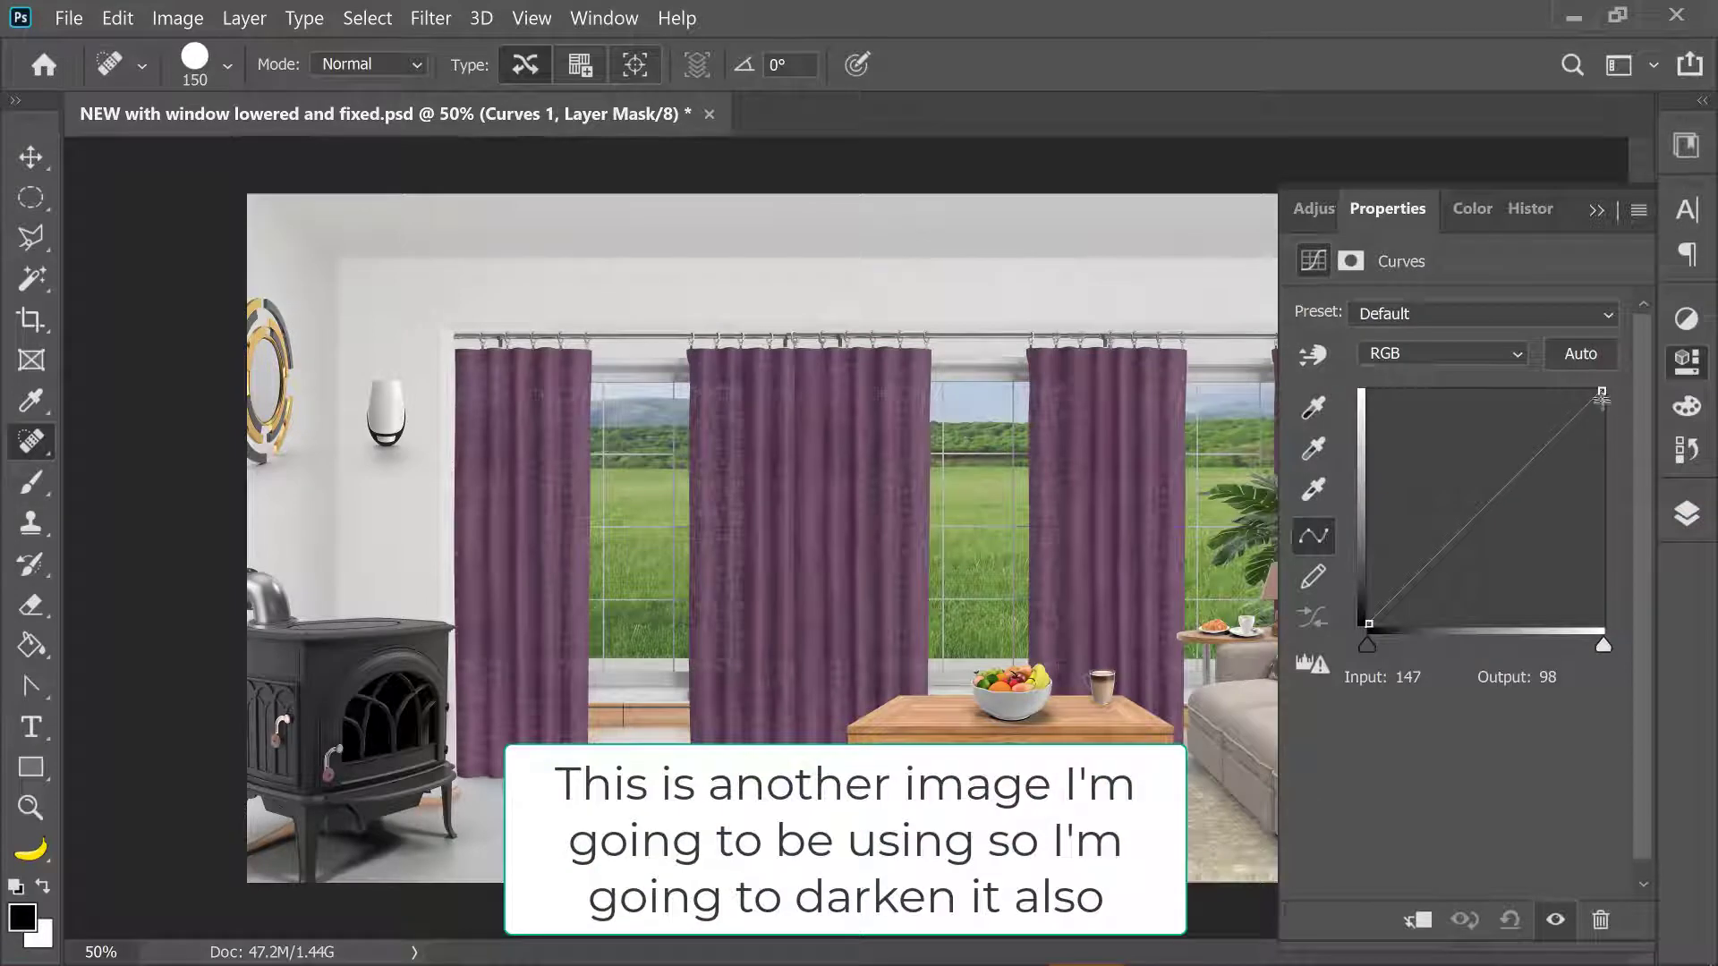
pyautogui.moveTo(1602, 414); pyautogui.dragTo(1601, 482)
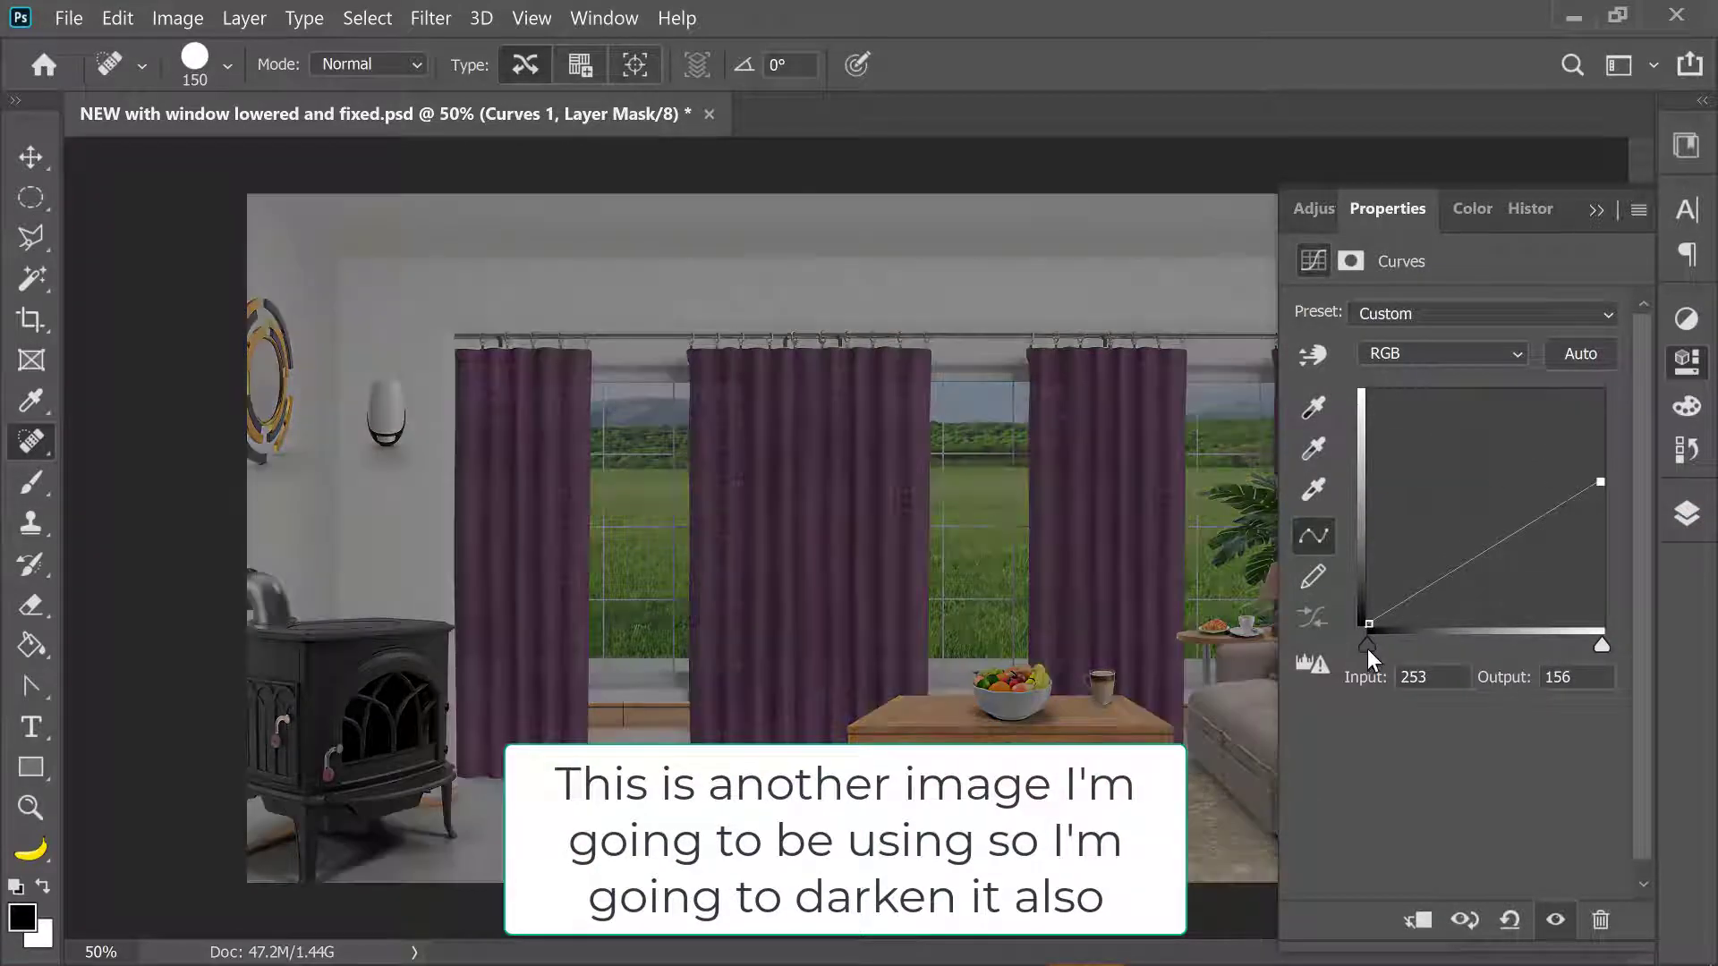
pyautogui.moveTo(1368, 648); pyautogui.dragTo(1410, 646)
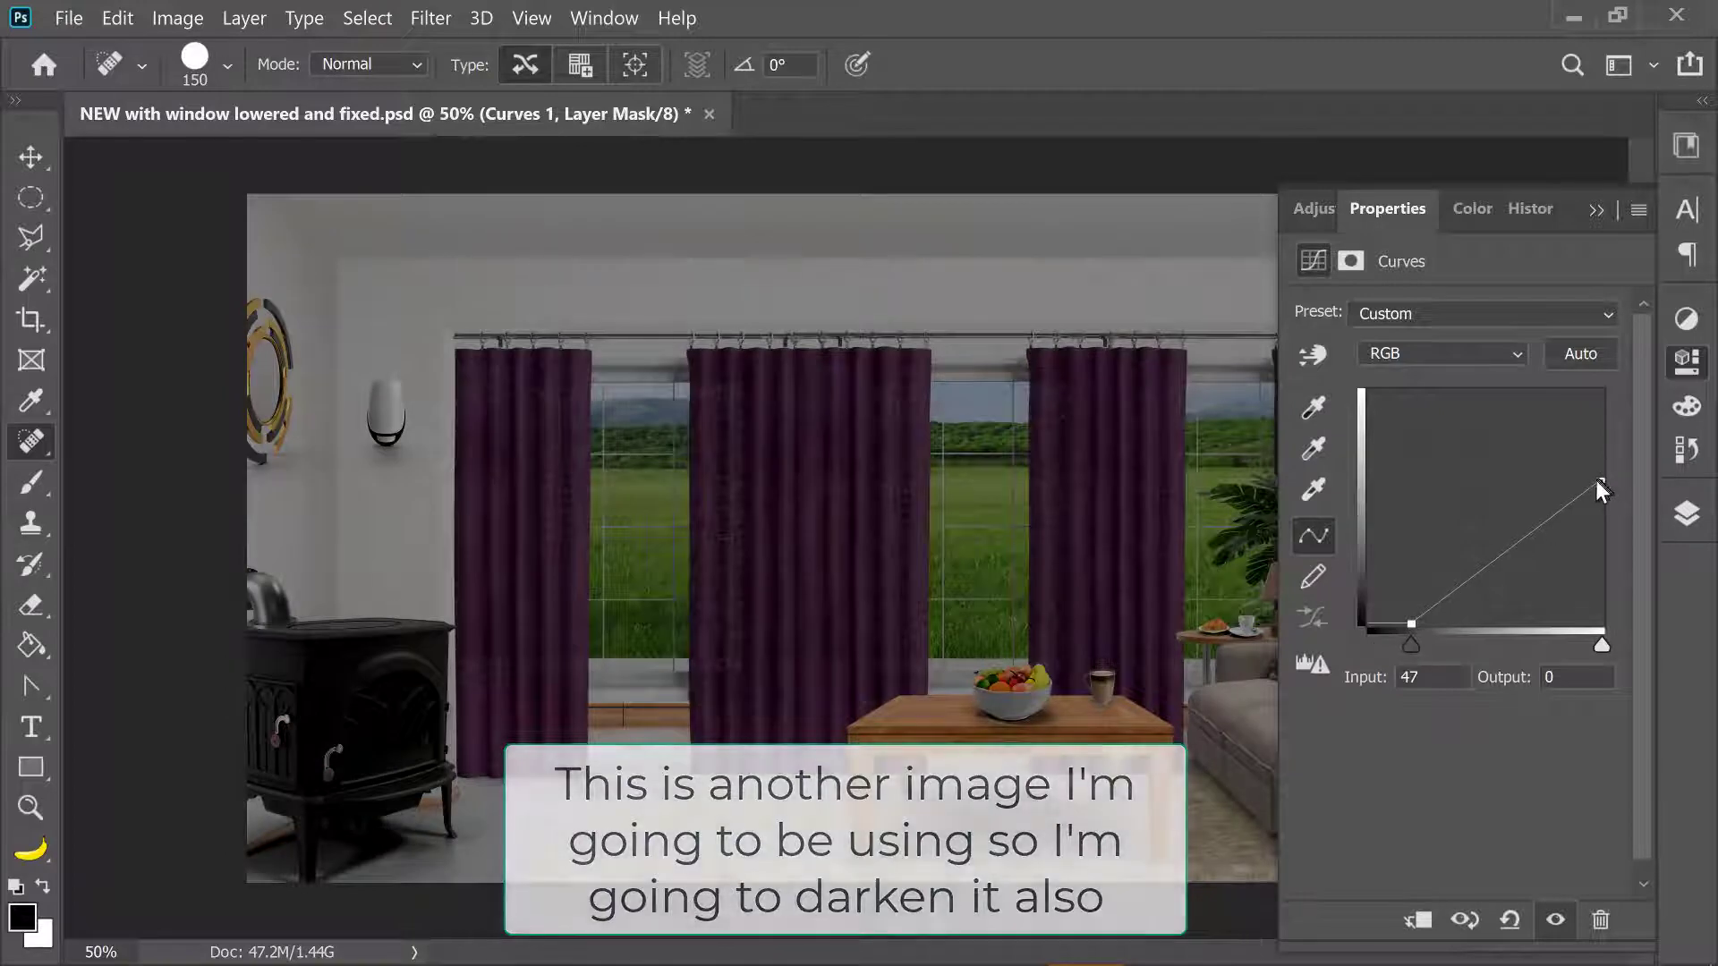
pyautogui.moveTo(1597, 486); pyautogui.dragTo(1601, 512)
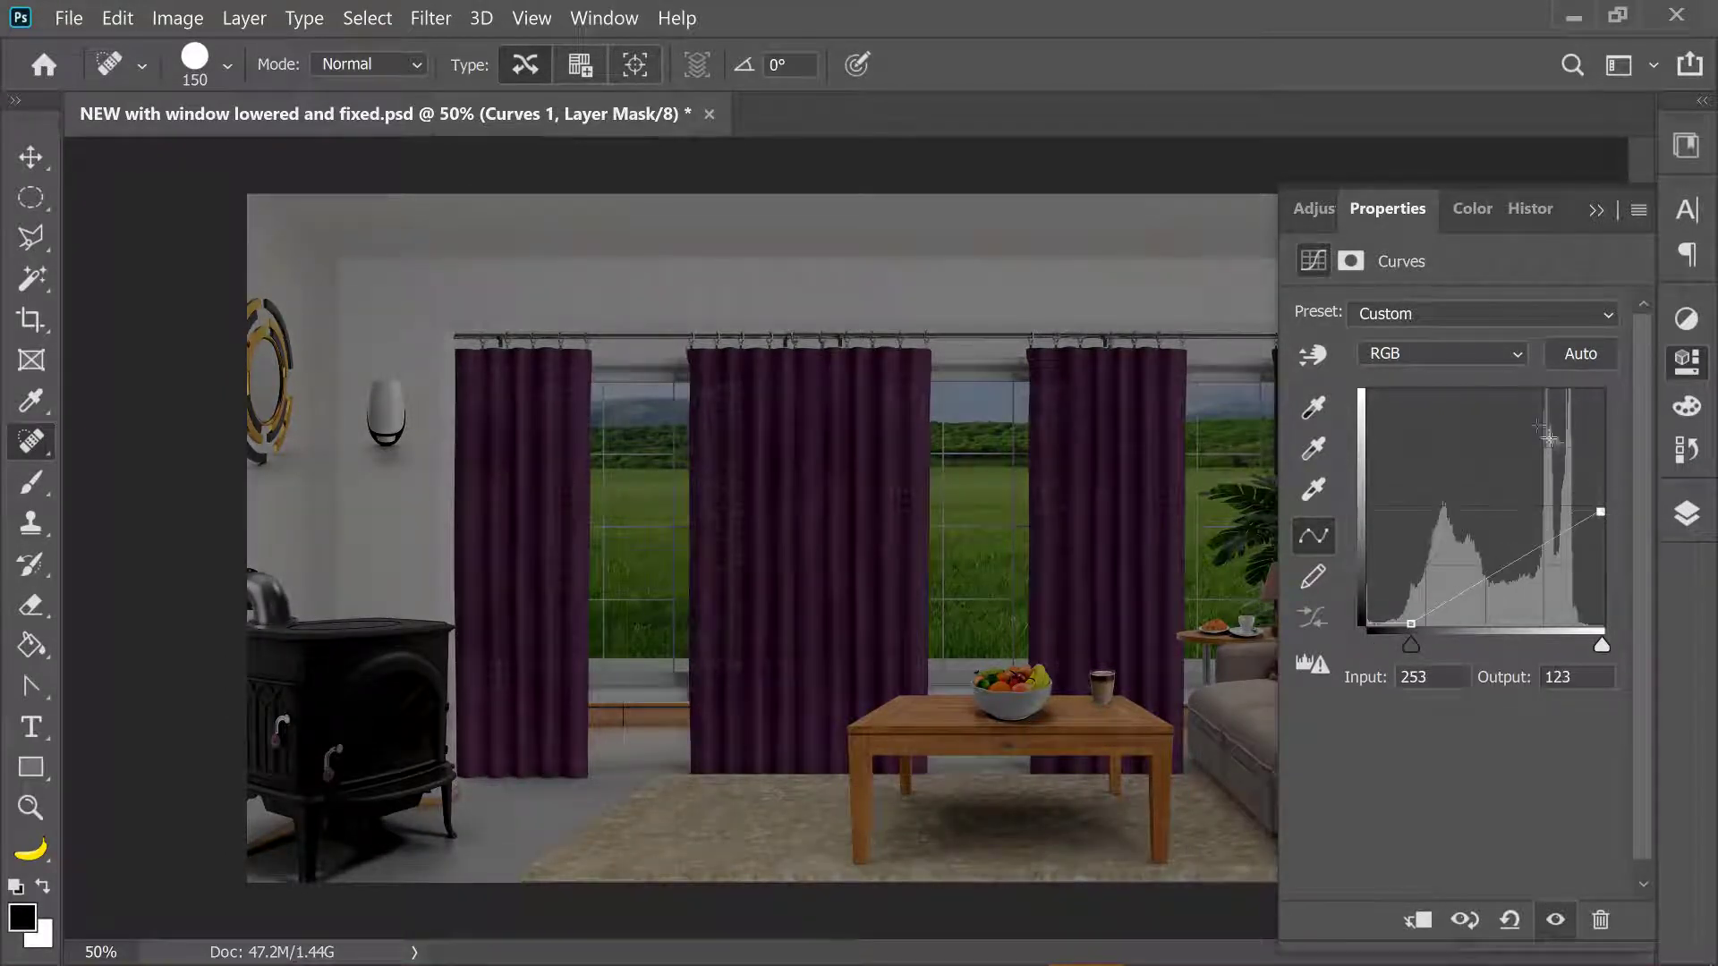
# Reduce the Blue channel highlights, check Red and Green, and darken the RGB highlights further.
pyautogui.click(1512, 355)
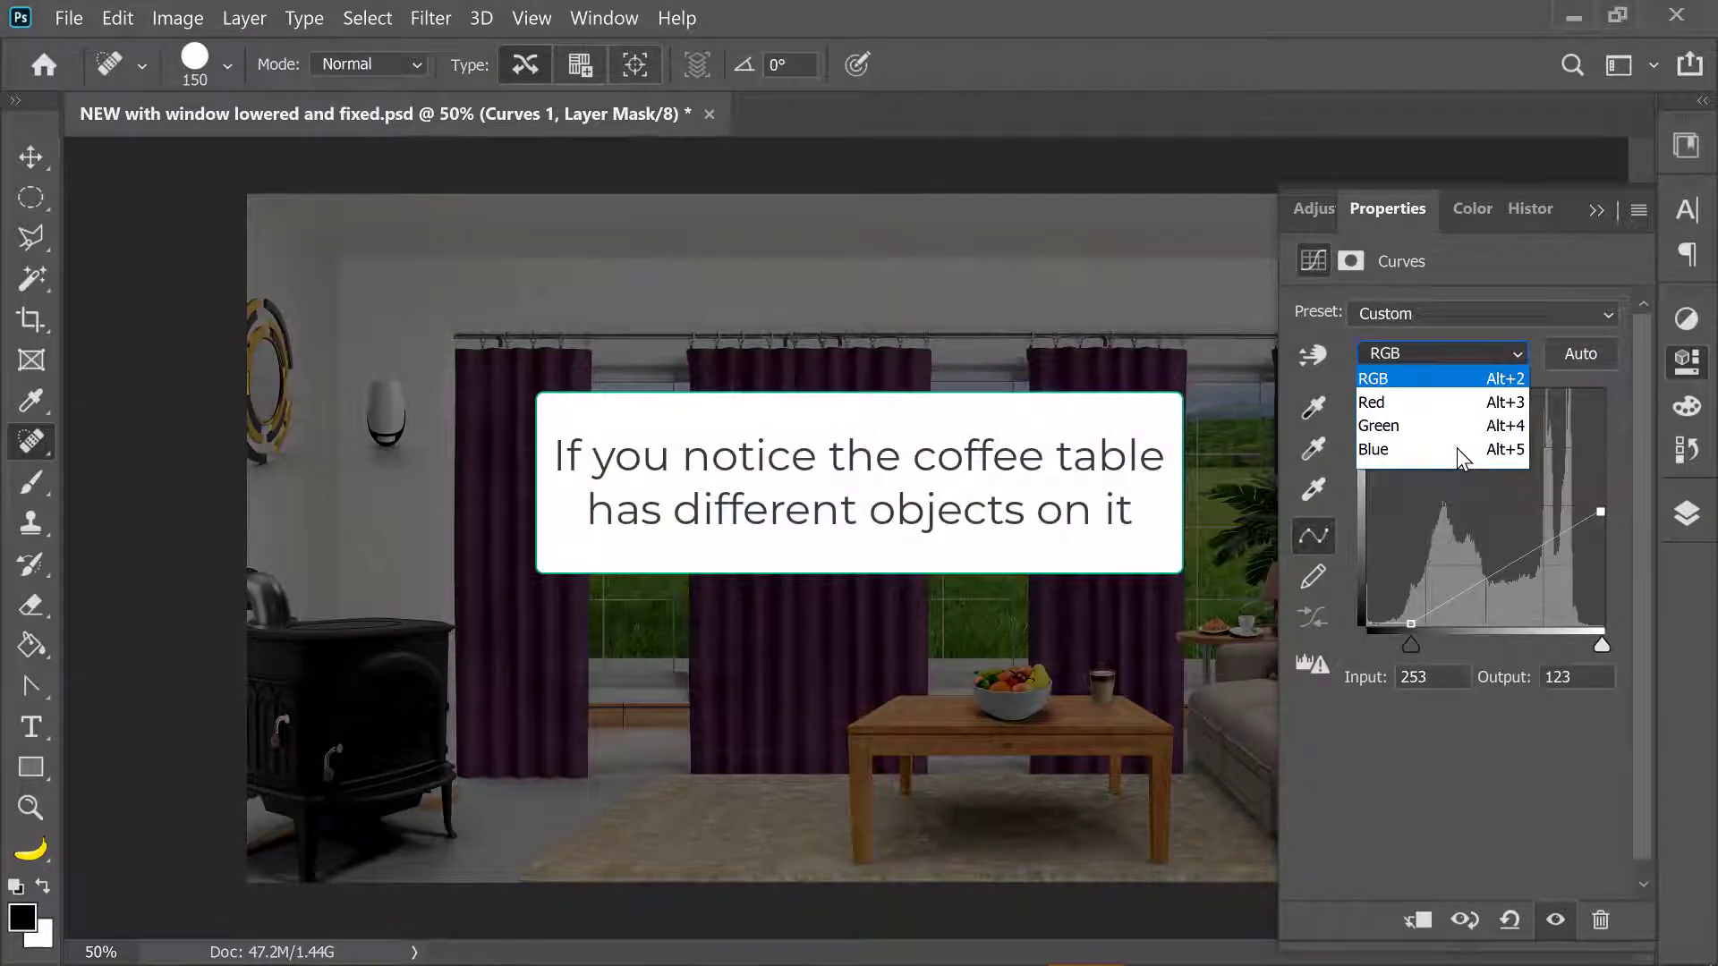
pyautogui.click(1457, 447)
pyautogui.moveTo(1603, 393); pyautogui.dragTo(1602, 437)
pyautogui.click(1516, 352)
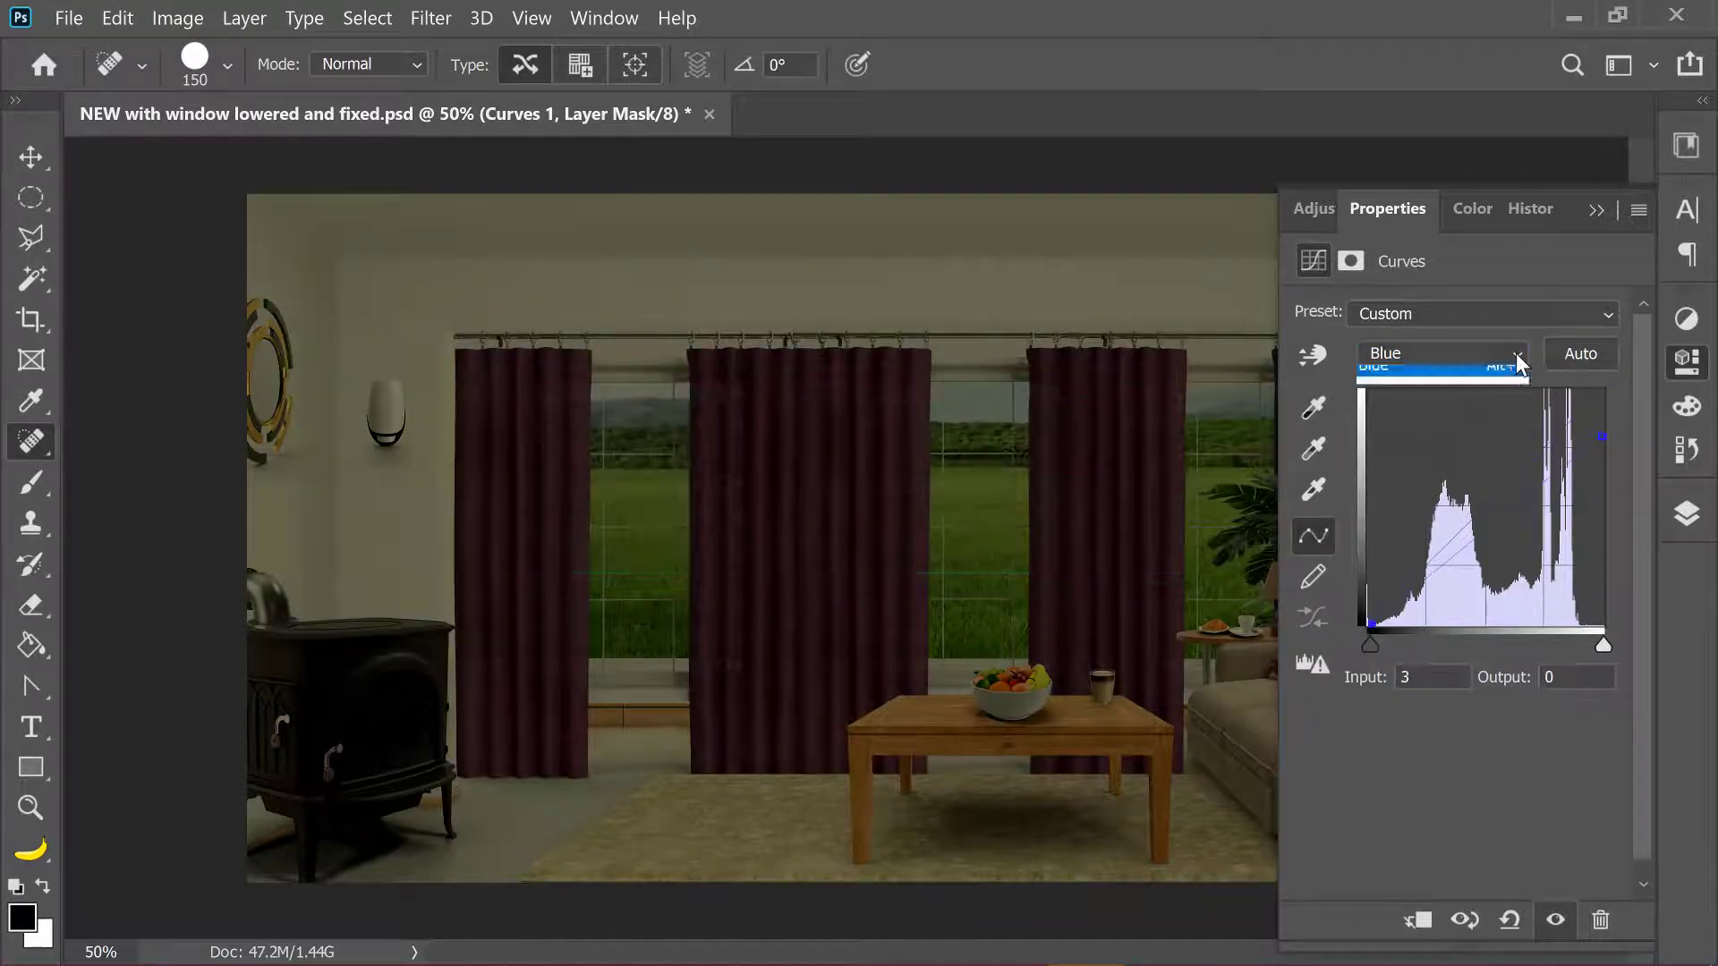
pyautogui.click(1477, 390)
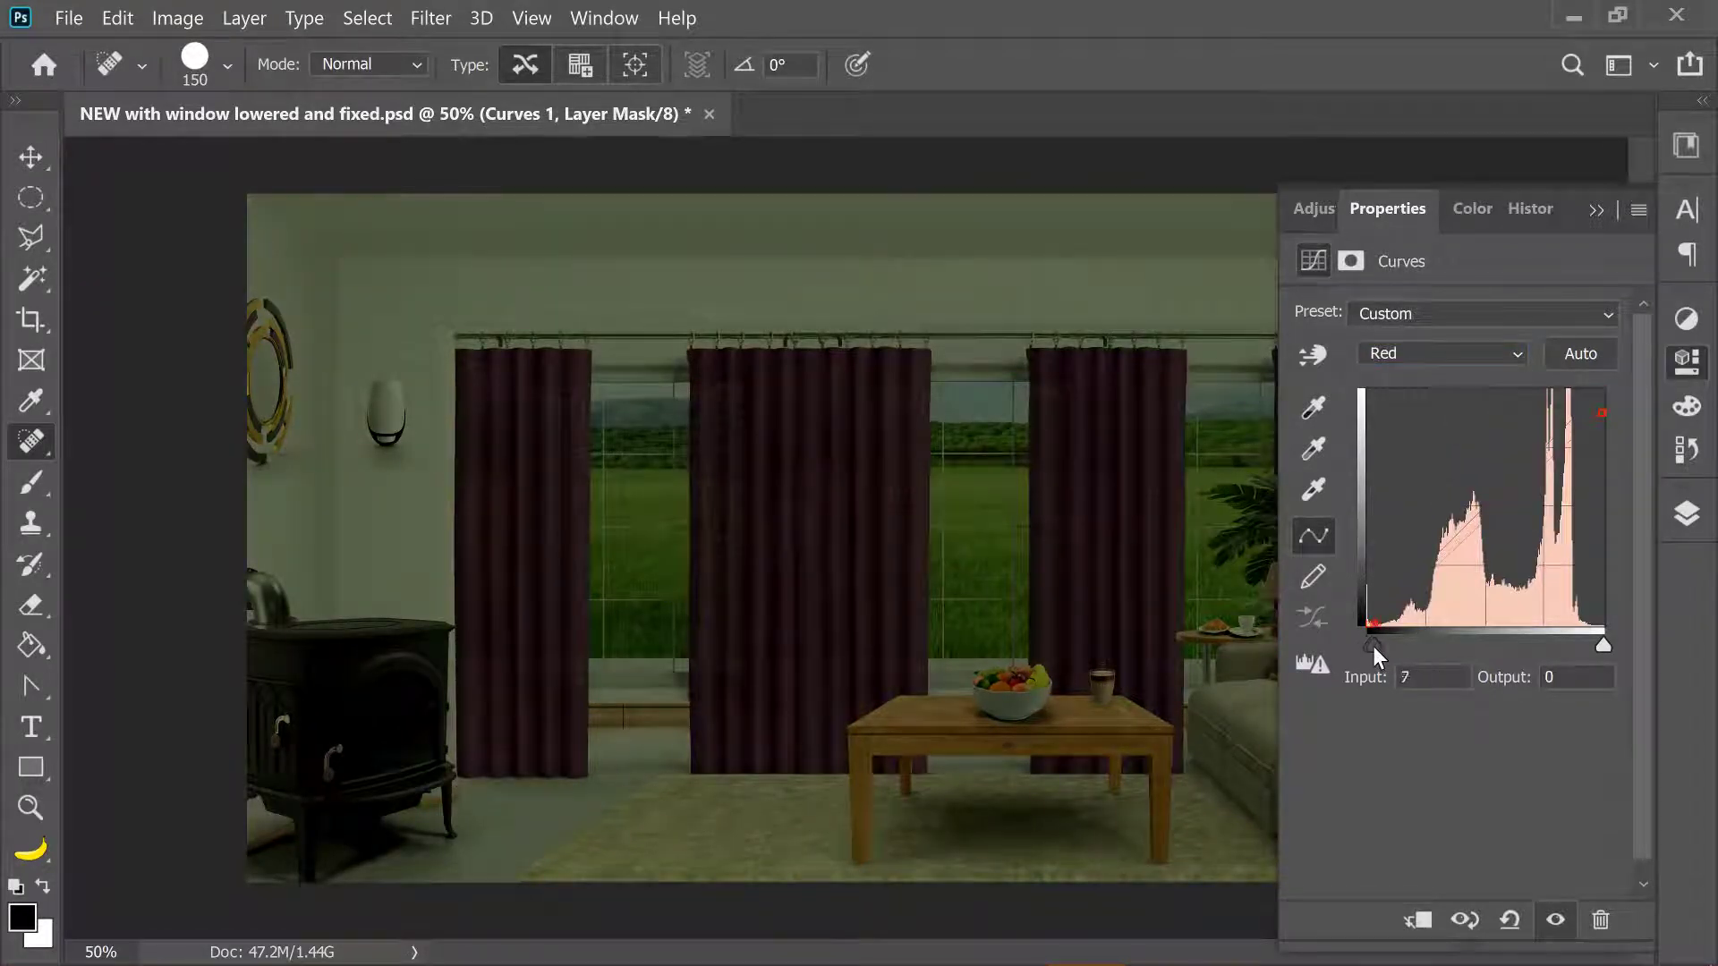
pyautogui.click(1518, 353)
pyautogui.click(1476, 418)
pyautogui.click(1516, 353)
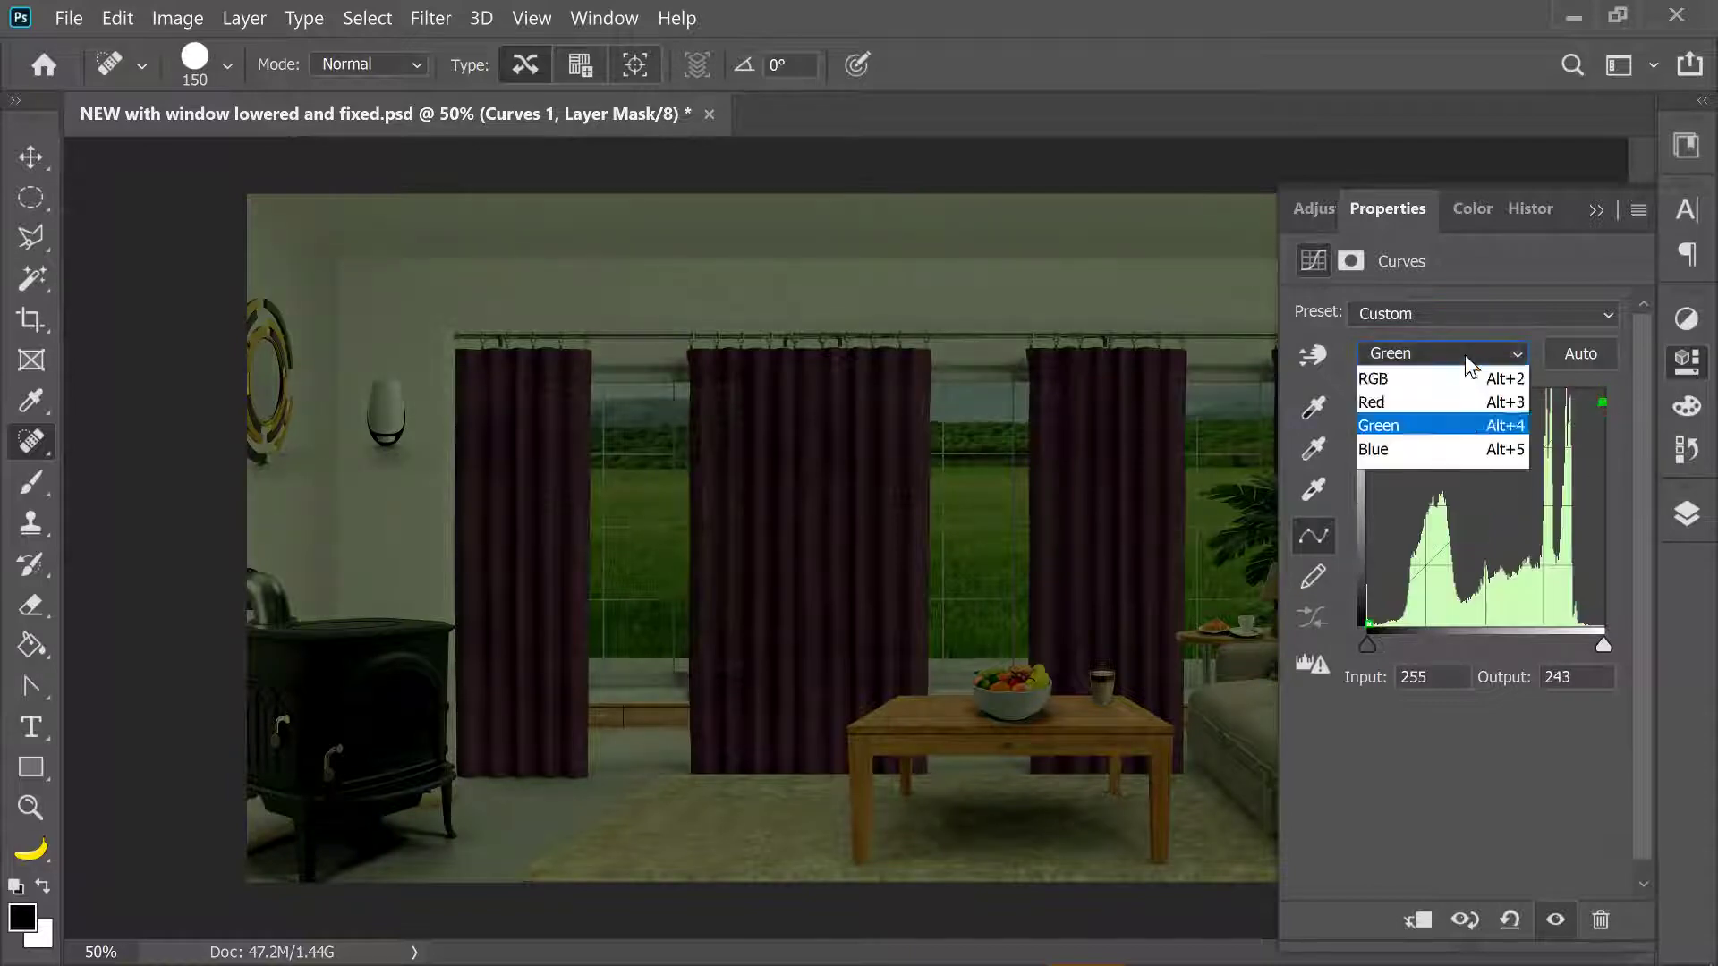
pyautogui.moveTo(1603, 390); pyautogui.dragTo(1601, 561)
pyautogui.click(1686, 515)
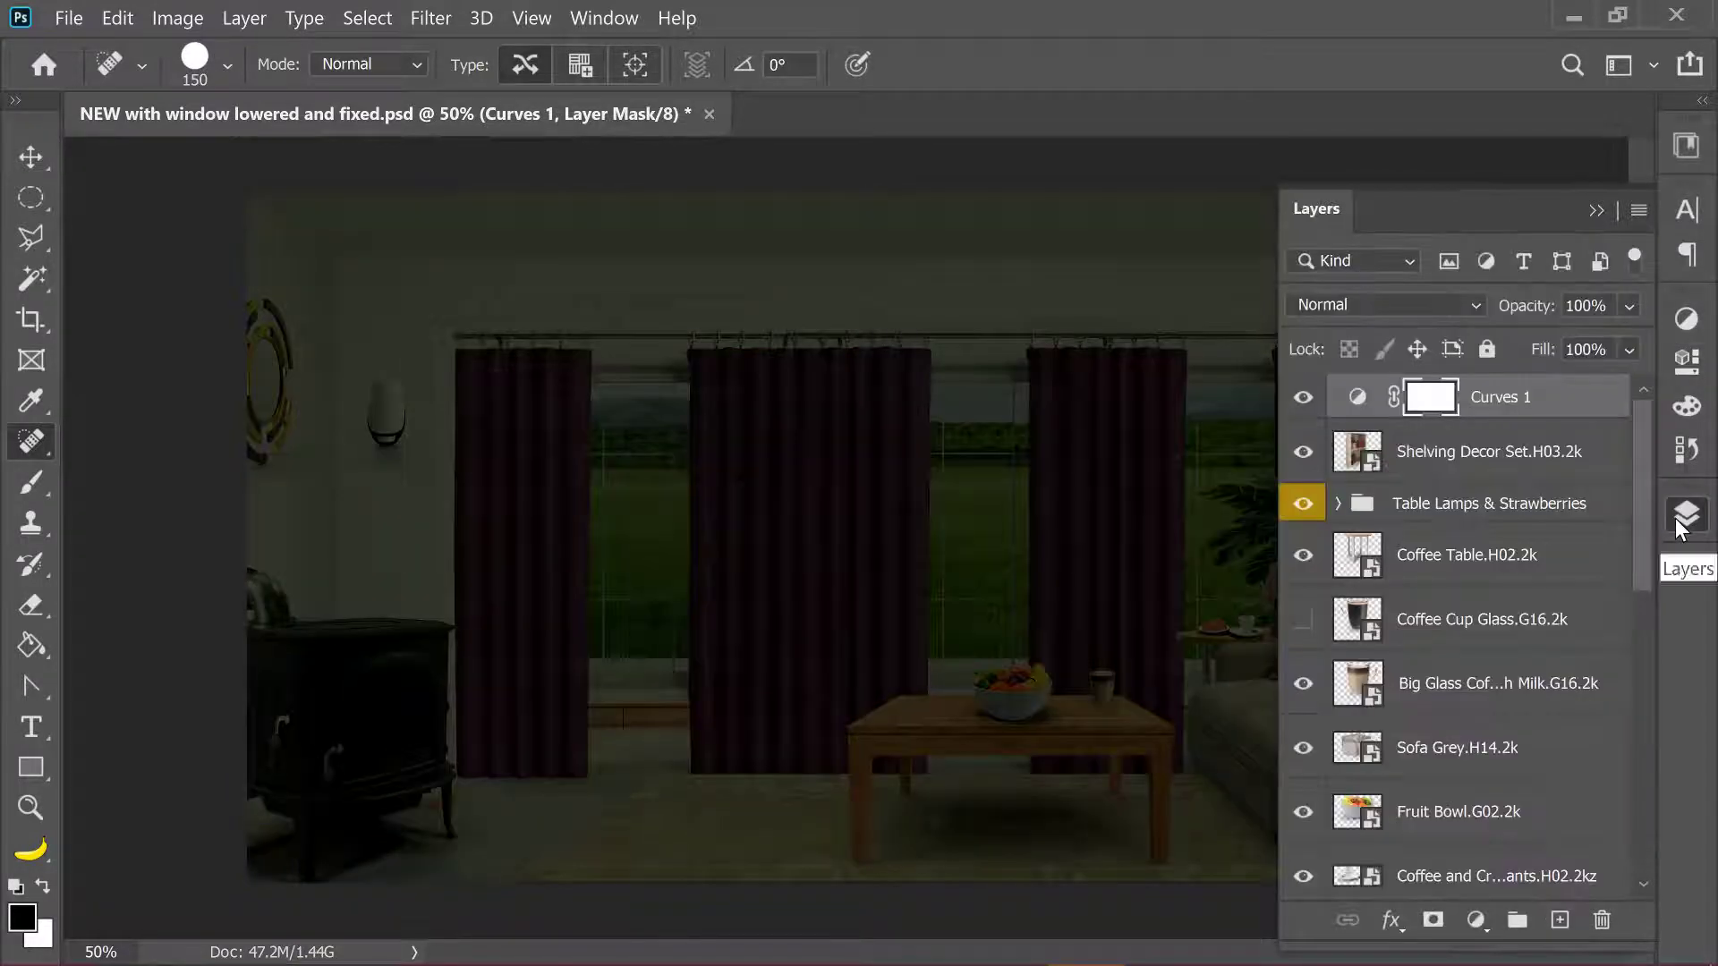
# Add Curves 2, raising the RGB curve, lowering red highlights and lifting midtones for a yellow glow.
pyautogui.click(1476, 920)
pyautogui.click(1422, 533)
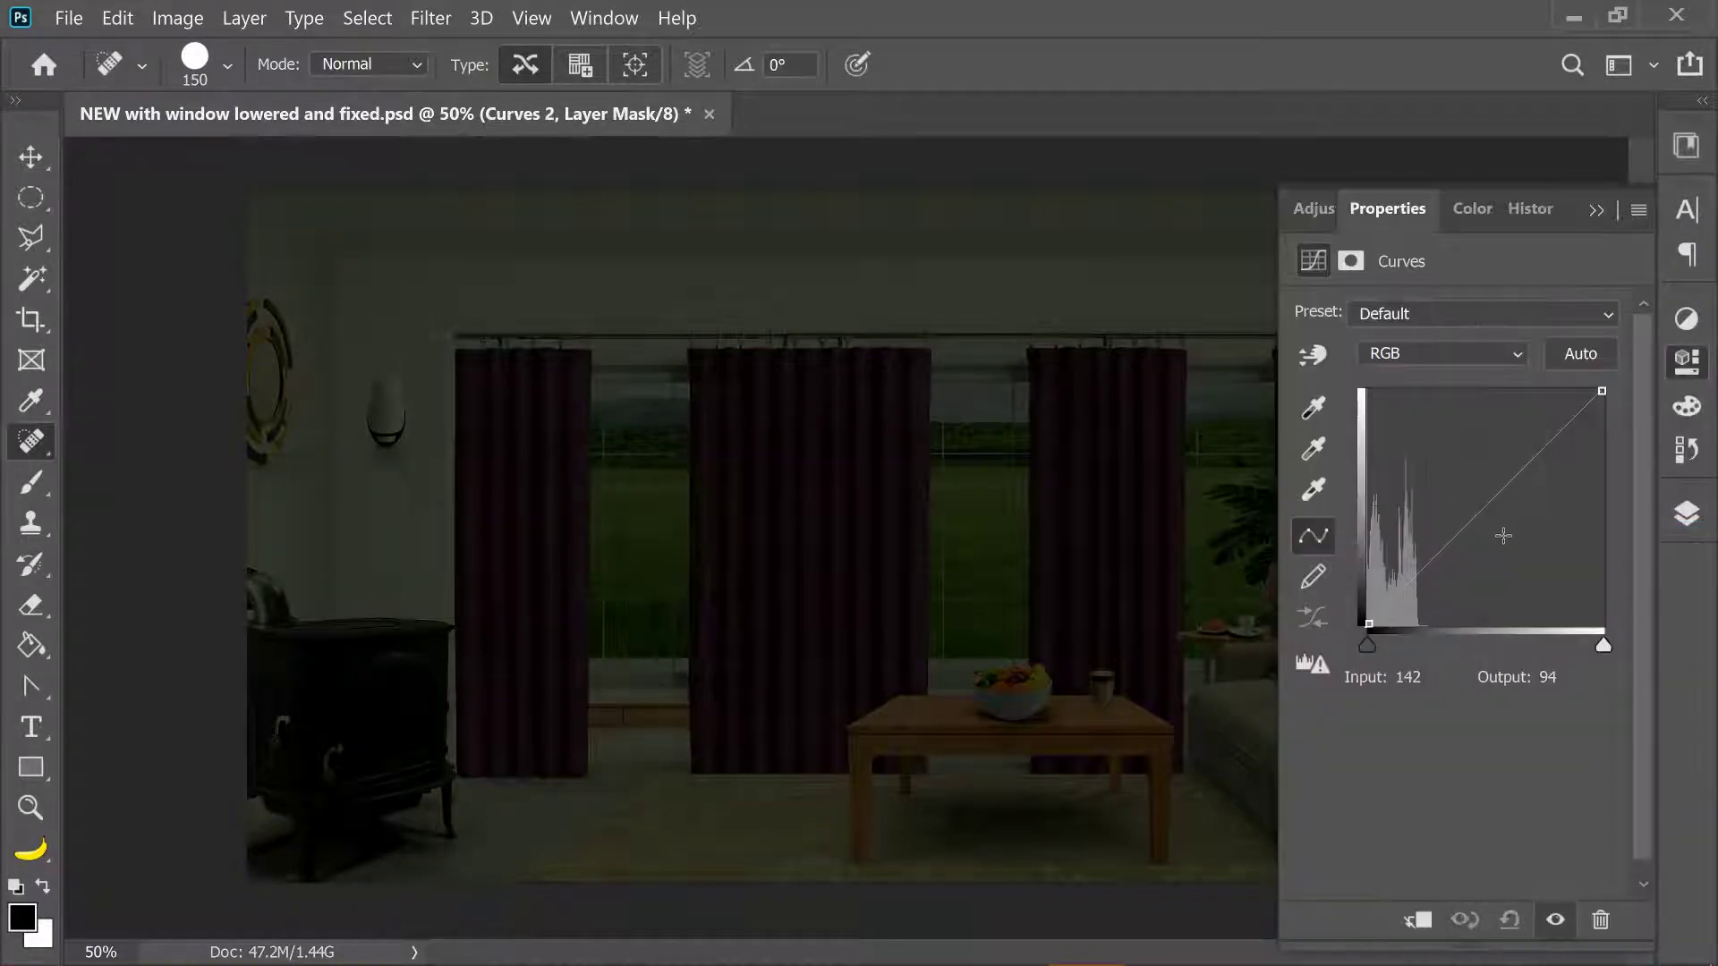
pyautogui.moveTo(1503, 483)
pyautogui.mouseDown()
pyautogui.moveTo(1469, 448)
pyautogui.moveTo(1540, 394)
pyautogui.moveTo(1606, 444)
pyautogui.moveTo(1596, 529)
pyautogui.mouseUp()
pyautogui.click(1516, 352)
pyautogui.click(1477, 426)
pyautogui.click(1516, 353)
pyautogui.click(1383, 391)
pyautogui.moveTo(1602, 392); pyautogui.dragTo(1606, 394)
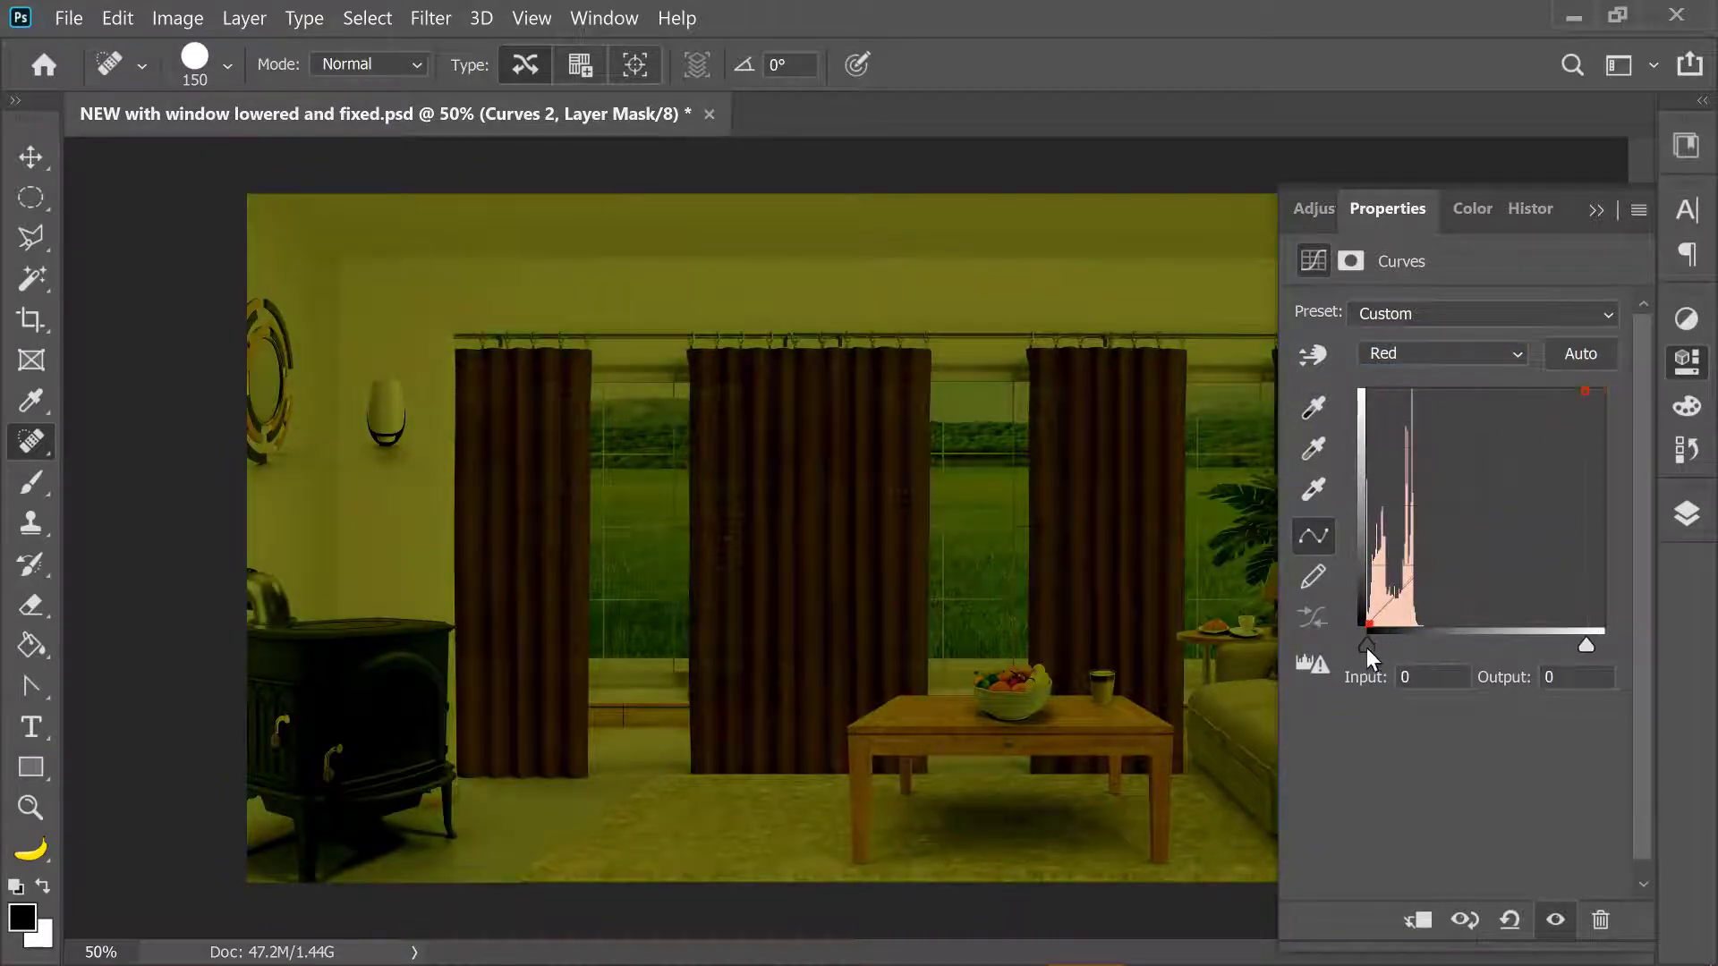
pyautogui.hotkey('alt', '2')
pyautogui.moveTo(1474, 452); pyautogui.dragTo(1436, 435)
pyautogui.moveTo(1539, 417)
pyautogui.mouseDown()
pyautogui.moveTo(1512, 433)
pyautogui.moveTo(1519, 450)
pyautogui.mouseUp()
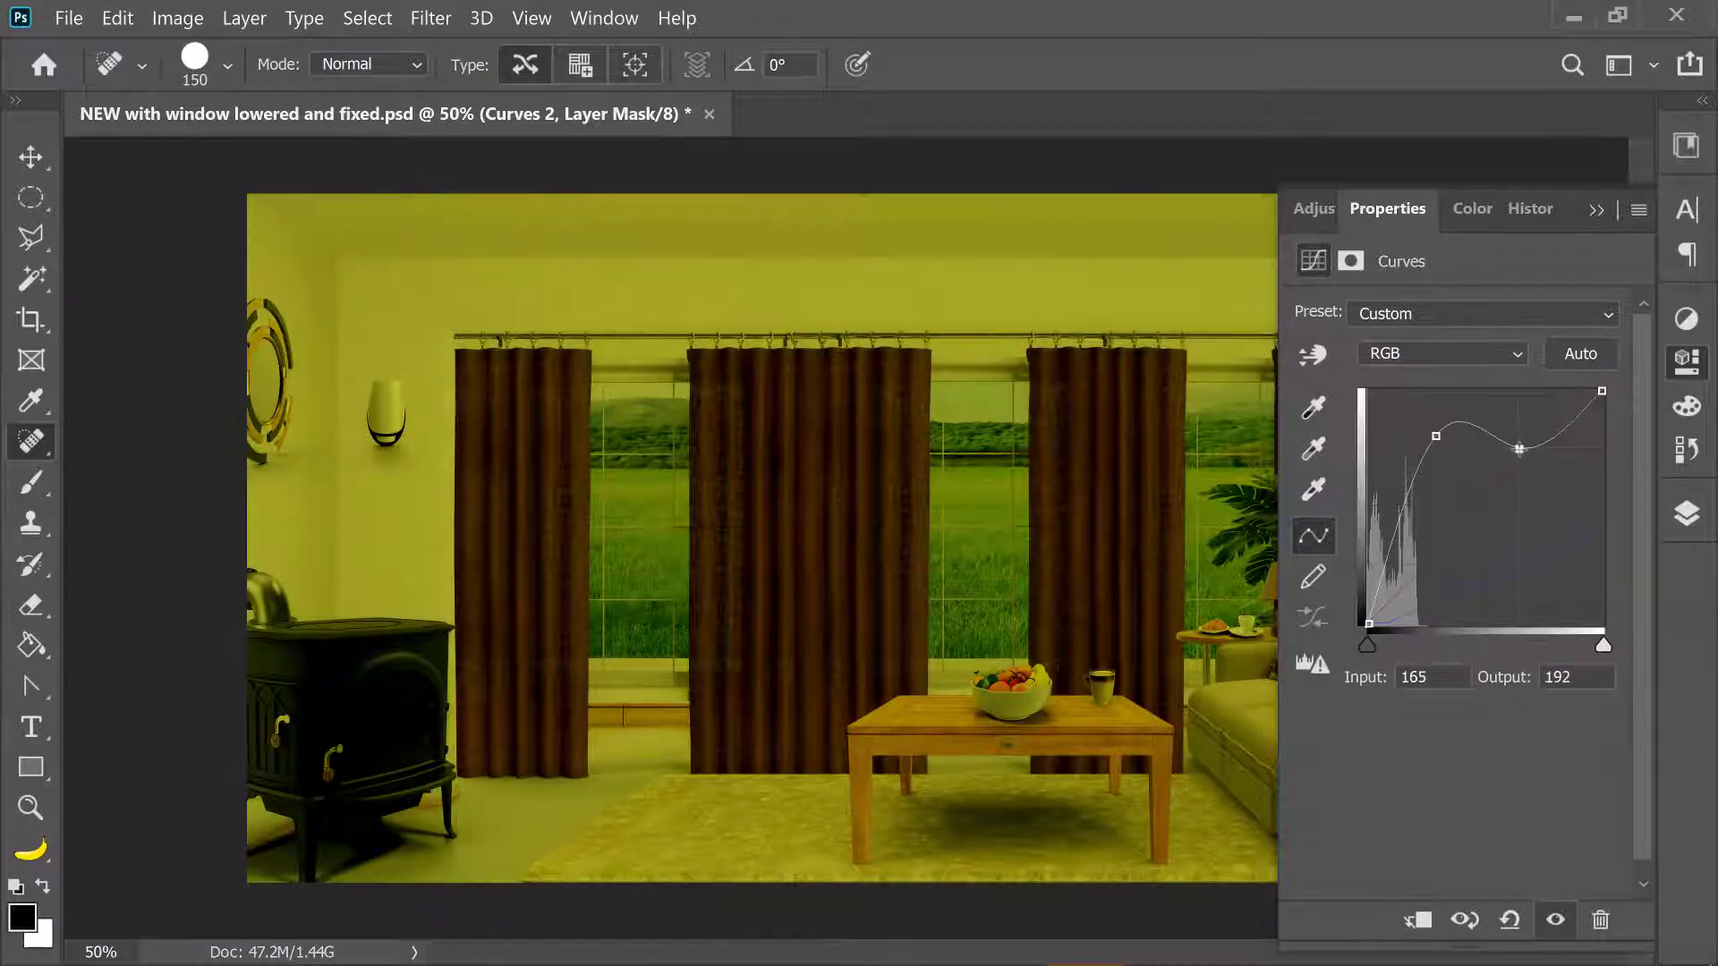
# Invert the Curves 2 mask and try a white brush at 30% flow near the stove, then undo.
pyautogui.click(1687, 513)
pyautogui.hotkey('ctrl', 'i')
pyautogui.press('b')
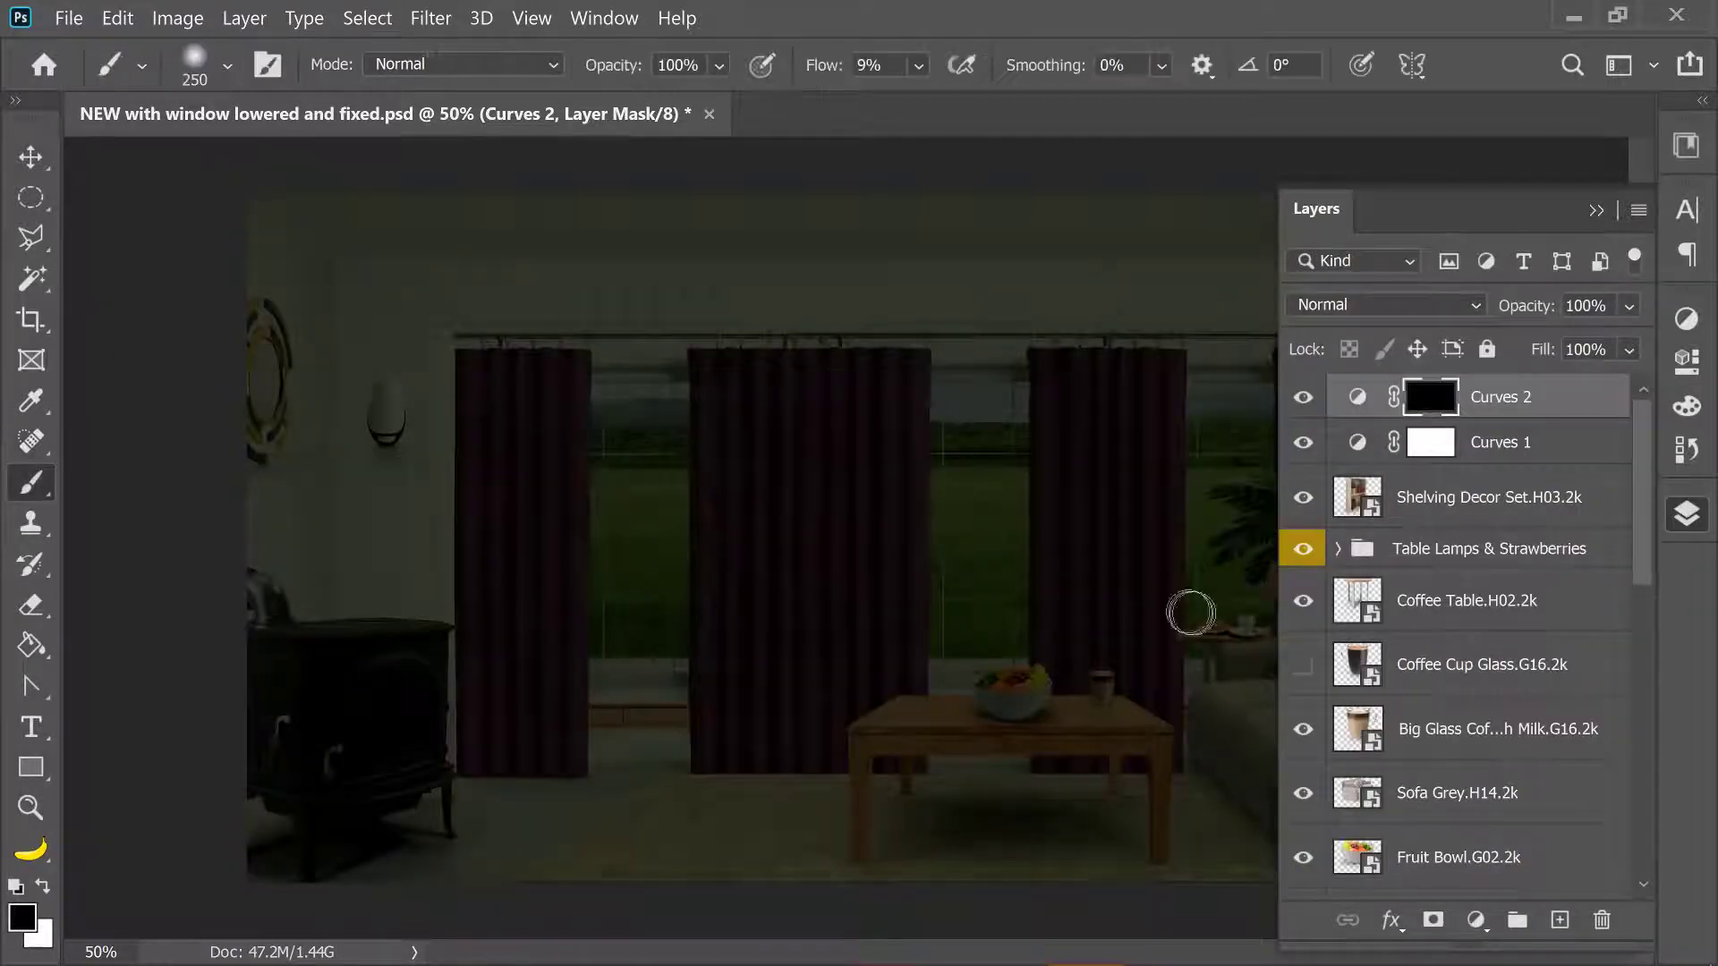
pyautogui.hotkey('shift', '3')
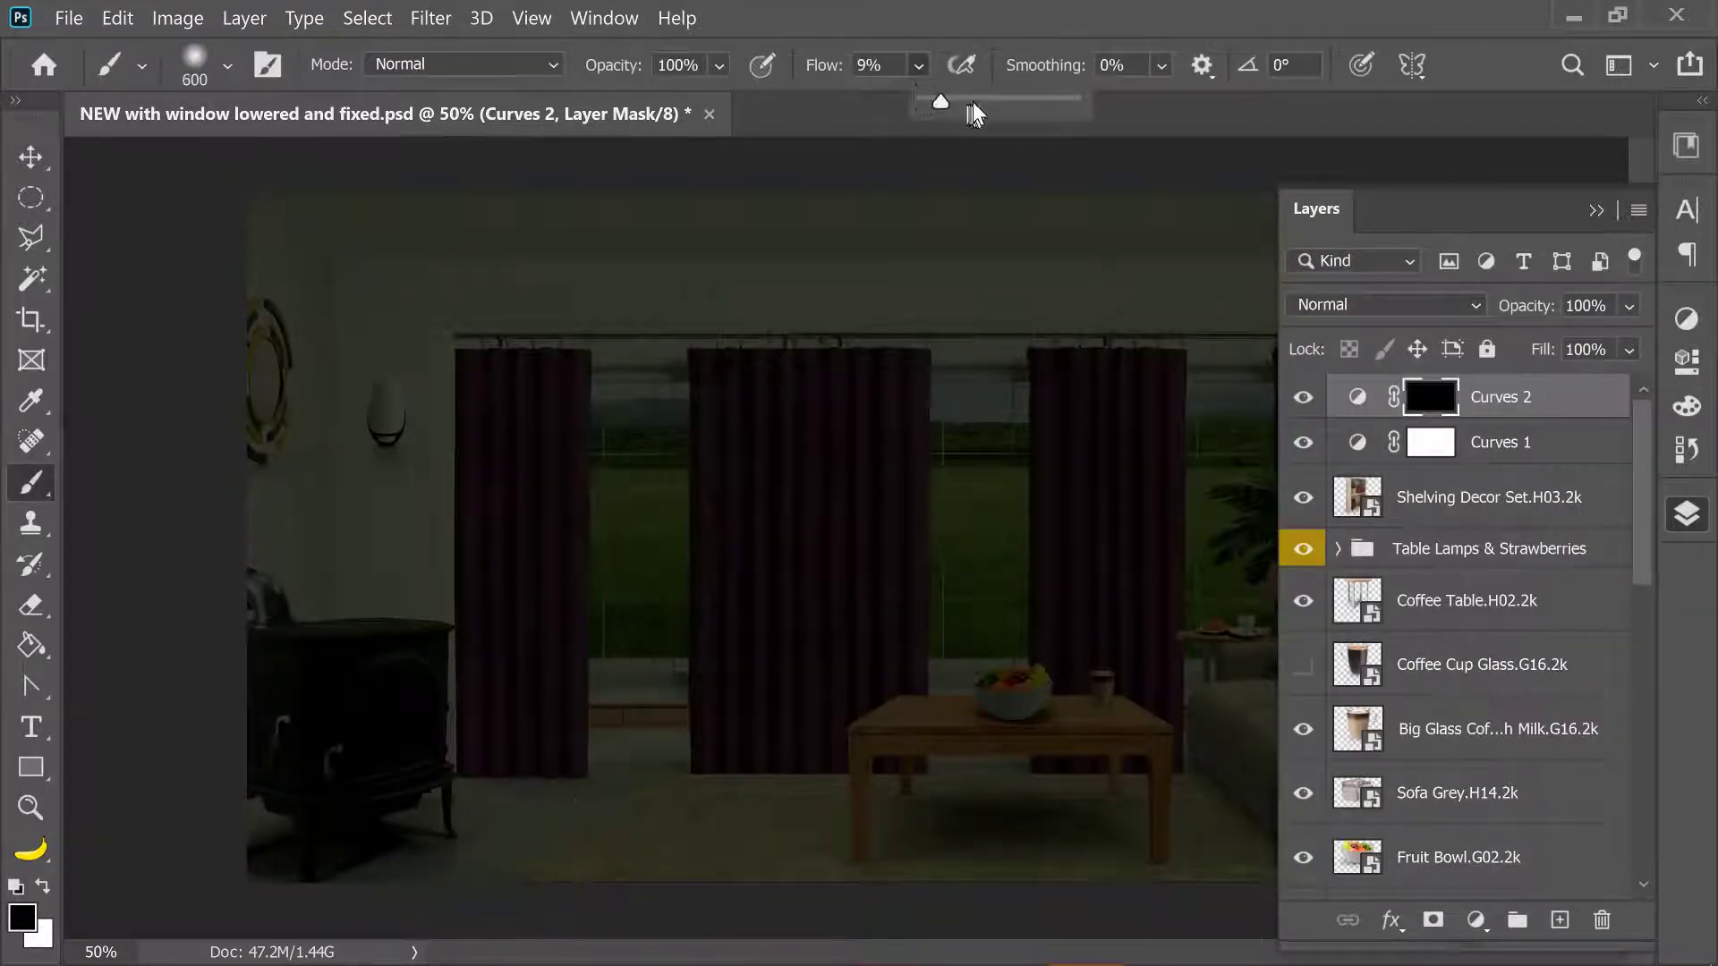
pyautogui.press('x')
pyautogui.moveTo(472, 856); pyautogui.dragTo(588, 875)
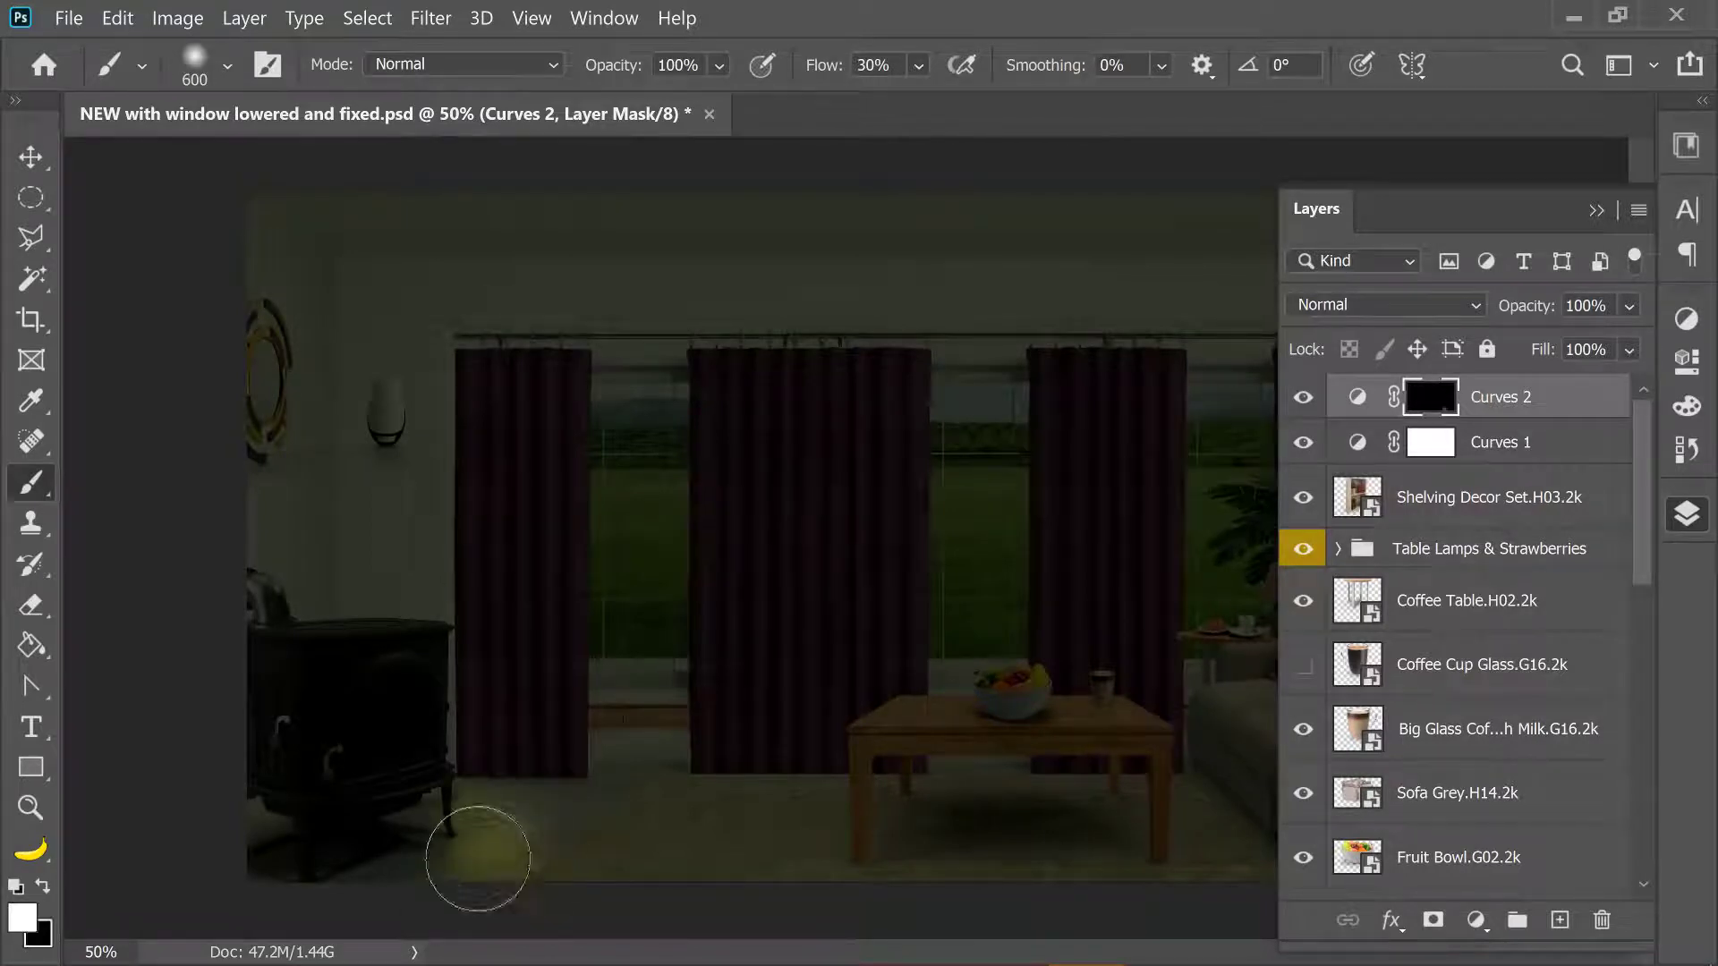
pyautogui.hotkey('ctrl', 'z')
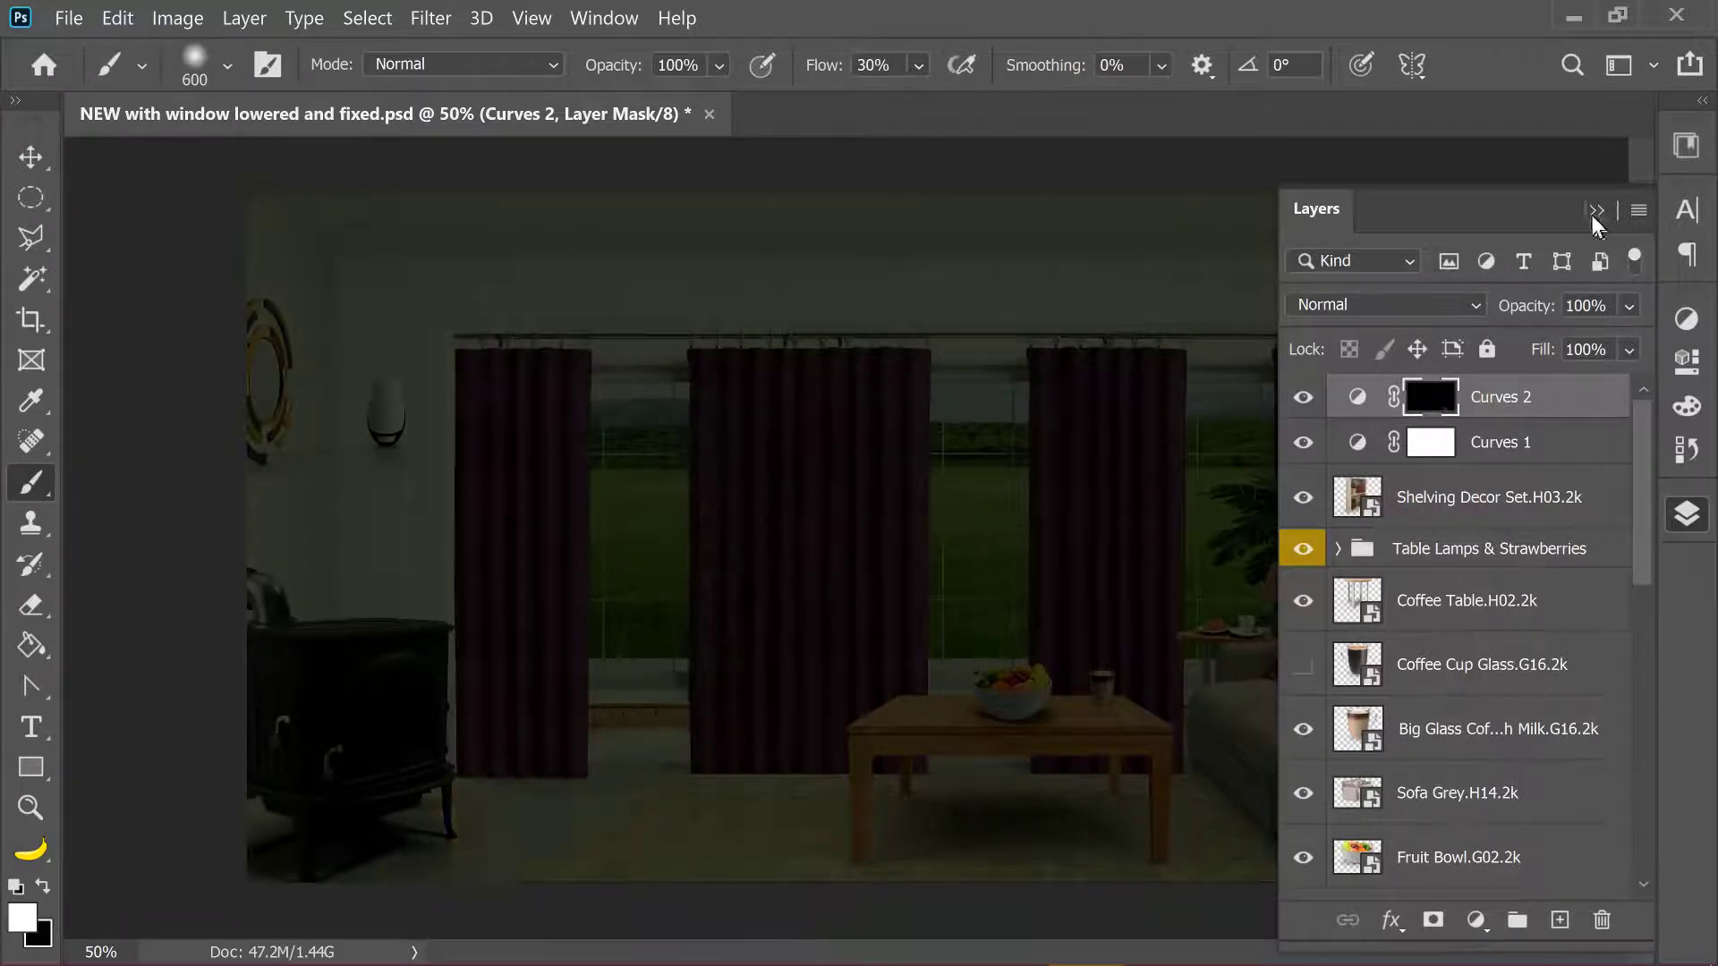
# With a 700 px brush at 13% flow, paint a soft glow along the floor's bottom edge.
pyautogui.moveTo(1599, 224); pyautogui.dragTo(1561, 213)
pyautogui.press(']')
pyautogui.click(919, 64)
pyautogui.moveTo(949, 103); pyautogui.dragTo(933, 103)
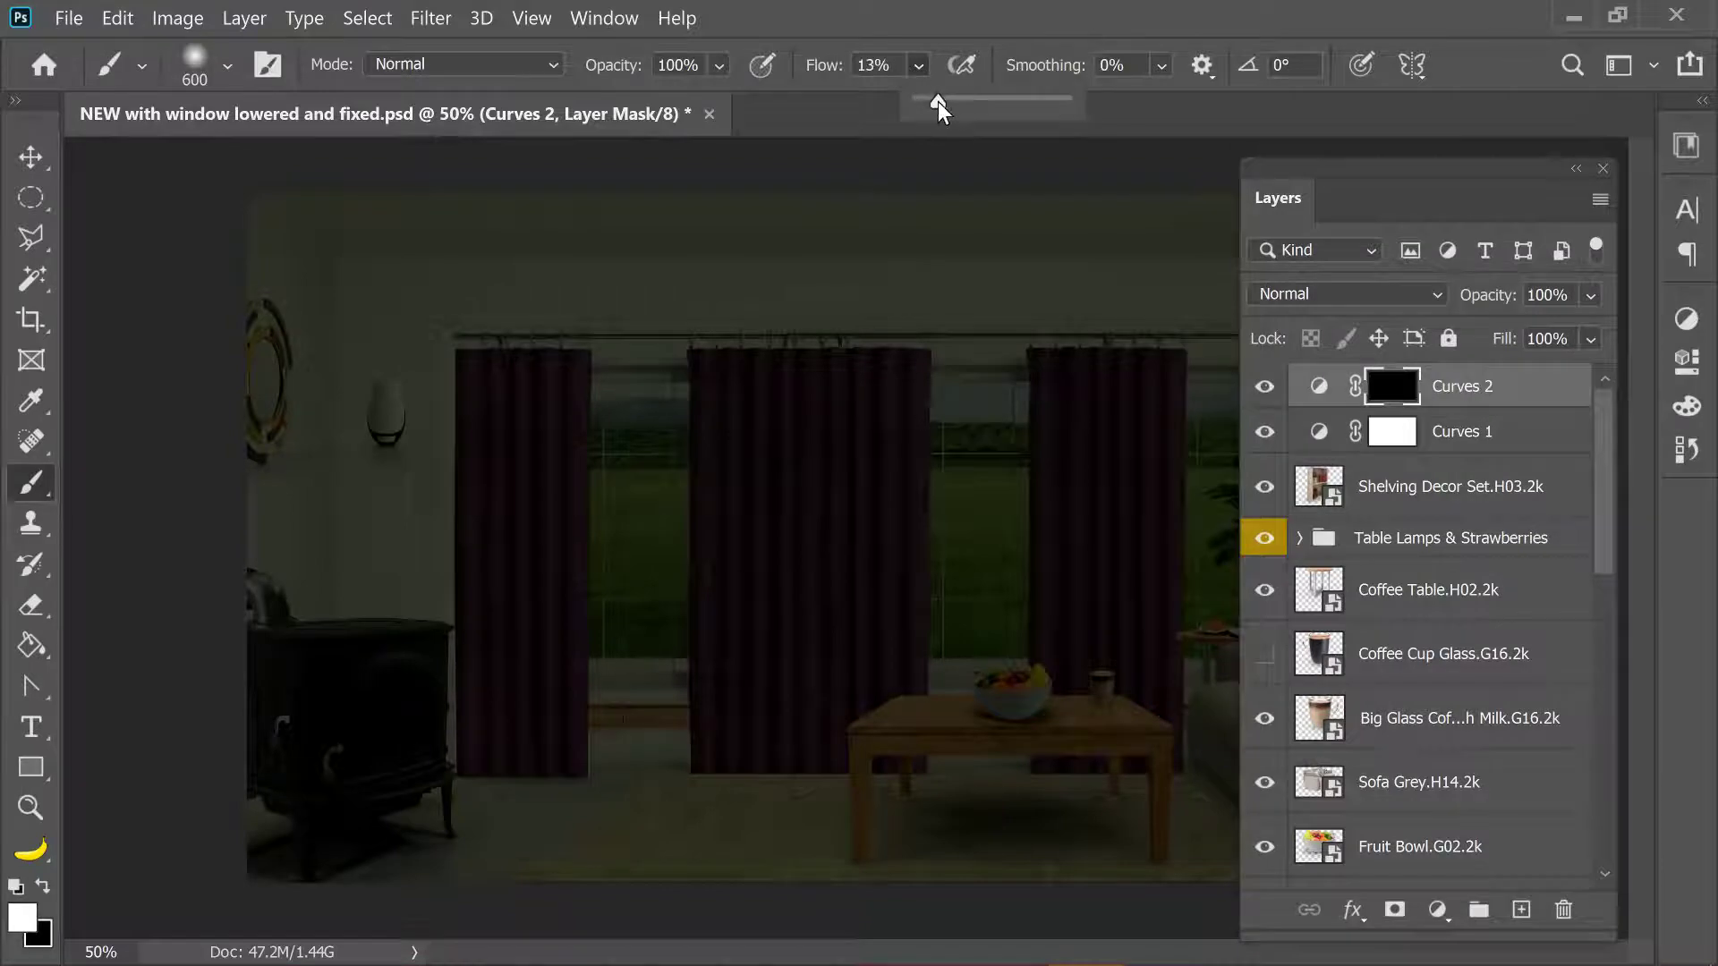
pyautogui.moveTo(494, 856); pyautogui.dragTo(587, 910)
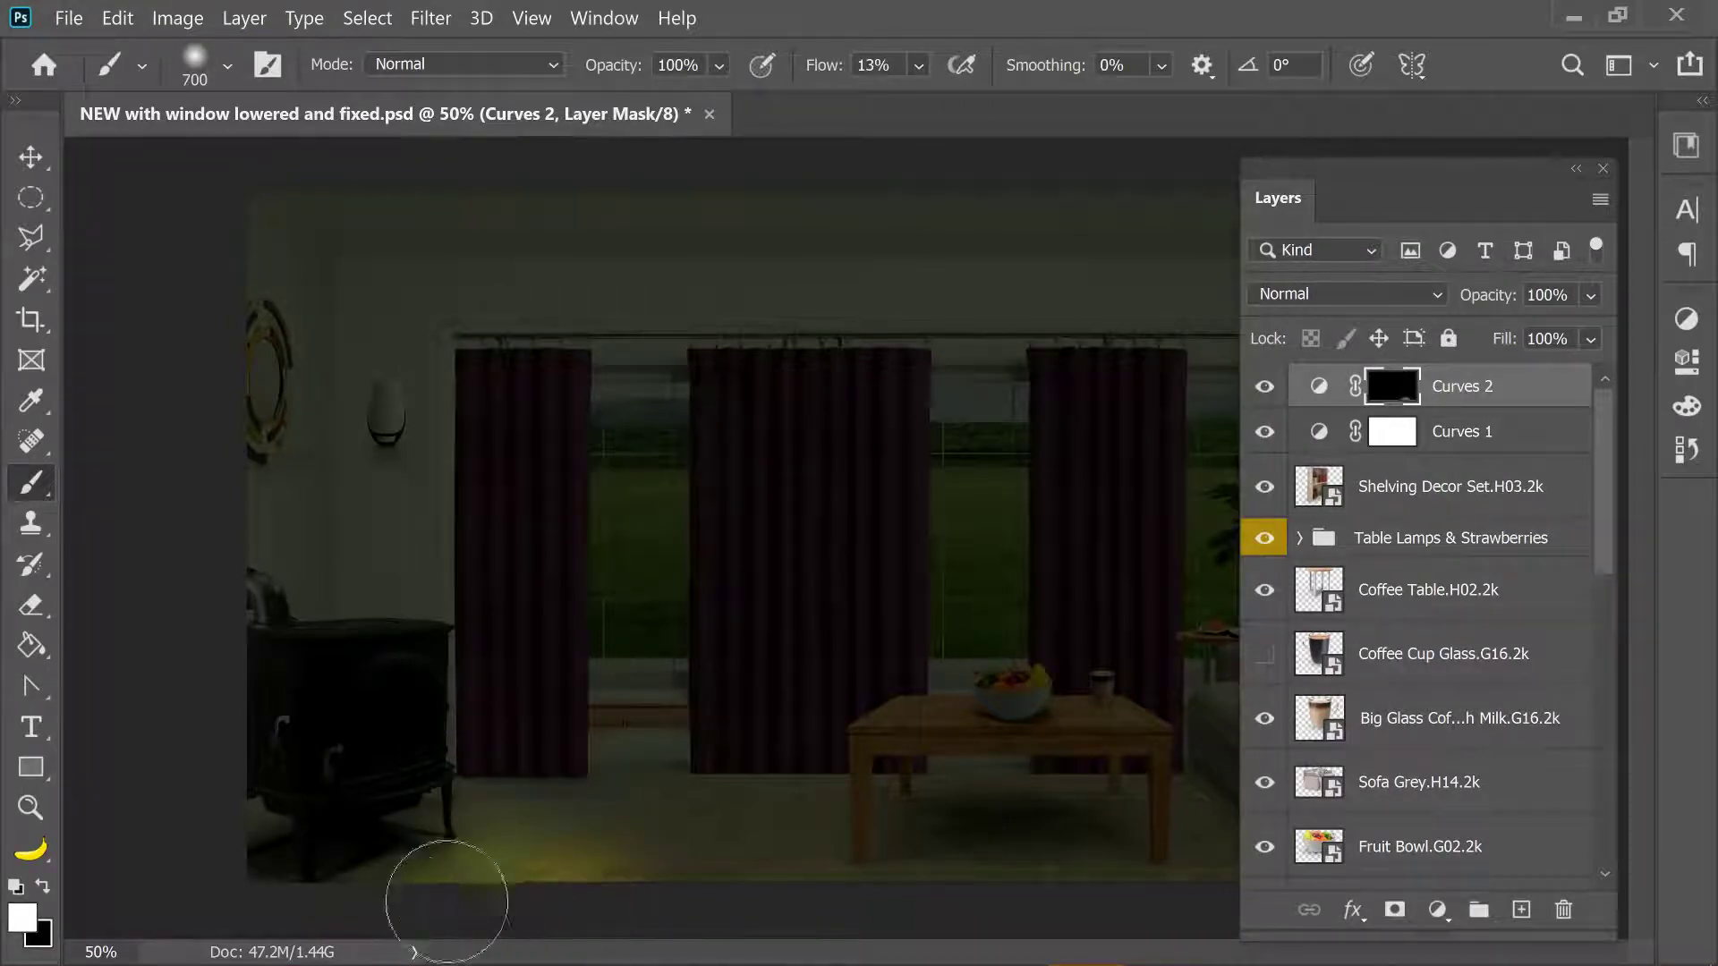
# Zoom to 100% on the stove and paint a faint glow across its door with a 300 px brush.
pyautogui.press('[')
pyautogui.press('[')
pyautogui.press('[')
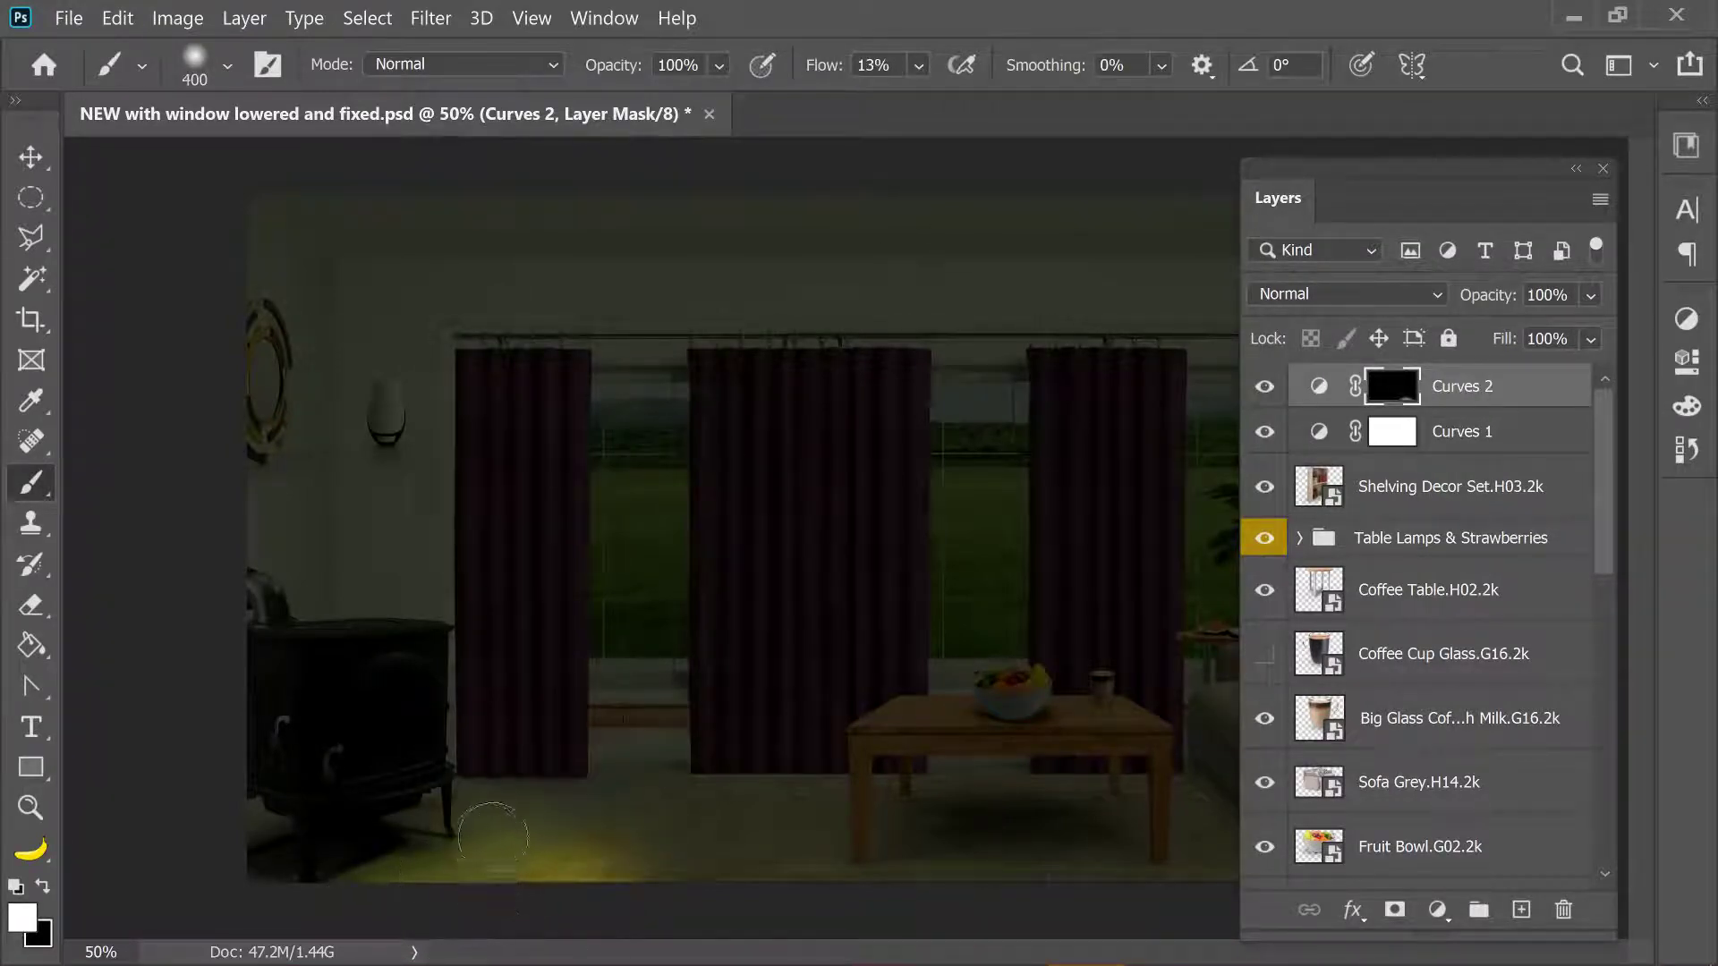
pyautogui.press('[')
pyautogui.hotkey('ctrl', '1')
pyautogui.moveTo(434, 767); pyautogui.dragTo(629, 576)
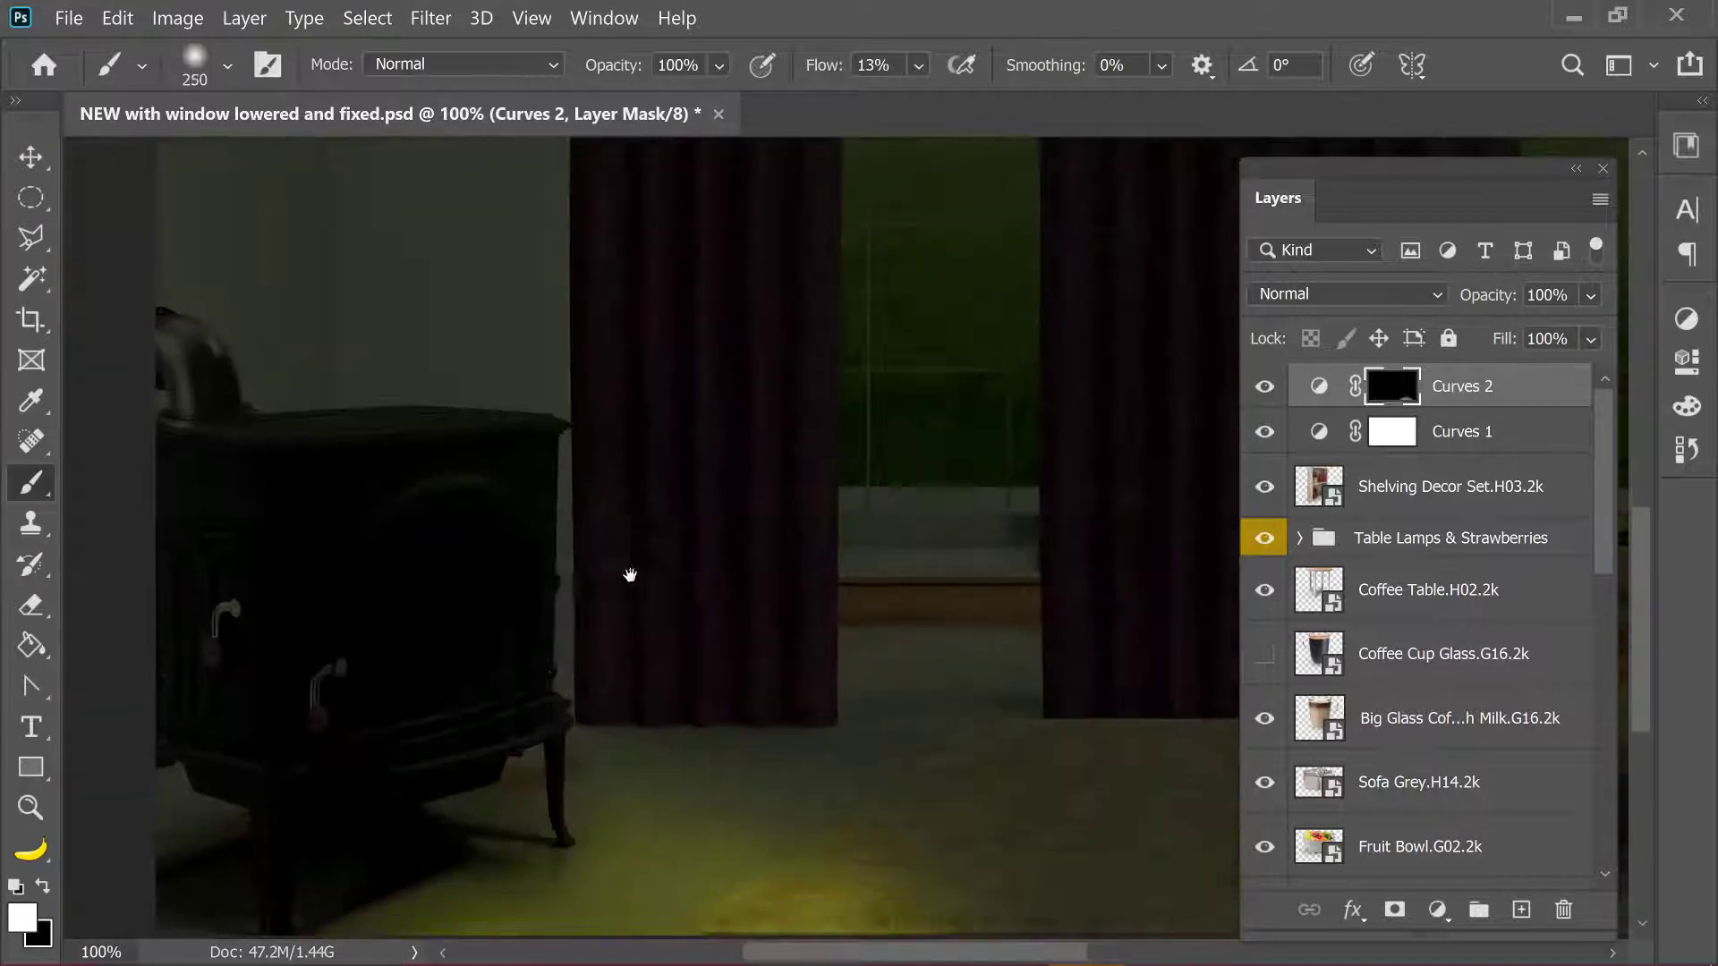
pyautogui.press('[')
pyautogui.press('[')
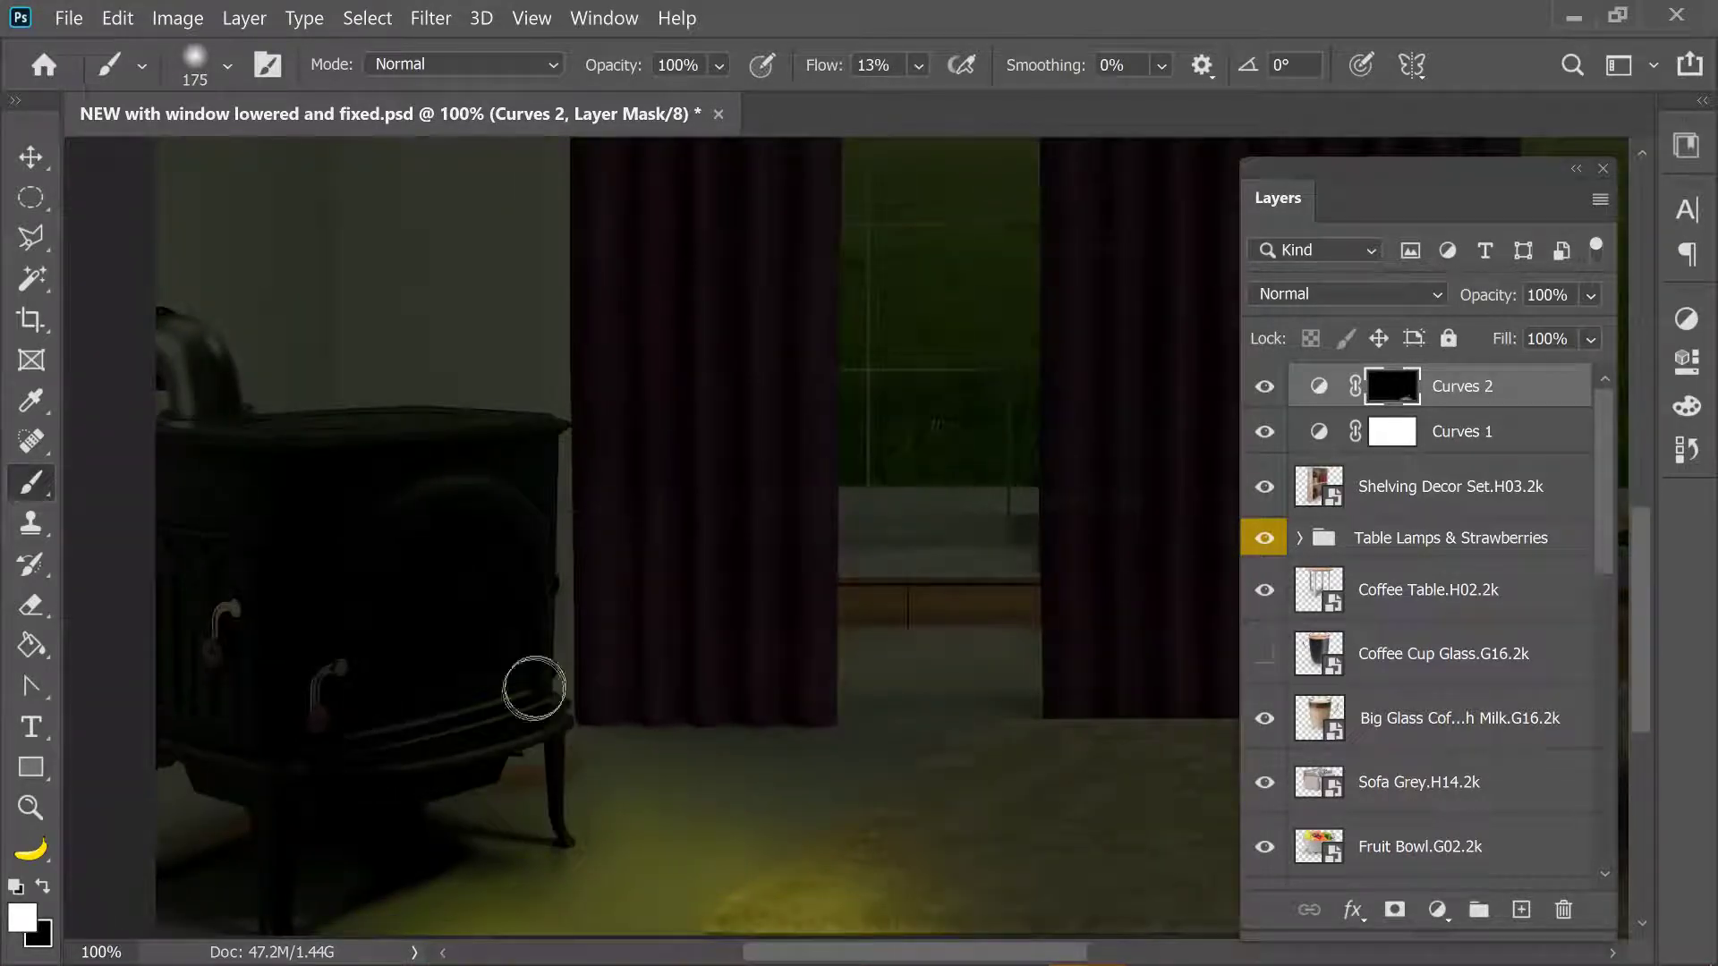
pyautogui.press(']')
pyautogui.press(']')
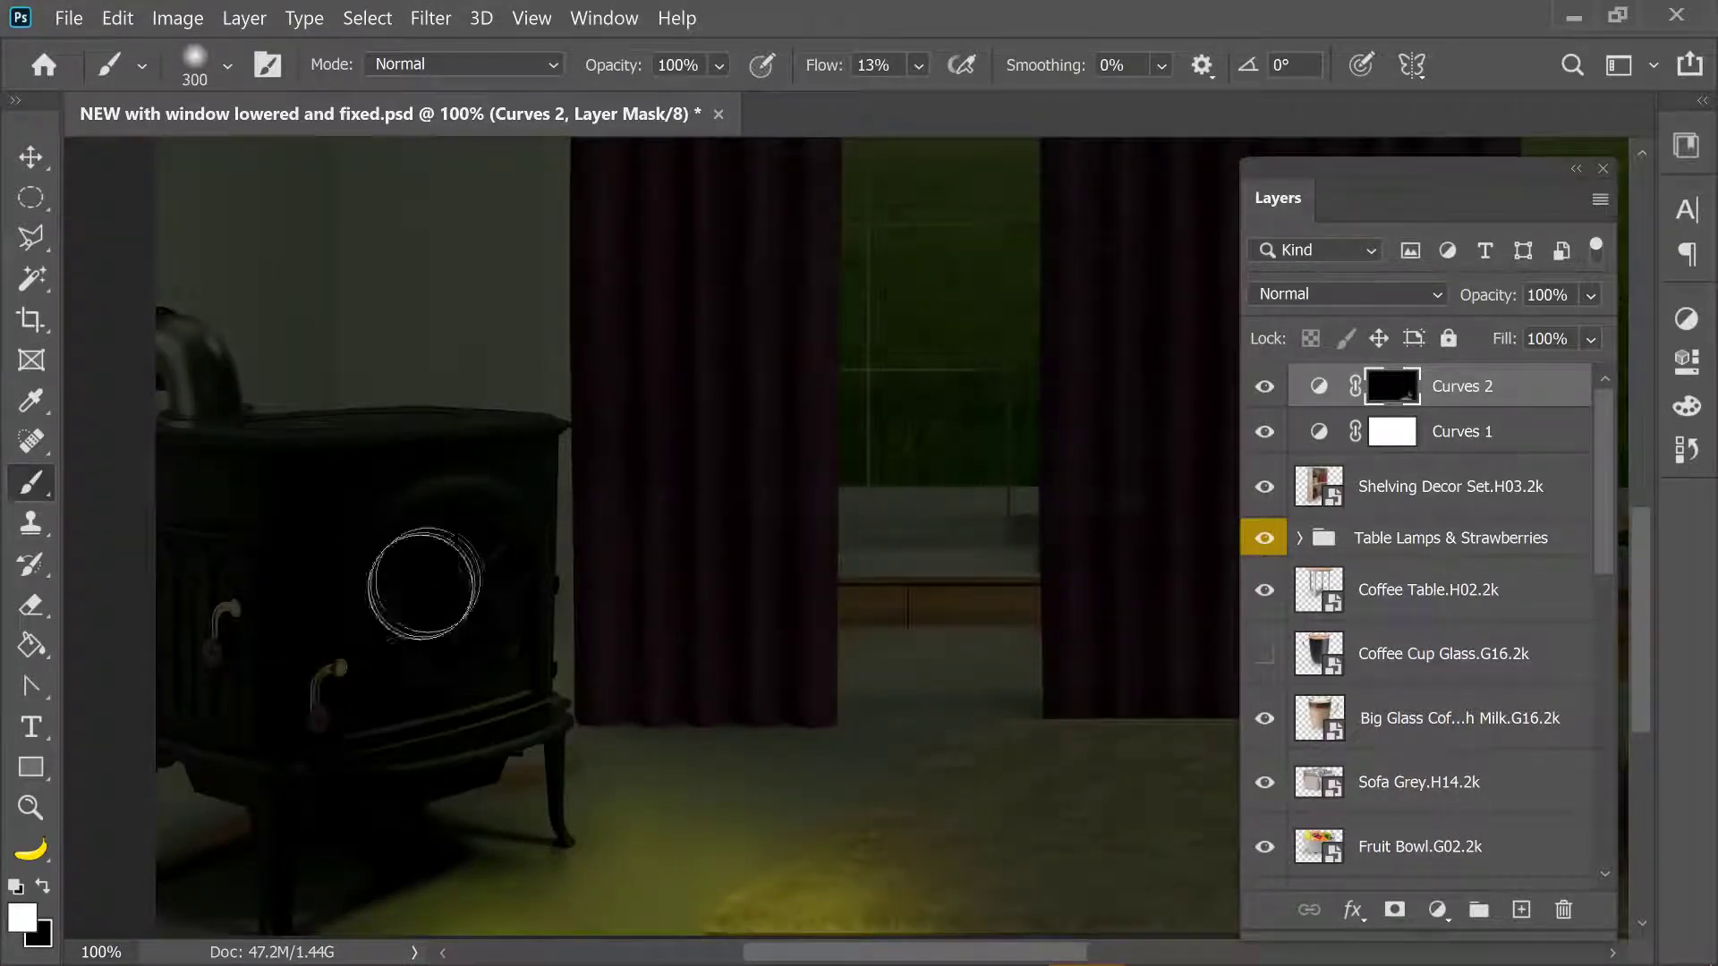
pyautogui.press(']')
pyautogui.moveTo(473, 577)
pyautogui.mouseDown()
pyautogui.moveTo(505, 642)
pyautogui.moveTo(383, 690)
pyautogui.moveTo(487, 690)
pyautogui.mouseUp()
# Switch to a 50 px black brush, zoom in on the stove's front and legs, and target the Curves 1 mask.
pyautogui.press('[')
pyautogui.press('[')
pyautogui.press('[')
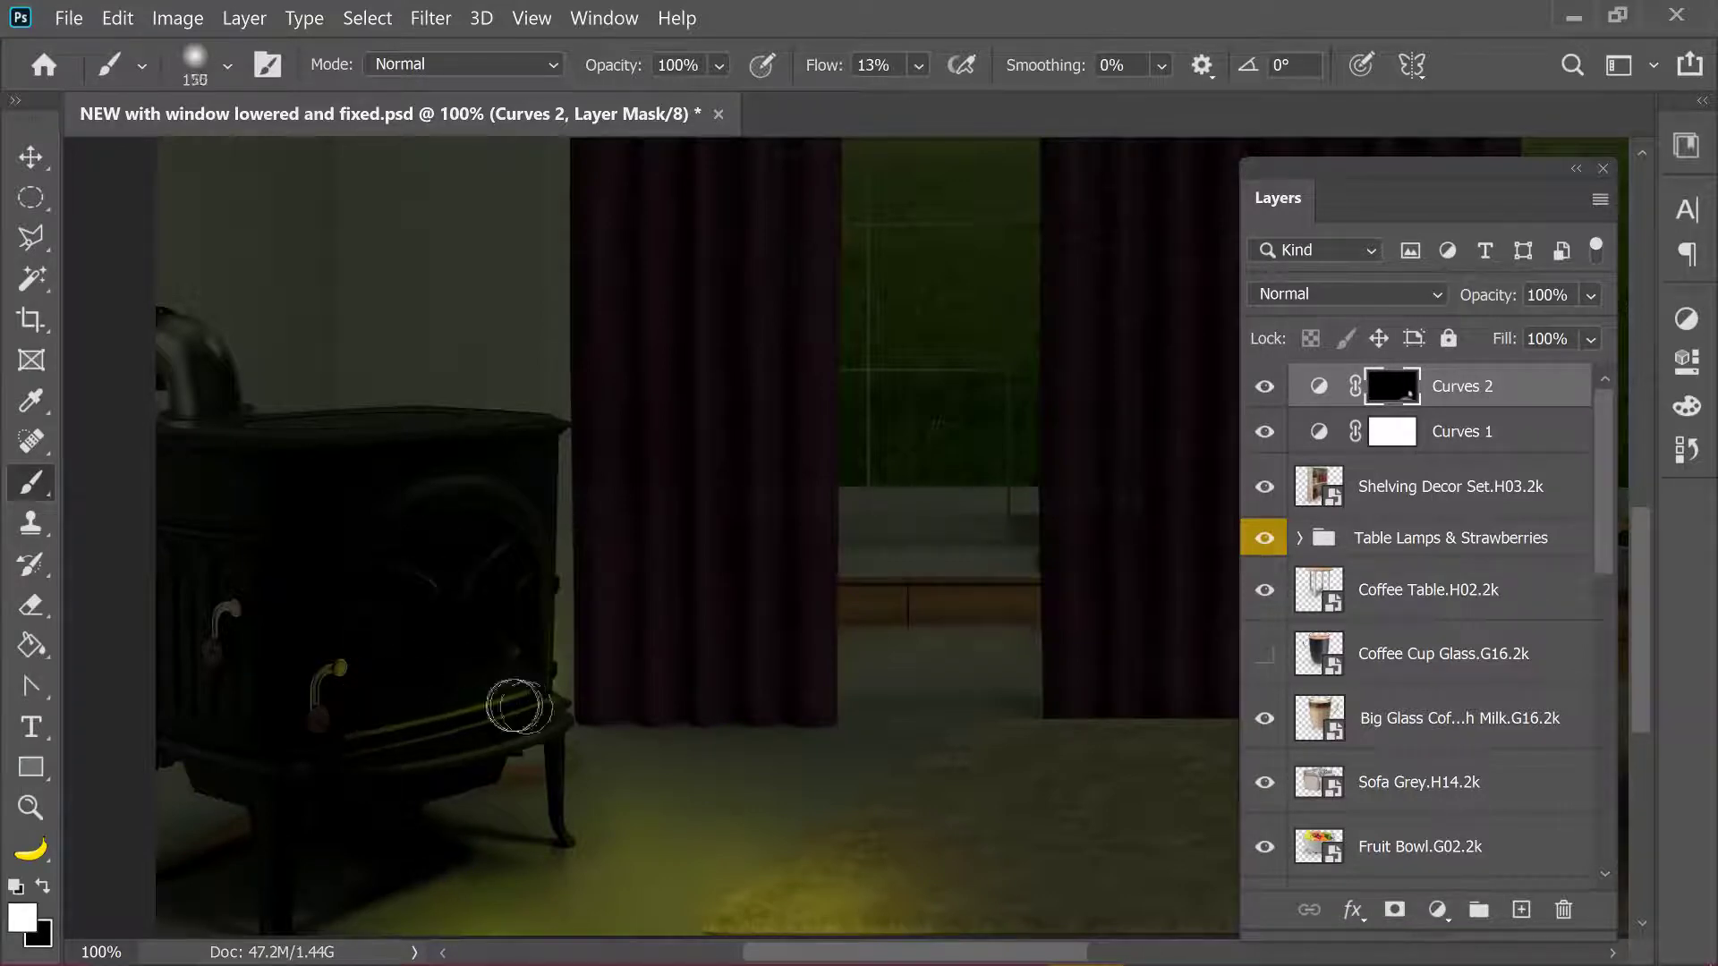
pyautogui.press('[')
pyautogui.press('[')
pyautogui.press('x')
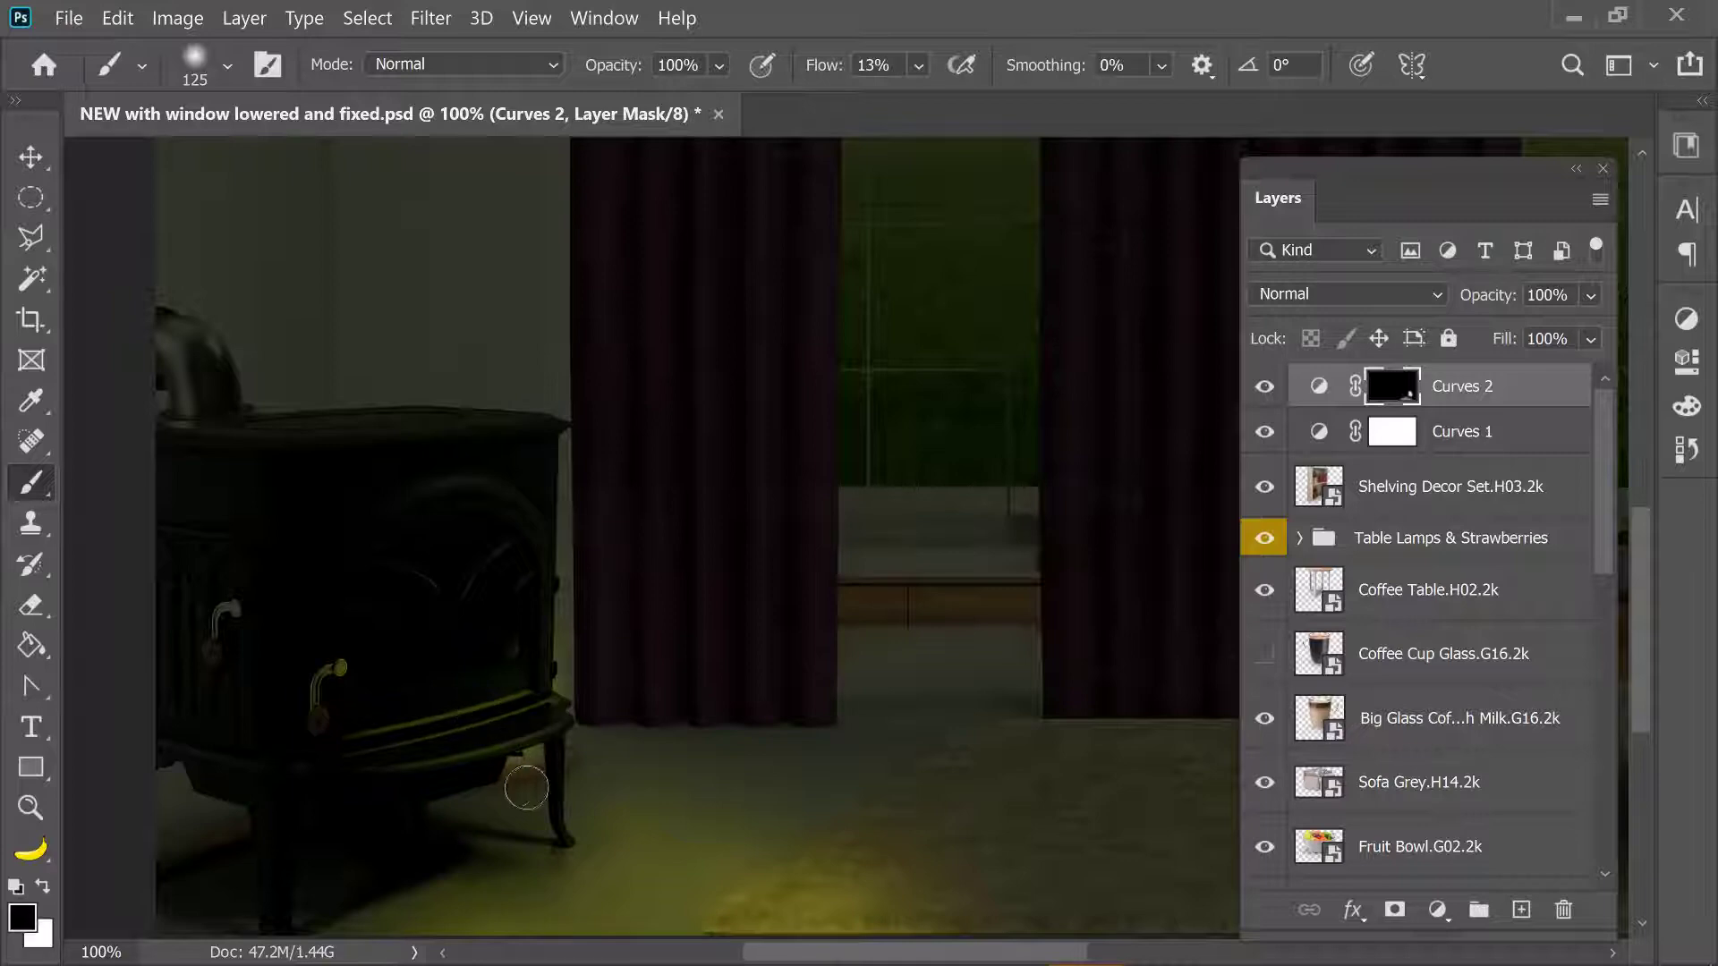
pyautogui.press('[')
pyautogui.press('[')
pyautogui.press('[')
pyautogui.hotkey('ctrl', '=')
pyautogui.moveTo(356, 843); pyautogui.dragTo(586, 664)
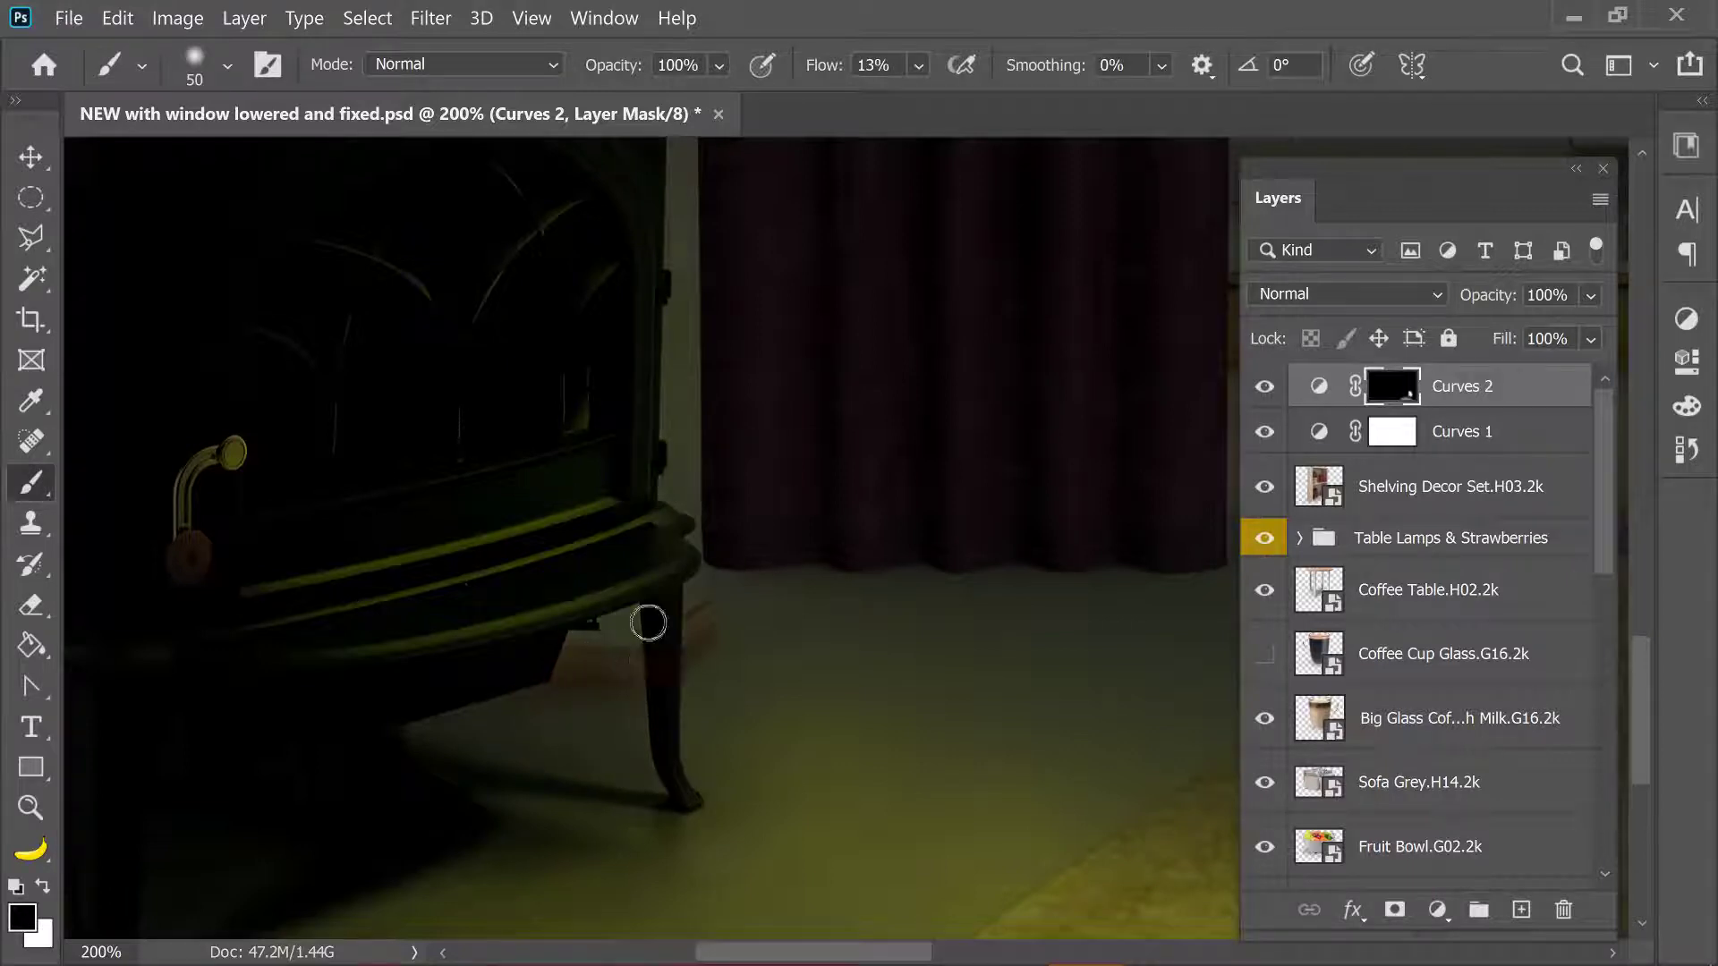
pyautogui.scroll(-1, 690, 499)
pyautogui.scroll(-1, 689, 511)
pyautogui.hscroll(5, 689, 511)
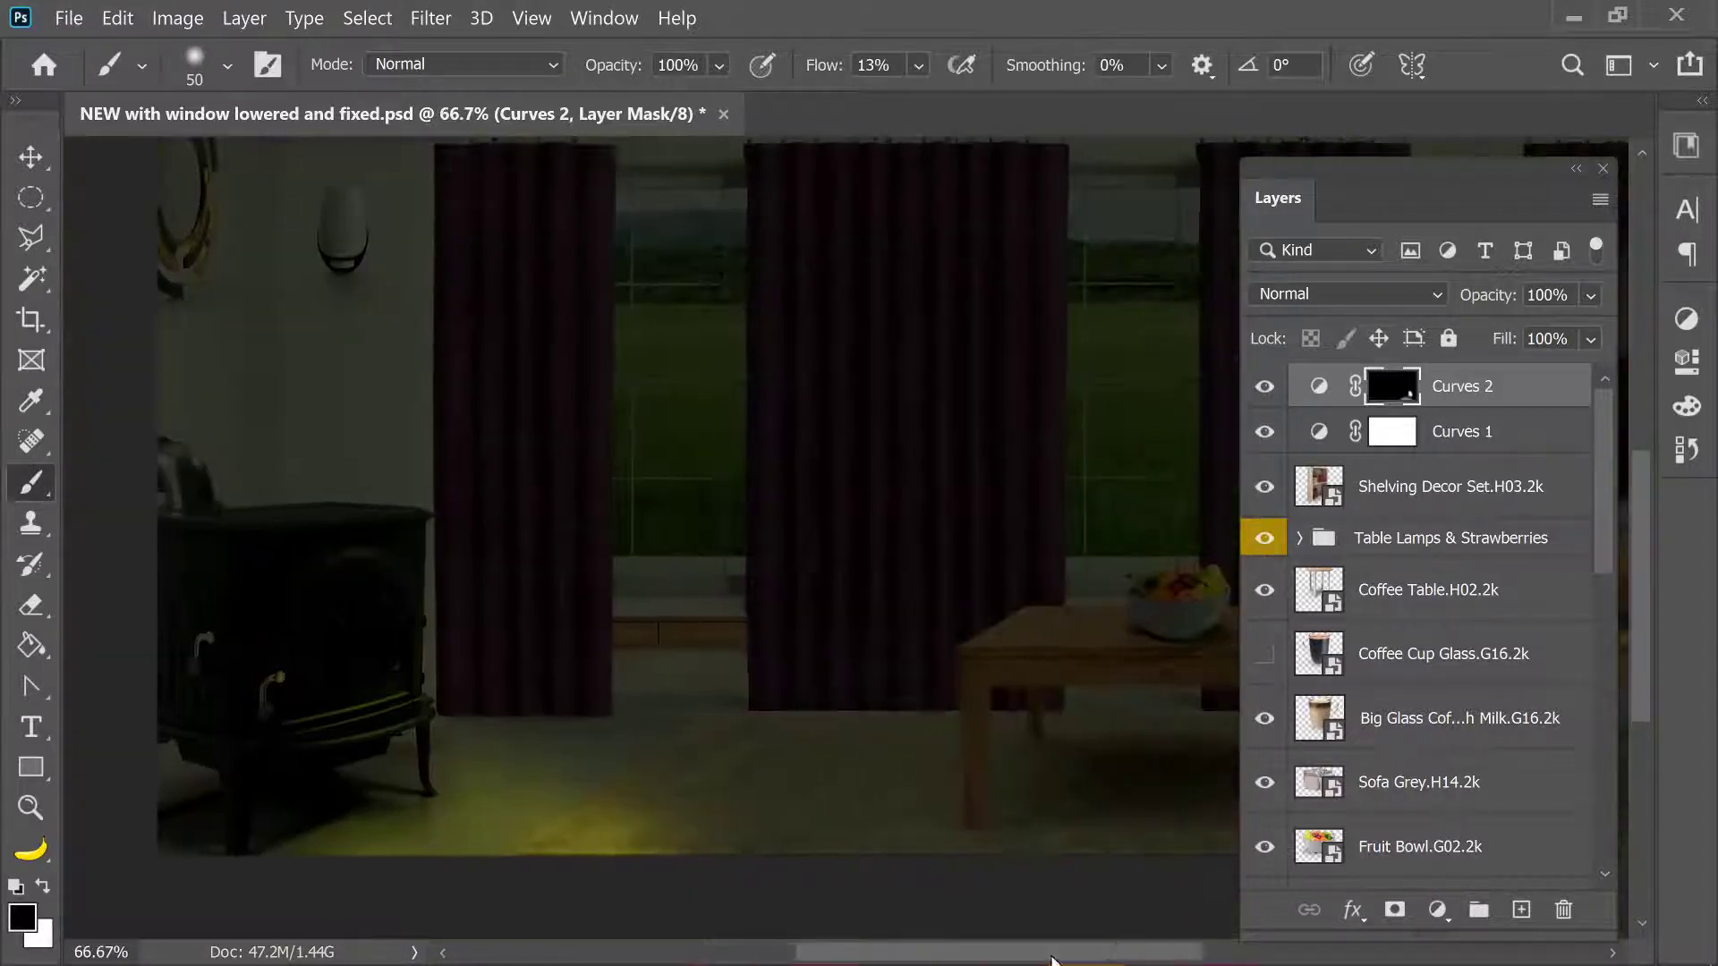
pyautogui.click(1392, 432)
# Lower brush flow to 3% and paint the Curves 1 mask over the window-sill gap with a 125 px brush.
pyautogui.moveTo(919, 64); pyautogui.dragTo(914, 107)
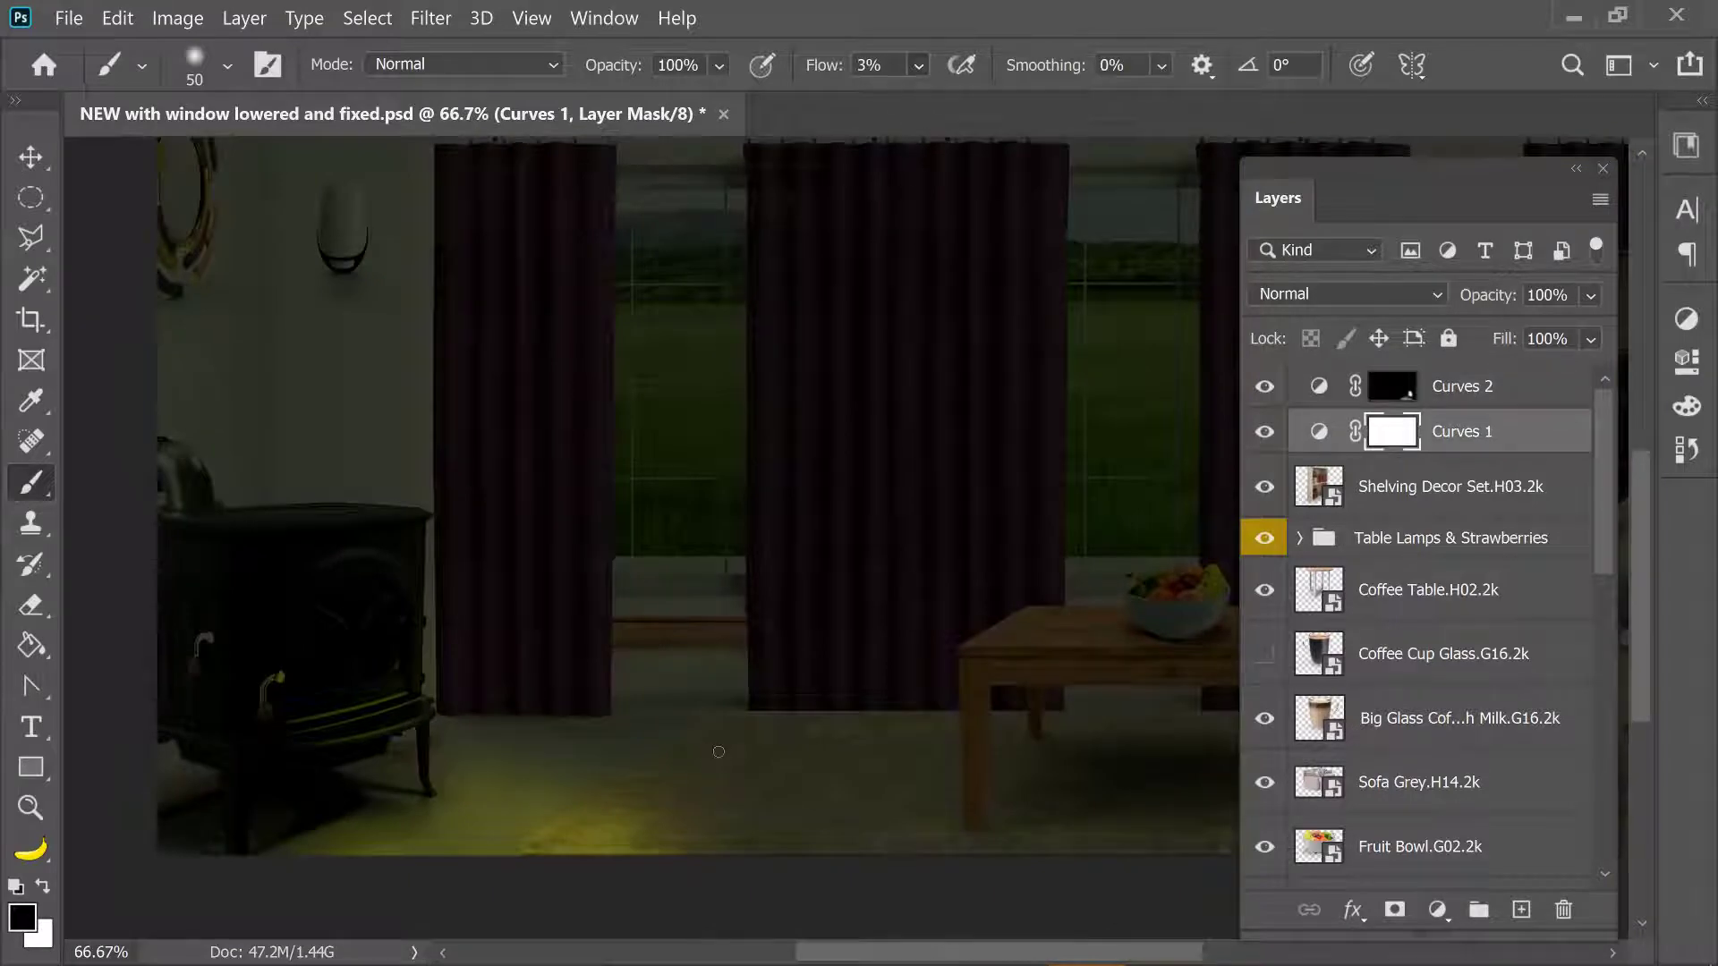
pyautogui.press(']')
pyautogui.press(']')
pyautogui.press(']')
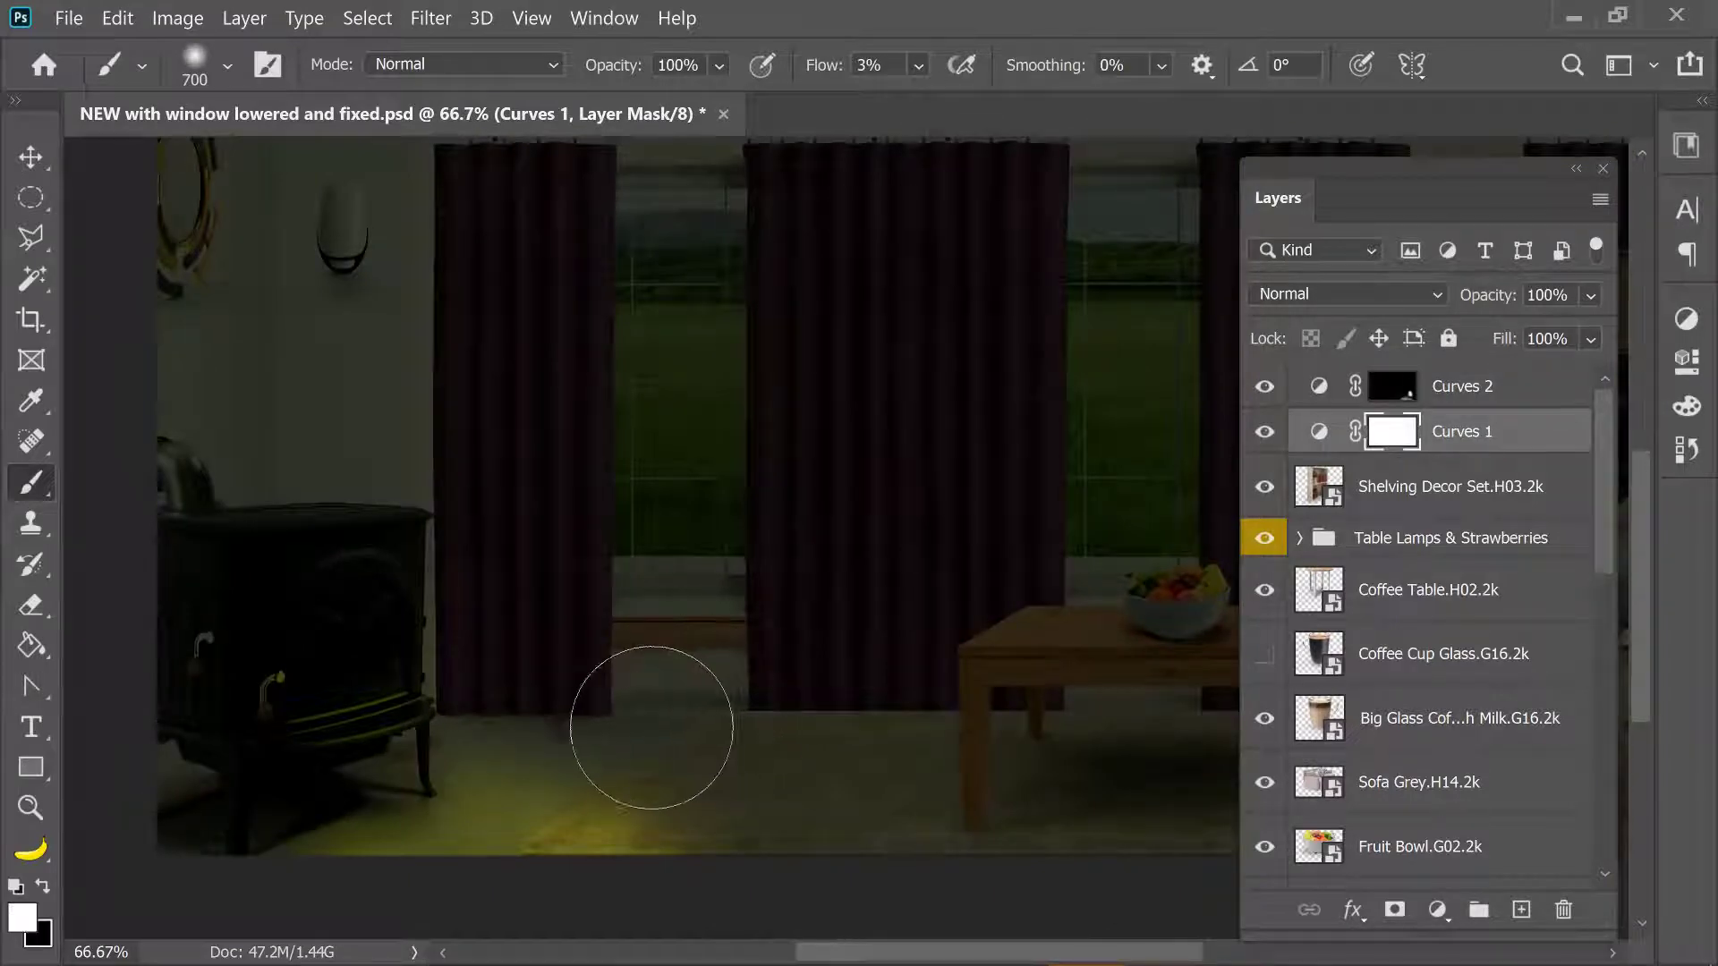
pyautogui.press('[')
pyautogui.press('[')
pyautogui.press('[')
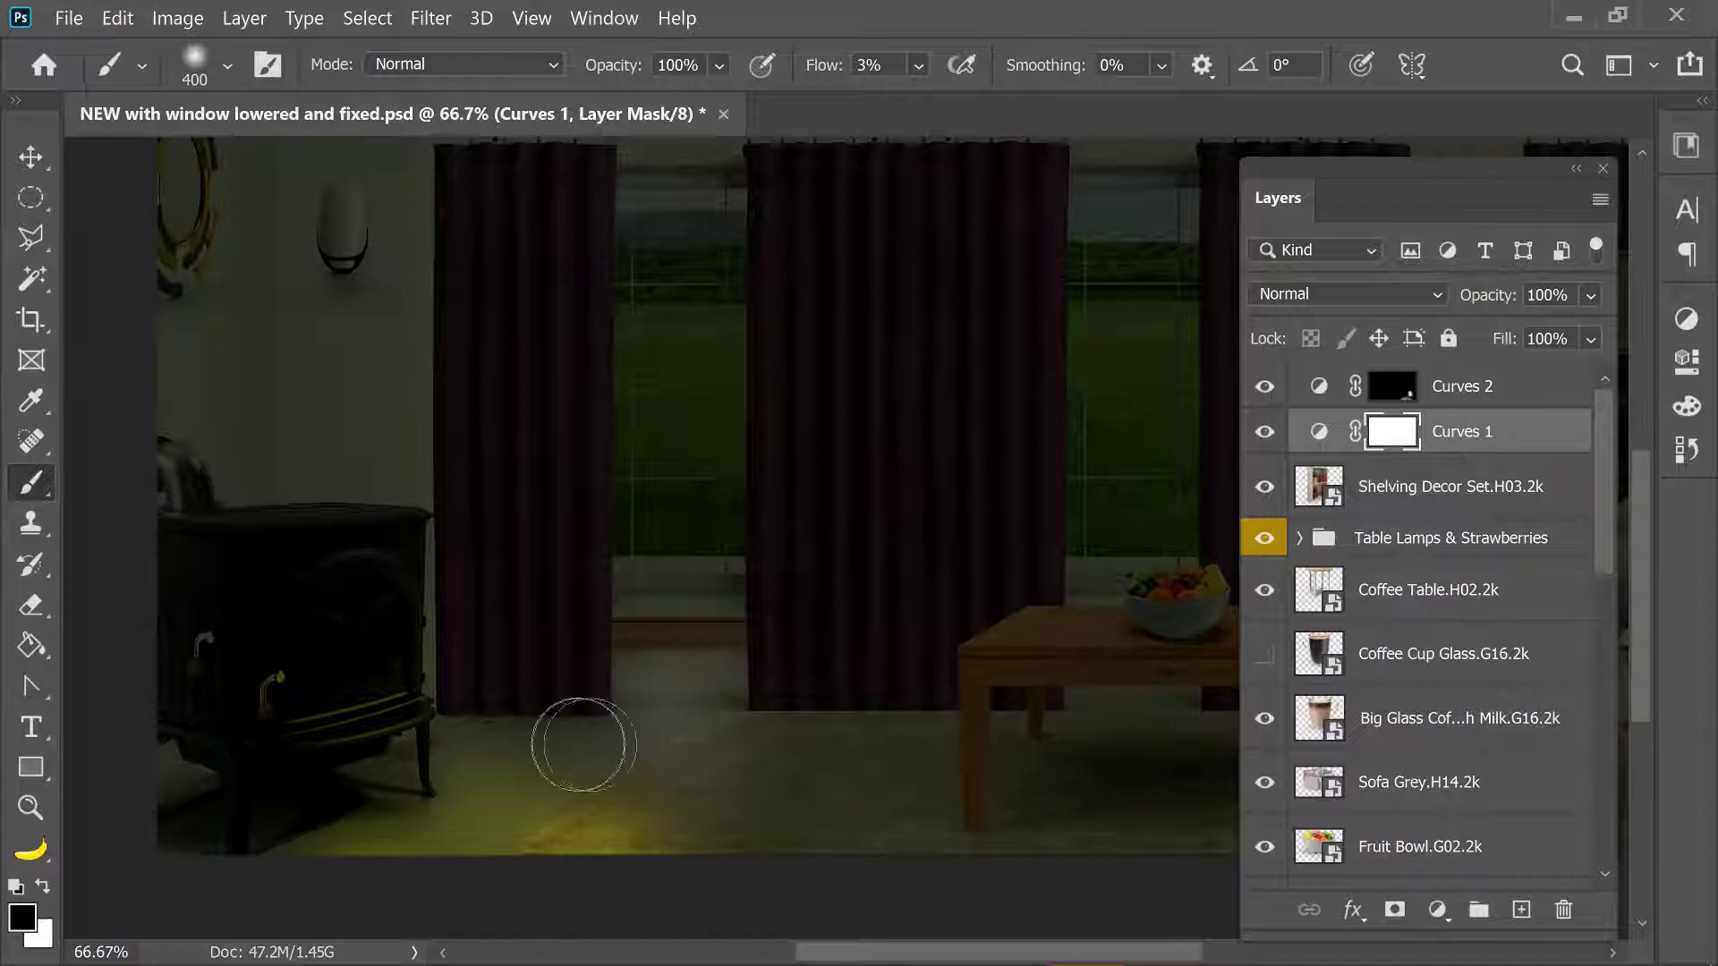
pyautogui.press('[')
pyautogui.press('[')
pyautogui.press('[')
pyautogui.press('[')
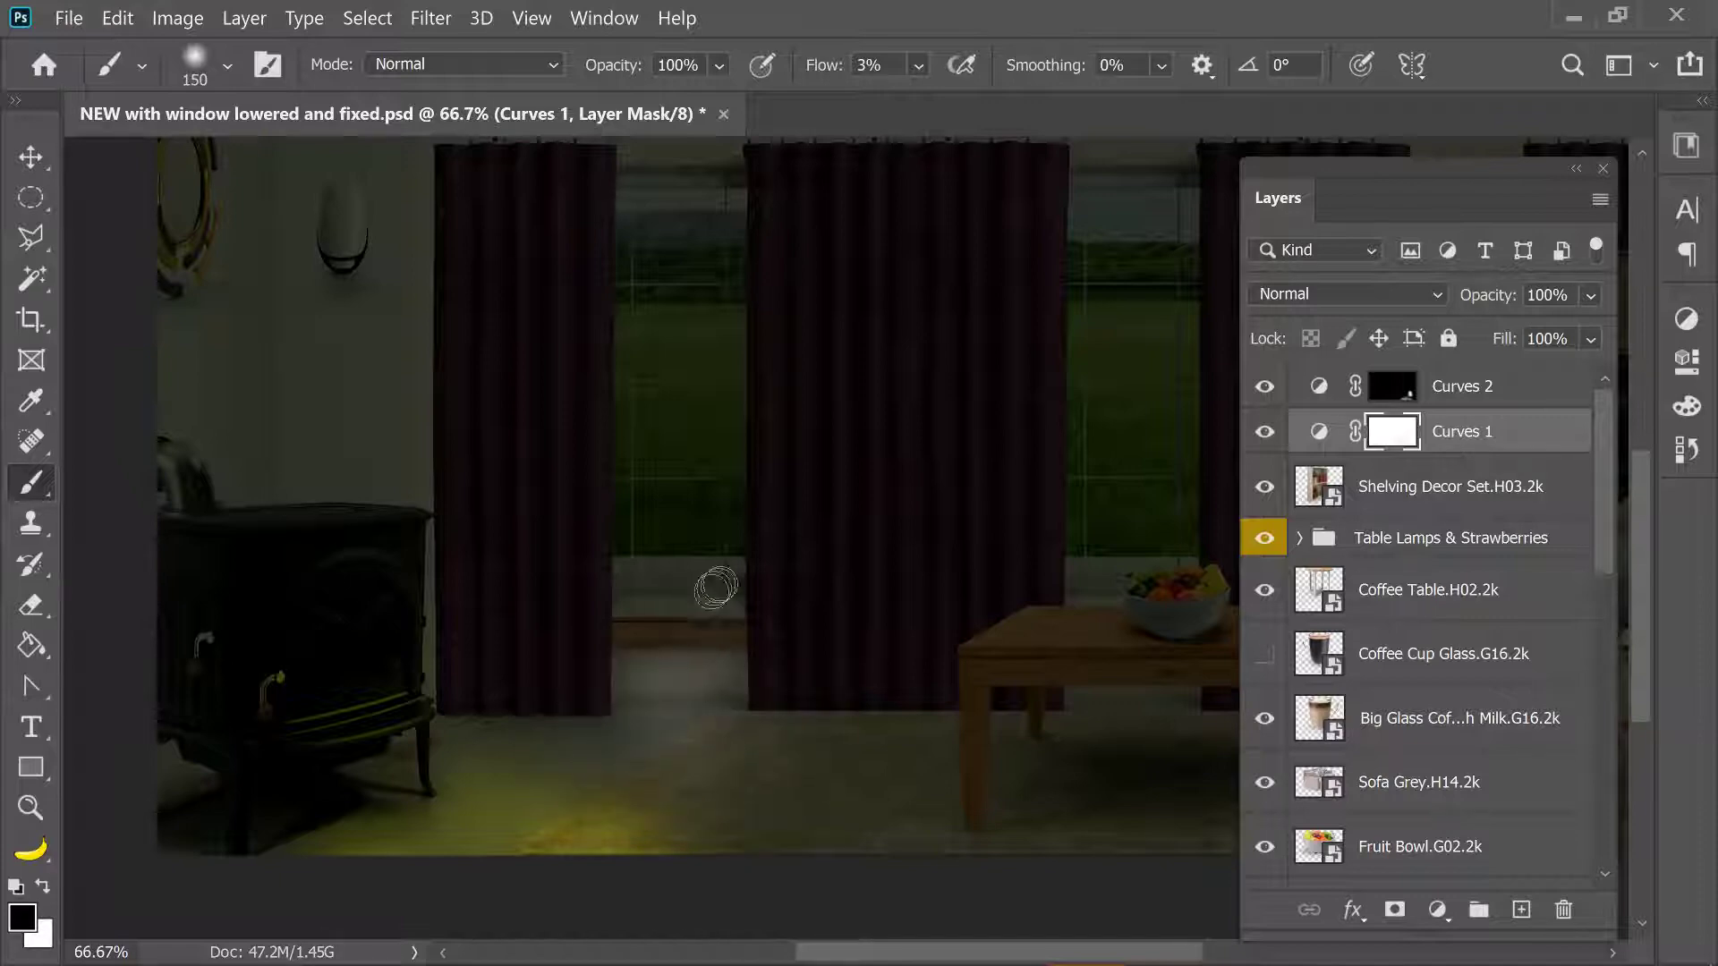
pyautogui.press('[')
pyautogui.press('[')
pyautogui.moveTo(716, 567)
pyautogui.mouseDown()
pyautogui.moveTo(625, 564)
pyautogui.moveTo(628, 613)
pyautogui.mouseUp()
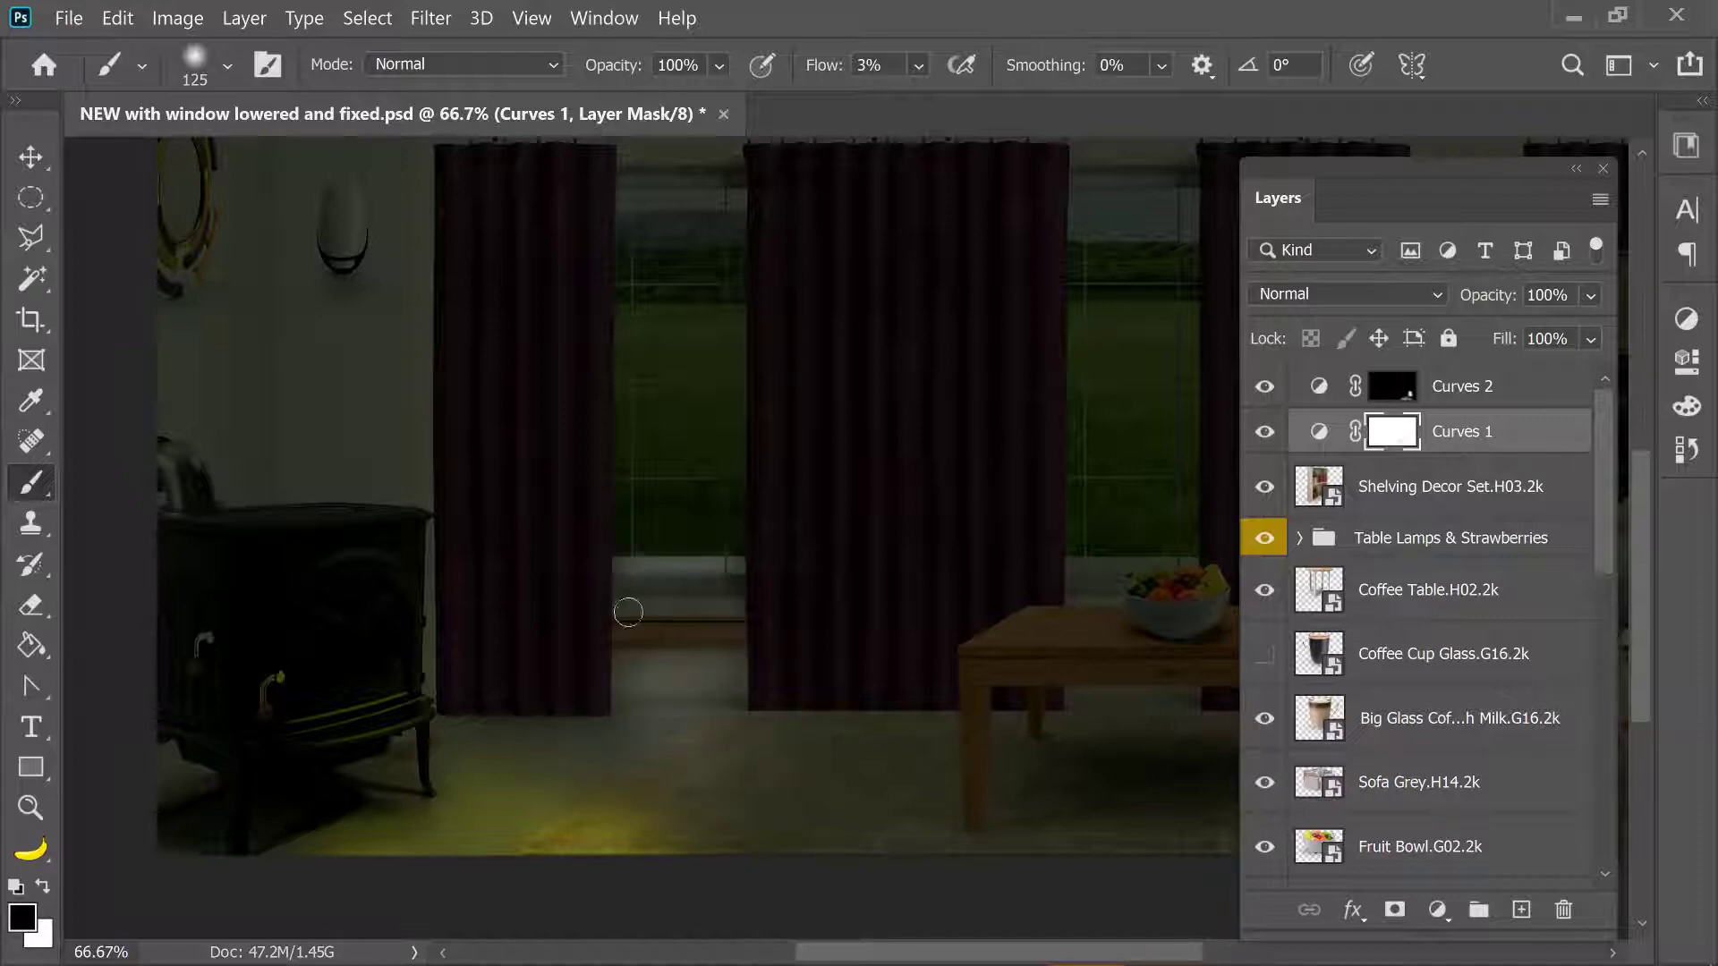
# Brighten the floor below the window gap with a low-flow 300 px soft brush.
pyautogui.press('x')
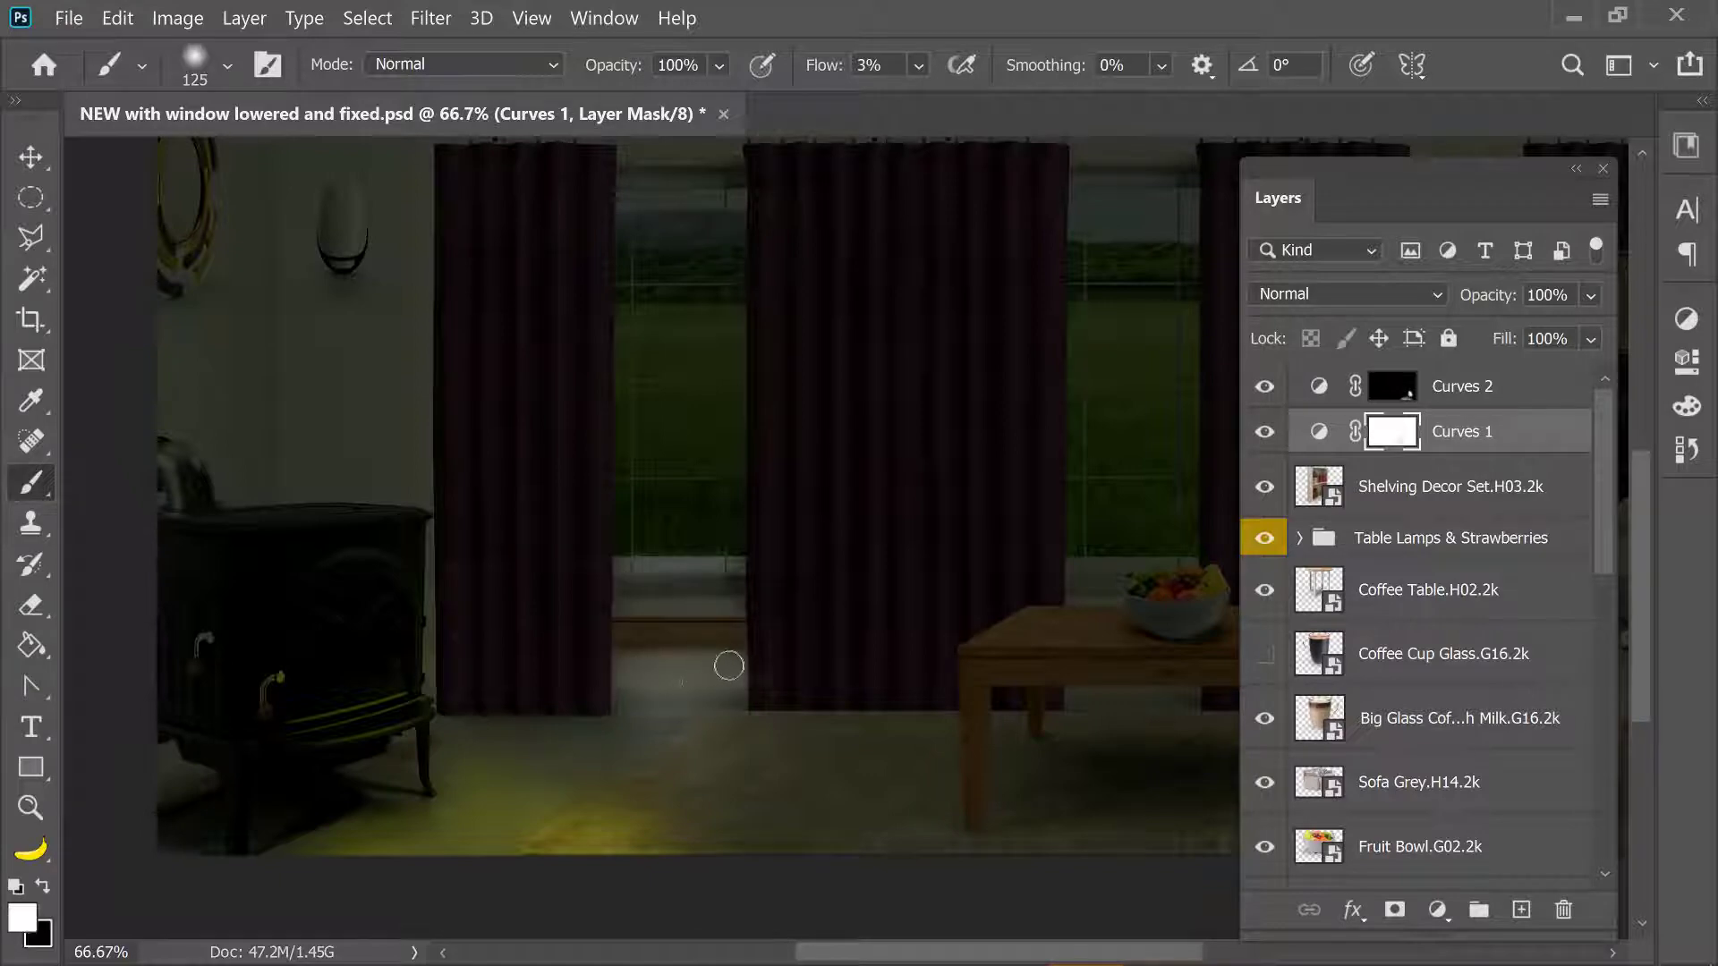
pyautogui.hotkey('shift', '1')
pyautogui.hotkey('shift', '2')
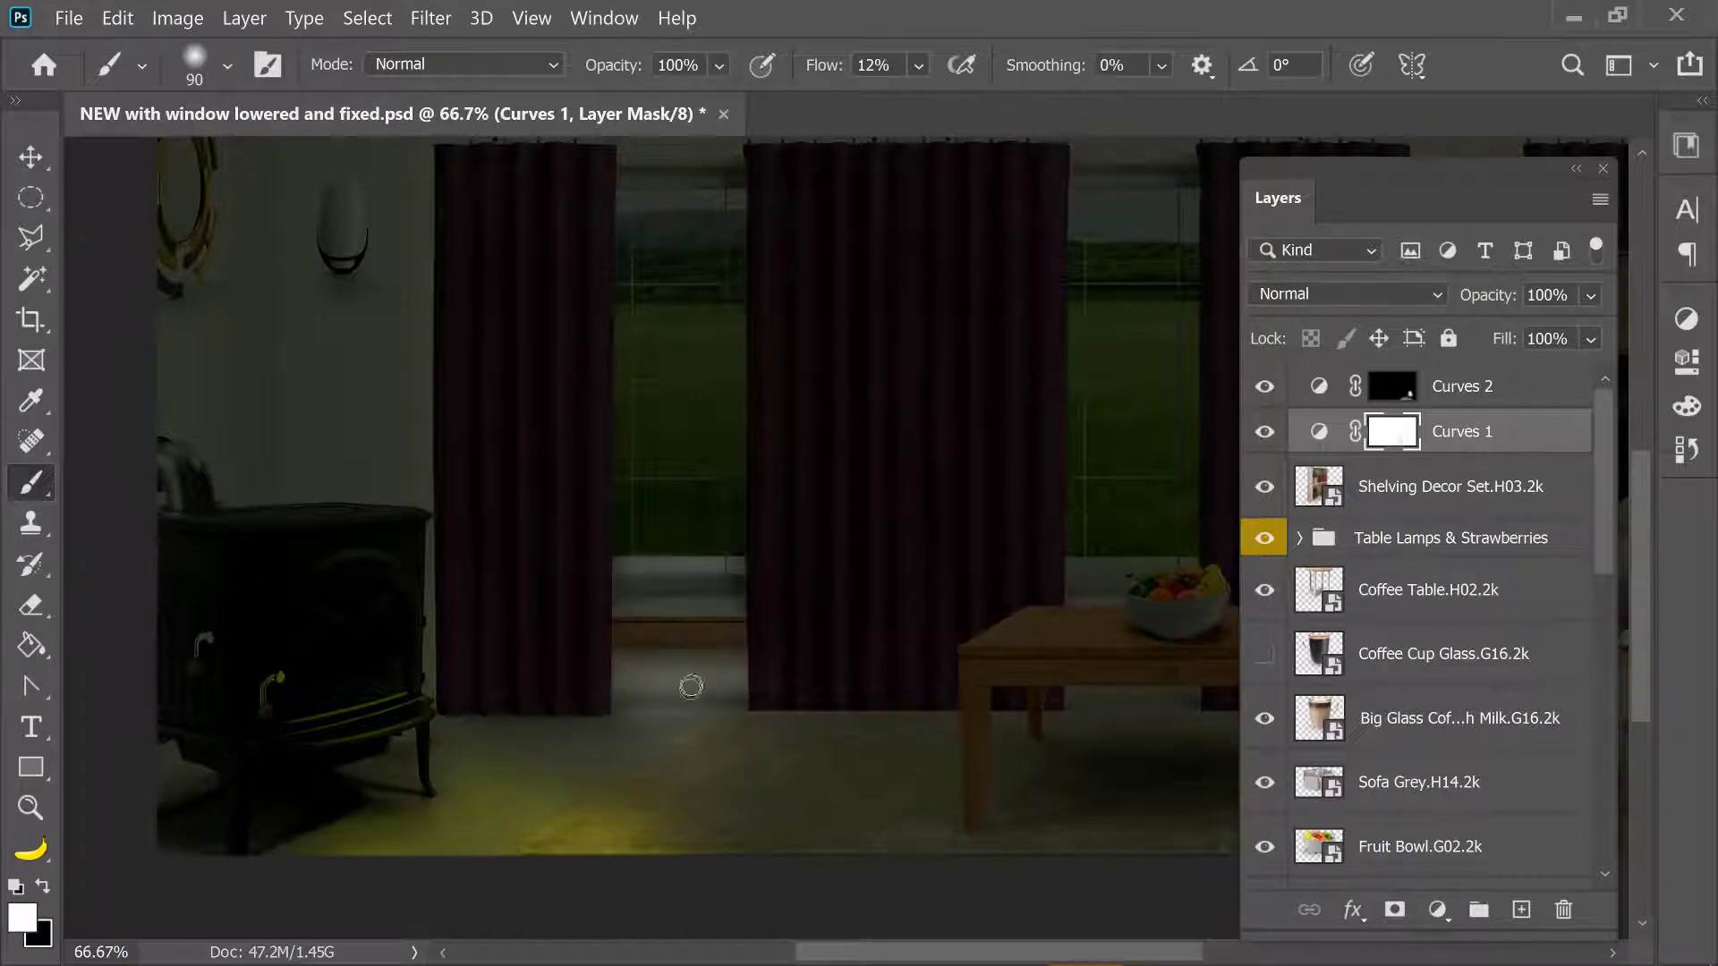
pyautogui.press('x')
pyautogui.press(']')
pyautogui.press(']')
pyautogui.press(']')
pyautogui.press(']')
pyautogui.press(']')
pyautogui.press(']')
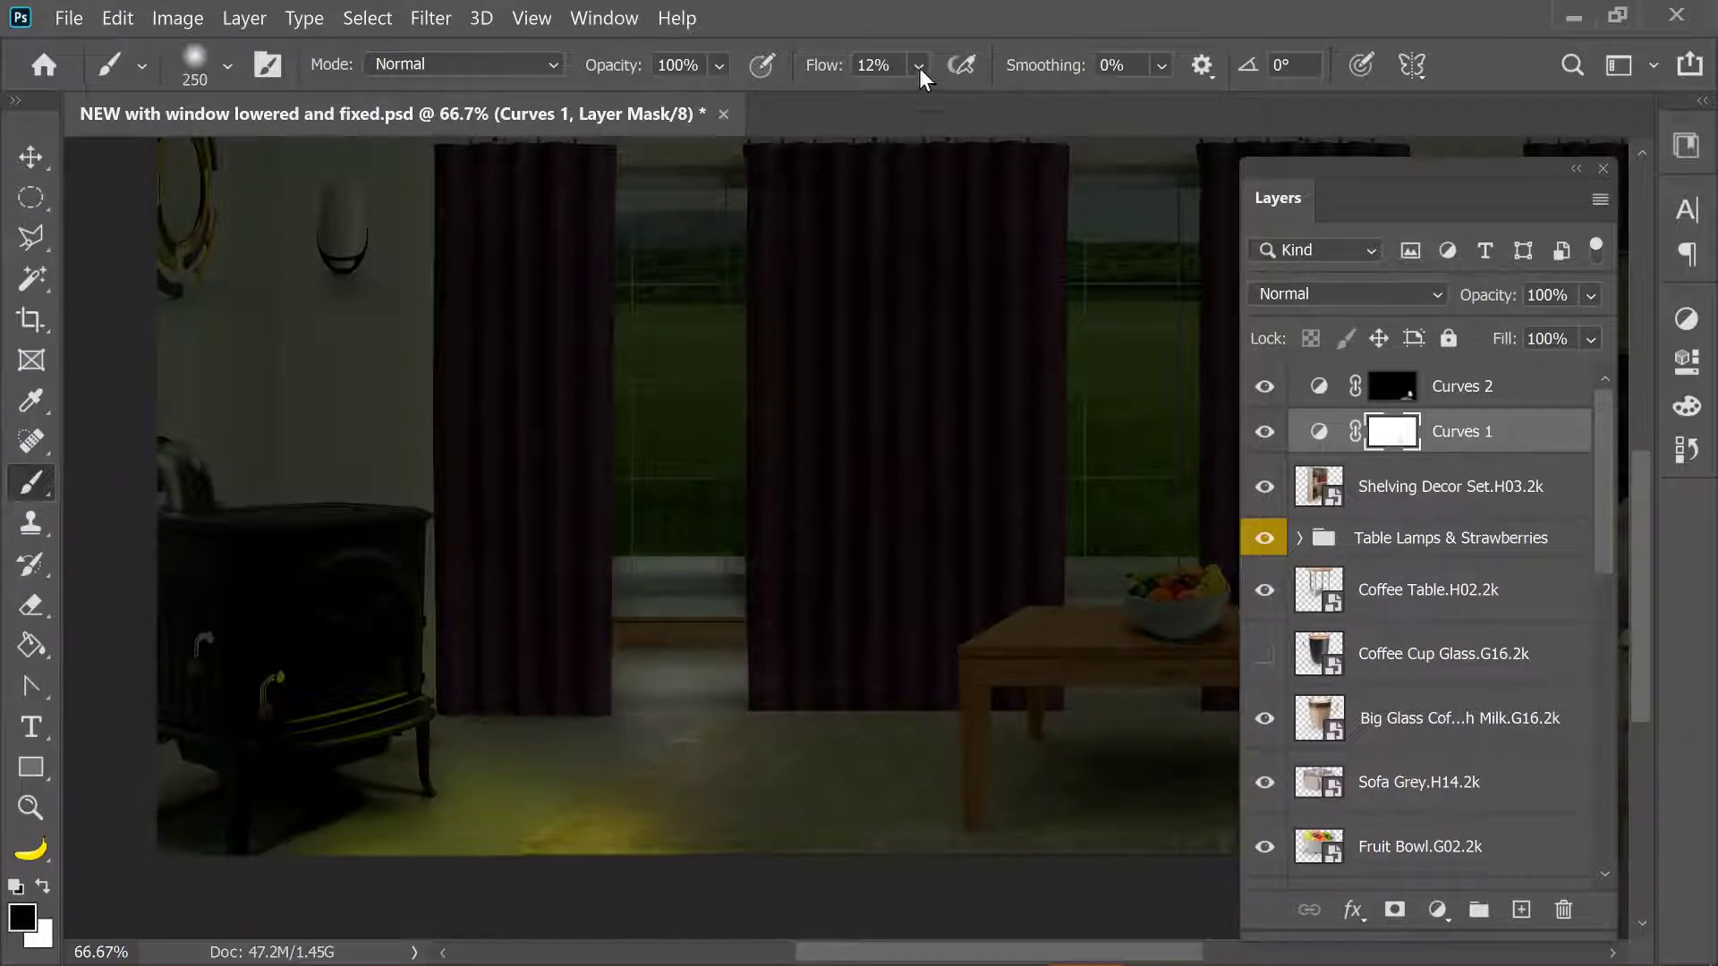
pyautogui.moveTo(919, 66); pyautogui.dragTo(917, 101)
pyautogui.press(']')
pyautogui.press(']')
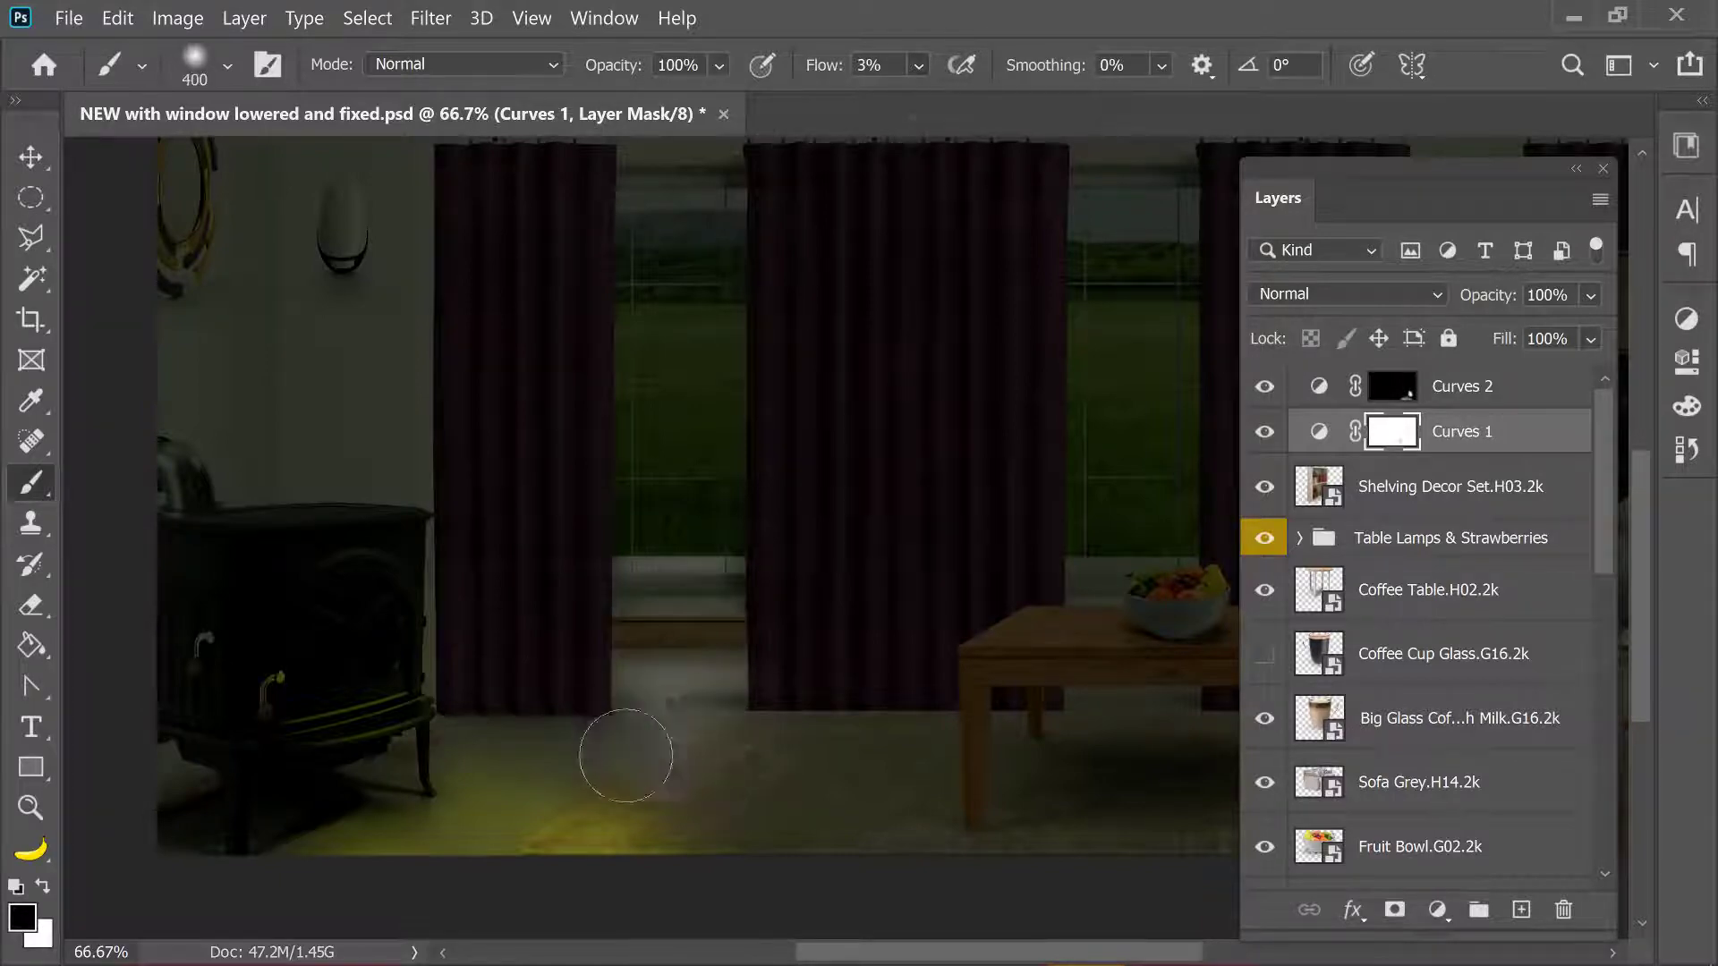
pyautogui.press('[')
pyautogui.moveTo(625, 756)
pyautogui.mouseDown()
pyautogui.moveTo(767, 740)
pyautogui.moveTo(748, 709)
pyautogui.moveTo(832, 717)
pyautogui.moveTo(731, 711)
pyautogui.mouseUp()
# At 100% zoom, brighten the floor below the left curtain with a 150 px brush.
pyautogui.hscroll(5, 954, 750)
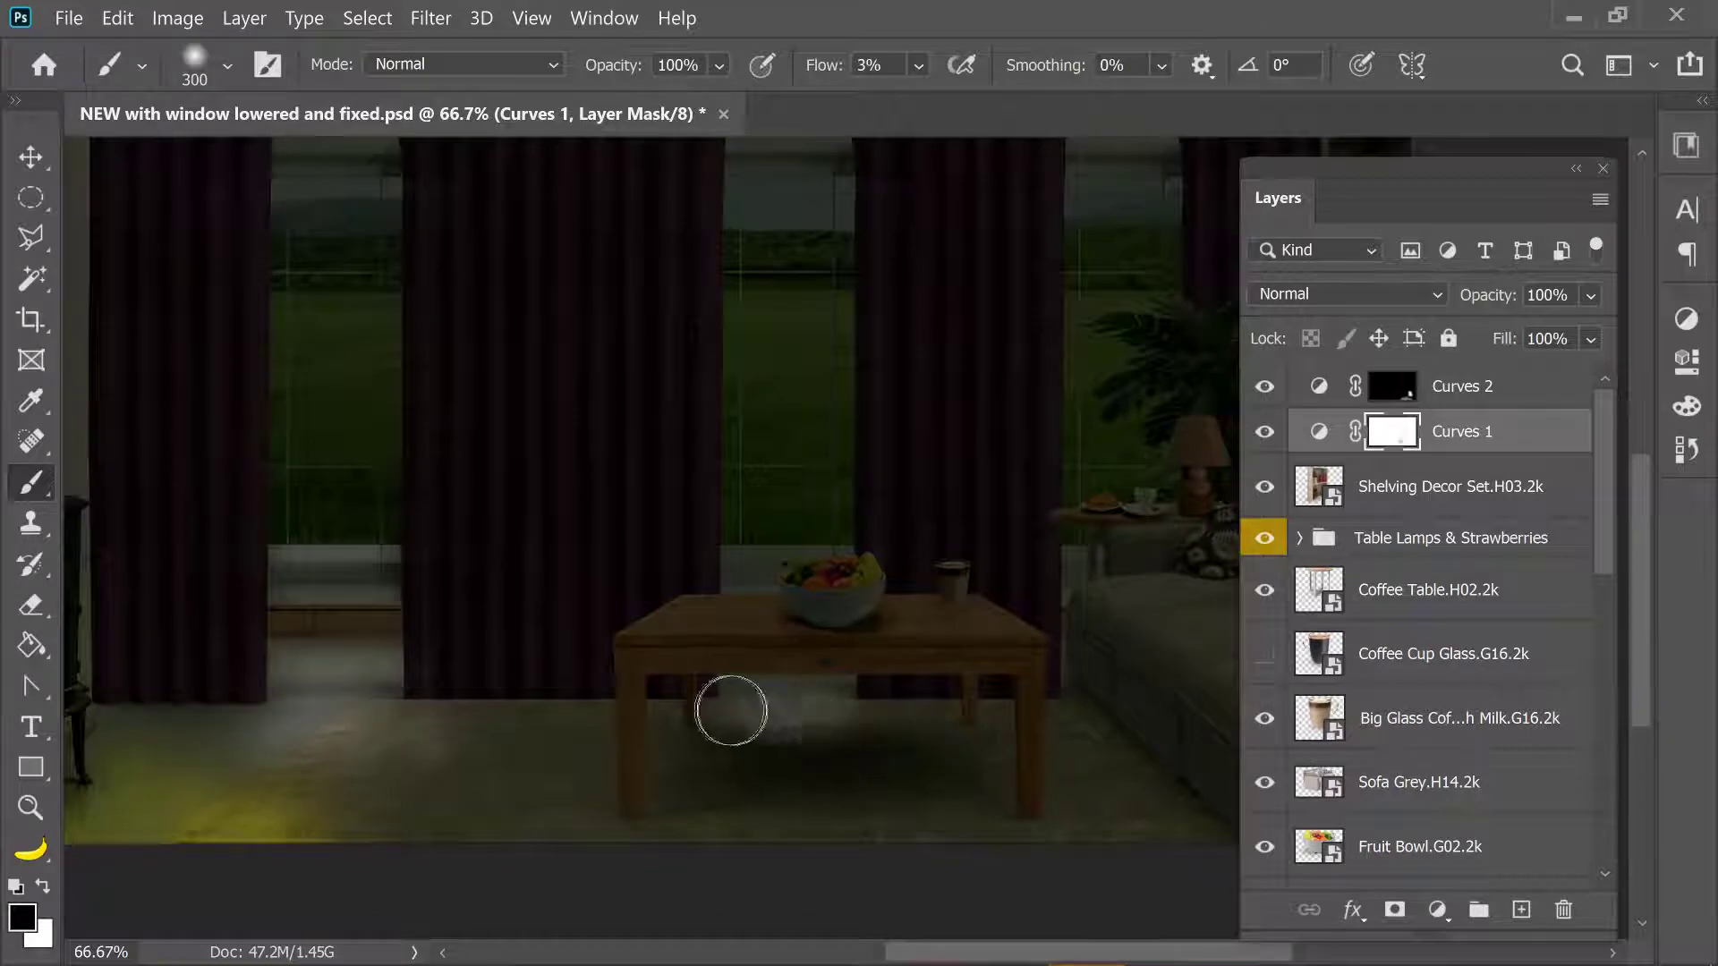
pyautogui.press('[')
pyautogui.press('[')
pyautogui.press('[')
pyautogui.hotkey('ctrl', '-')
pyautogui.hotkey('ctrl', '+')
pyautogui.hotkey('ctrl', '+')
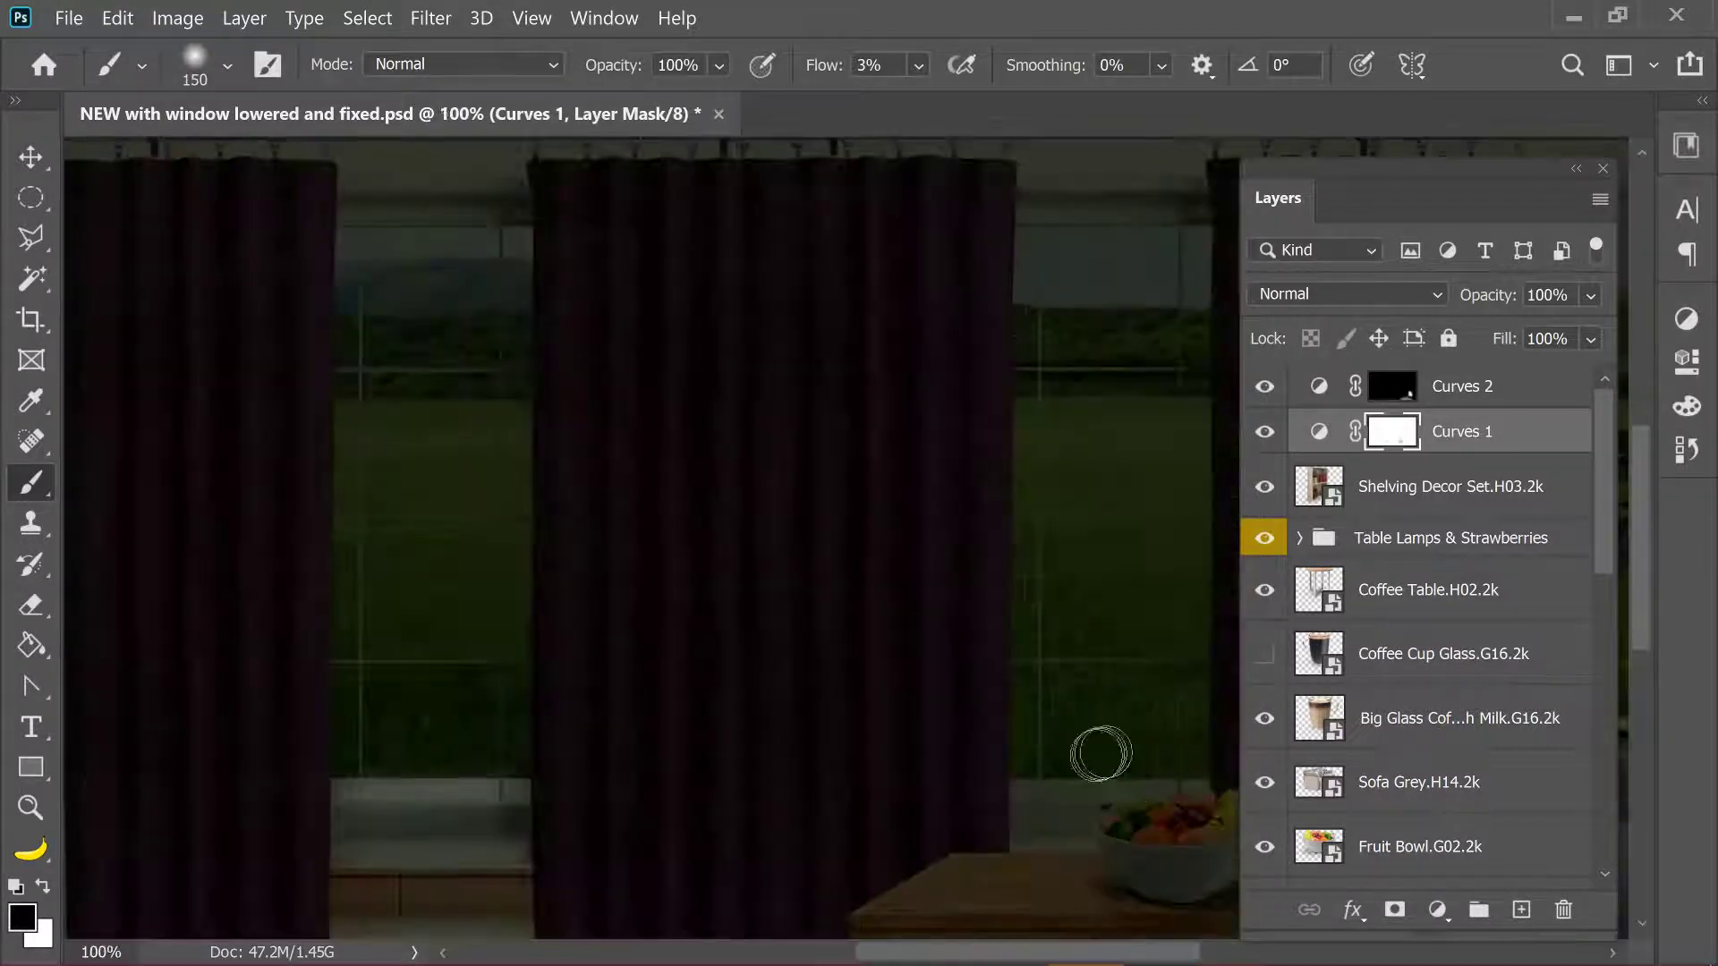
pyautogui.scroll(-3, 465, 723)
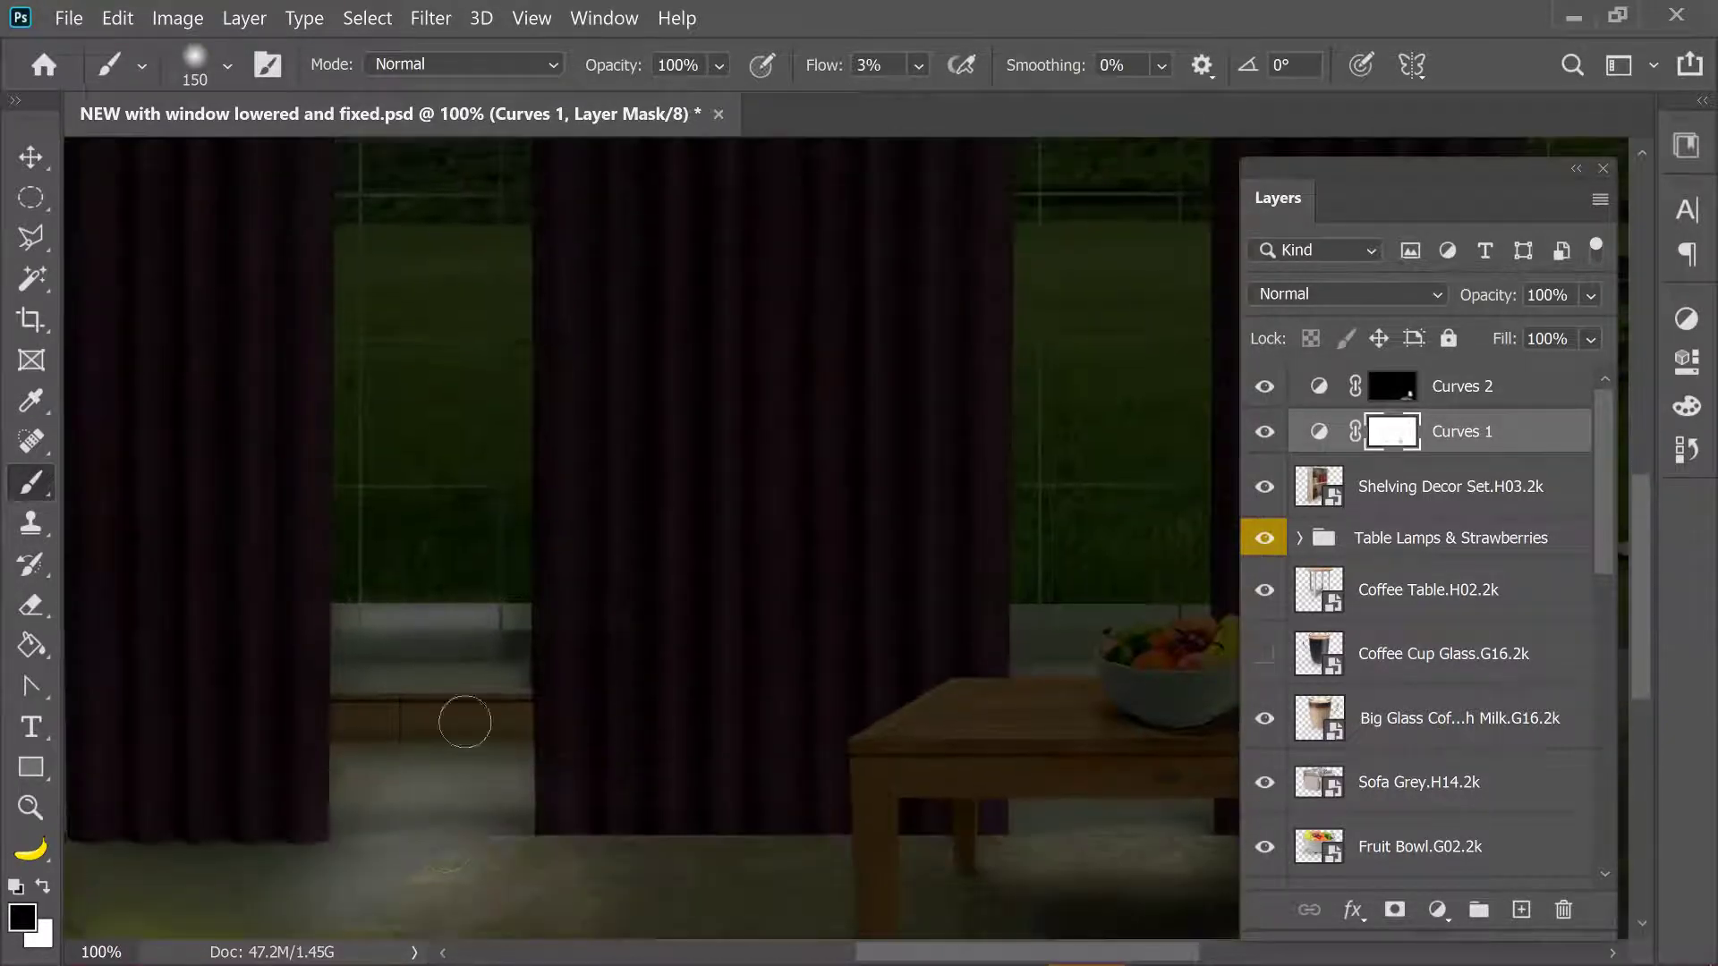
pyautogui.moveTo(498, 851); pyautogui.dragTo(383, 873)
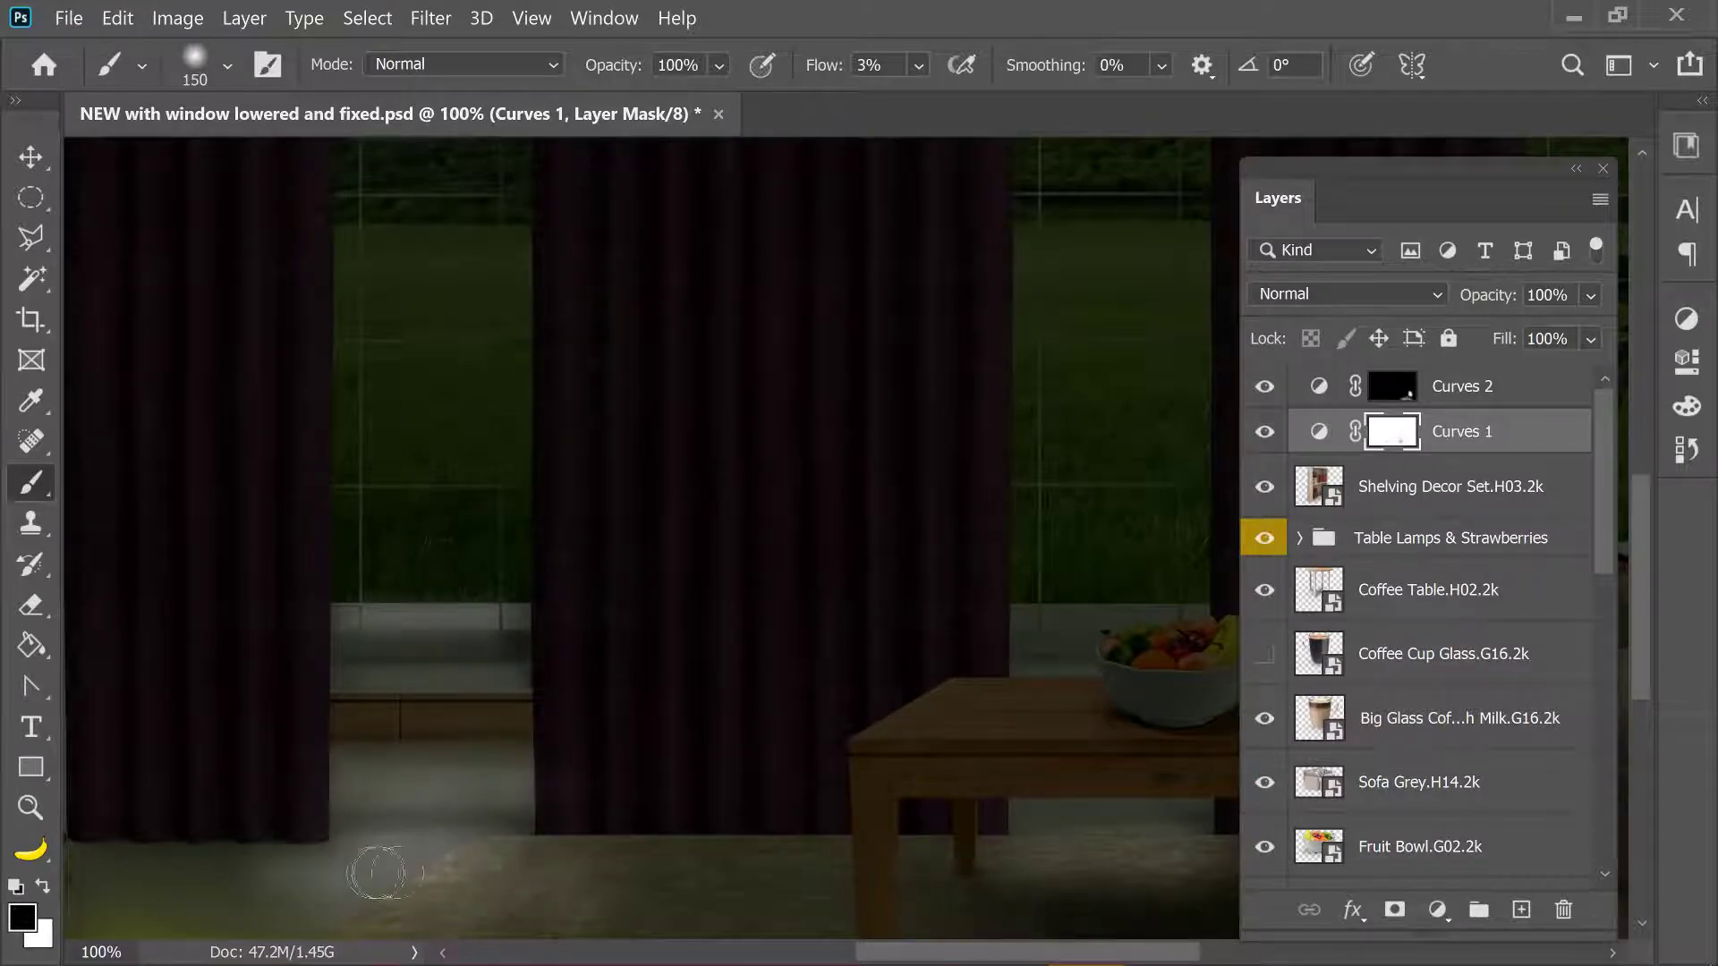
pyautogui.hscroll(6, 698, 852)
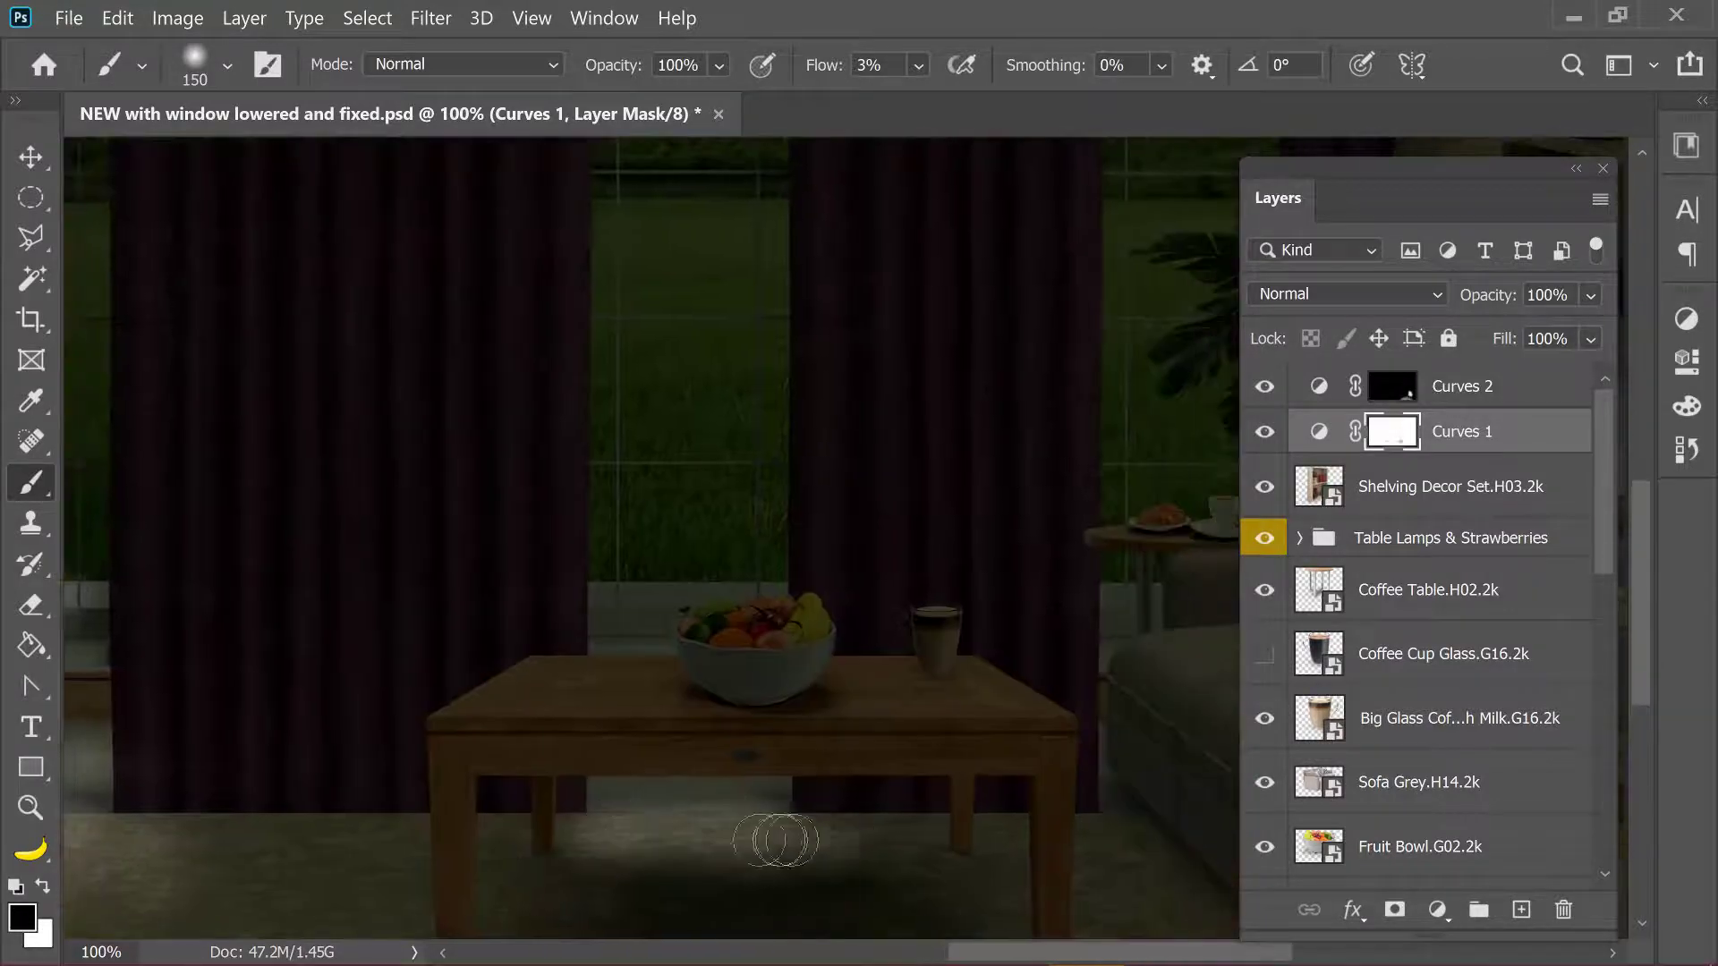
# Switch to white at 11% flow, enlarge the brush to 300 px, and fit the room on screen.
pyautogui.press('x')
pyautogui.press('[')
pyautogui.press('[')
pyautogui.press('[')
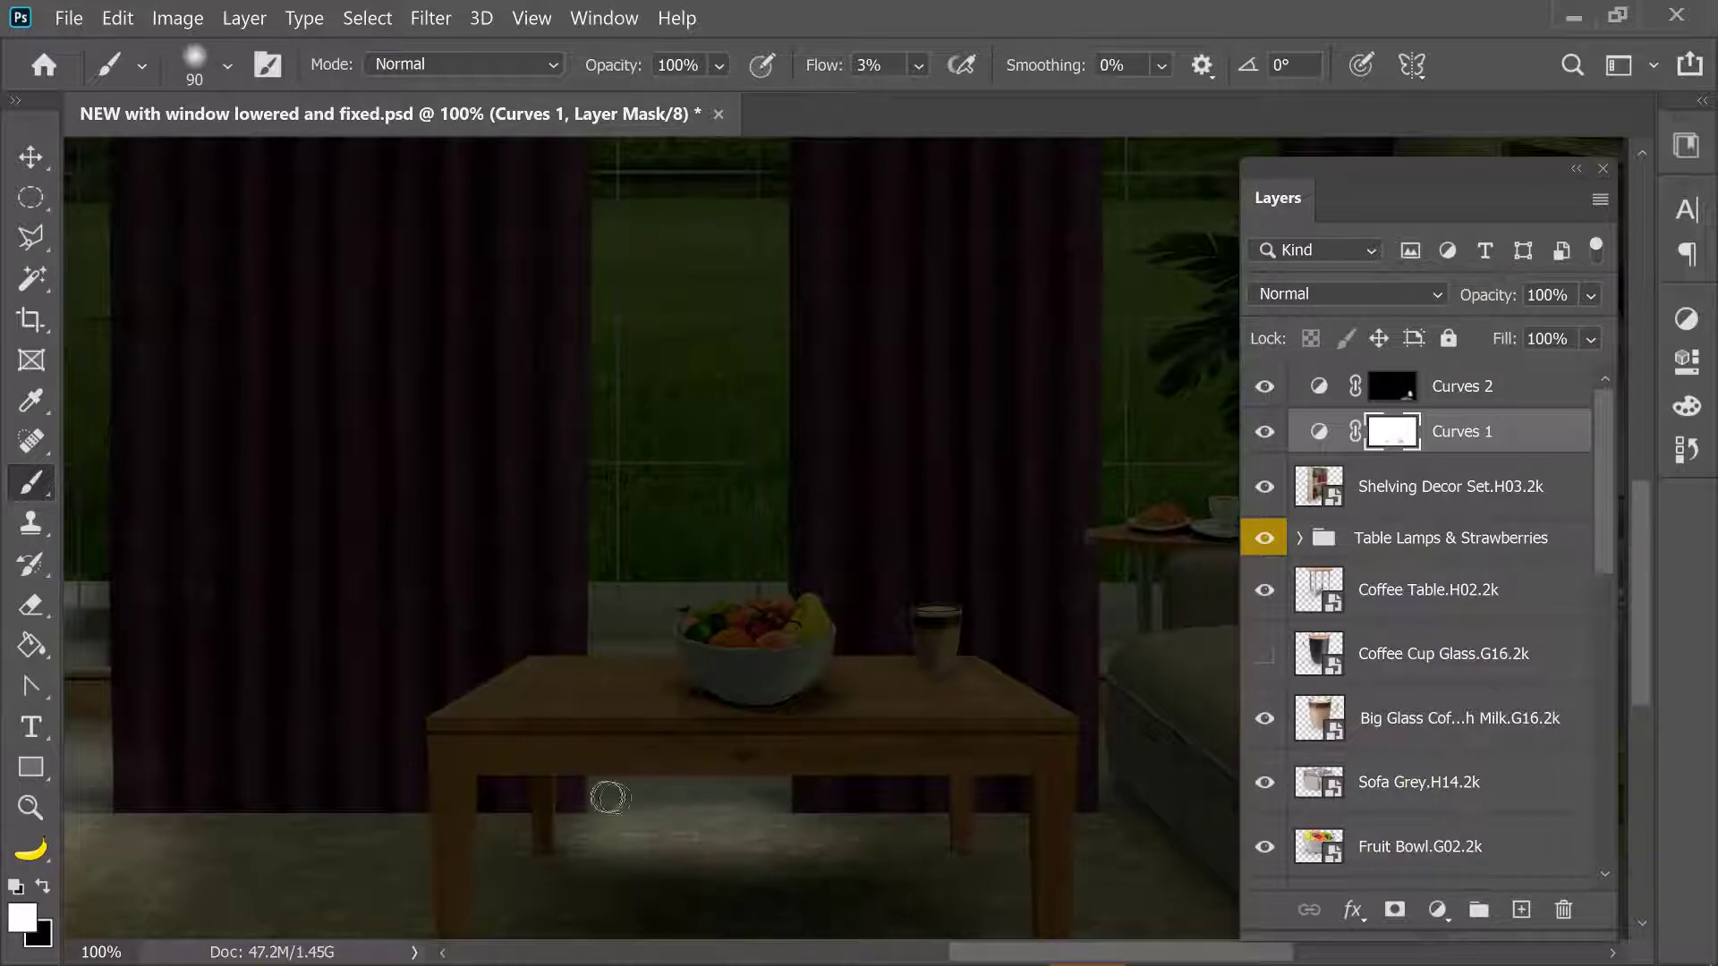
pyautogui.hotkey('shift', '1')
pyautogui.hotkey('shift', '1')
pyautogui.hscroll(-5, 257, 775)
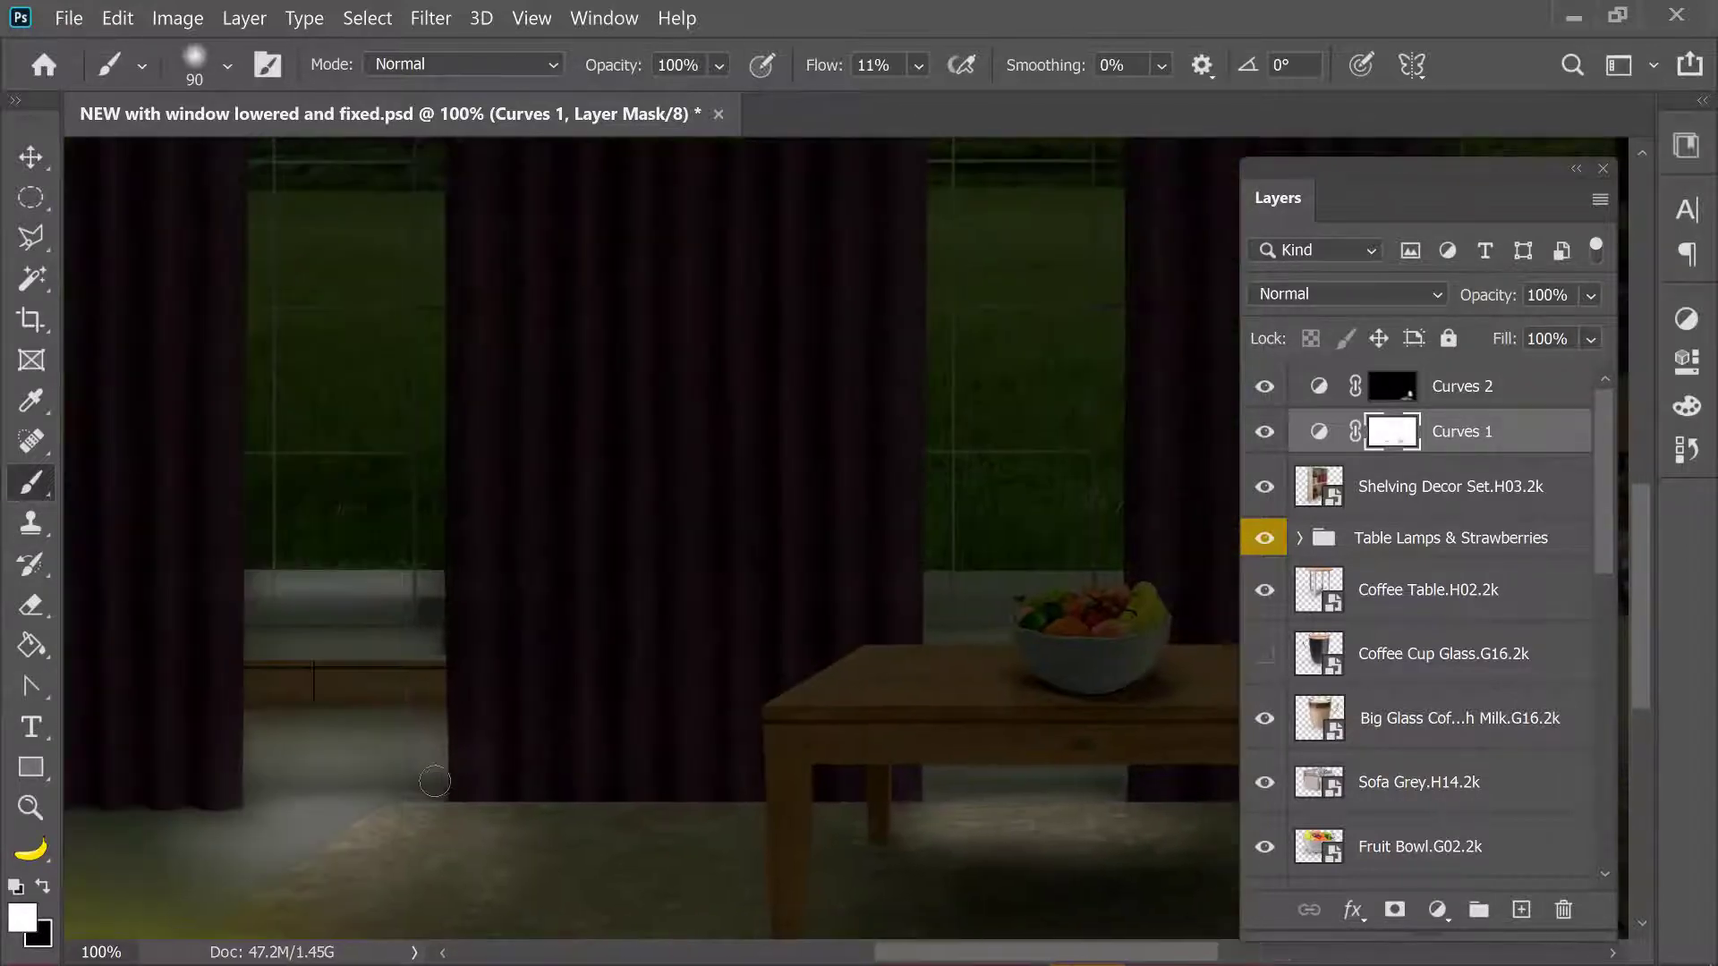
pyautogui.press(']')
pyautogui.press(']')
pyautogui.press(']')
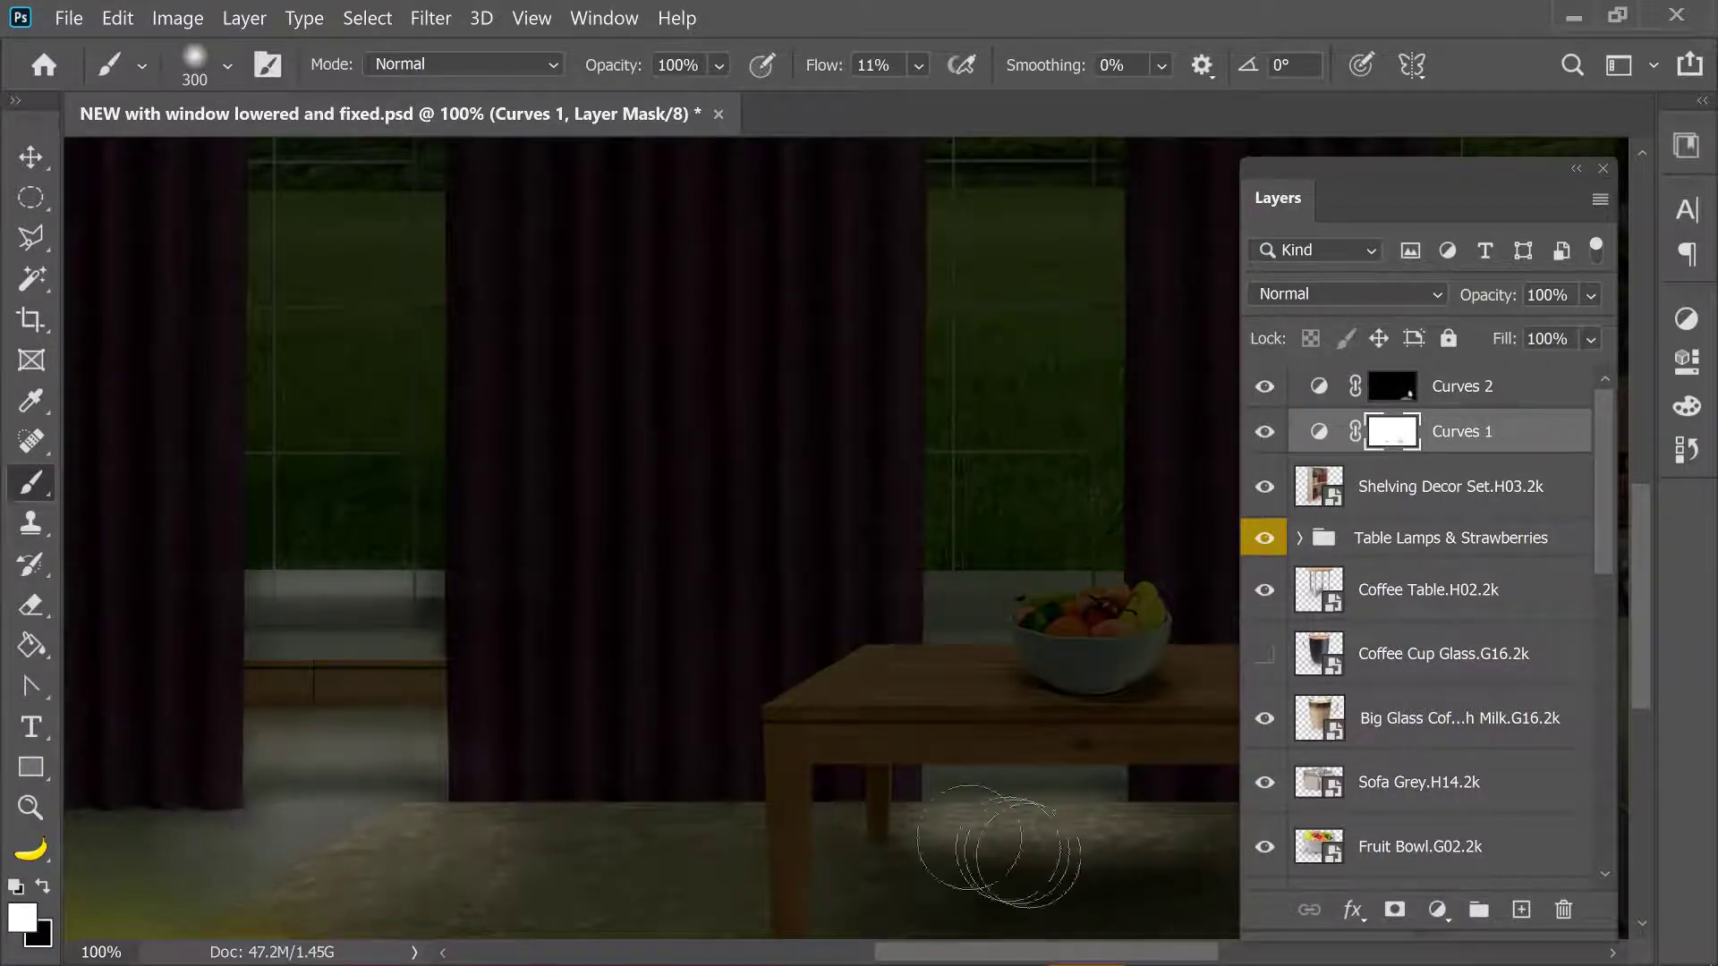
pyautogui.hotkey('ctrl', '0')
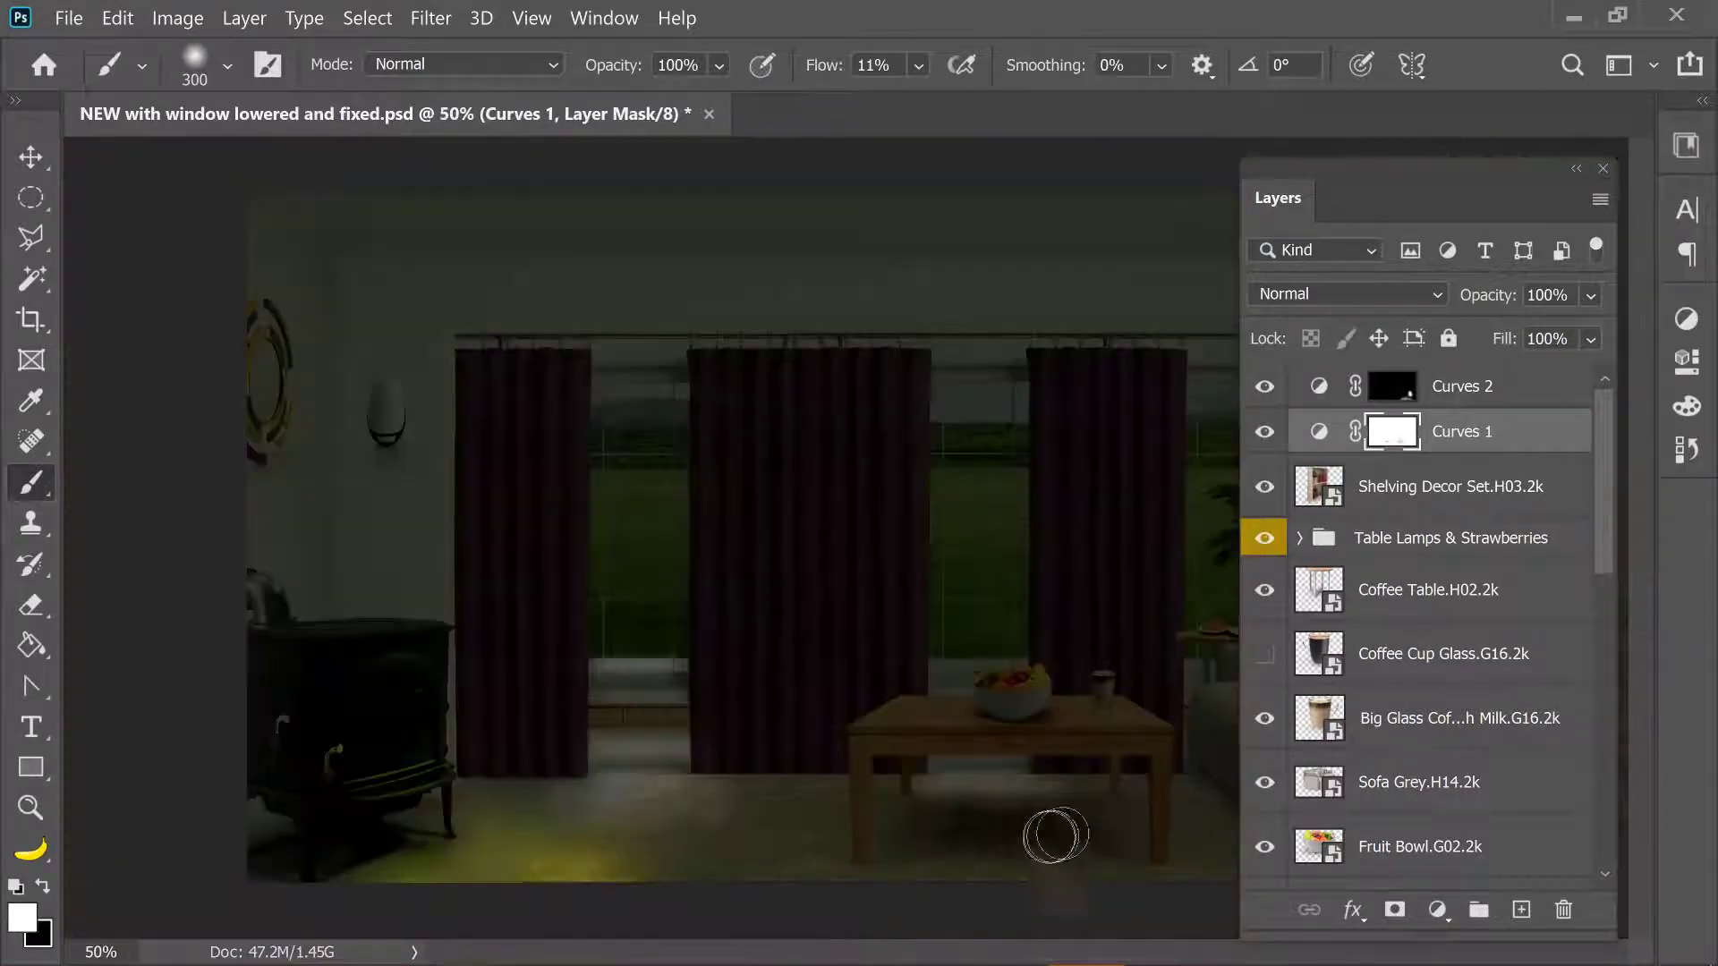
pyautogui.click(1576, 168)
# Dock the Layers panel and lighten the windowsill behind the fruit bowl with a 90 px brush.
pyautogui.moveTo(1670, 351); pyautogui.dragTo(1687, 502)
pyautogui.hotkey('ctrl', '1')
pyautogui.press('[')
pyautogui.press('[')
pyautogui.press('[')
pyautogui.press('[')
pyautogui.press('[')
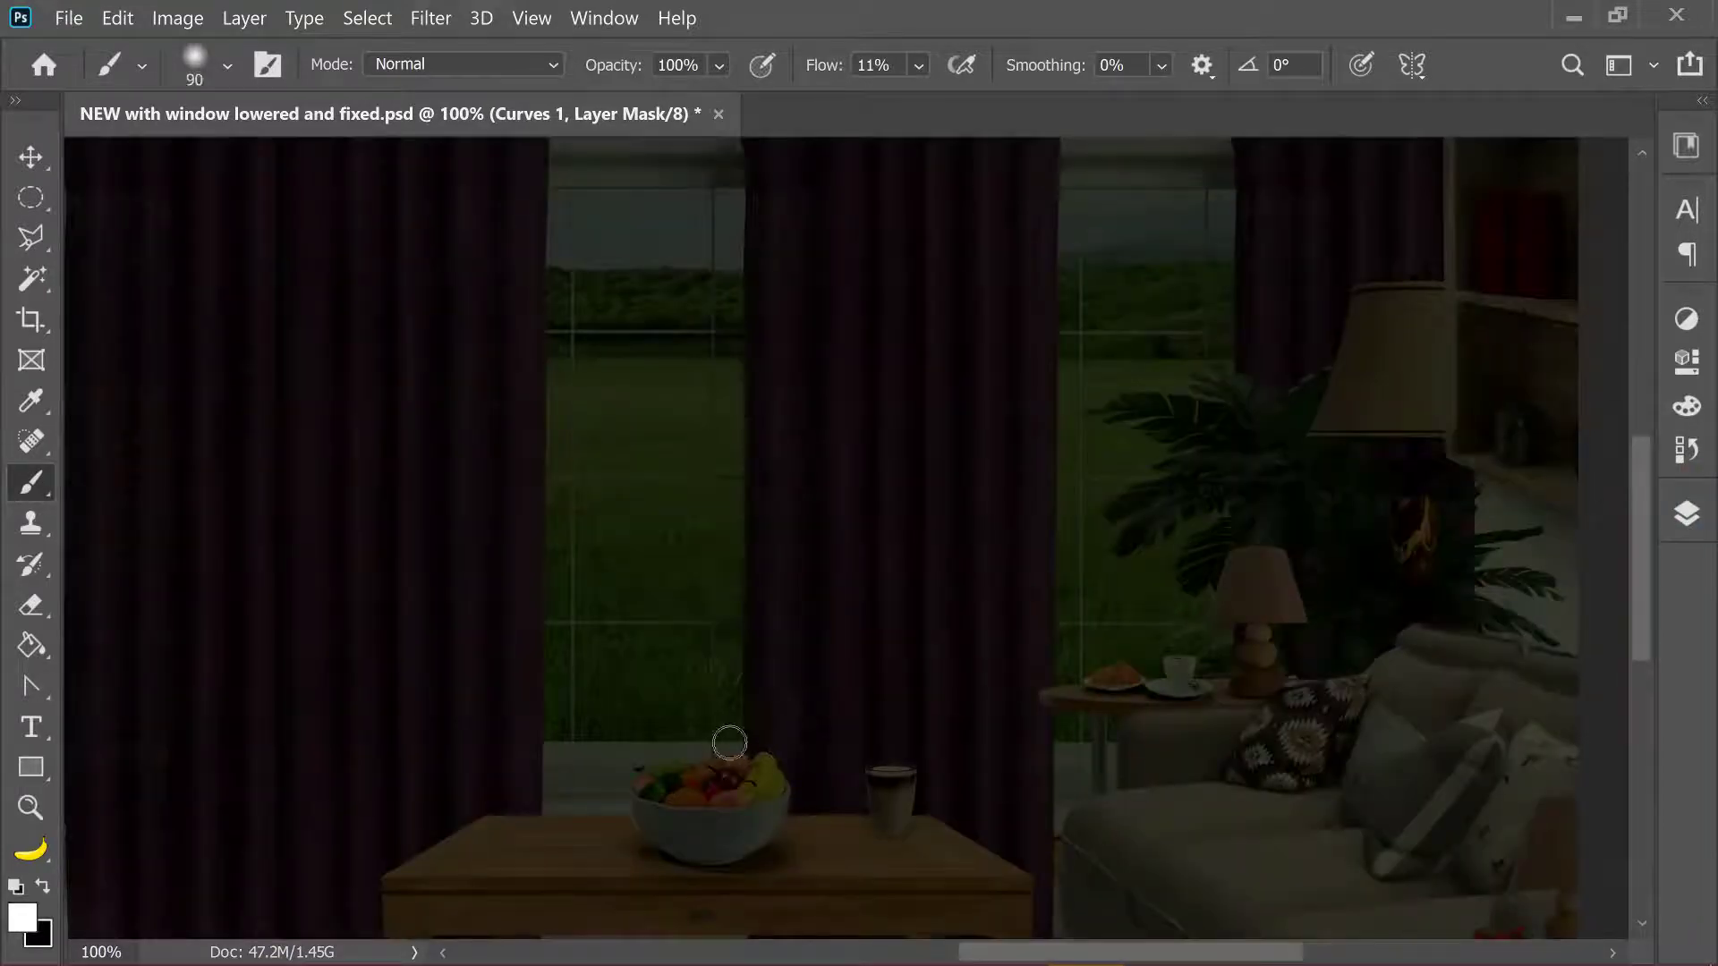
pyautogui.press('x')
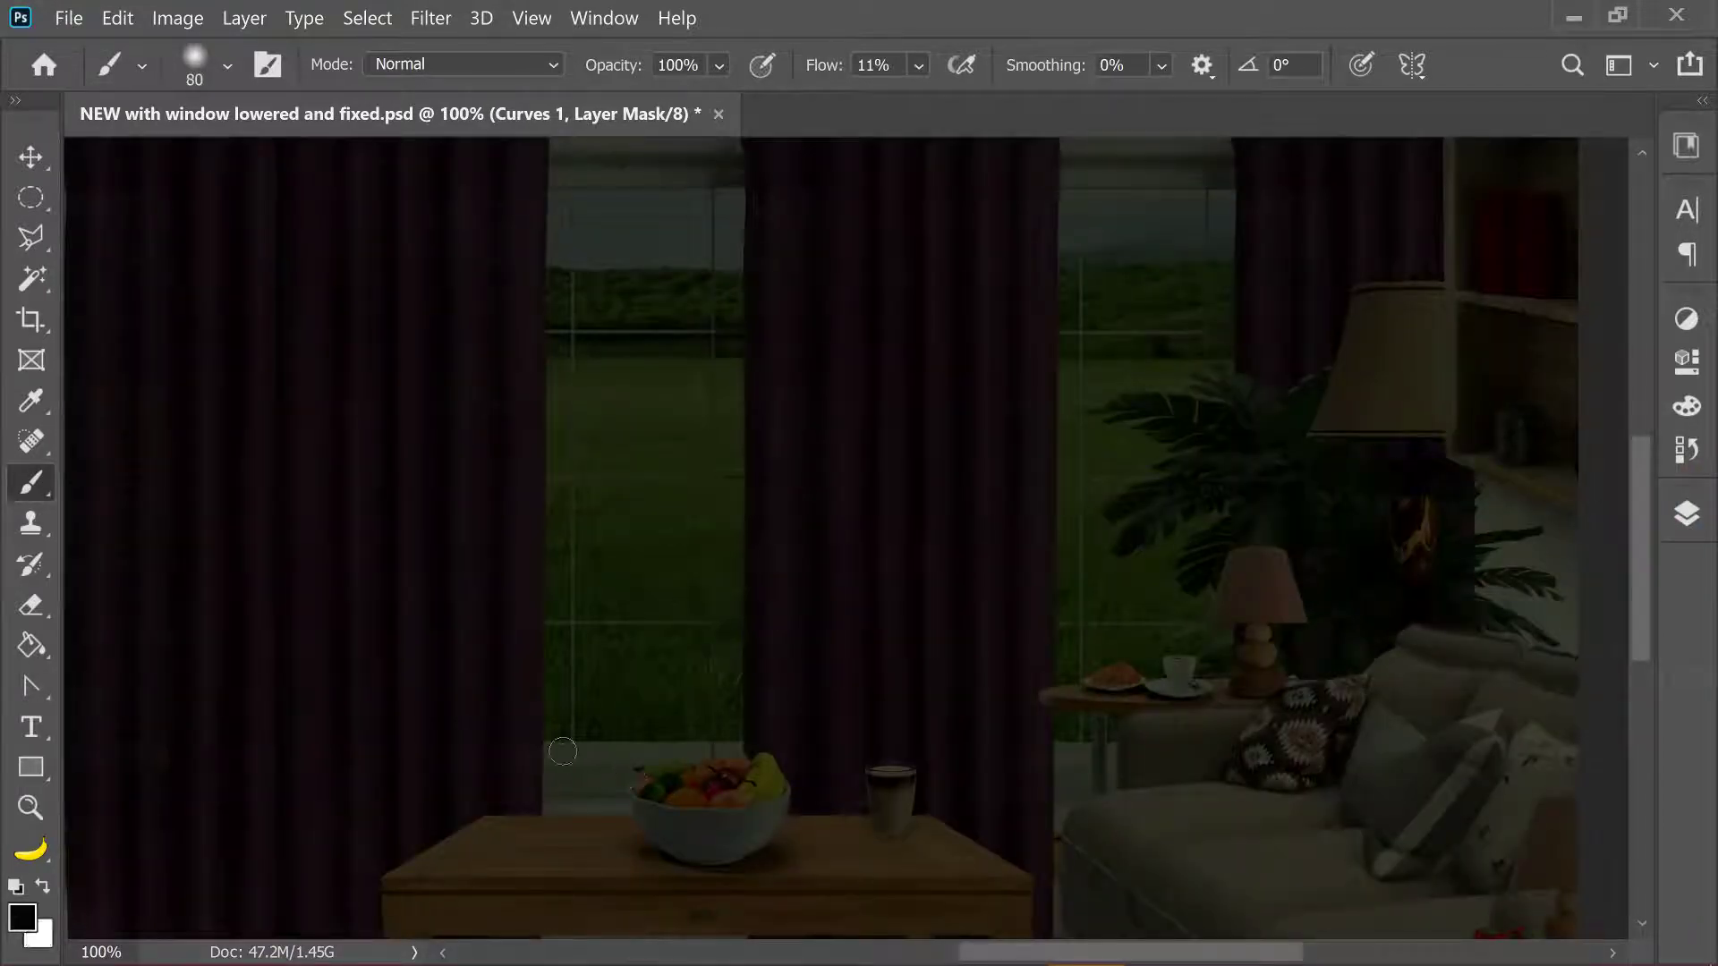
pyautogui.moveTo(724, 747); pyautogui.dragTo(729, 751)
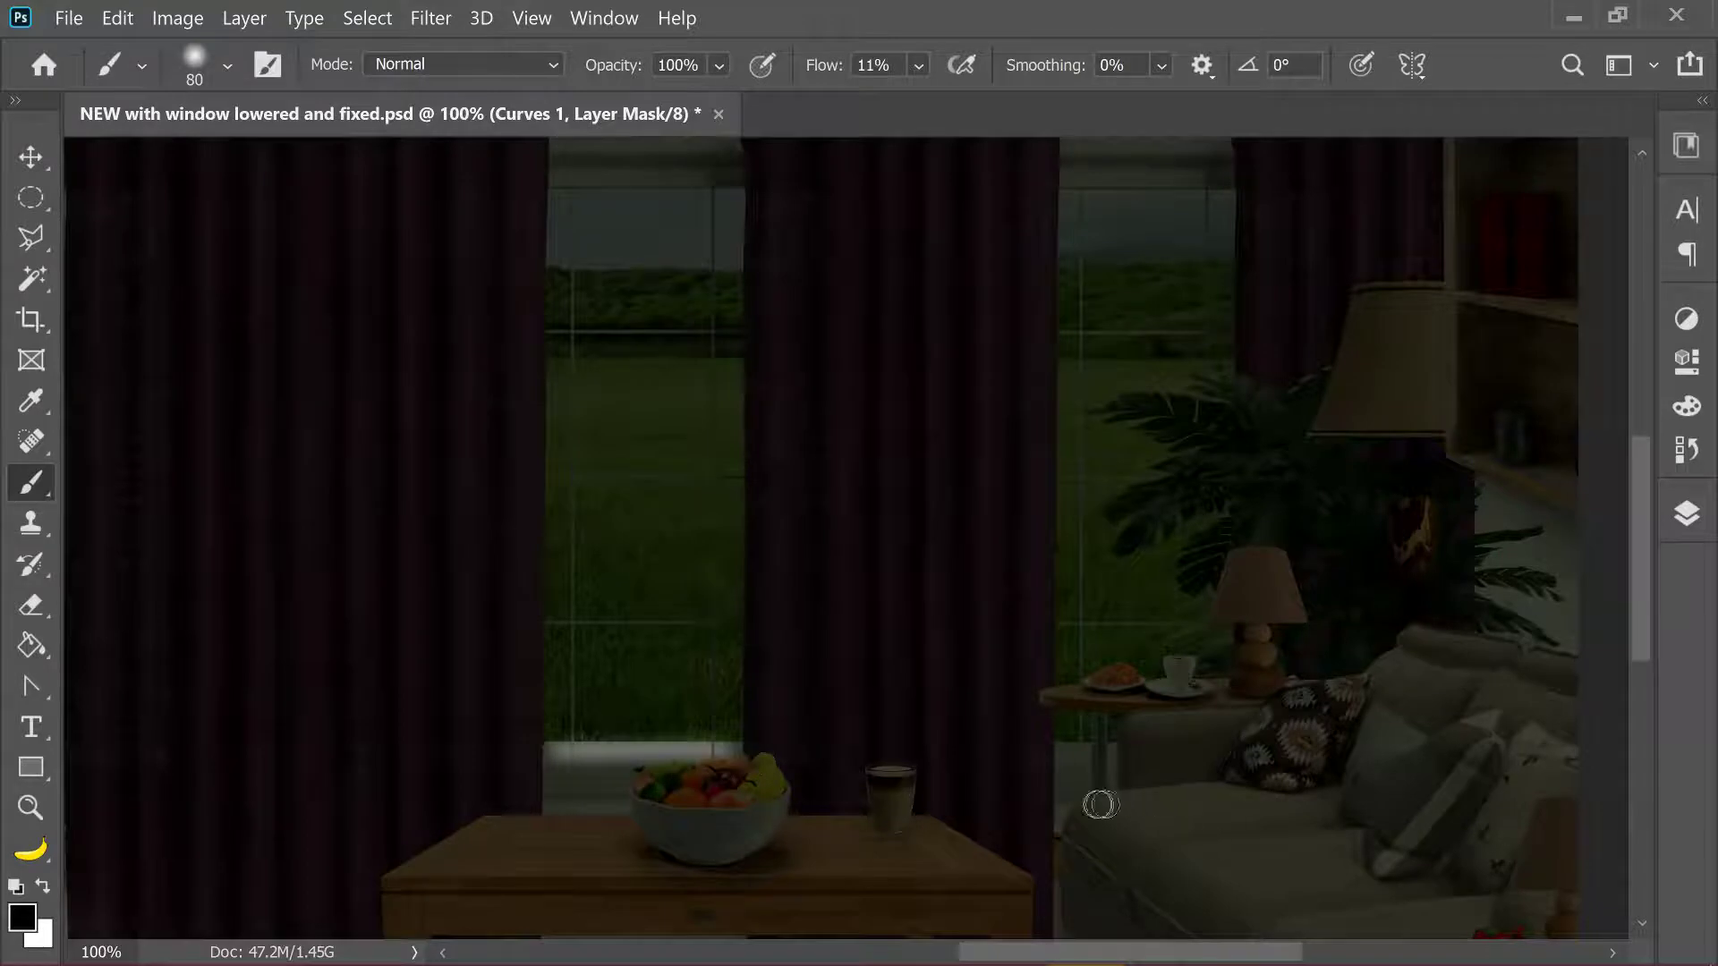
pyautogui.moveTo(1069, 754); pyautogui.dragTo(1067, 753)
# At 200% zoom and 8% flow, lighten the side table edge toward the saucer with a 30 px brush.
pyautogui.press('[')
pyautogui.press('[')
pyautogui.press('[')
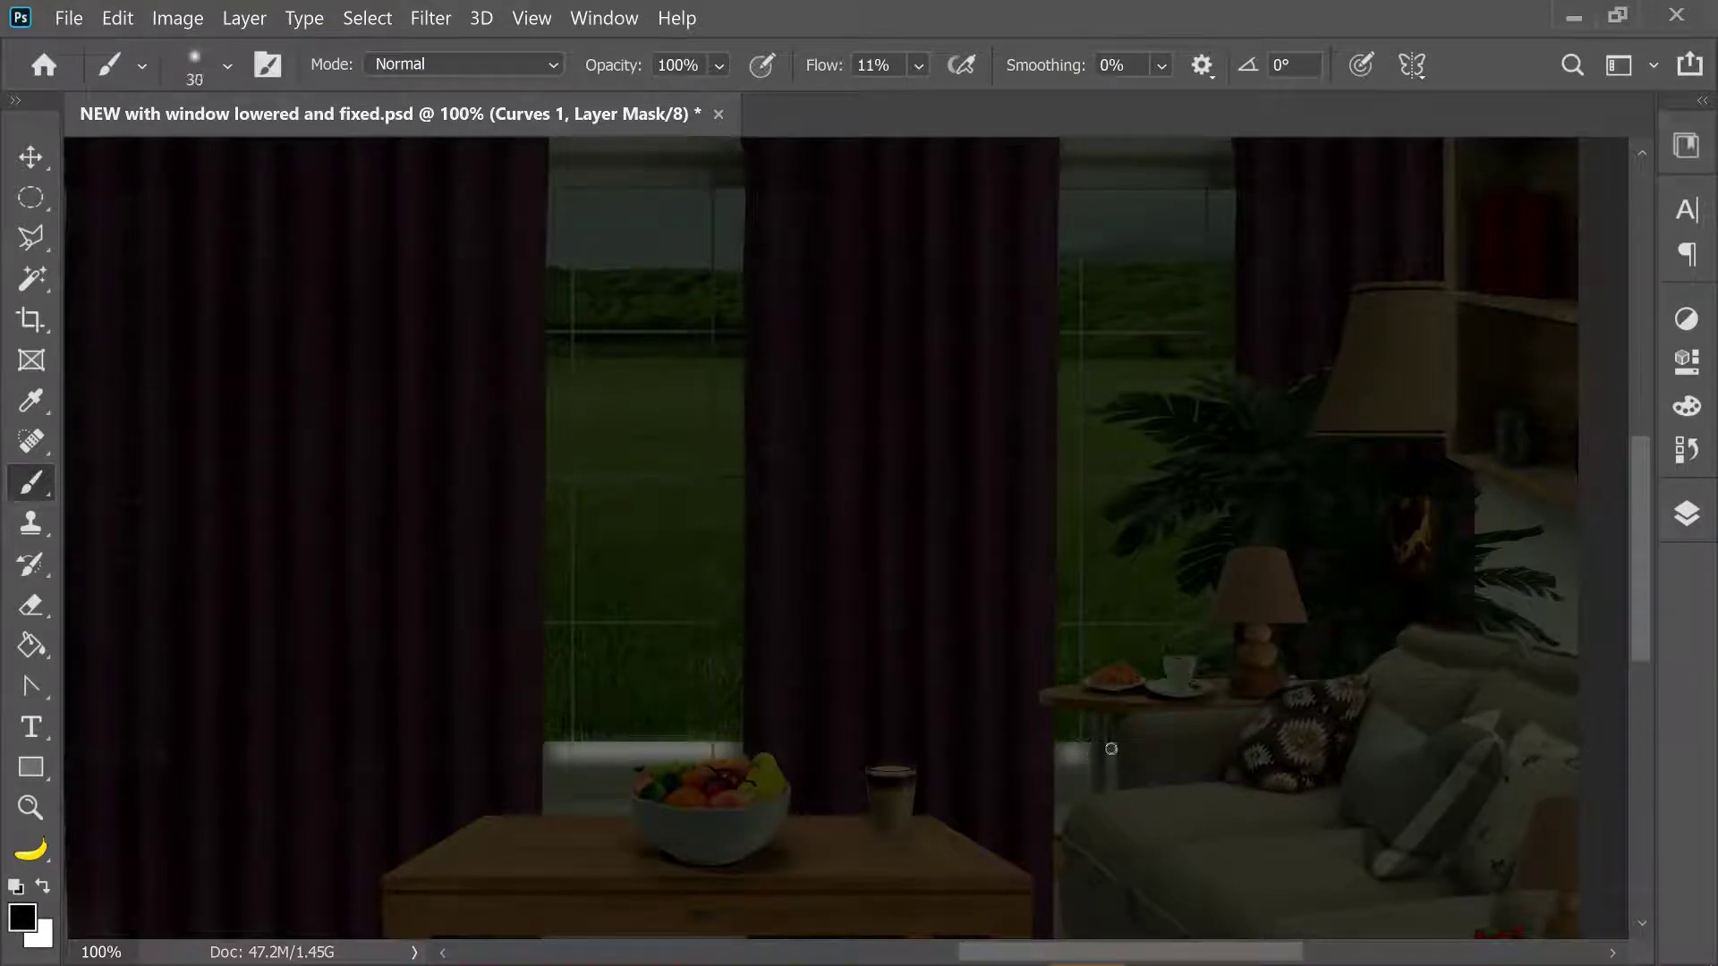
pyautogui.hotkey('ctrl', '+')
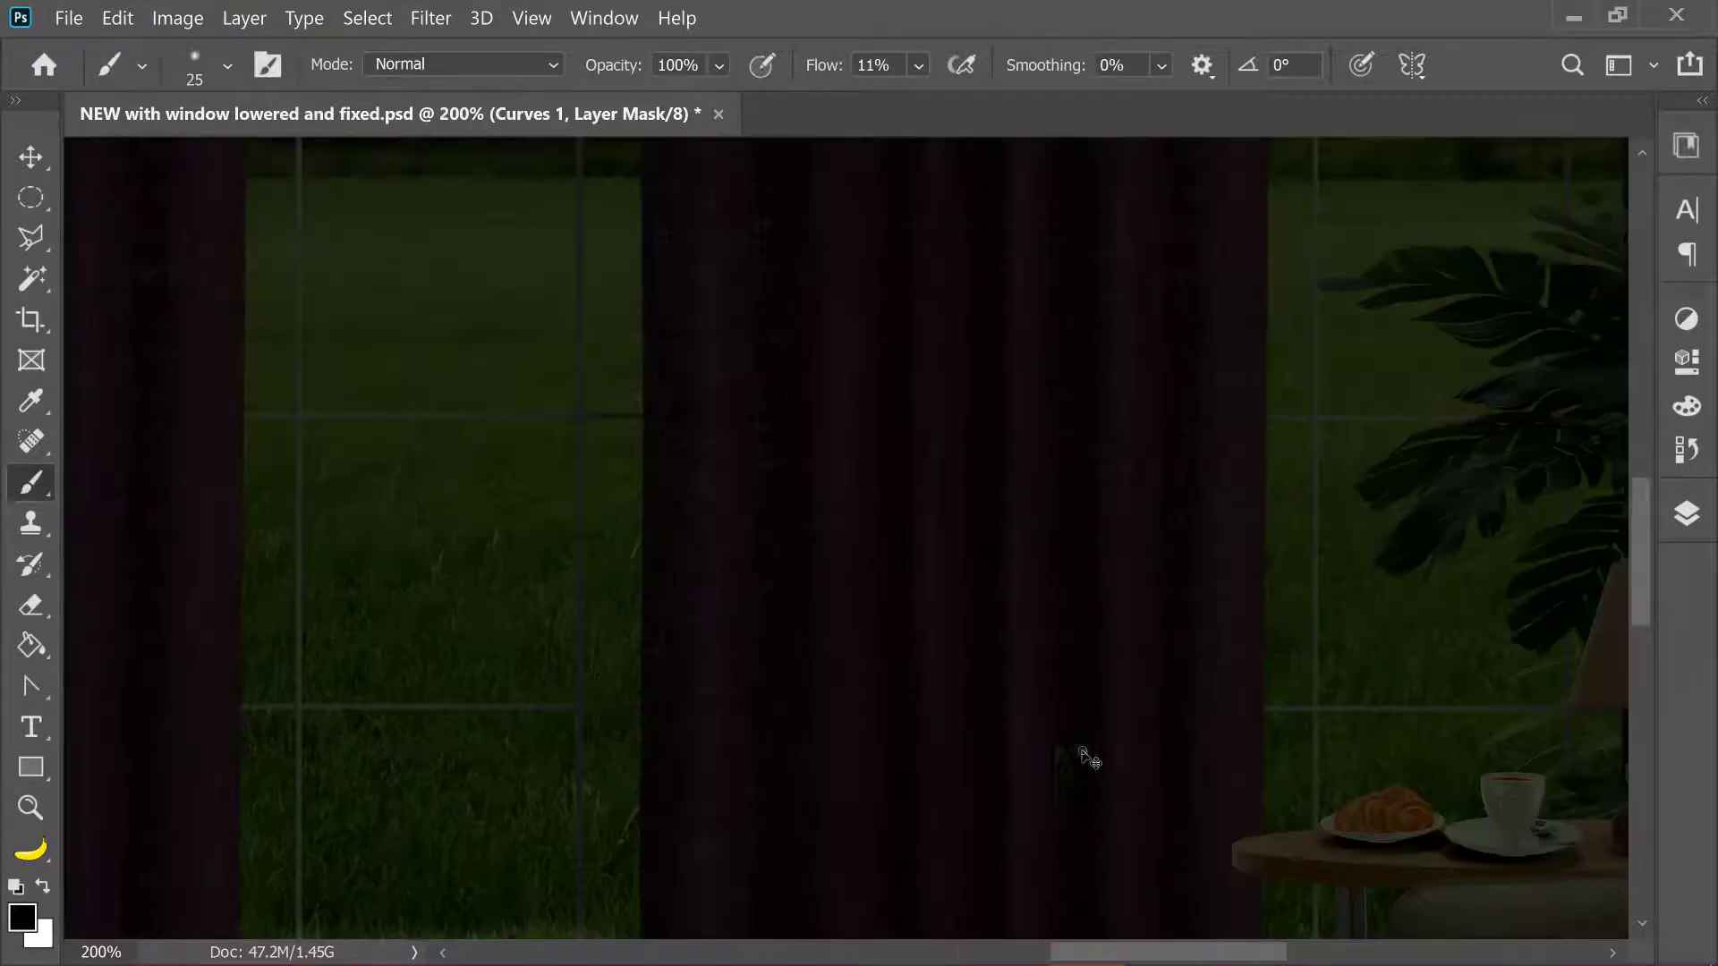
pyautogui.moveTo(1166, 846); pyautogui.dragTo(1113, 691)
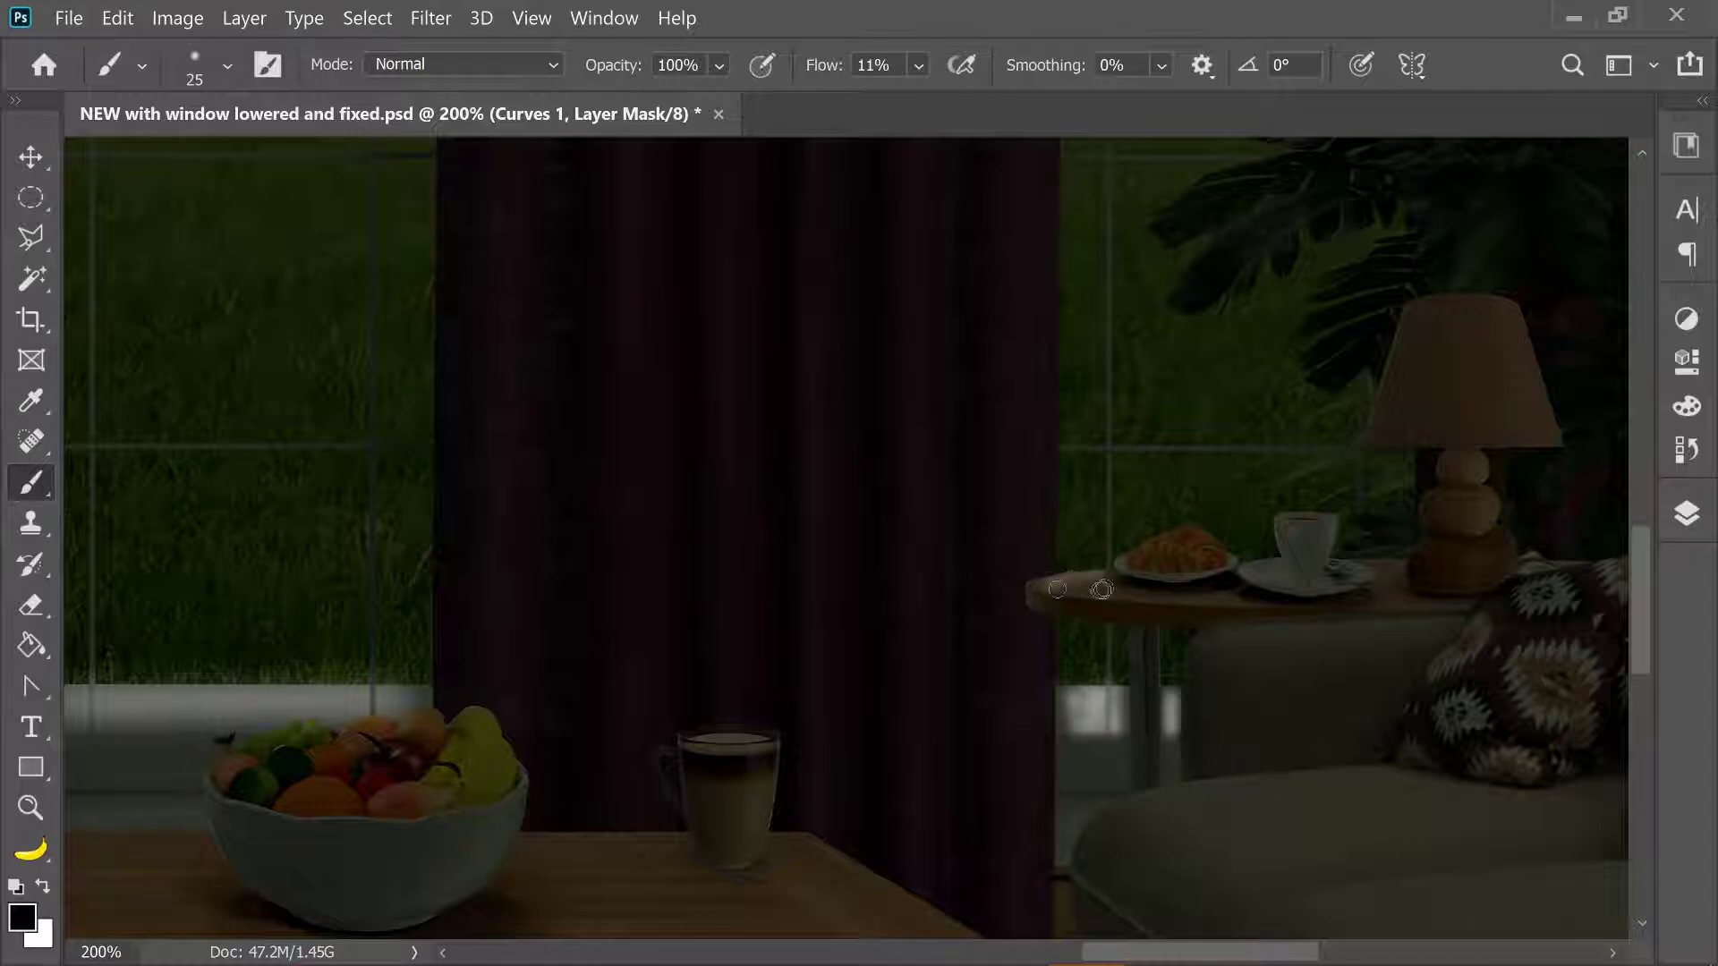
pyautogui.press('x')
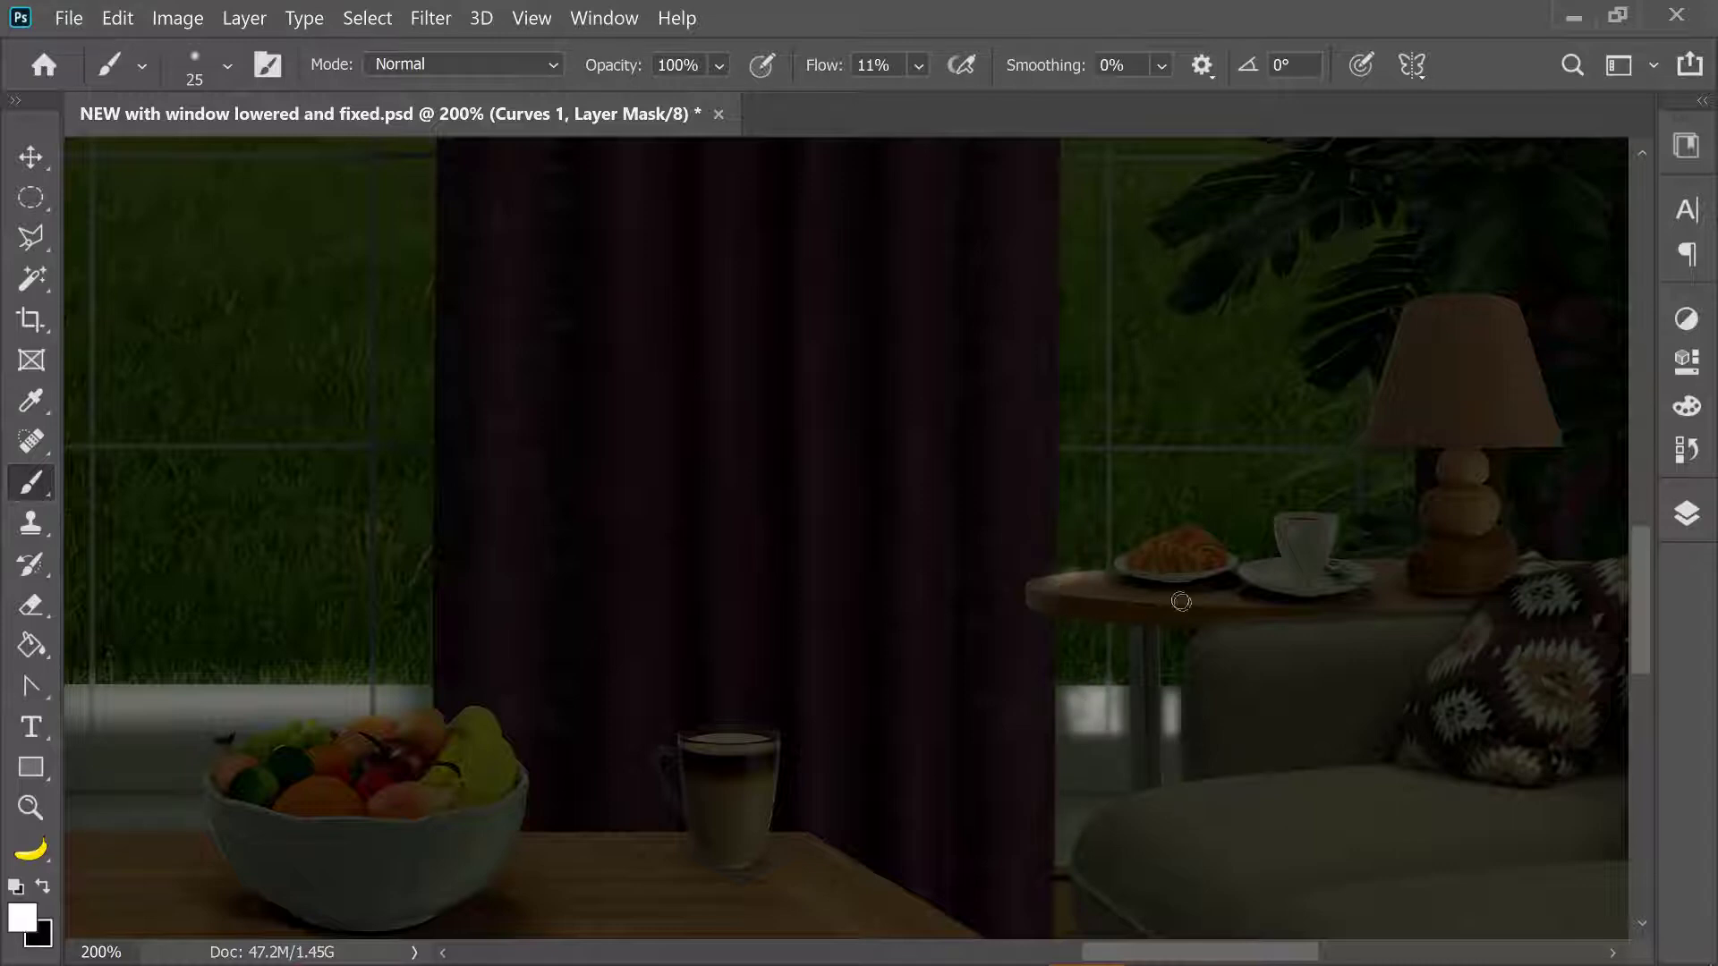
pyautogui.press('x')
pyautogui.click(918, 66)
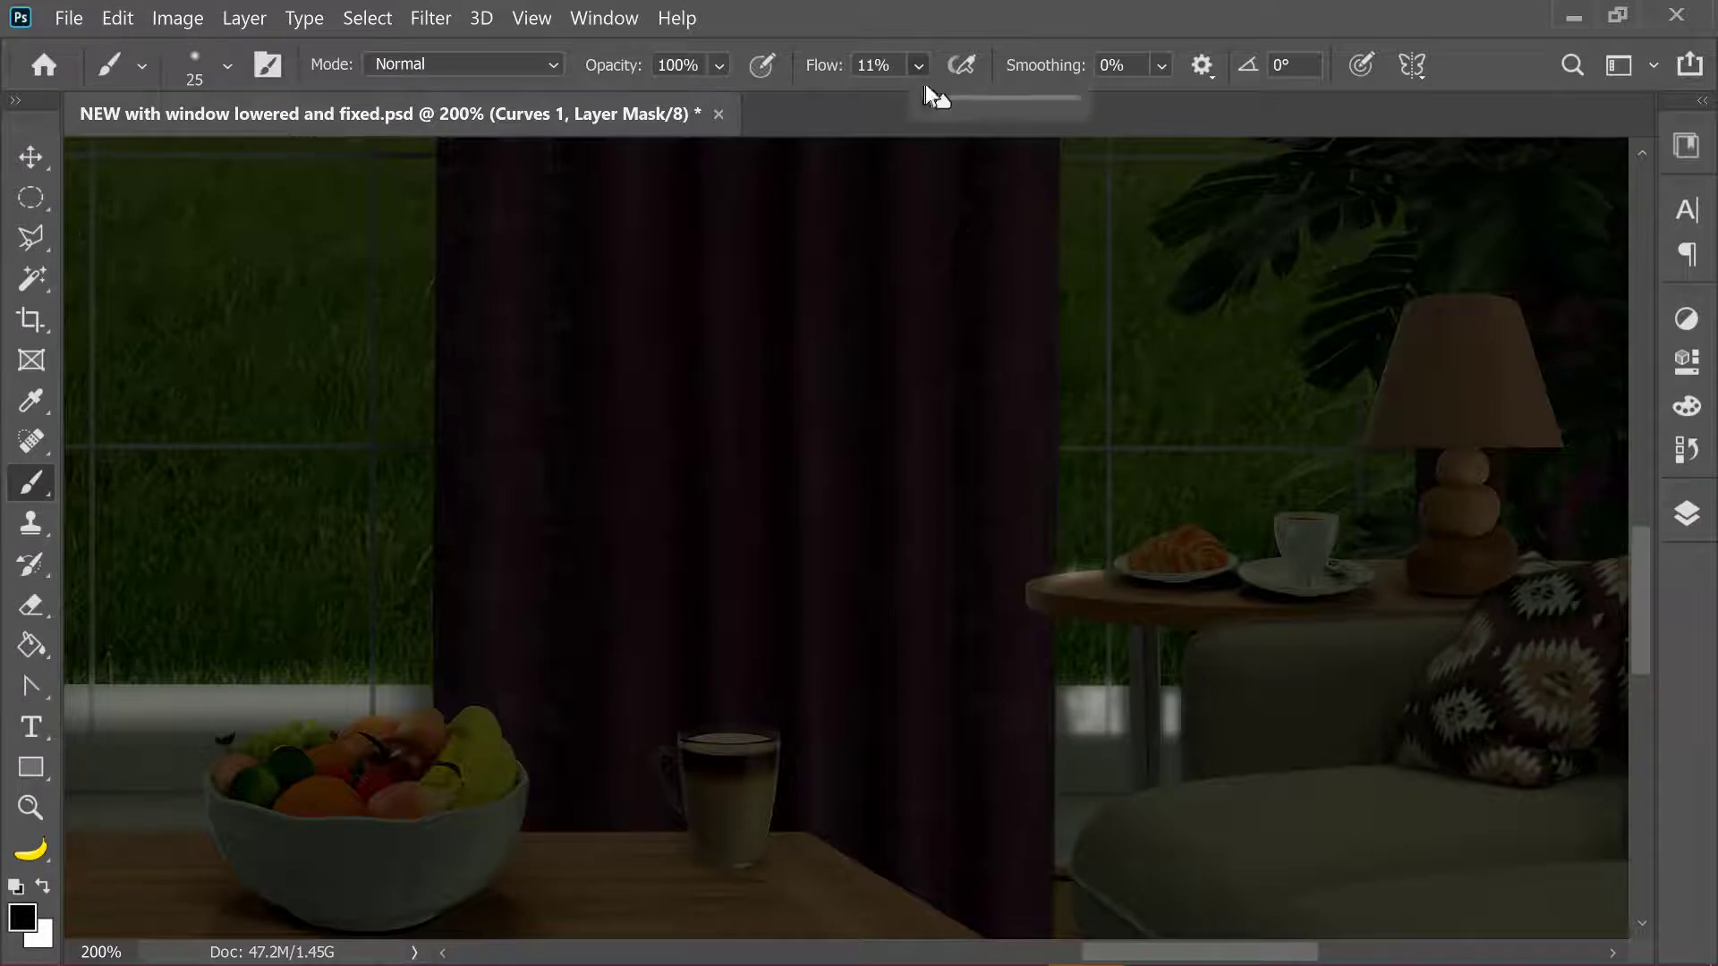
pyautogui.click(1149, 538)
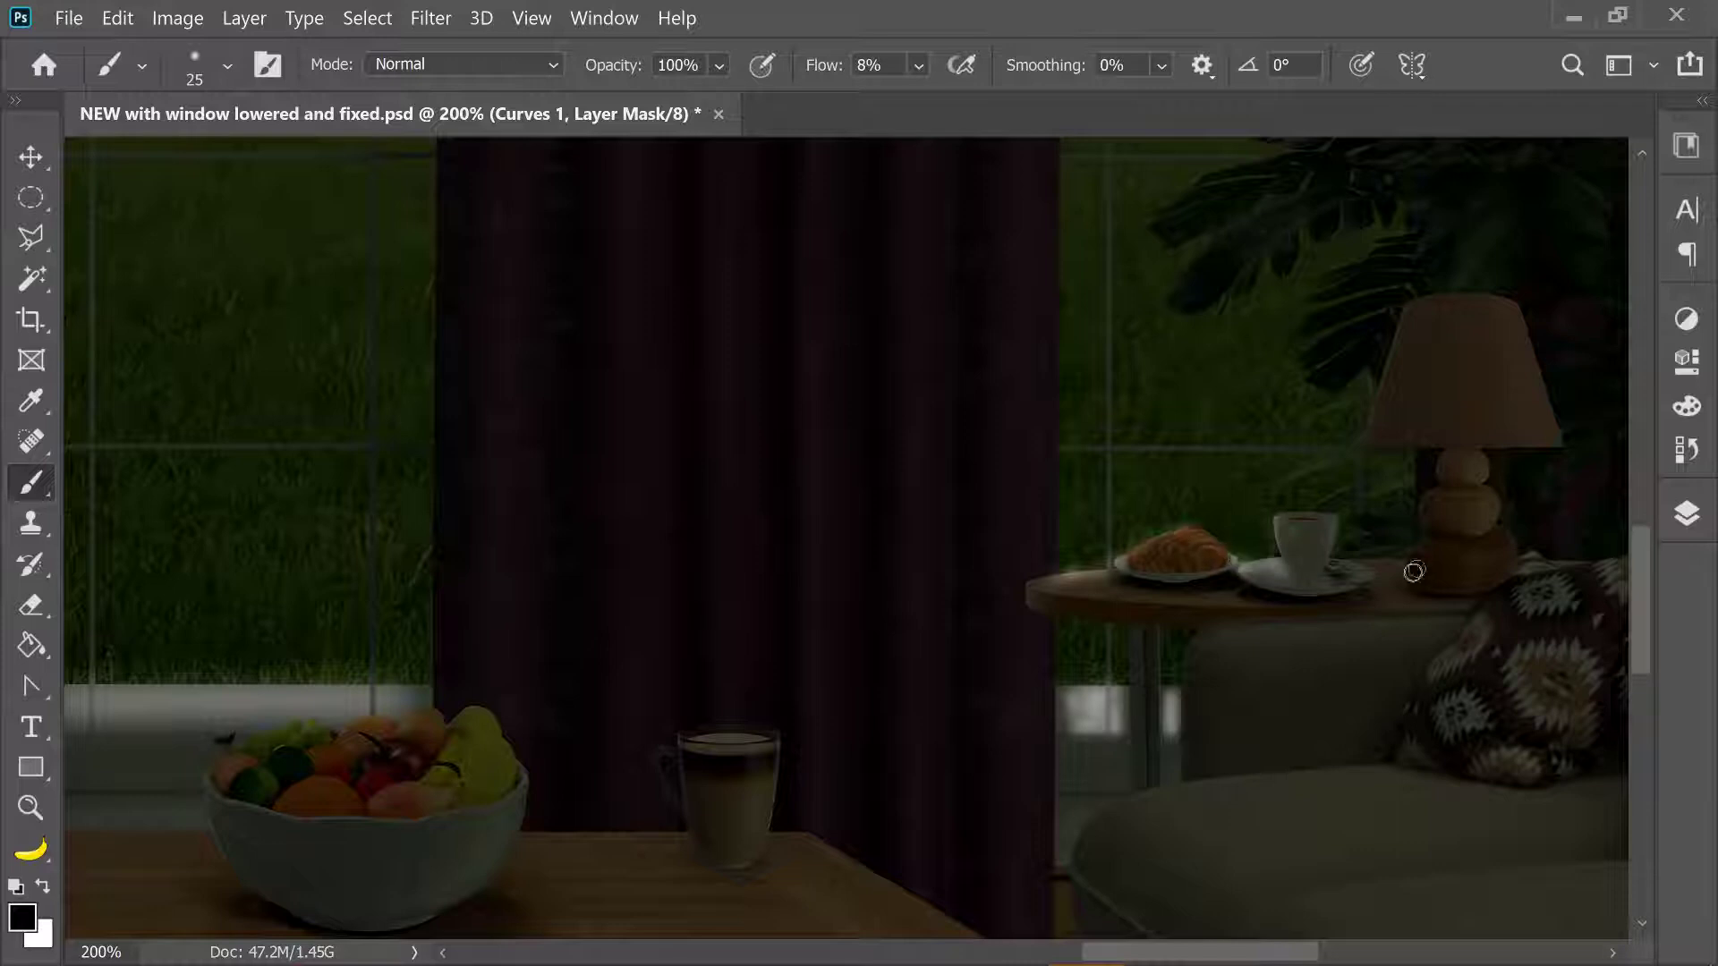
pyautogui.moveTo(1408, 568)
pyautogui.mouseDown()
pyautogui.moveTo(1339, 561)
pyautogui.moveTo(1312, 610)
pyautogui.mouseUp()
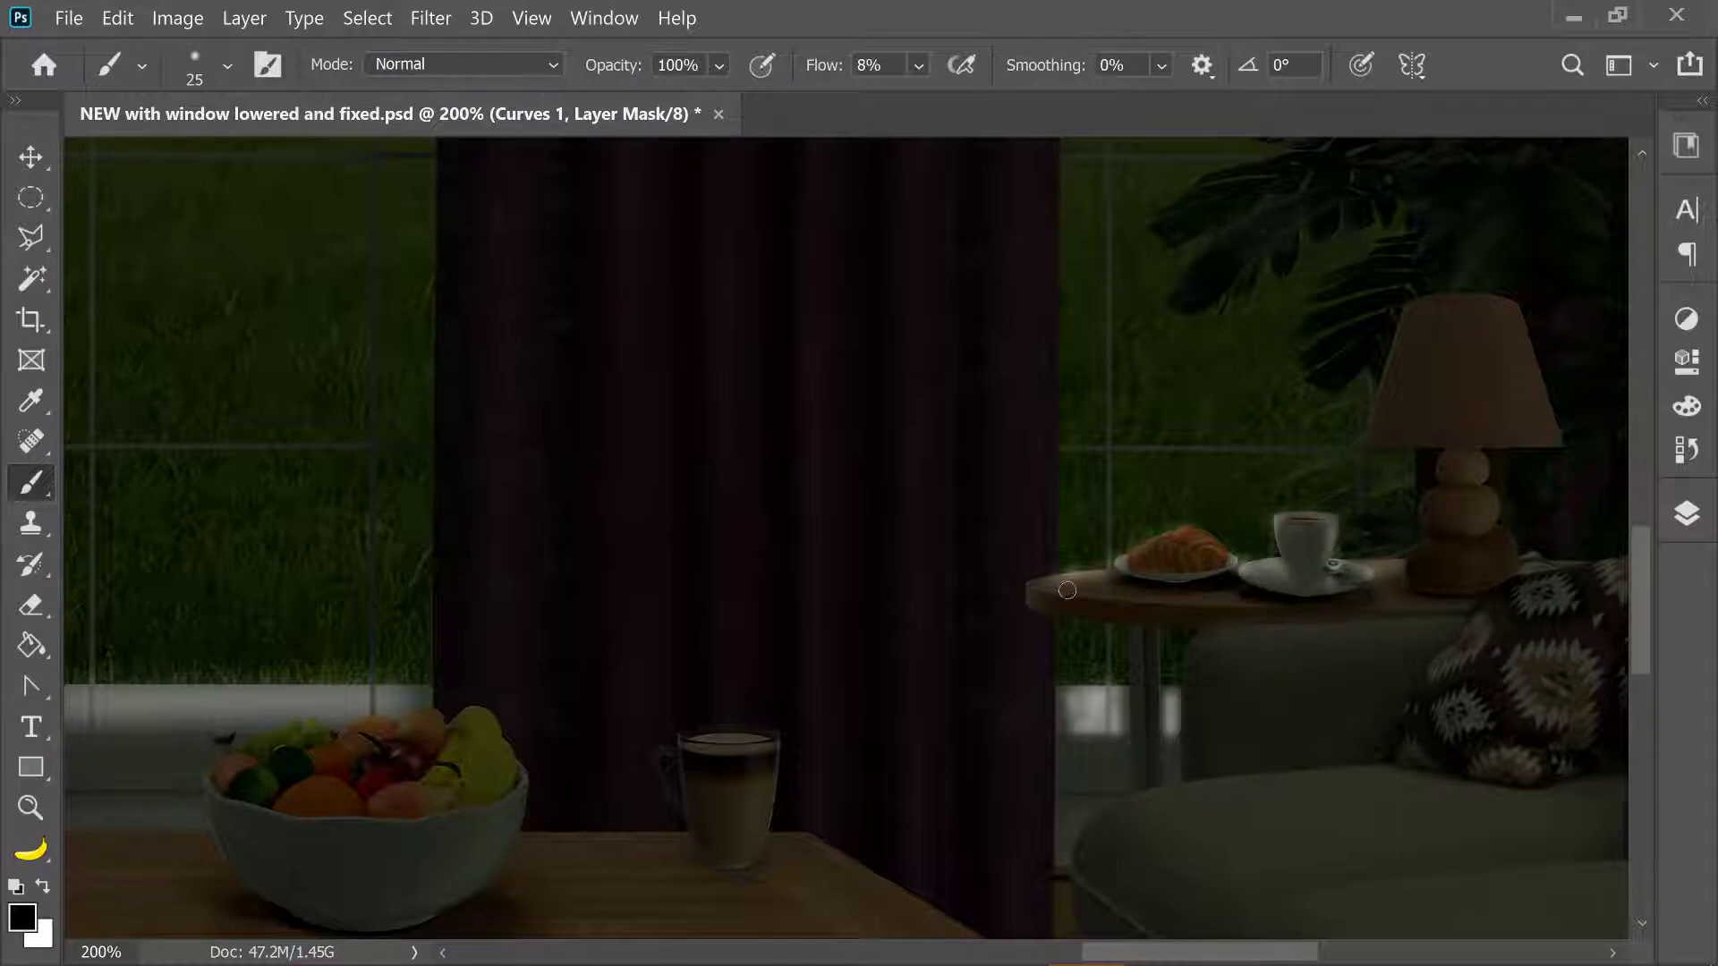
# Check the brush size and hardness settings while panning over the tabletop.
pyautogui.press('x')
pyautogui.click(229, 68)
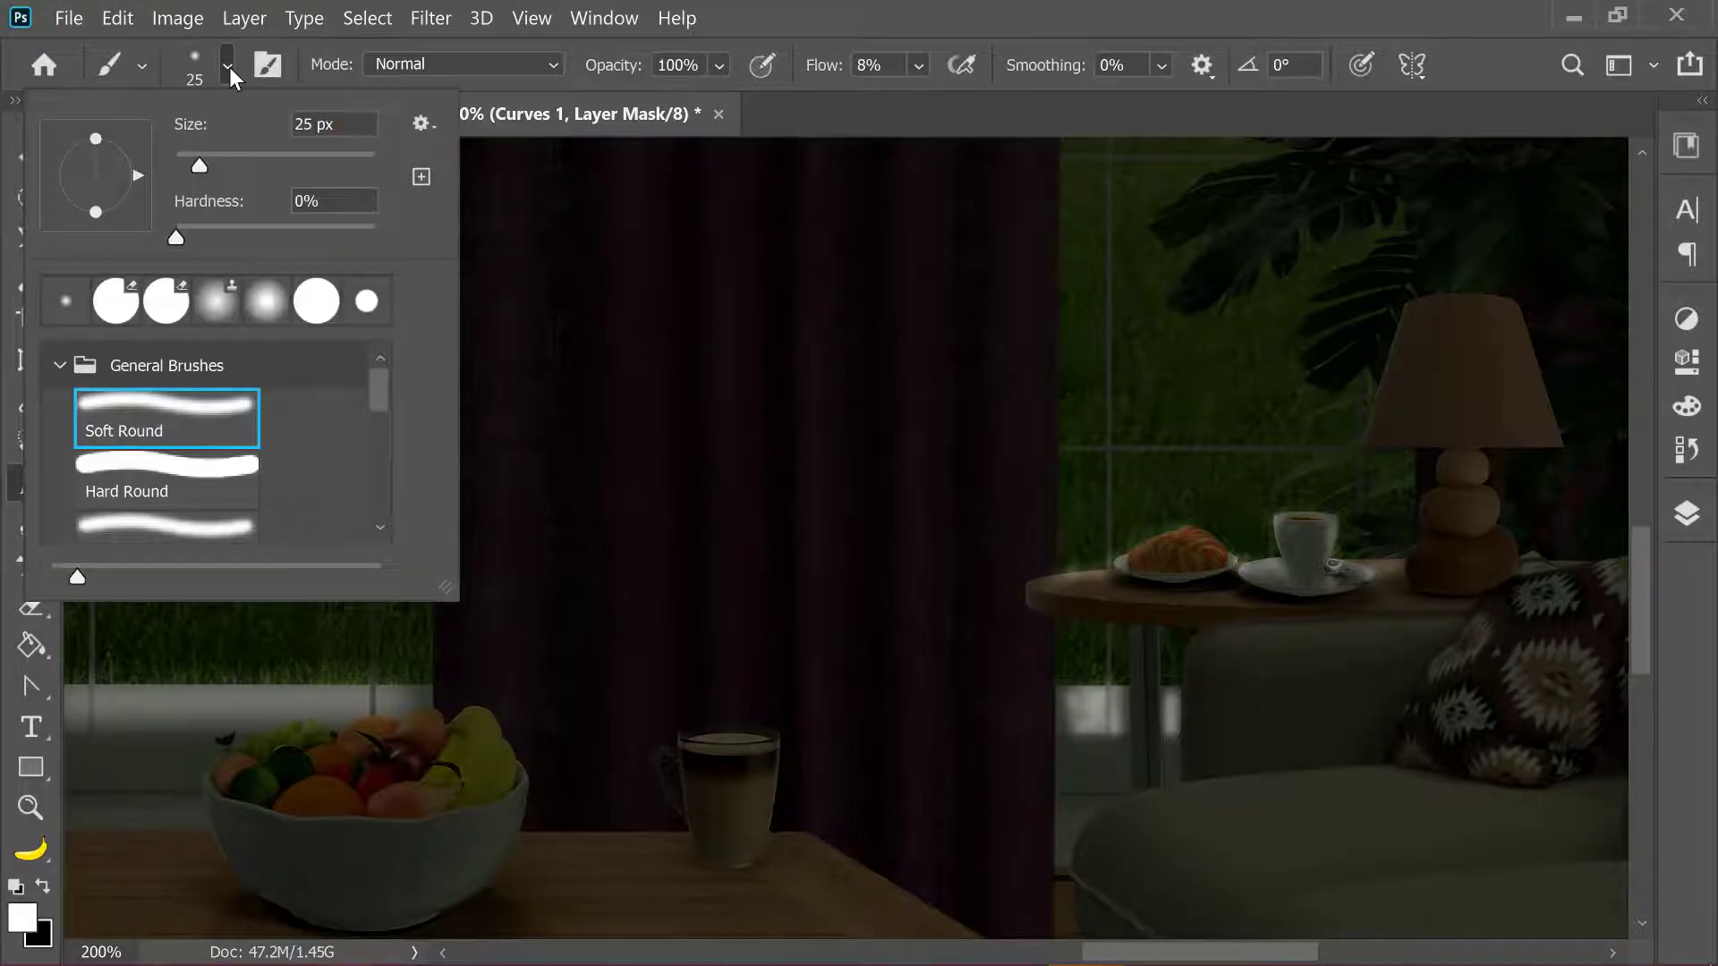
pyautogui.scroll(1, 1047, 594)
pyautogui.scroll(5, 1029, 506)
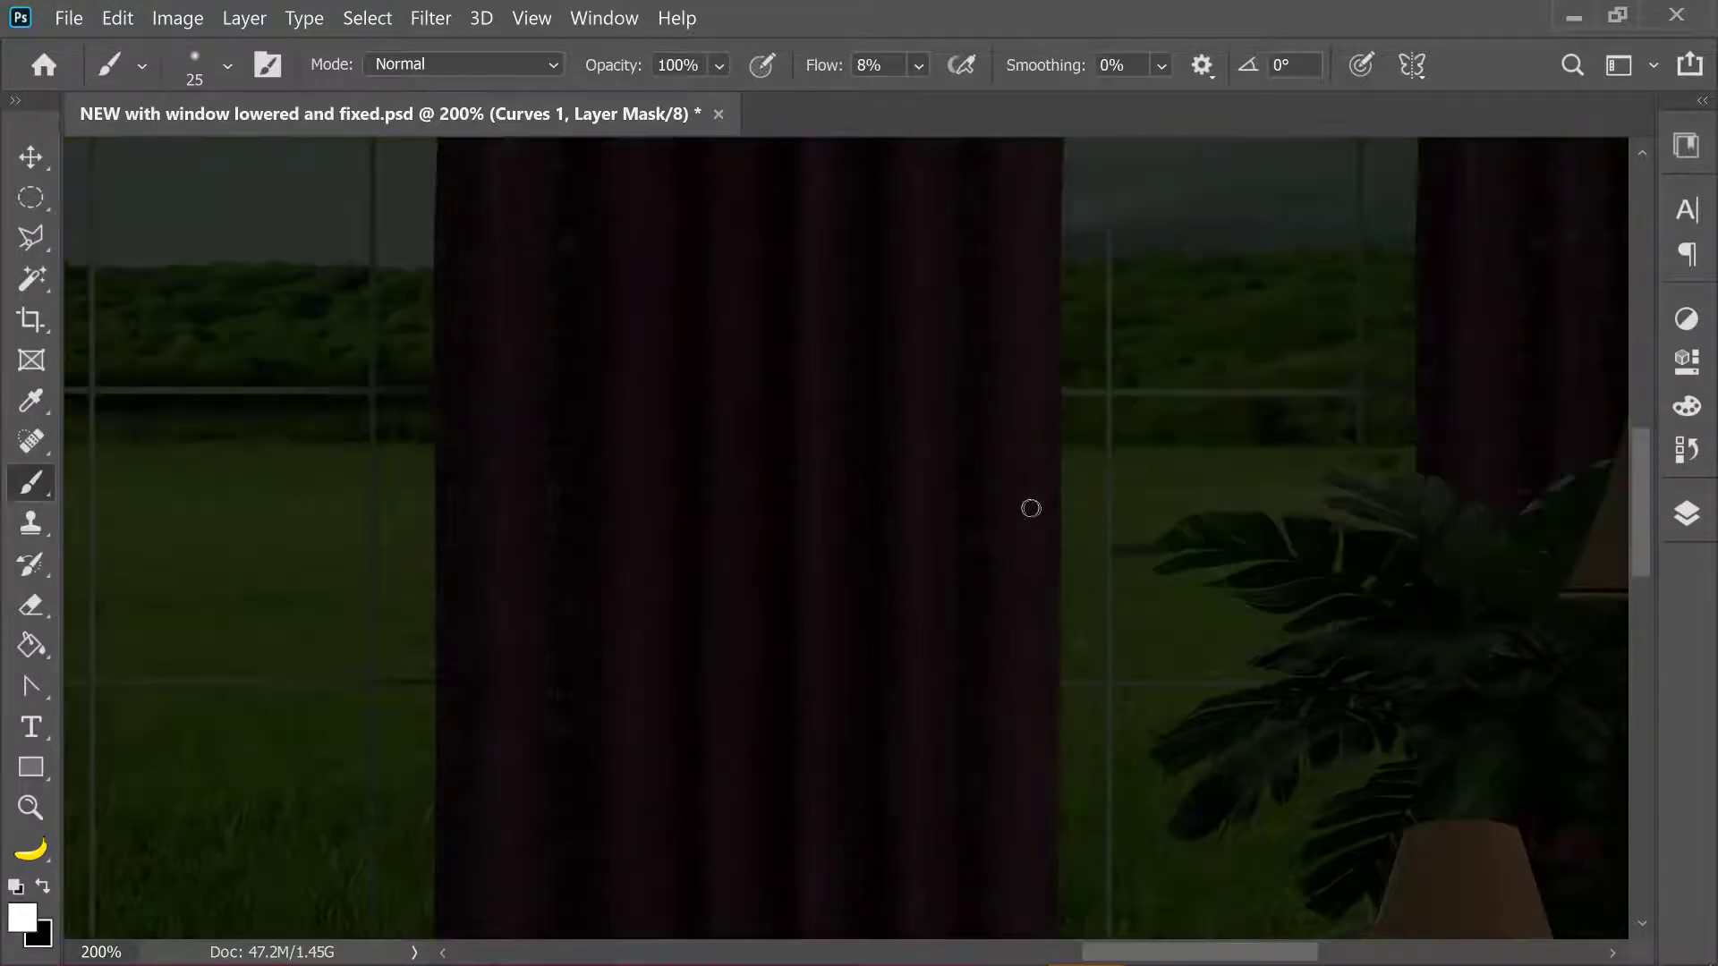
pyautogui.scroll(3, 1057, 476)
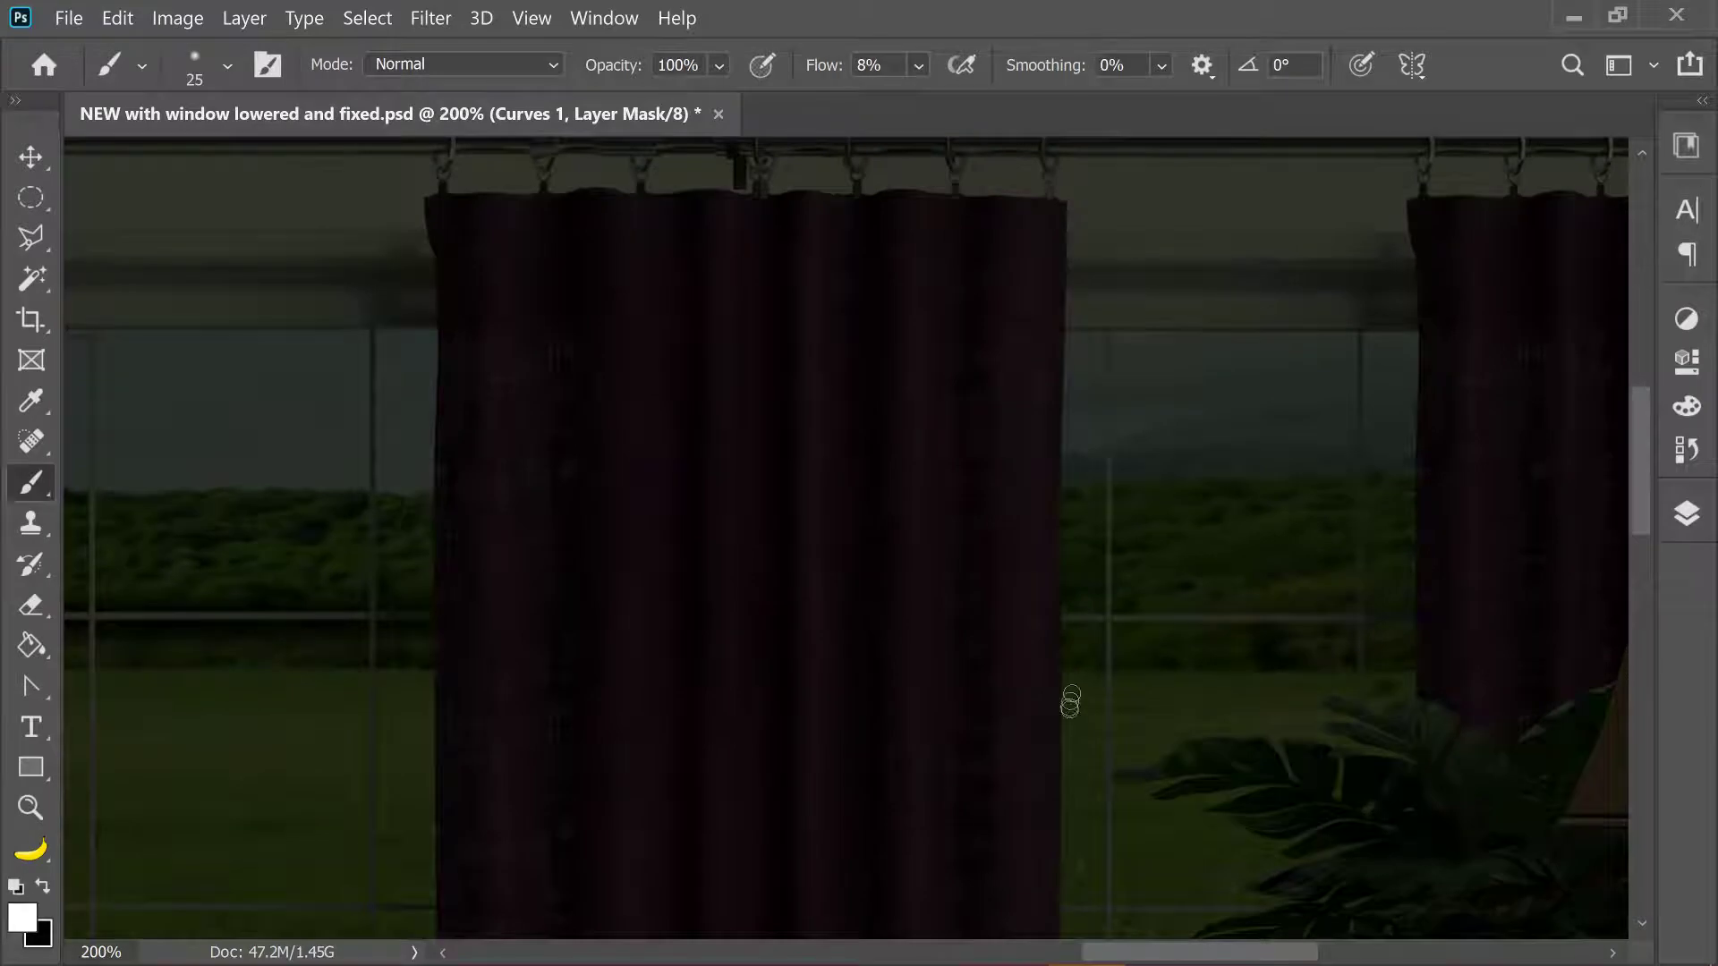
pyautogui.scroll(-5, 1070, 702)
# Lightly paint the mask in white over the window beside the curtain.
pyautogui.press('x')
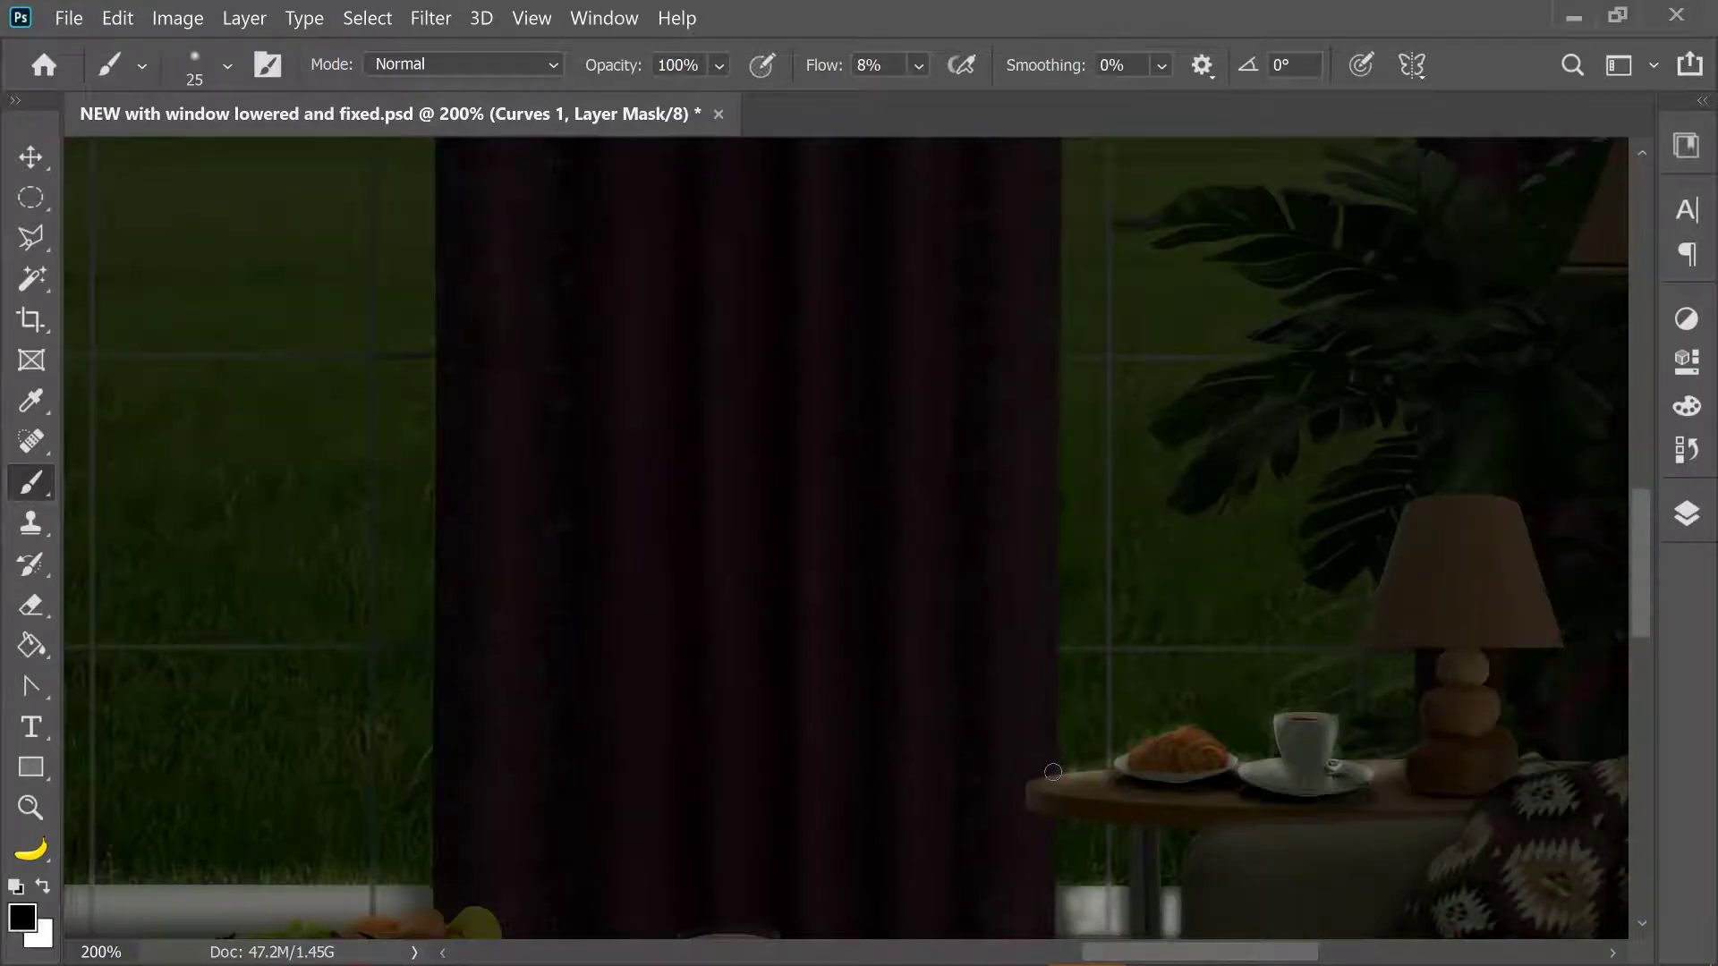
pyautogui.scroll(4, 1052, 626)
pyautogui.scroll(1, 1054, 445)
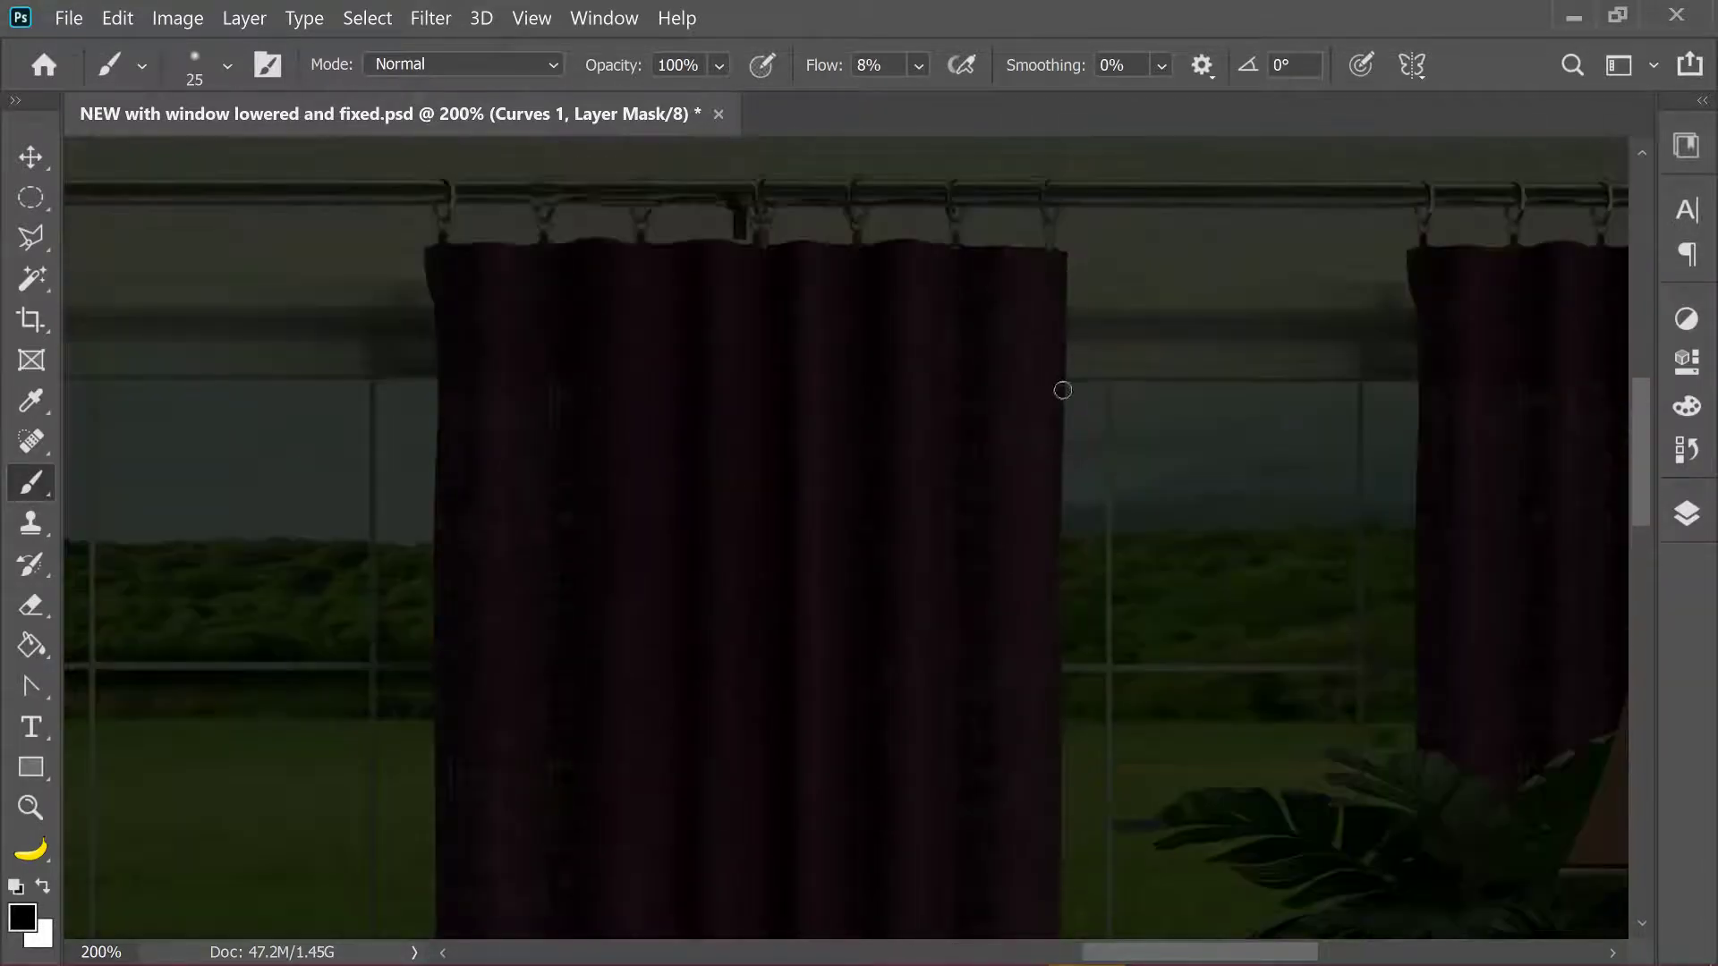
pyautogui.scroll(-4, 1056, 503)
pyautogui.scroll(-1, 1063, 507)
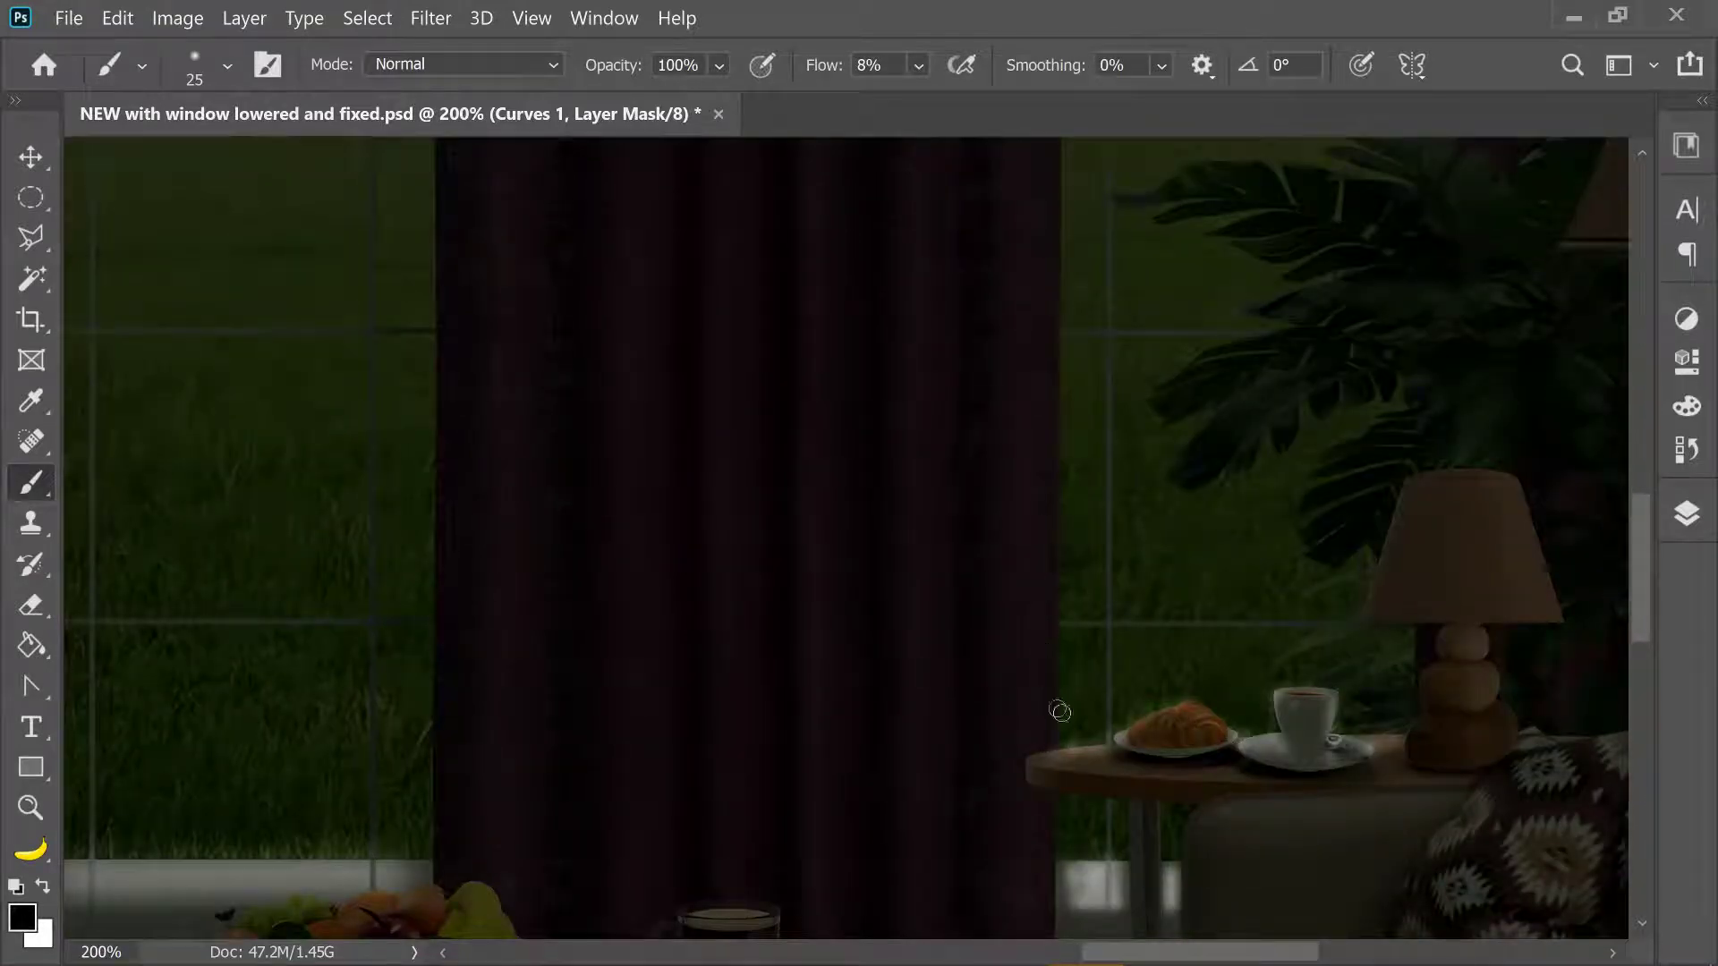
pyautogui.press('x')
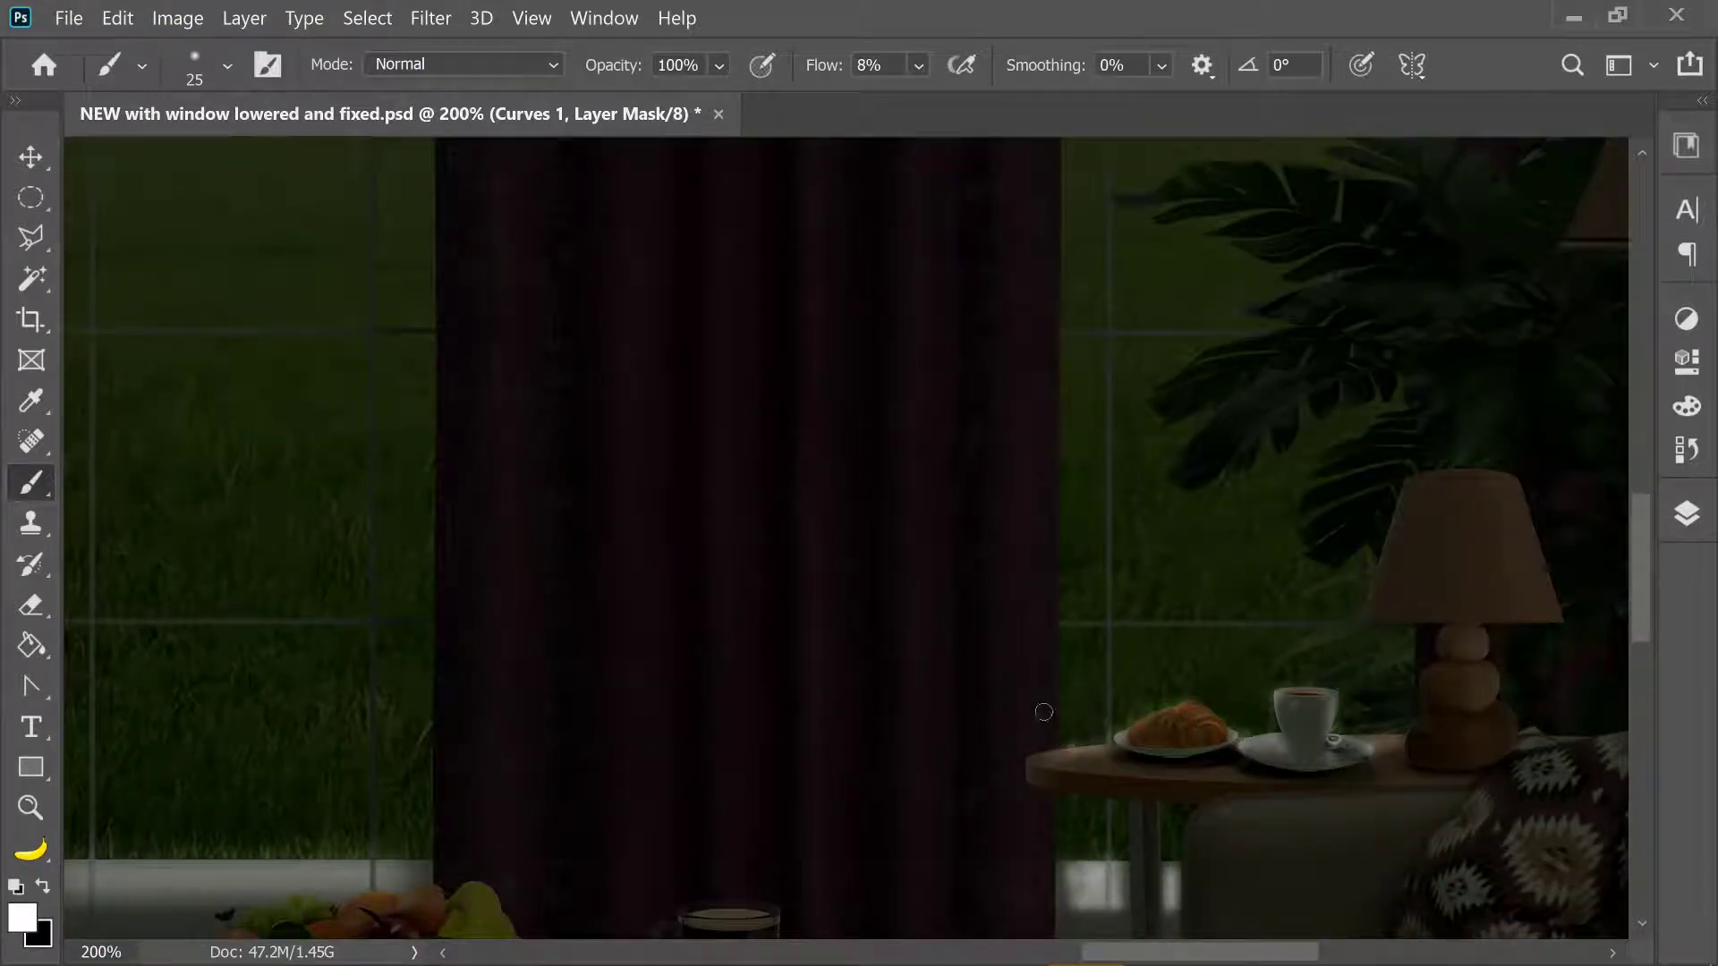
pyautogui.scroll(-2, 1064, 806)
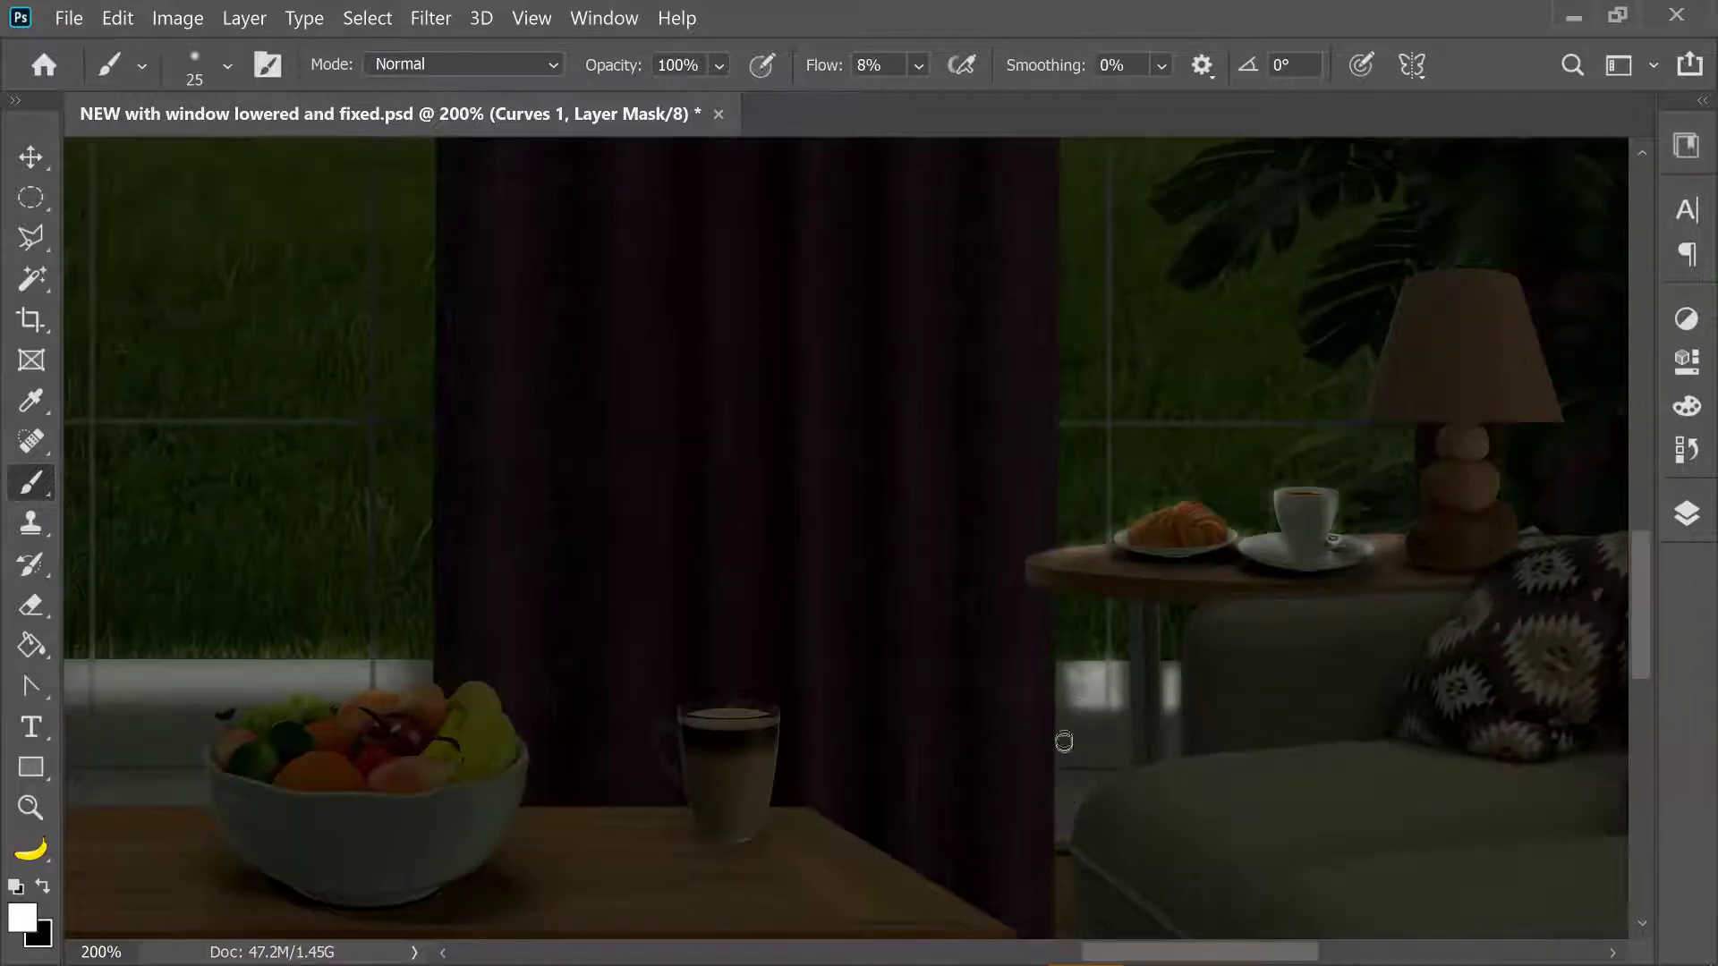
pyautogui.moveTo(1086, 680); pyautogui.dragTo(1107, 698)
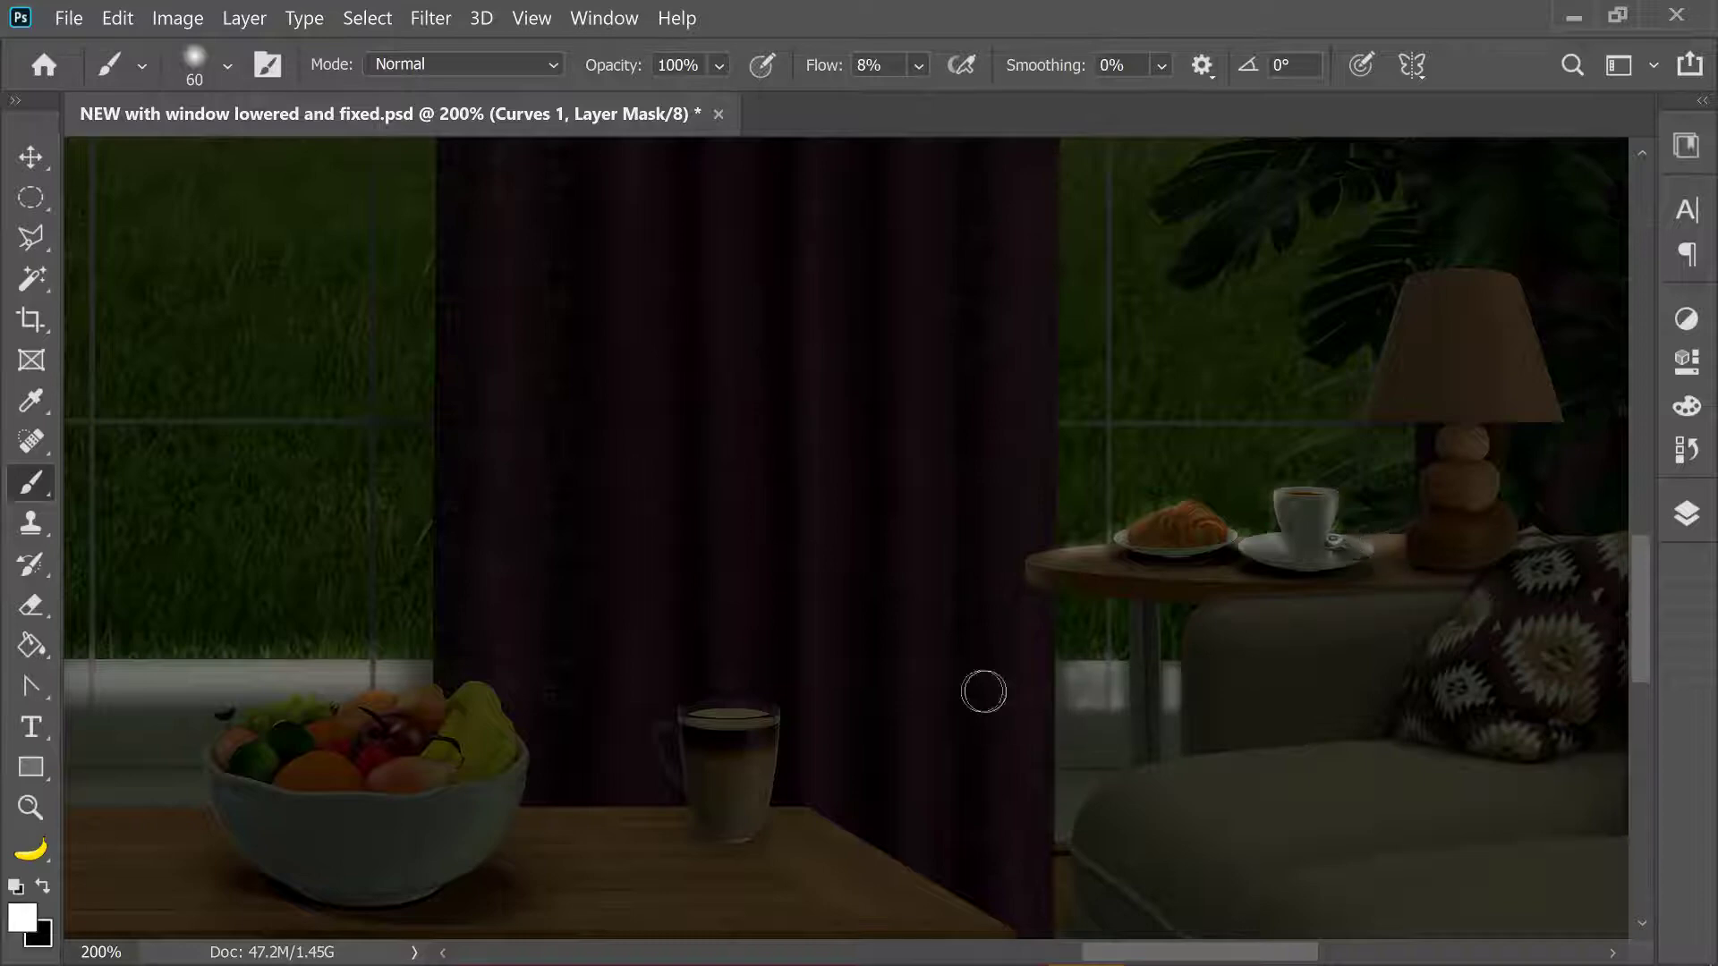
# Brighten the tabletop between the fruit bowl and left curtain, undoing one stroke, then lower the flow.
pyautogui.scroll(-1, 421, 639)
pyautogui.scroll(-1, 422, 640)
pyautogui.hscroll(-6, 337, 667)
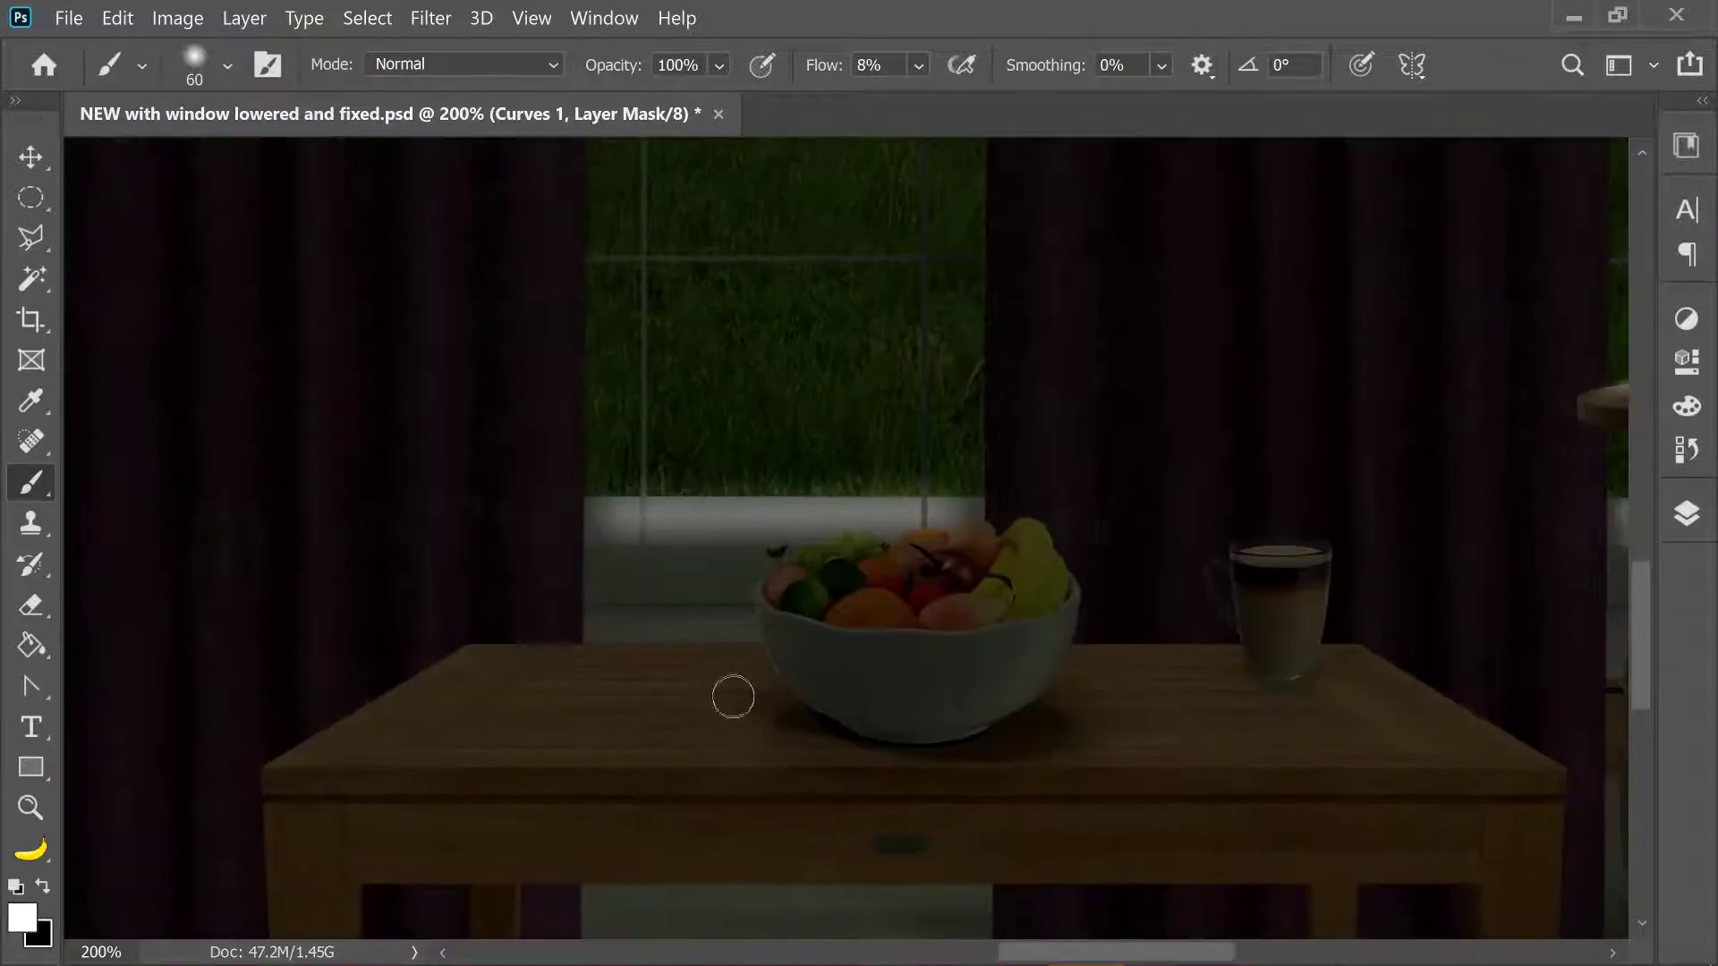
pyautogui.press('x')
pyautogui.moveTo(592, 644); pyautogui.dragTo(572, 664)
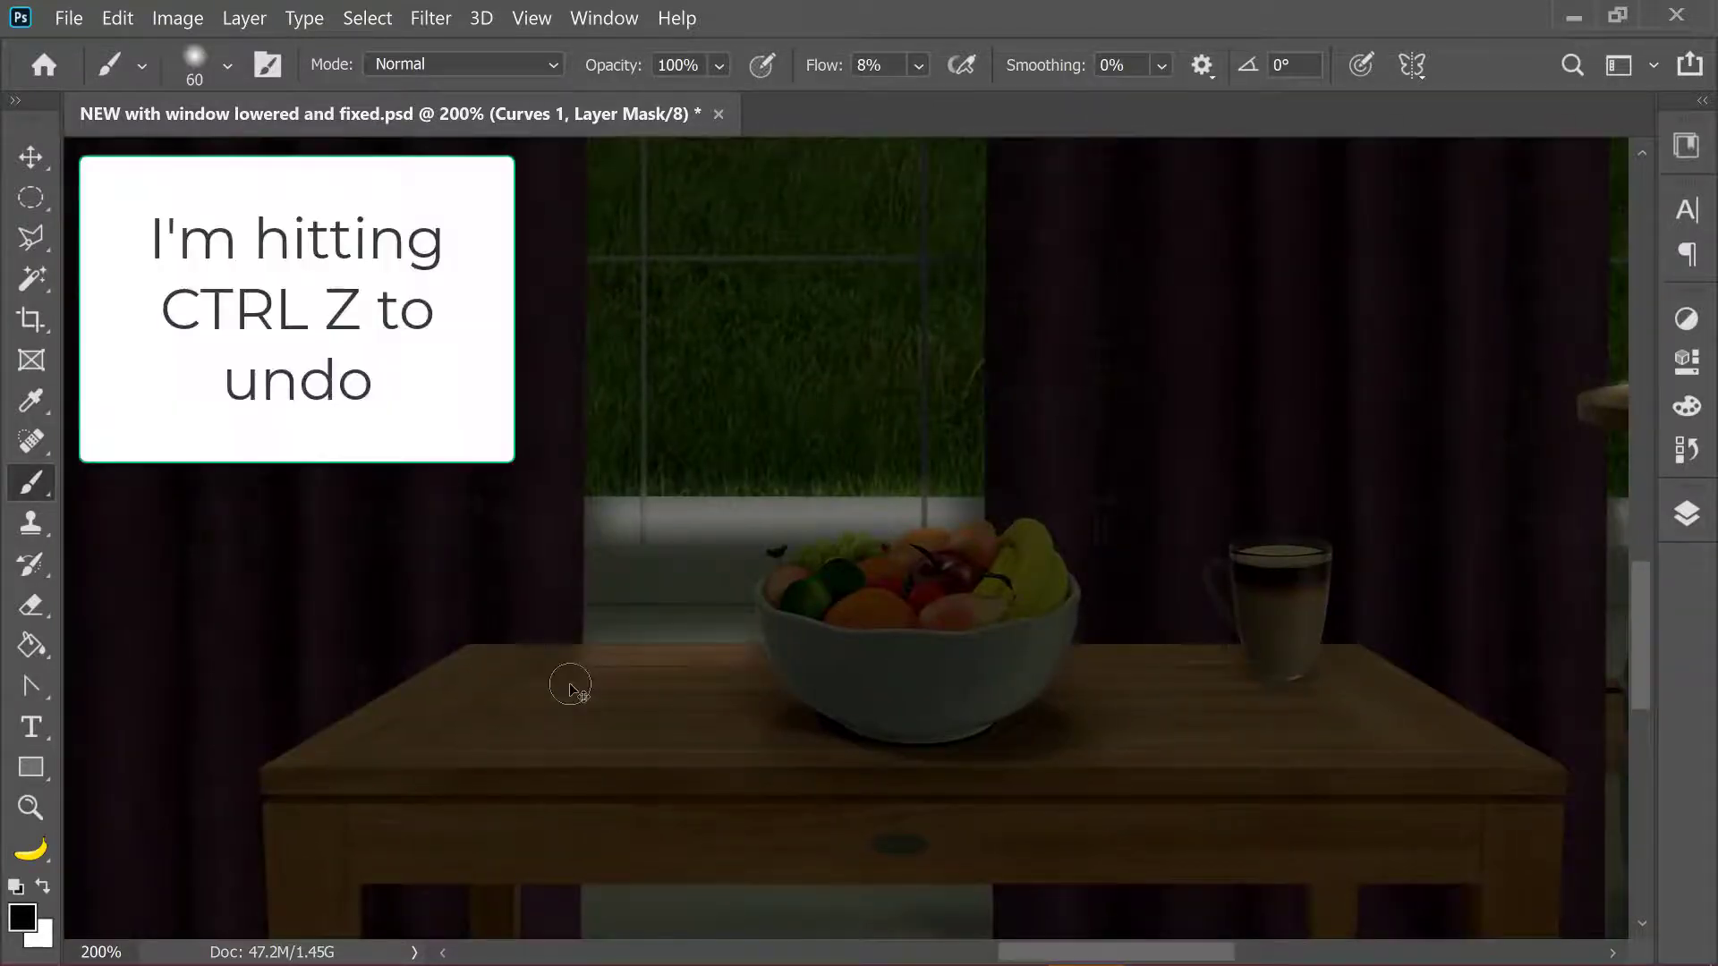
pyautogui.hotkey('ctrl', 'z')
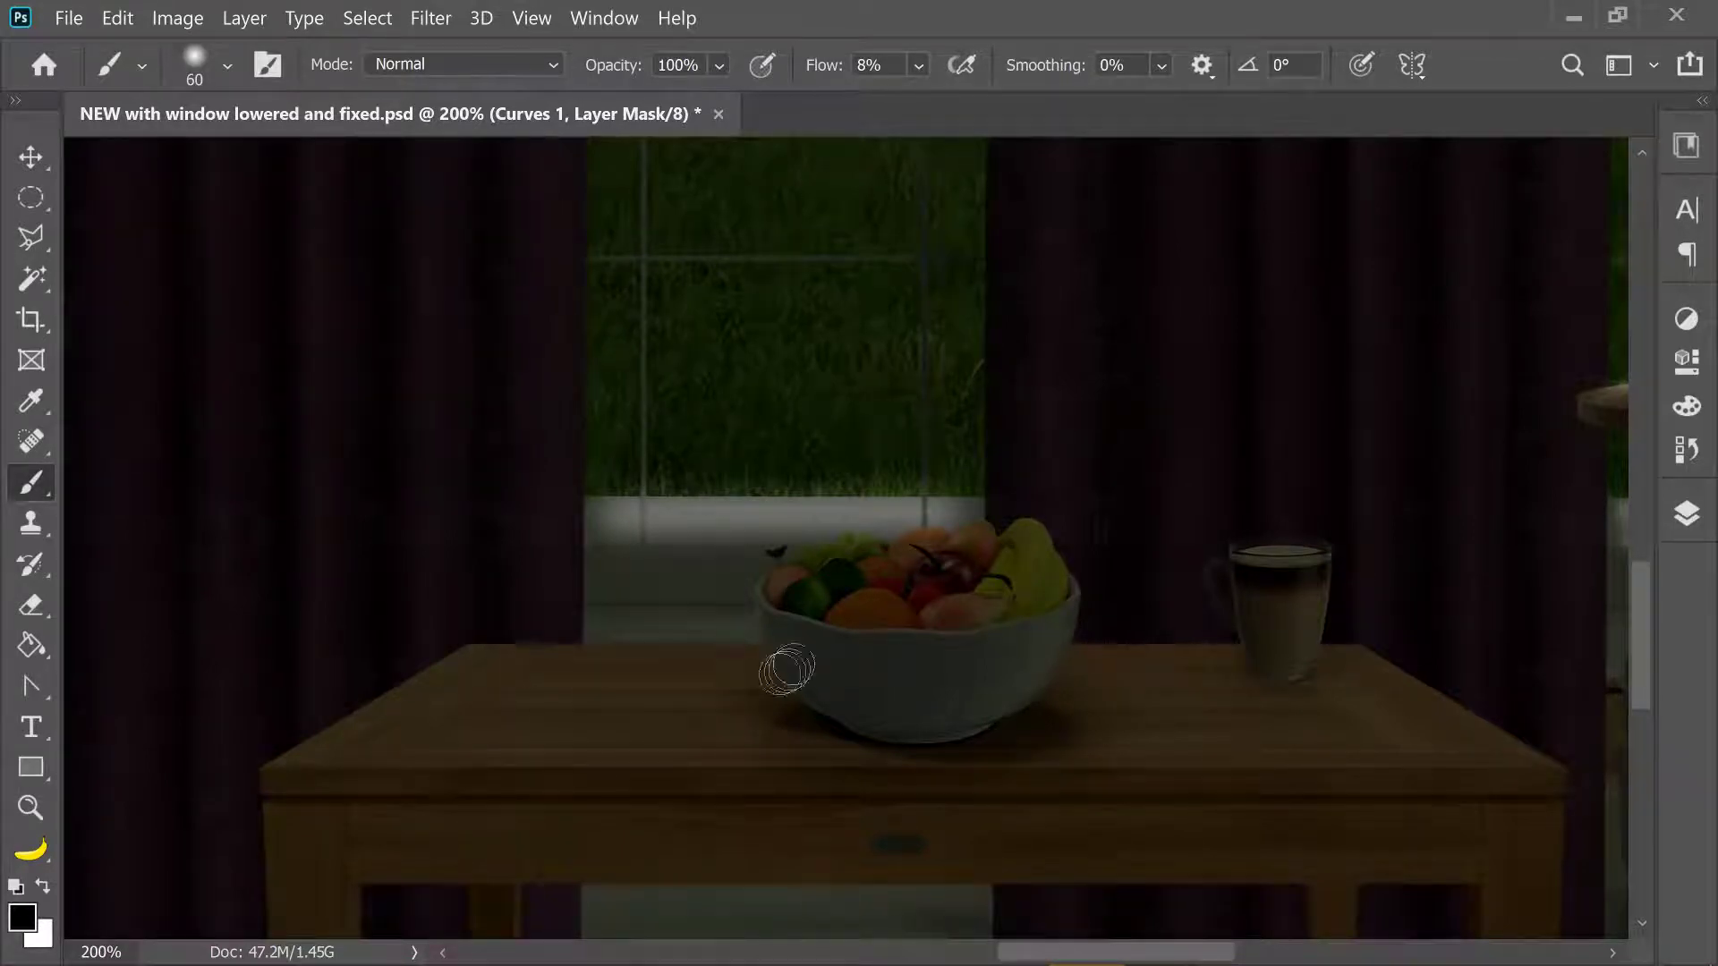
pyautogui.moveTo(752, 661); pyautogui.dragTo(564, 661)
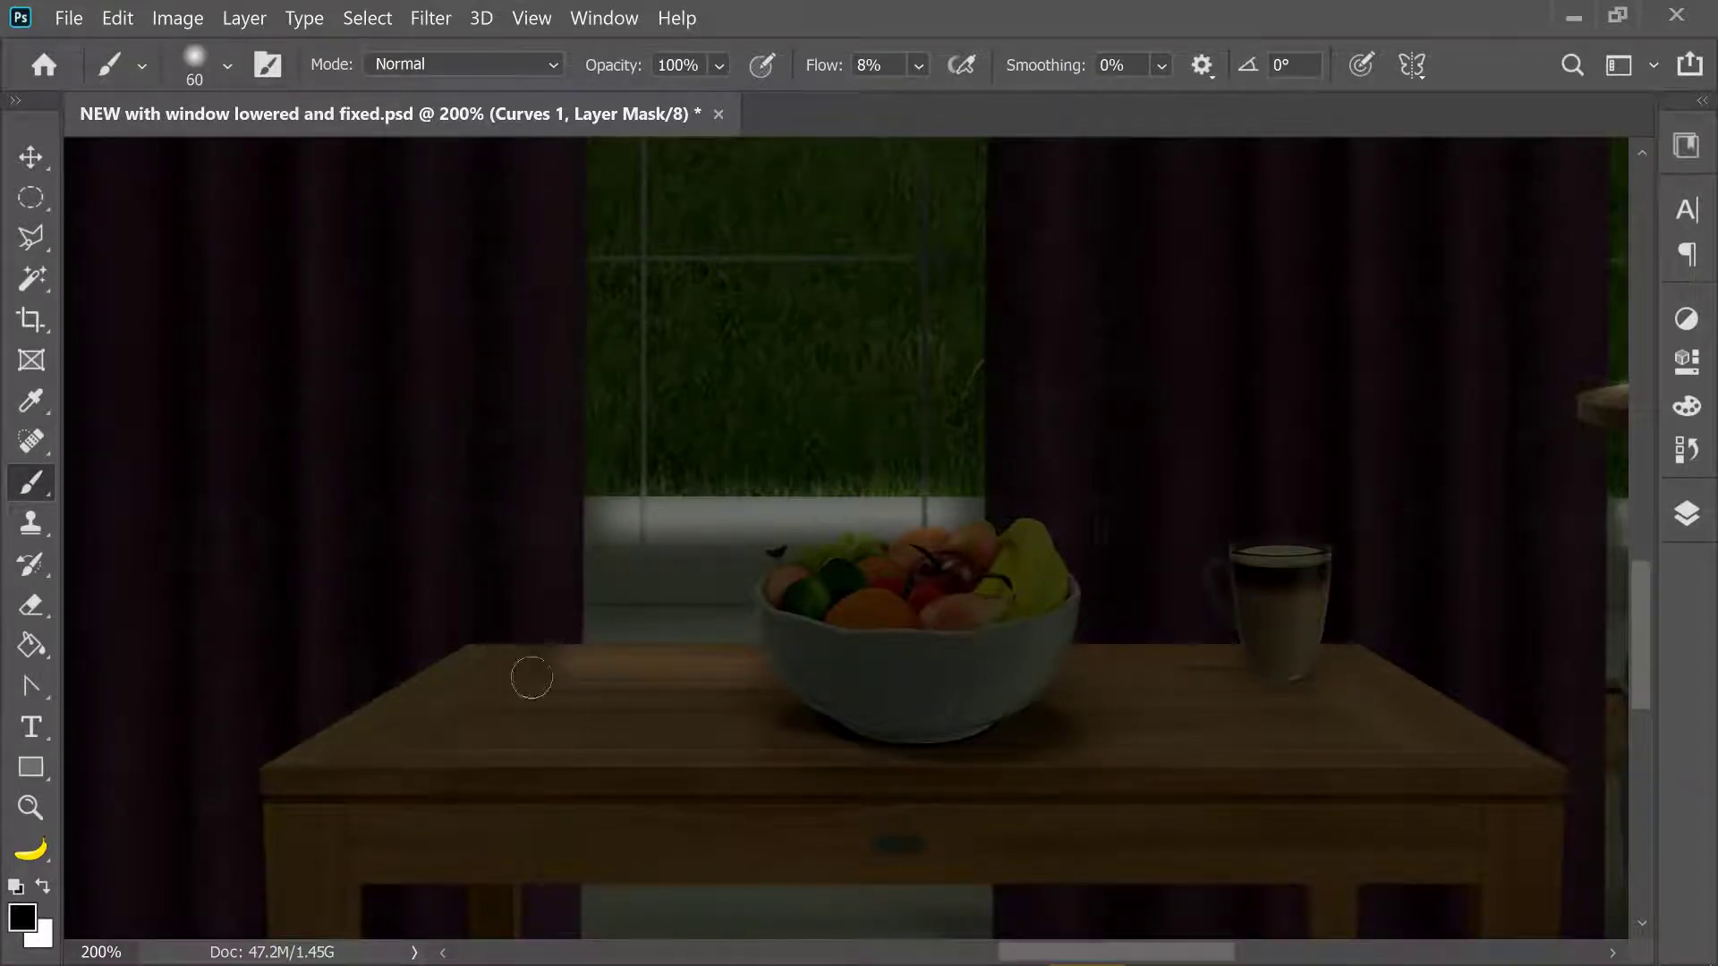
pyautogui.click(918, 66)
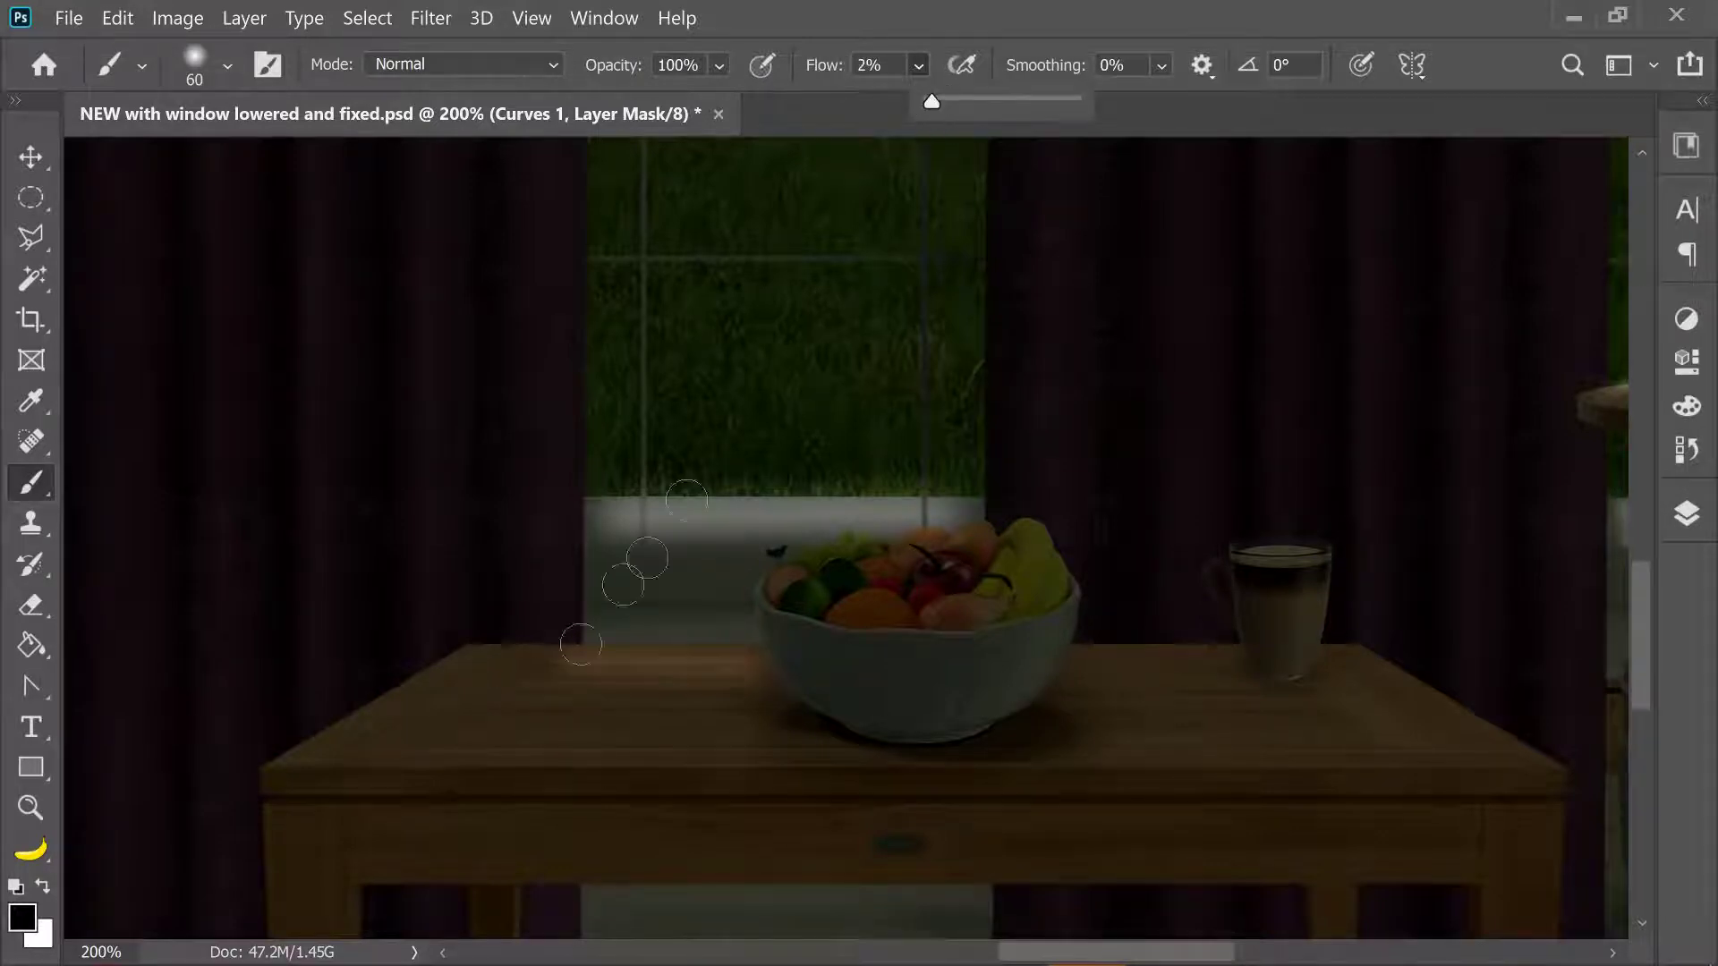
pyautogui.click(470, 653)
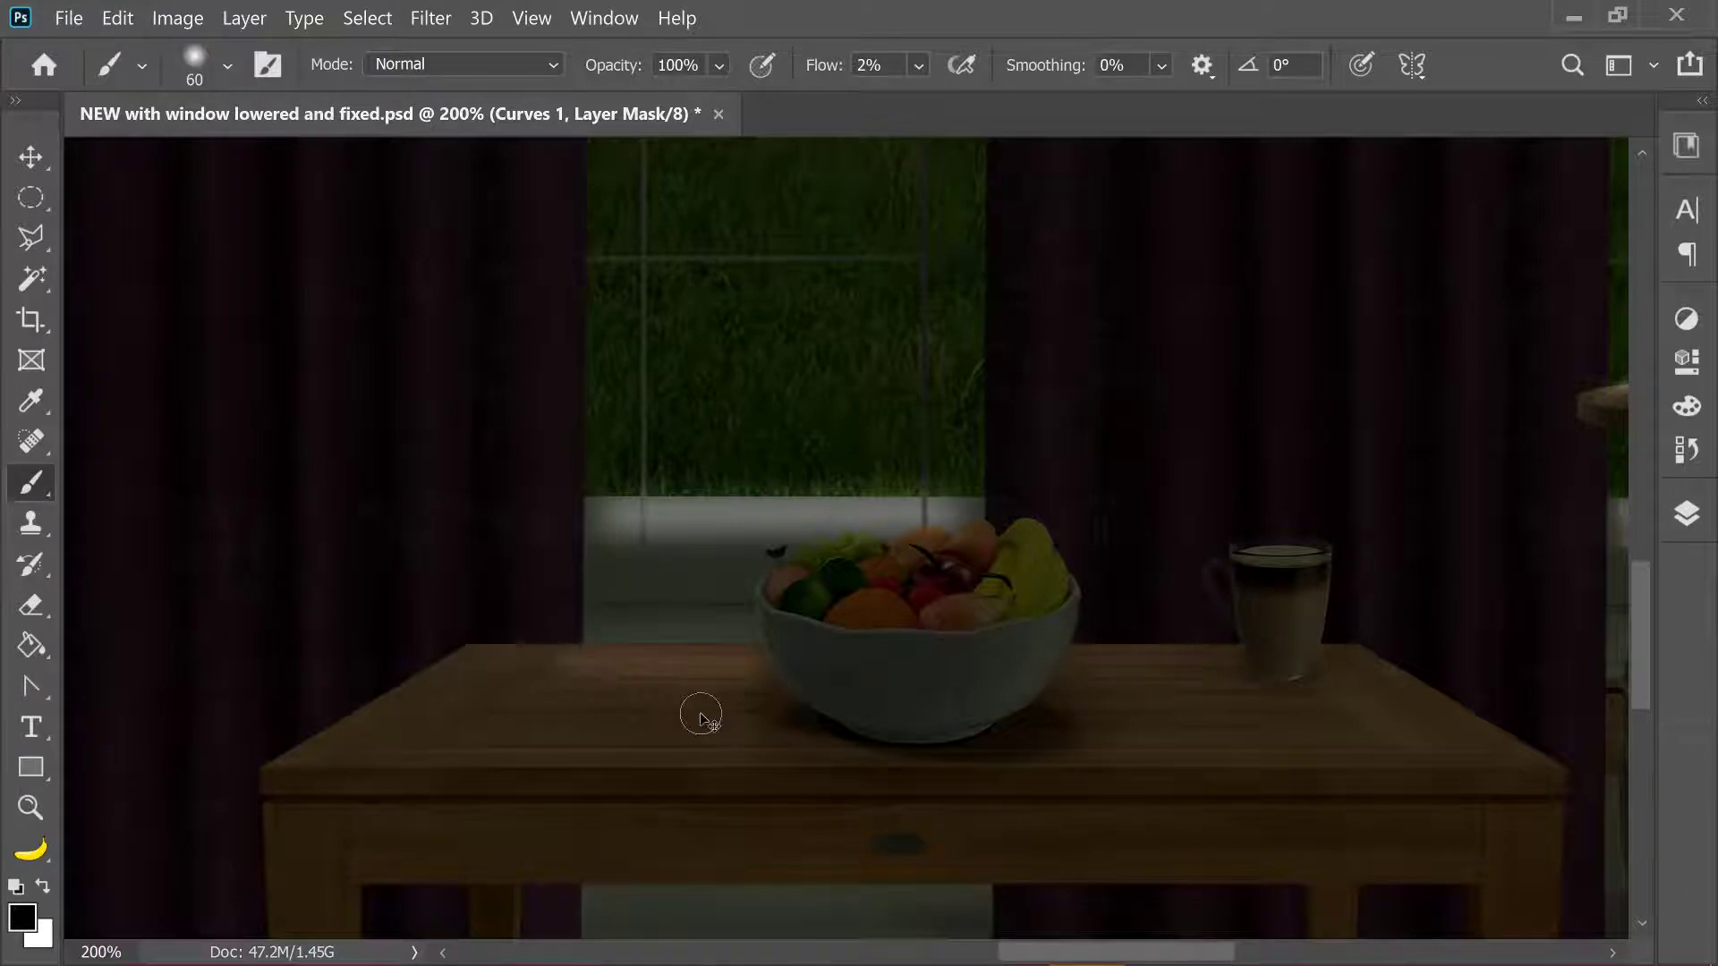
pyautogui.hotkey('ctrl', '-')
pyautogui.hotkey('ctrl', '-')
# Hide Curves 1 to compare, then rename Curves 2 'Yellow Light' and Curves 1 'Dark'.
pyautogui.scroll(3, 799, 795)
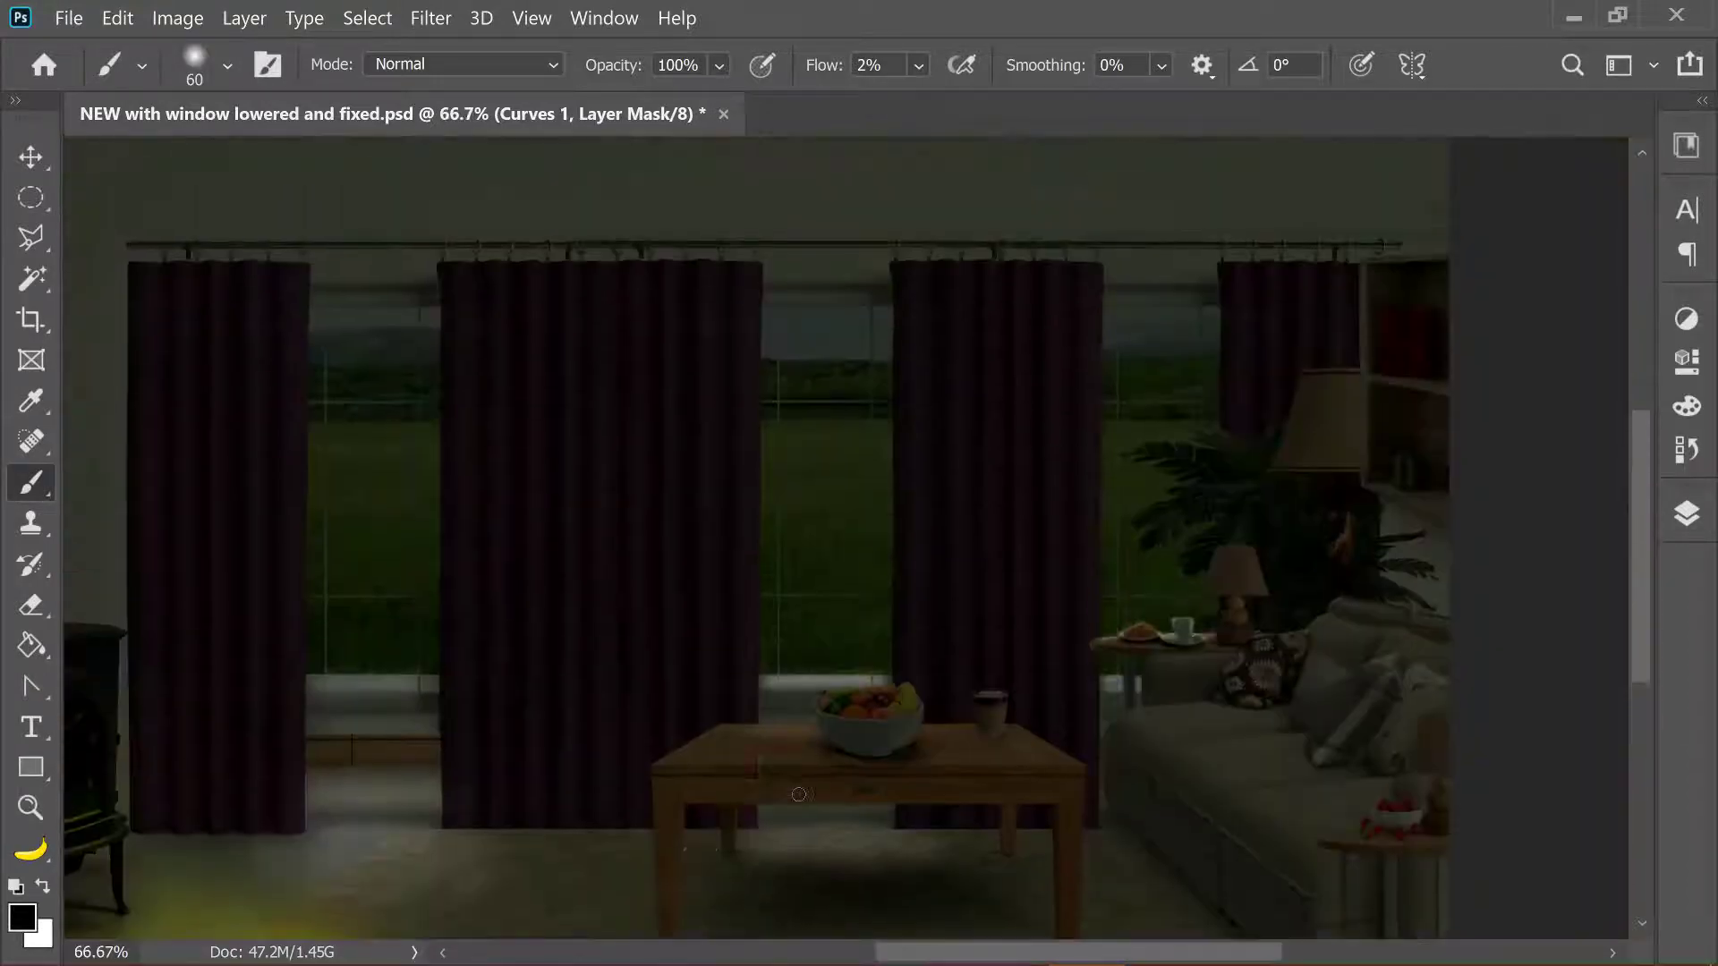
pyautogui.moveTo(942, 955); pyautogui.dragTo(813, 955)
pyautogui.click(1687, 513)
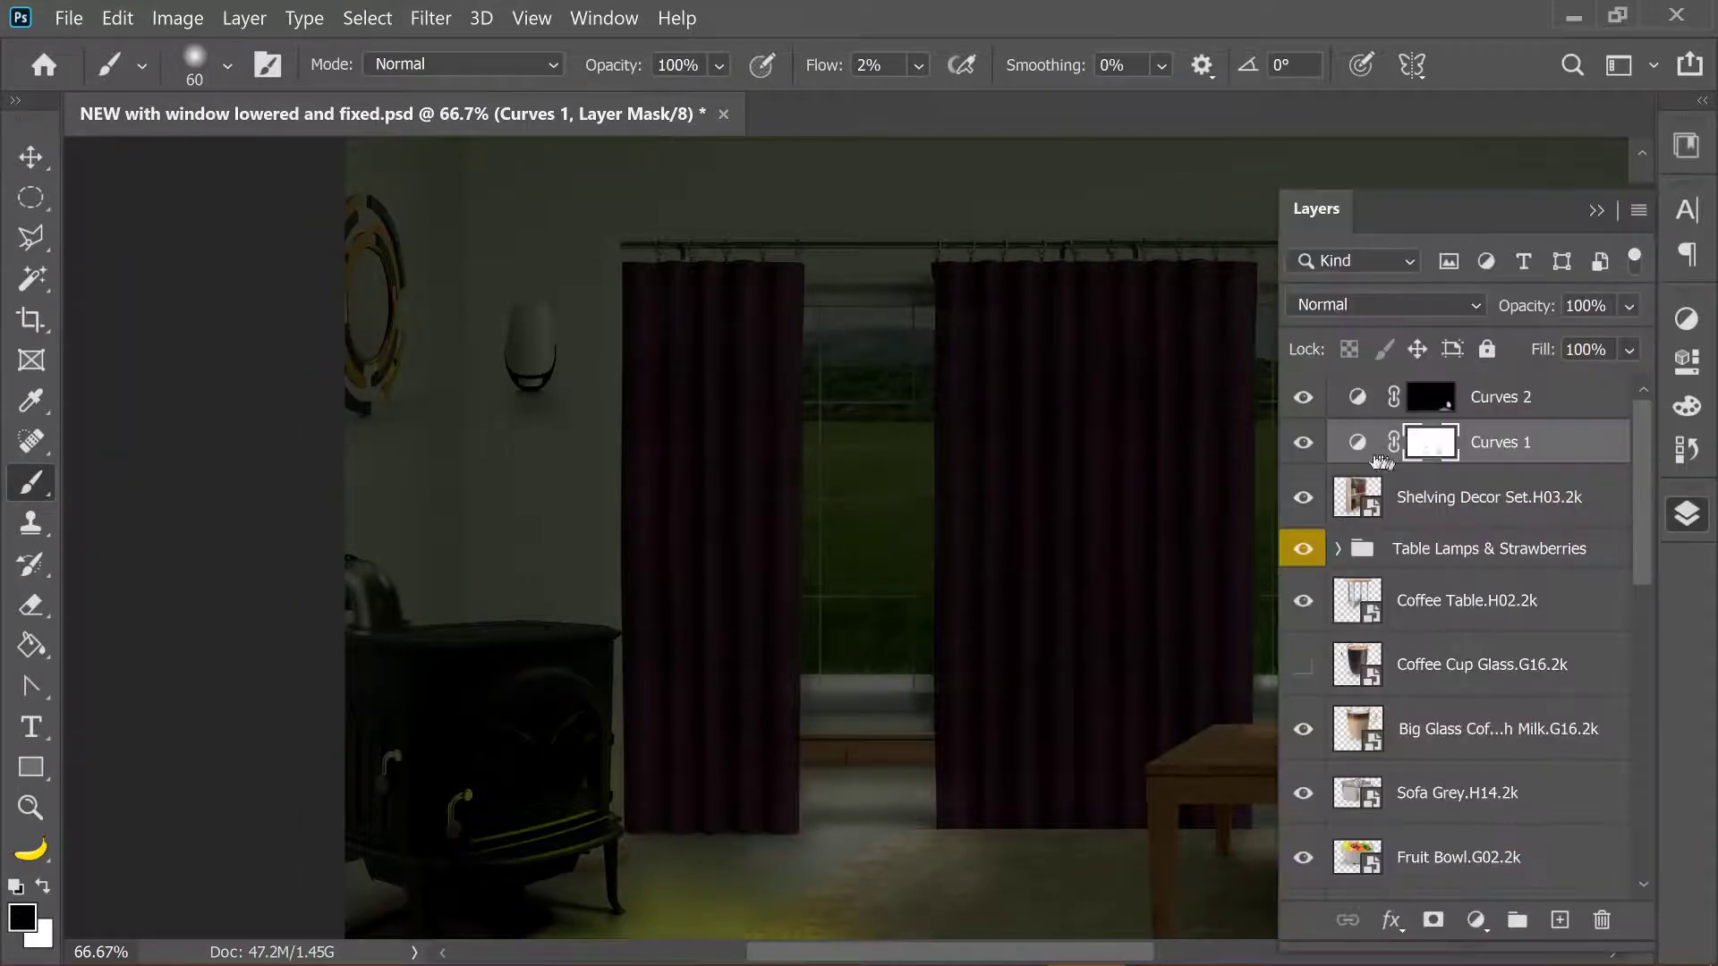
pyautogui.click(1304, 442)
pyautogui.doubleClick(1529, 397)
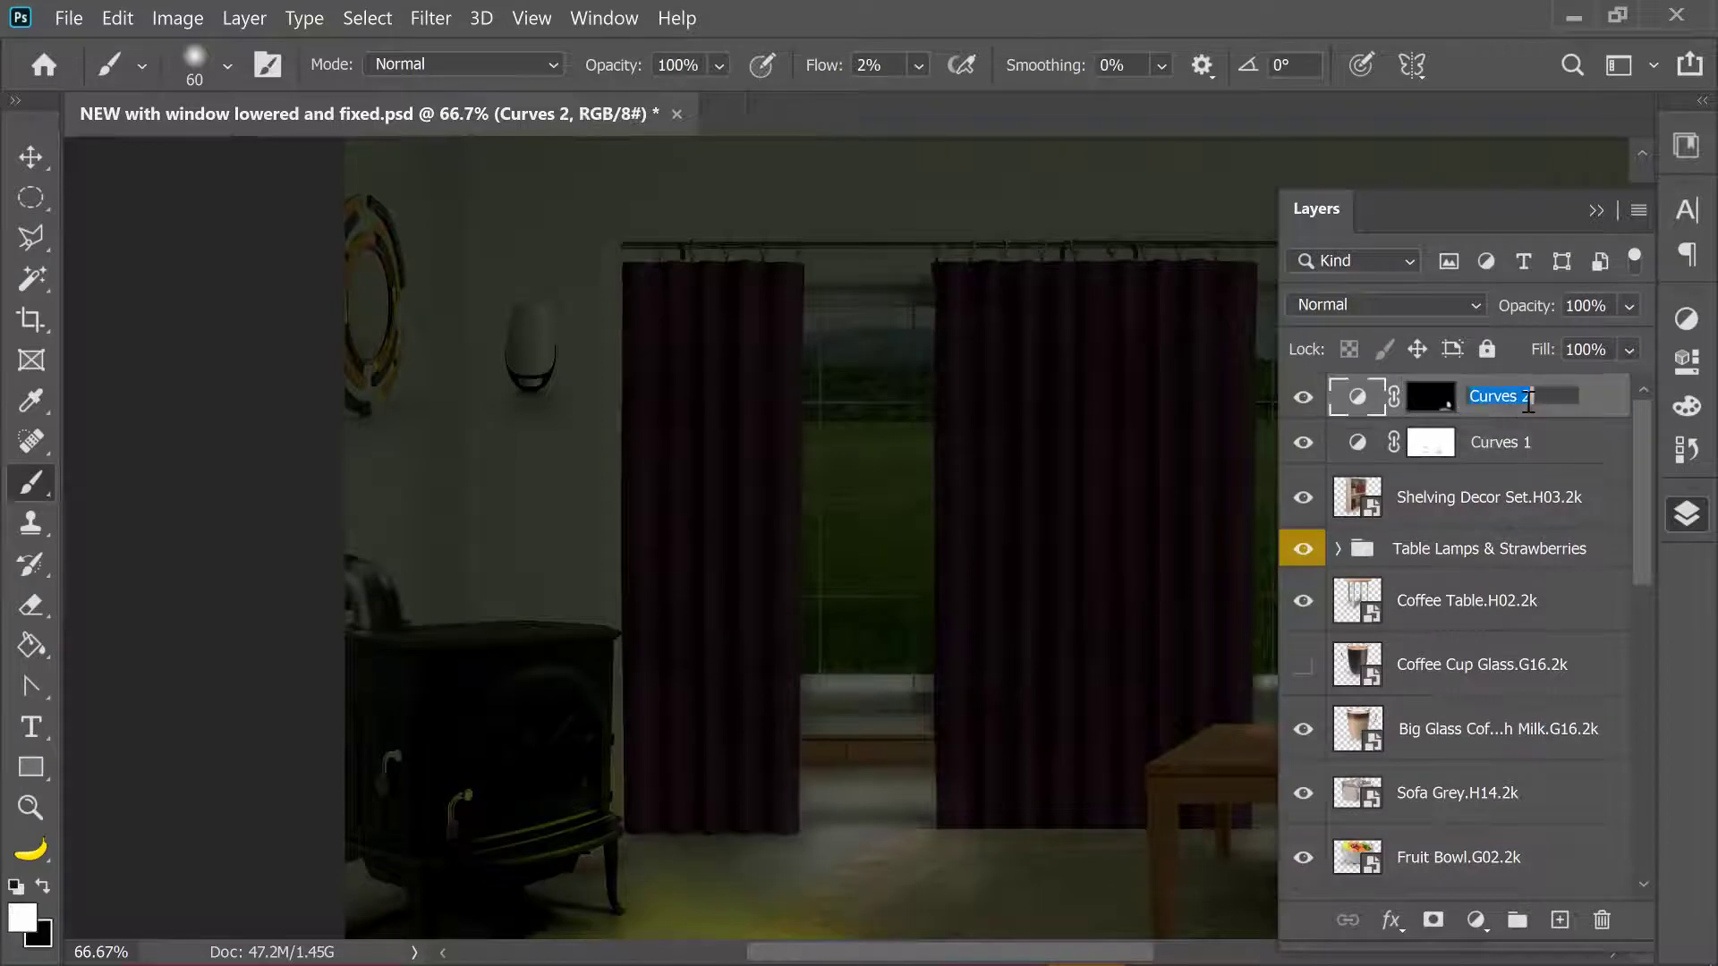
pyautogui.write('Yellow Light')
pyautogui.doubleClick(1500, 442)
pyautogui.write('Dark')
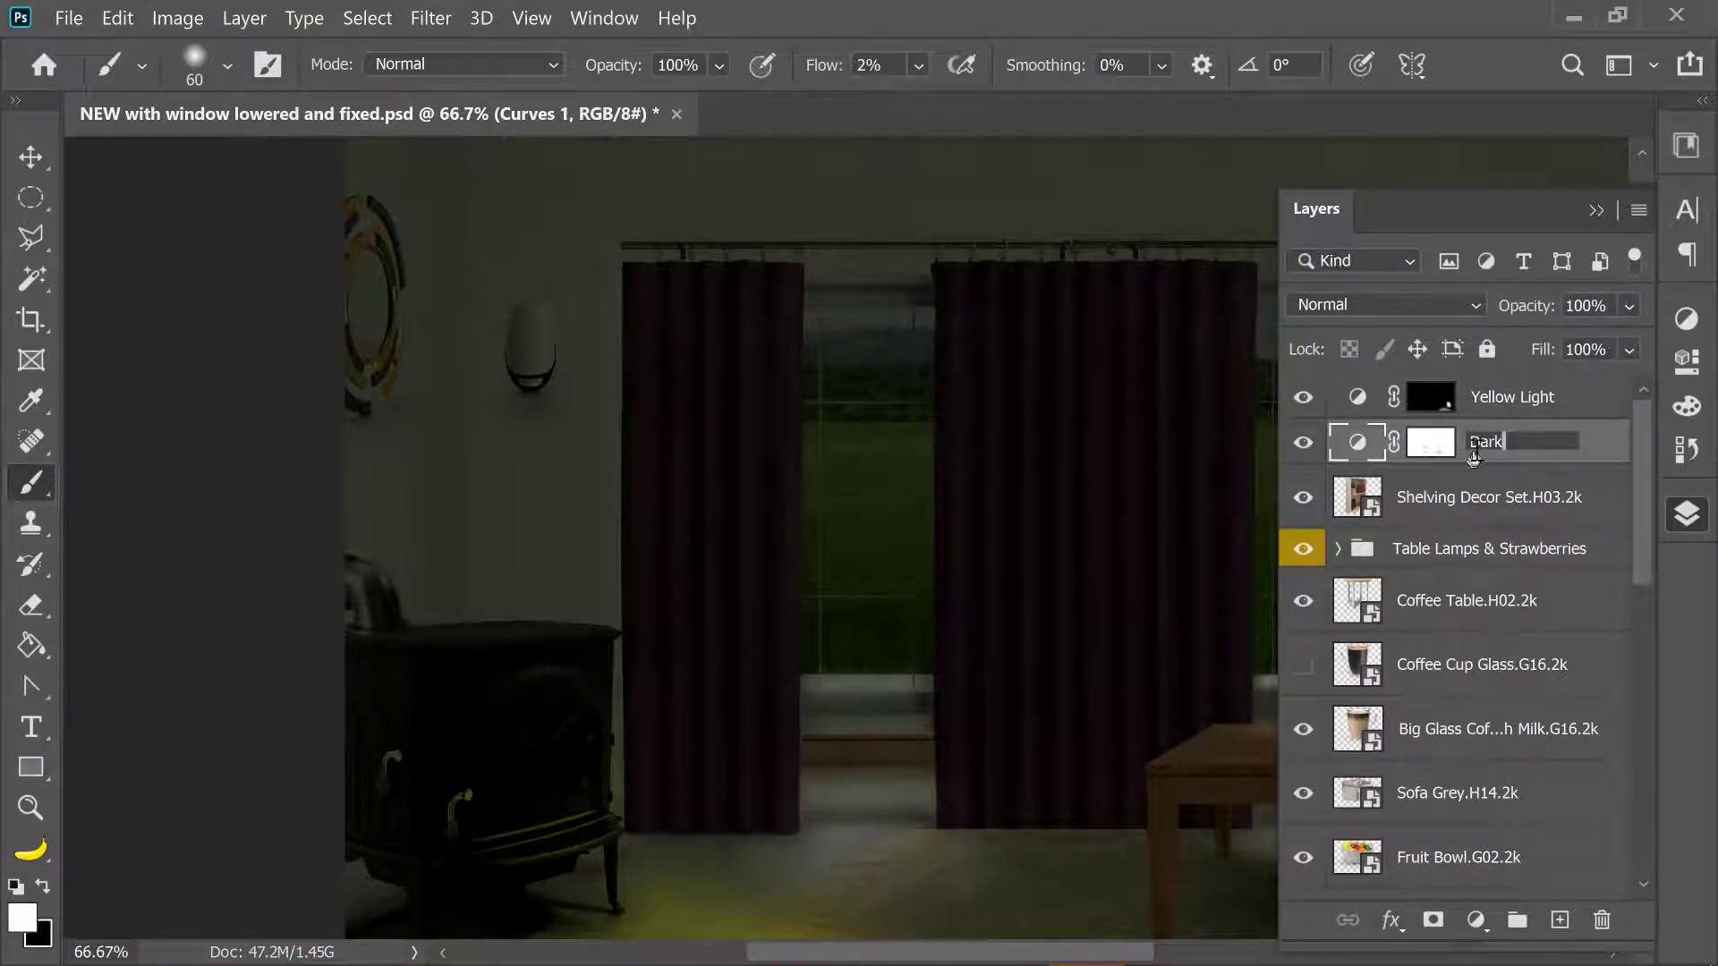
pyautogui.press('Return')
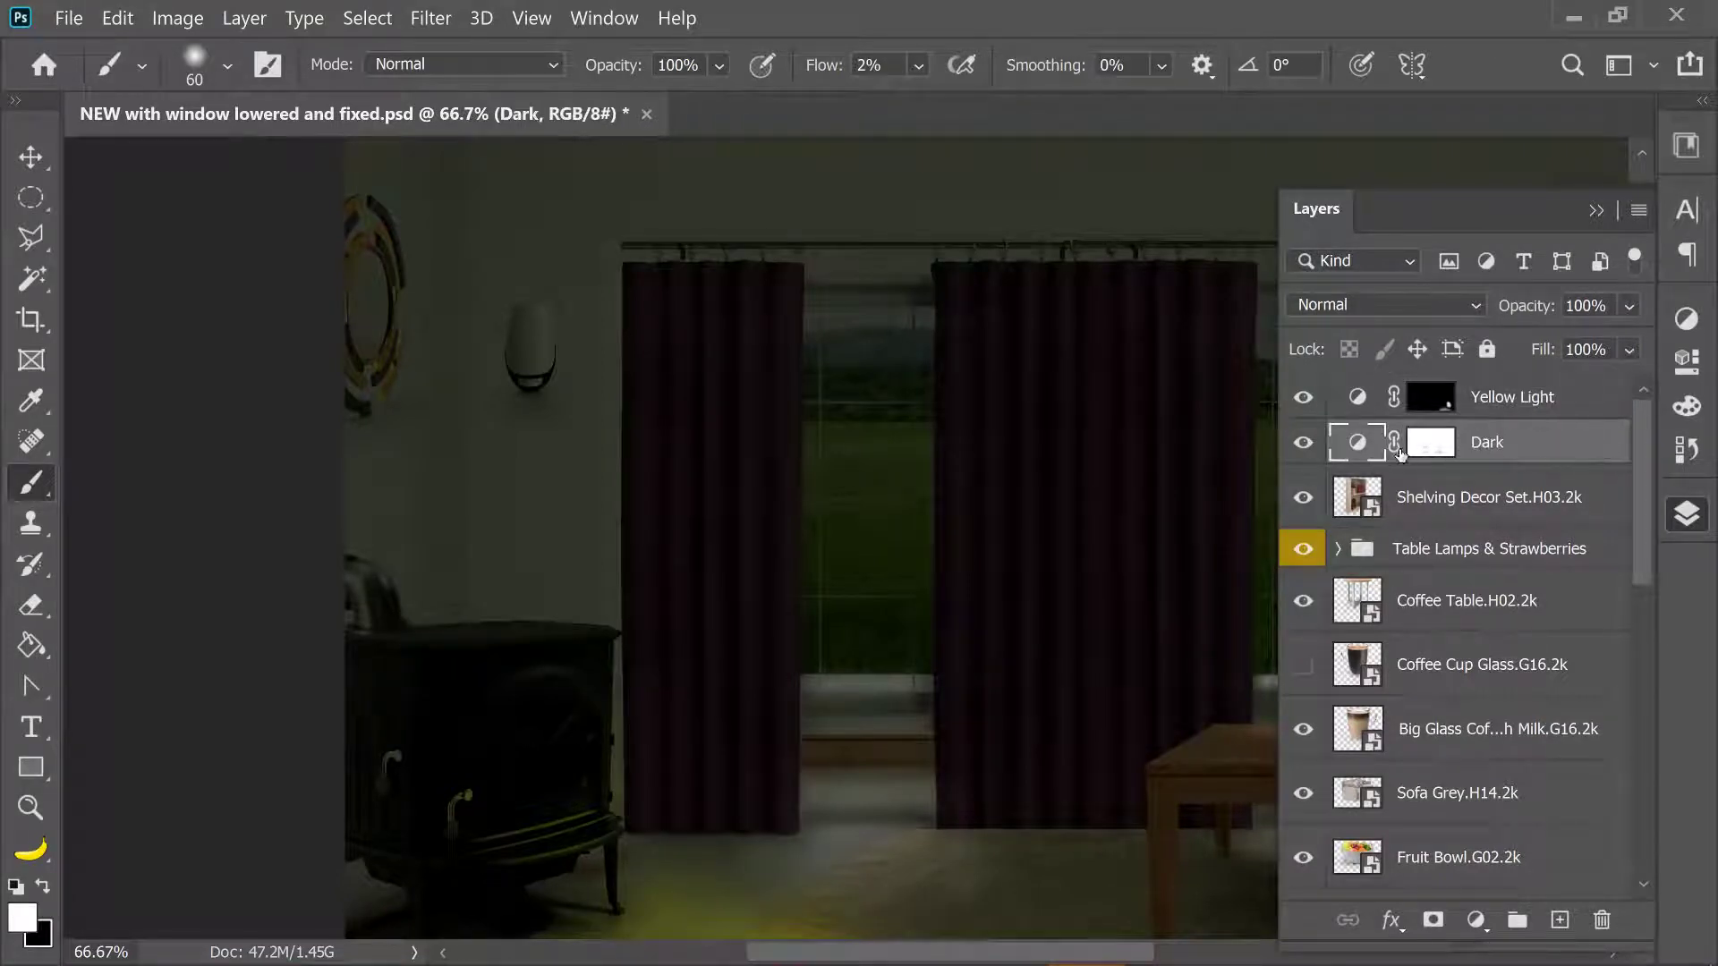
# On the Dark mask, paint black with a 500 px brush along the curtain tops.
pyautogui.click(1430, 443)
pyautogui.press('x')
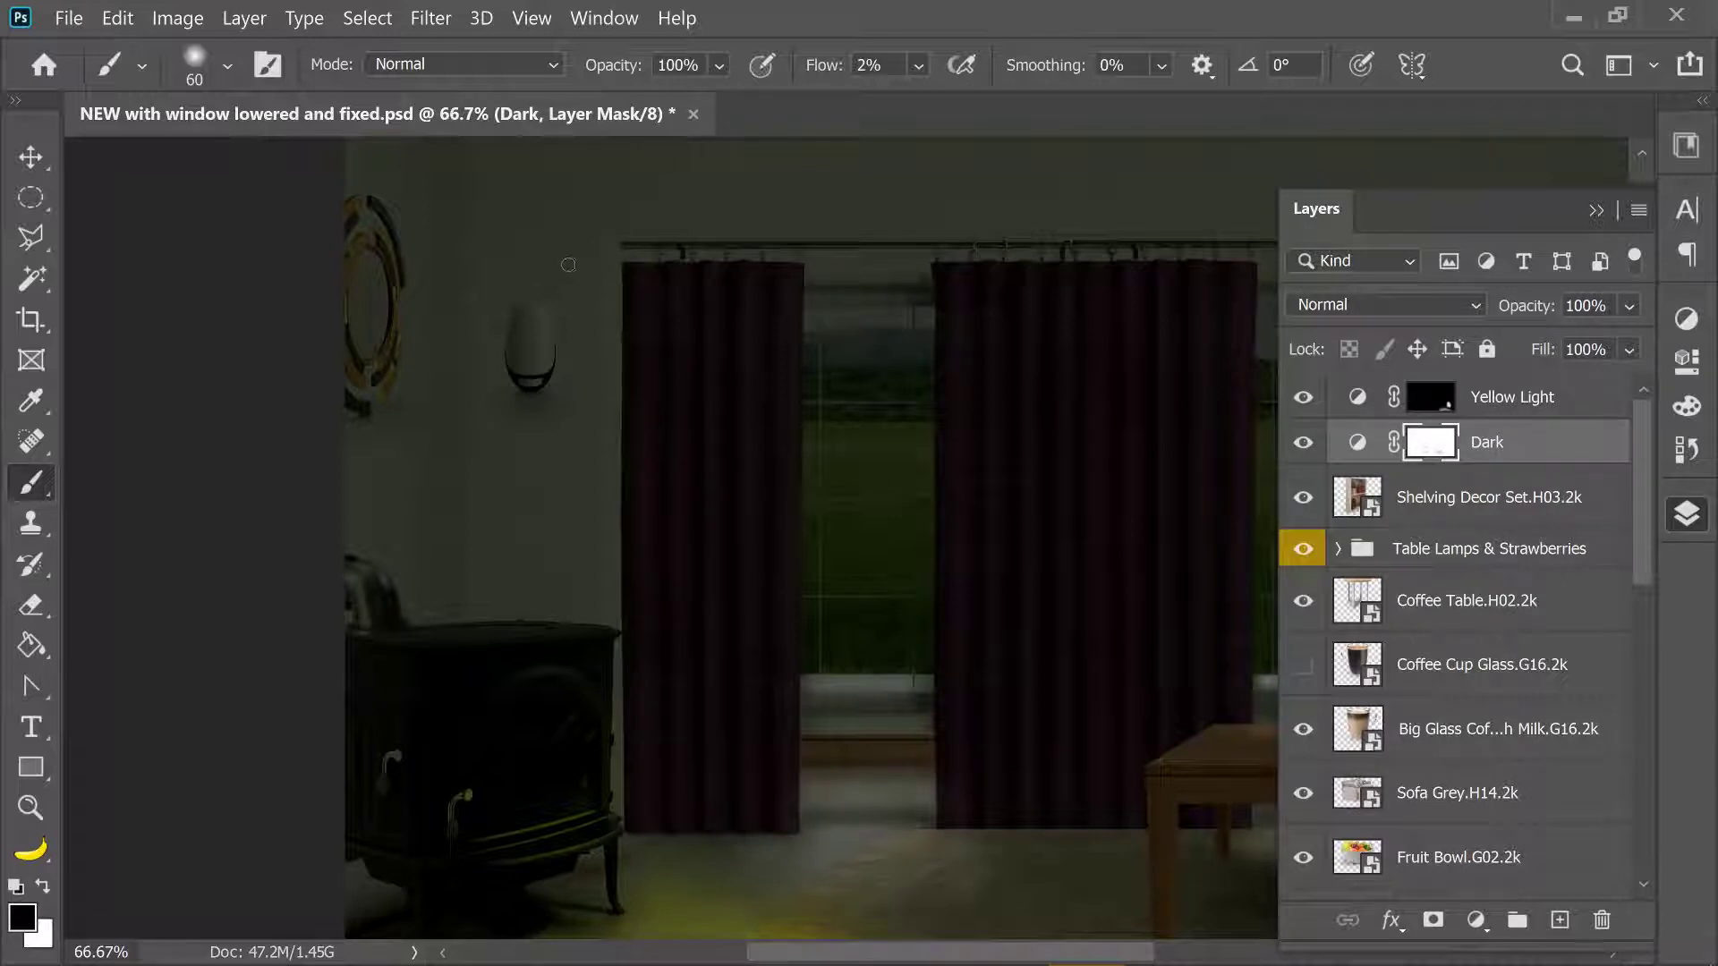
pyautogui.press(']')
pyautogui.press(']')
pyautogui.press(']')
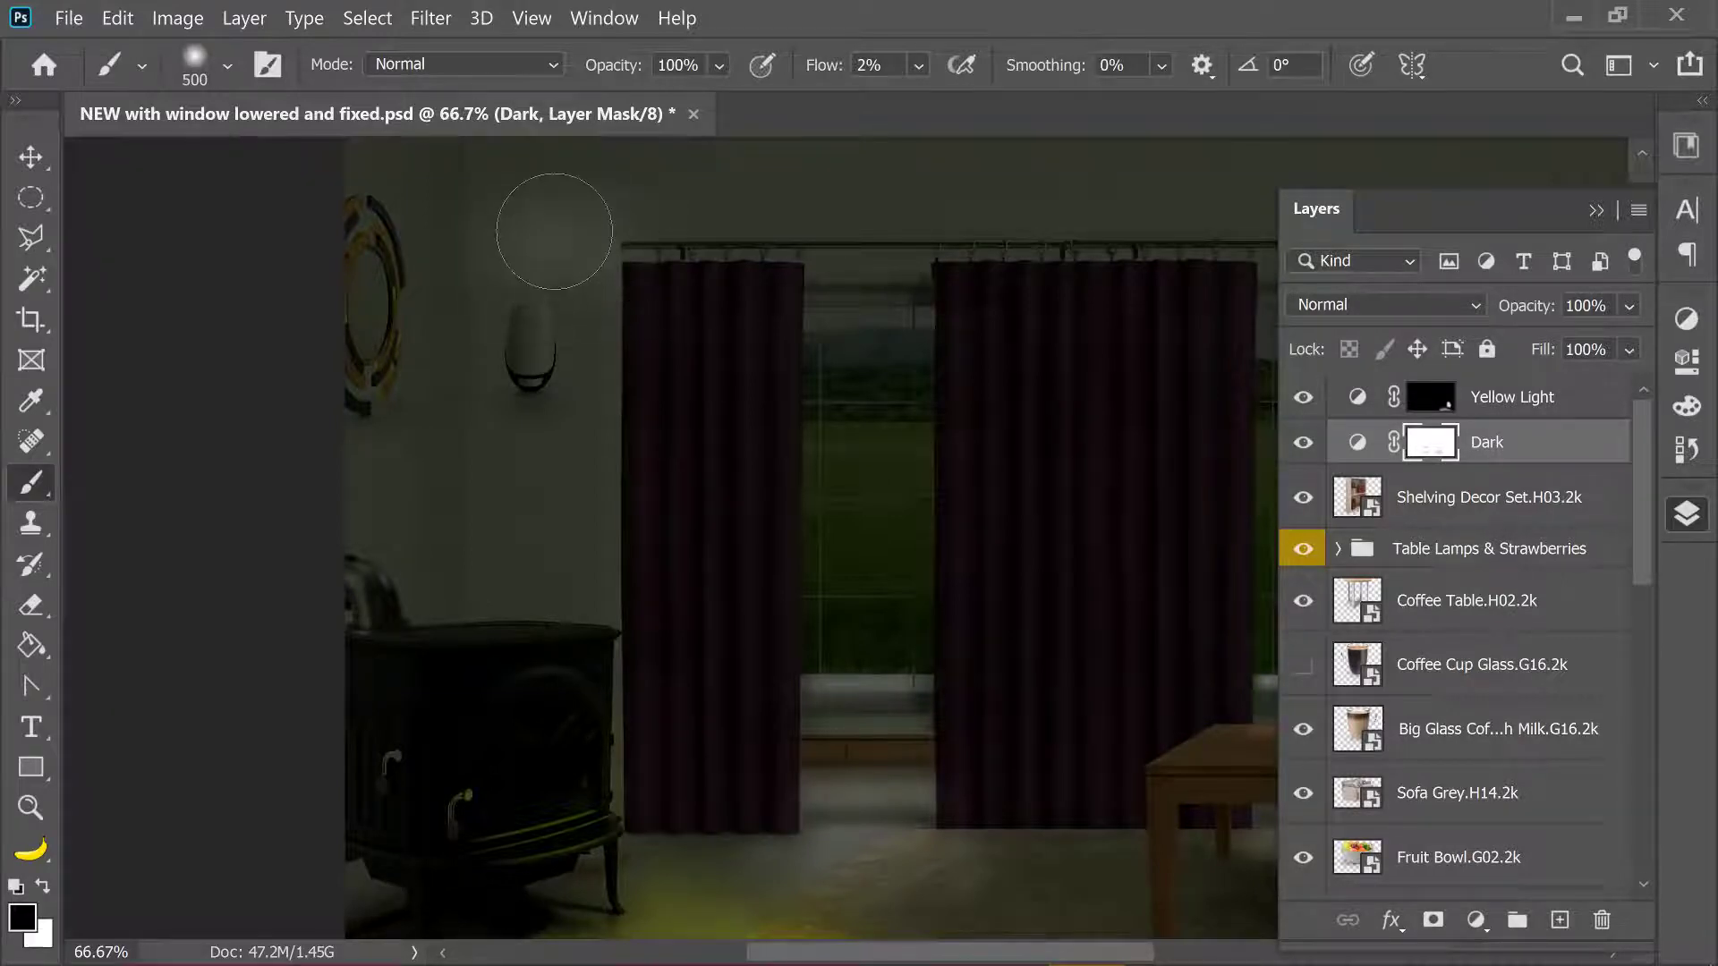
pyautogui.moveTo(555, 231)
pyautogui.mouseDown()
pyautogui.moveTo(526, 230)
pyautogui.moveTo(957, 191)
pyautogui.moveTo(654, 215)
pyautogui.mouseUp()
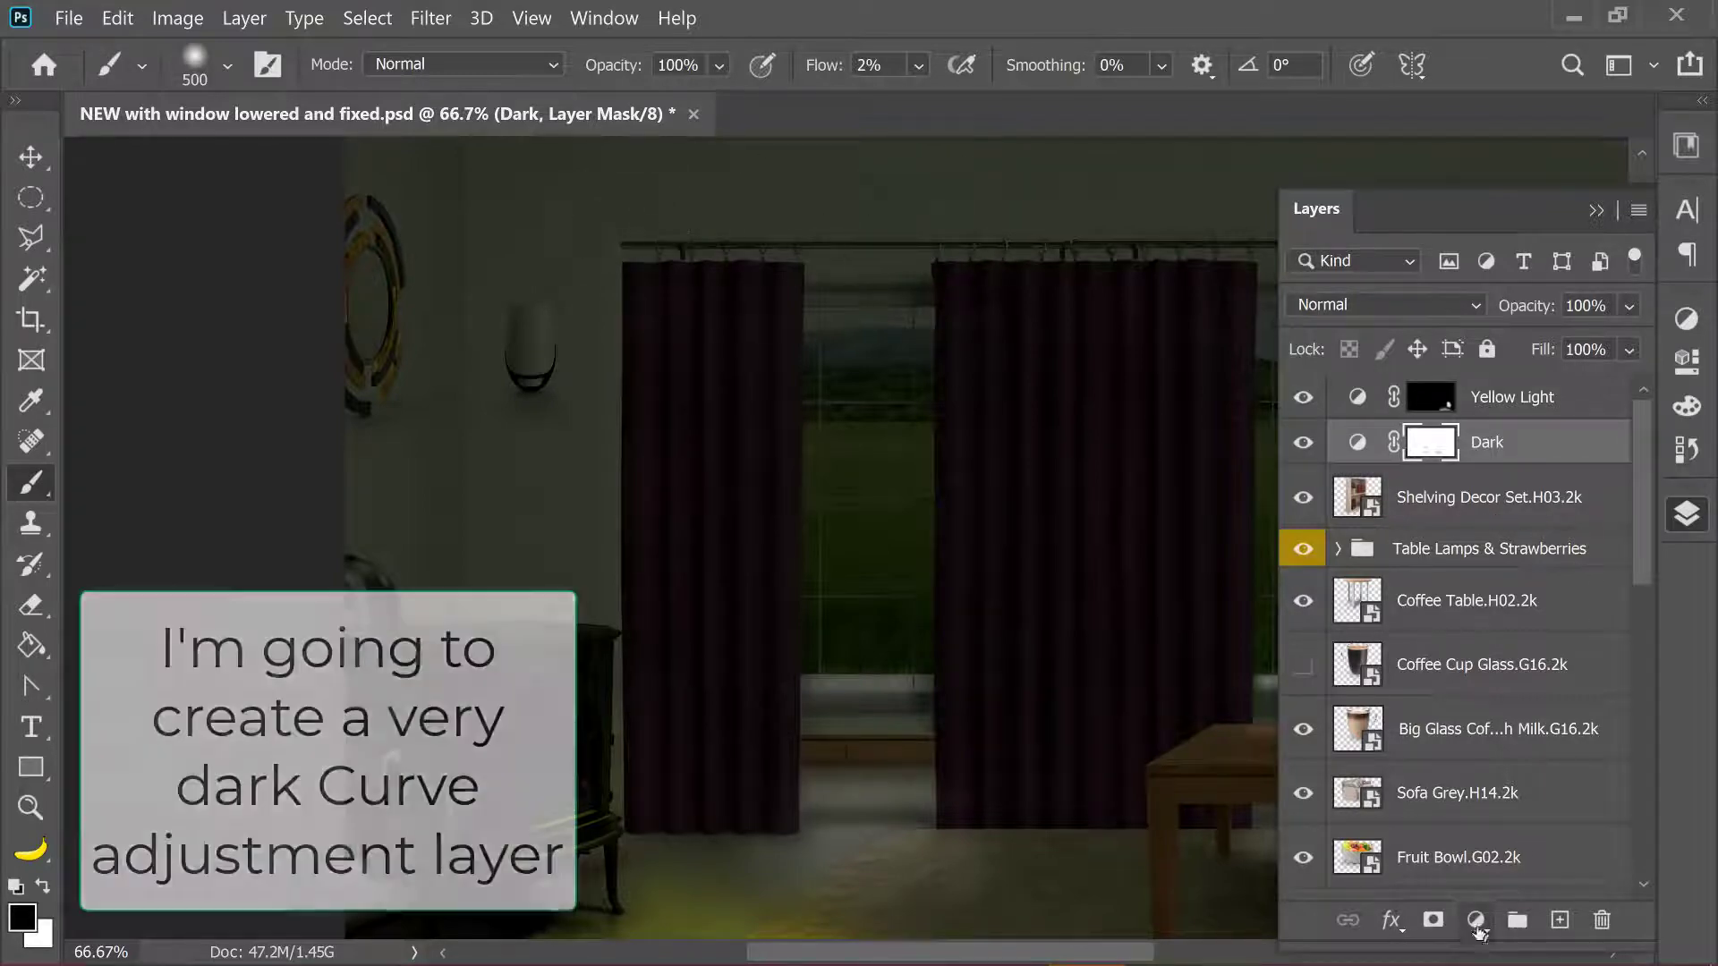
# Add a Curves adjustment layer with the white point pulled down to darken the whole image.
pyautogui.click(1477, 920)
pyautogui.click(1468, 527)
pyautogui.moveTo(1602, 391)
pyautogui.mouseDown()
pyautogui.moveTo(1602, 584)
pyautogui.moveTo(1602, 563)
pyautogui.mouseUp()
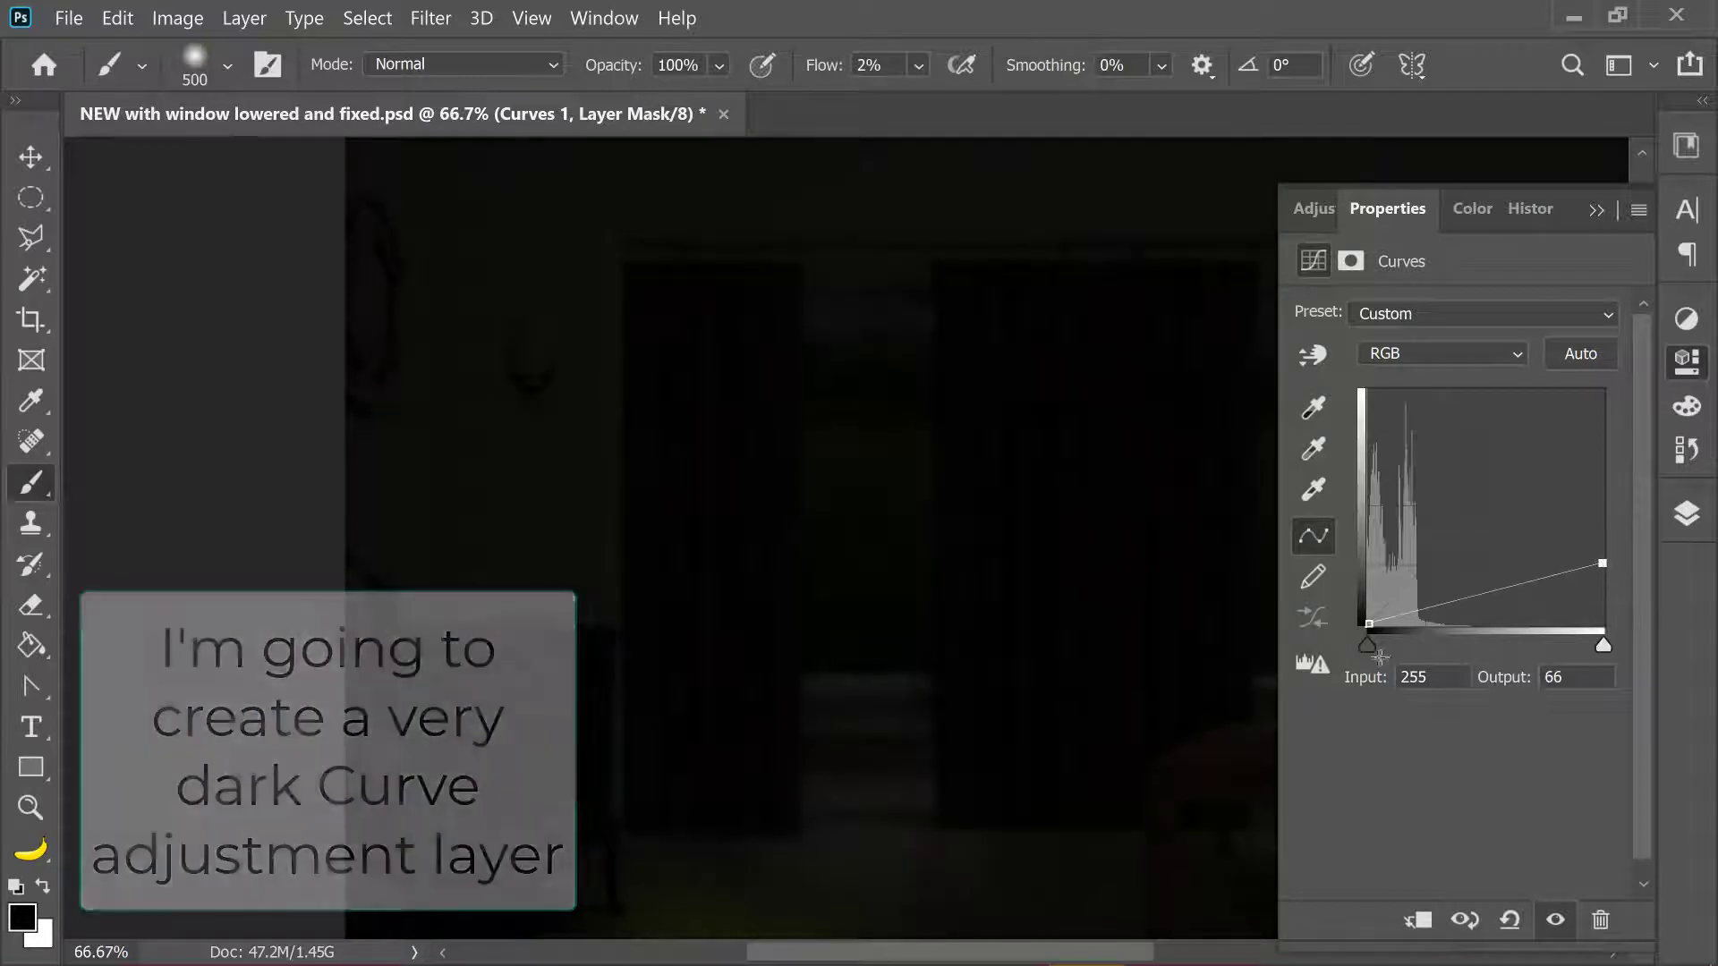
pyautogui.moveTo(1367, 645); pyautogui.dragTo(1415, 644)
# Move the new Curves layer to the top, invert its mask, and name it 'Dark Shadows'.
pyautogui.click(1687, 513)
pyautogui.moveTo(1521, 443); pyautogui.dragTo(1519, 400)
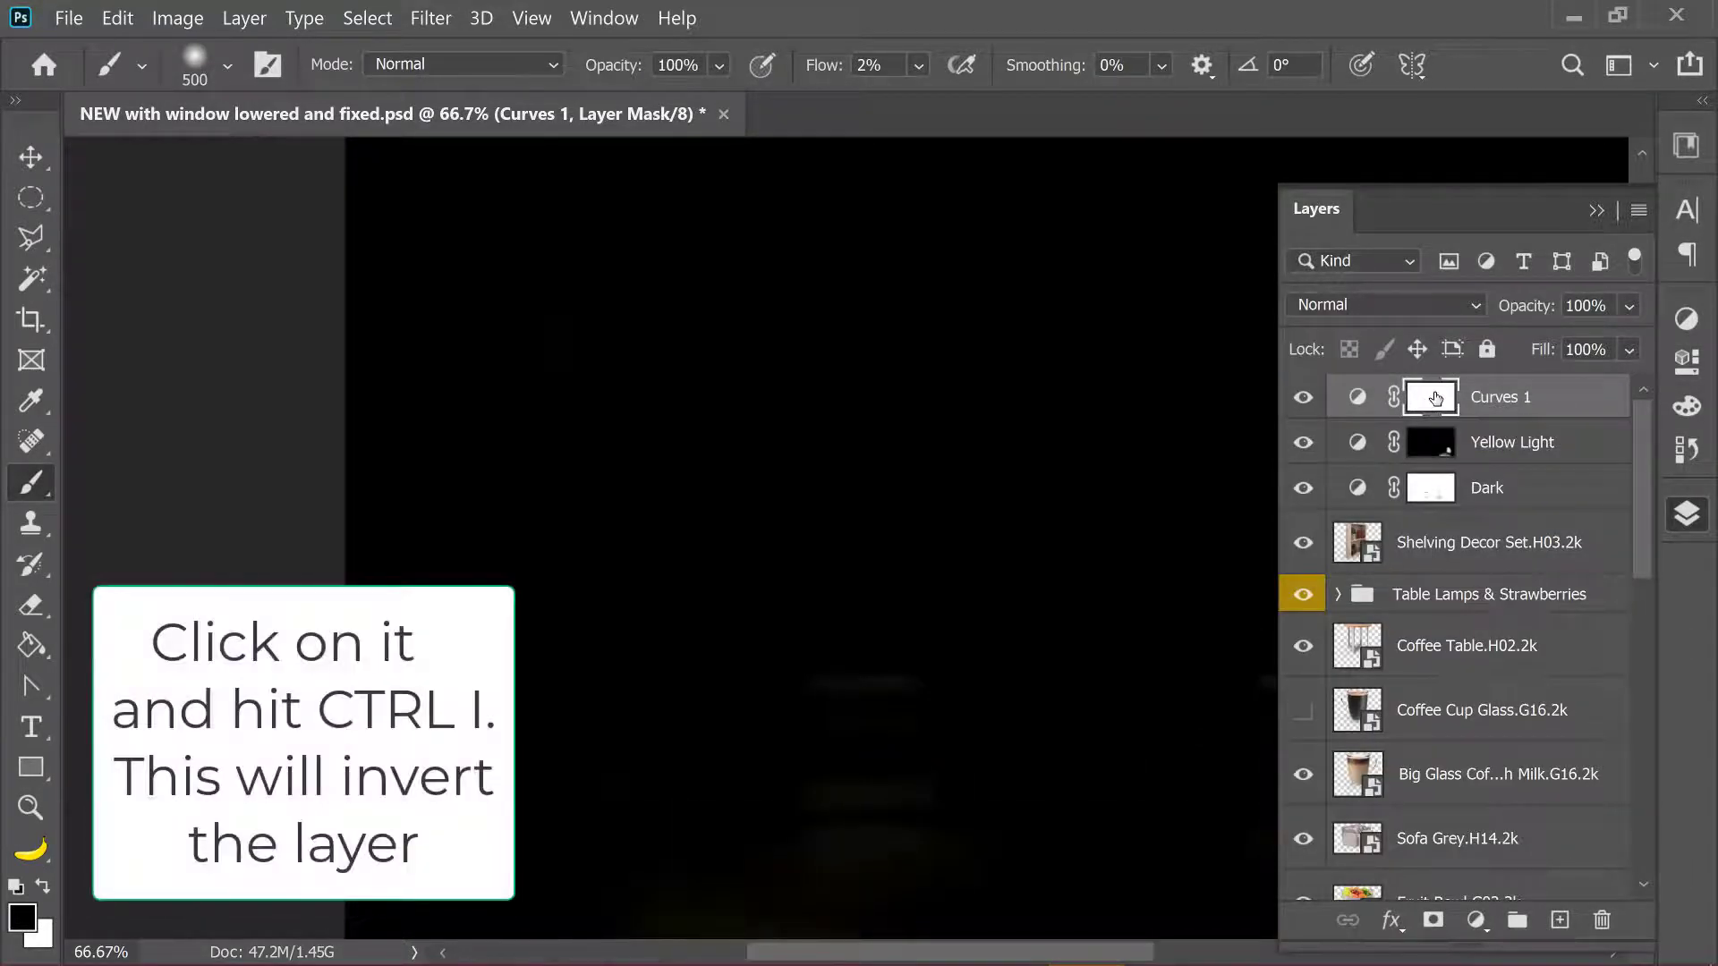
pyautogui.hotkey('ctrl', 'i')
pyautogui.doubleClick(1504, 396)
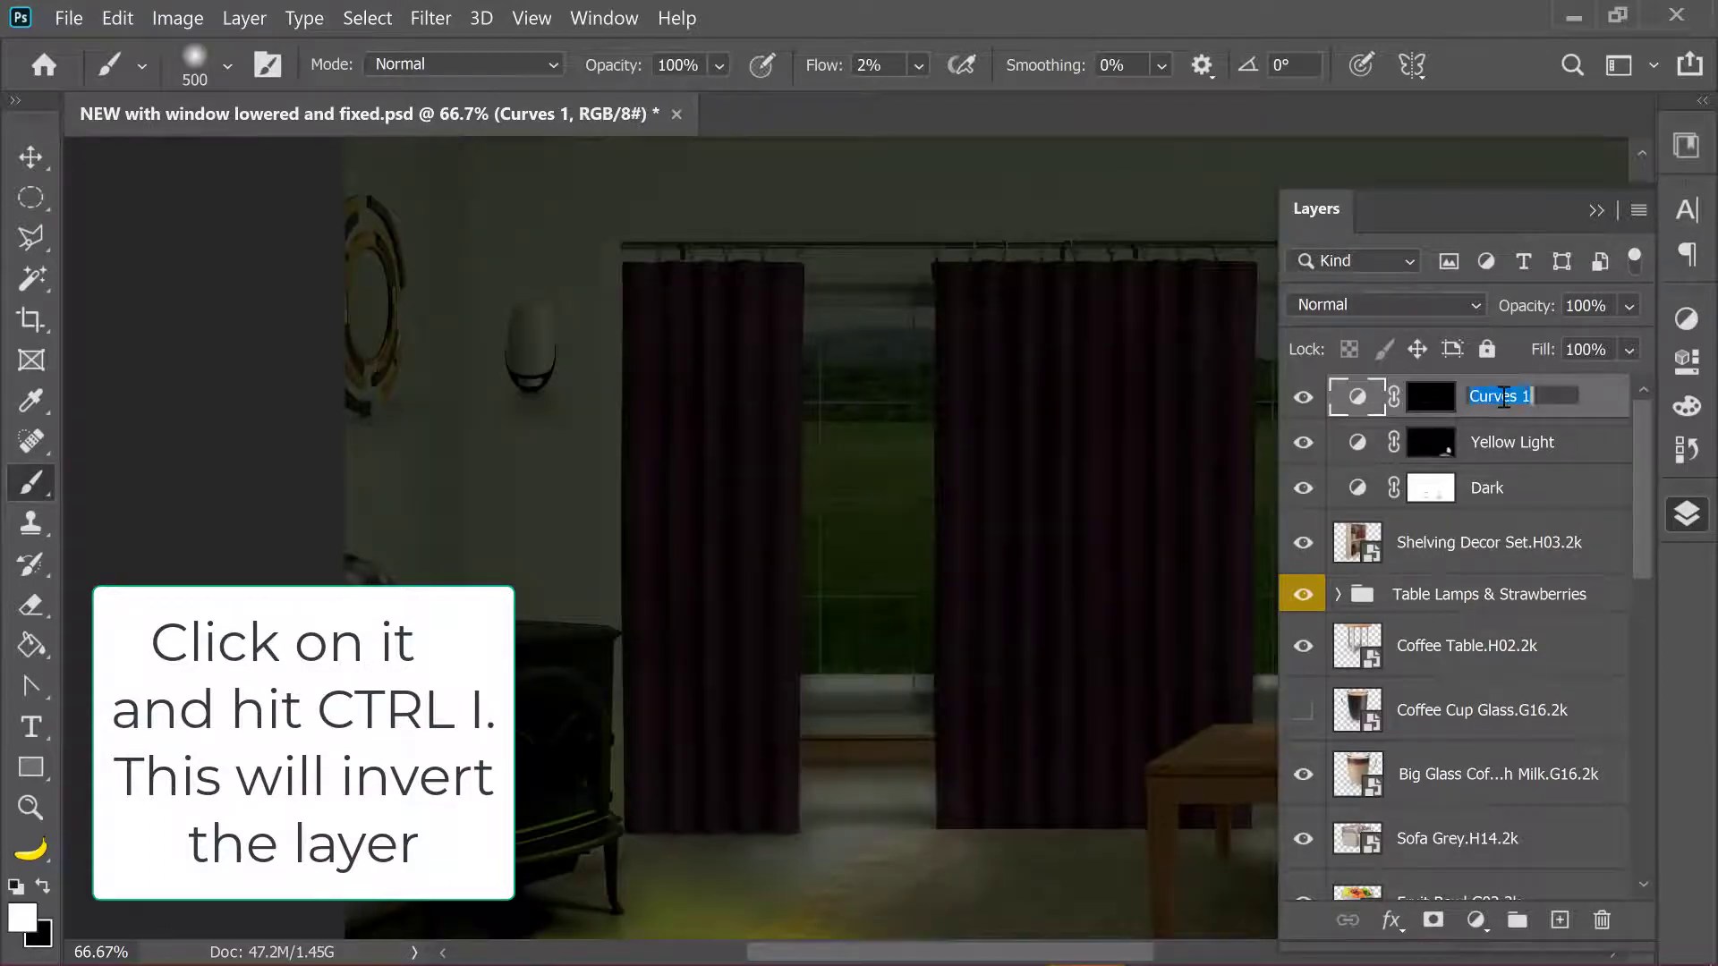
pyautogui.write('Dark Shadows')
pyautogui.press('Return')
pyautogui.click(1431, 396)
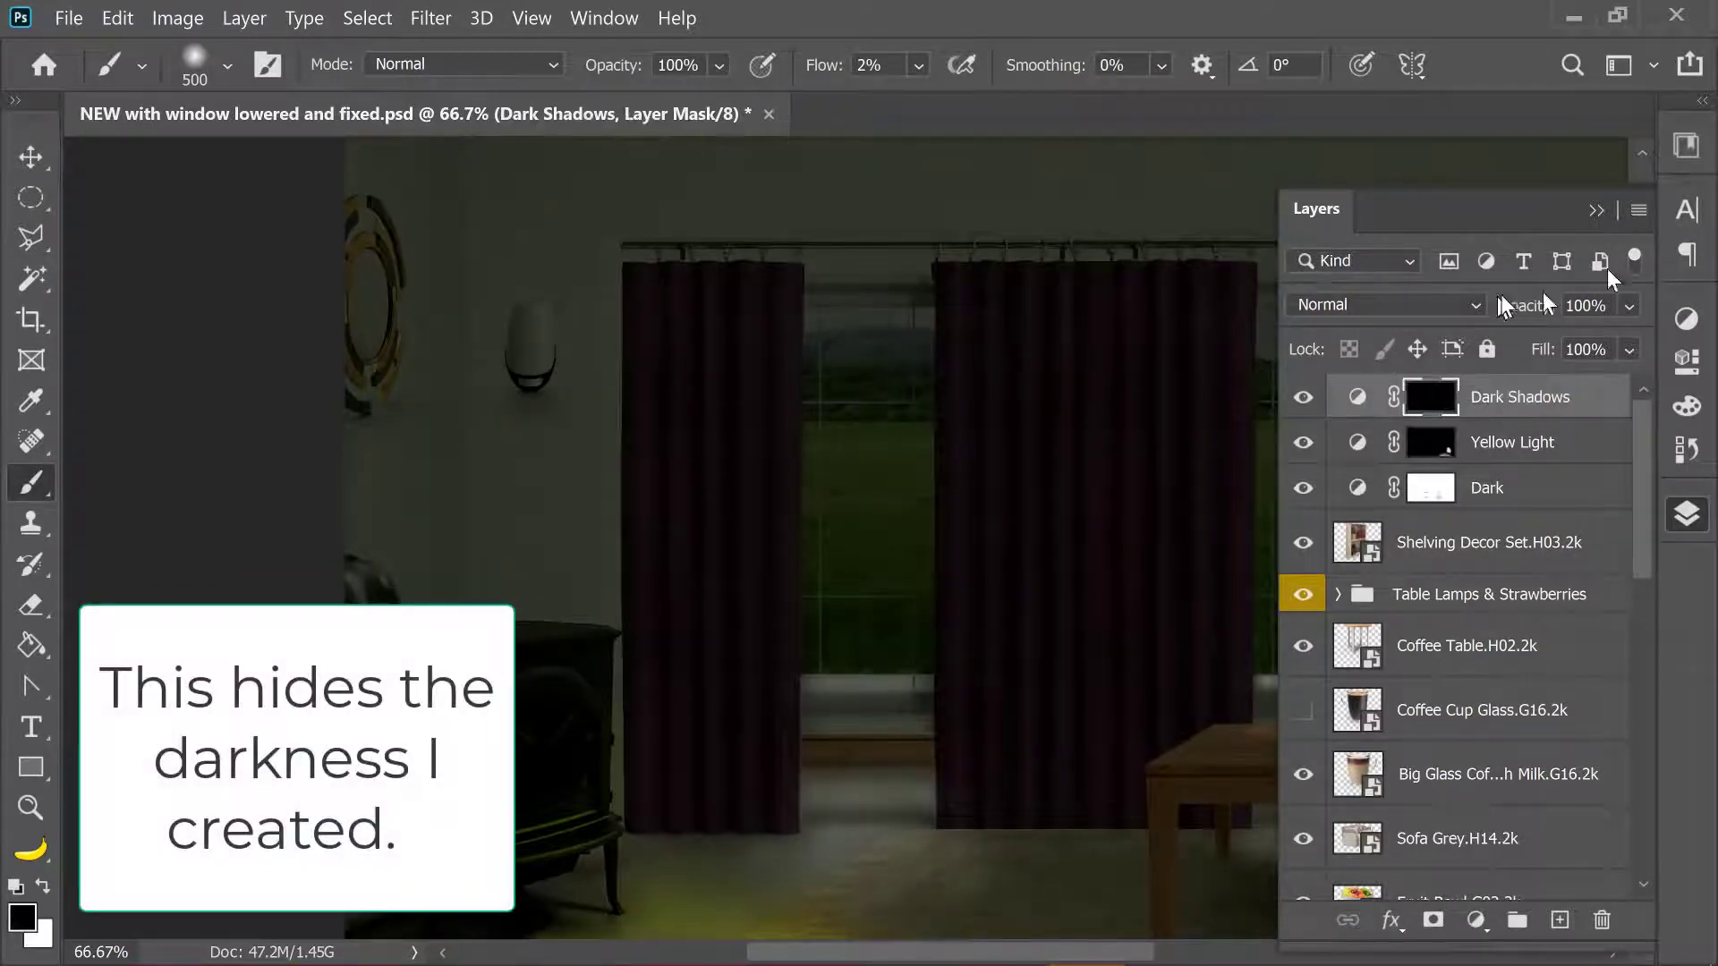
pyautogui.click(1596, 210)
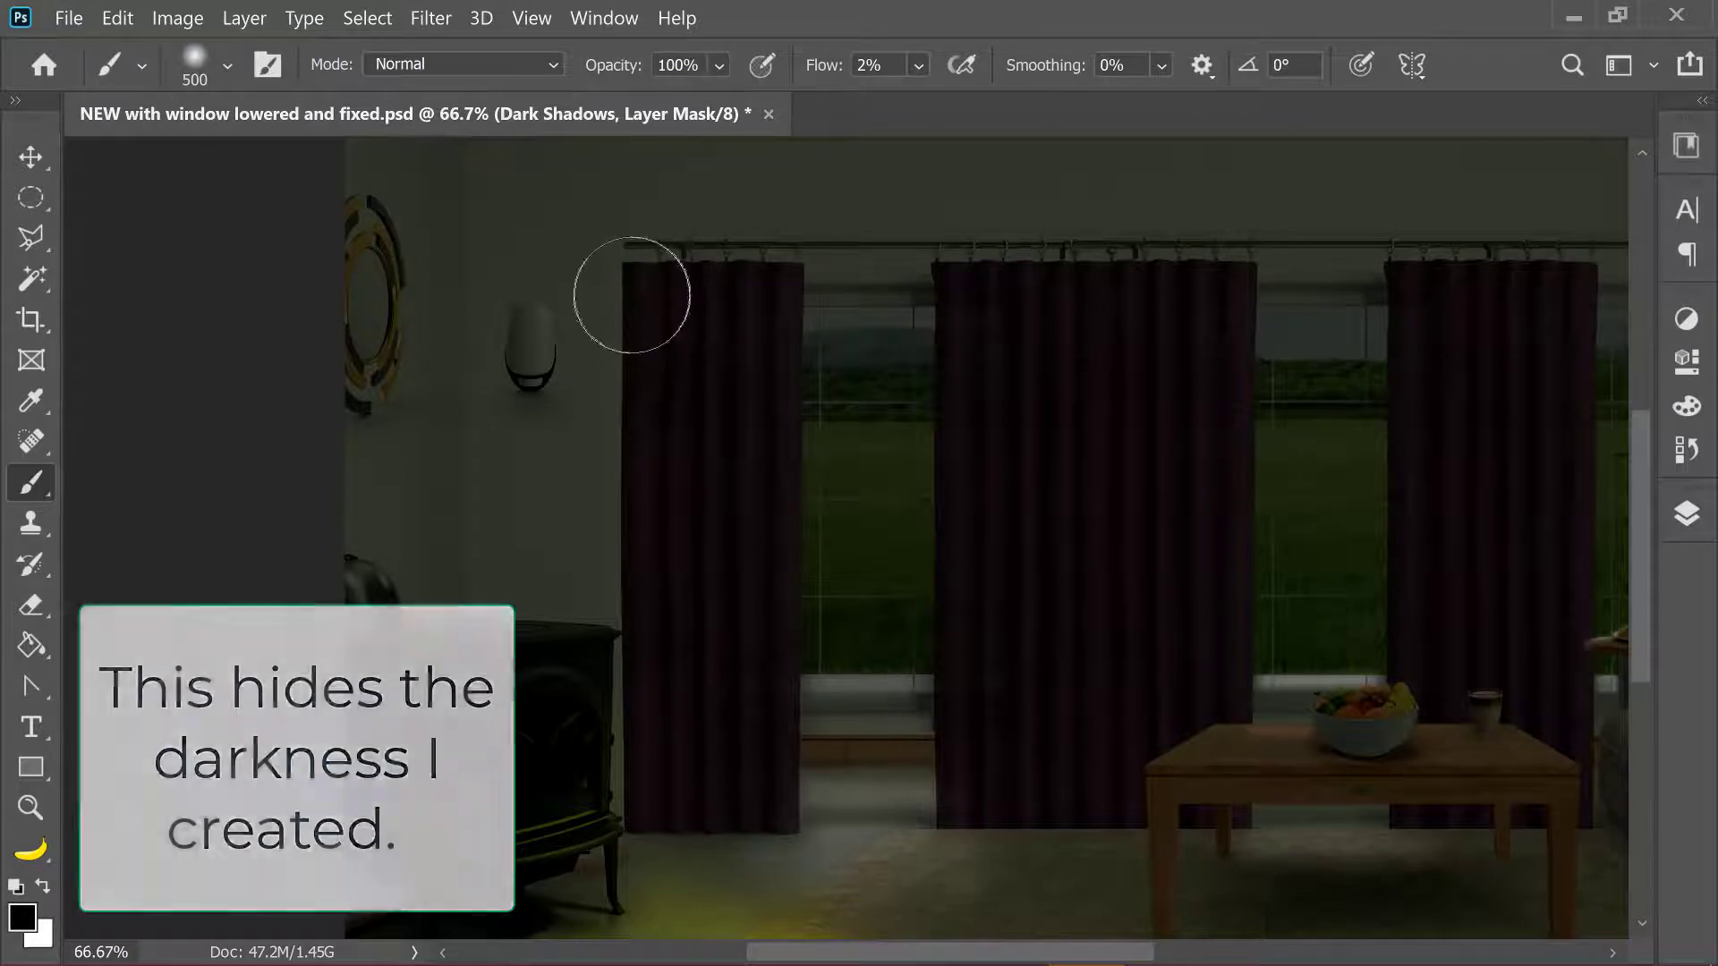
pyautogui.hotkey('ctrl', '+')
pyautogui.hotkey('ctrl', '+')
# Zoom in on the left curtain's top and start a lasso outline along the window frame.
pyautogui.moveTo(555, 192); pyautogui.dragTo(844, 729)
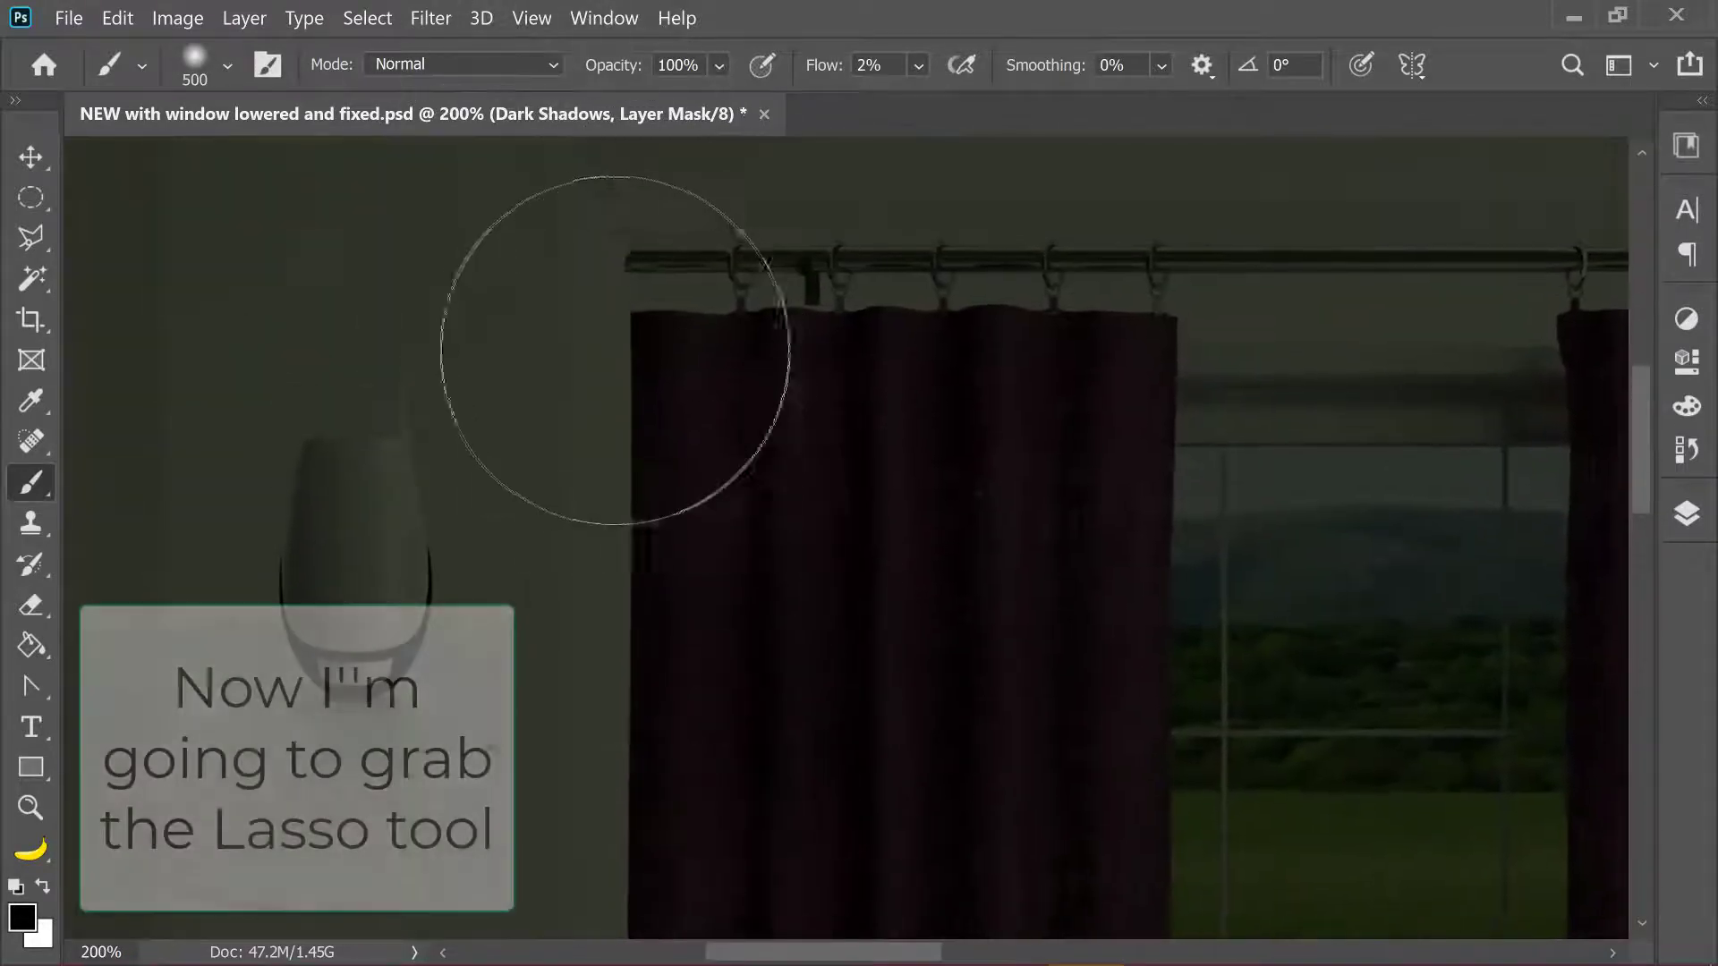
pyautogui.press('[')
pyautogui.press('[')
pyautogui.press('l')
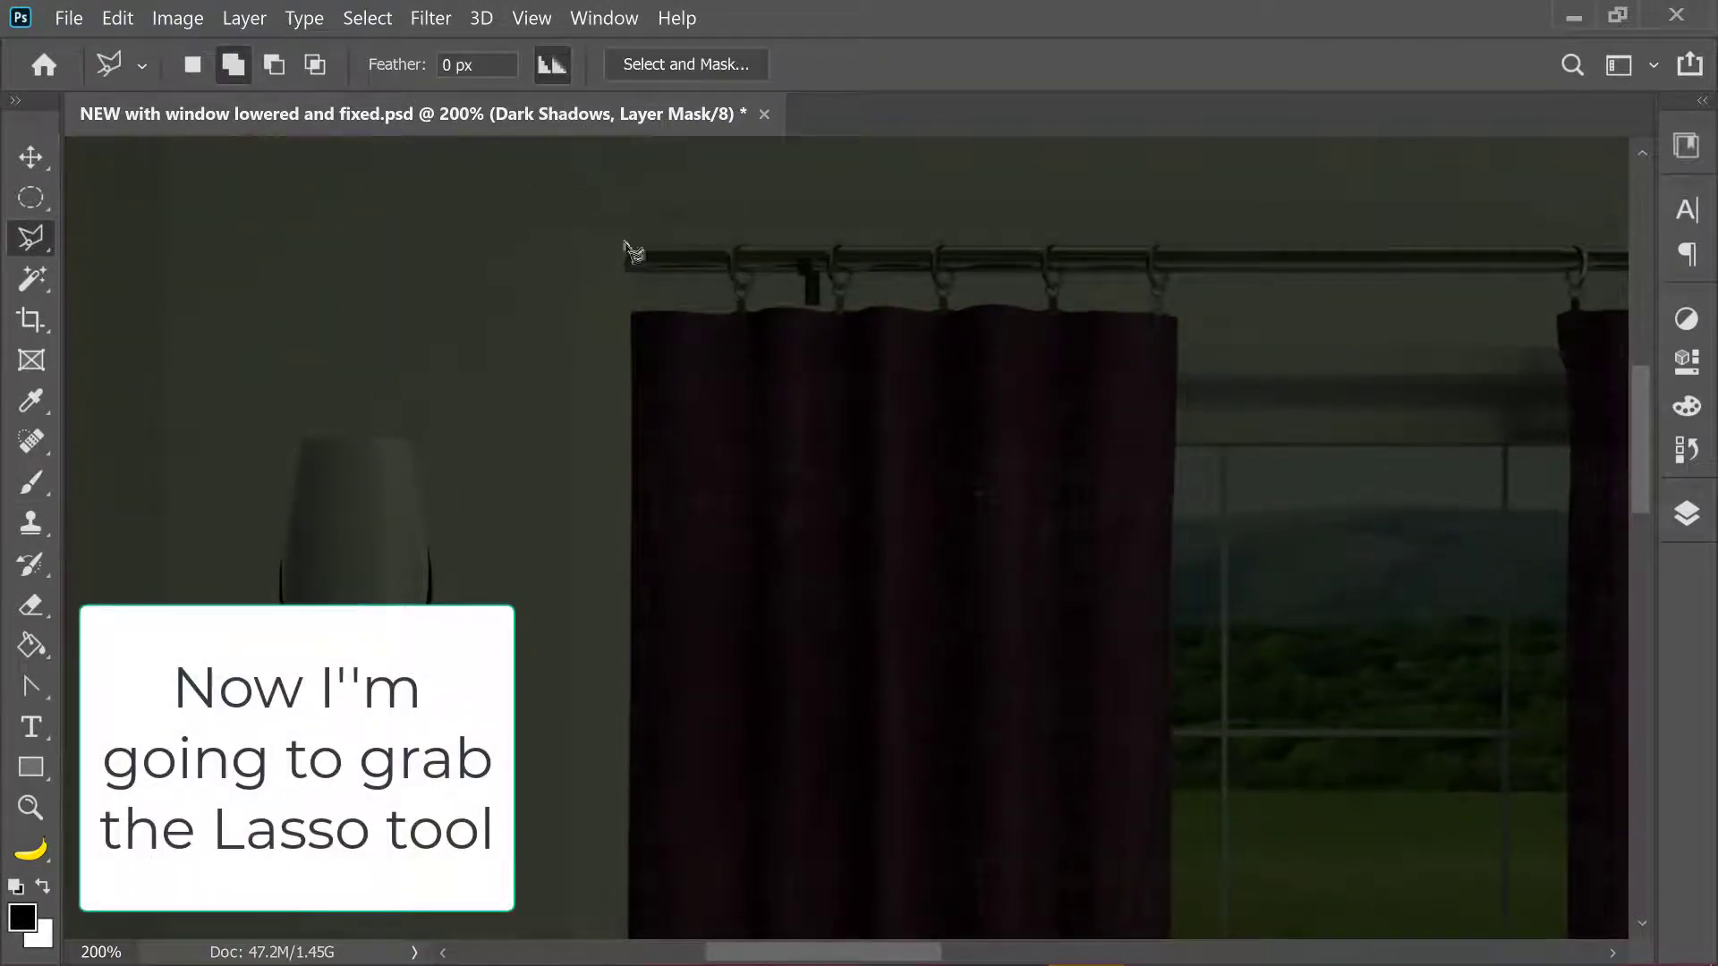
pyautogui.moveTo(637, 664); pyautogui.dragTo(656, 775)
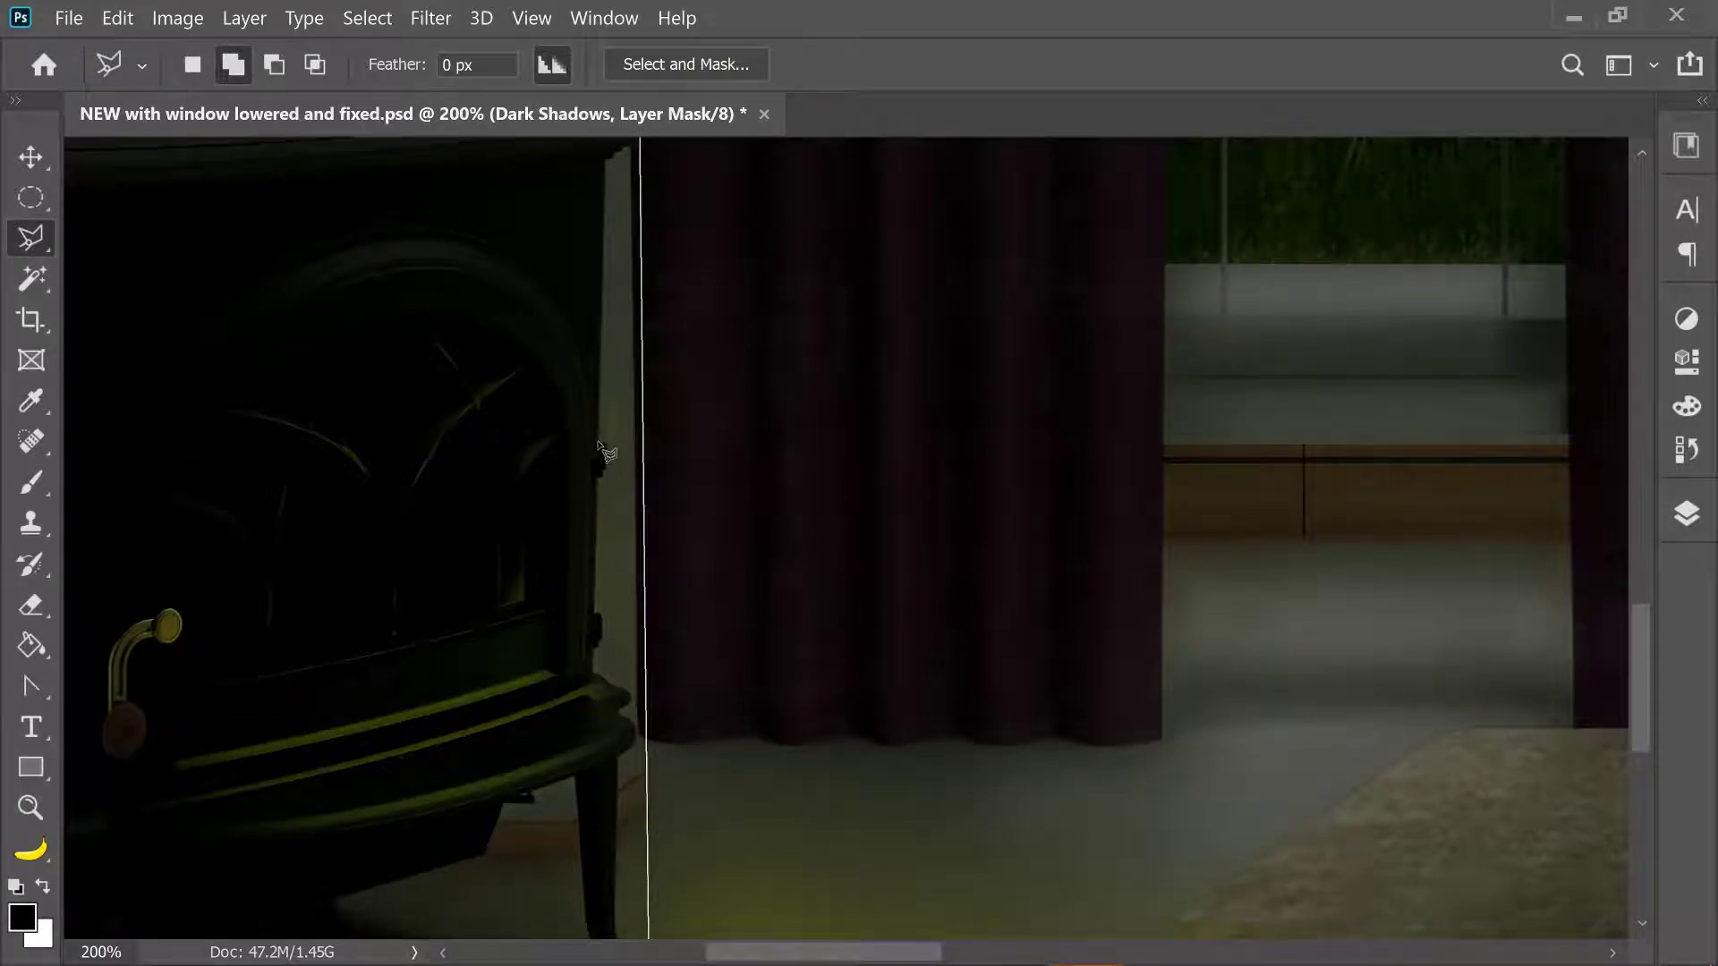
pyautogui.scroll(5, 616, 175)
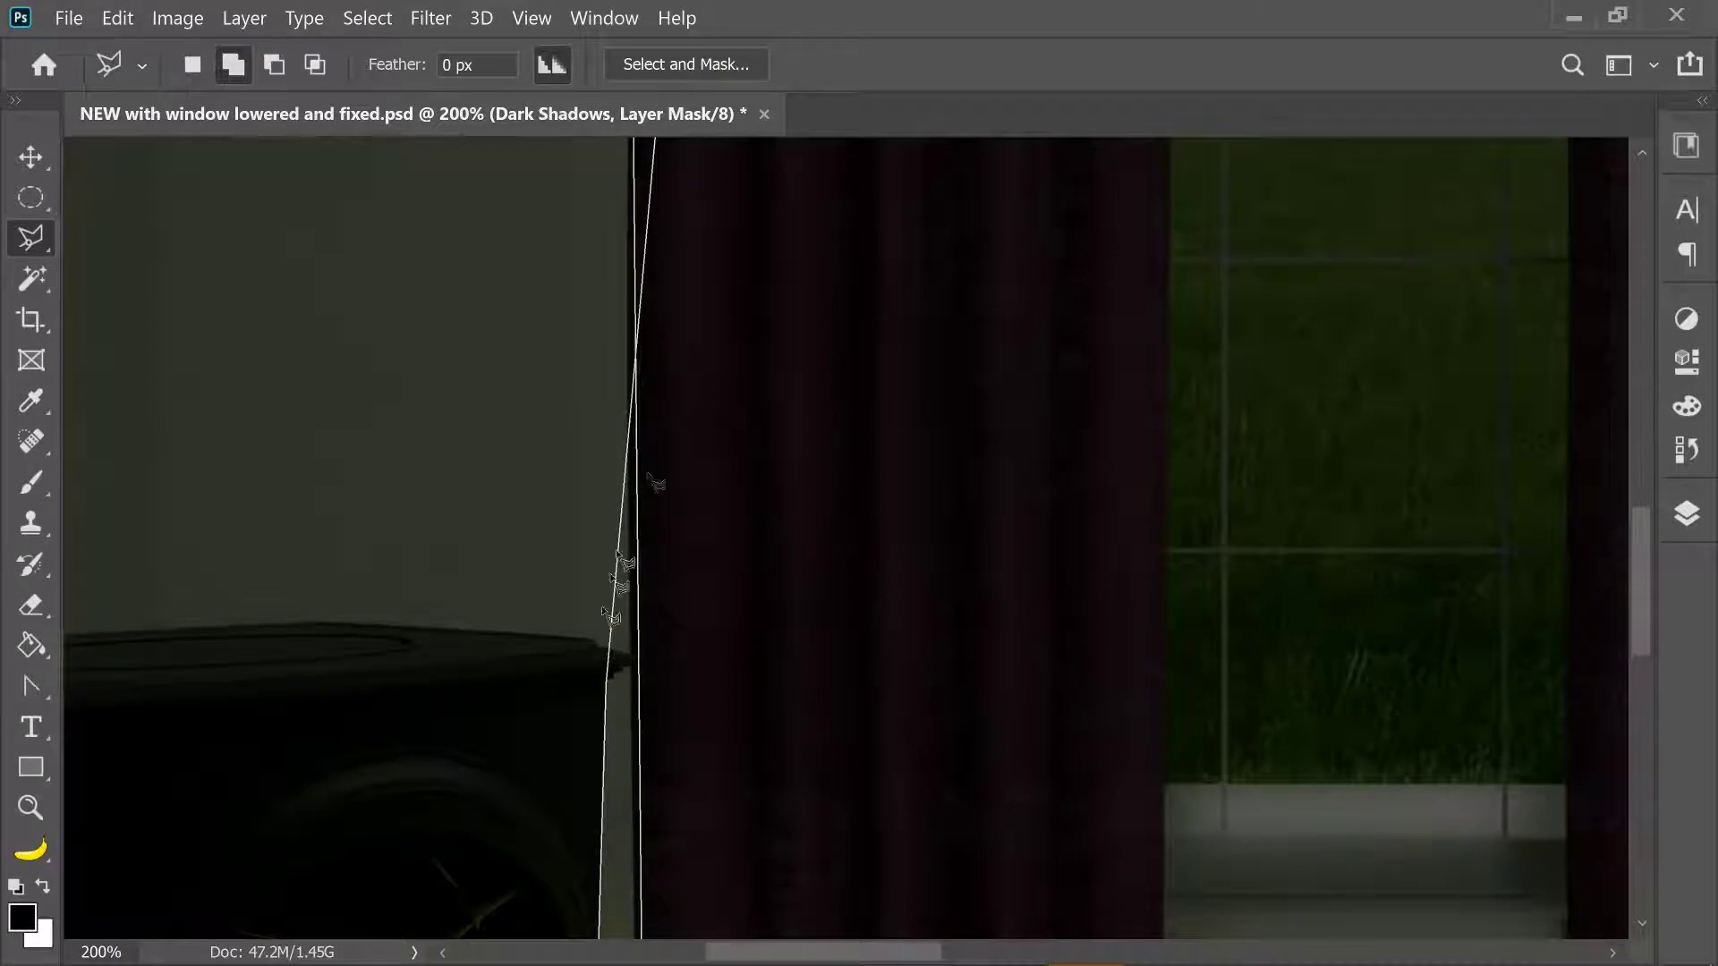
pyautogui.scroll(5, 626, 483)
pyautogui.scroll(2, 582, 448)
pyautogui.doubleClick(578, 439)
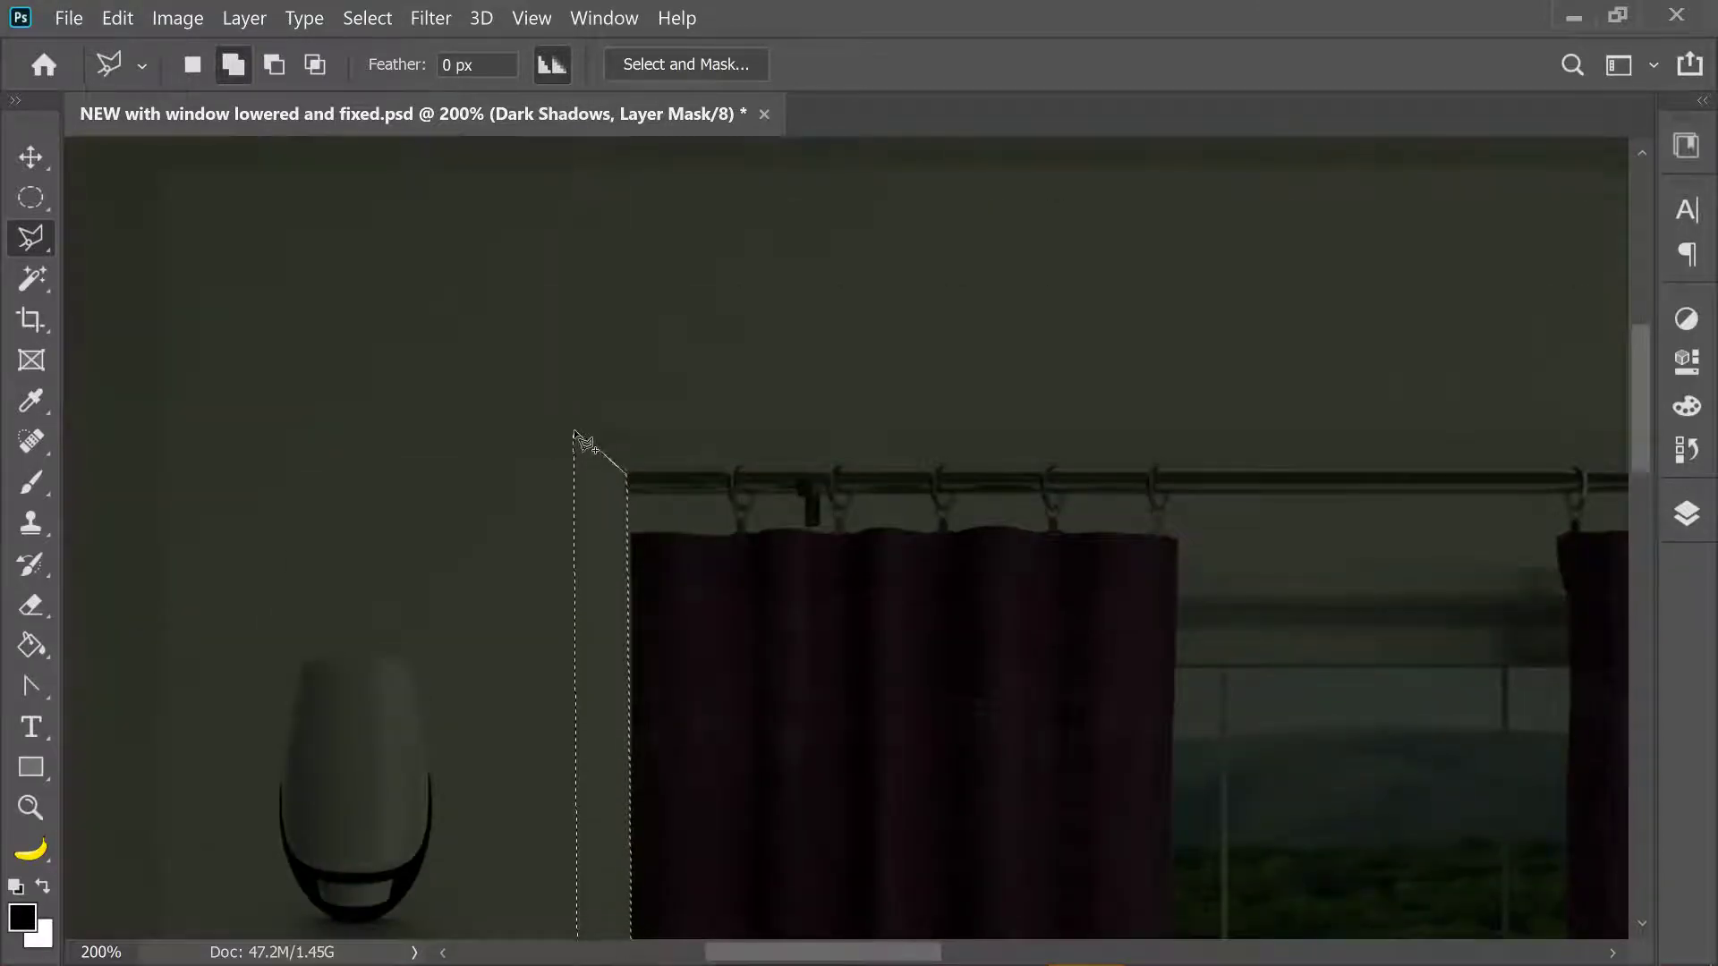
# Add points above the curtain rod and the window's top-left corner, closing the frame-band selection.
pyautogui.click(1379, 421)
pyautogui.hscroll(15, 1396, 421)
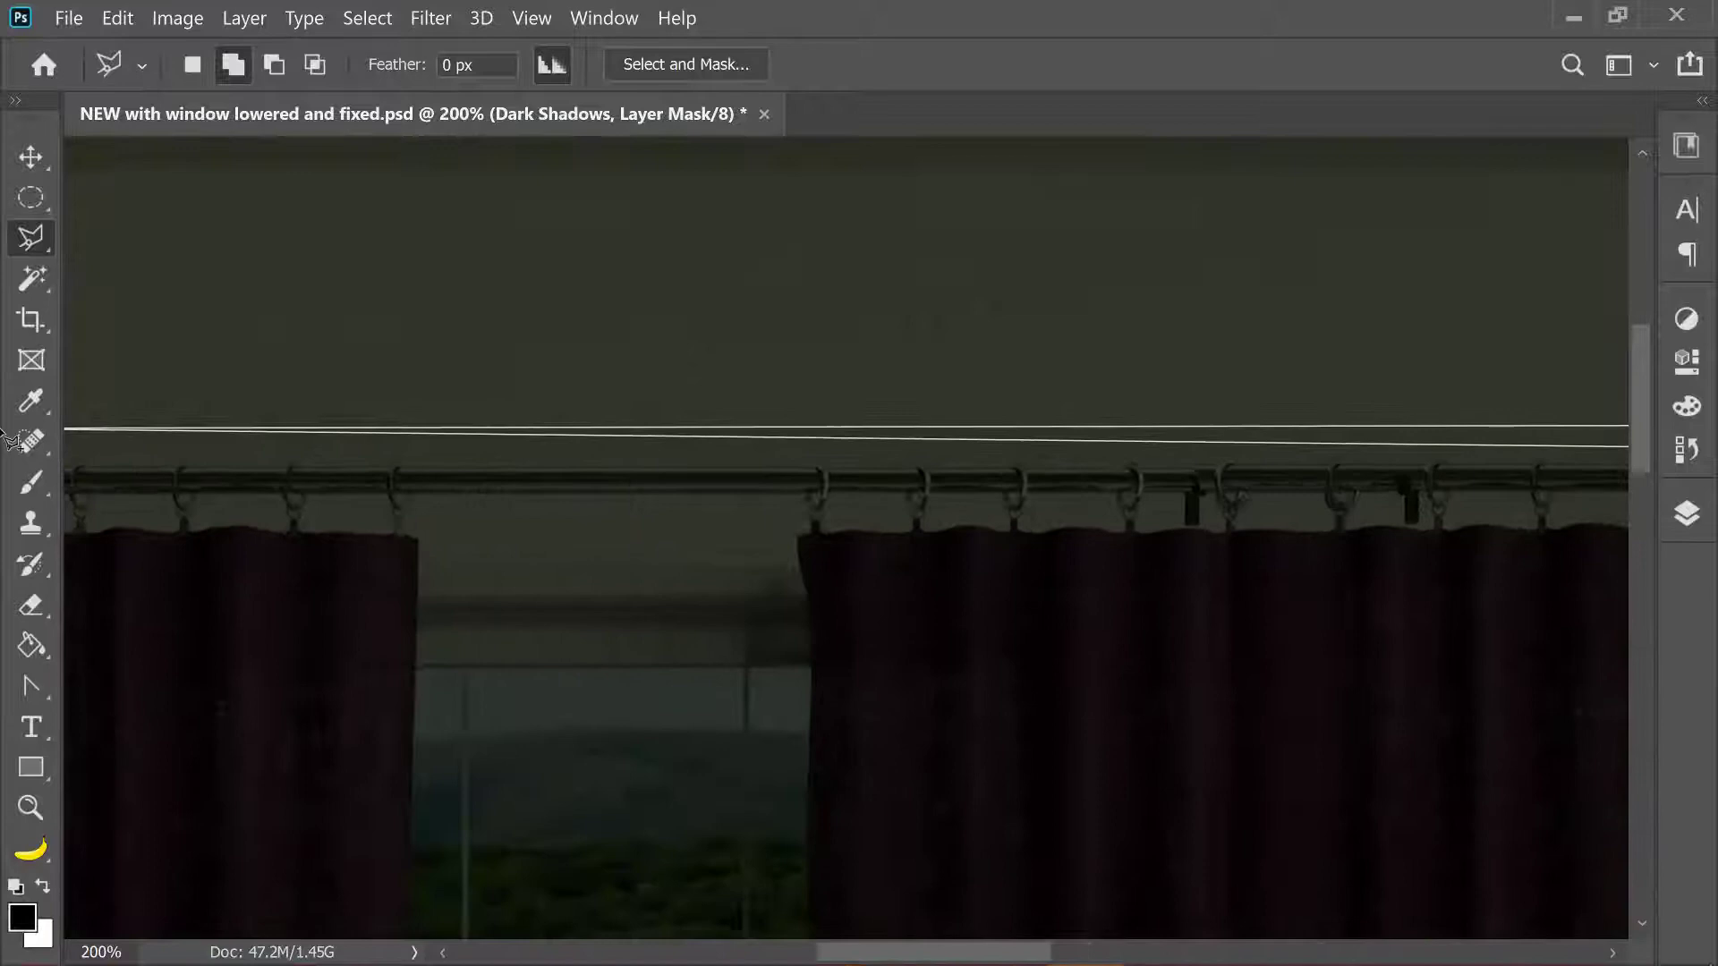
pyautogui.click(498, 429)
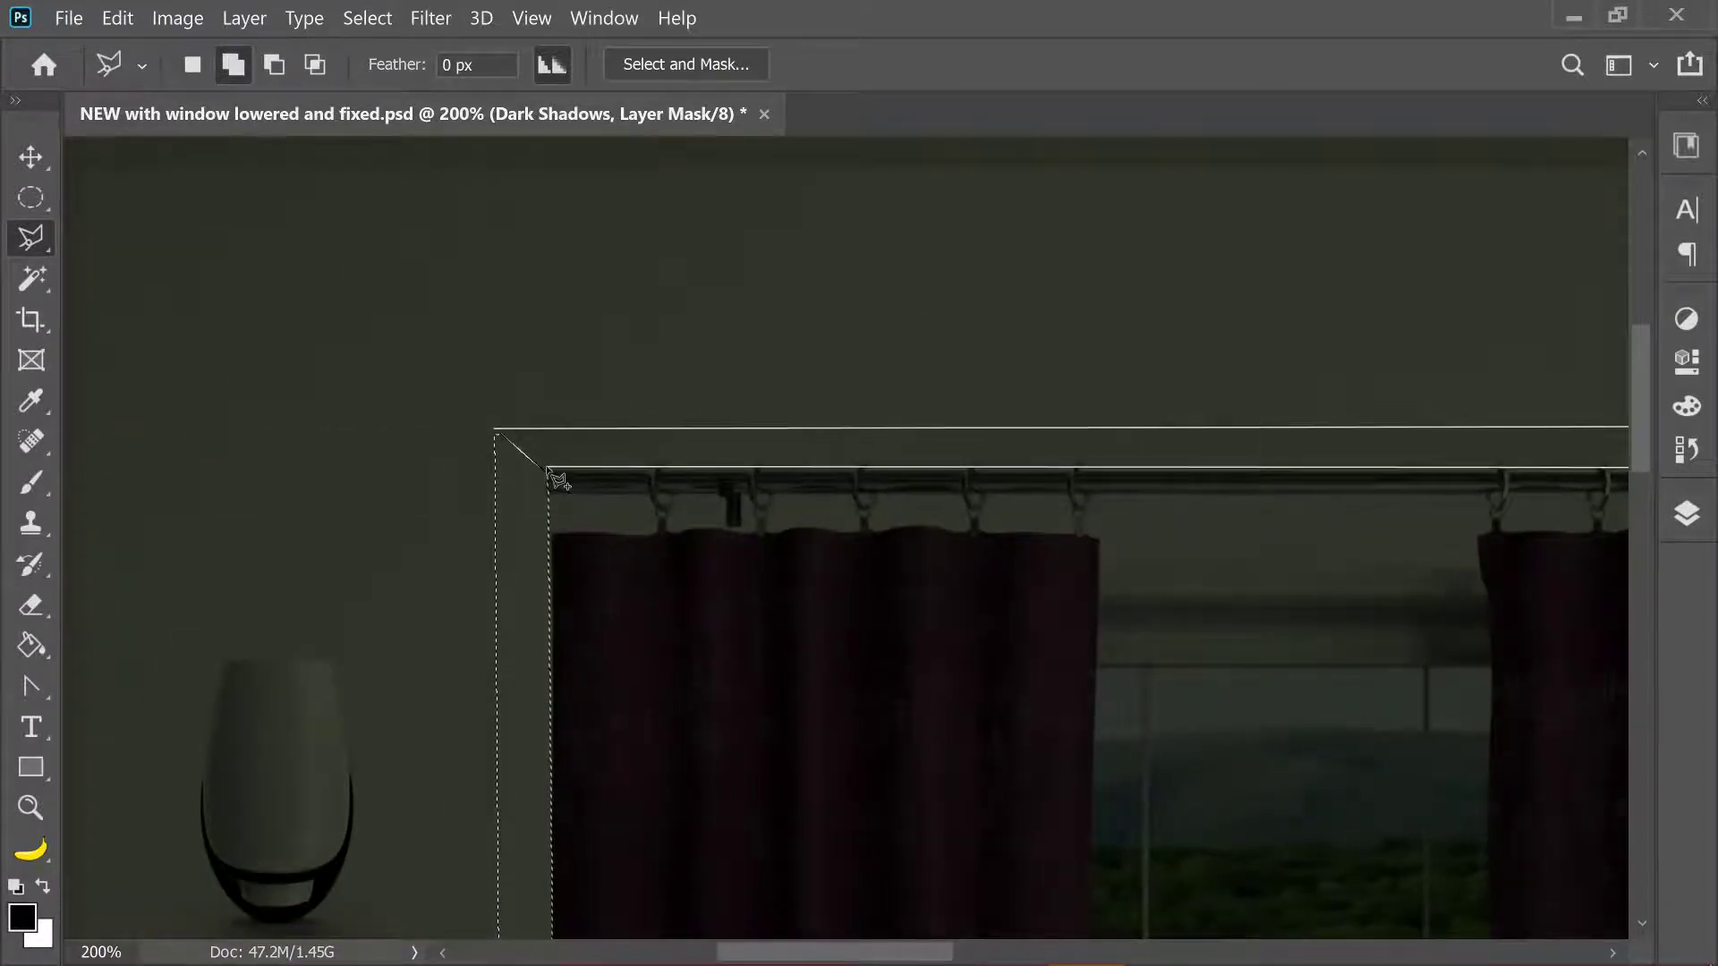
pyautogui.click(544, 470)
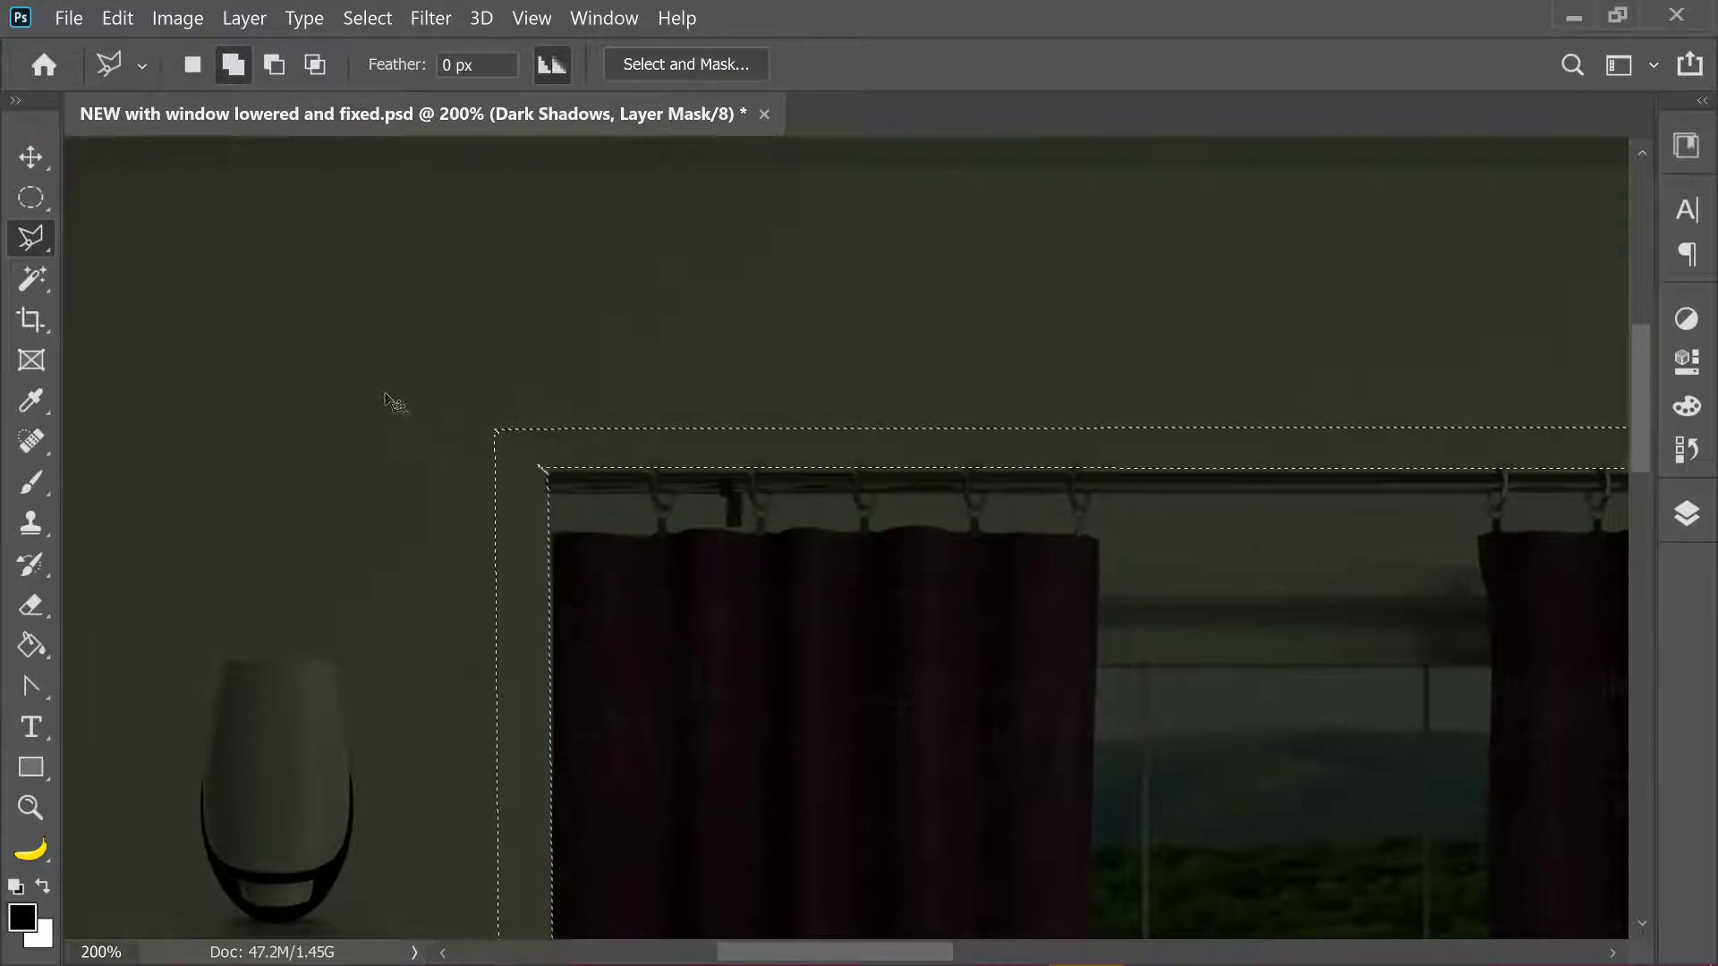
pyautogui.hotkey('ctrl', '-')
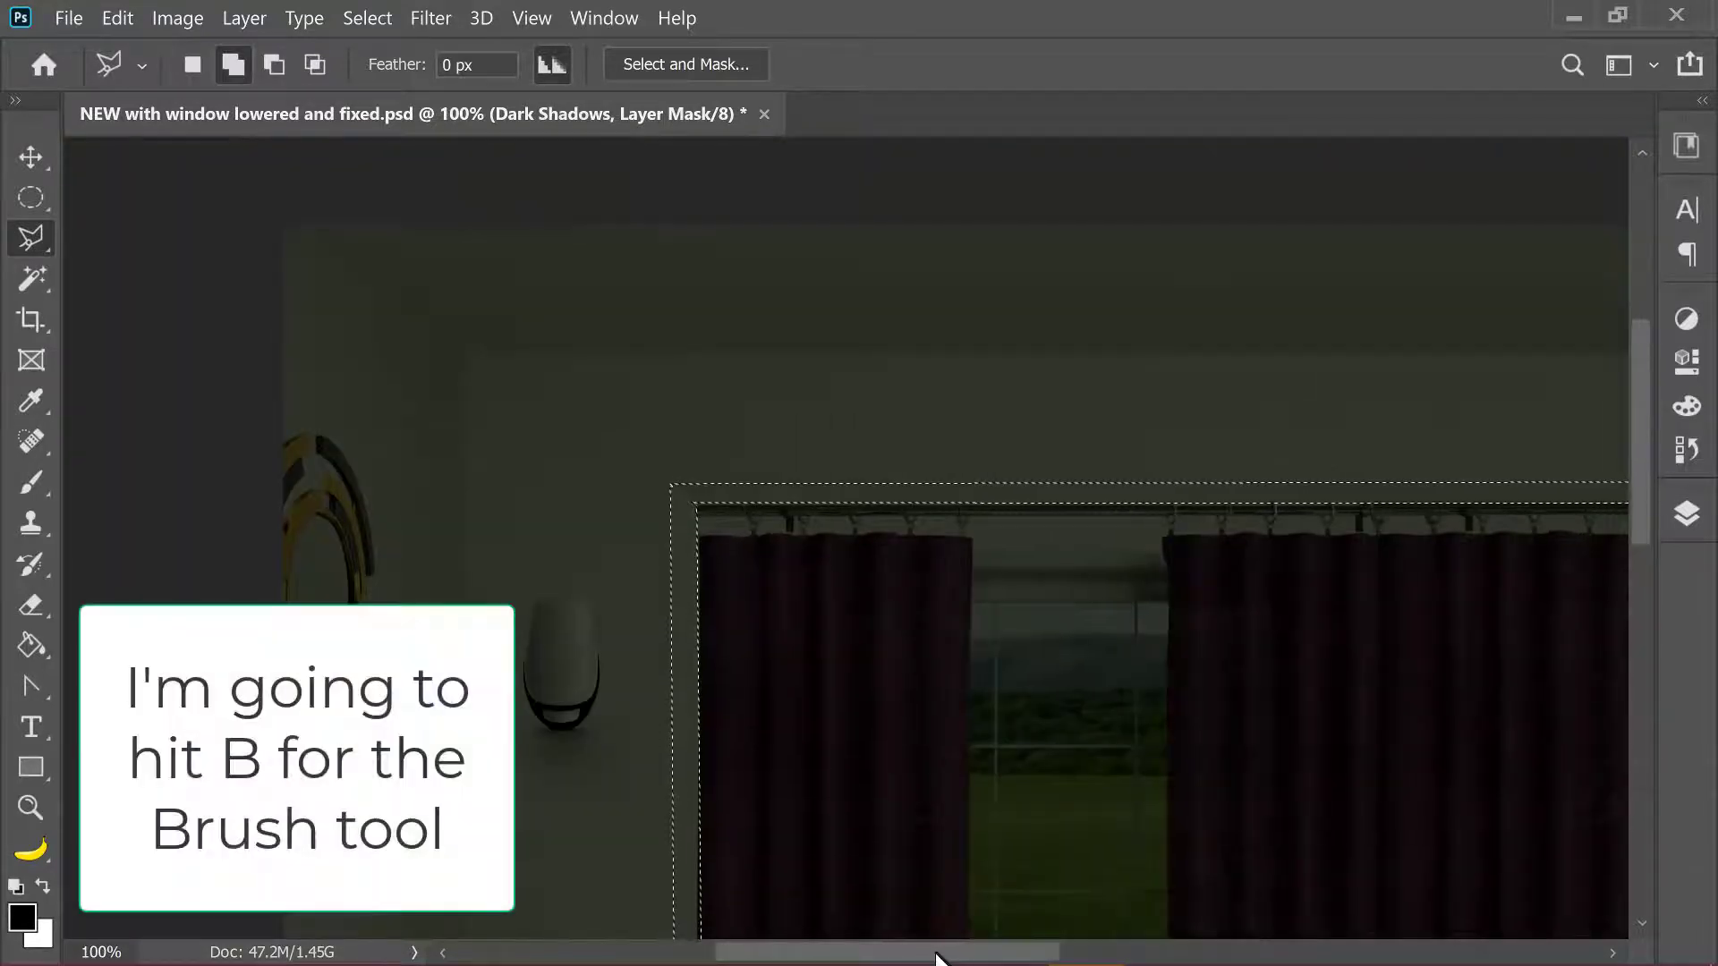
# Switch to the Brush with a white foreground on the active Dark Shadows mask.
pyautogui.press('b')
pyautogui.moveTo(941, 948); pyautogui.dragTo(909, 955)
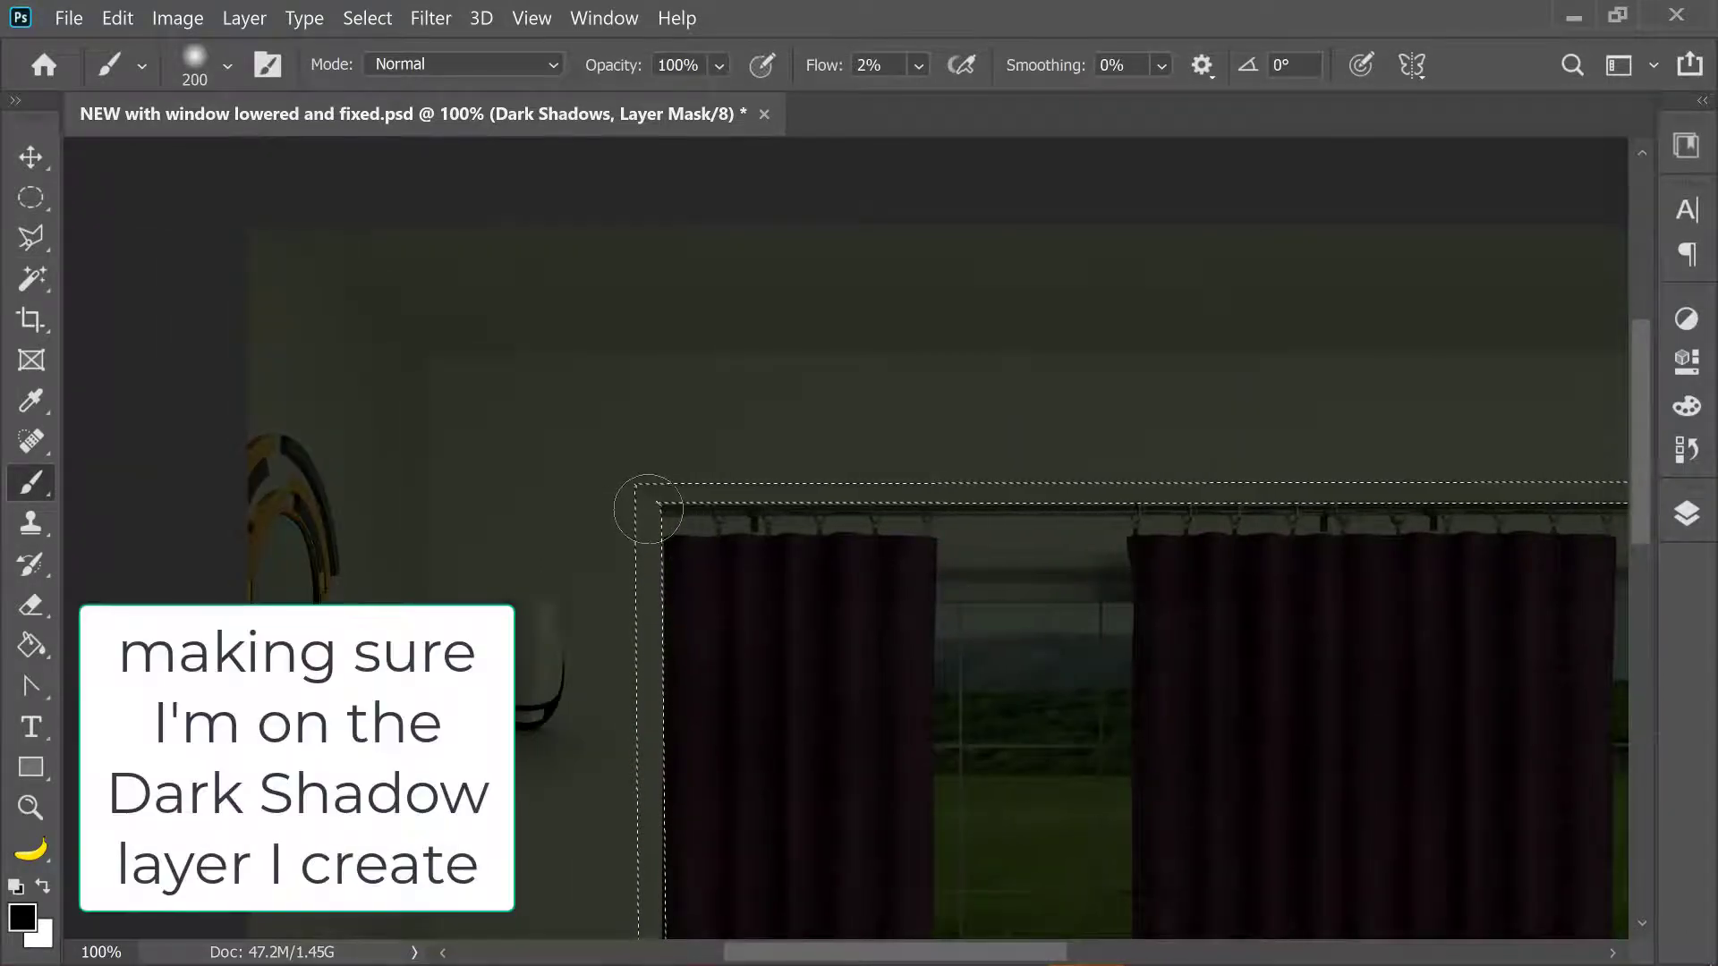
pyautogui.click(1686, 528)
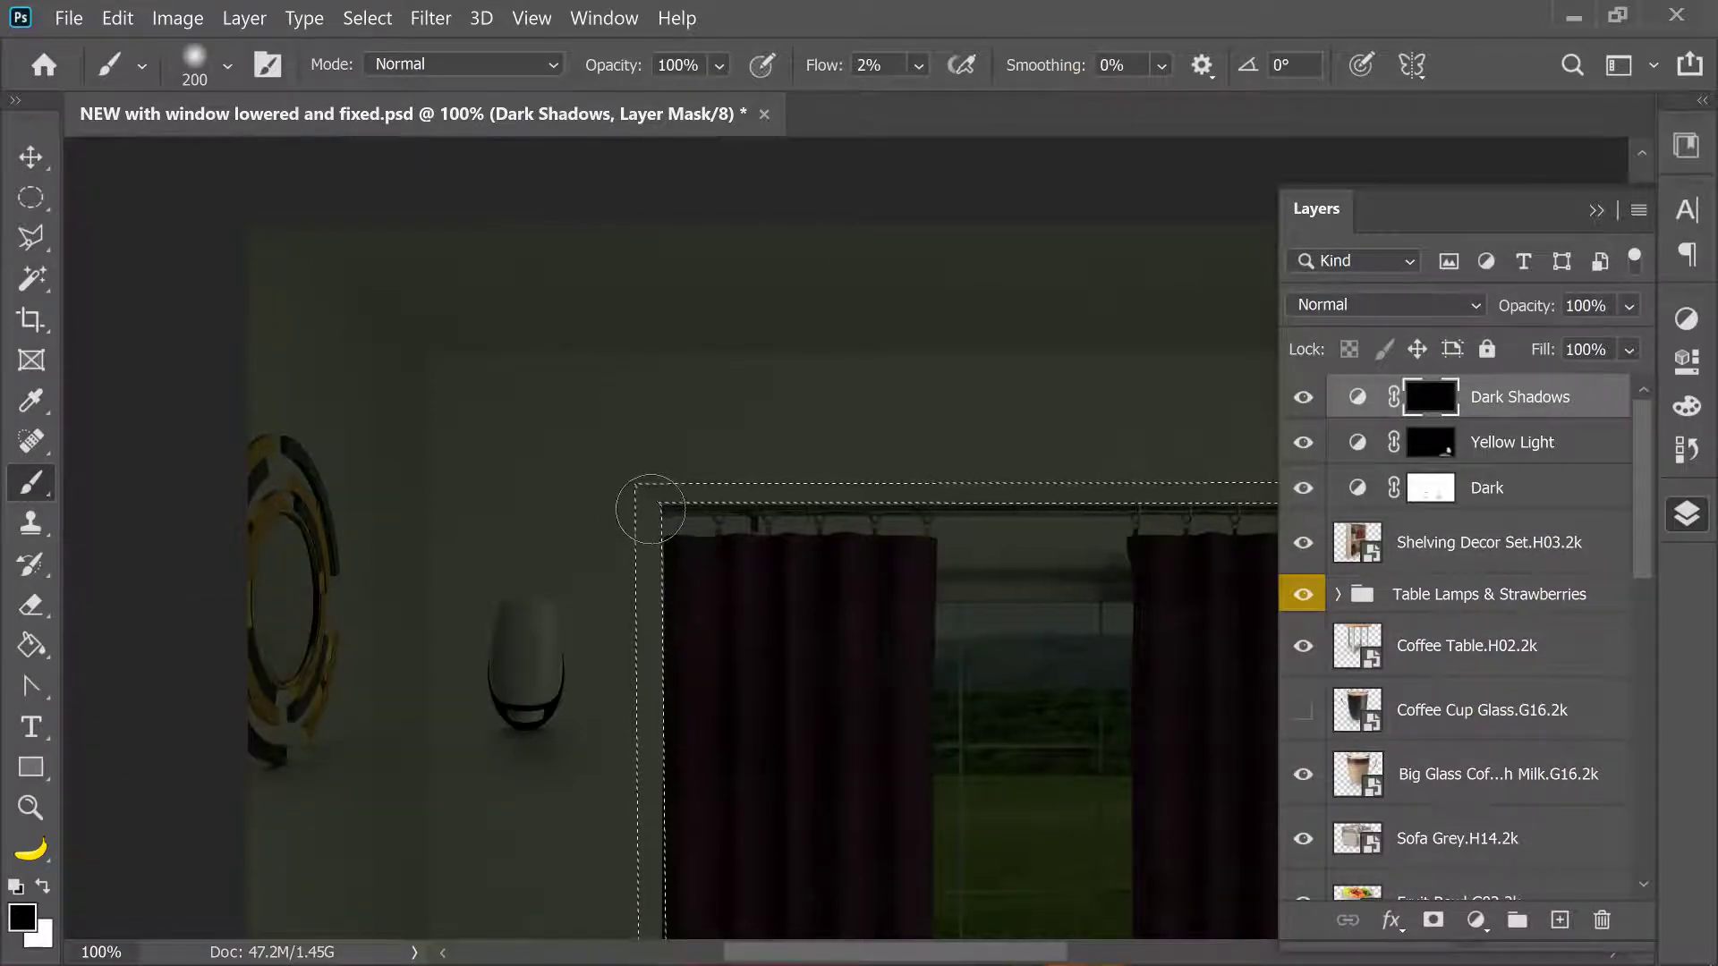
pyautogui.press('x')
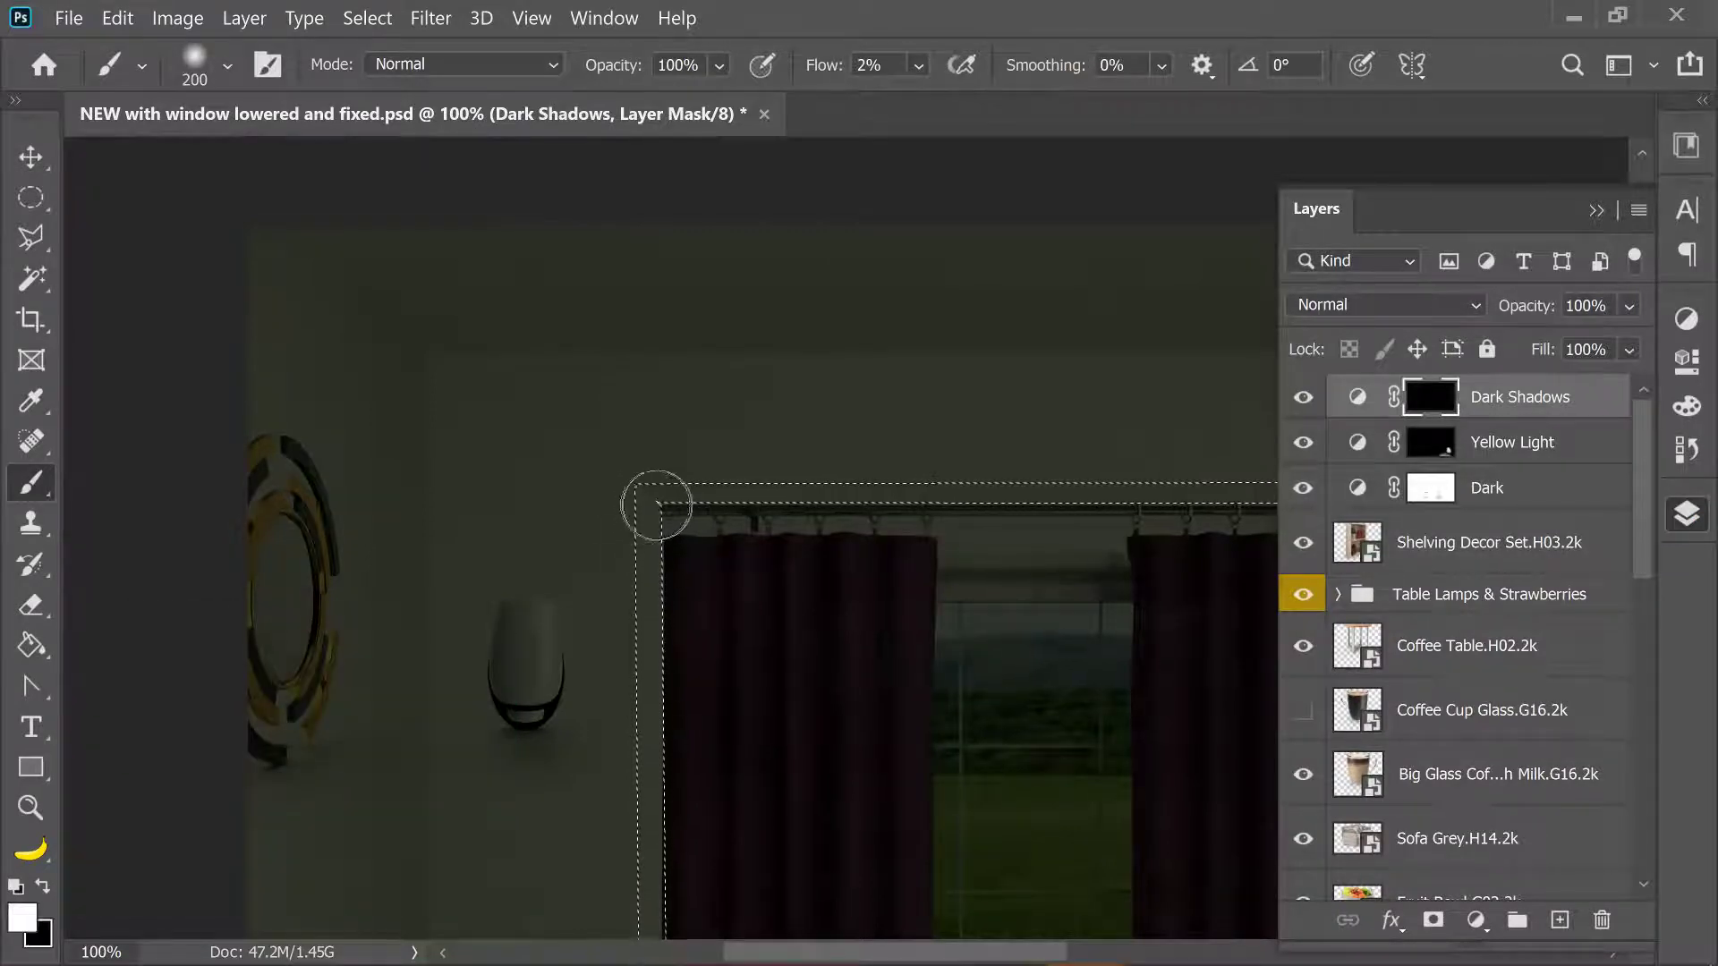
pyautogui.scroll(-2, 640, 743)
pyautogui.scroll(-5, 644, 796)
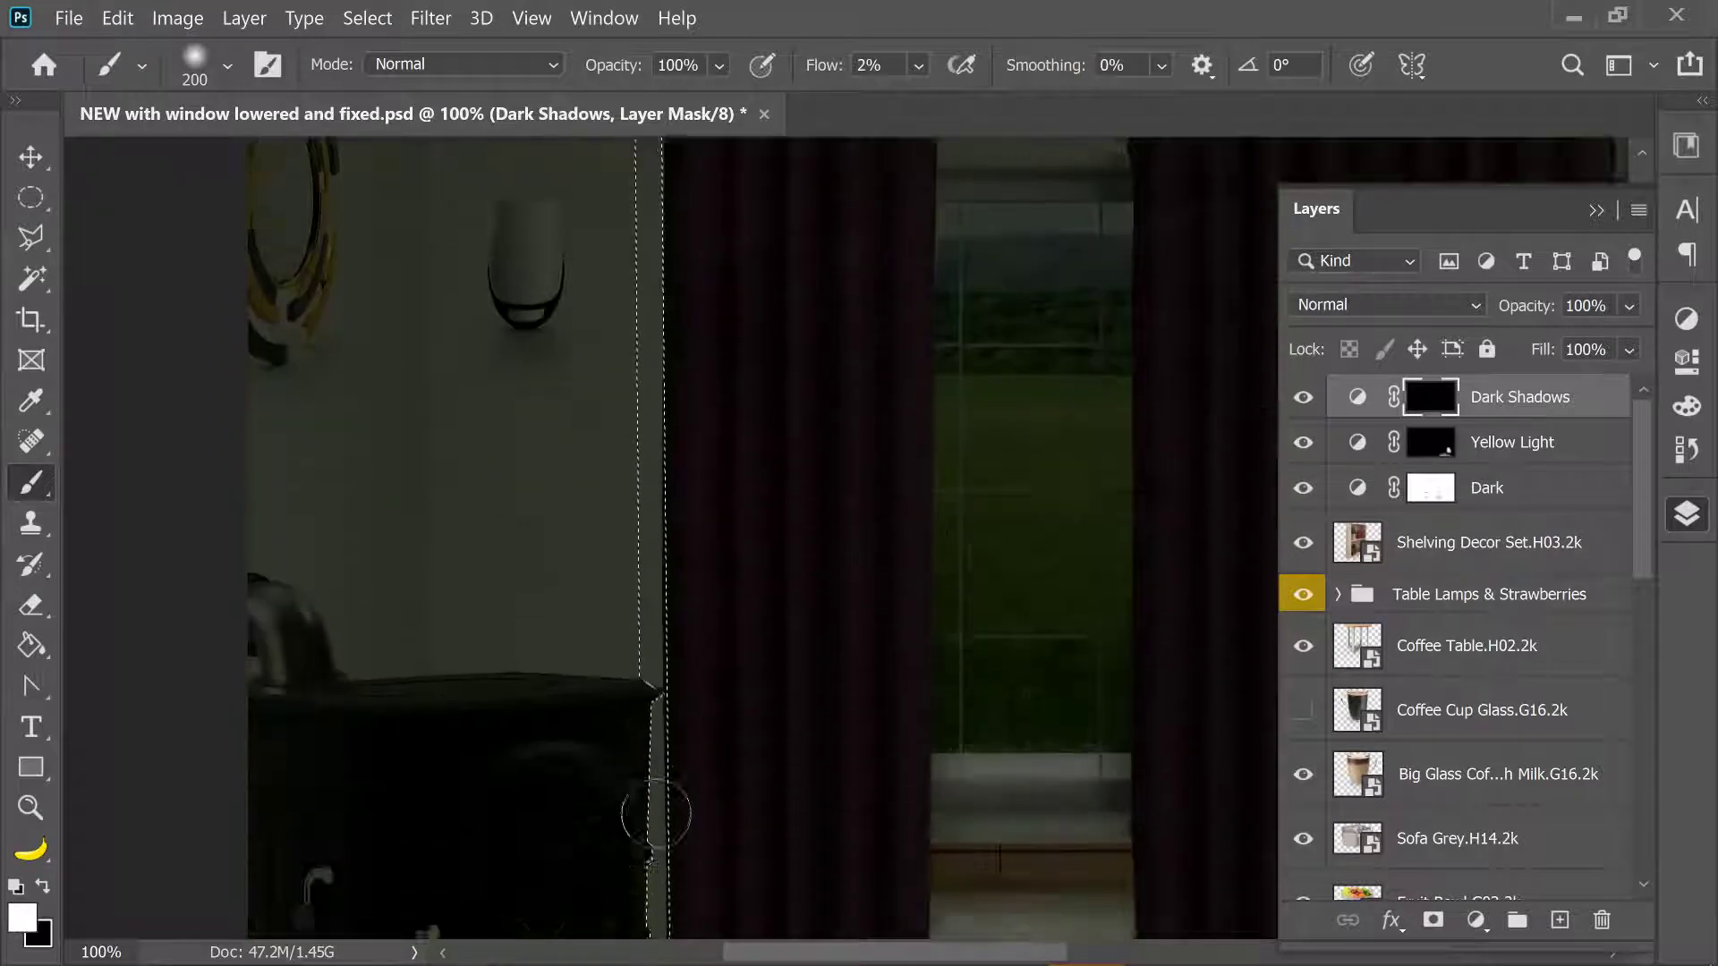
pyautogui.scroll(-2, 662, 811)
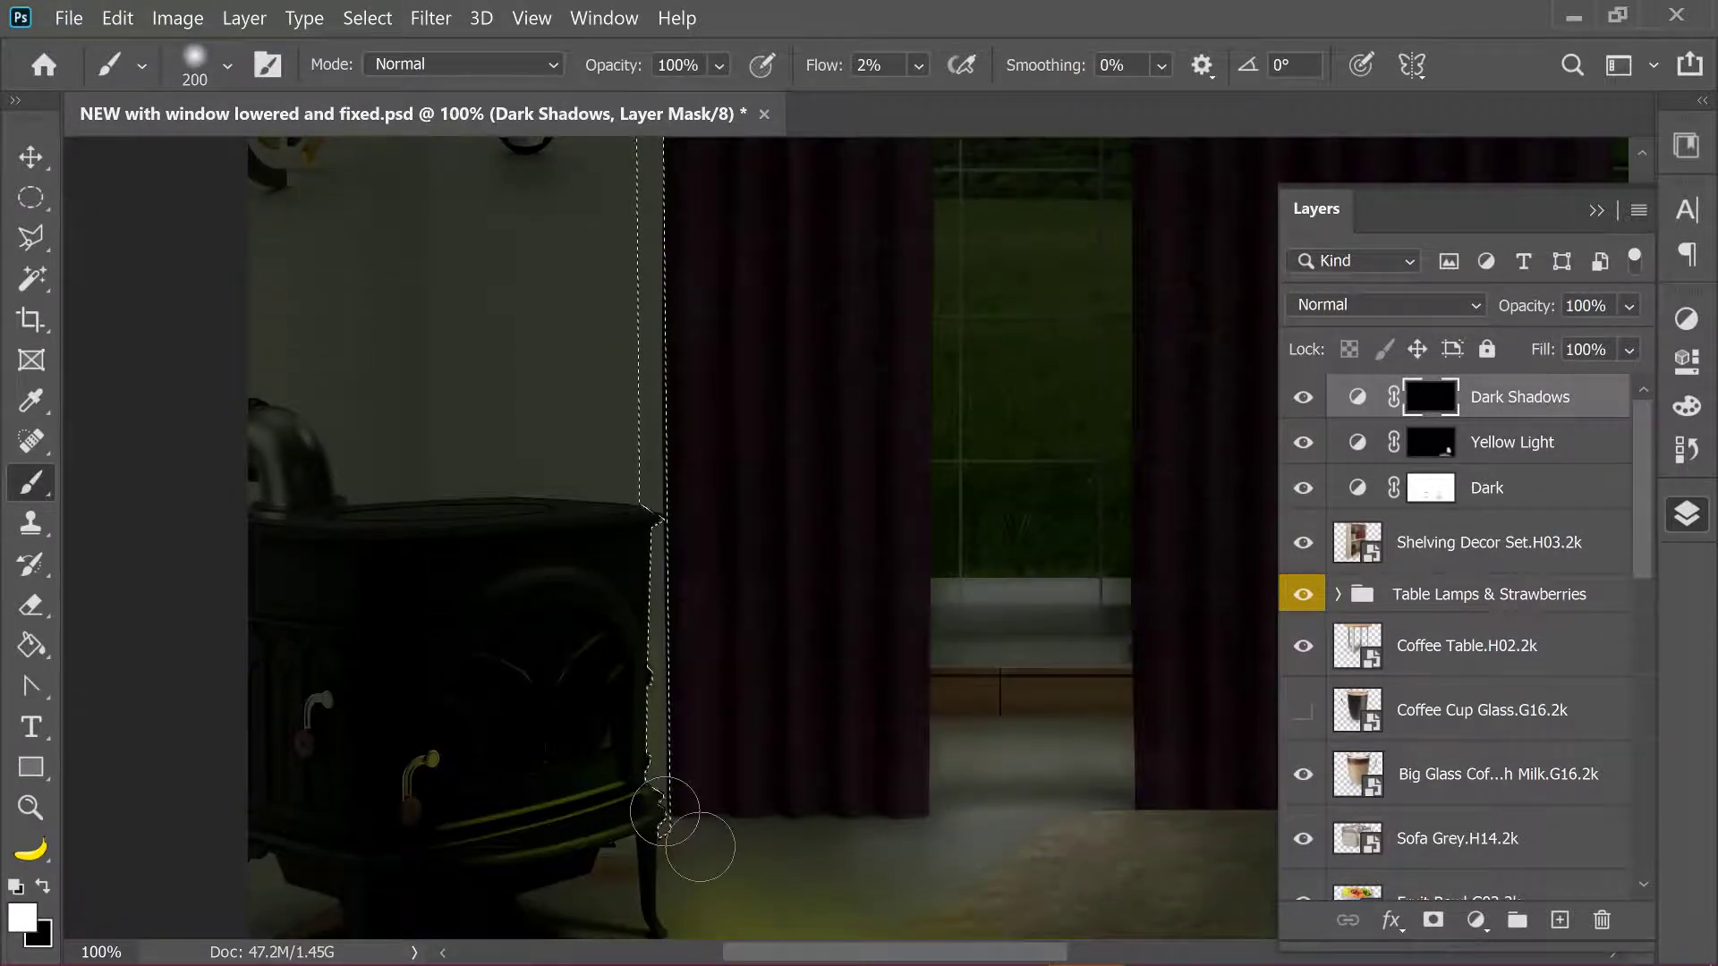
# Paint a straight Shift-click stroke up the window's left edge, then undo it as too dark.
pyautogui.click(917, 65)
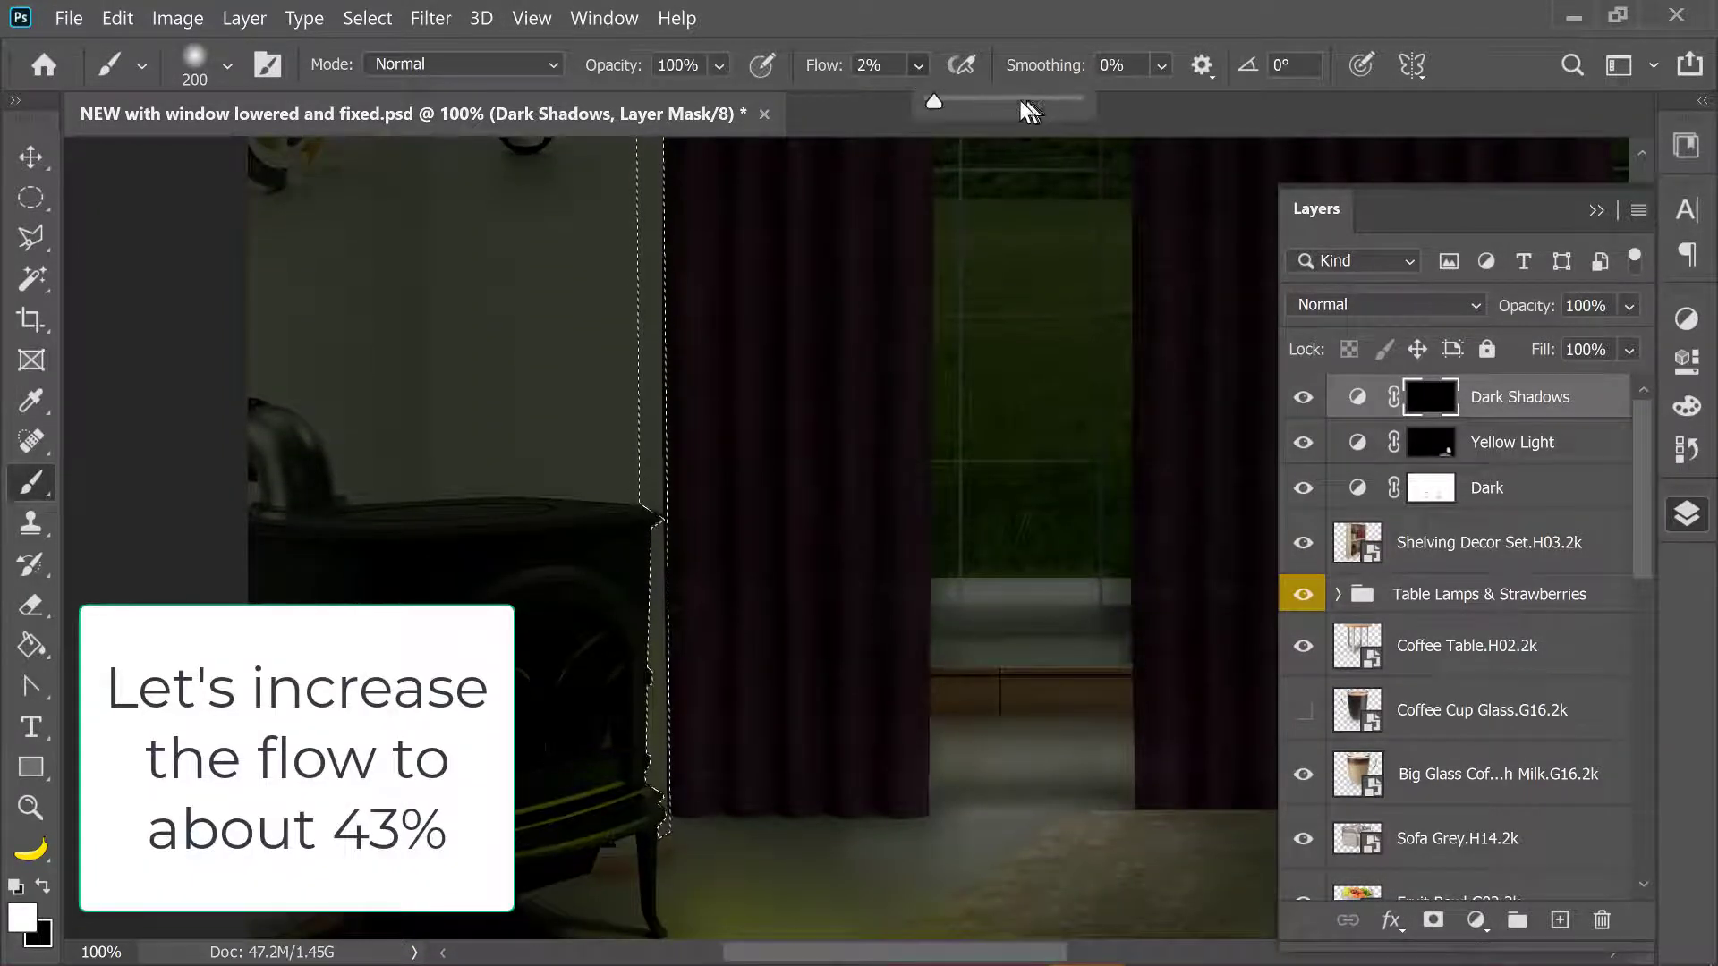
pyautogui.moveTo(995, 99); pyautogui.dragTo(992, 100)
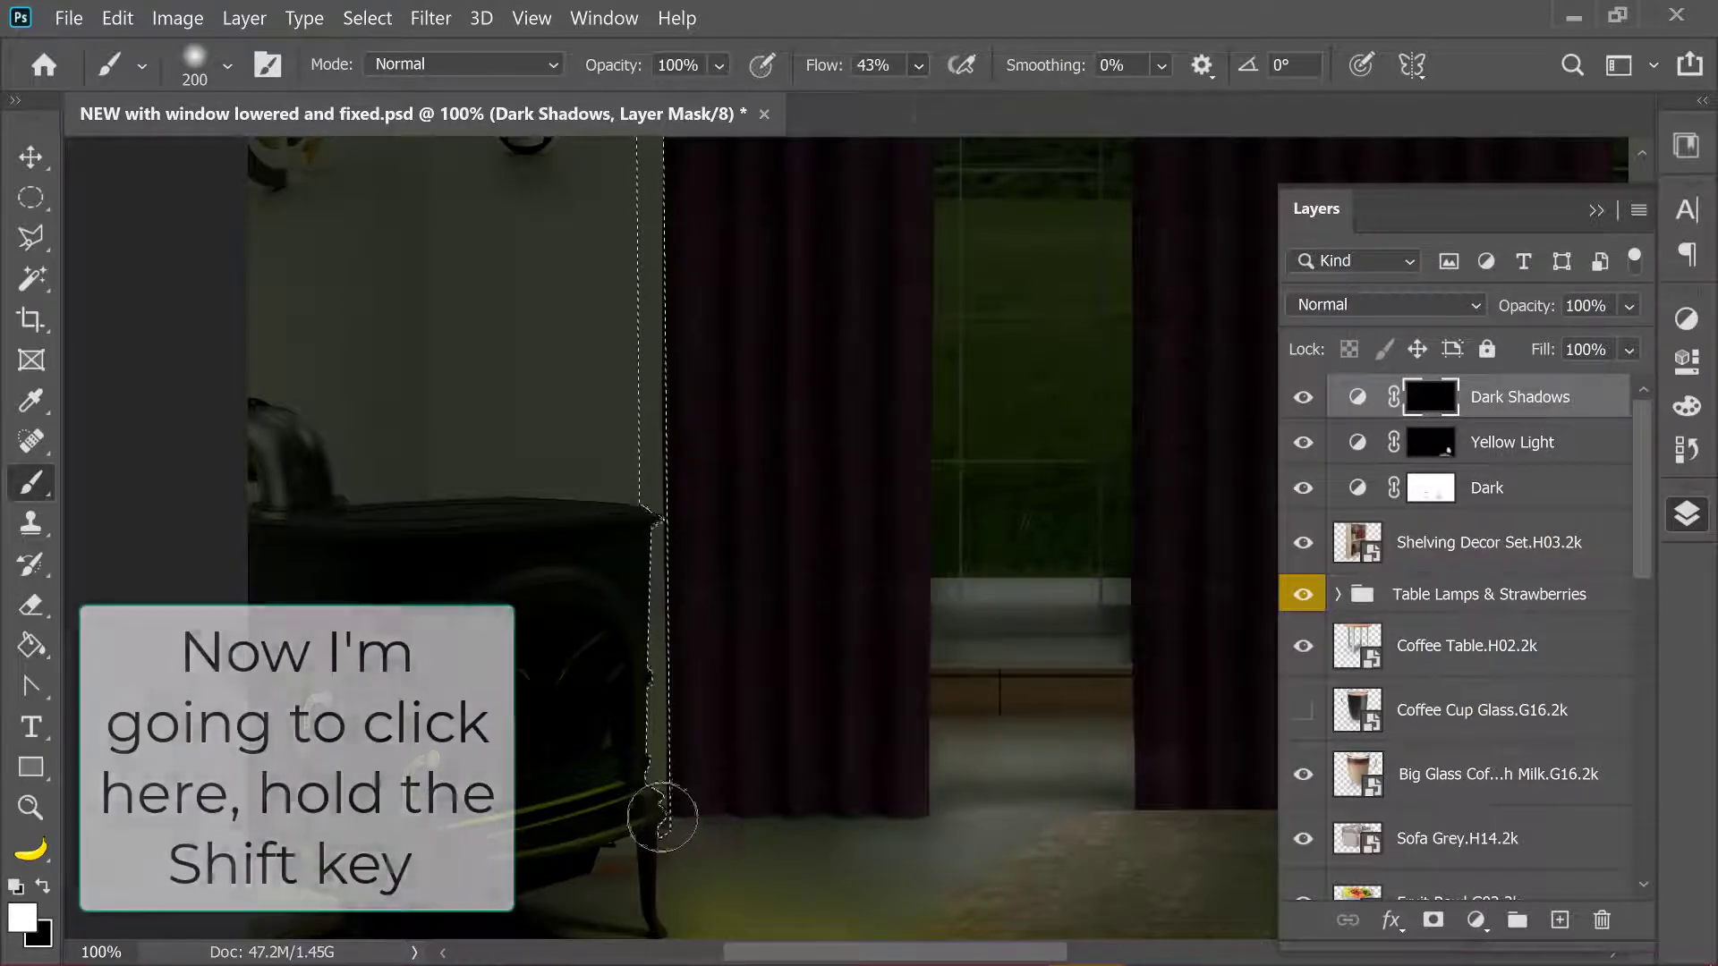
pyautogui.scroll(2, 658, 761)
pyautogui.scroll(5, 652, 627)
pyautogui.scroll(1, 652, 448)
pyautogui.click(653, 334)
pyautogui.keyDown('shift'); pyautogui.click(626, 655); pyautogui.keyUp('shift')
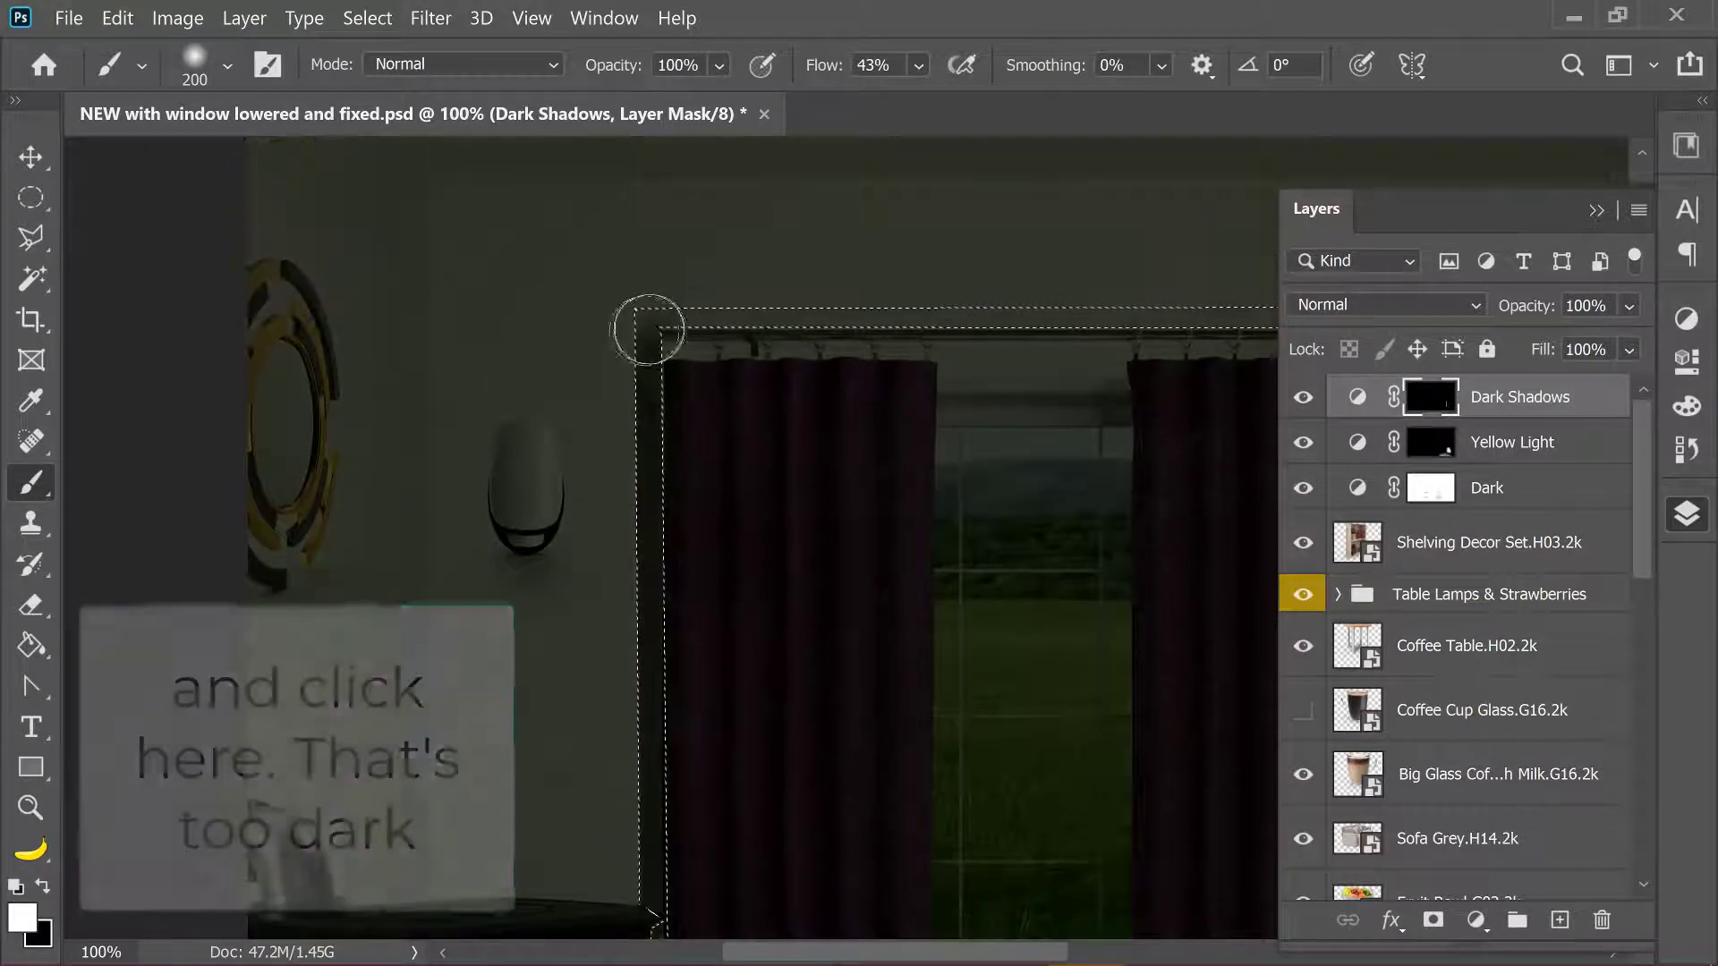
pyautogui.hotkey('ctrl', 'z')
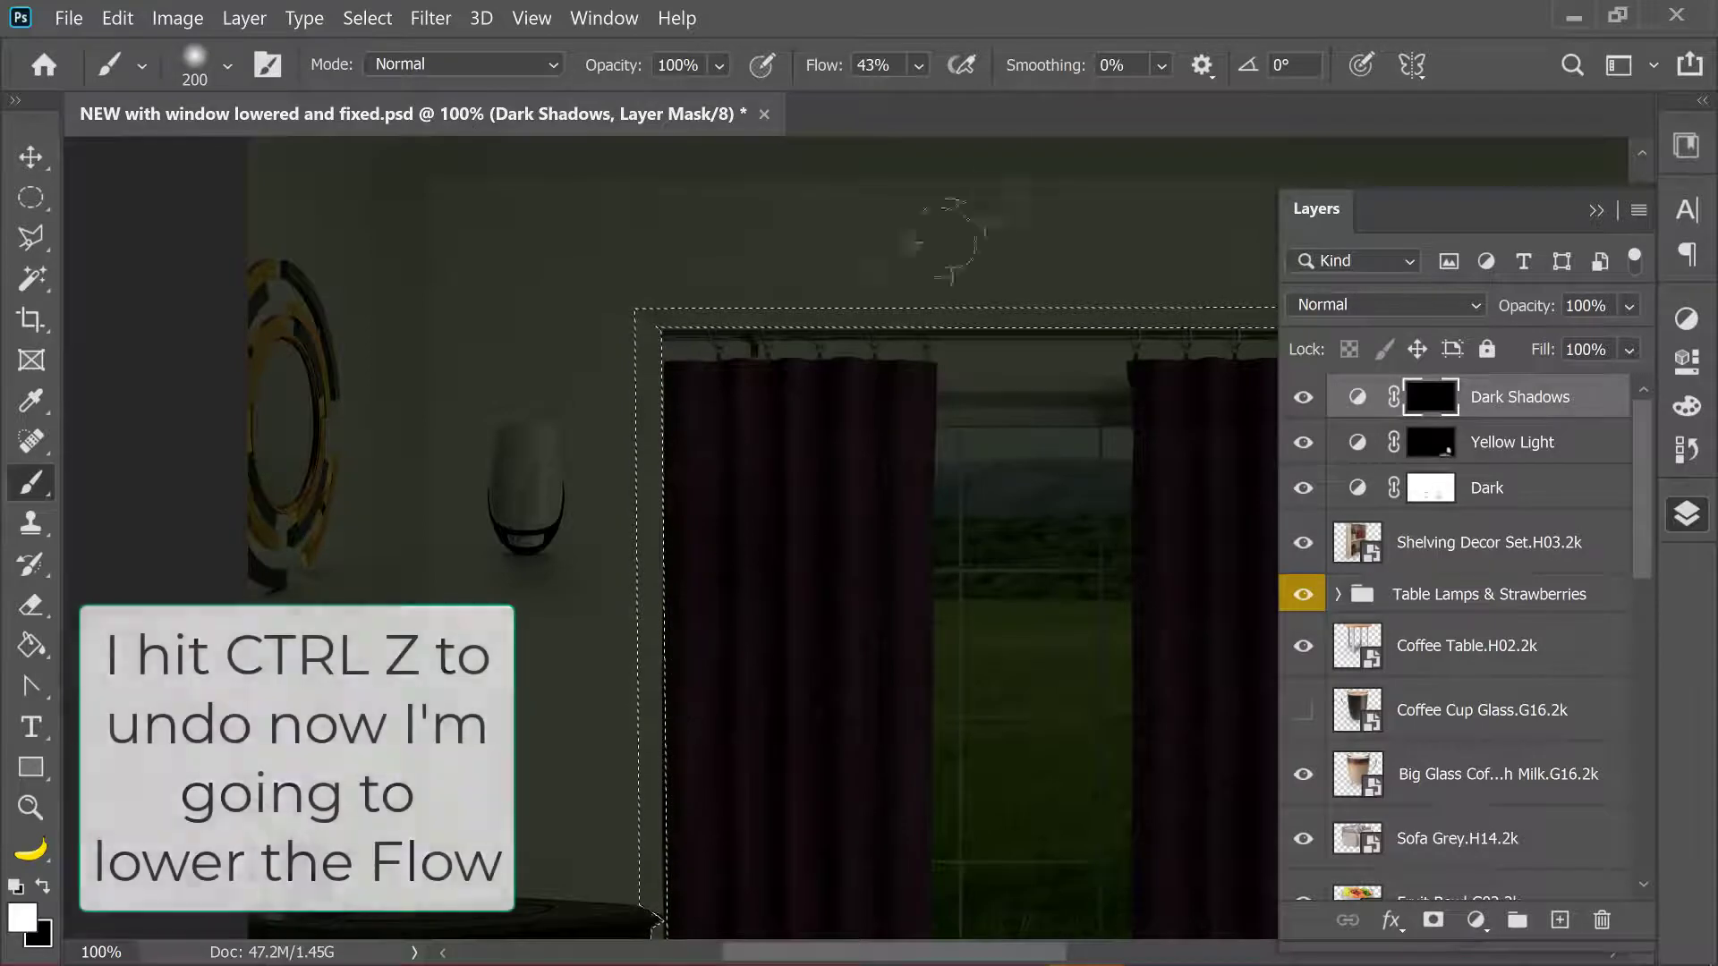
# At 16% flow, paint straight strokes along the window's left edge and across its top band.
pyautogui.click(918, 64)
pyautogui.moveTo(922, 95); pyautogui.dragTo(930, 104)
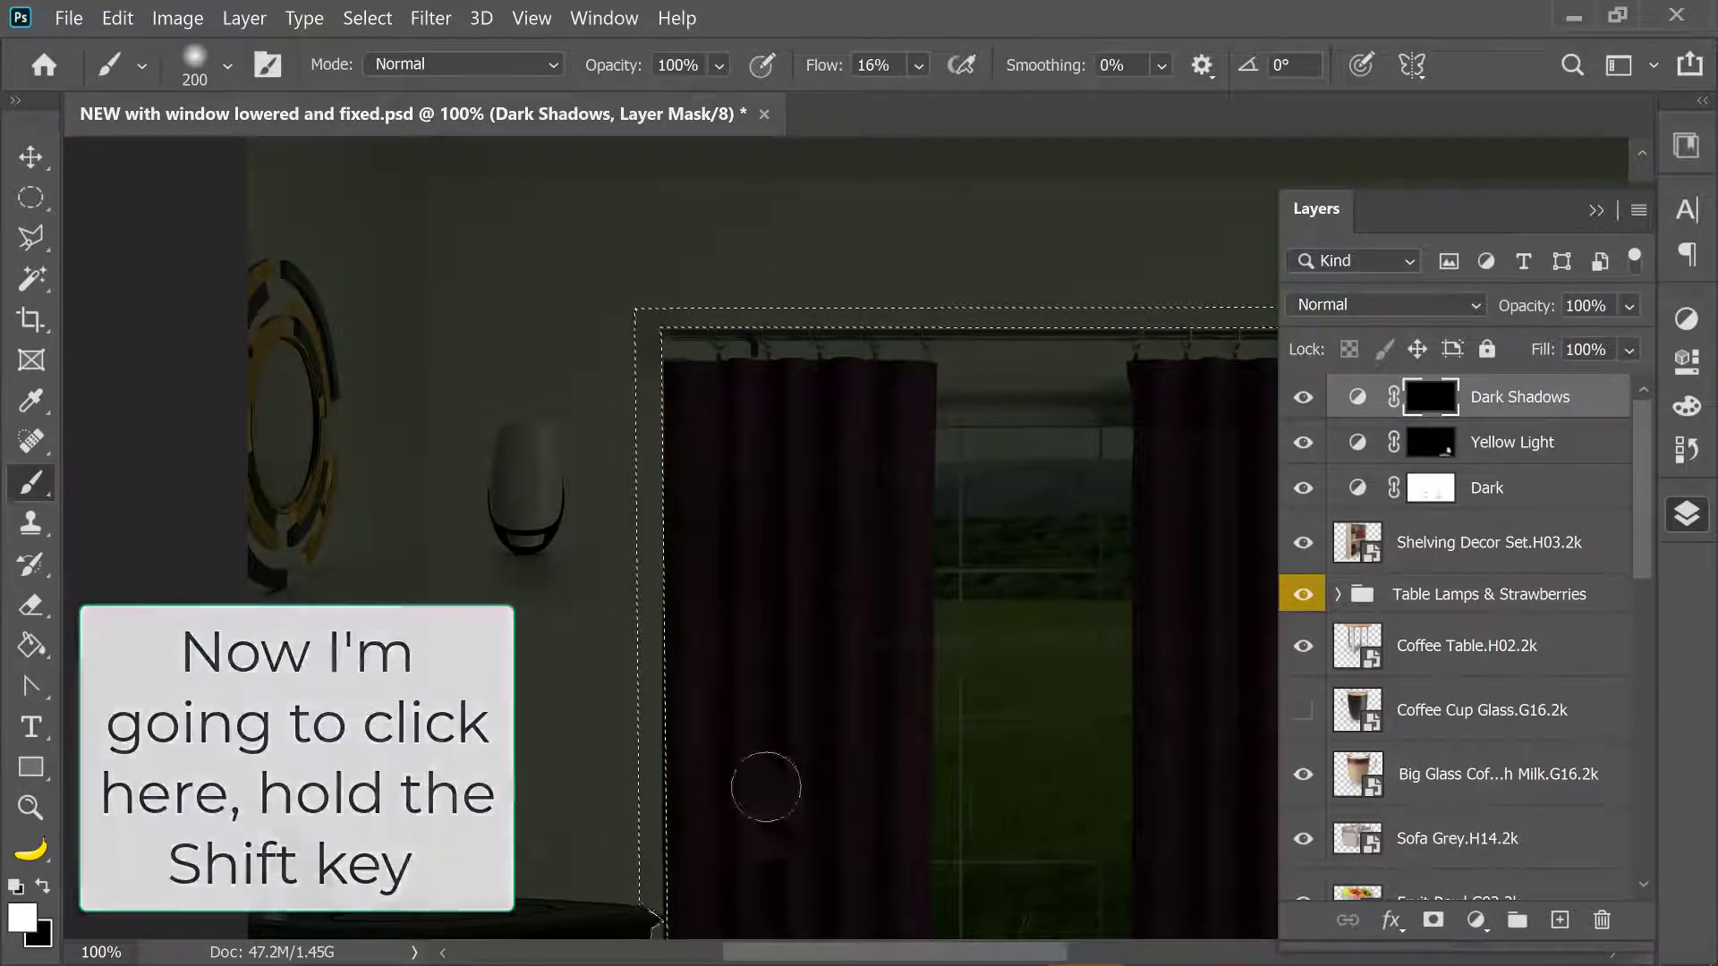
pyautogui.moveTo(748, 767); pyautogui.dragTo(761, 444)
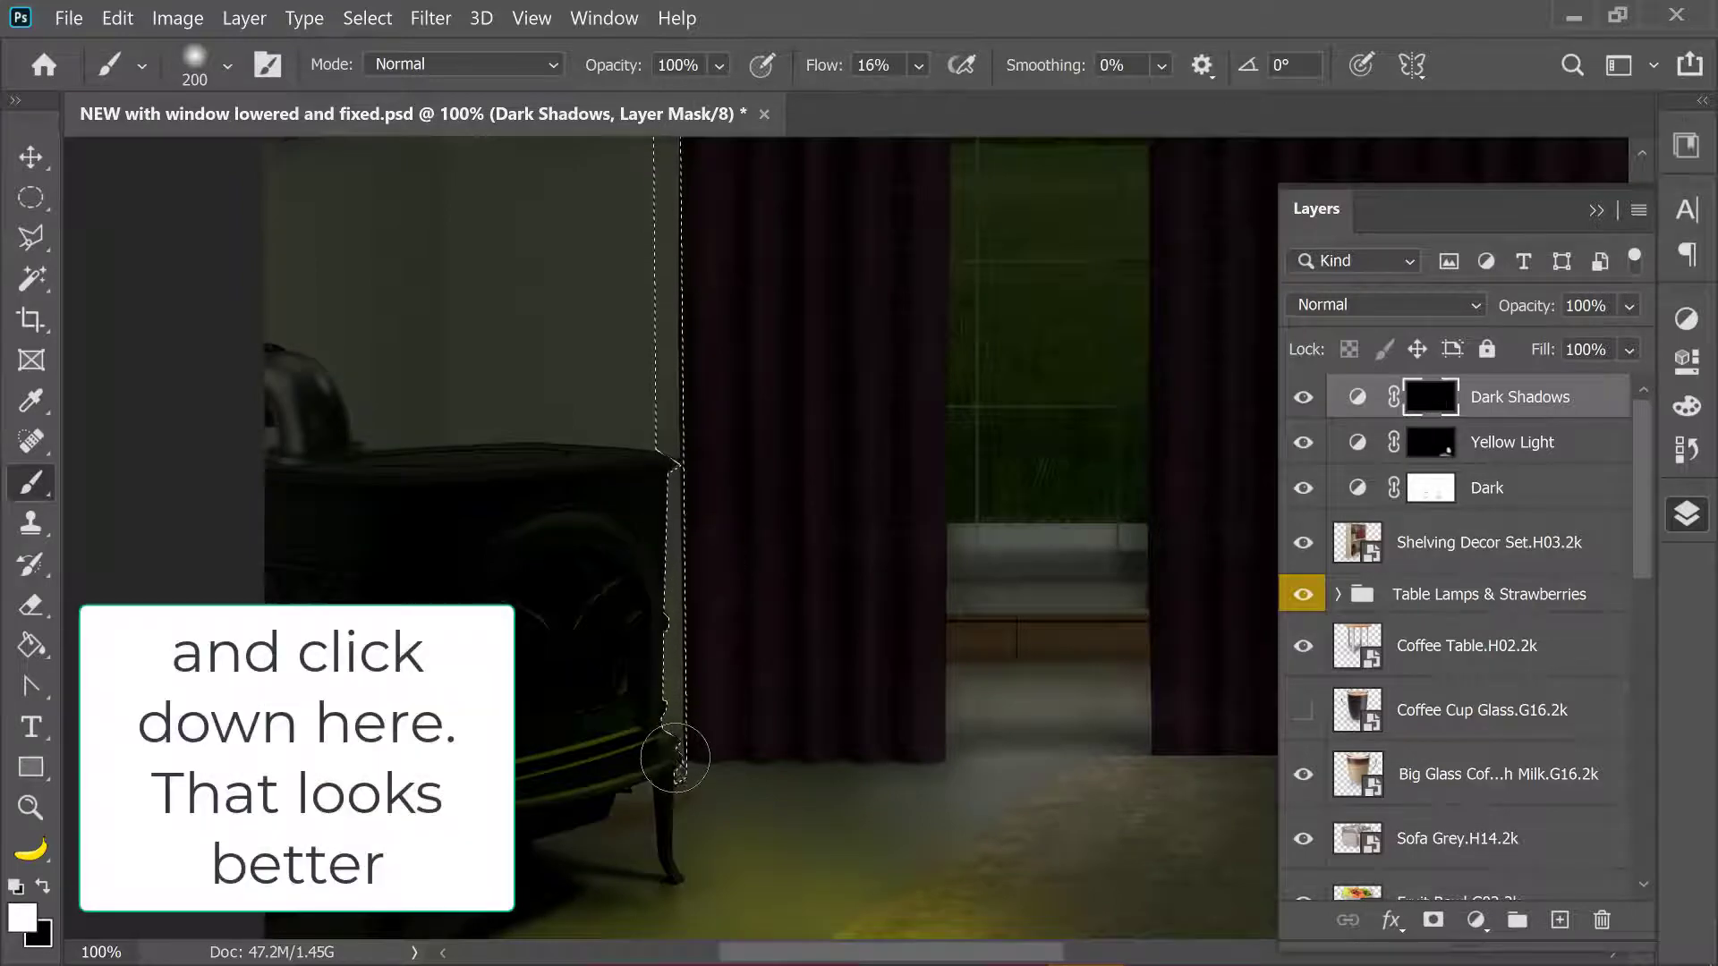
pyautogui.scroll(3, 690, 641)
pyautogui.scroll(2, 683, 498)
pyautogui.click(1596, 210)
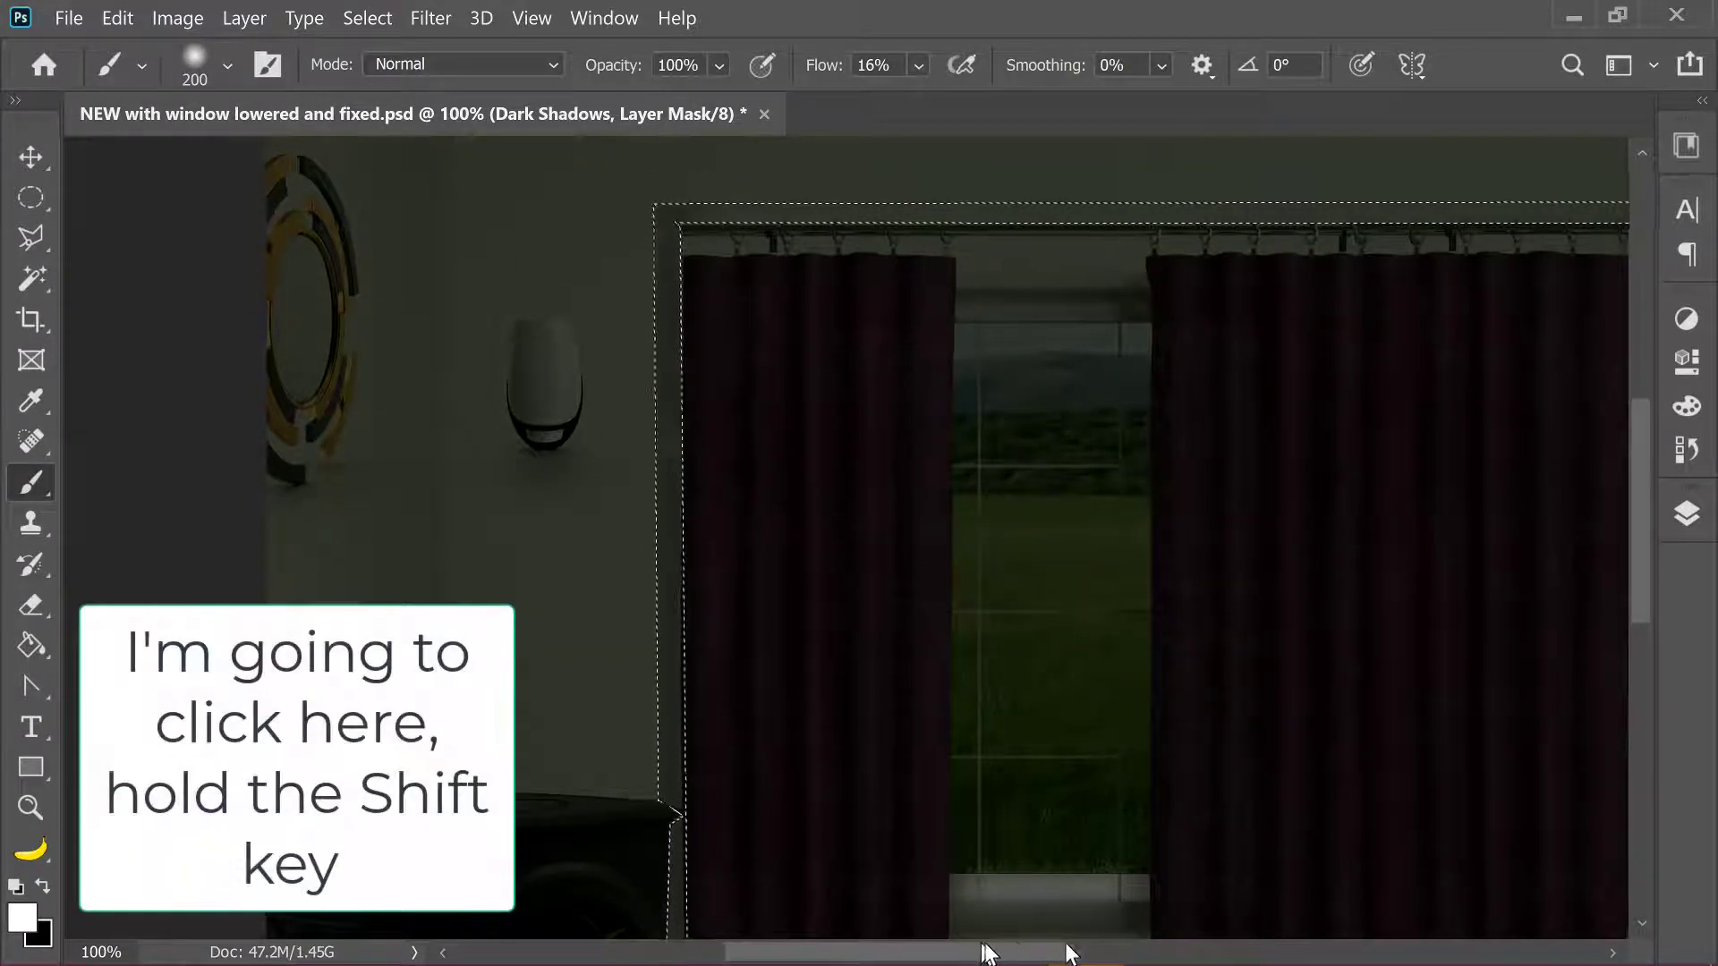
pyautogui.moveTo(990, 951)
pyautogui.mouseDown()
pyautogui.moveTo(1374, 951)
pyautogui.moveTo(990, 952)
pyautogui.mouseUp()
pyautogui.click(920, 222)
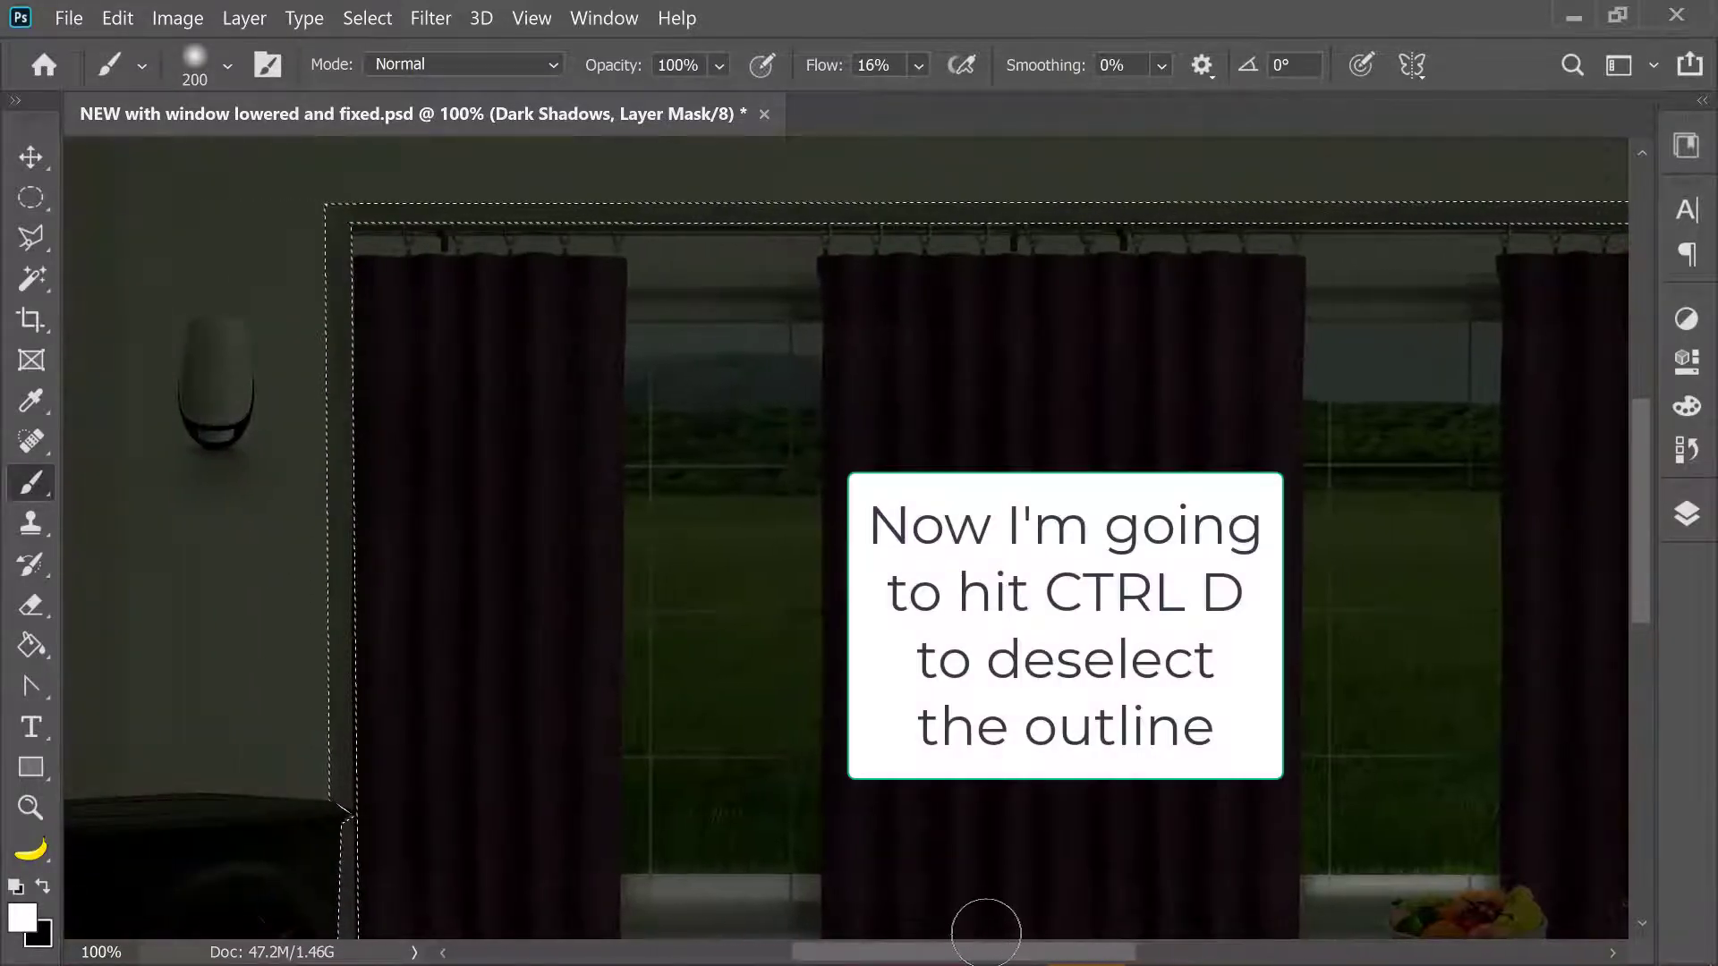
# Clear the selection with Ctrl+D and zoom out to review the room and layer list.
pyautogui.hotkey('ctrl', 'd')
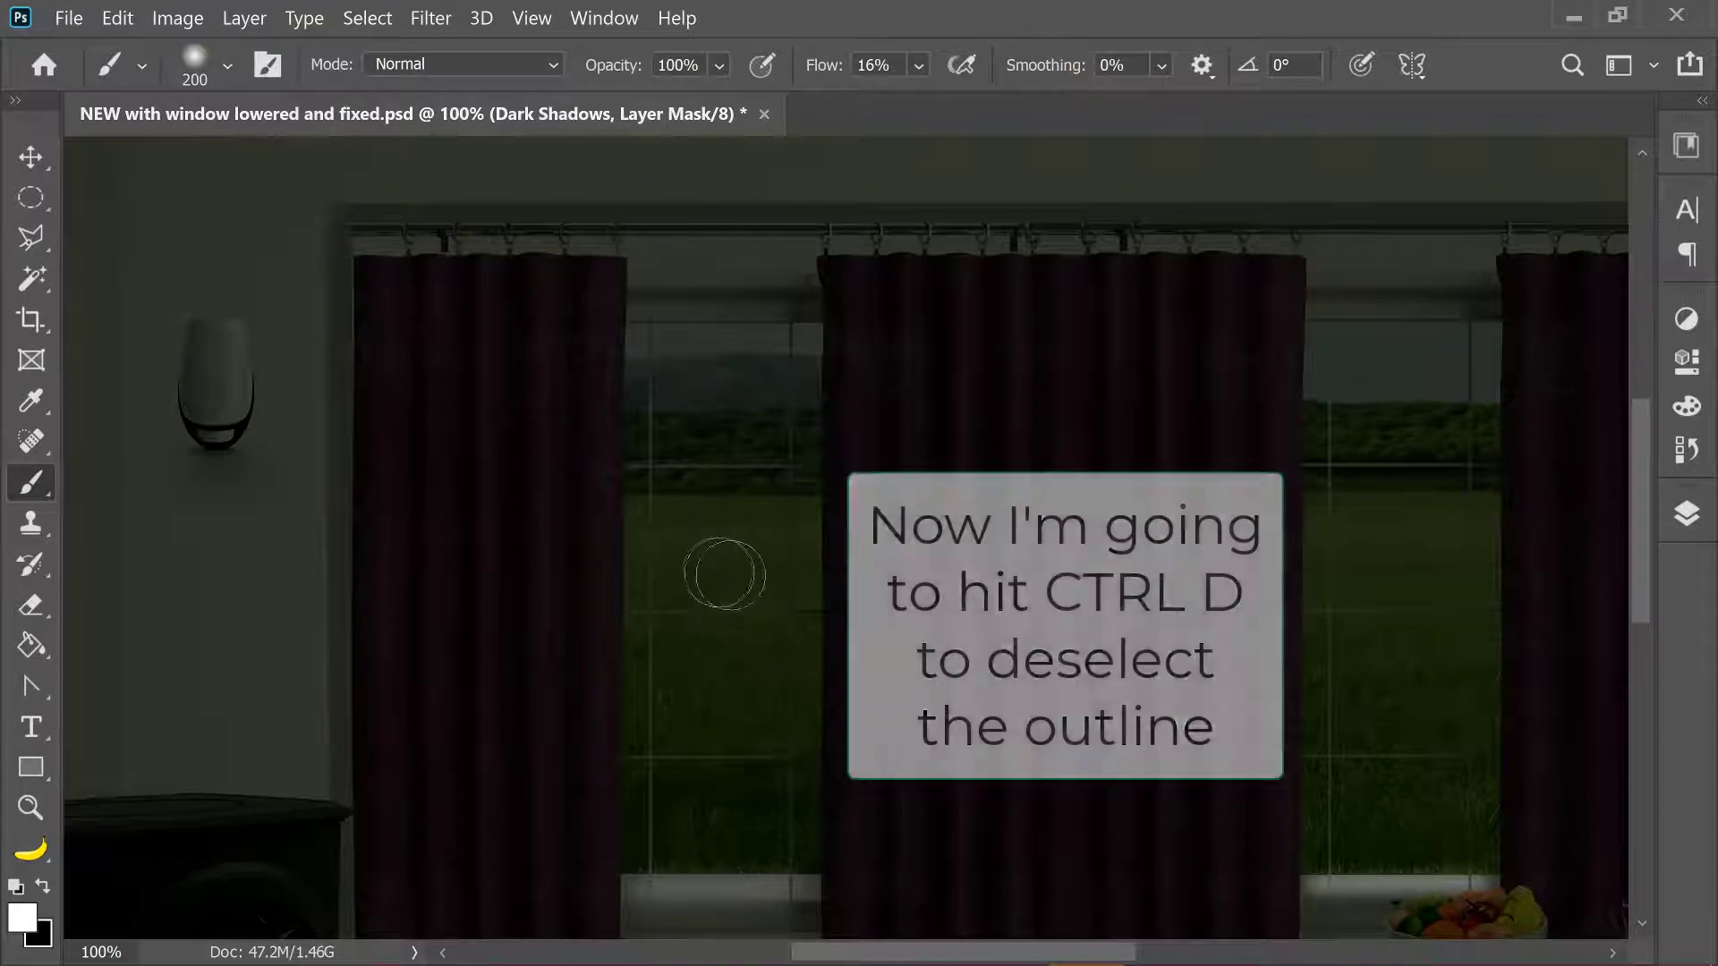
pyautogui.moveTo(1643, 483); pyautogui.dragTo(1641, 464)
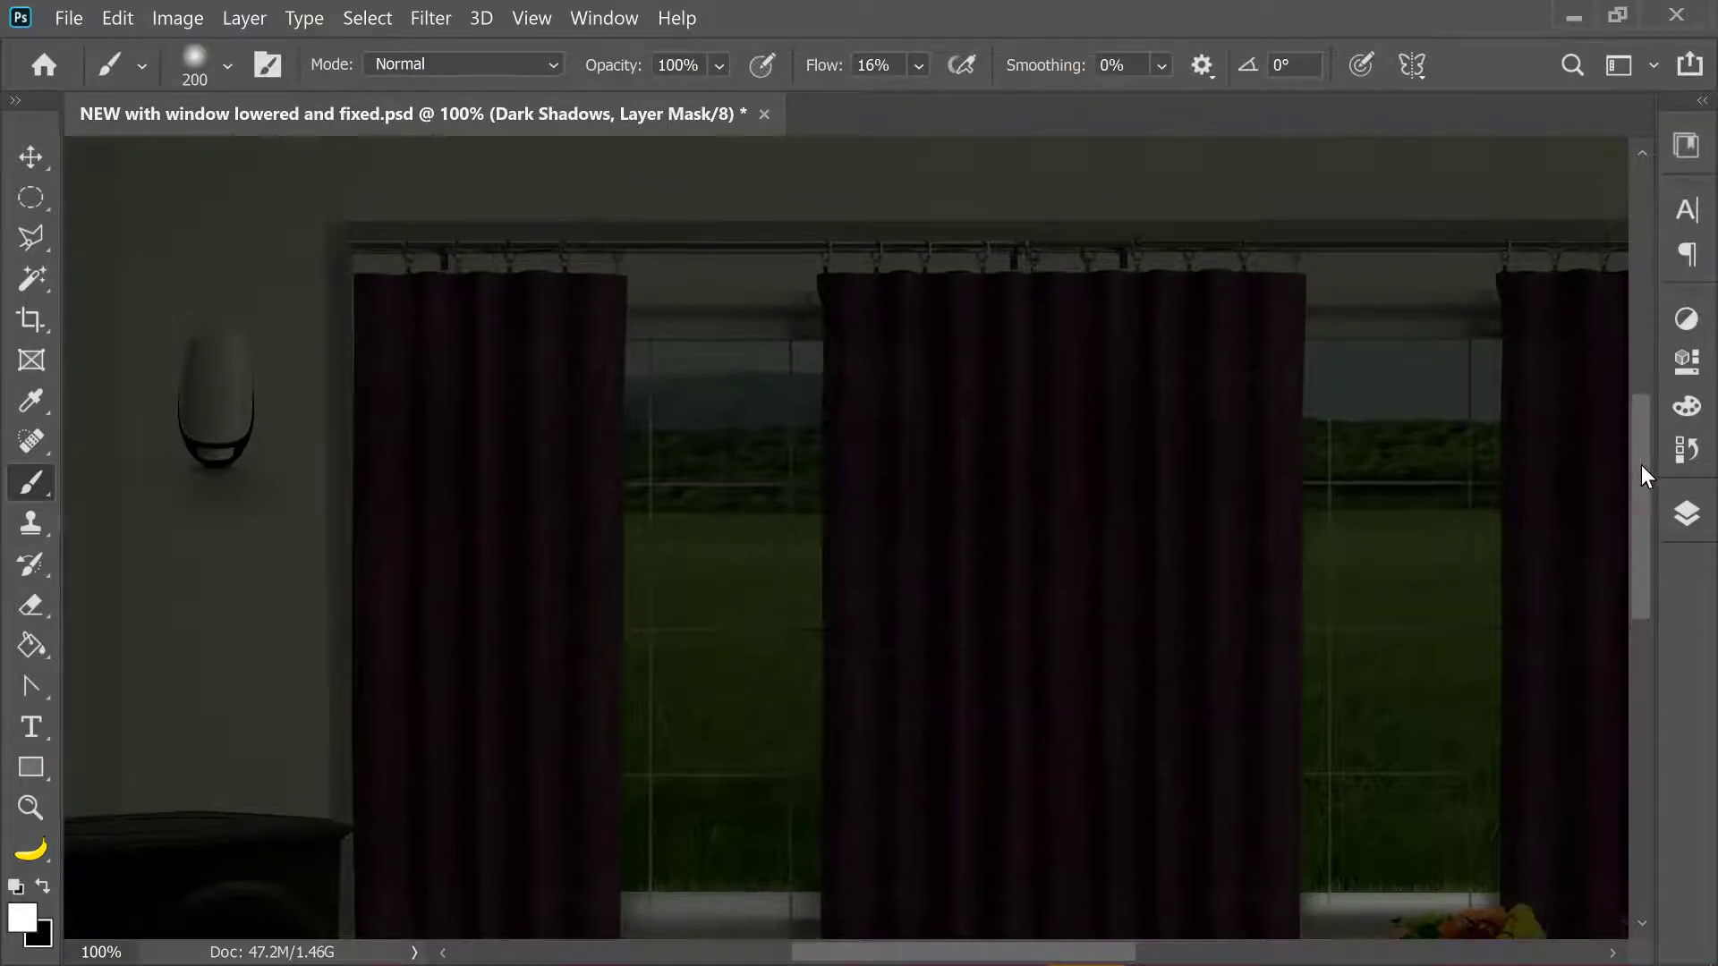
pyautogui.hotkey('ctrl', '-')
pyautogui.moveTo(1166, 956); pyautogui.dragTo(1199, 960)
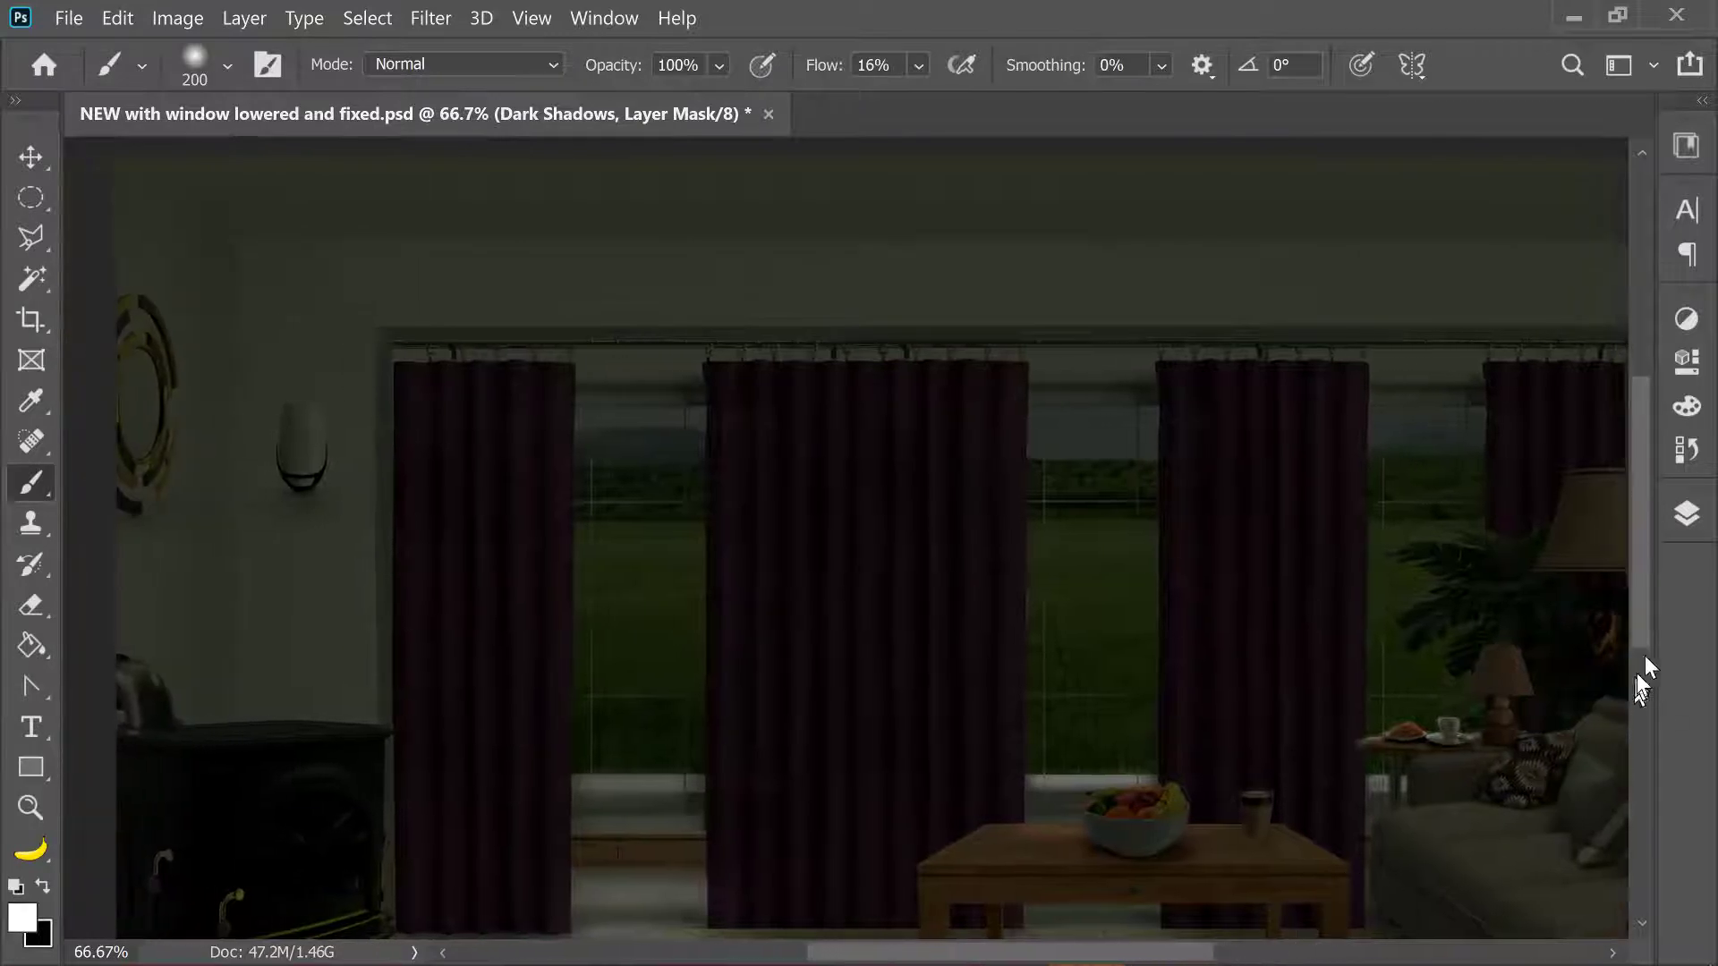
pyautogui.click(1688, 516)
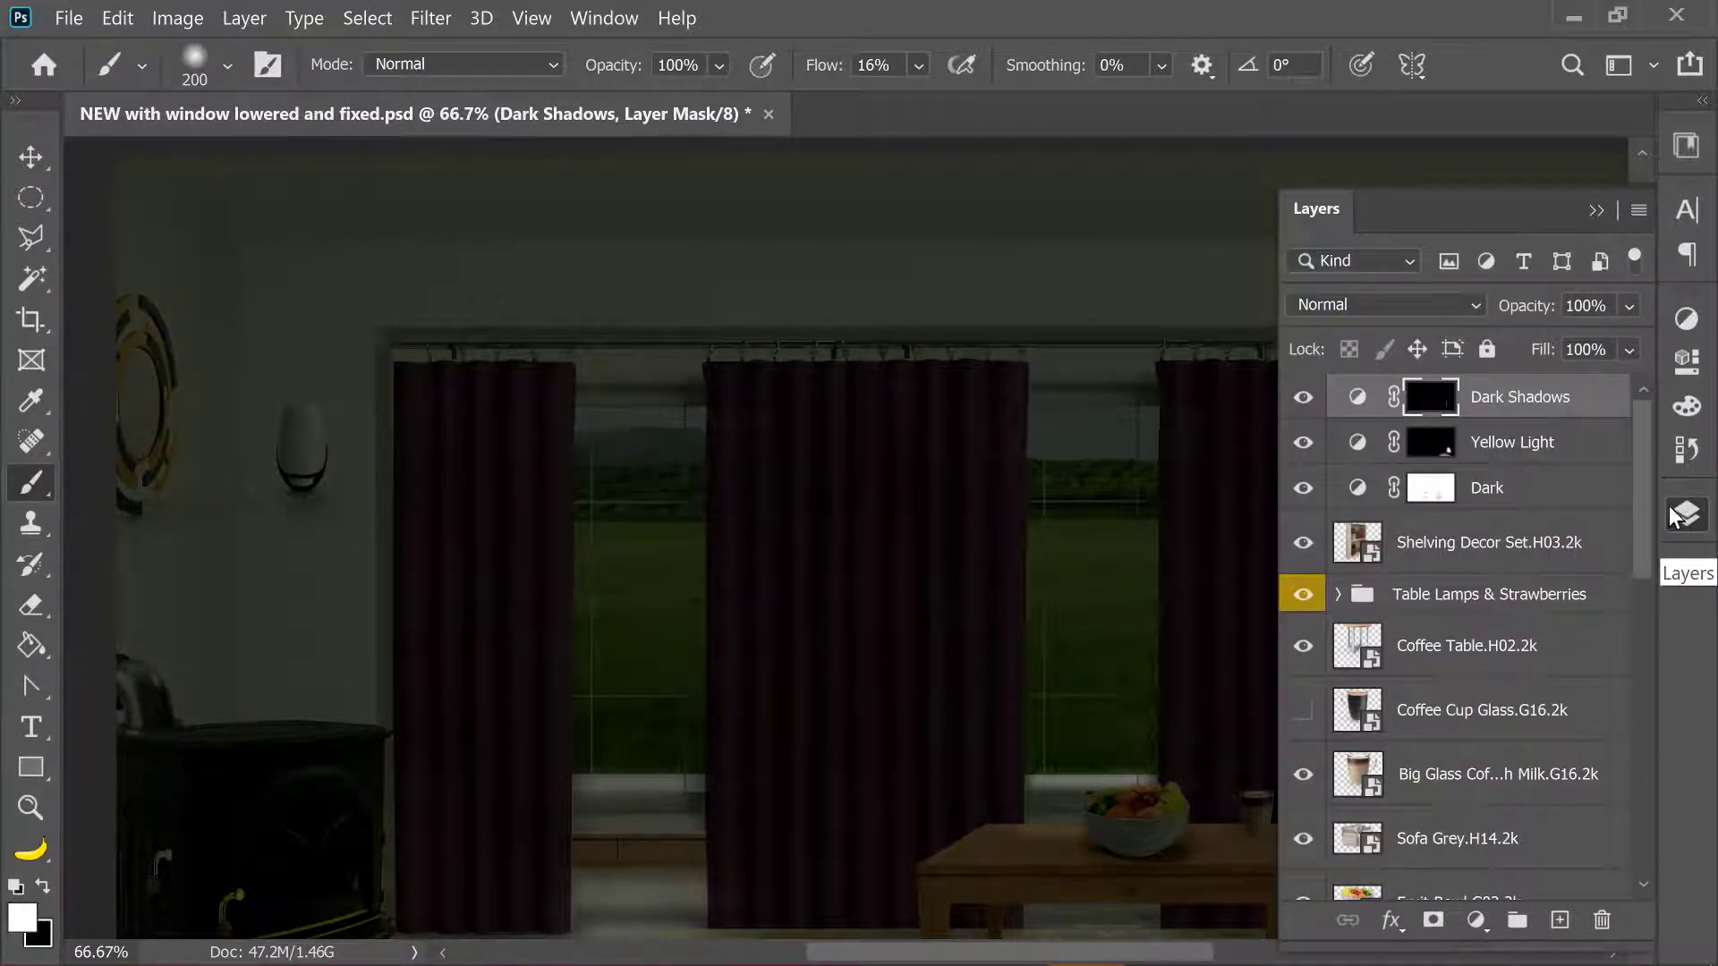
pyautogui.click(1688, 516)
pyautogui.scroll(-3, 1527, 626)
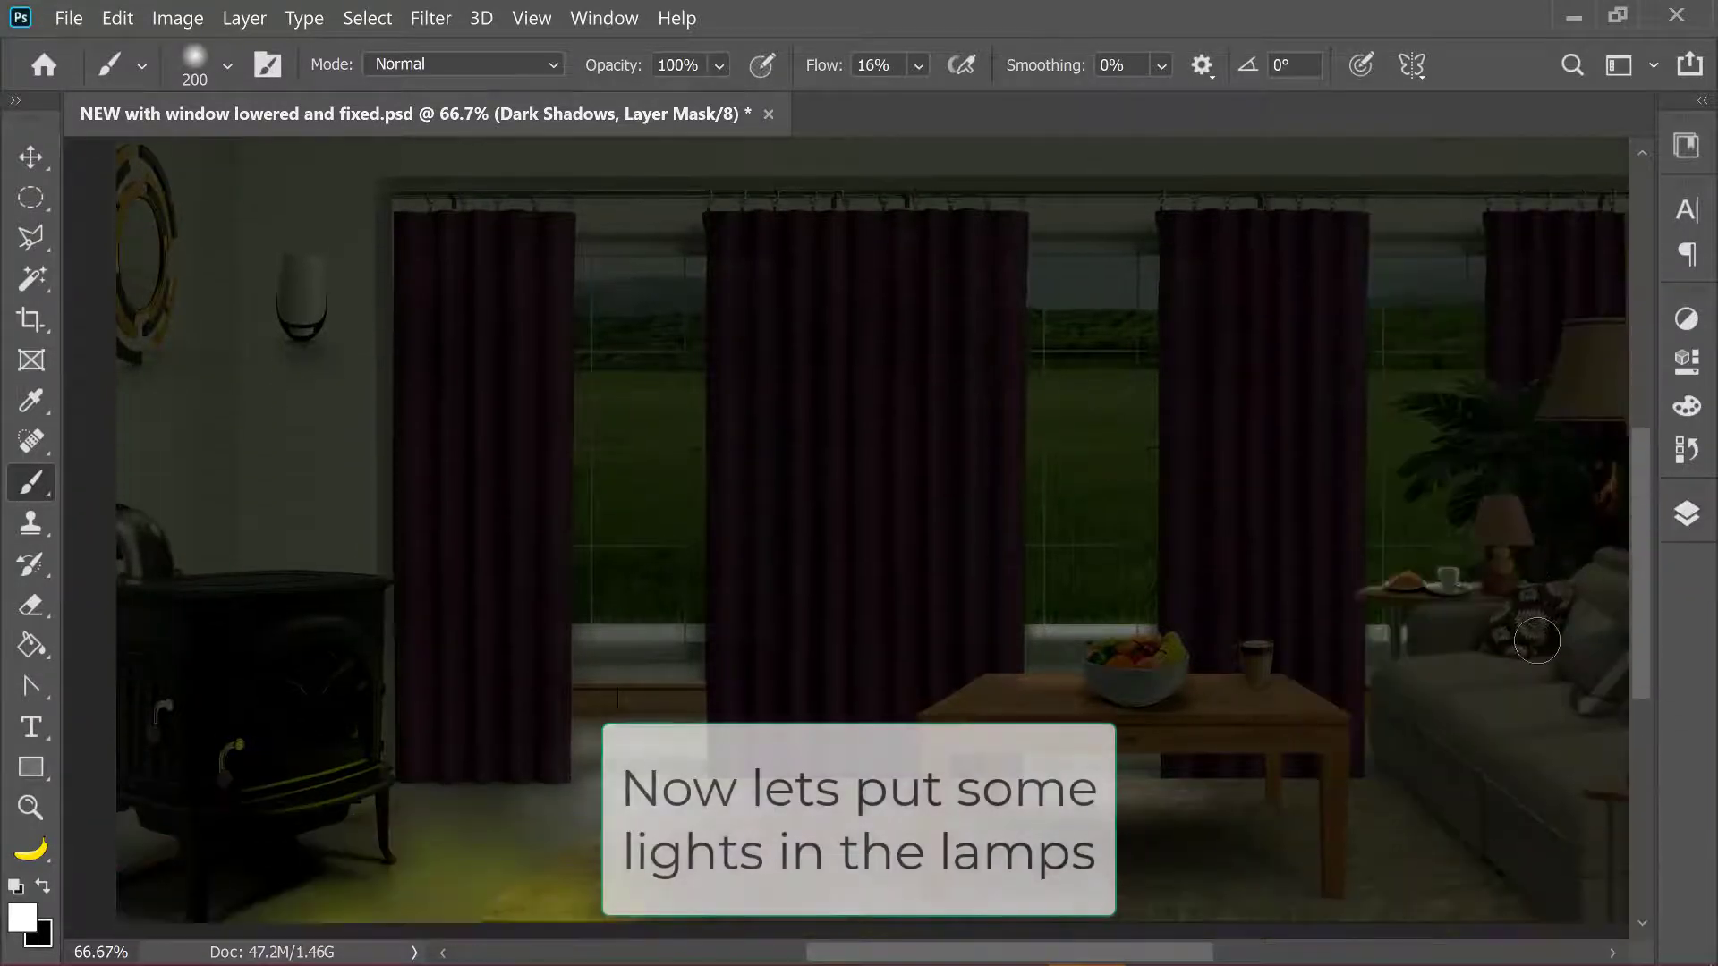
pyautogui.moveTo(1180, 958); pyautogui.dragTo(1233, 963)
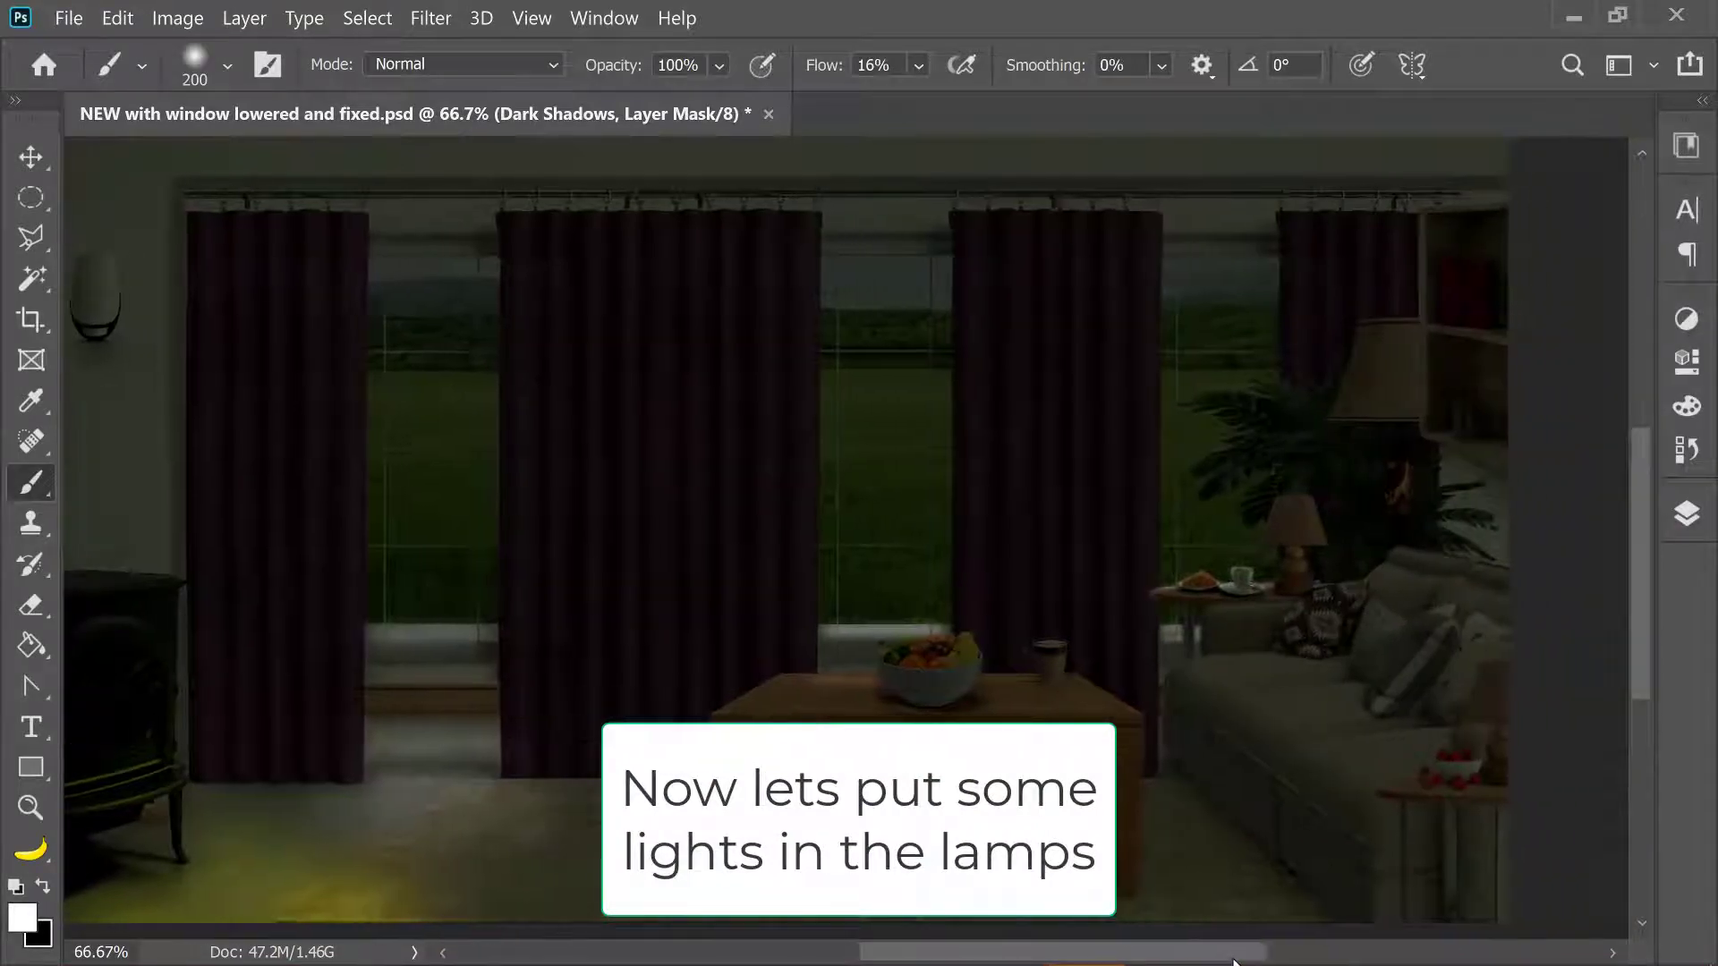
pyautogui.moveTo(1643, 648)
pyautogui.mouseDown()
pyautogui.moveTo(1634, 599)
pyautogui.moveTo(1624, 630)
pyautogui.mouseUp()
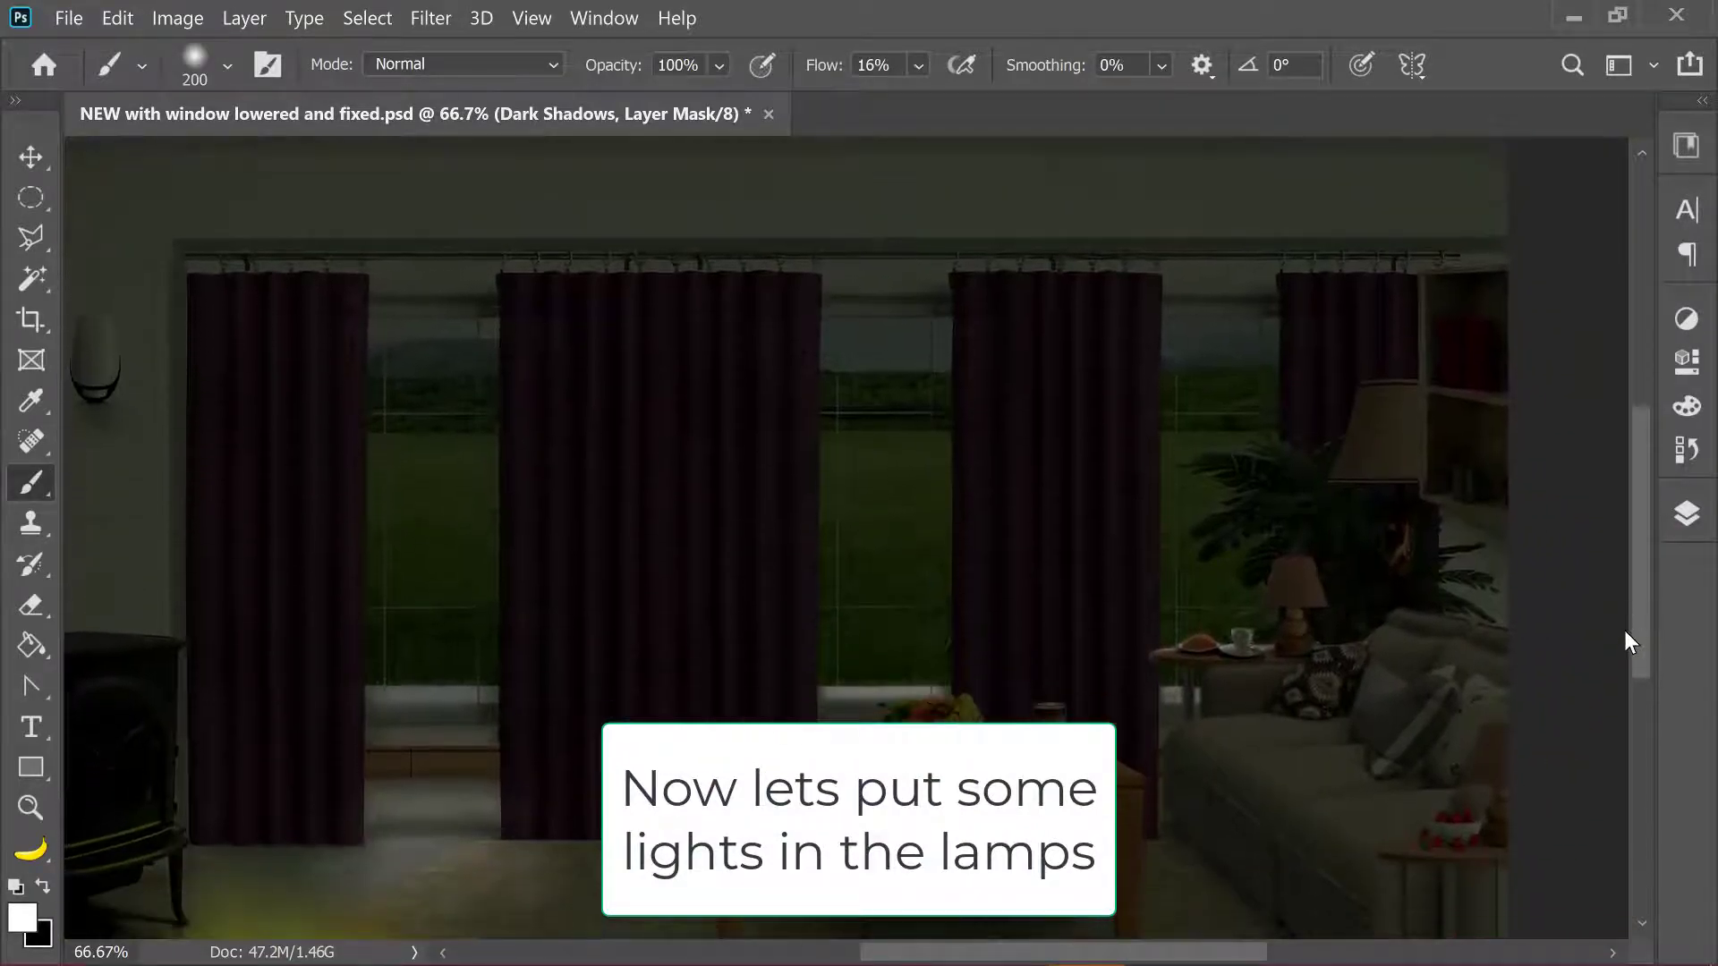
# Create a Color Dodge layer named 'Lamp Light' filled with Color Dodge-neutral black.
pyautogui.click(1688, 516)
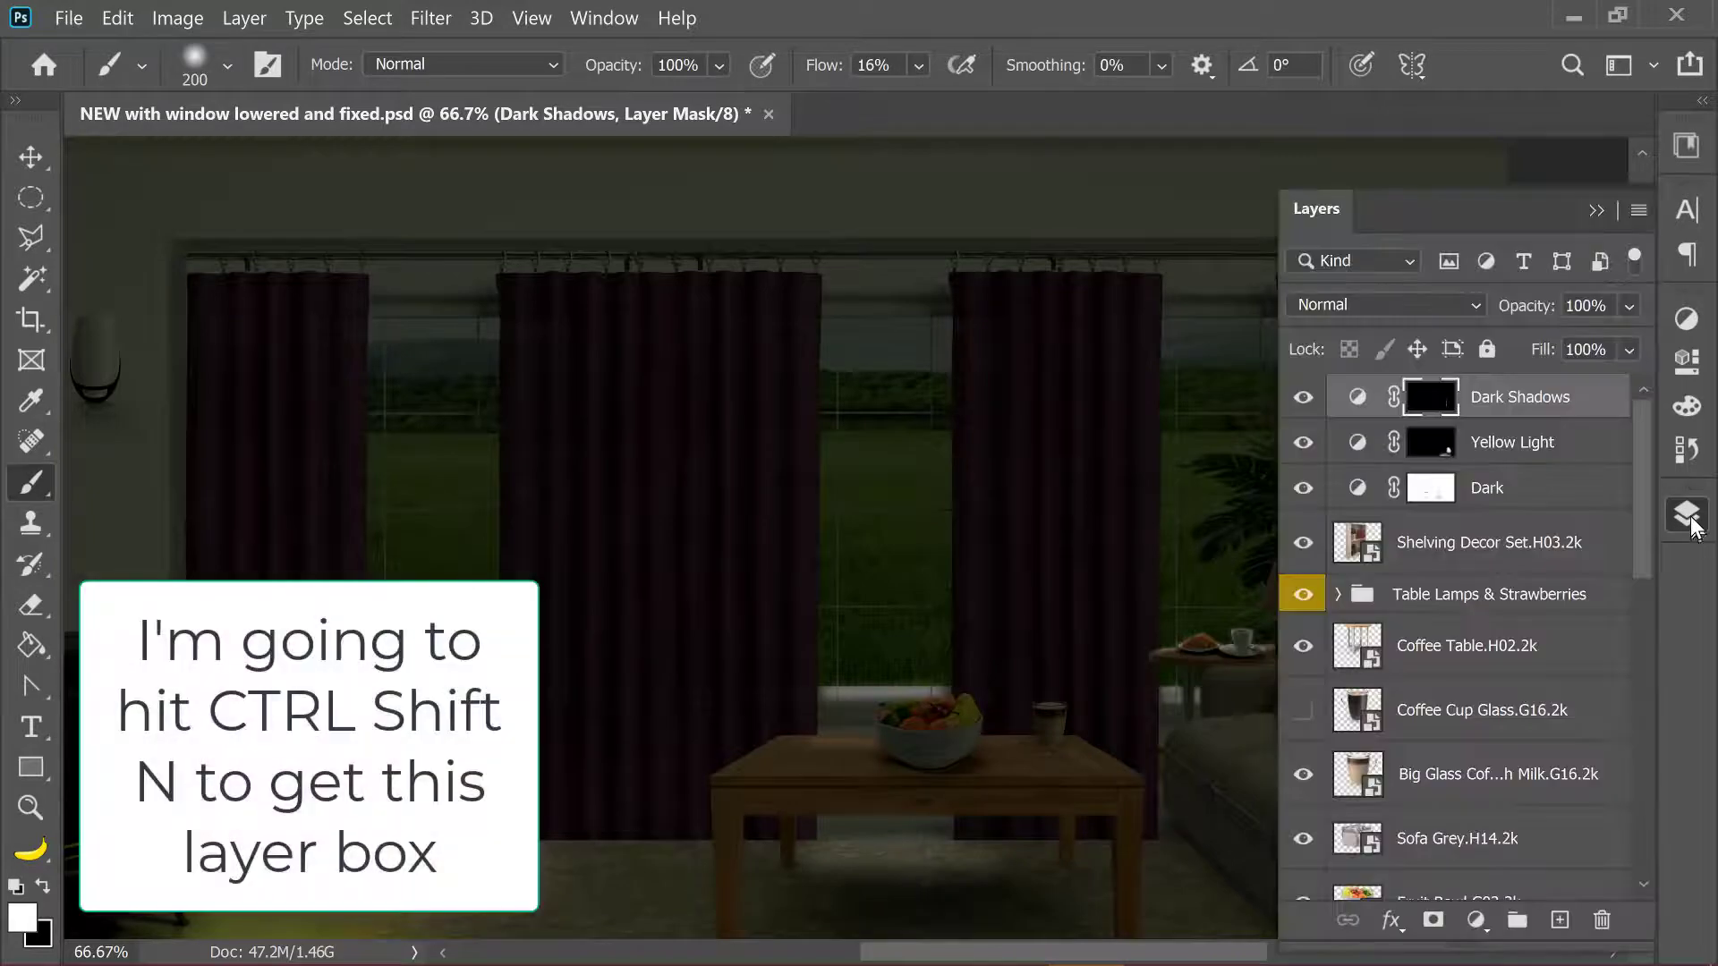
pyautogui.hotkey('ctrl', 'shift', 'n')
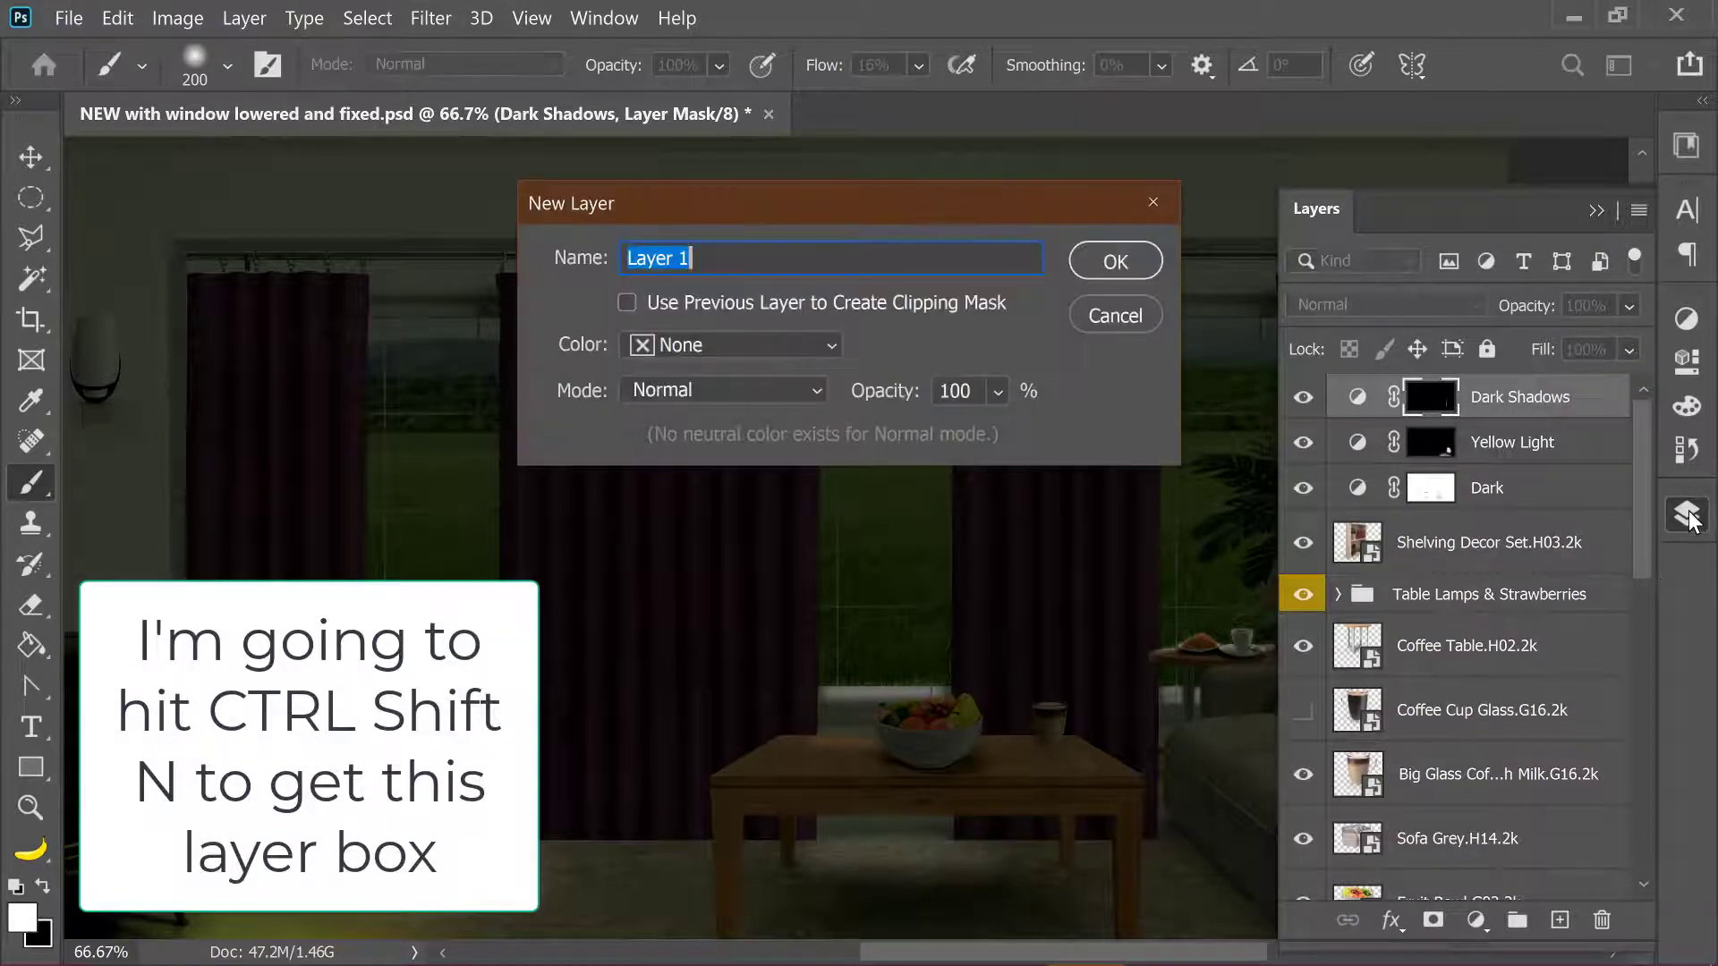
pyautogui.click(1688, 515)
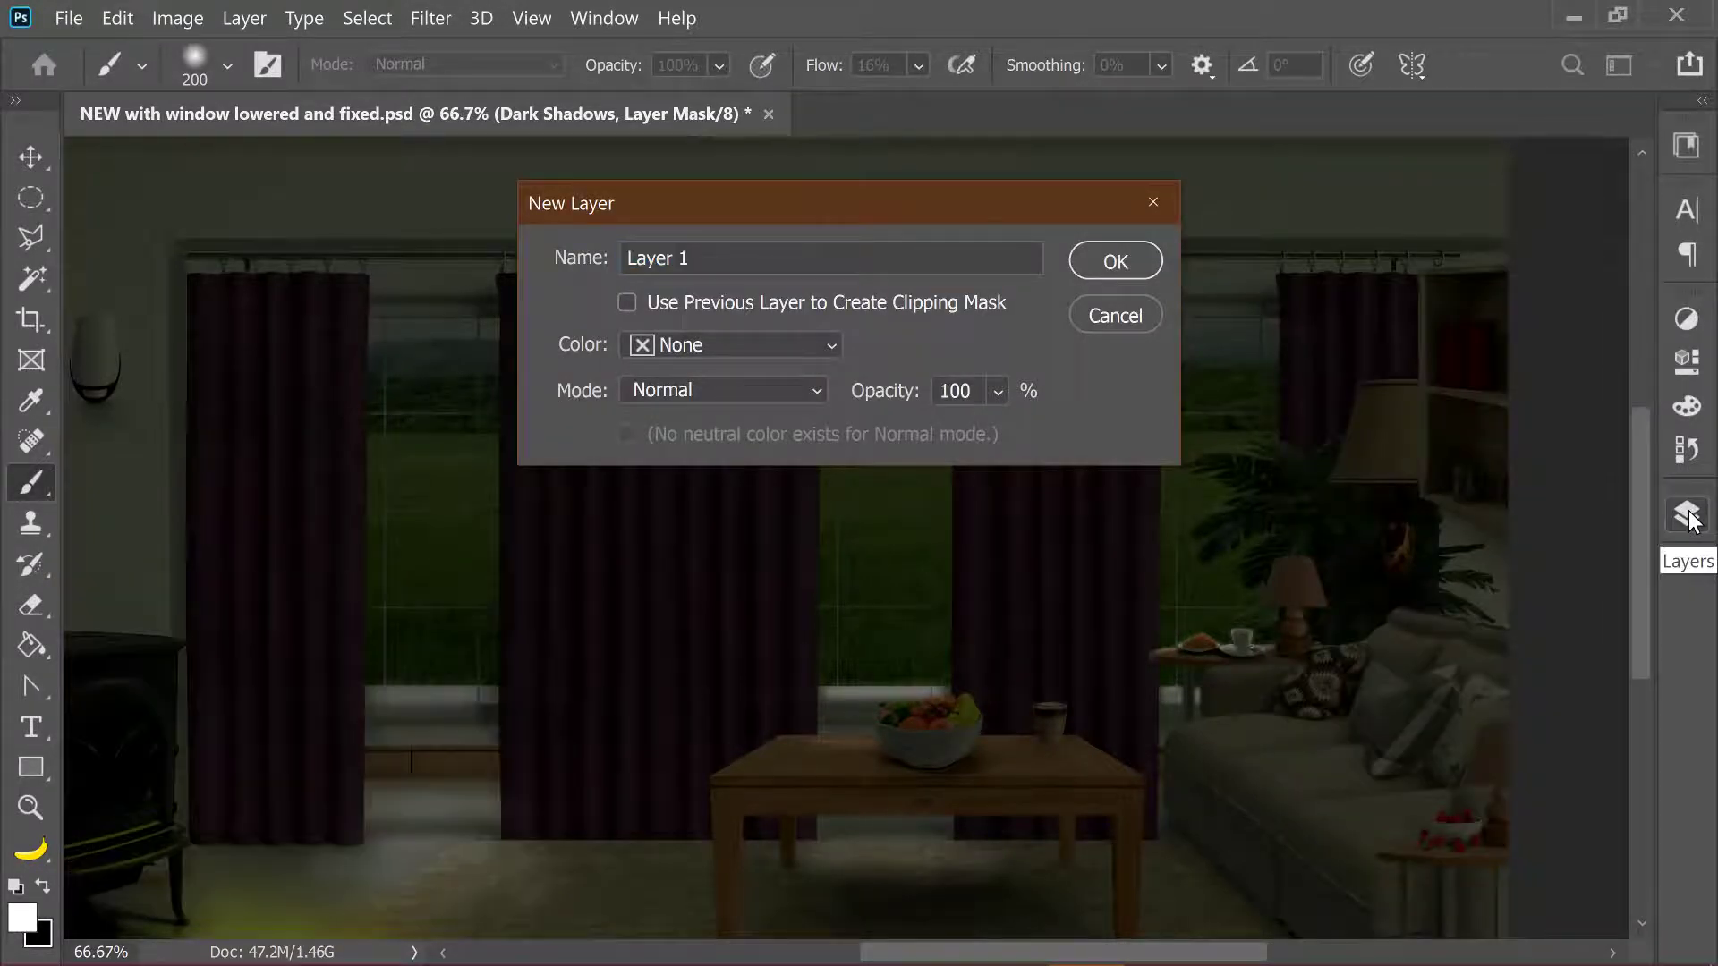
pyautogui.click(562, 261)
pyautogui.write('Light')
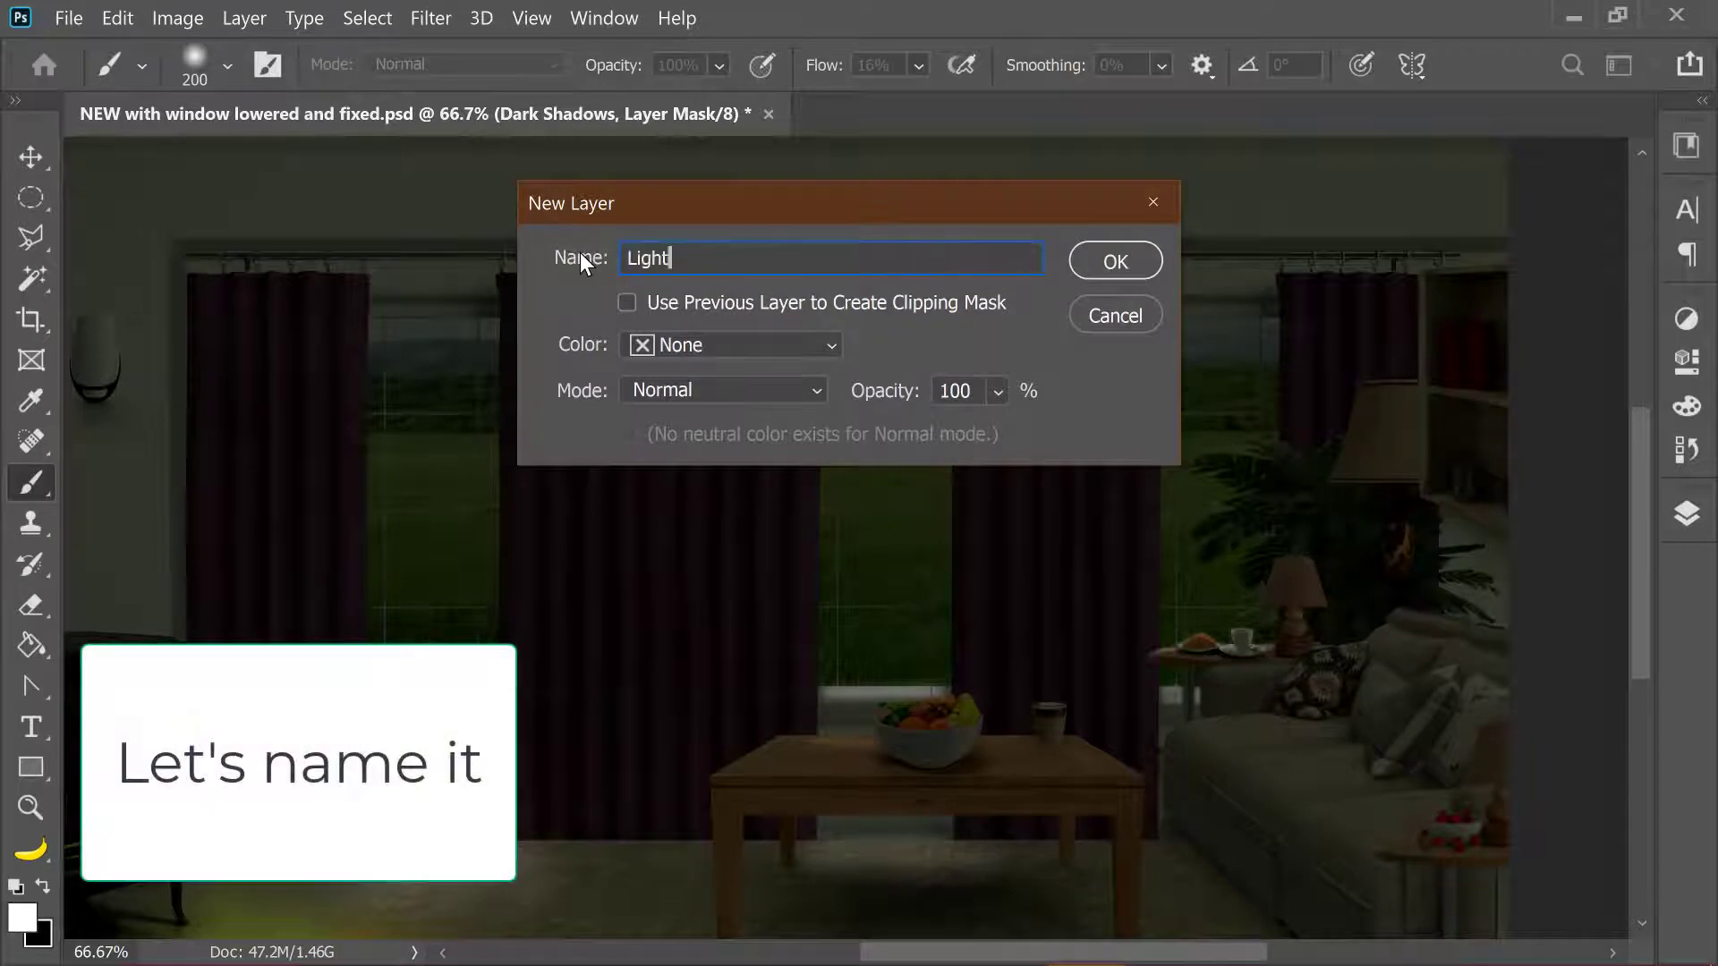
pyautogui.press('BackSpace')
pyautogui.press('BackSpace')
pyautogui.press('BackSpace')
pyautogui.press('BackSpace')
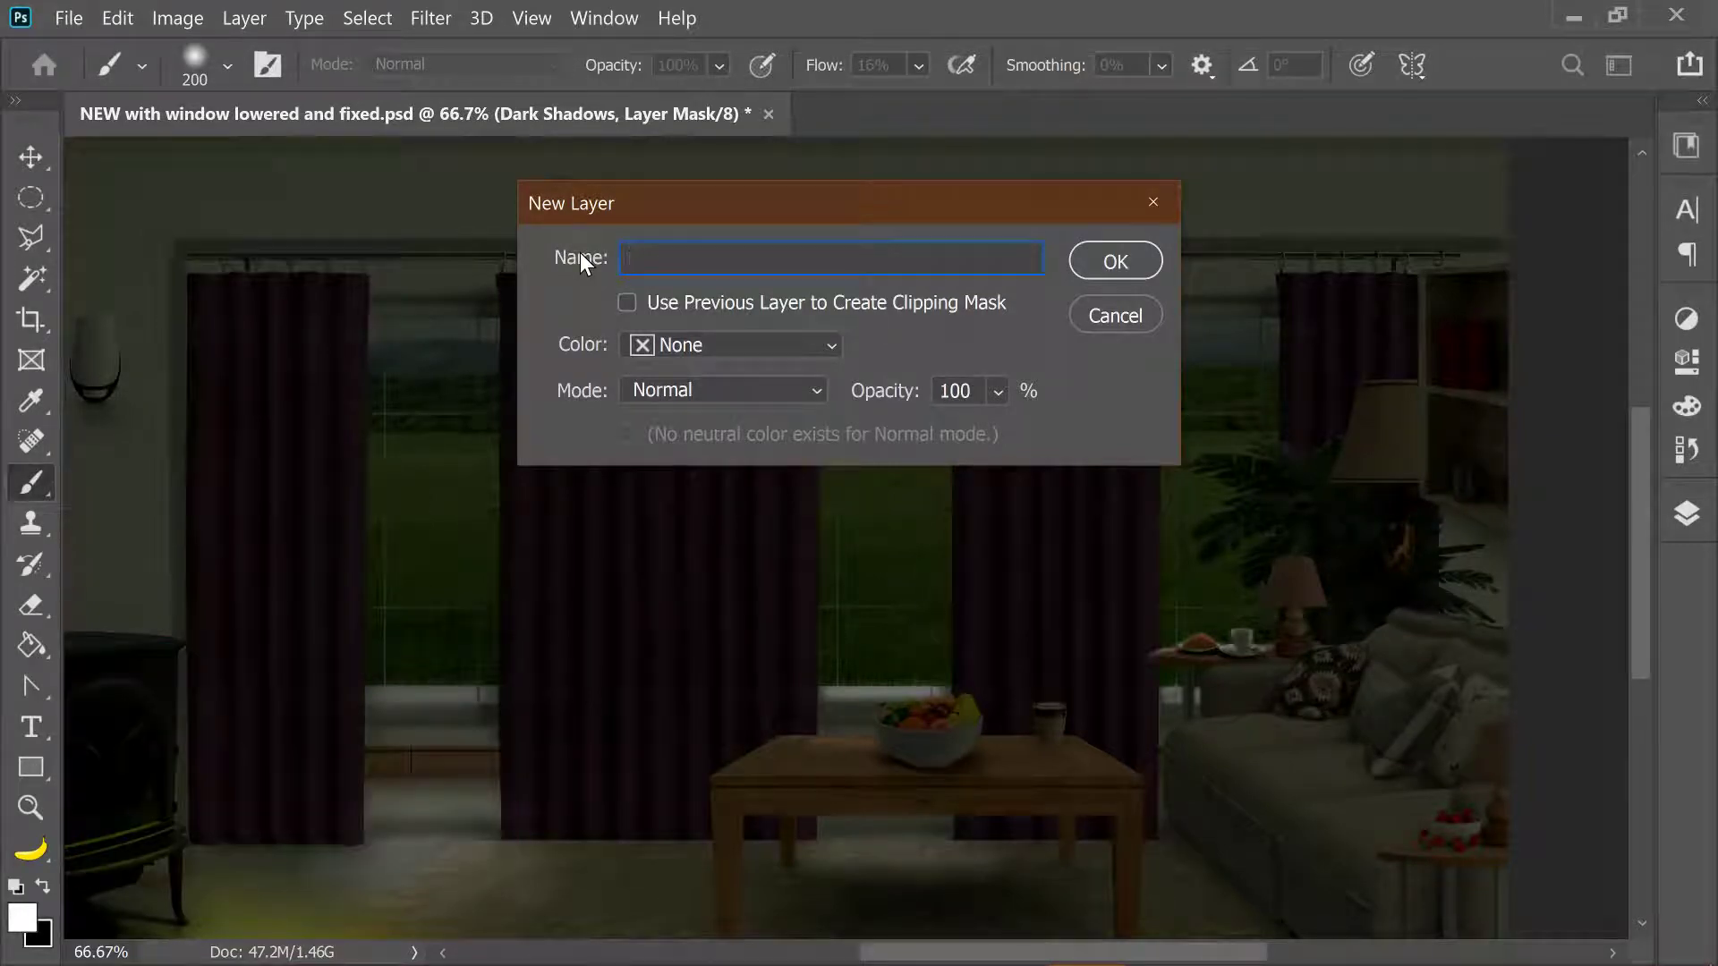
pyautogui.write('Lamp Light')
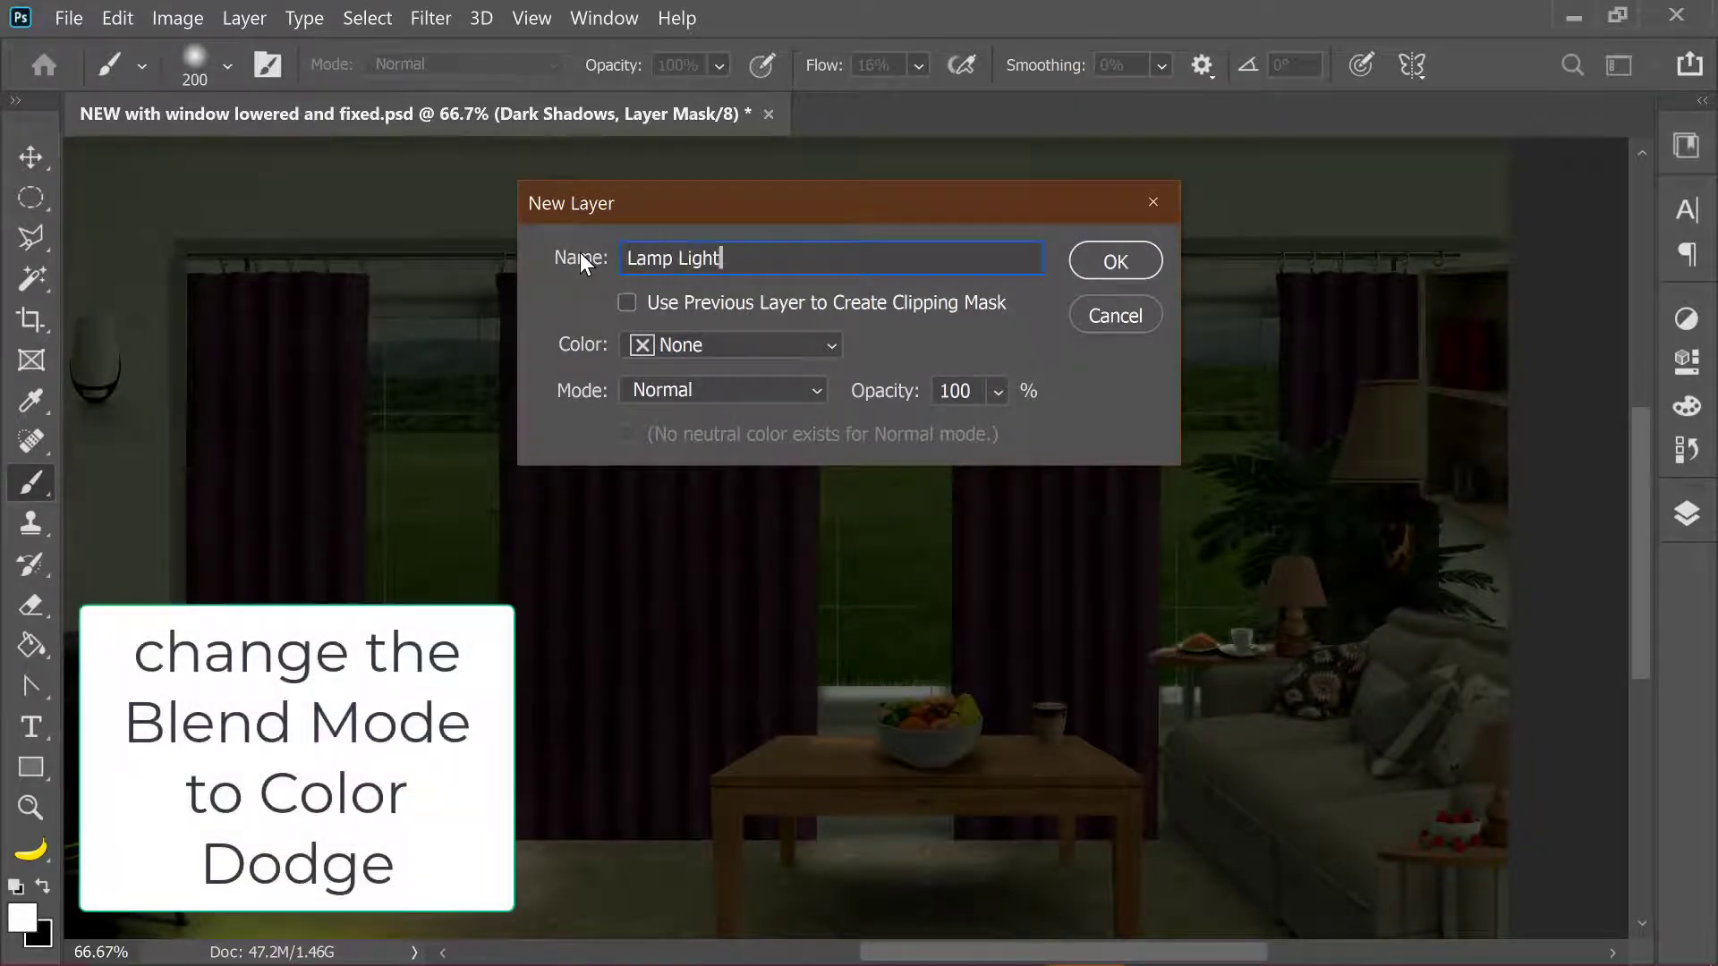
pyautogui.click(744, 391)
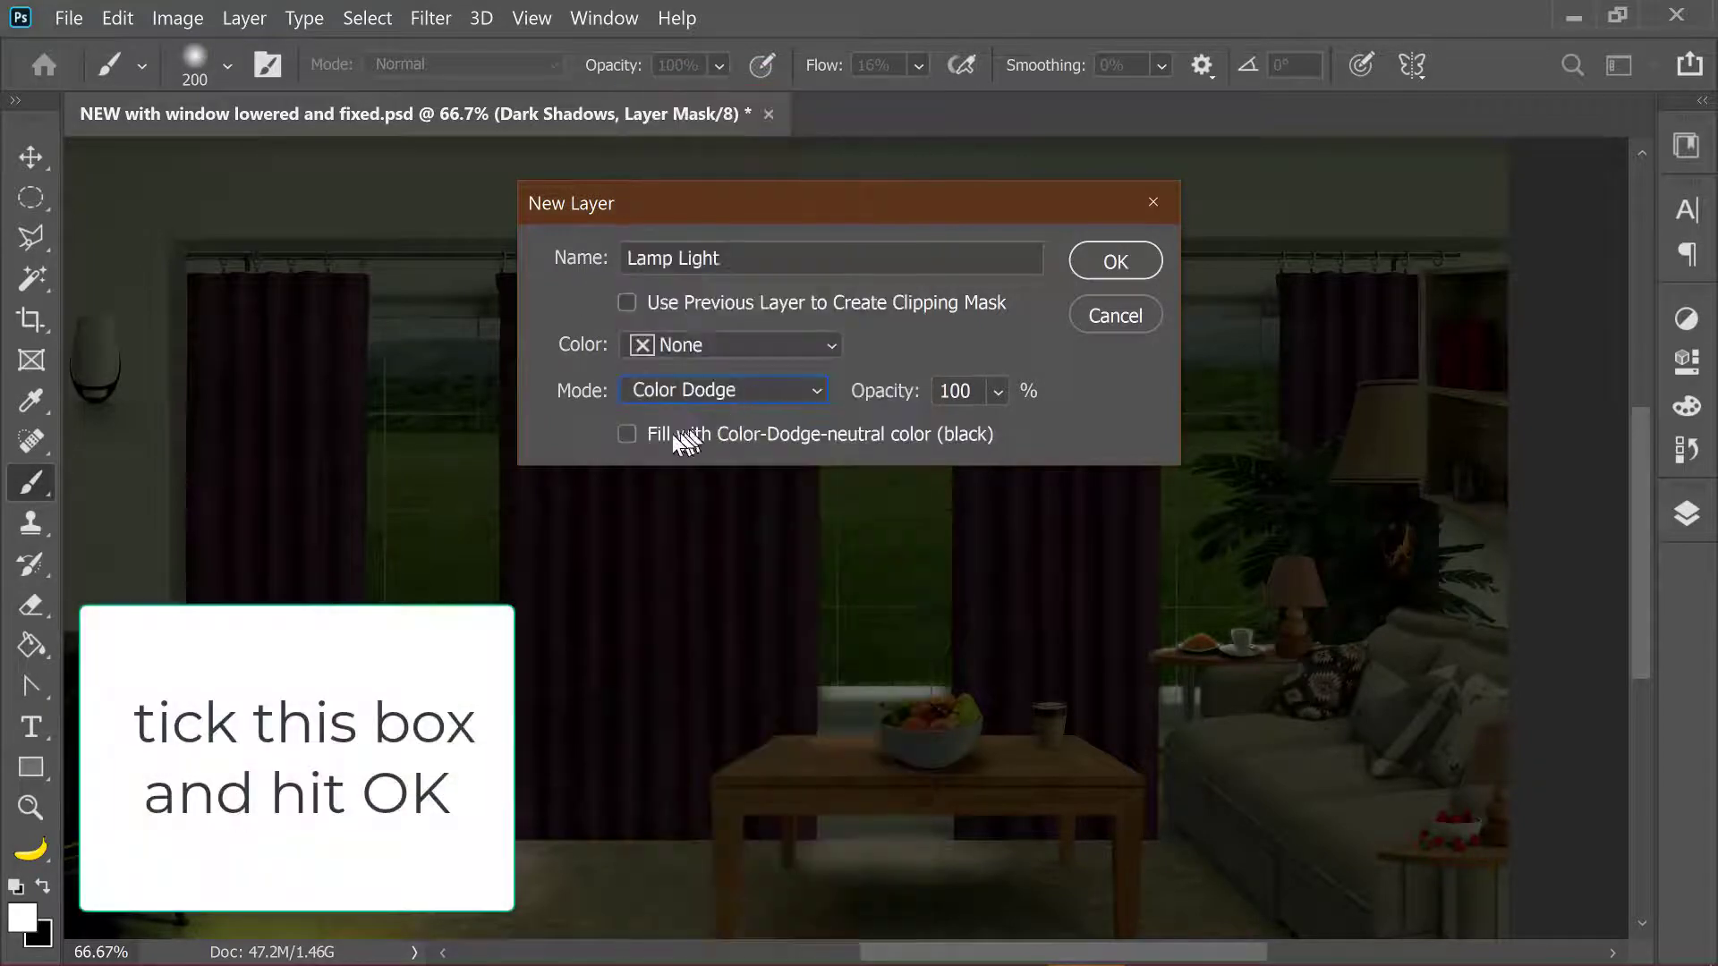
pyautogui.click(627, 434)
pyautogui.click(1115, 262)
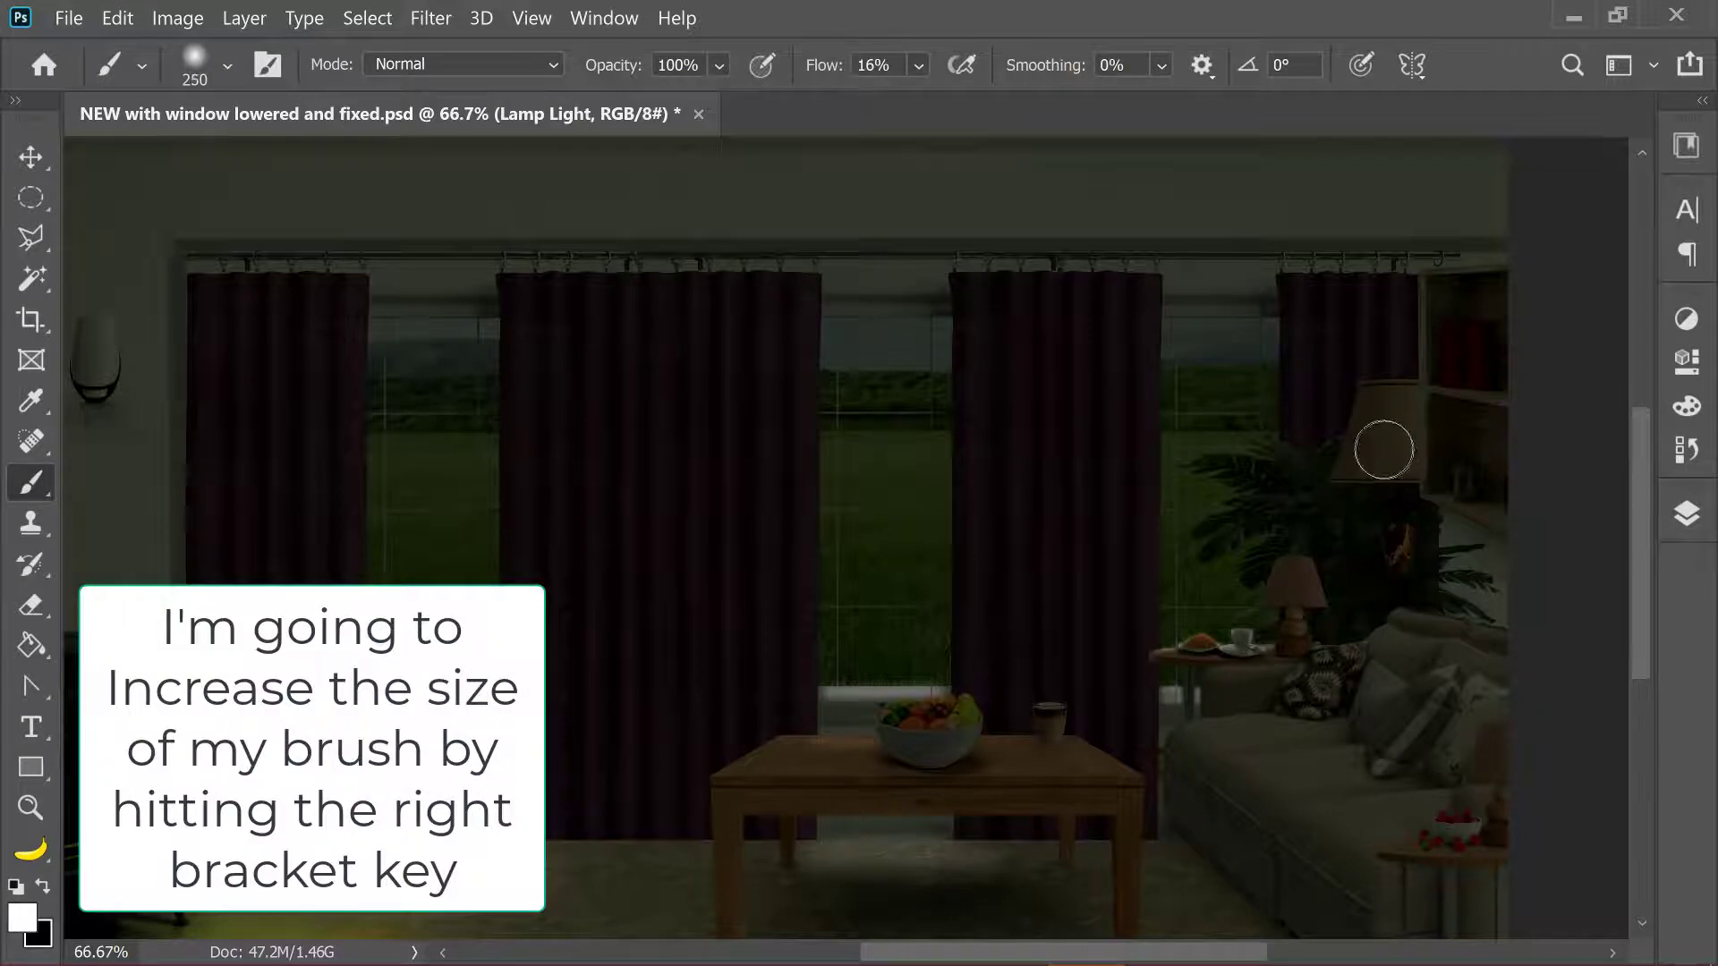
# Paint a yellow glow on the floor lampshade and shift it lower inside the shade.
pyautogui.moveTo(1391, 453); pyautogui.dragTo(1393, 432)
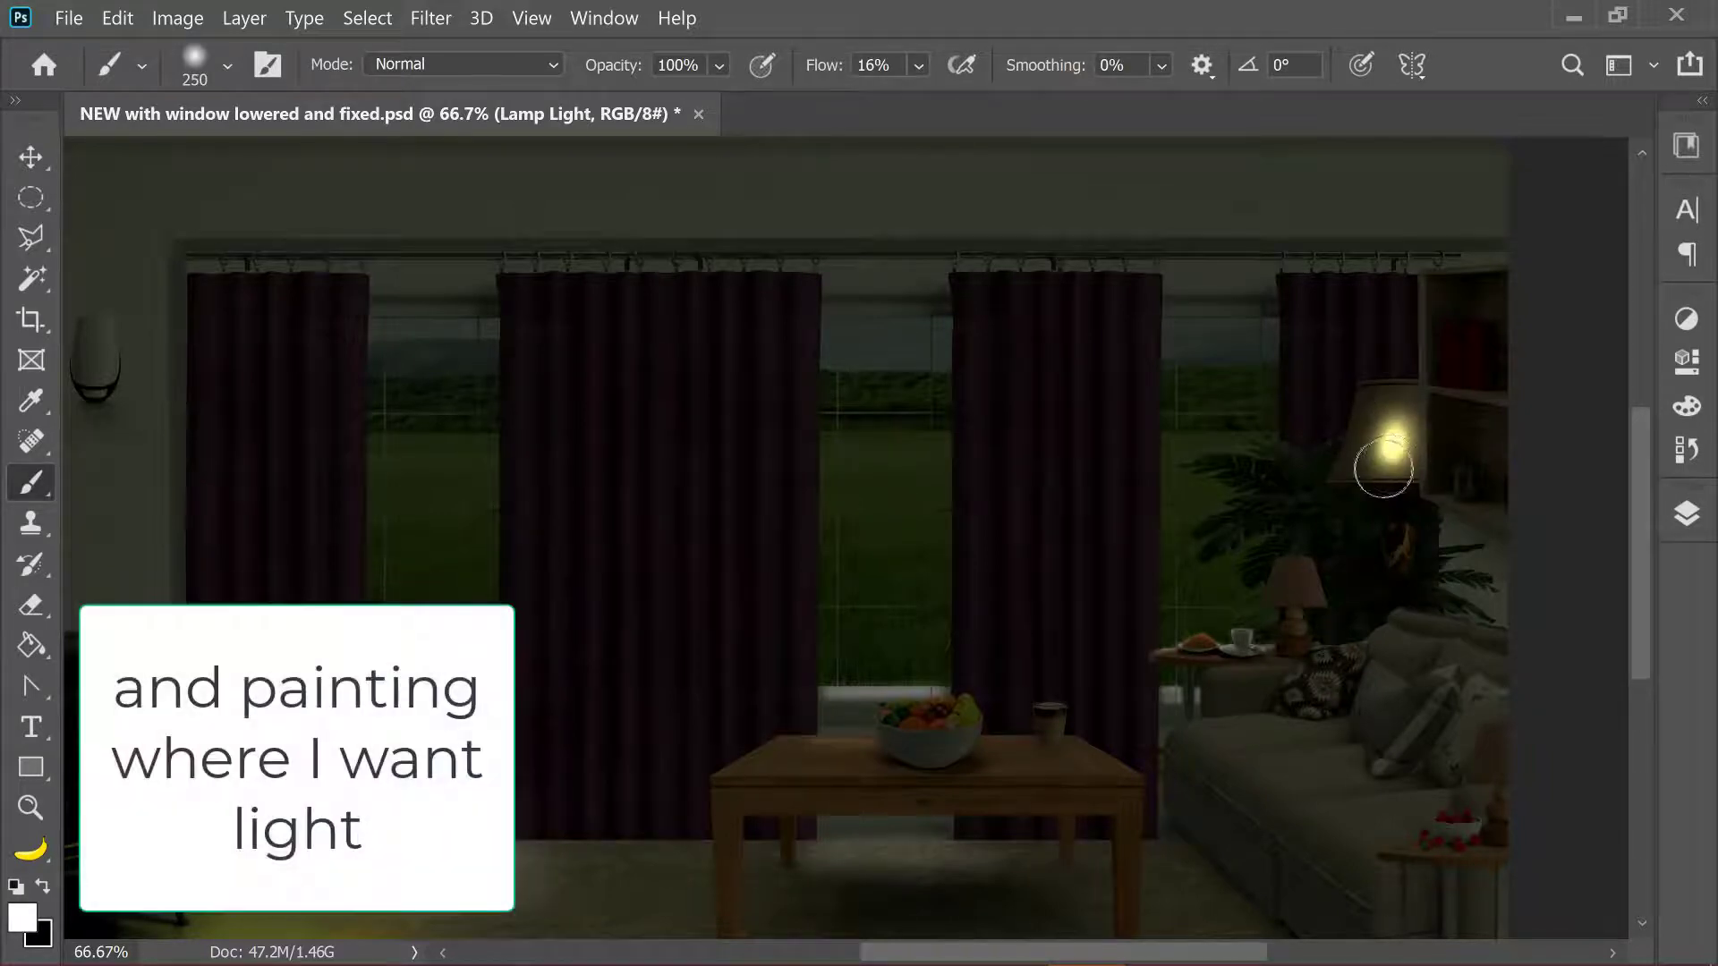
pyautogui.hotkey('ctrl', '+')
pyautogui.hscroll(5, 1104, 526)
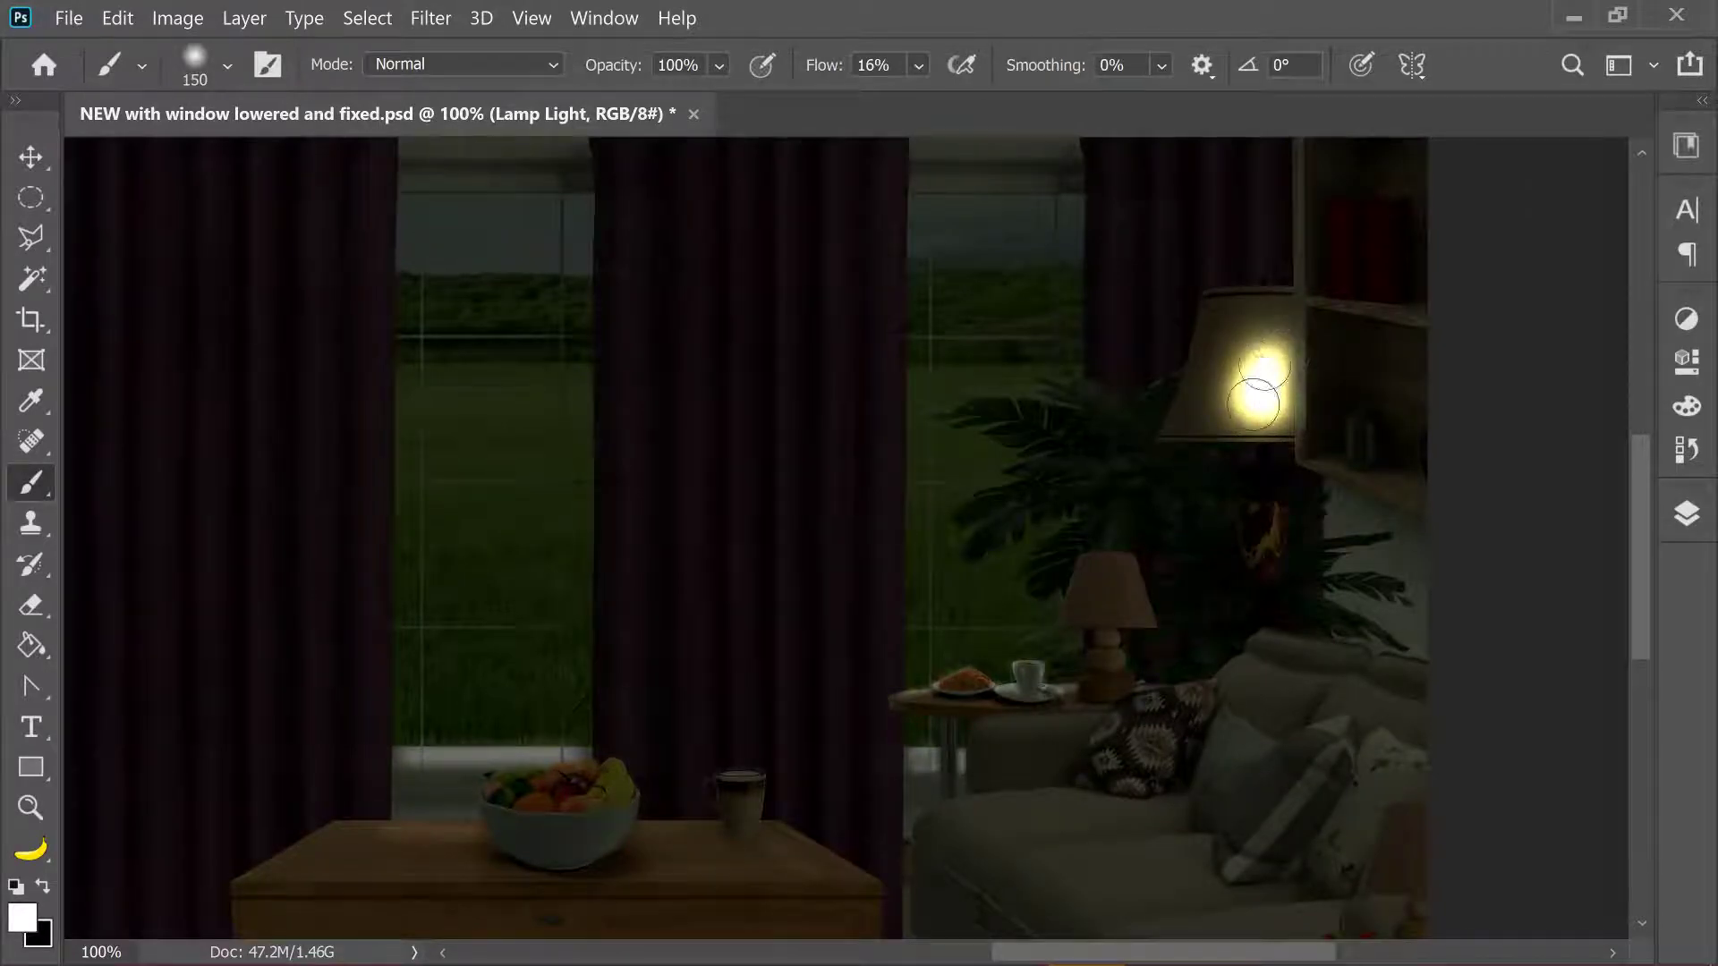
pyautogui.press('v')
pyautogui.moveTo(1269, 404); pyautogui.dragTo(1278, 455)
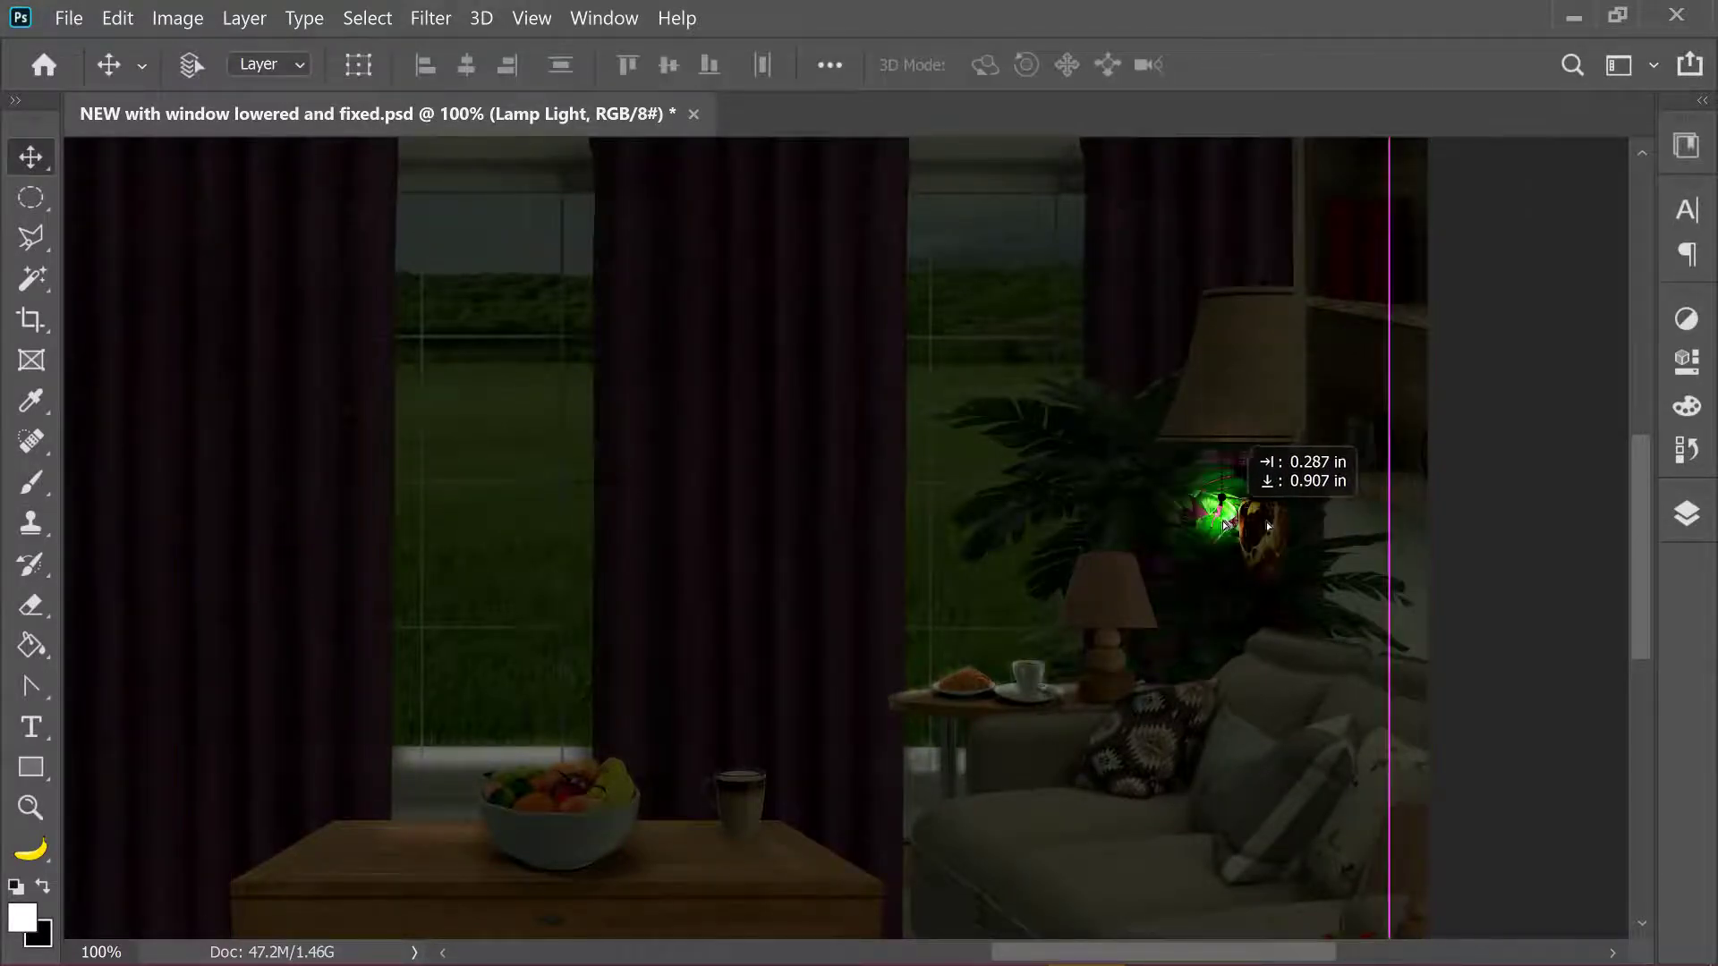
pyautogui.moveTo(1278, 455); pyautogui.dragTo(1275, 452)
pyautogui.press('b')
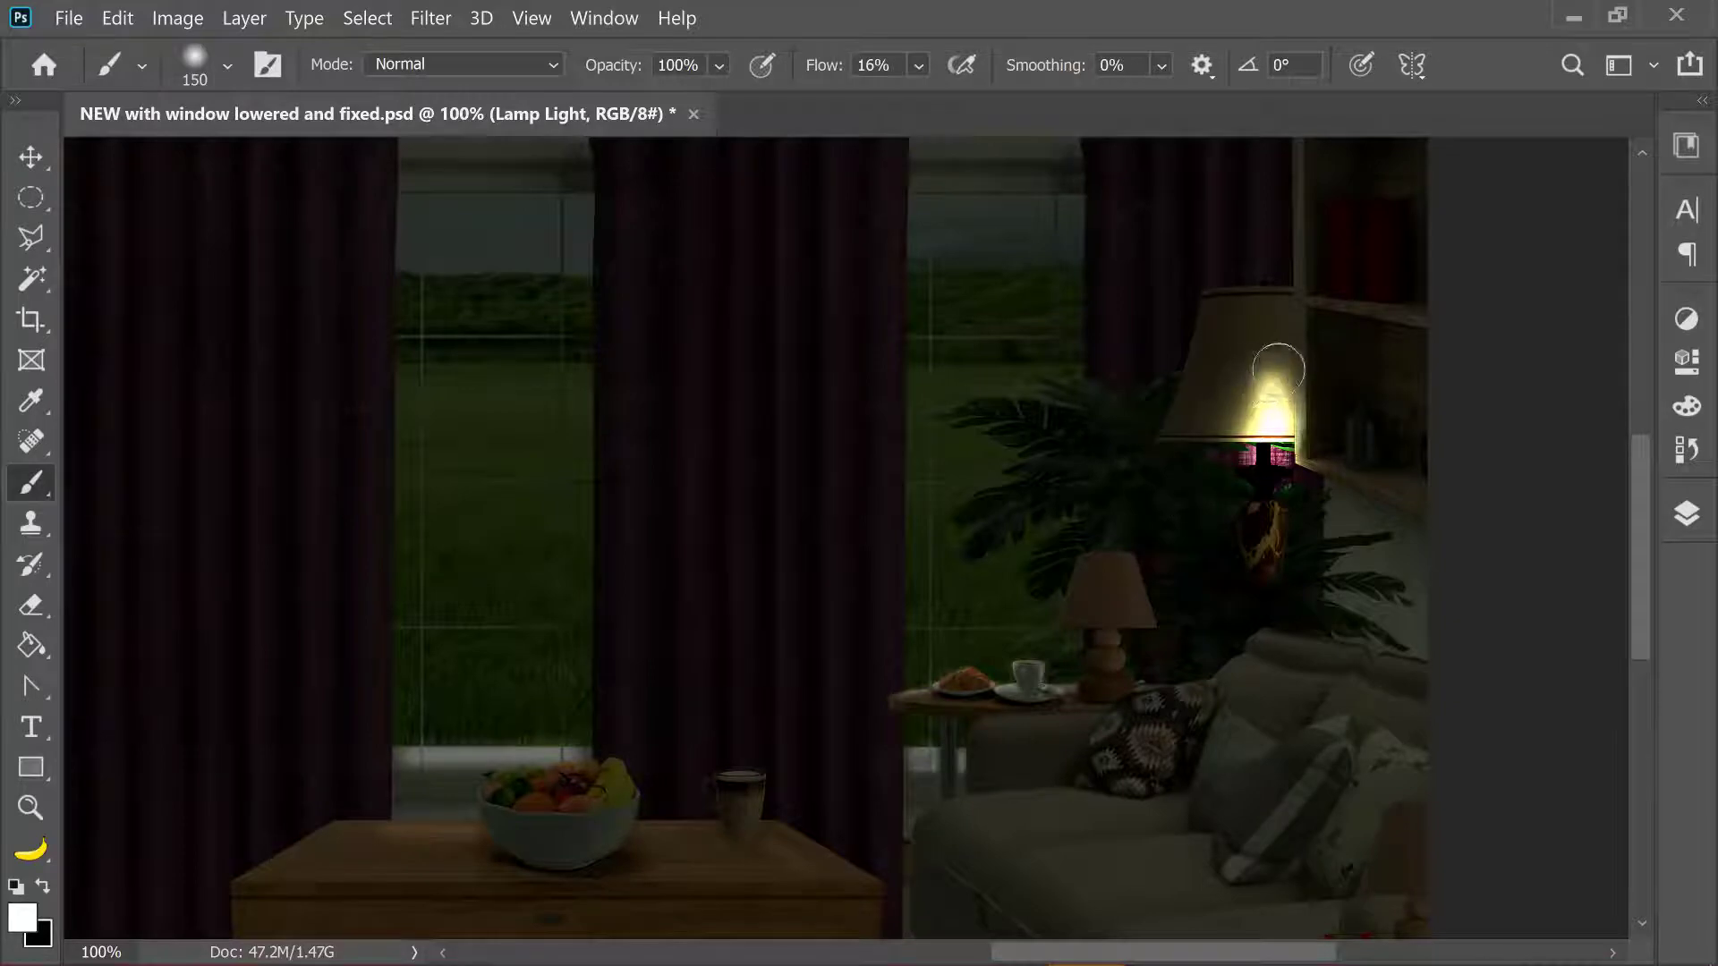
pyautogui.press('v')
pyautogui.moveTo(1269, 367); pyautogui.dragTo(1278, 437)
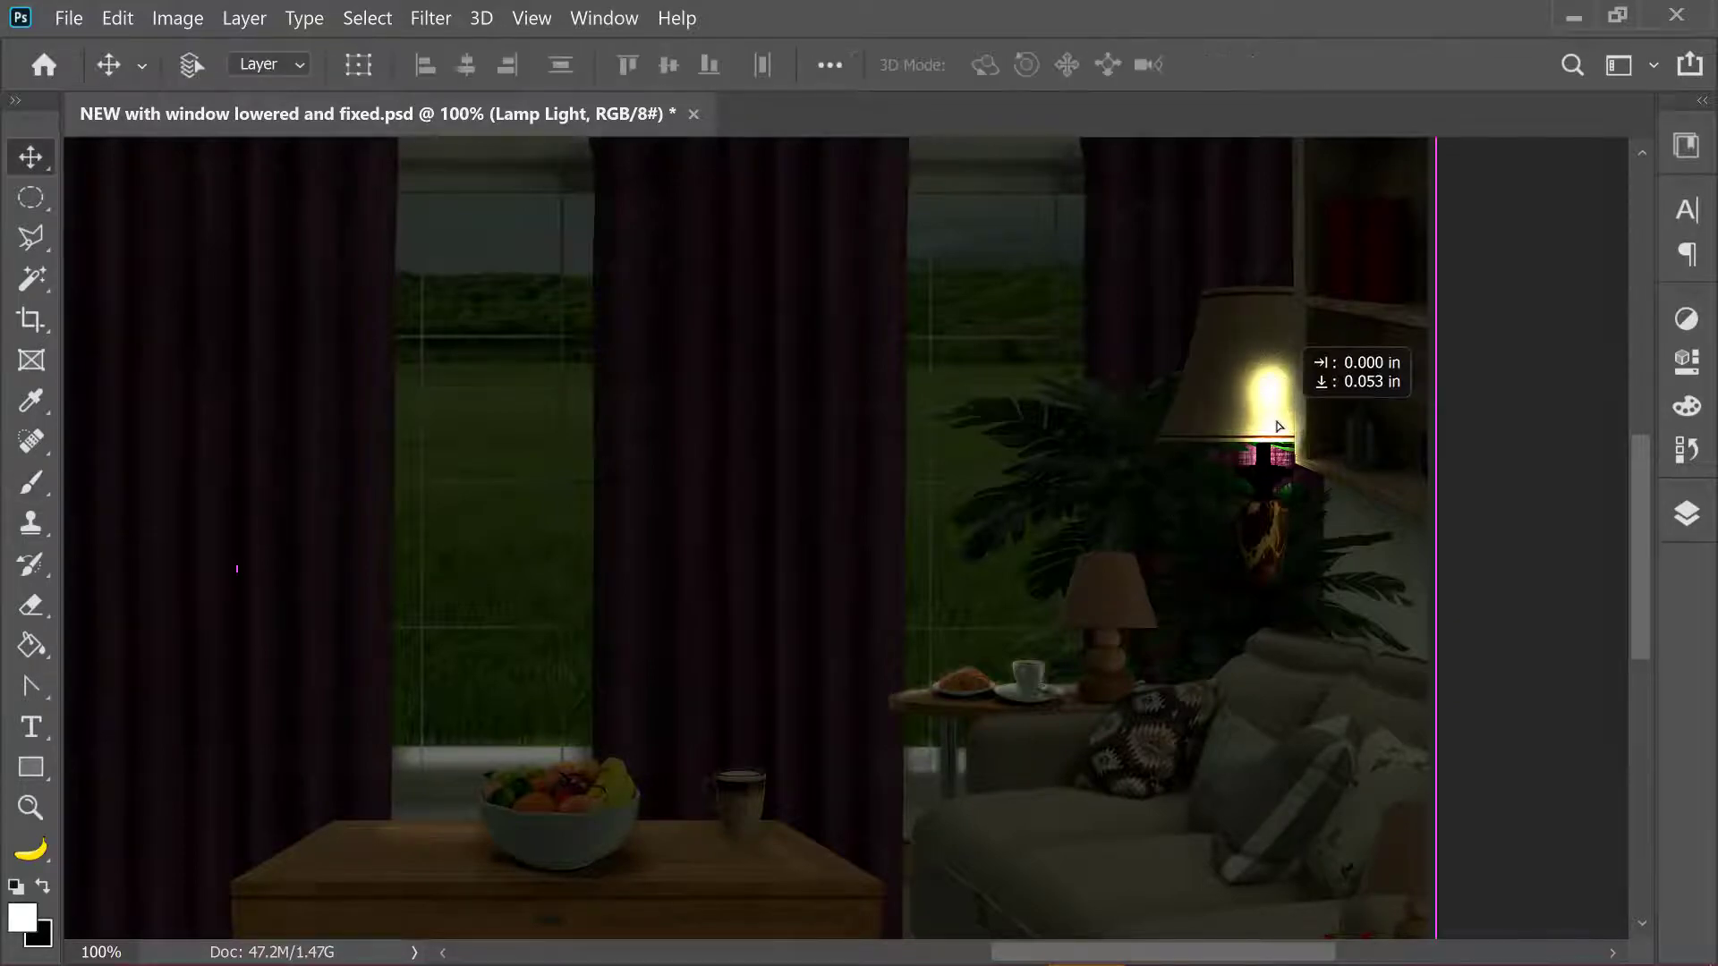
pyautogui.scroll(2, 1278, 437)
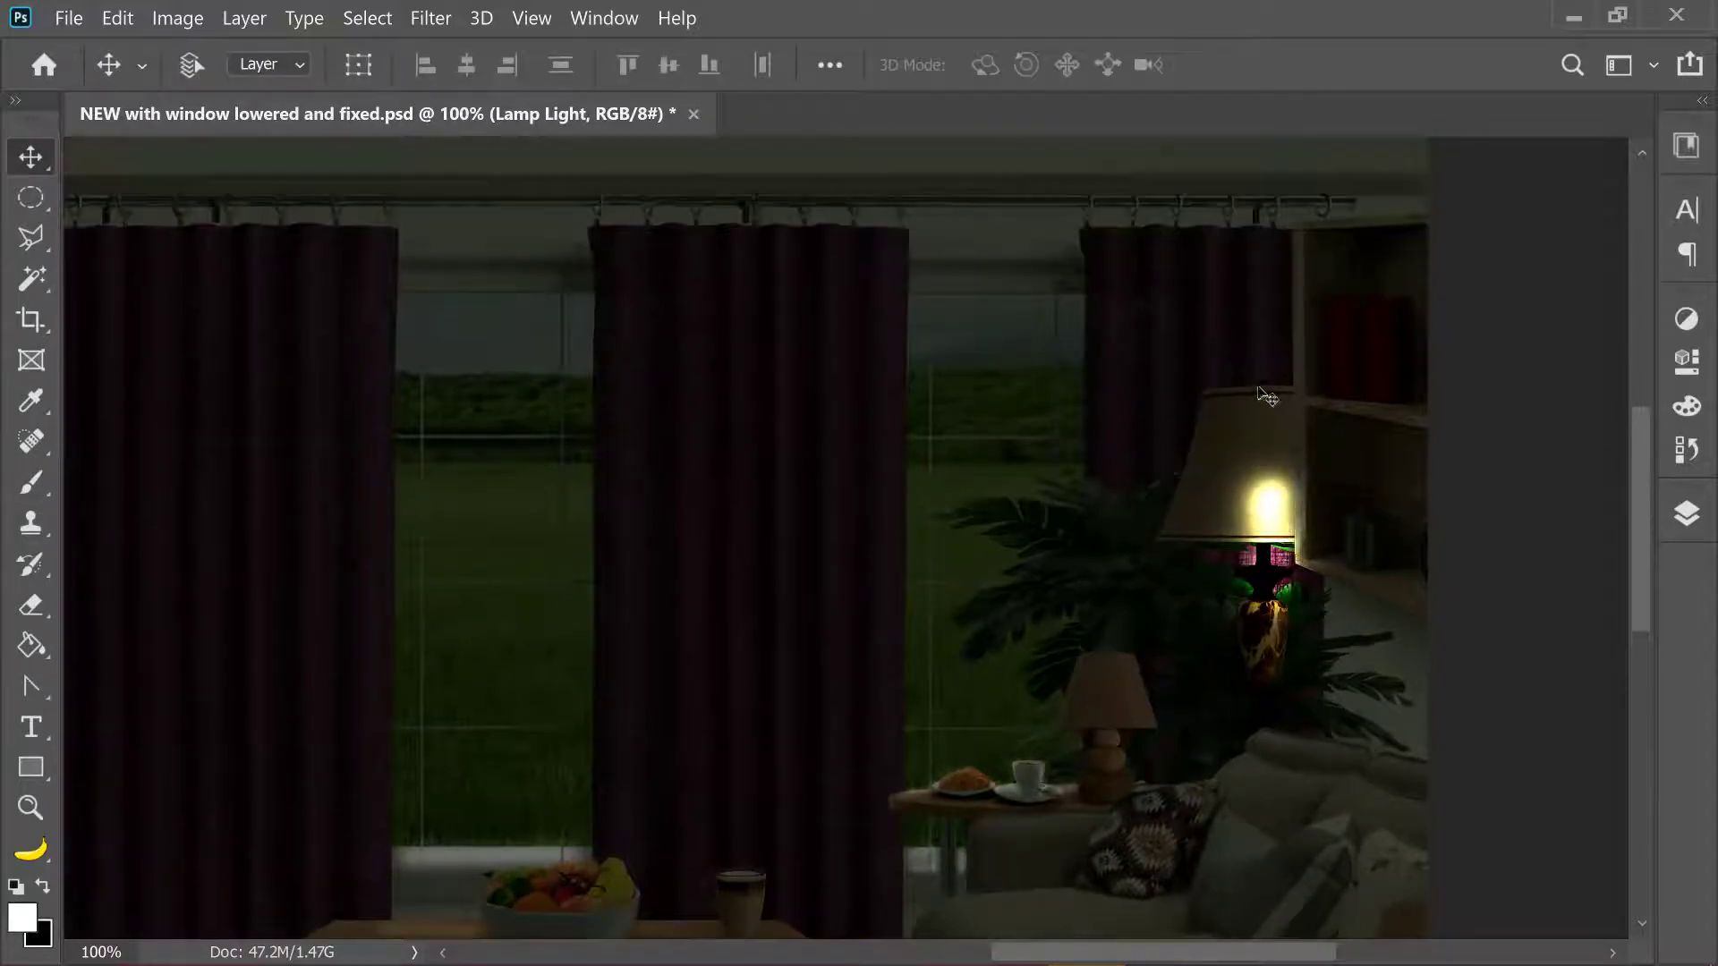
pyautogui.press('b')
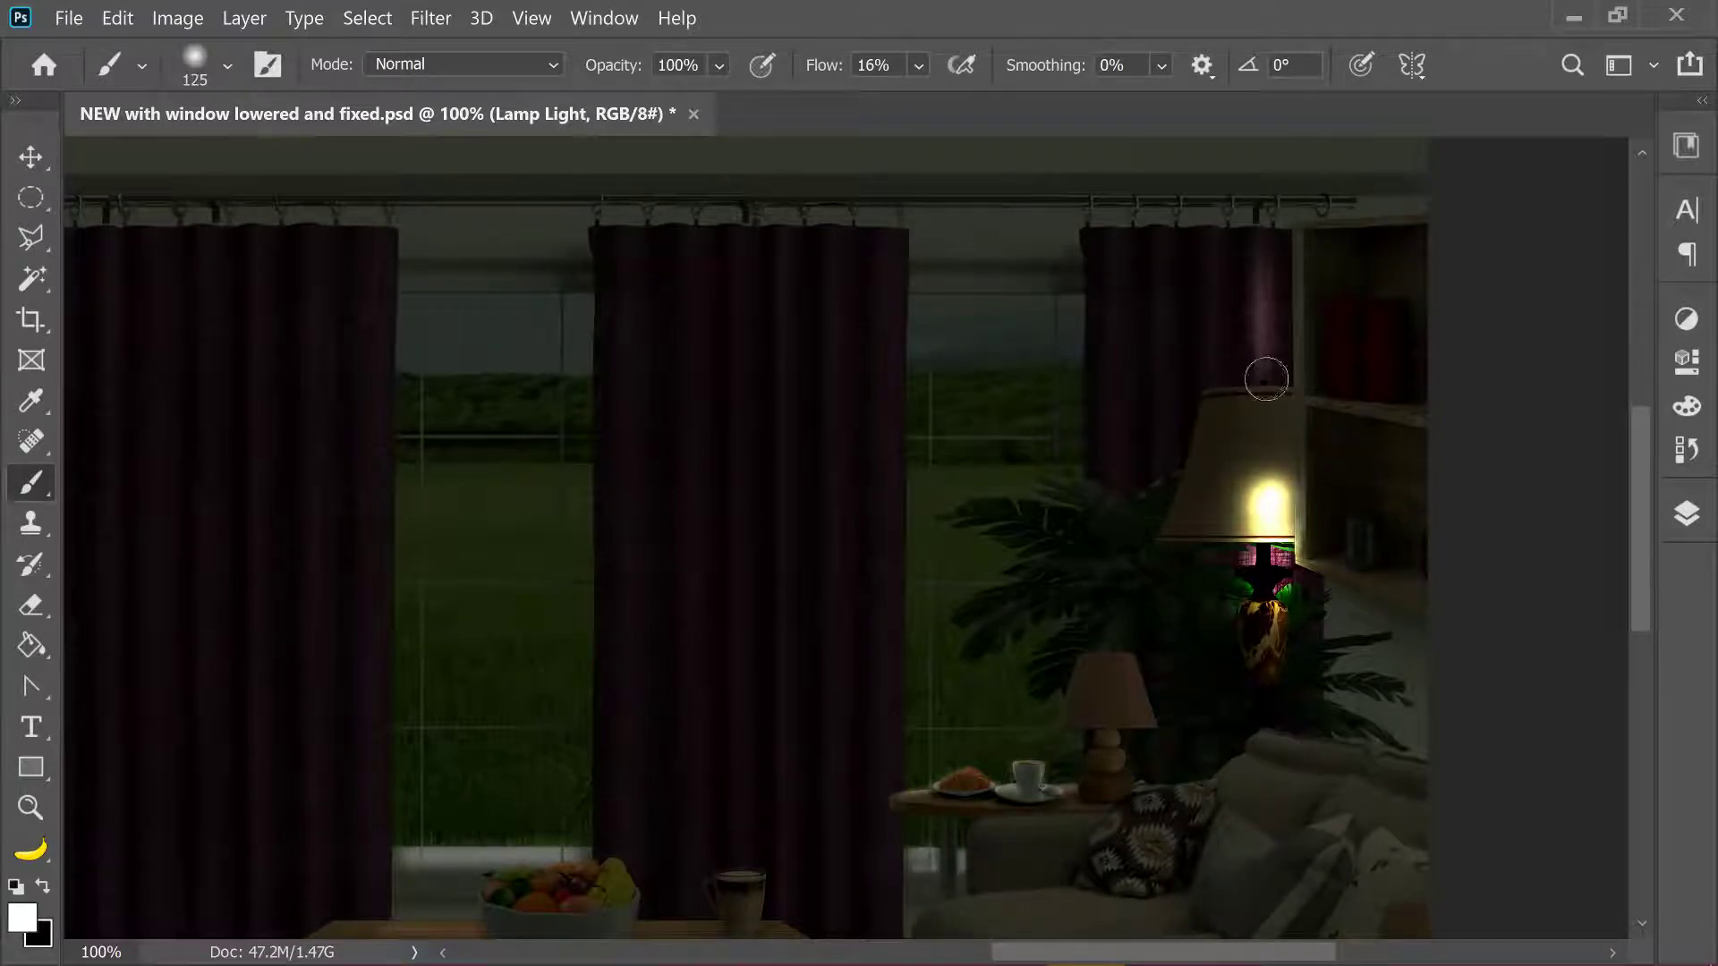
# Brighten the curtain strip above the lampshade with a 100 px brush.
pyautogui.press('[')
pyautogui.hotkey('ctrl', '+')
pyautogui.hscroll(4, 1164, 403)
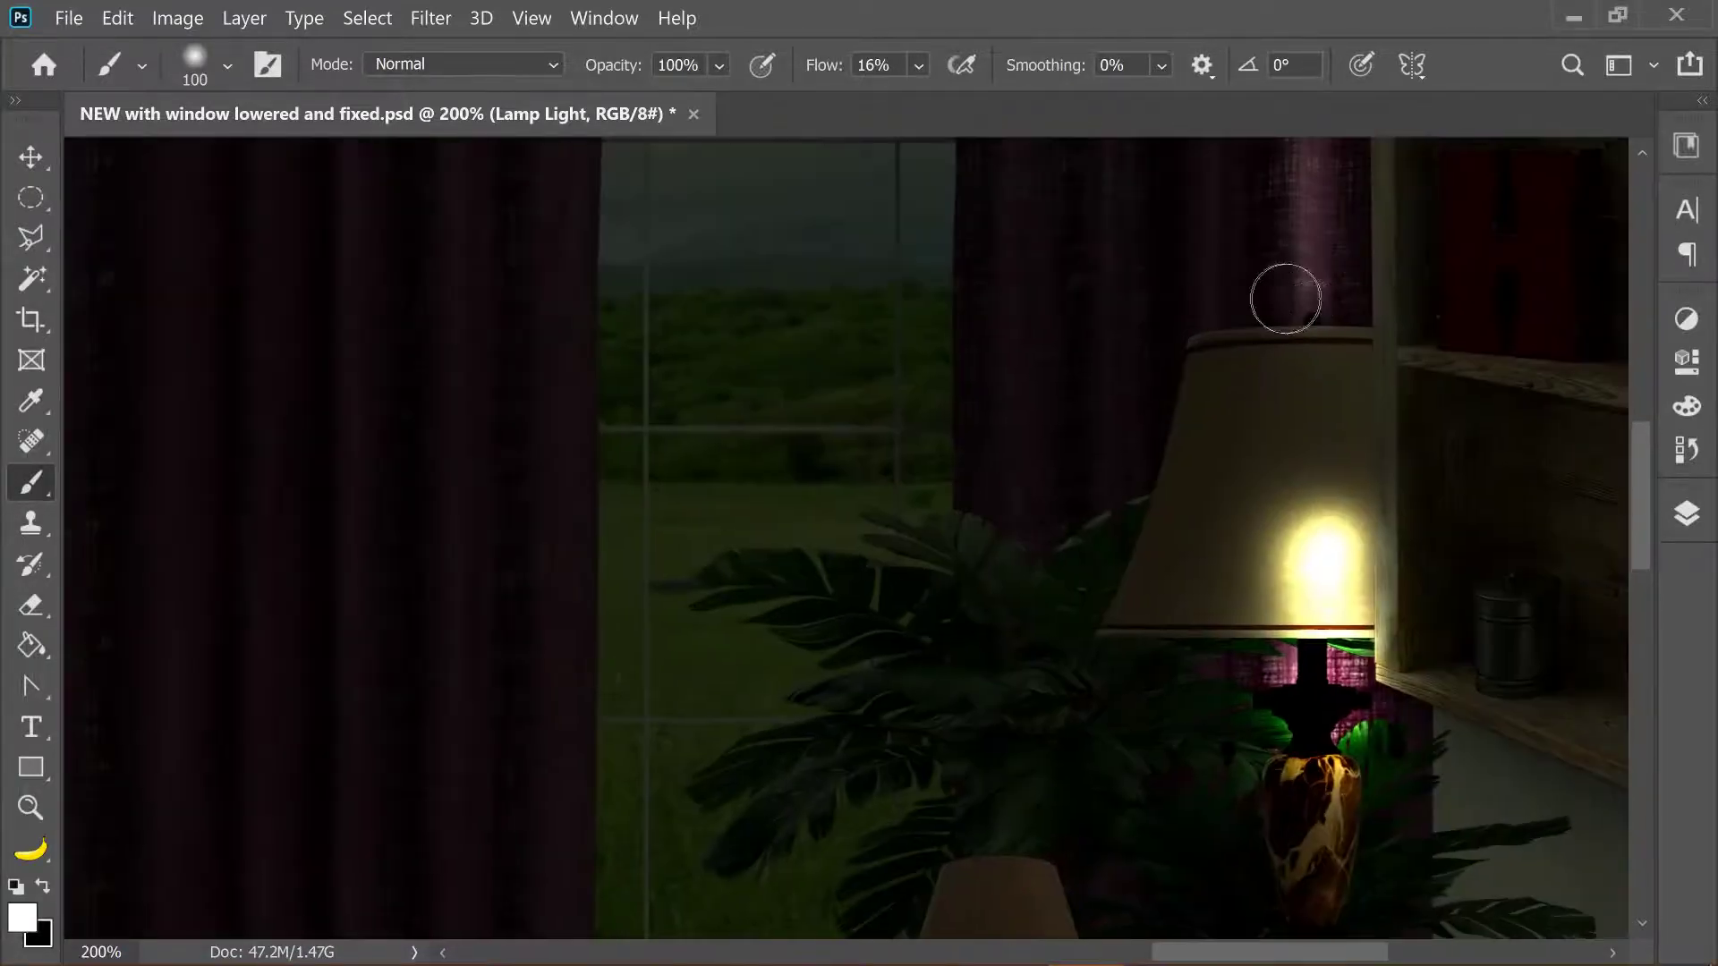
pyautogui.moveTo(1281, 289); pyautogui.dragTo(1342, 231)
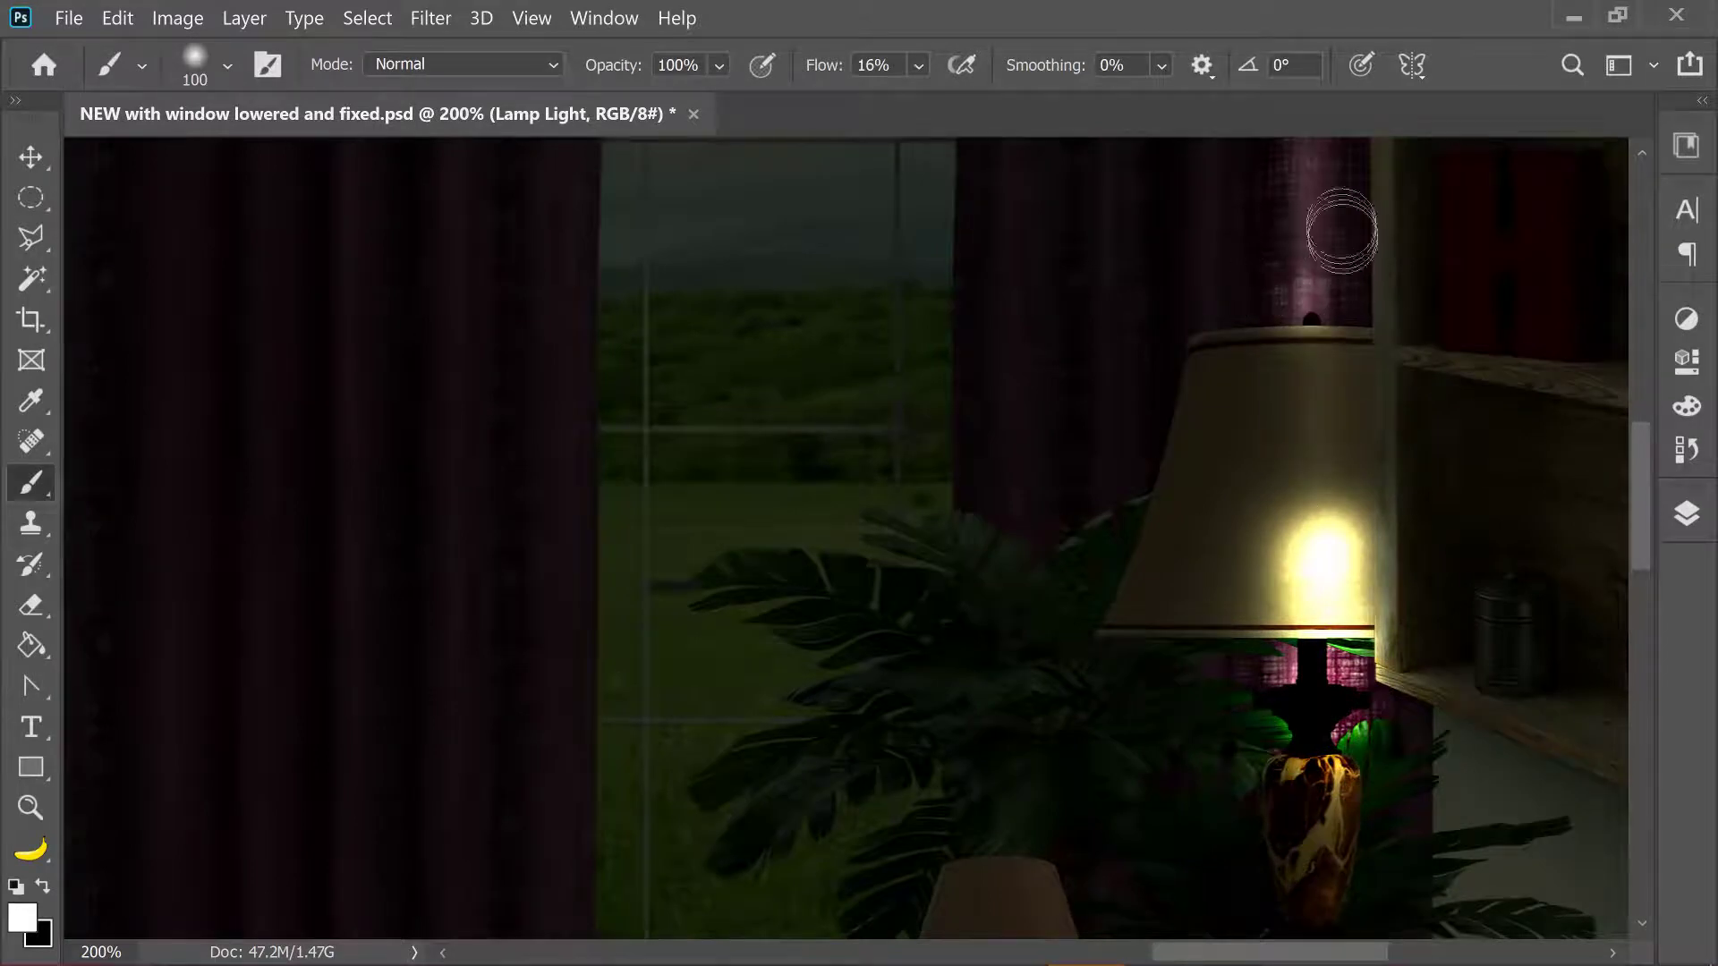
pyautogui.scroll(3, 1336, 175)
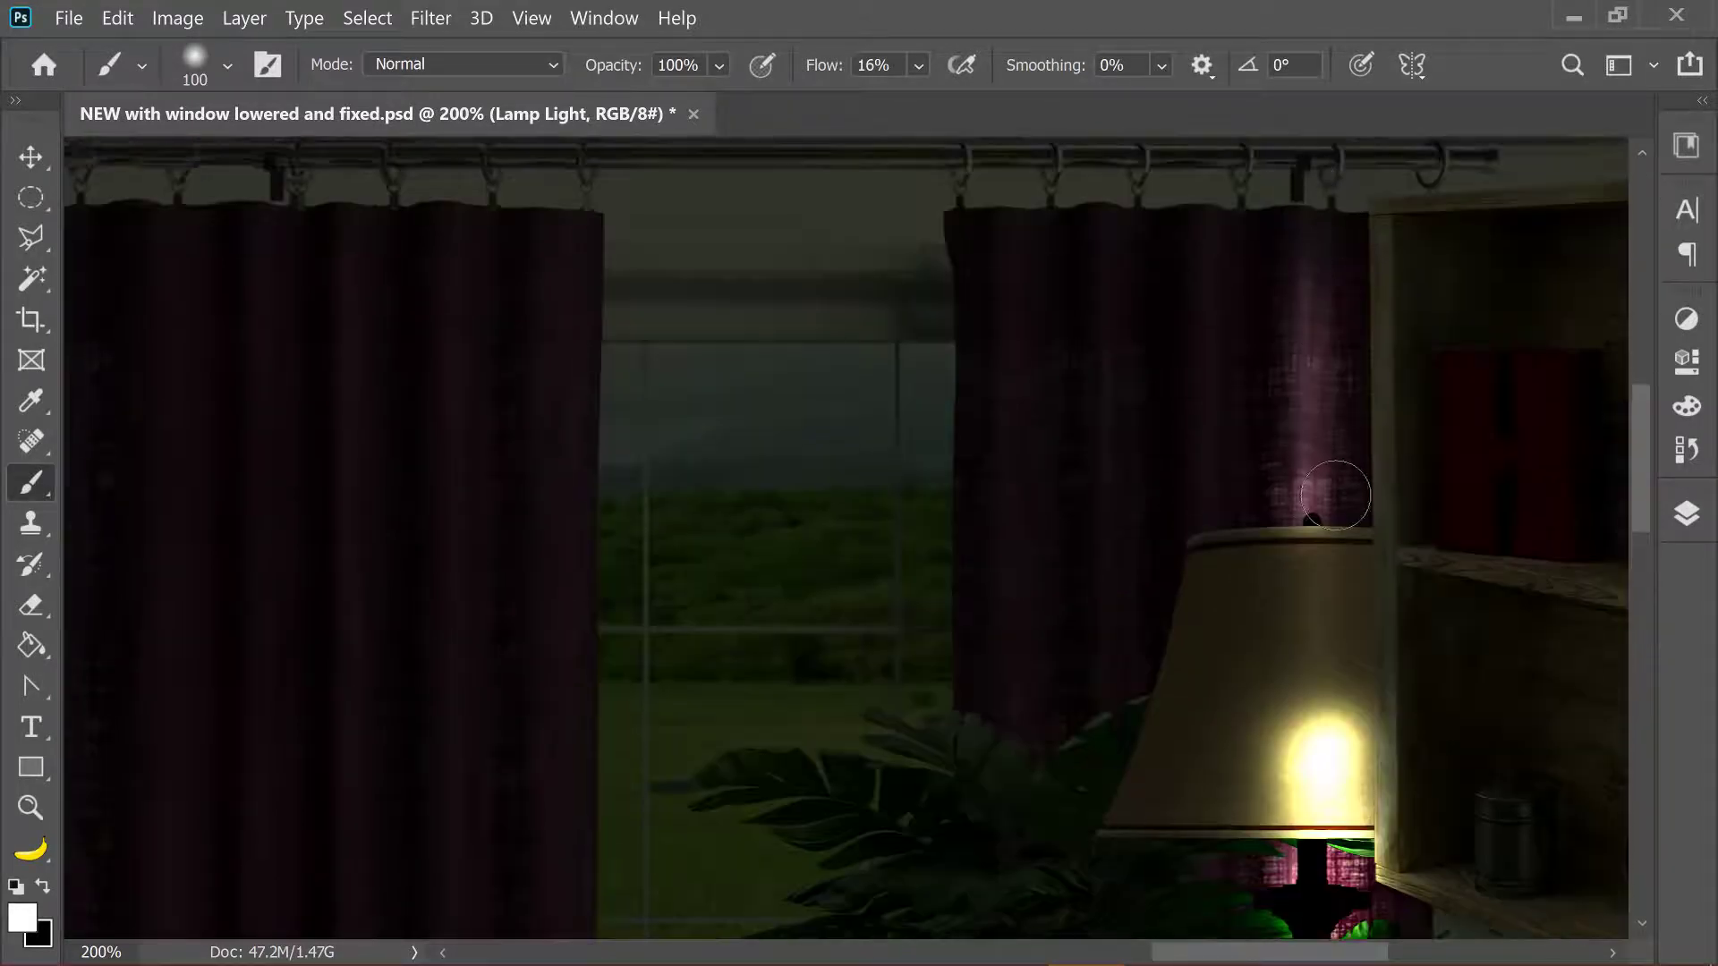
pyautogui.moveTo(1336, 495)
pyautogui.mouseDown()
pyautogui.moveTo(1330, 239)
pyautogui.moveTo(1262, 488)
pyautogui.mouseUp()
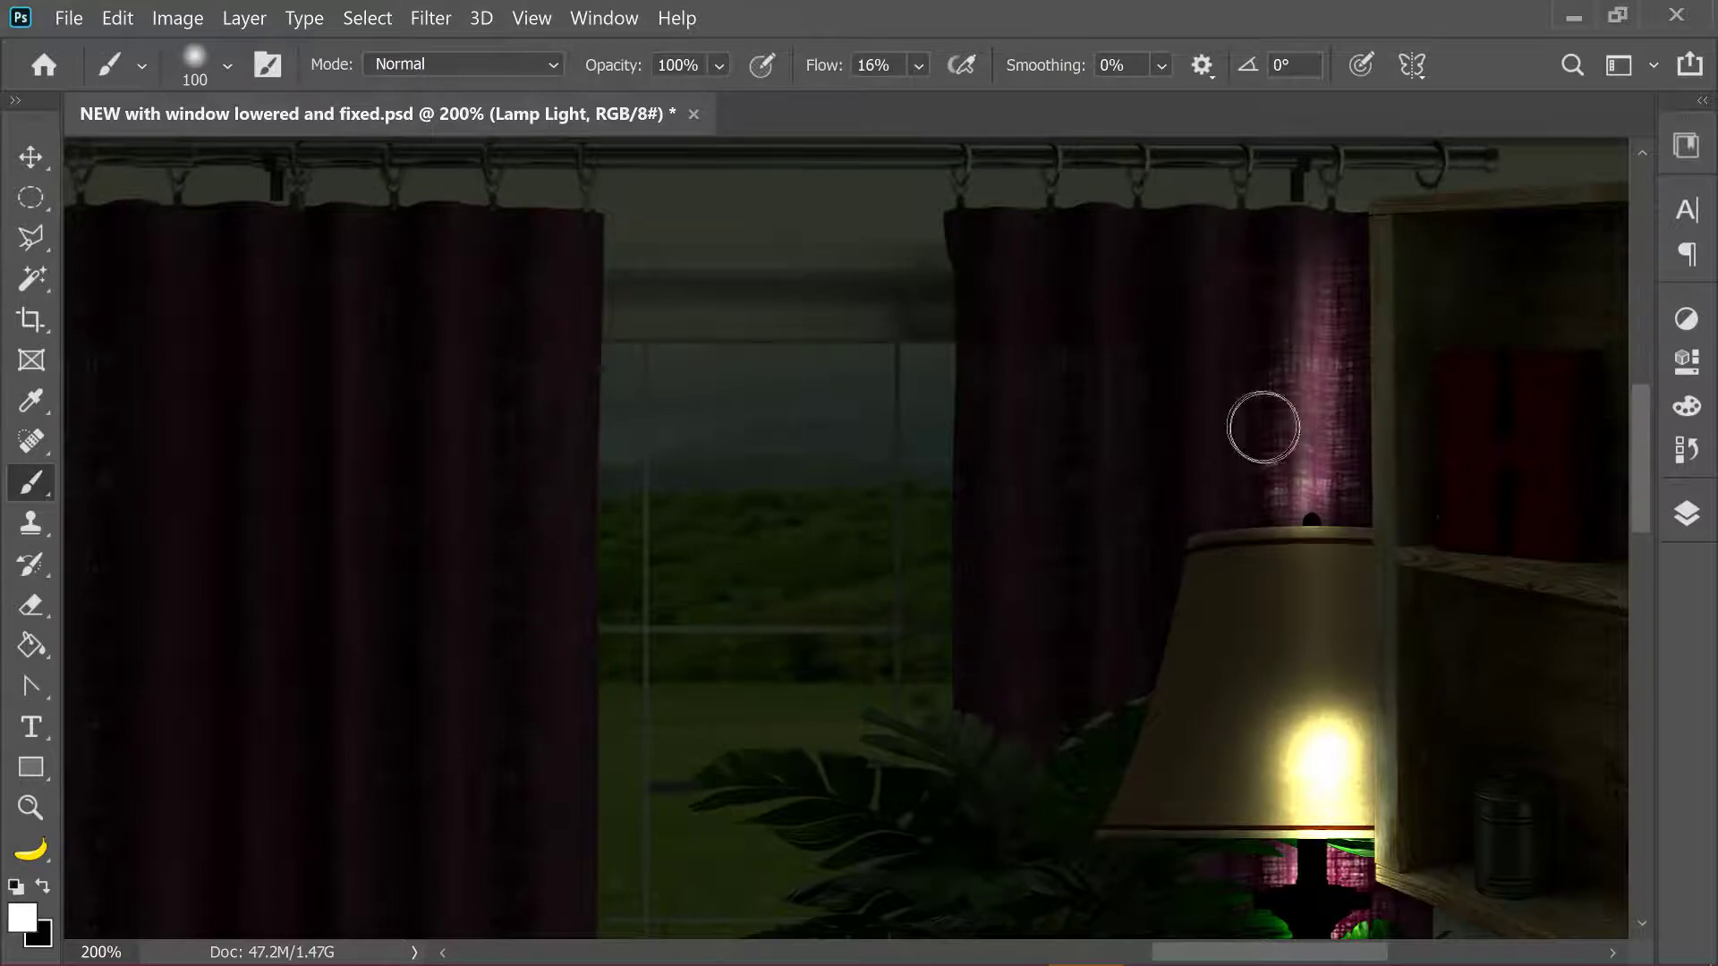
# Enlarge the brush to 400 and zoom out to see the whole room.
pyautogui.scroll(3, 1264, 427)
pyautogui.press(']')
pyautogui.press(']')
pyautogui.press(']')
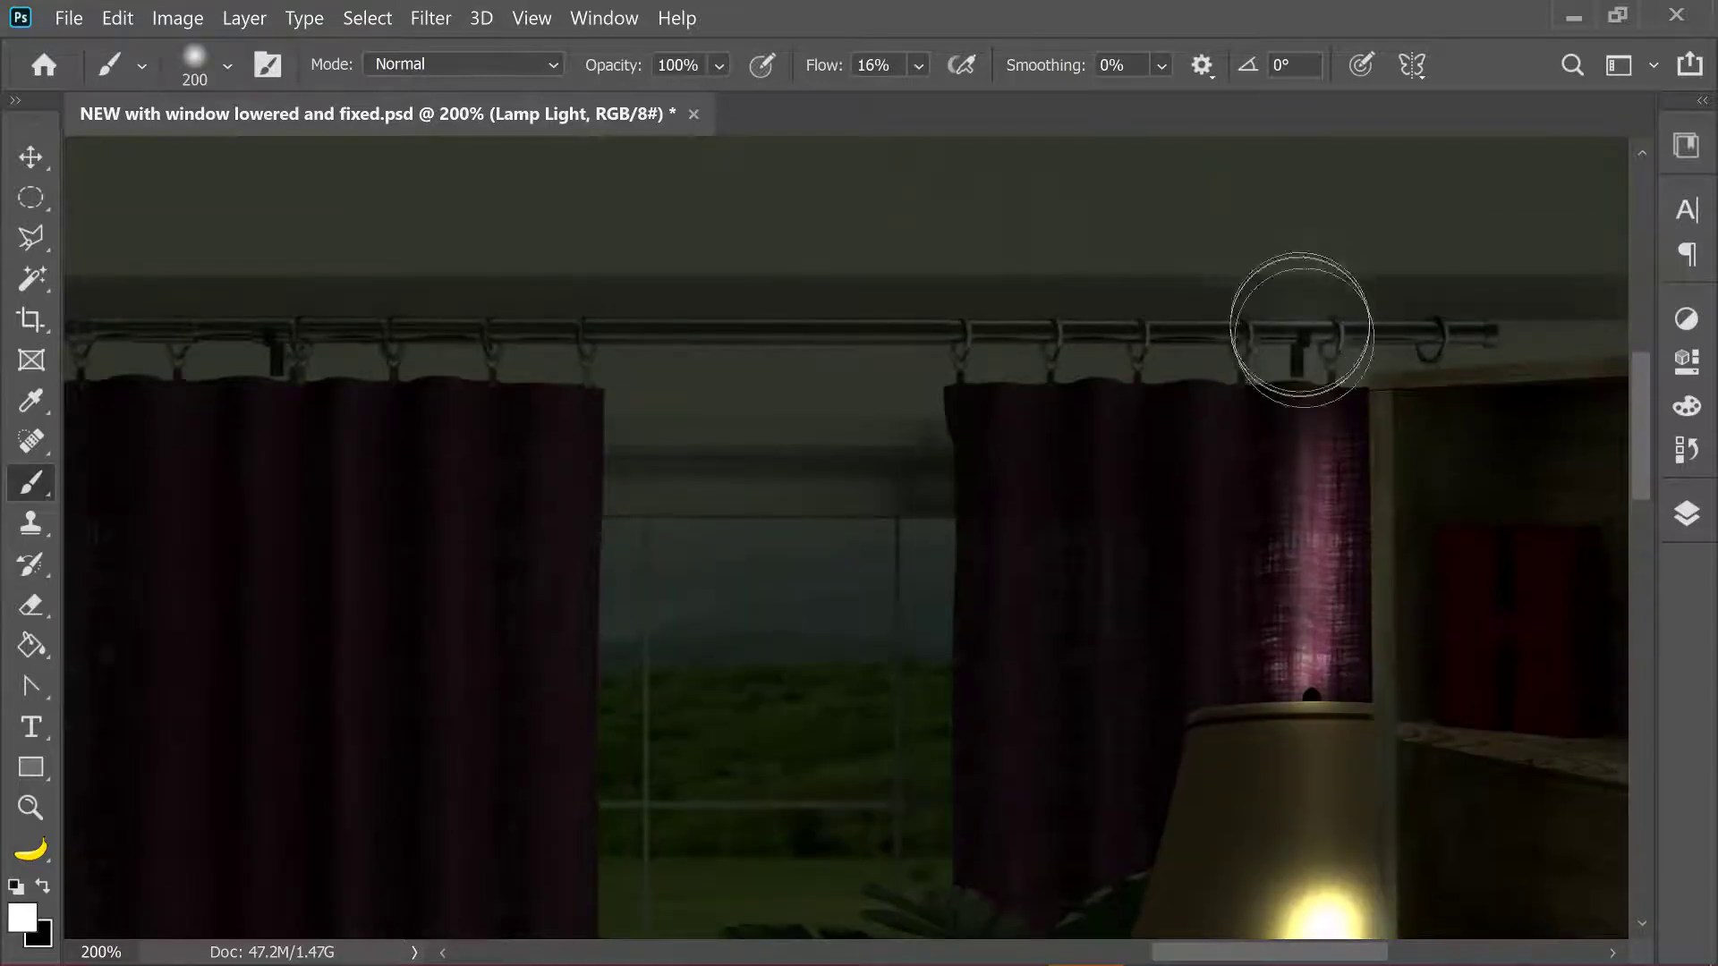
pyautogui.scroll(3, 1302, 331)
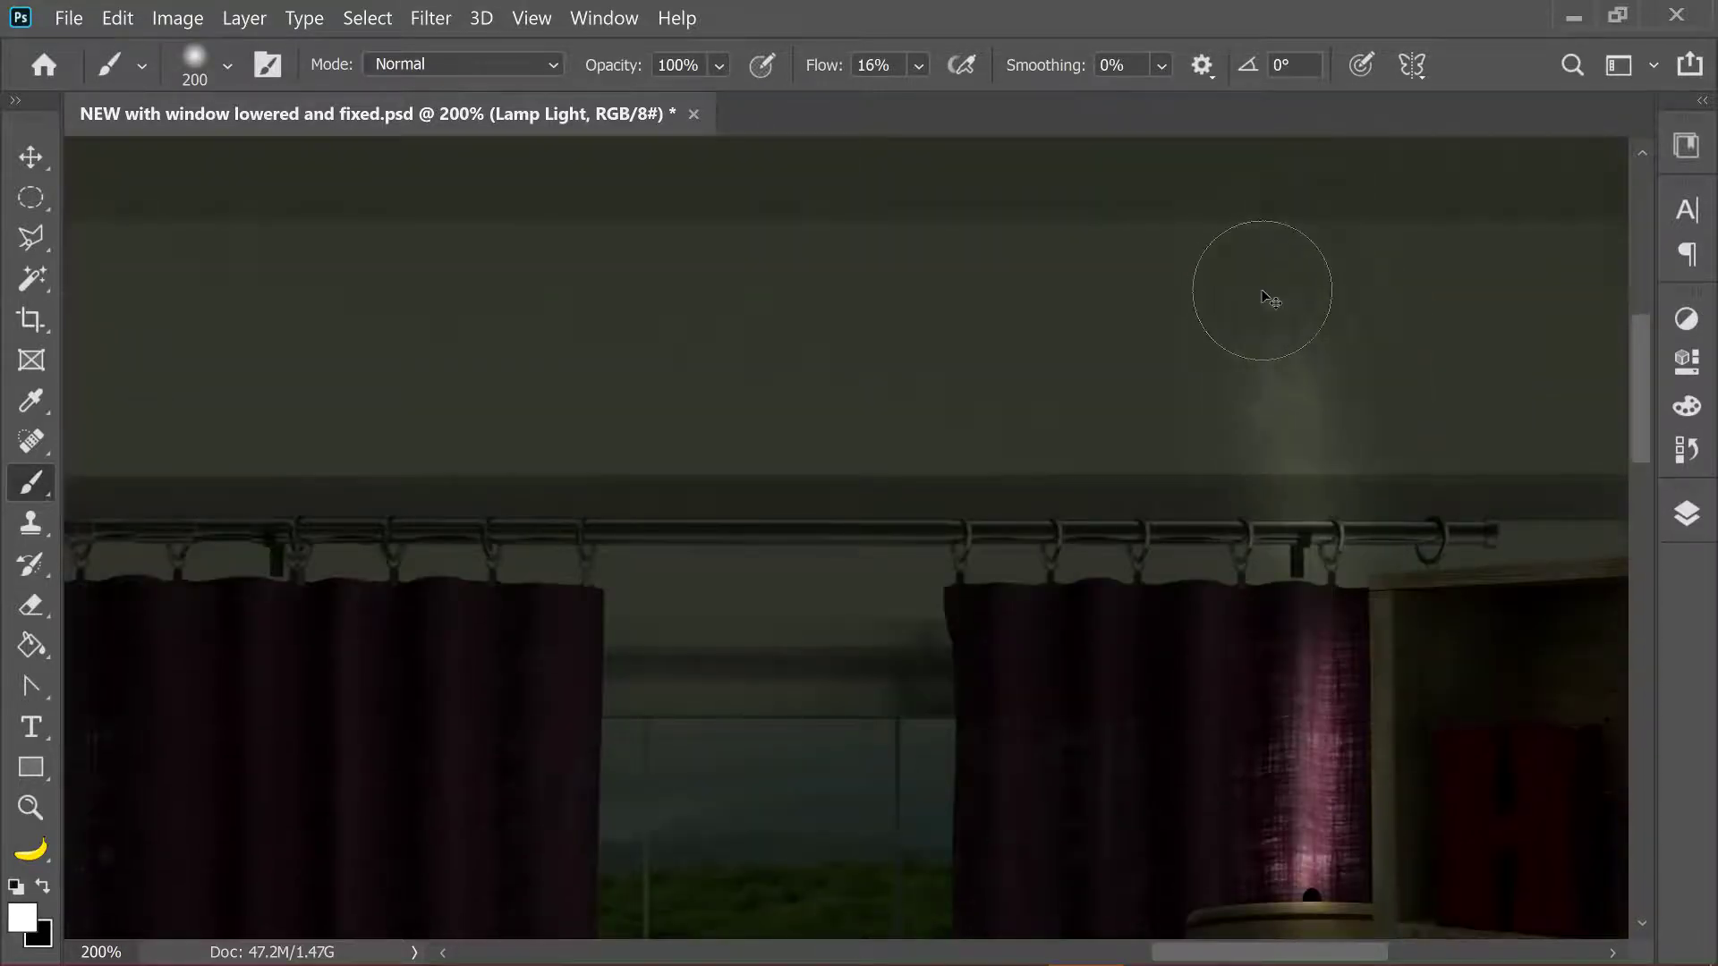
pyautogui.press(']')
pyautogui.press(']')
pyautogui.press(']')
pyautogui.press(']')
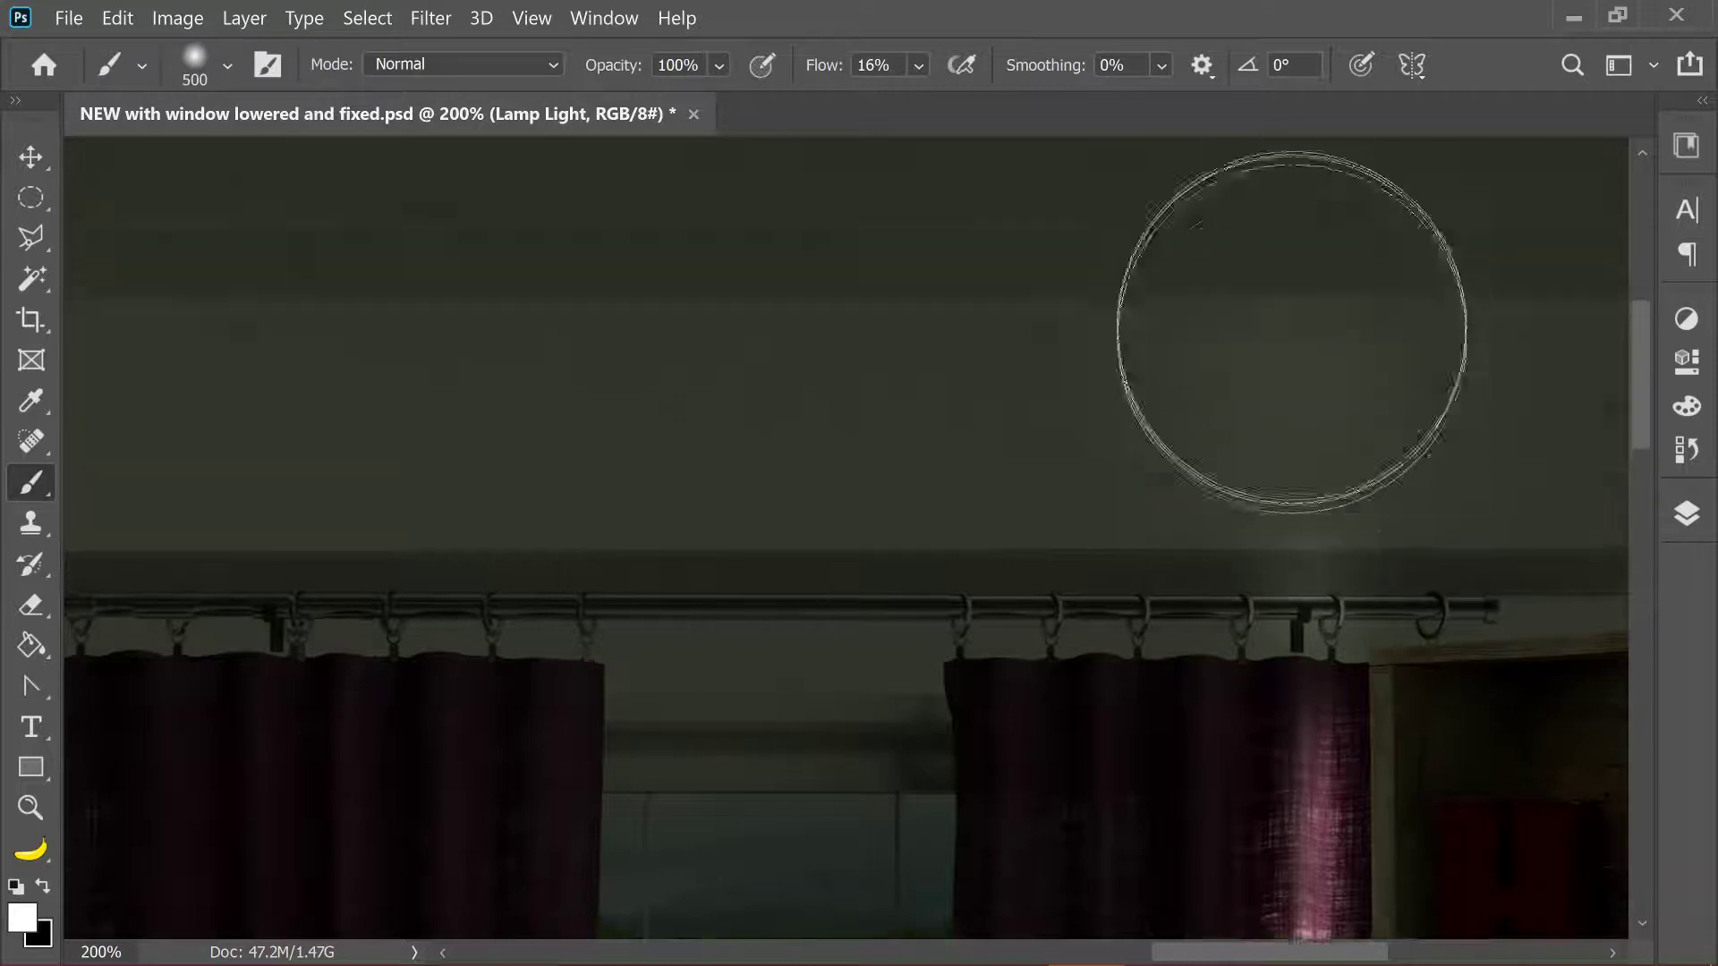
pyautogui.scroll(3, 1288, 328)
pyautogui.hotkey('ctrl', '-')
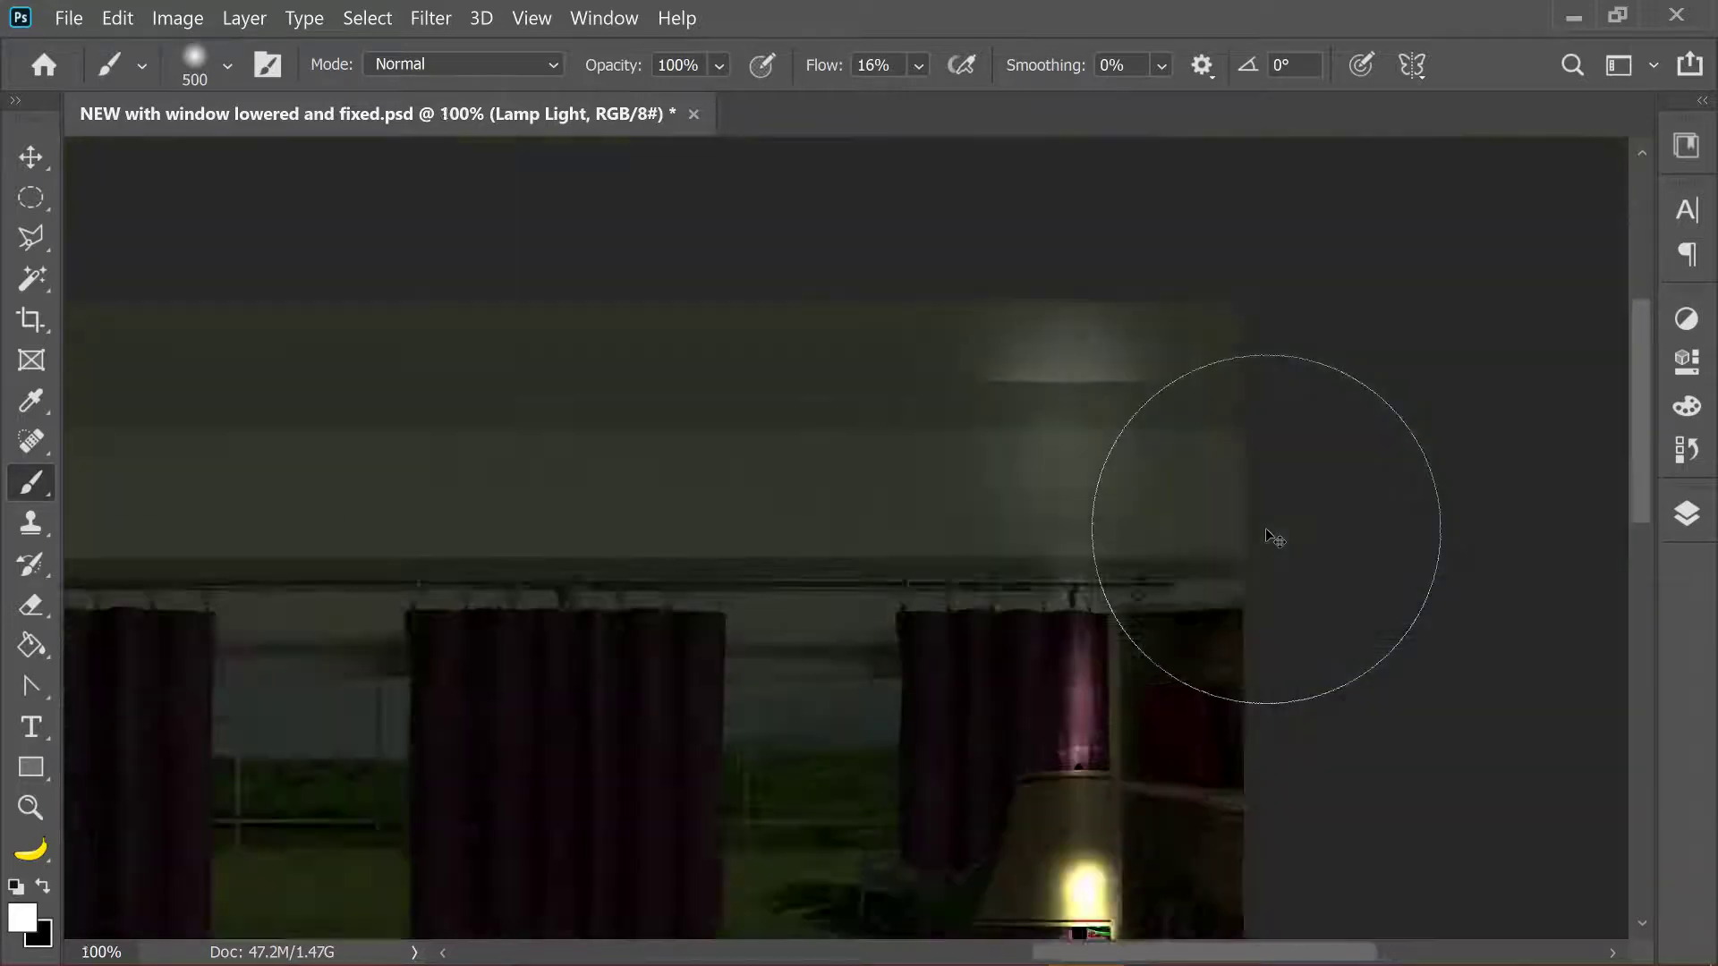
pyautogui.hotkey('ctrl', '-')
pyautogui.moveTo(1258, 953); pyautogui.dragTo(1171, 953)
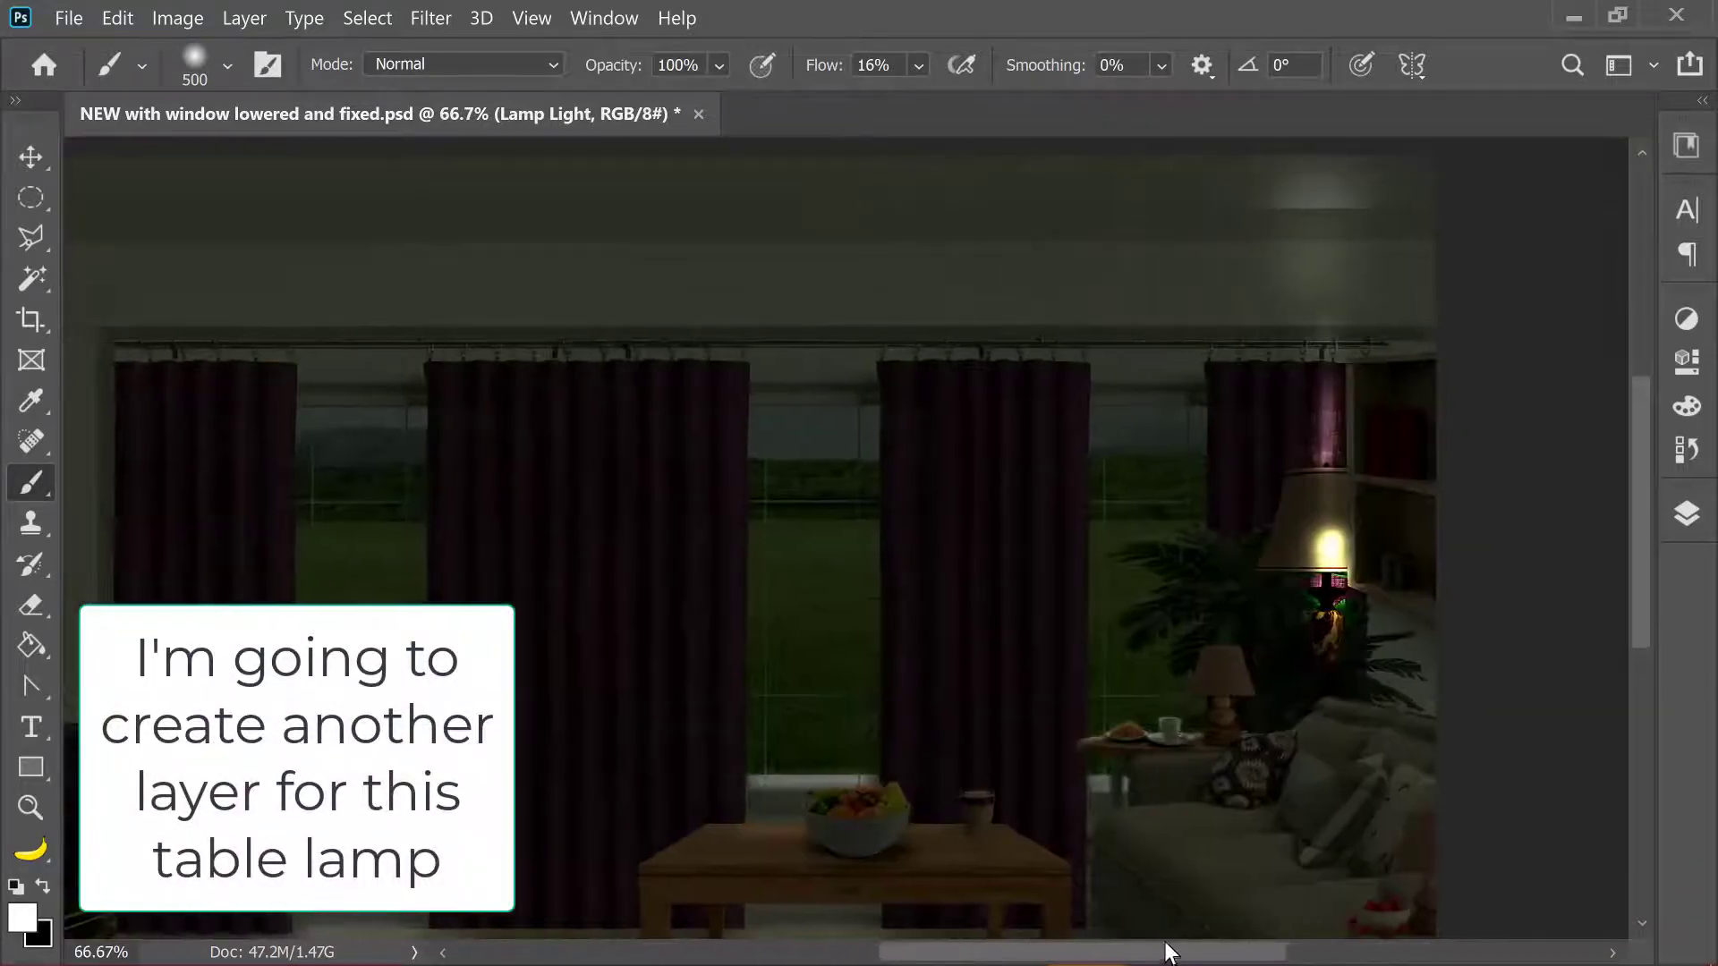
# Create a Color Dodge layer named 'Table Lamp 1' with Color Dodge-neutral black fill.
pyautogui.click(1687, 513)
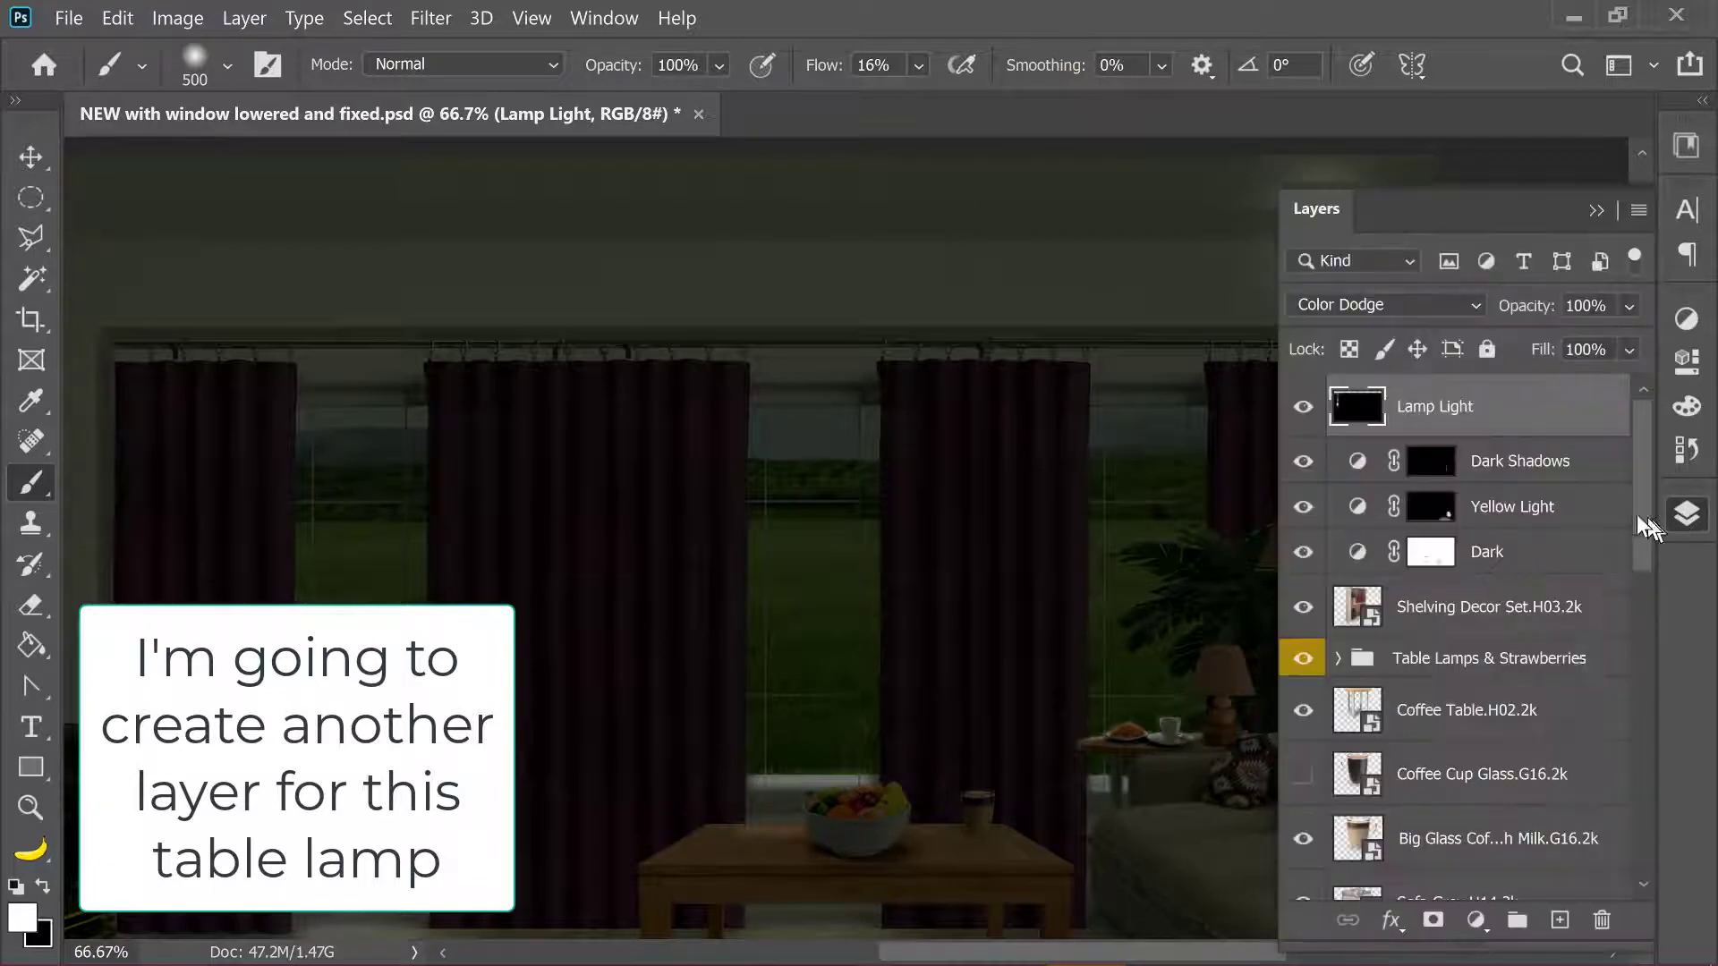
pyautogui.click(1599, 222)
pyautogui.hotkey('ctrl', 'shift', 'n')
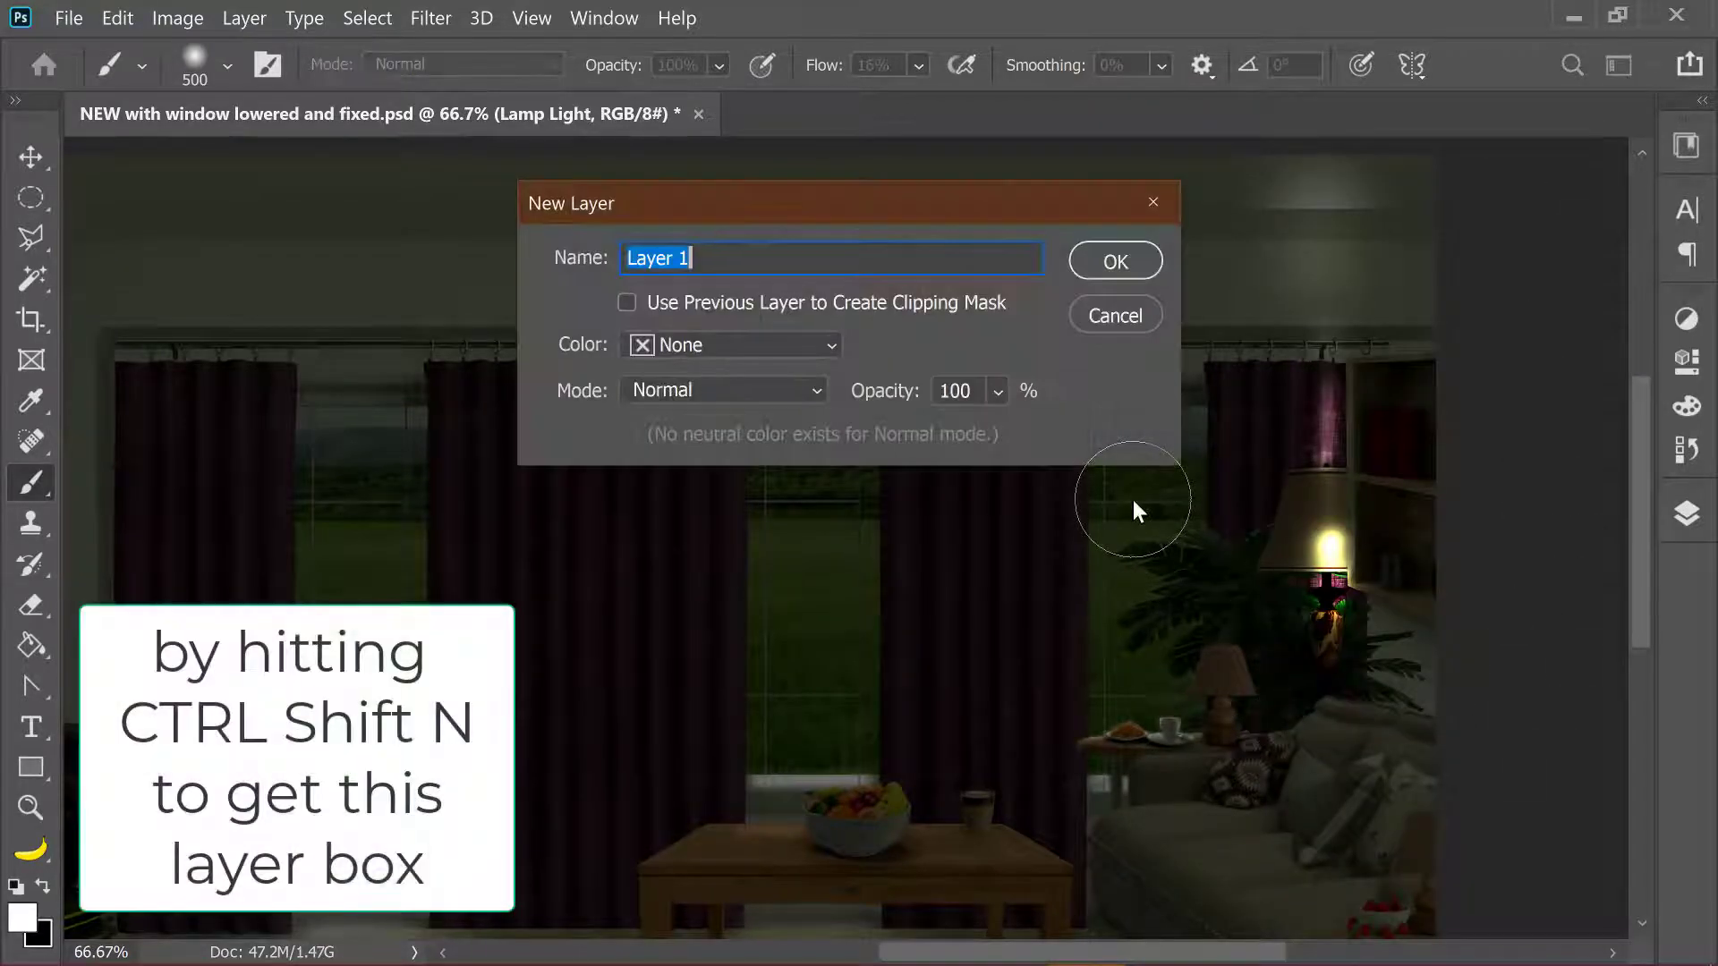
pyautogui.write('Table')
pyautogui.write('1')
pyautogui.click(800, 391)
pyautogui.click(779, 595)
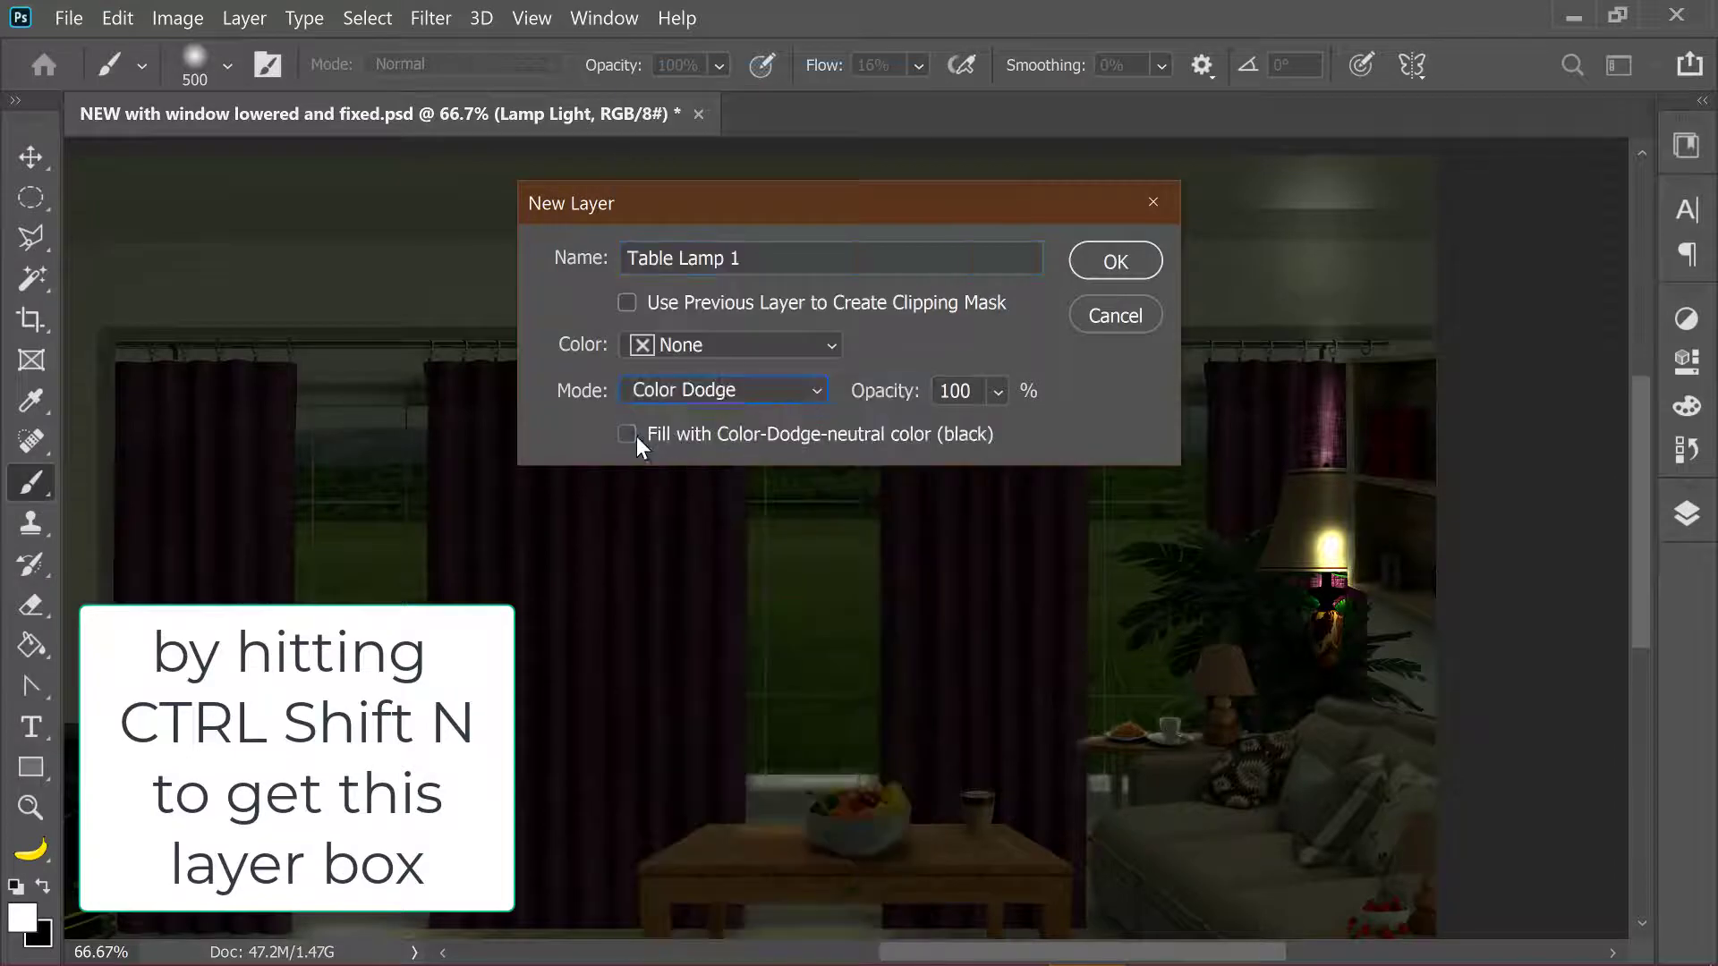
pyautogui.click(629, 434)
pyautogui.click(1114, 261)
# Zoom to the small table lamp and paint a warm glow inside its shade.
pyautogui.hotkey('ctrl', '+')
pyautogui.hotkey('ctrl', '+')
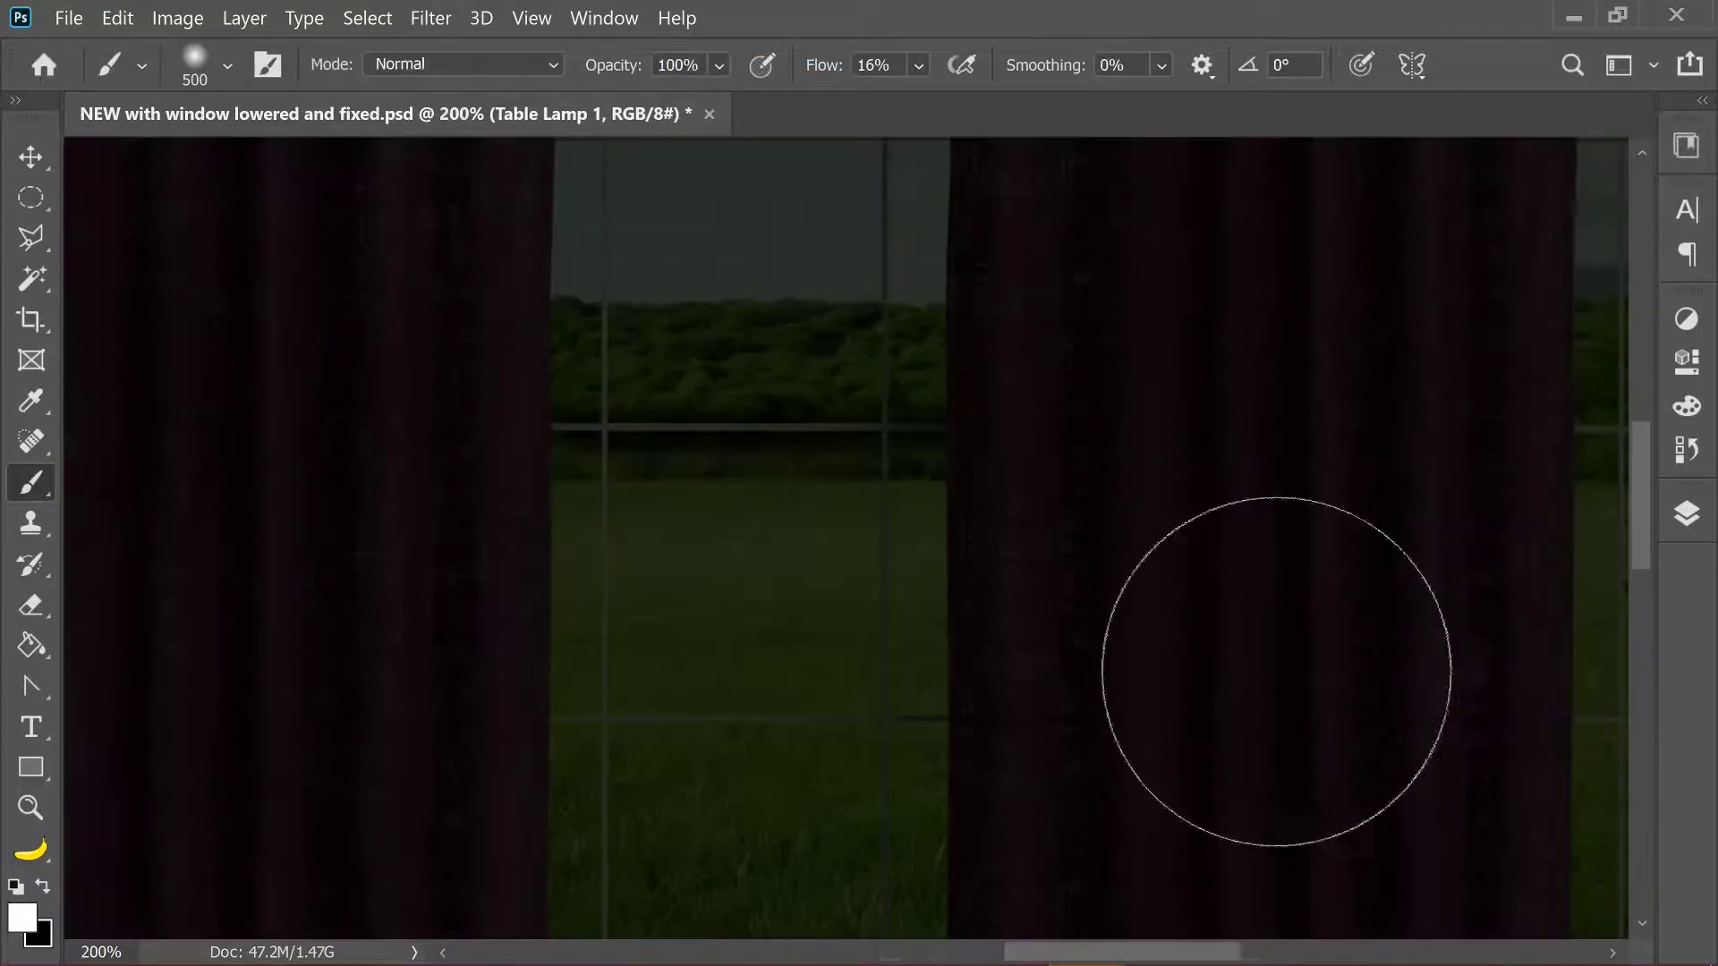
pyautogui.moveTo(1274, 671); pyautogui.dragTo(960, 385)
pyautogui.press('[')
pyautogui.press('[')
pyautogui.press('[')
pyautogui.press('[')
pyautogui.press('[')
pyautogui.press('[')
pyautogui.moveTo(1043, 475)
pyautogui.mouseDown()
pyautogui.moveTo(1038, 487)
pyautogui.moveTo(1040, 447)
pyautogui.moveTo(1038, 505)
pyautogui.moveTo(1040, 484)
pyautogui.mouseUp()
# Tone the Table Lamp 1 layer down to 75% opacity and 84% fill.
pyautogui.press('v')
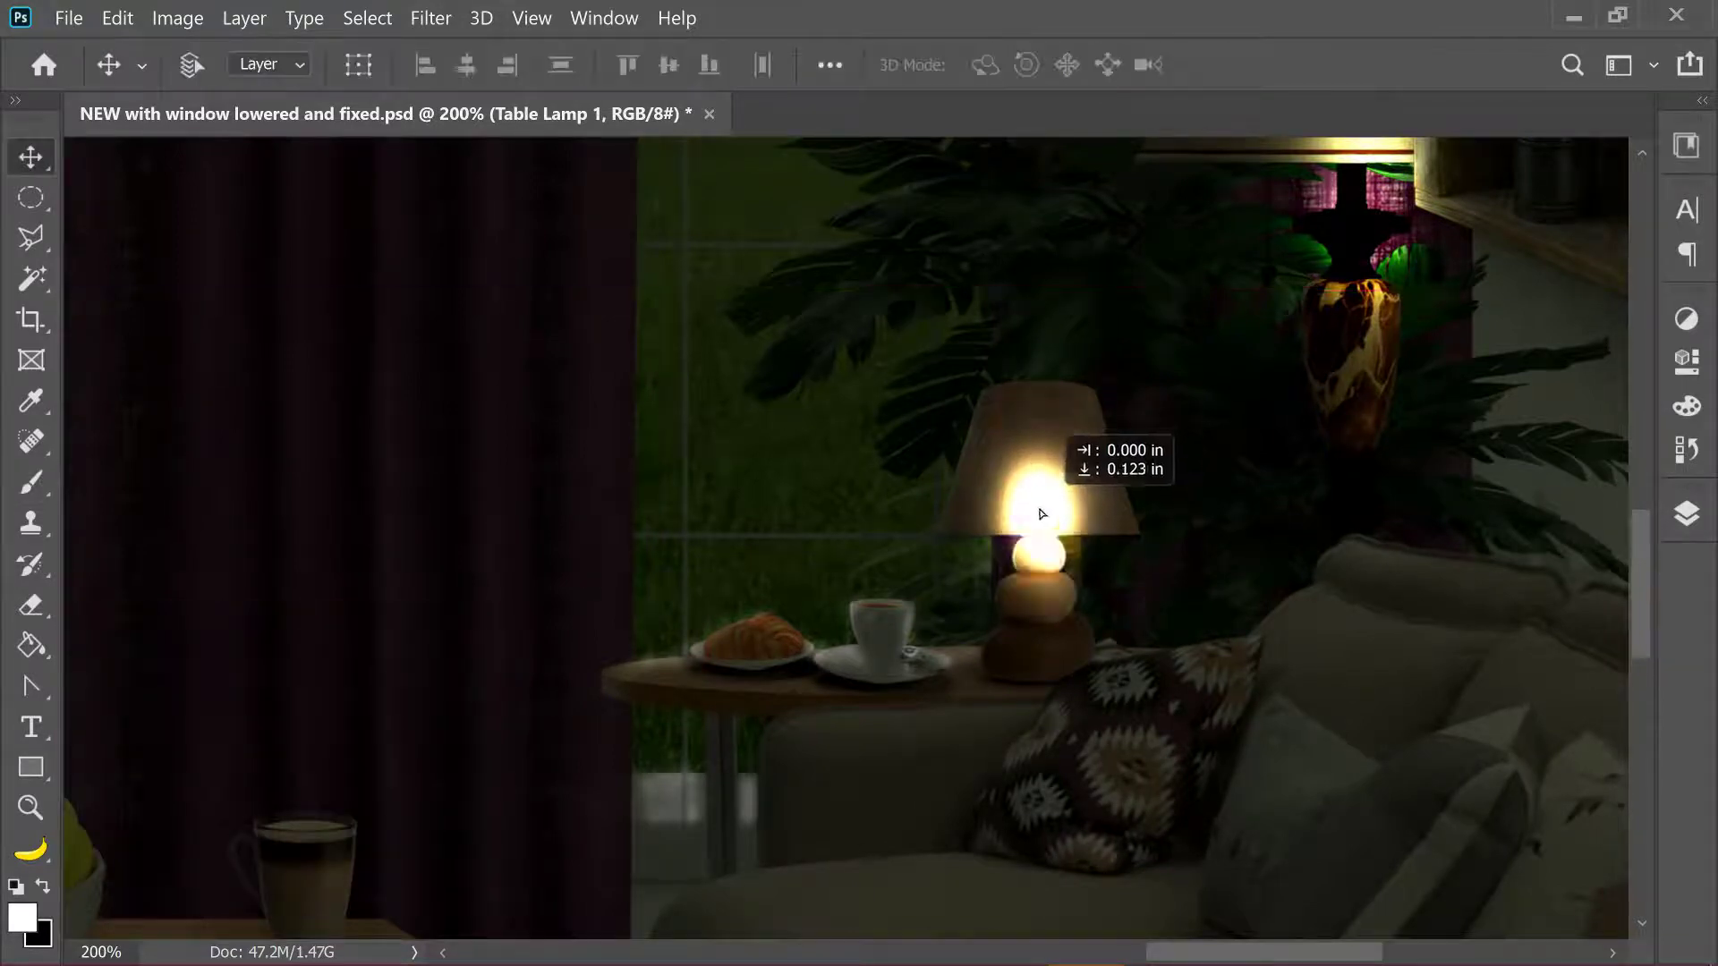
pyautogui.click(1687, 517)
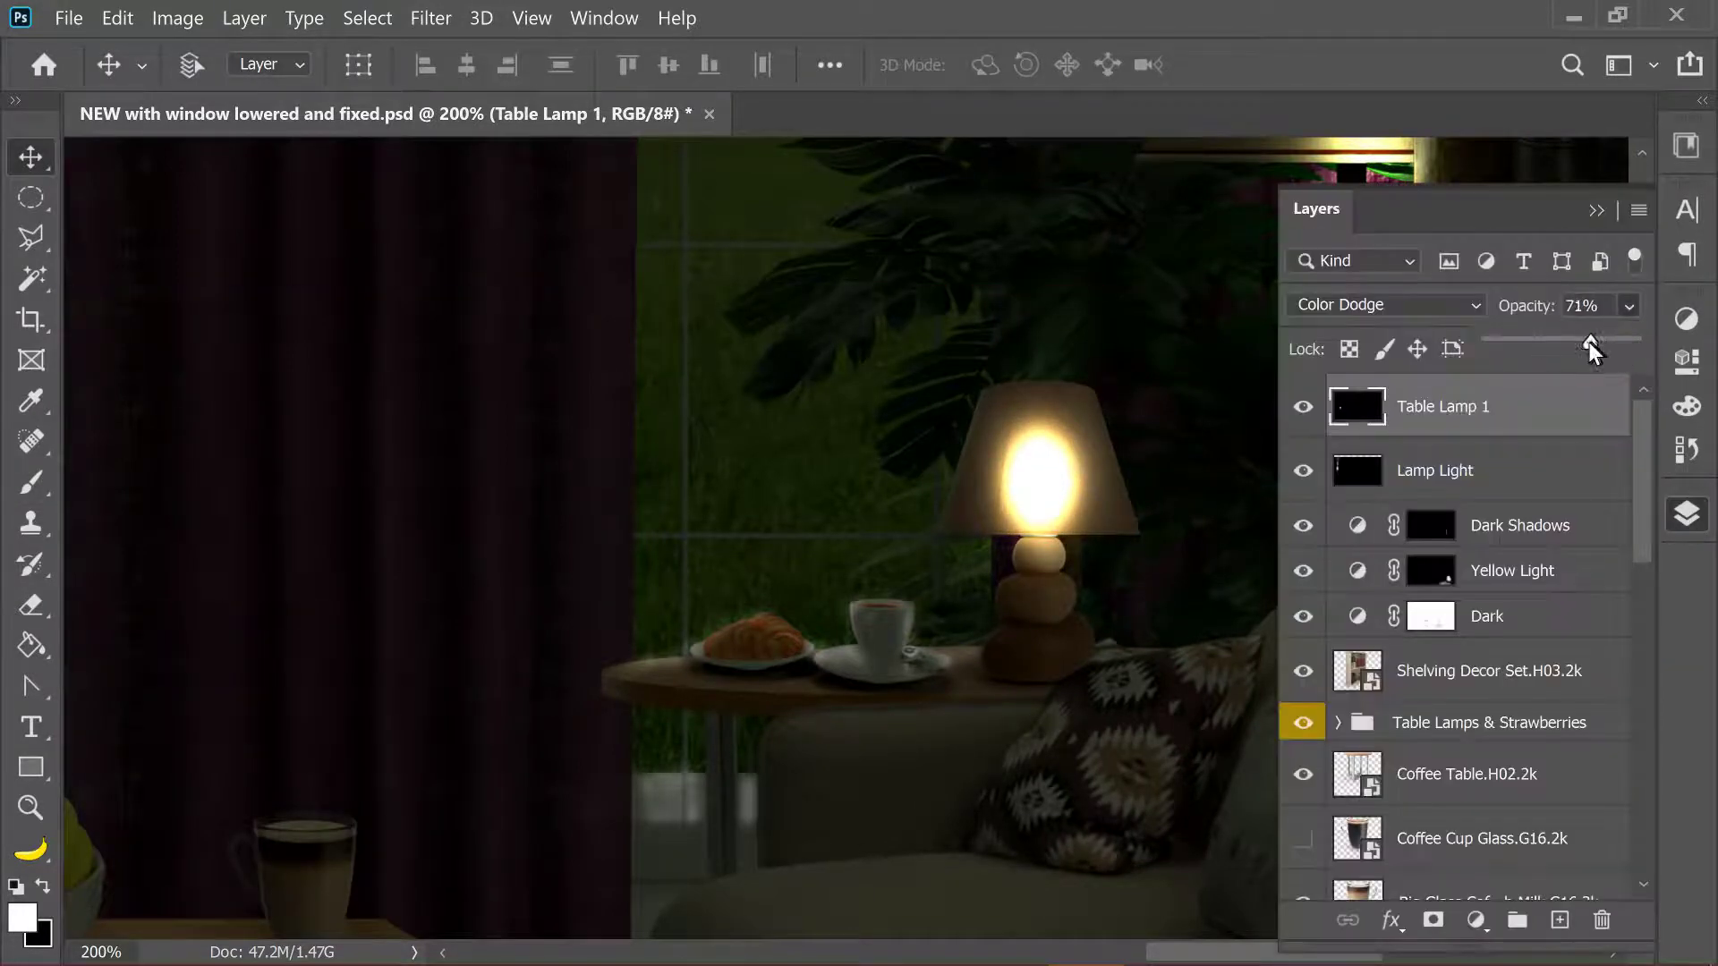
pyautogui.moveTo(1589, 342)
pyautogui.mouseDown()
pyautogui.moveTo(1571, 340)
pyautogui.moveTo(1611, 384)
pyautogui.moveTo(1598, 340)
pyautogui.mouseUp()
pyautogui.click(1627, 350)
pyautogui.click(1629, 305)
pyautogui.doubleClick(1596, 423)
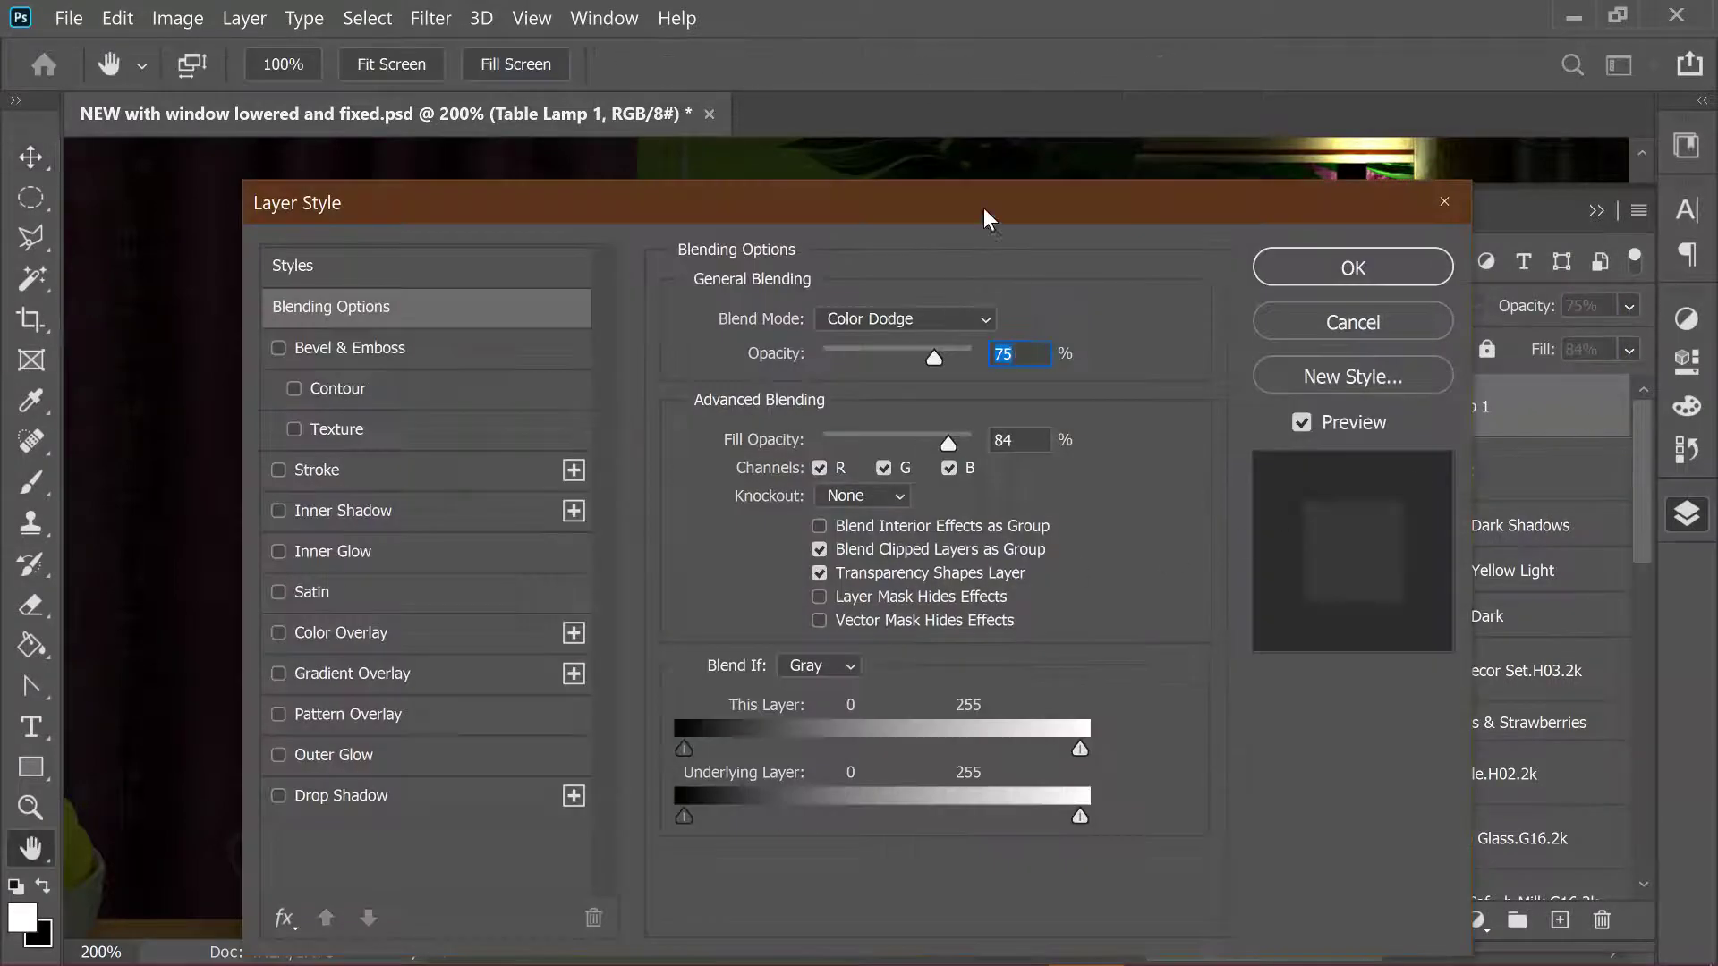
pyautogui.moveTo(984, 219); pyautogui.dragTo(438, 166)
pyautogui.click(830, 218)
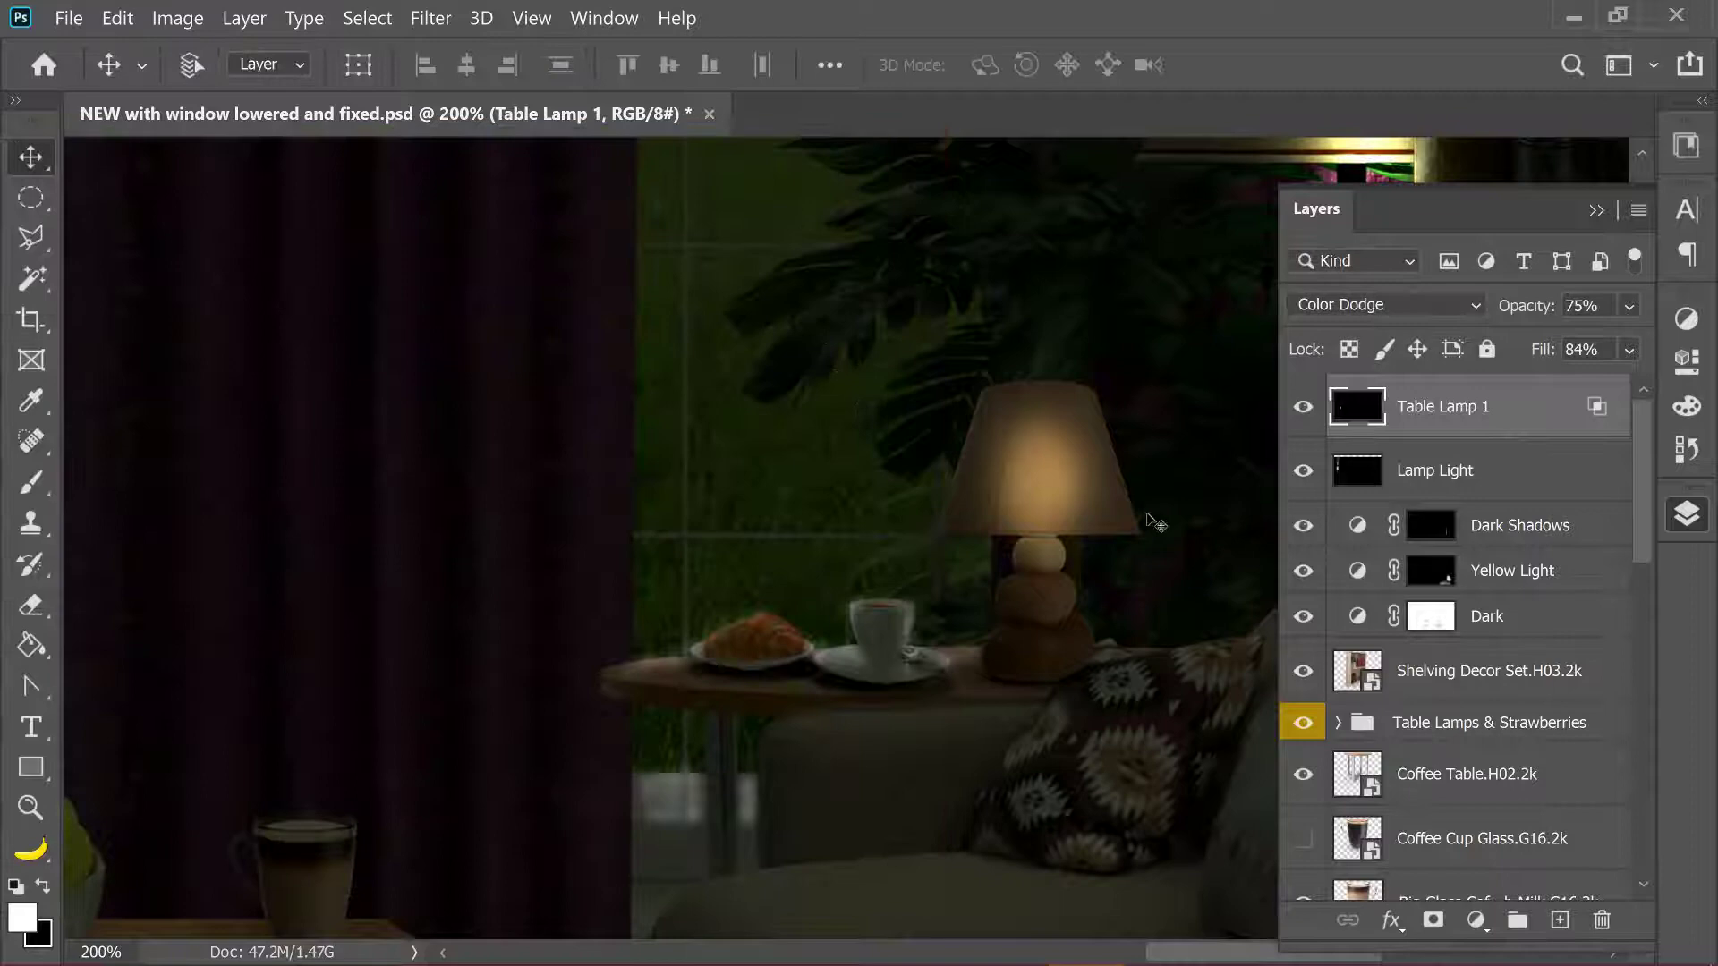
# Set the brush to 100, zoom out over the whole room, and begin a new layer.
pyautogui.click(1065, 490)
pyautogui.press('b')
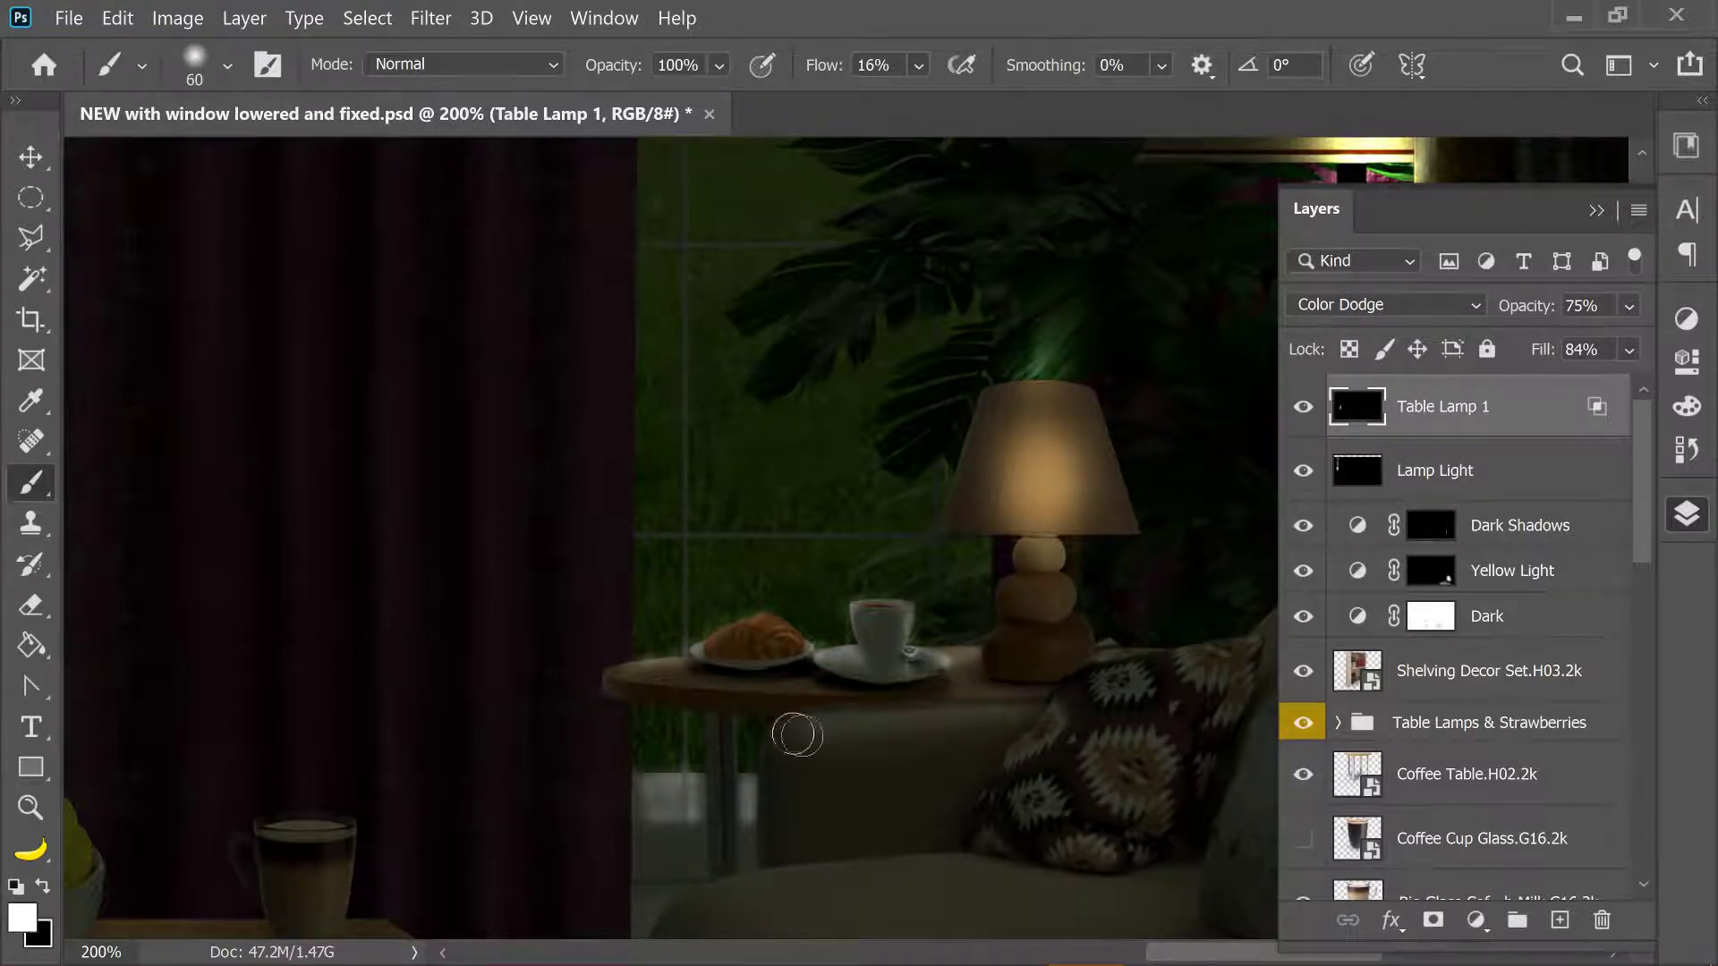
pyautogui.press(']')
pyautogui.press(']')
pyautogui.press(']')
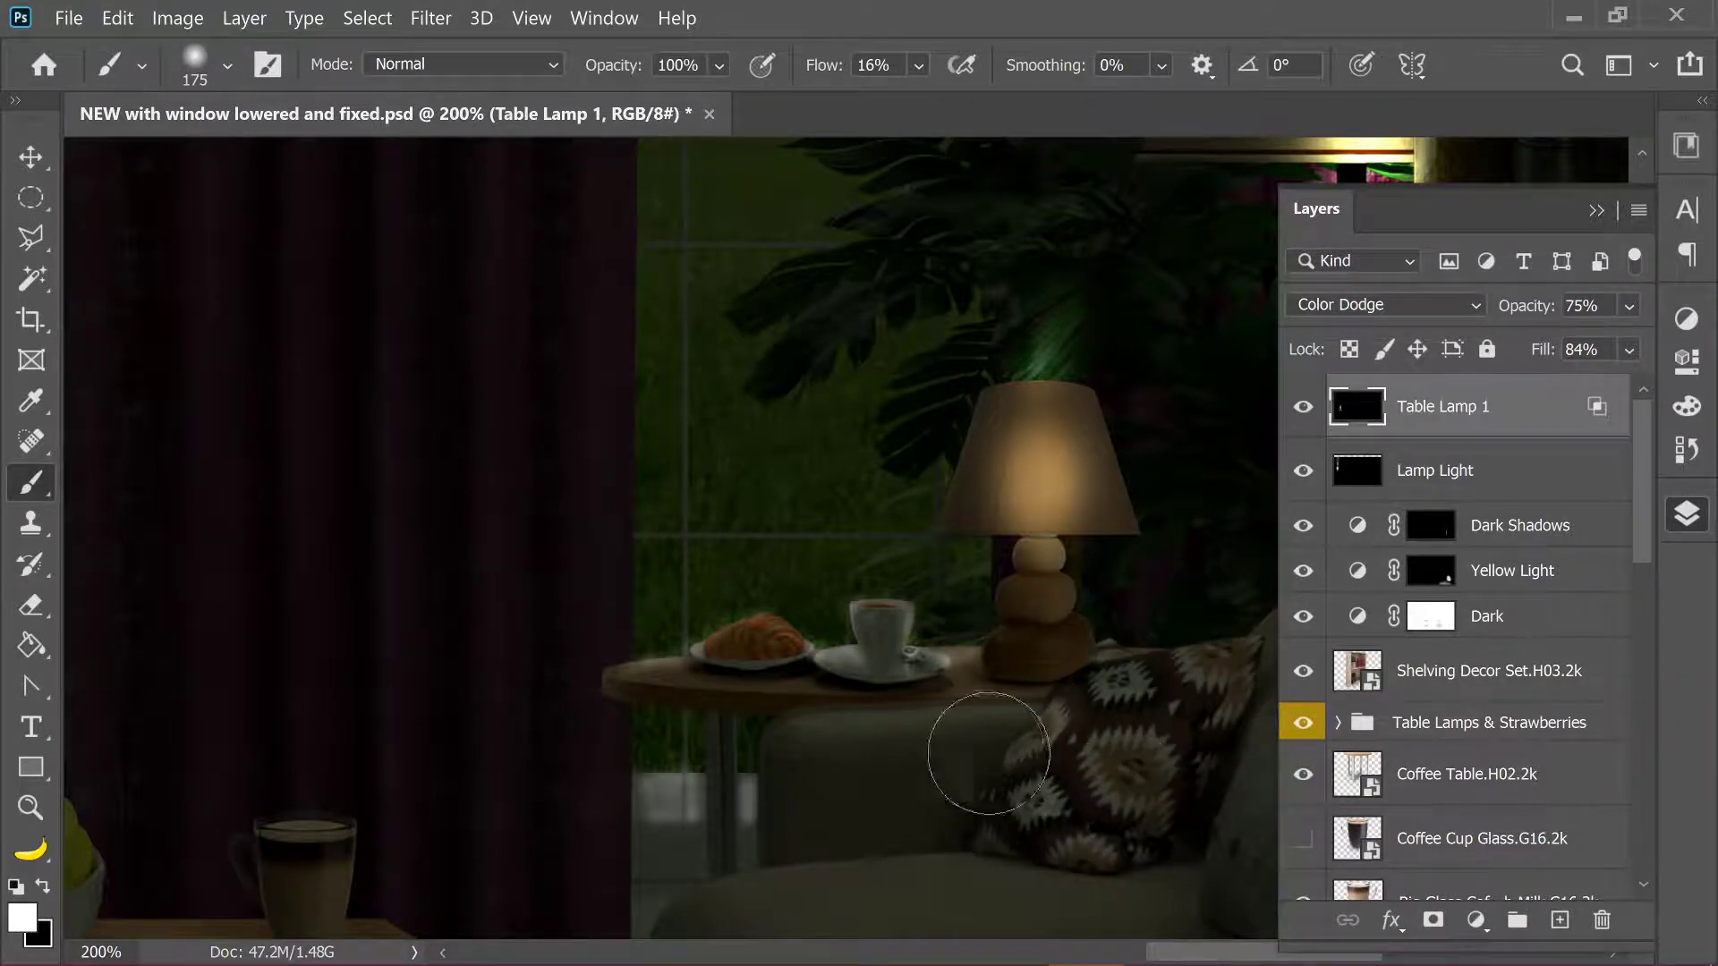
pyautogui.press('[')
pyautogui.press('[')
pyautogui.press('[')
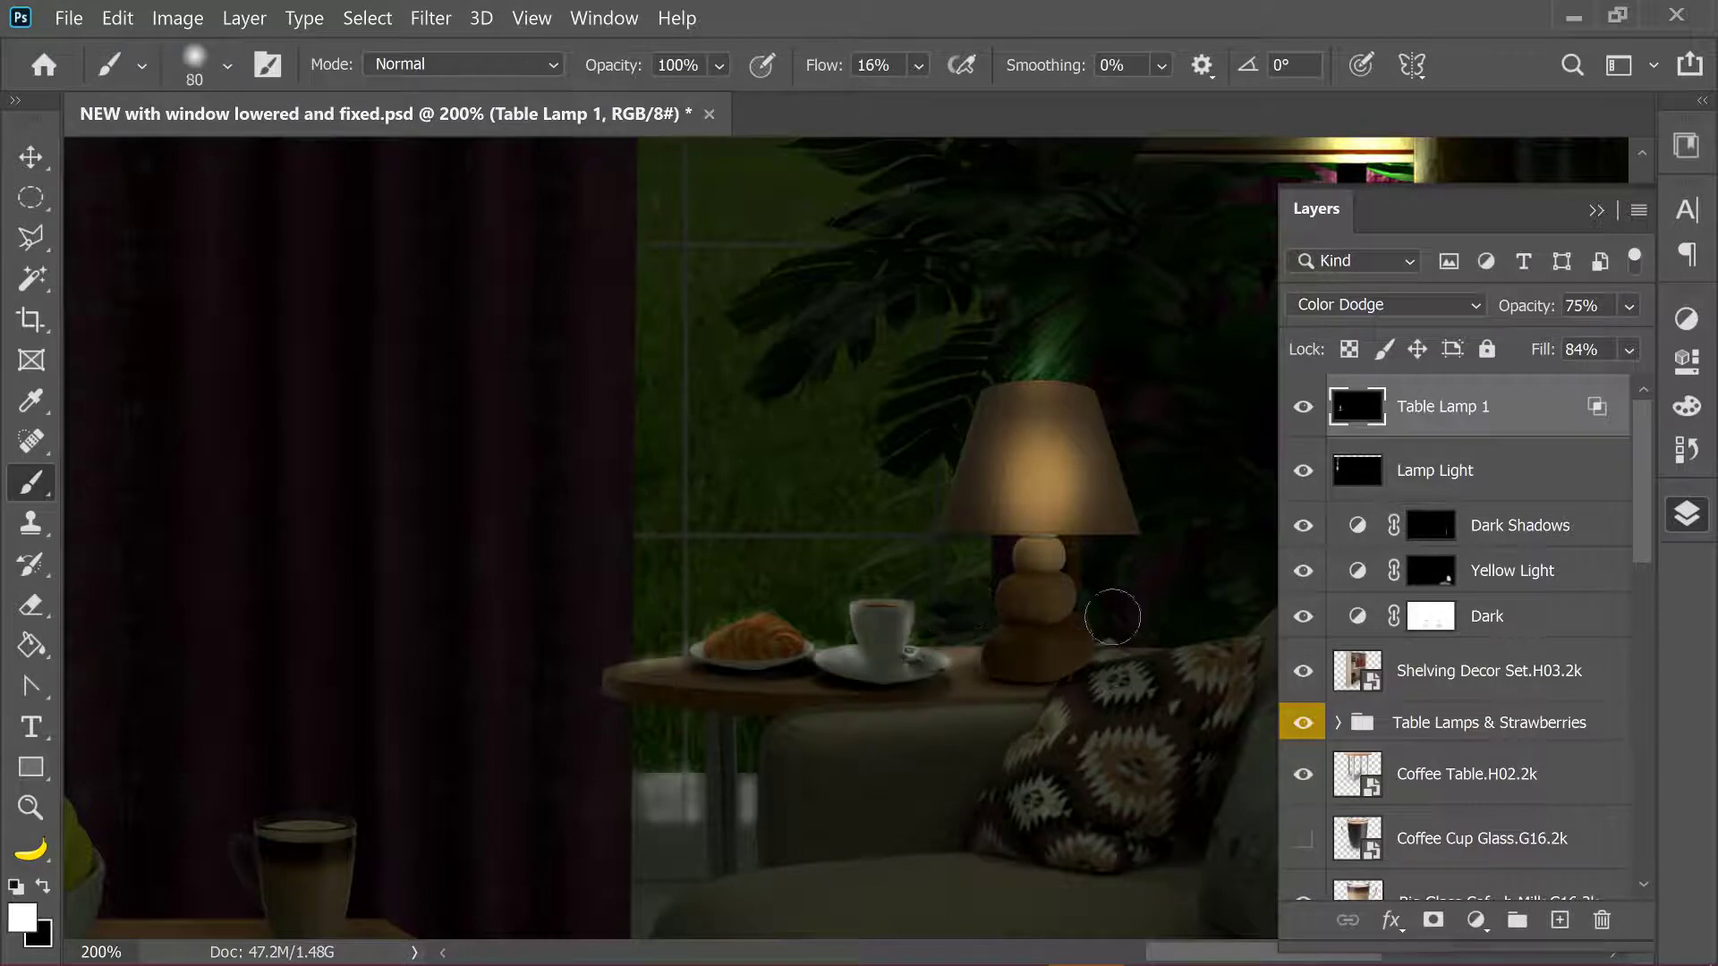
pyautogui.press('F7')
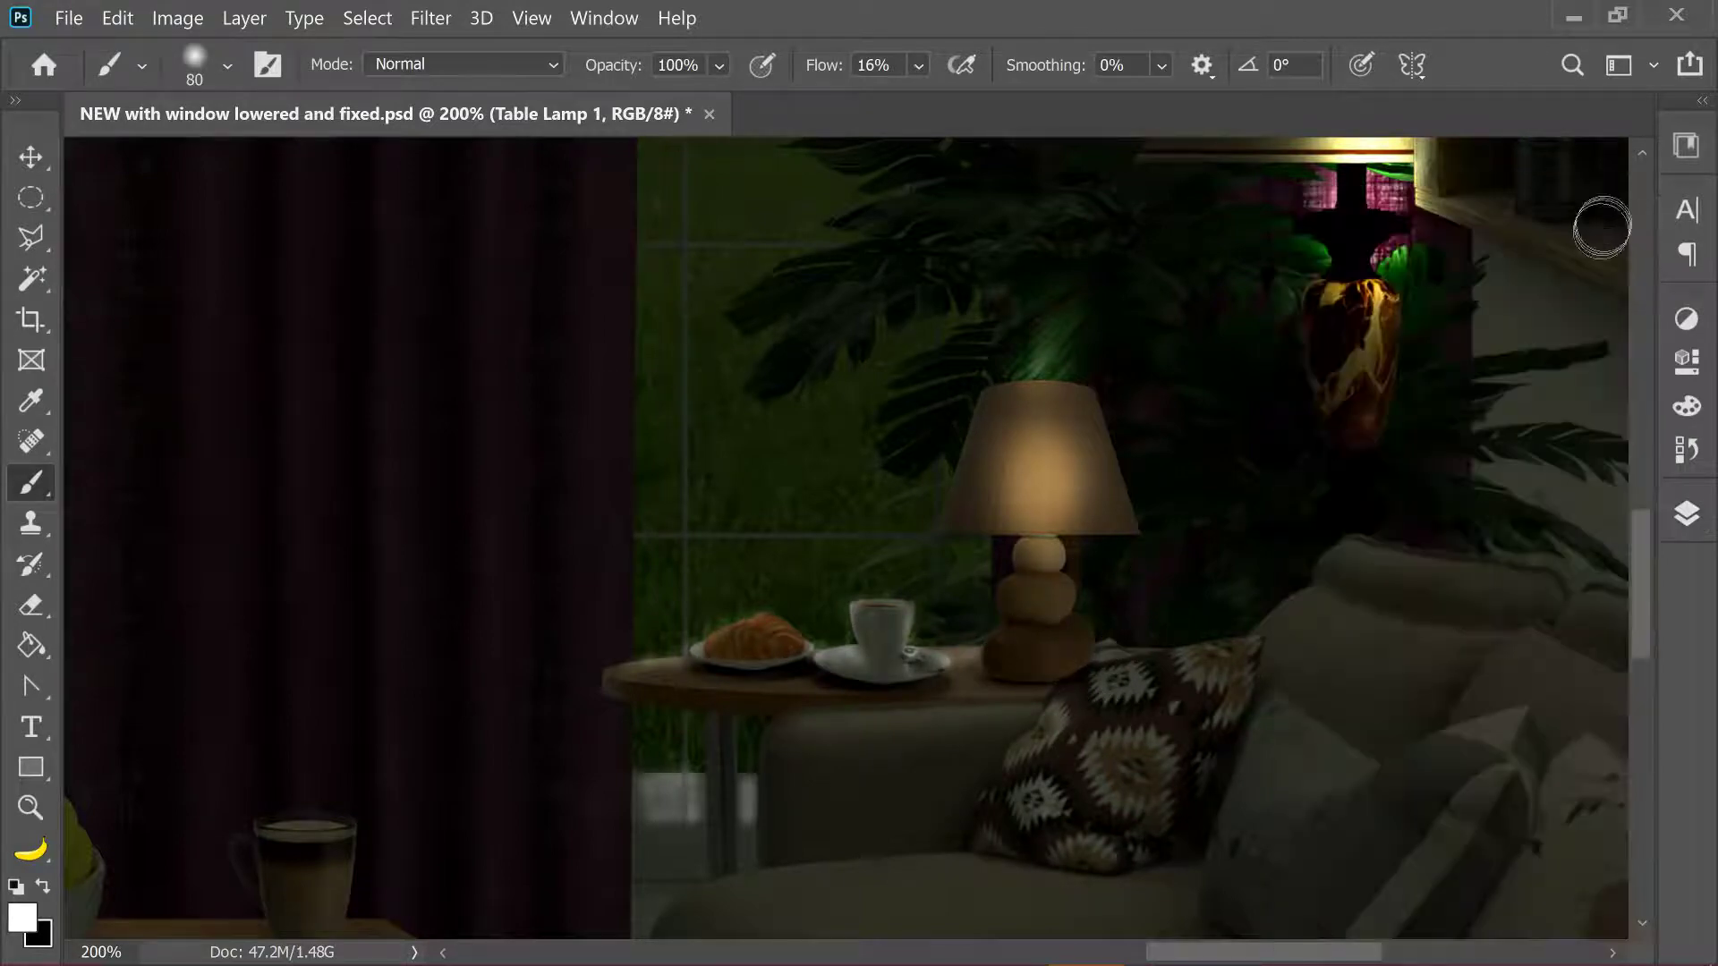
pyautogui.hotkey('ctrl', '-')
pyautogui.hotkey('ctrl', '-')
pyautogui.moveTo(1295, 953); pyautogui.dragTo(1234, 953)
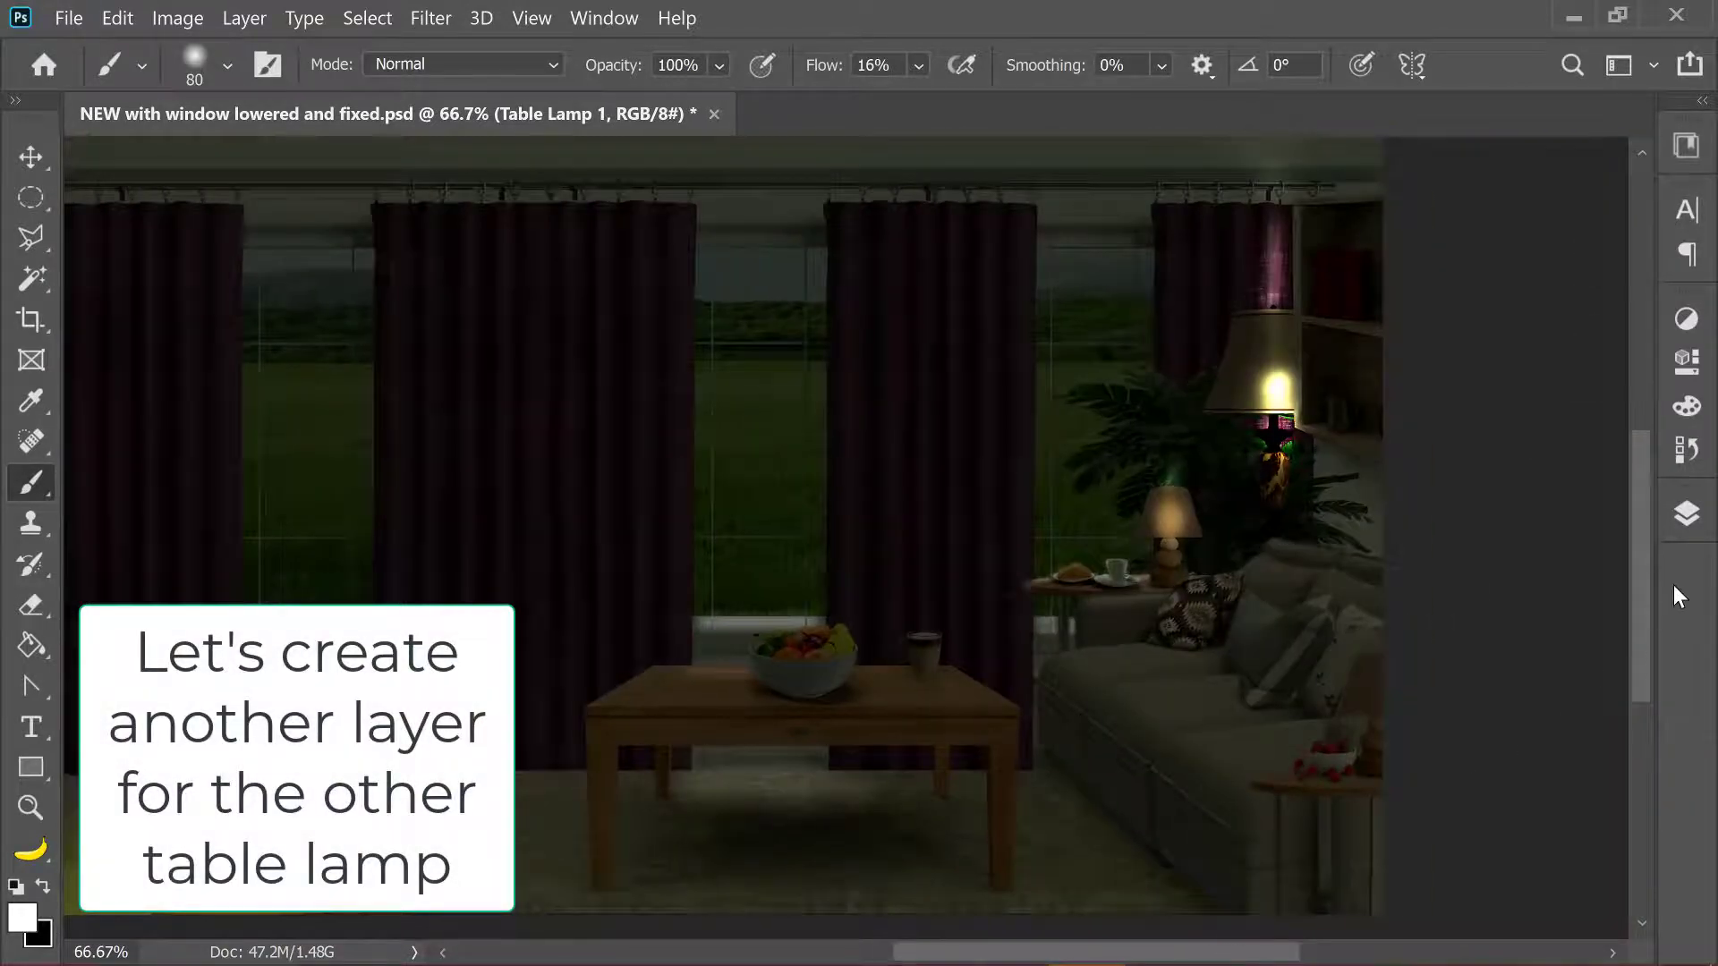
pyautogui.hotkey('ctrl', 'shift', 'n')
# Create Table Lamp 2 as a Color Dodge layer with Color Dodge-neutral fill.
pyautogui.click(724, 390)
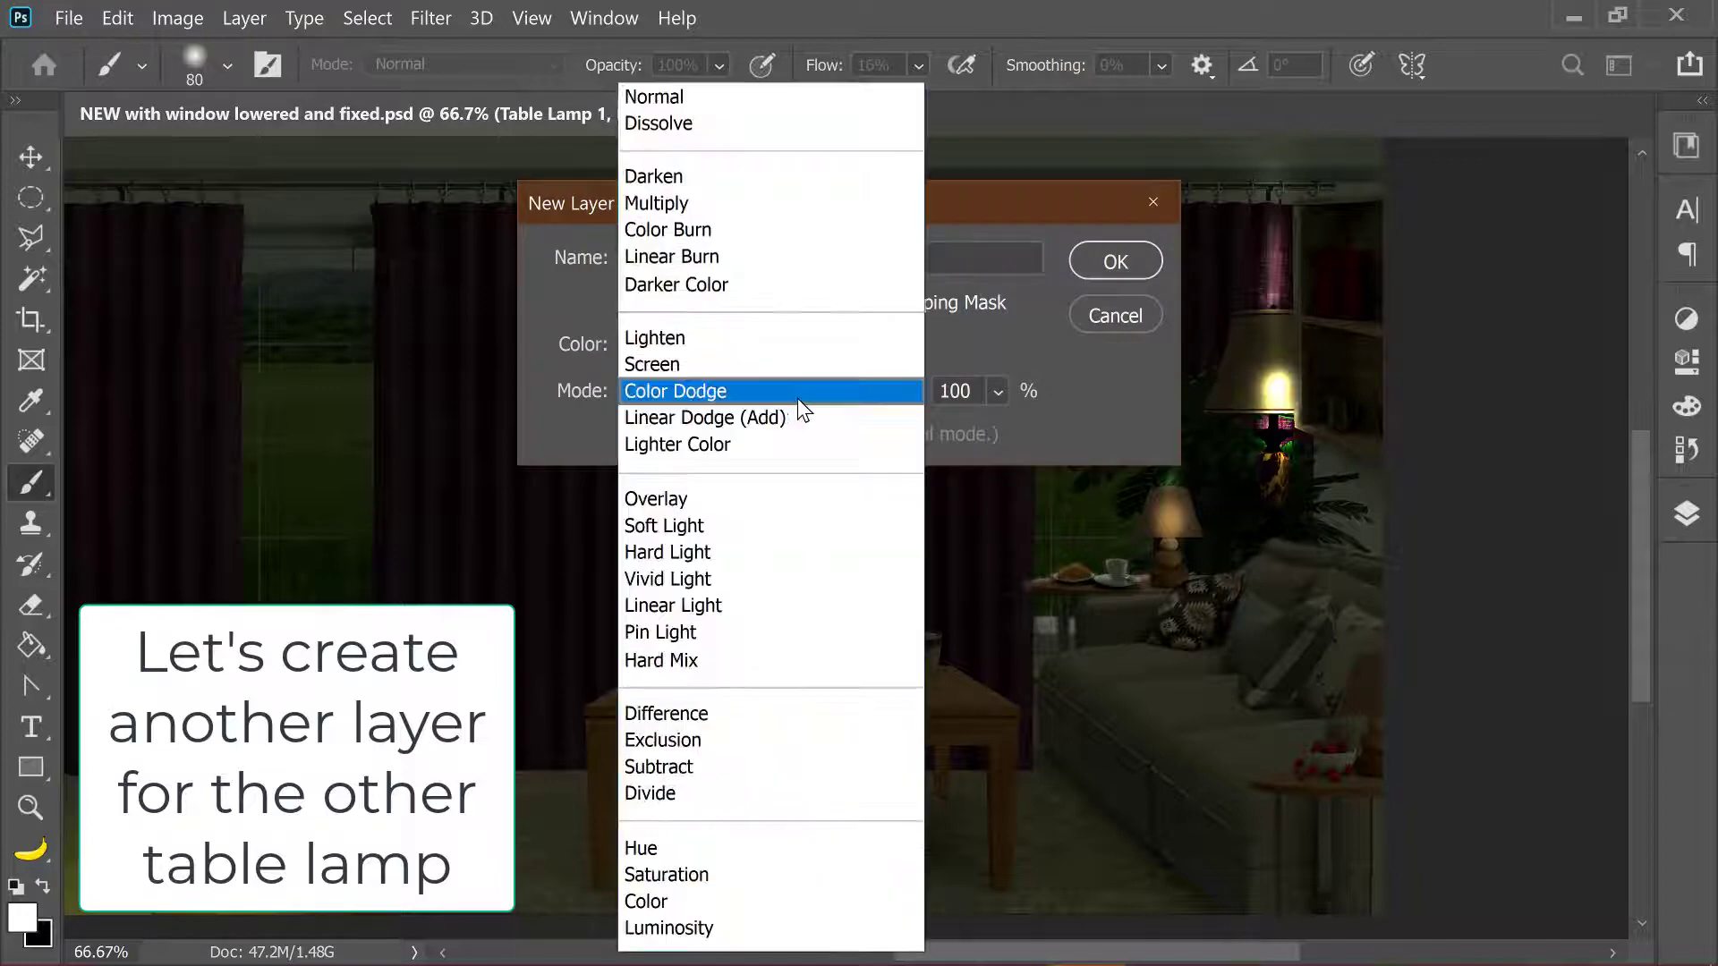
pyautogui.click(797, 399)
pyautogui.click(801, 433)
pyautogui.press('Return')
# Paint a warm glow on the side-table lamp's shade and base, undoing stray strokes.
pyautogui.hotkey('ctrl', '+')
pyautogui.hotkey('ctrl', '+')
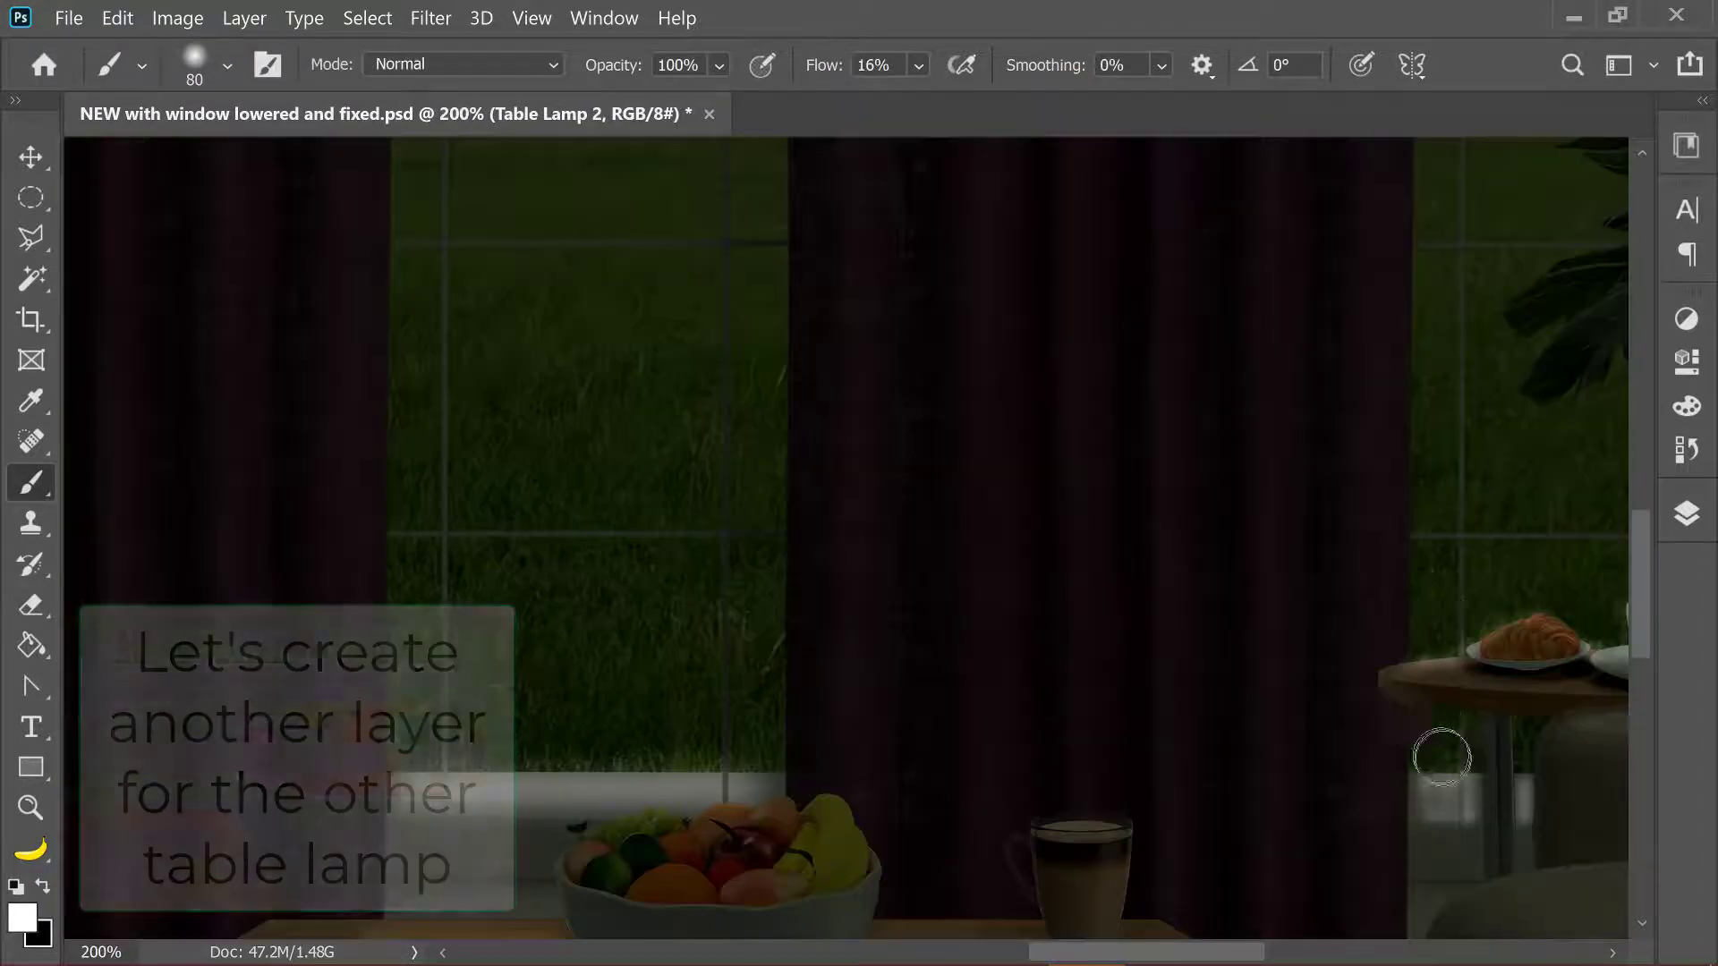
pyautogui.moveTo(1411, 590); pyautogui.dragTo(1198, 460)
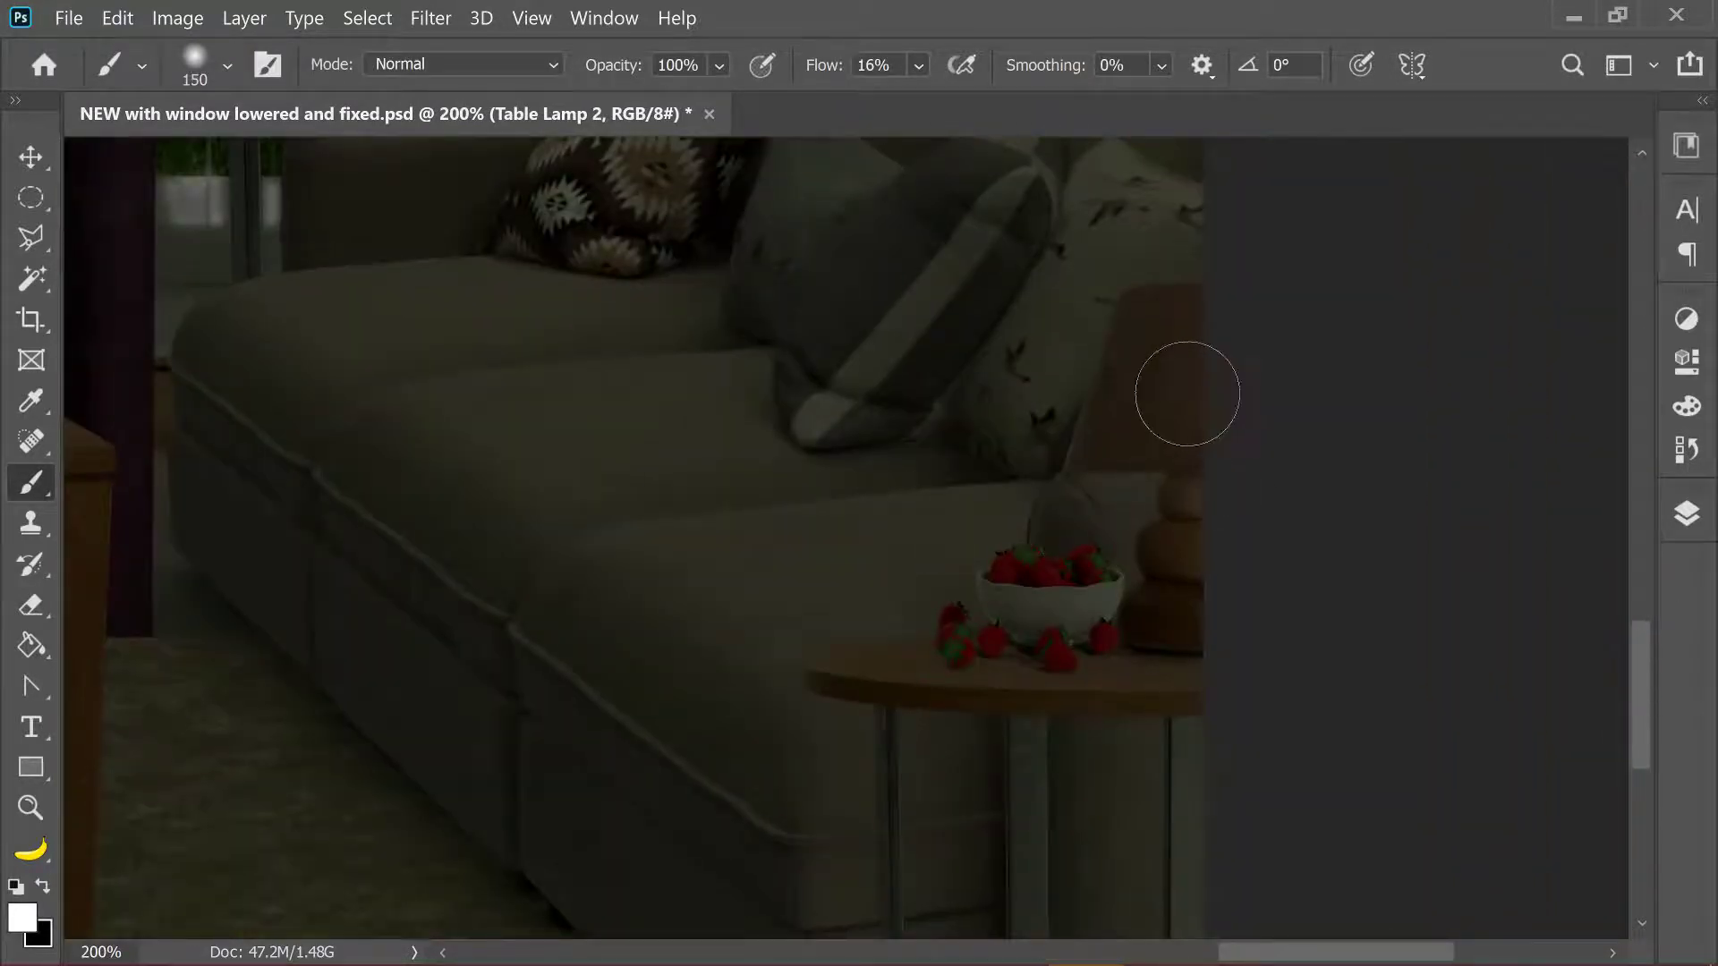
pyautogui.moveTo(1188, 394)
pyautogui.mouseDown()
pyautogui.moveTo(1151, 453)
pyautogui.moveTo(1193, 357)
pyautogui.moveTo(1192, 282)
pyautogui.moveTo(1182, 660)
pyautogui.moveTo(1043, 608)
pyautogui.moveTo(1178, 602)
pyautogui.moveTo(1209, 552)
pyautogui.mouseUp()
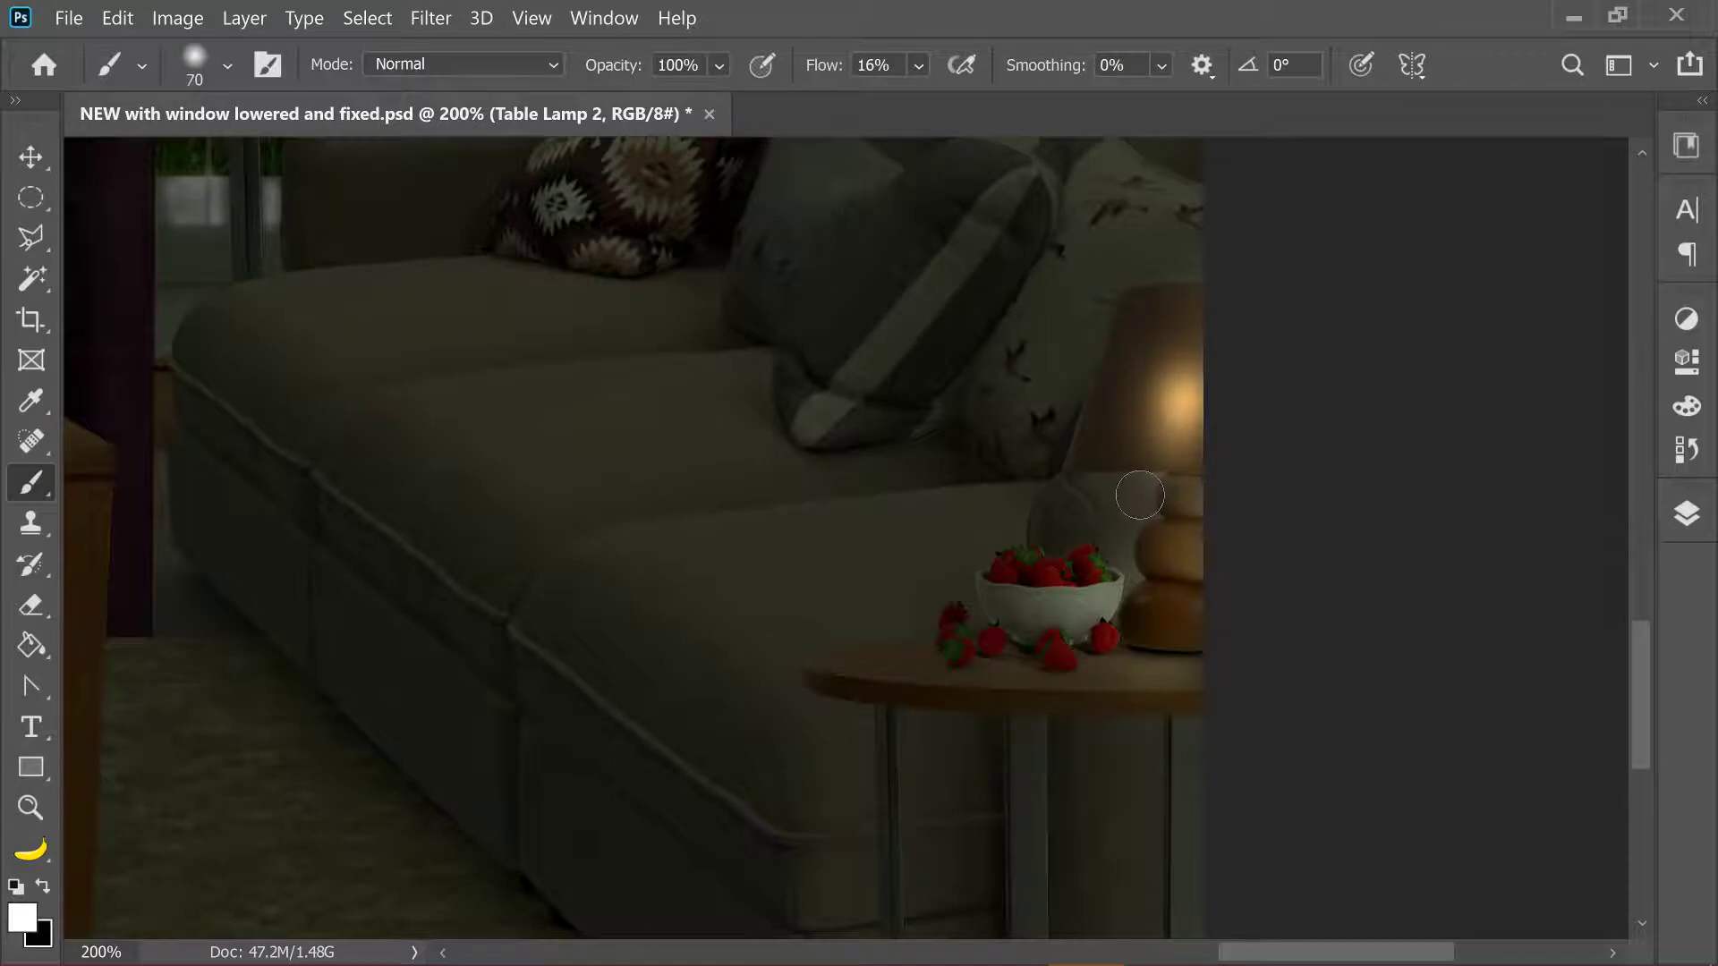
pyautogui.hotkey('ctrl', '+')
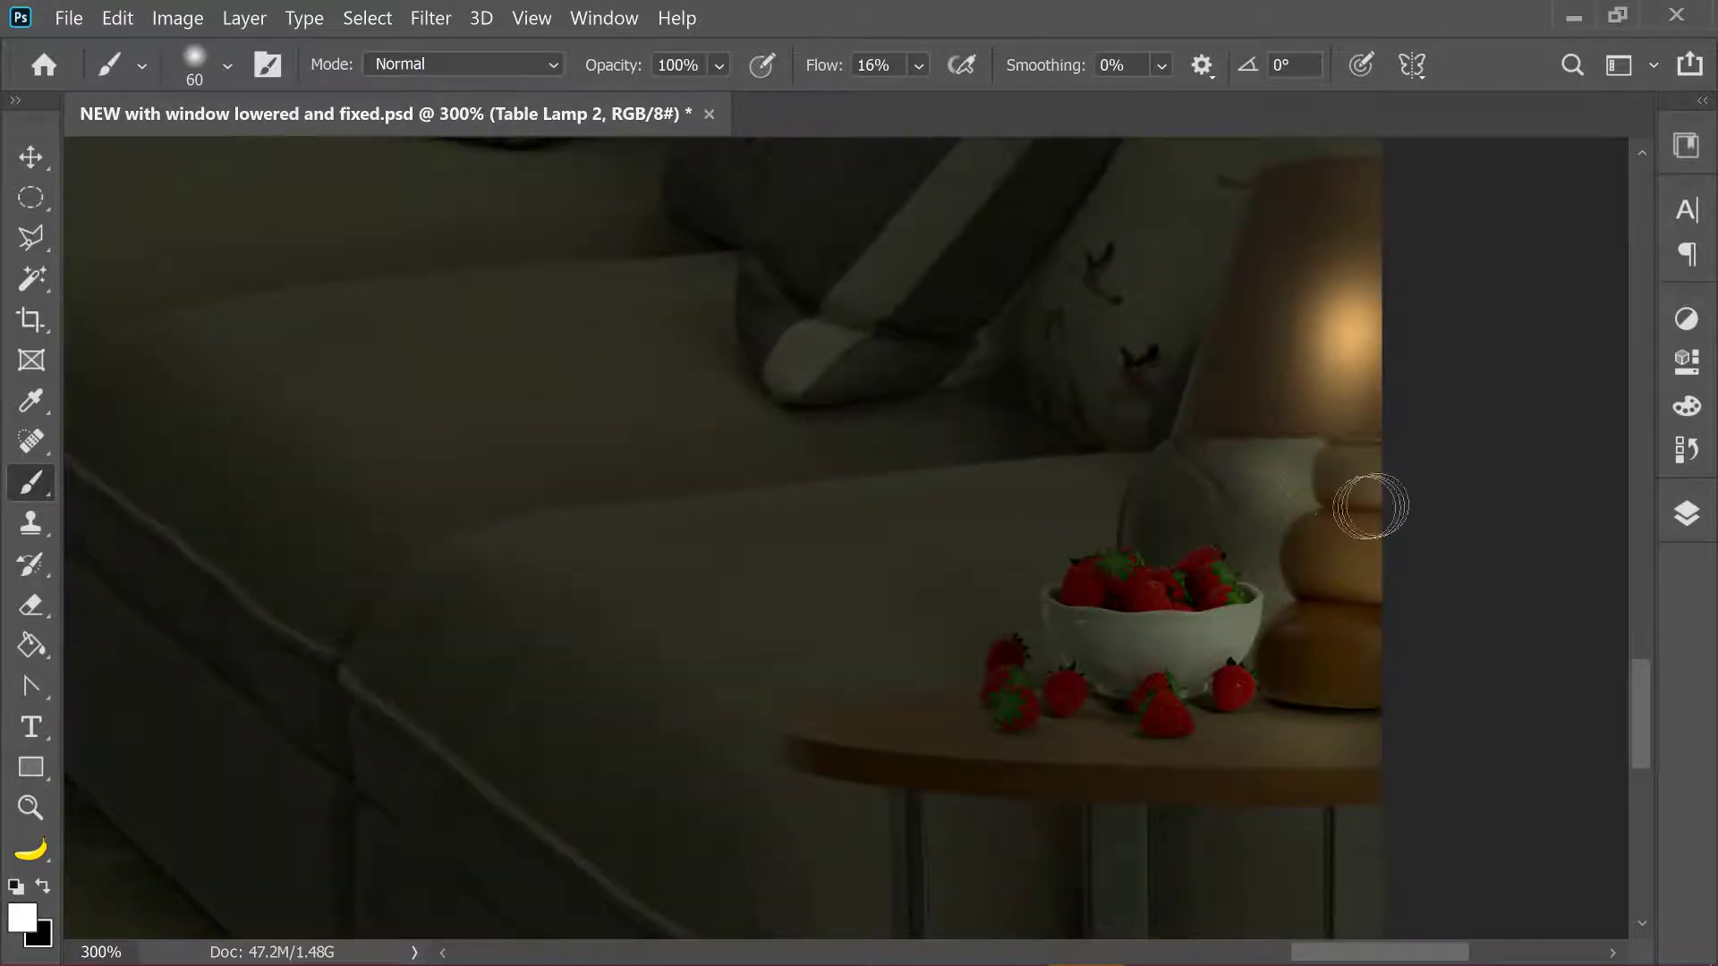
pyautogui.press(']')
pyautogui.press(']')
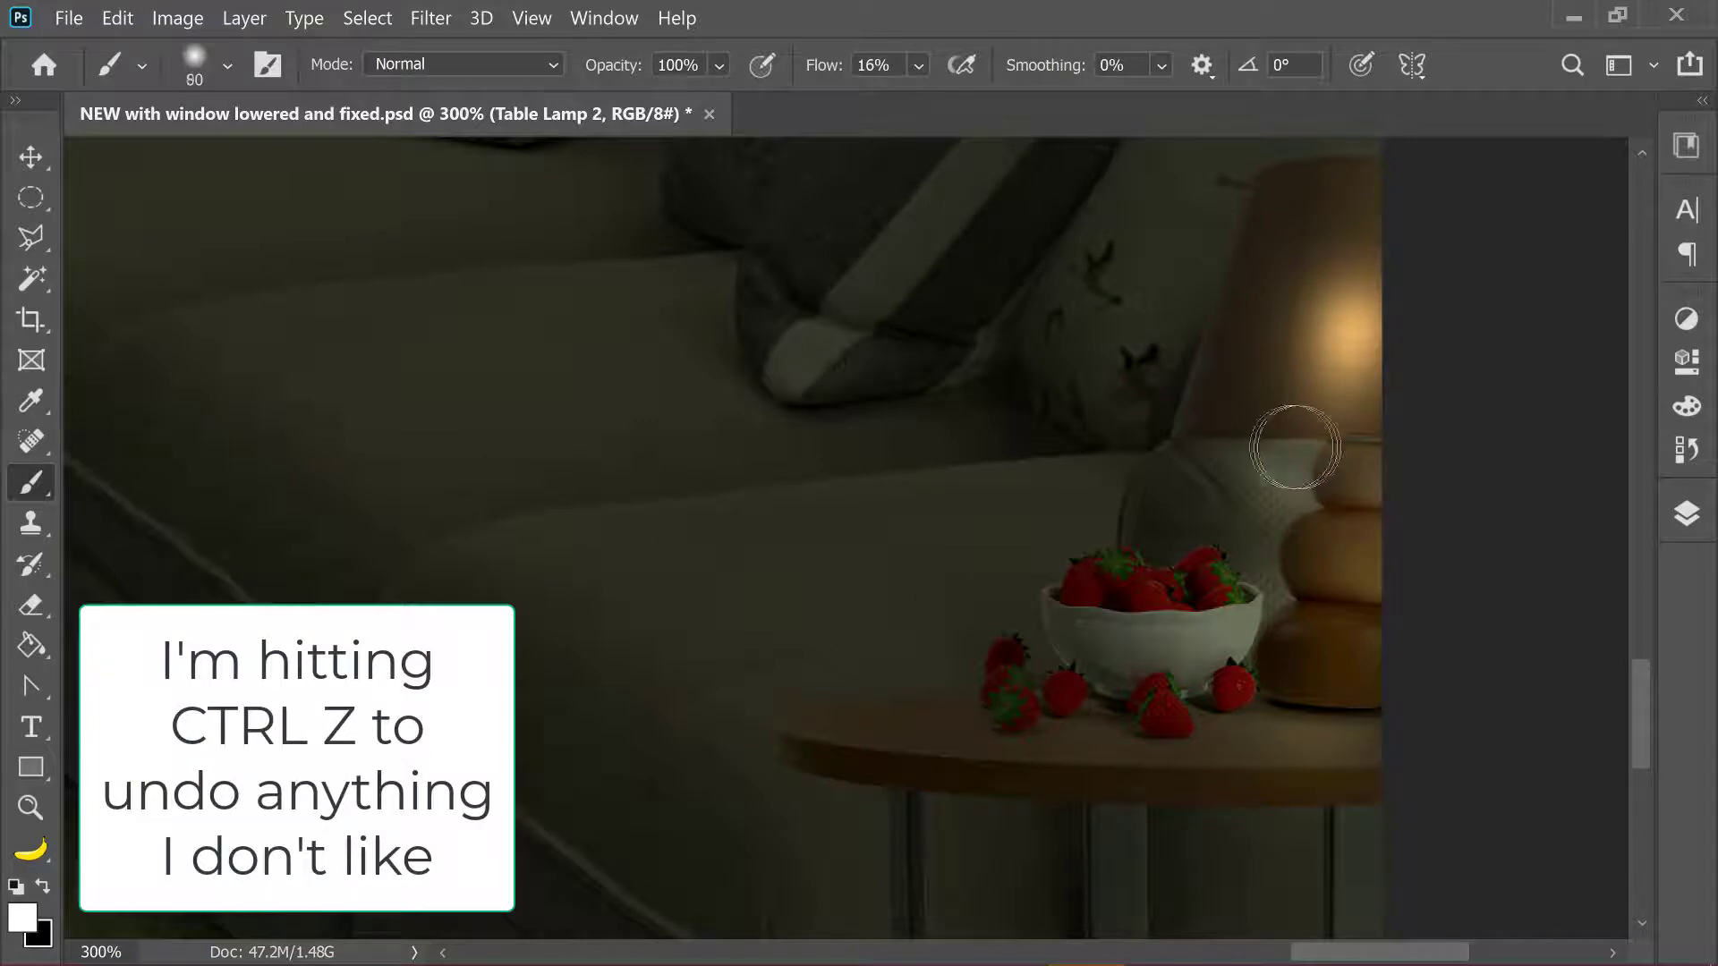
pyautogui.press(']')
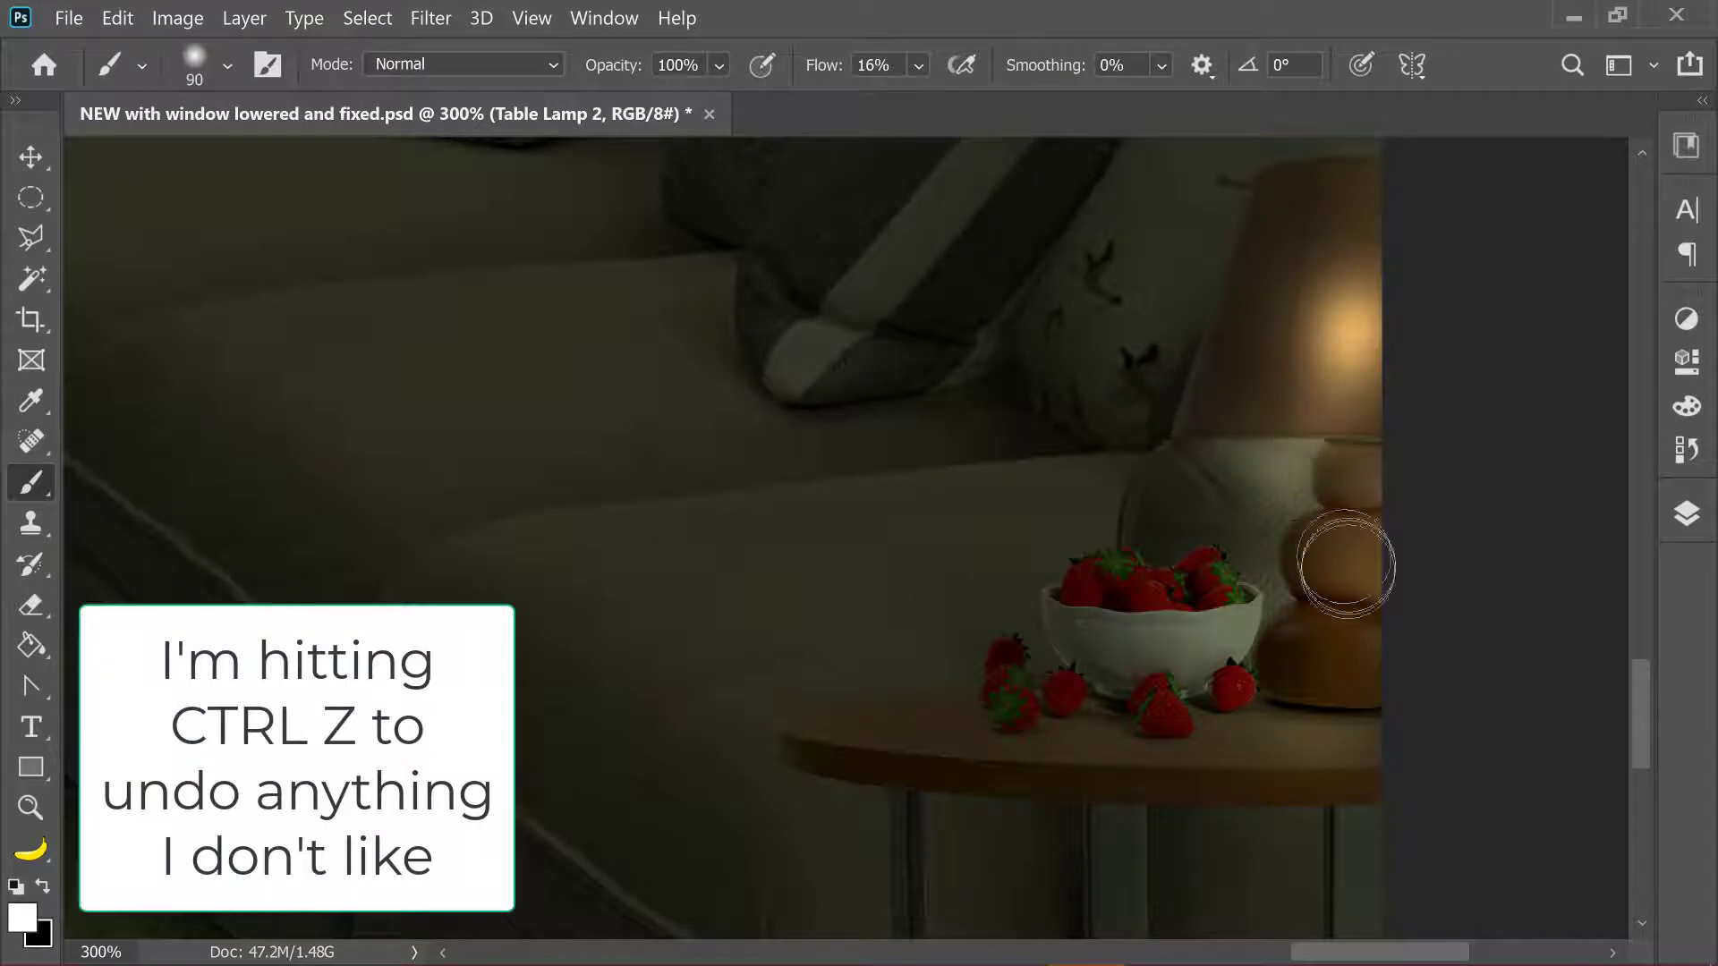
pyautogui.moveTo(1304, 556); pyautogui.dragTo(1292, 710)
pyautogui.hotkey('ctrl', 'z')
pyautogui.press('[')
pyautogui.press('[')
pyautogui.press('[')
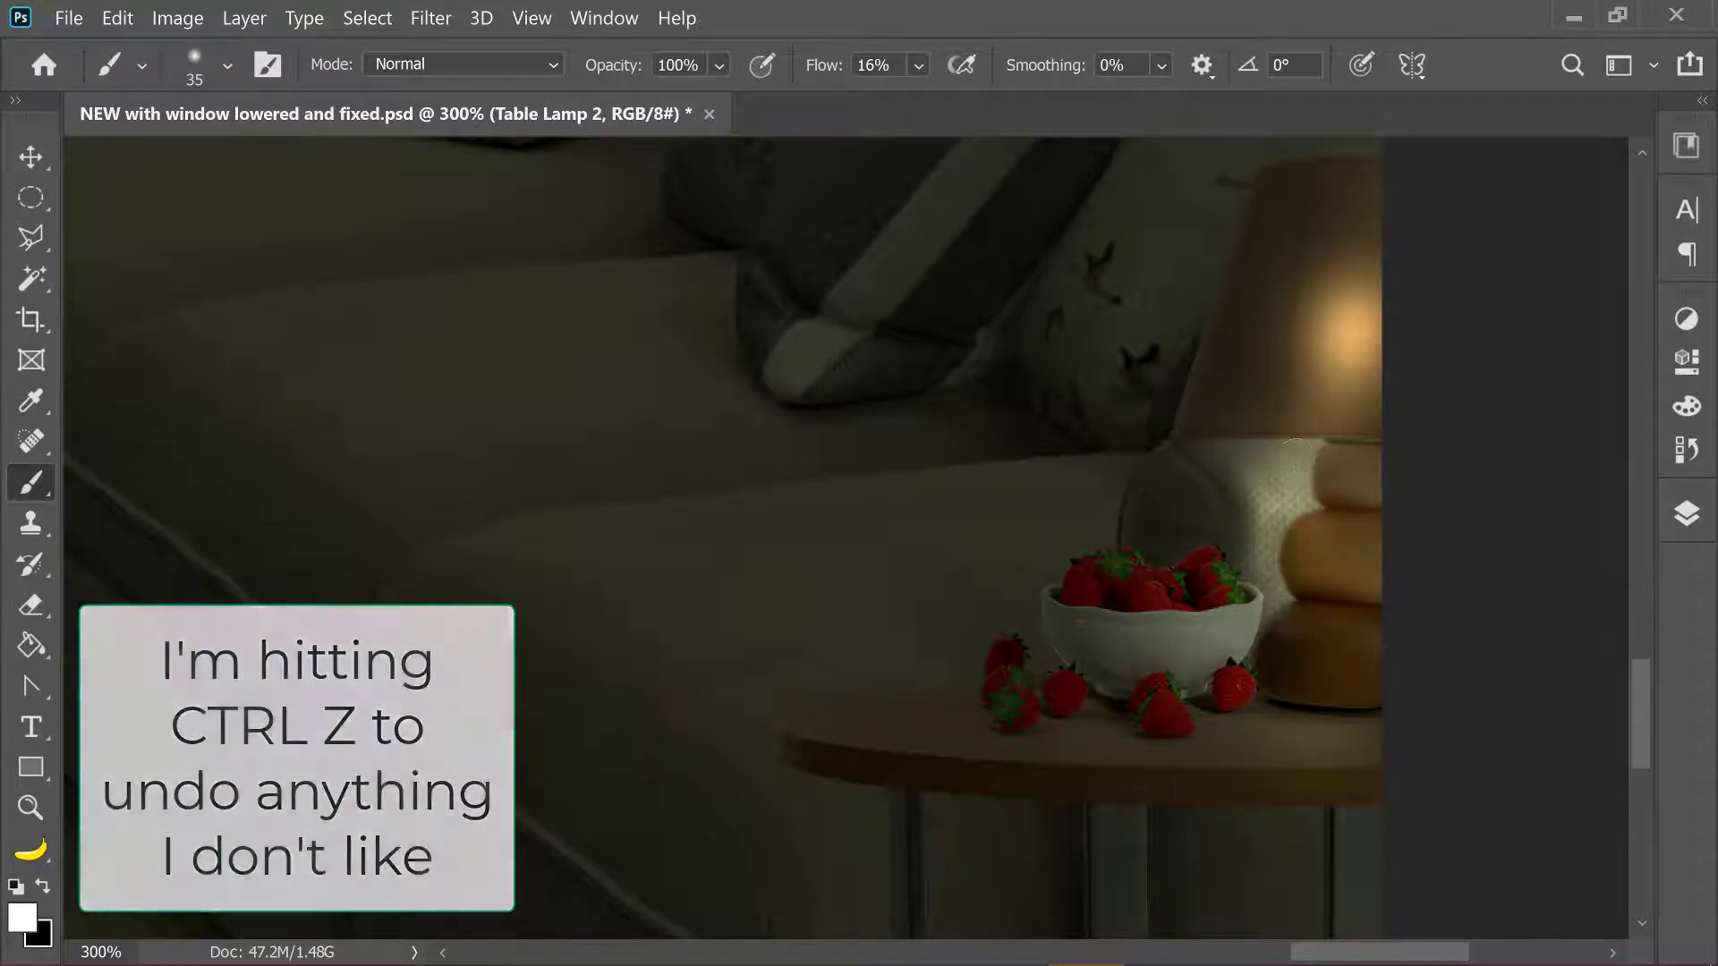
pyautogui.moveTo(1296, 498); pyautogui.dragTo(1287, 469)
pyautogui.hotkey('ctrl', 'z')
pyautogui.hotkey('ctrl', 'z')
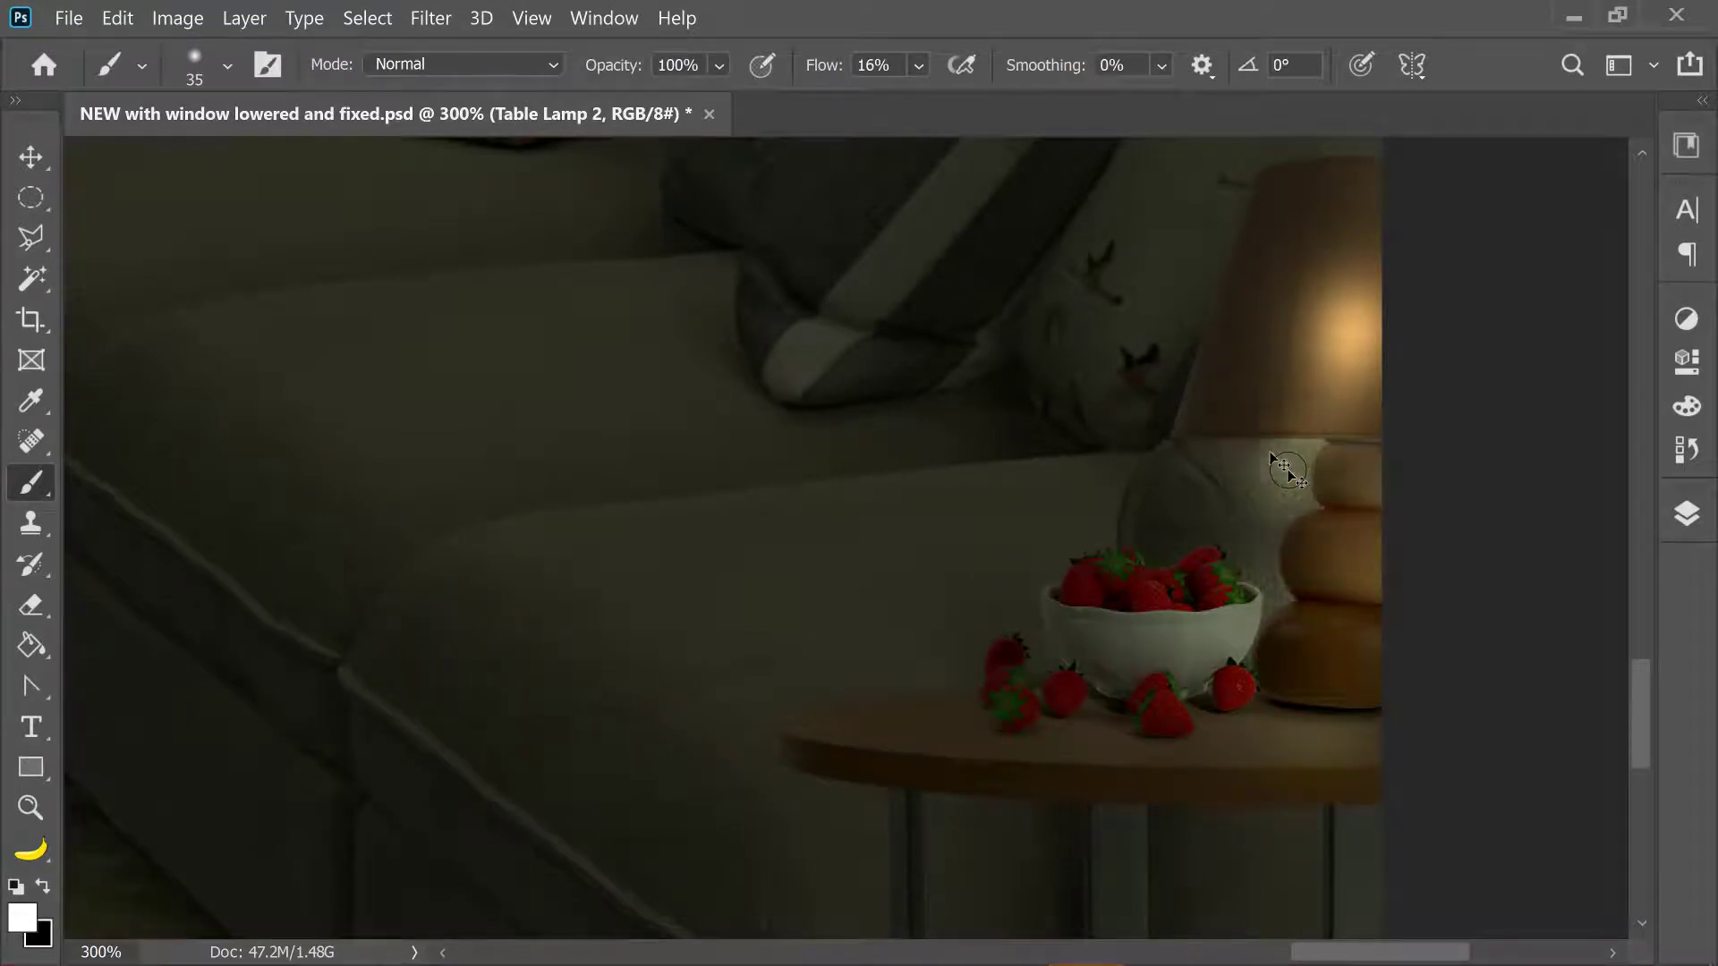
pyautogui.hotkey('ctrl', 'z')
pyautogui.press(']')
pyautogui.press(']')
pyautogui.press(']')
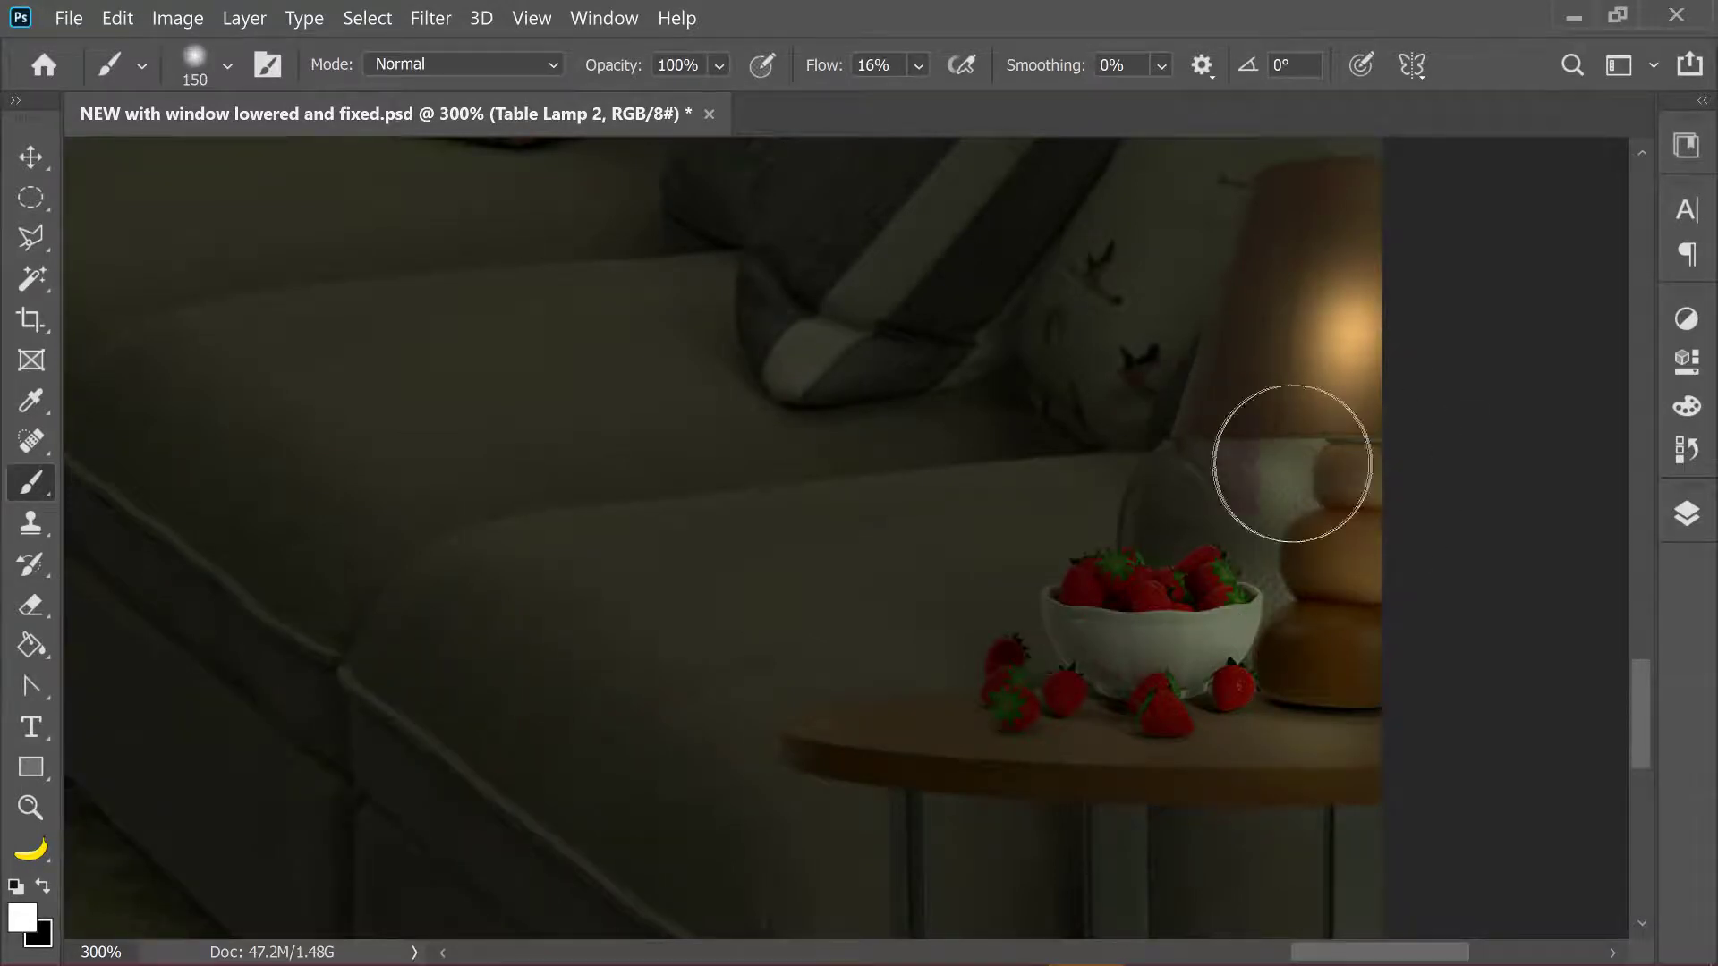
pyautogui.moveTo(1271, 448)
pyautogui.mouseDown()
pyautogui.moveTo(1297, 452)
pyautogui.moveTo(1288, 537)
pyautogui.moveTo(1300, 456)
pyautogui.mouseUp()
# Settle the brush at 90 px with white foreground and zoom out over the room.
pyautogui.press('[')
pyautogui.press('[')
pyautogui.press('[')
pyautogui.press(']')
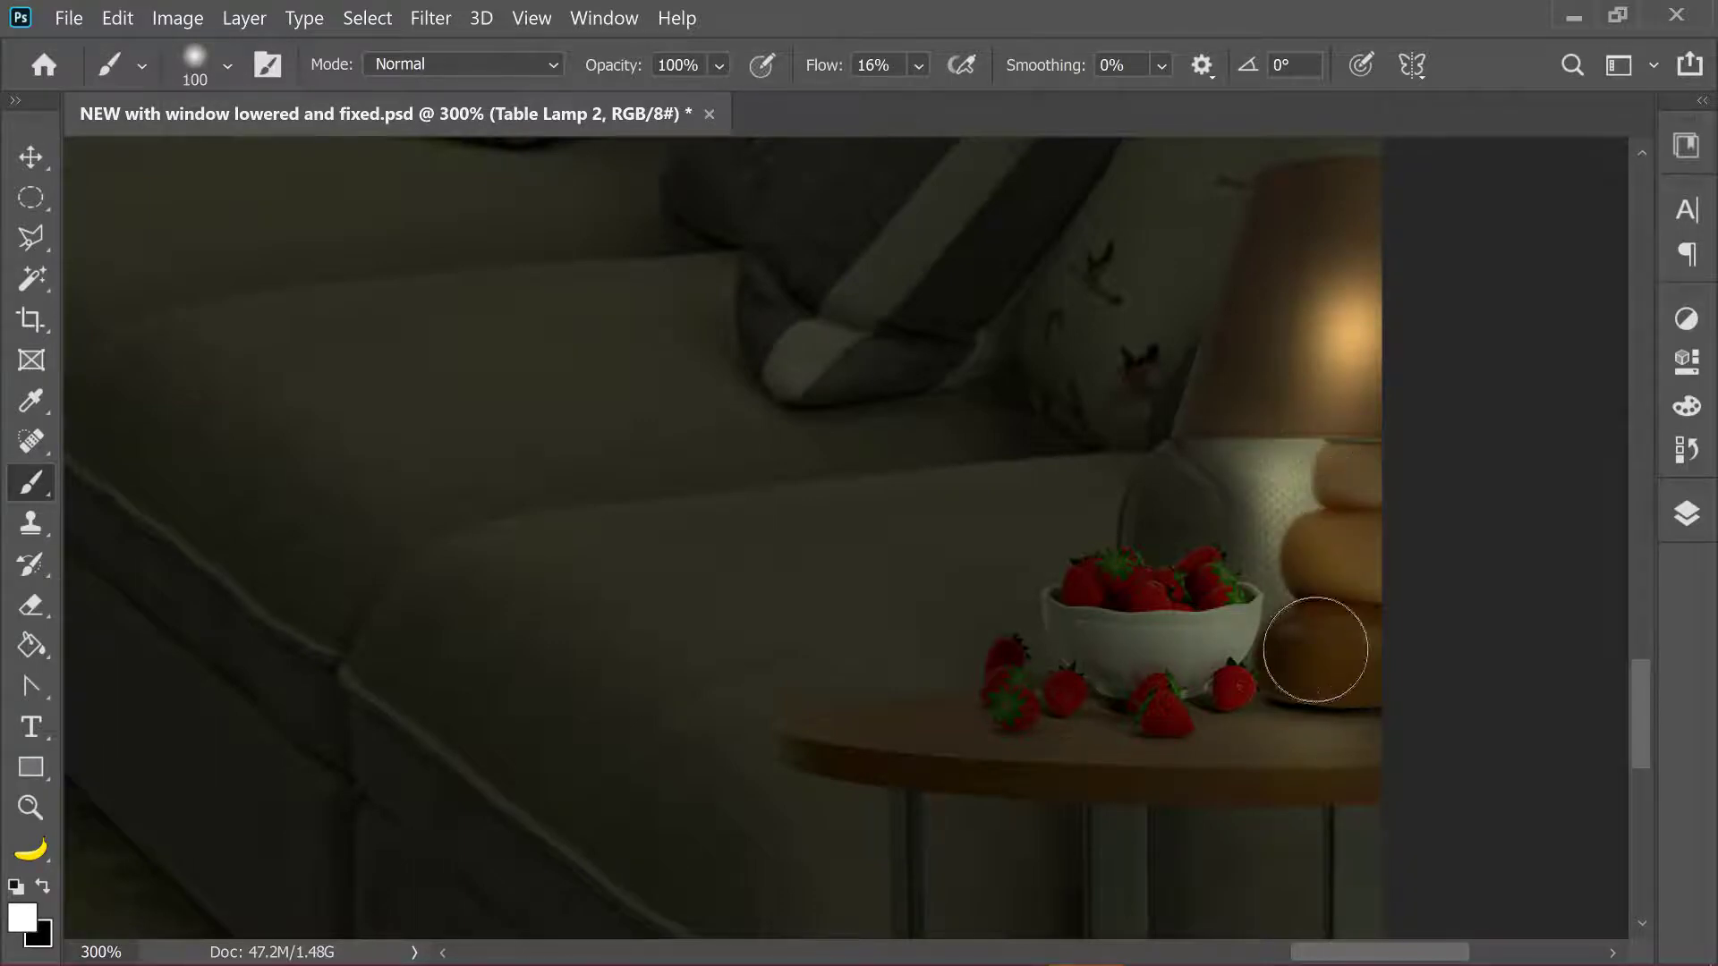
pyautogui.press(']')
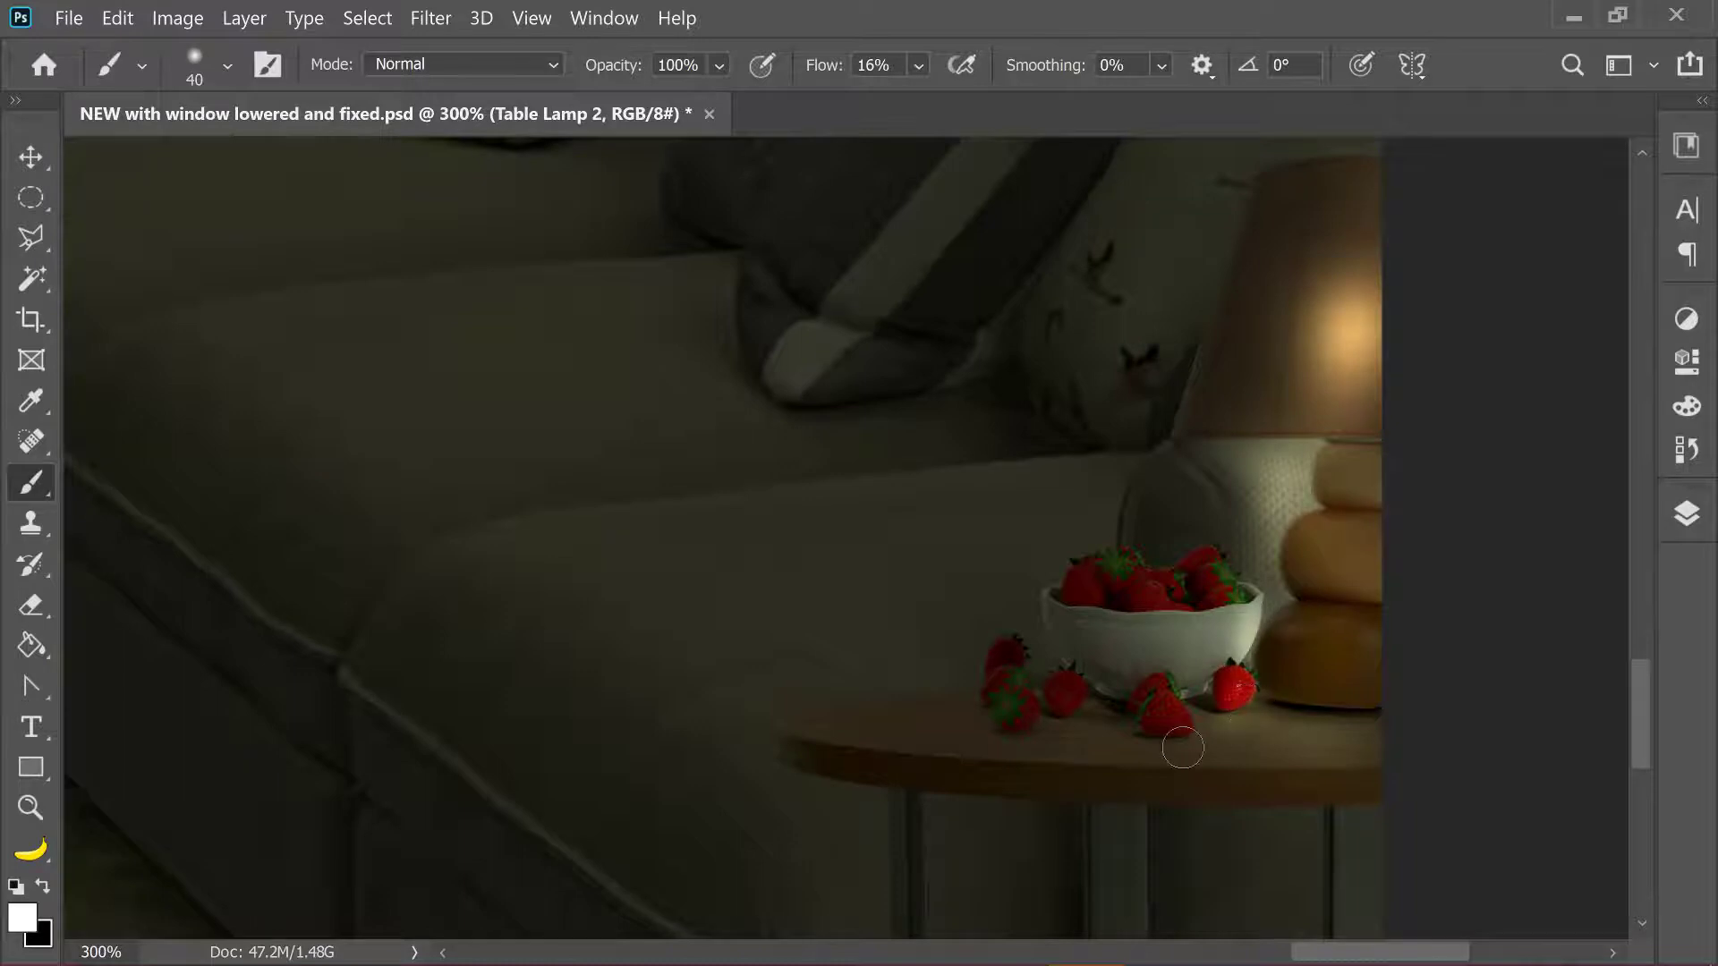
pyautogui.press(']')
pyautogui.press(']')
pyautogui.press(']')
pyautogui.press('x')
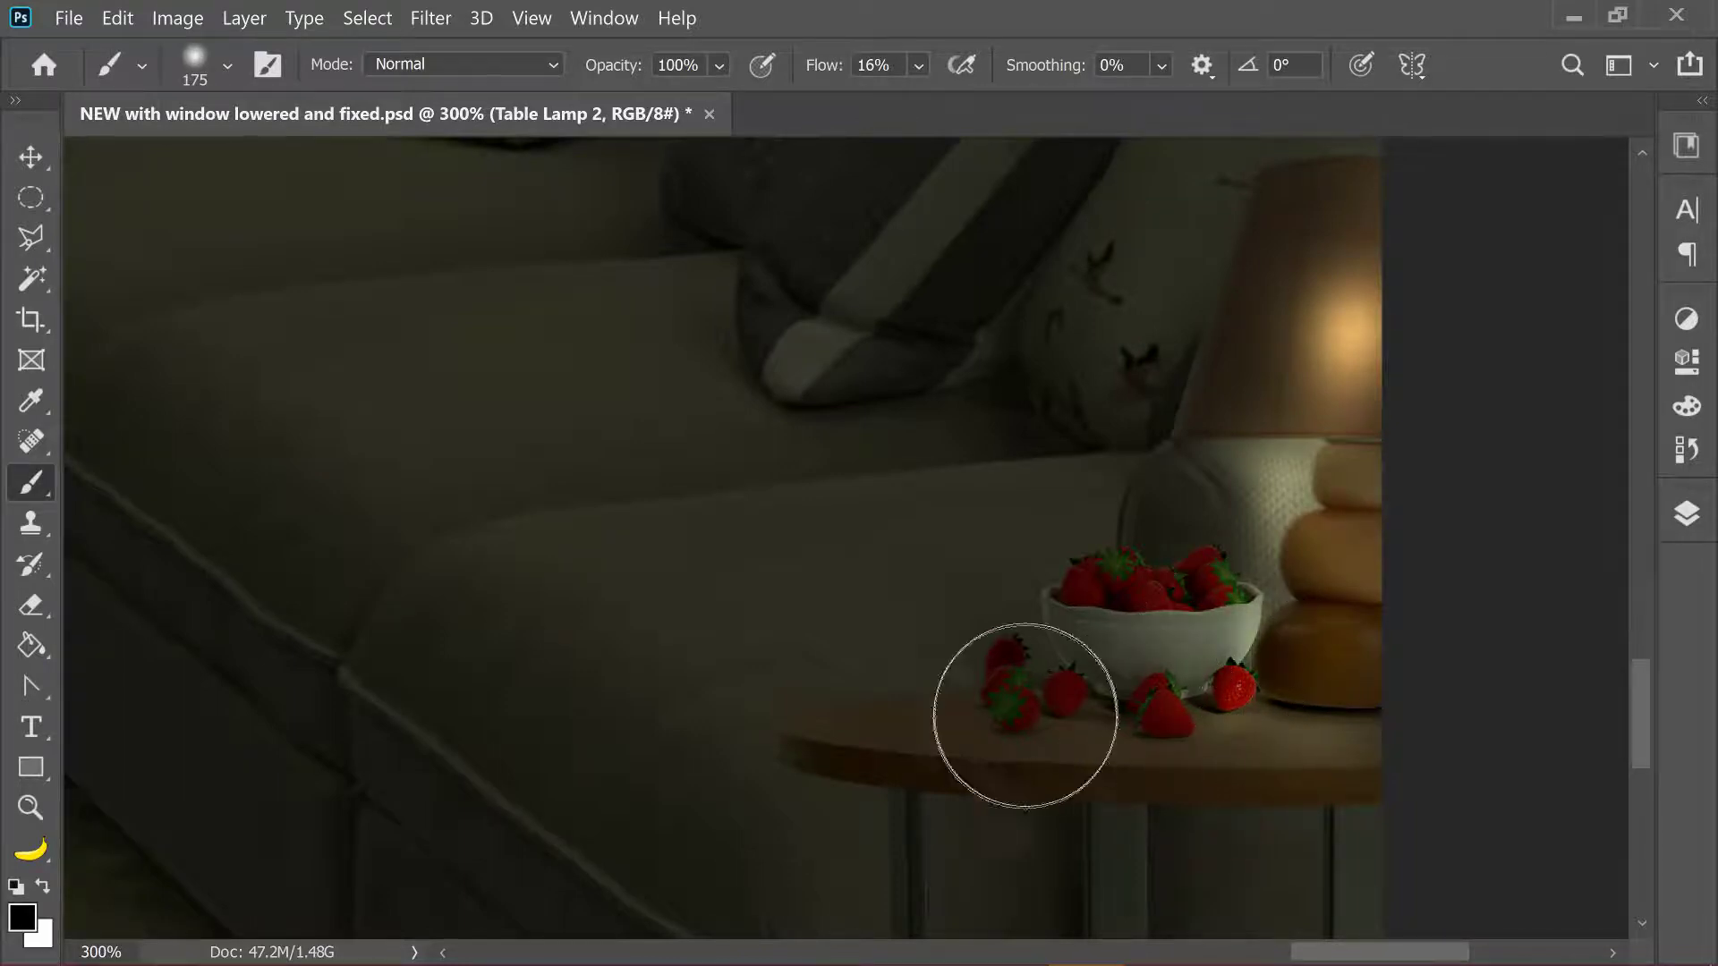
pyautogui.press('x')
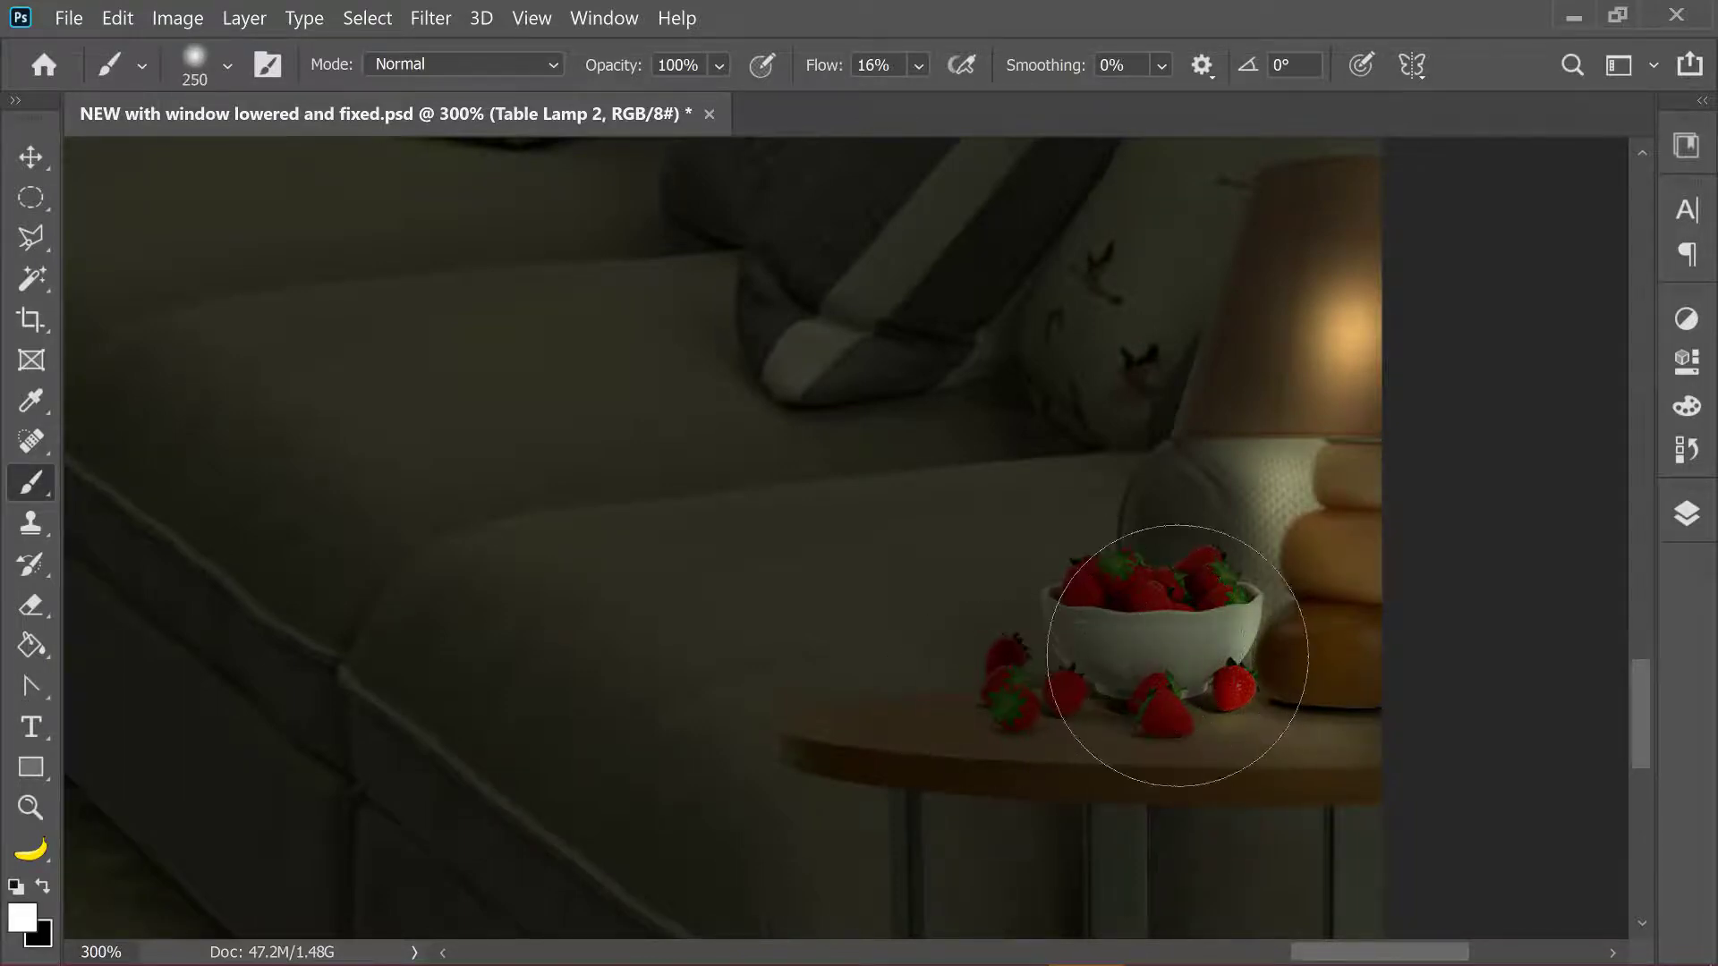
pyautogui.press(']')
pyautogui.press(']')
pyautogui.press('[')
pyautogui.press('[')
pyautogui.press('[')
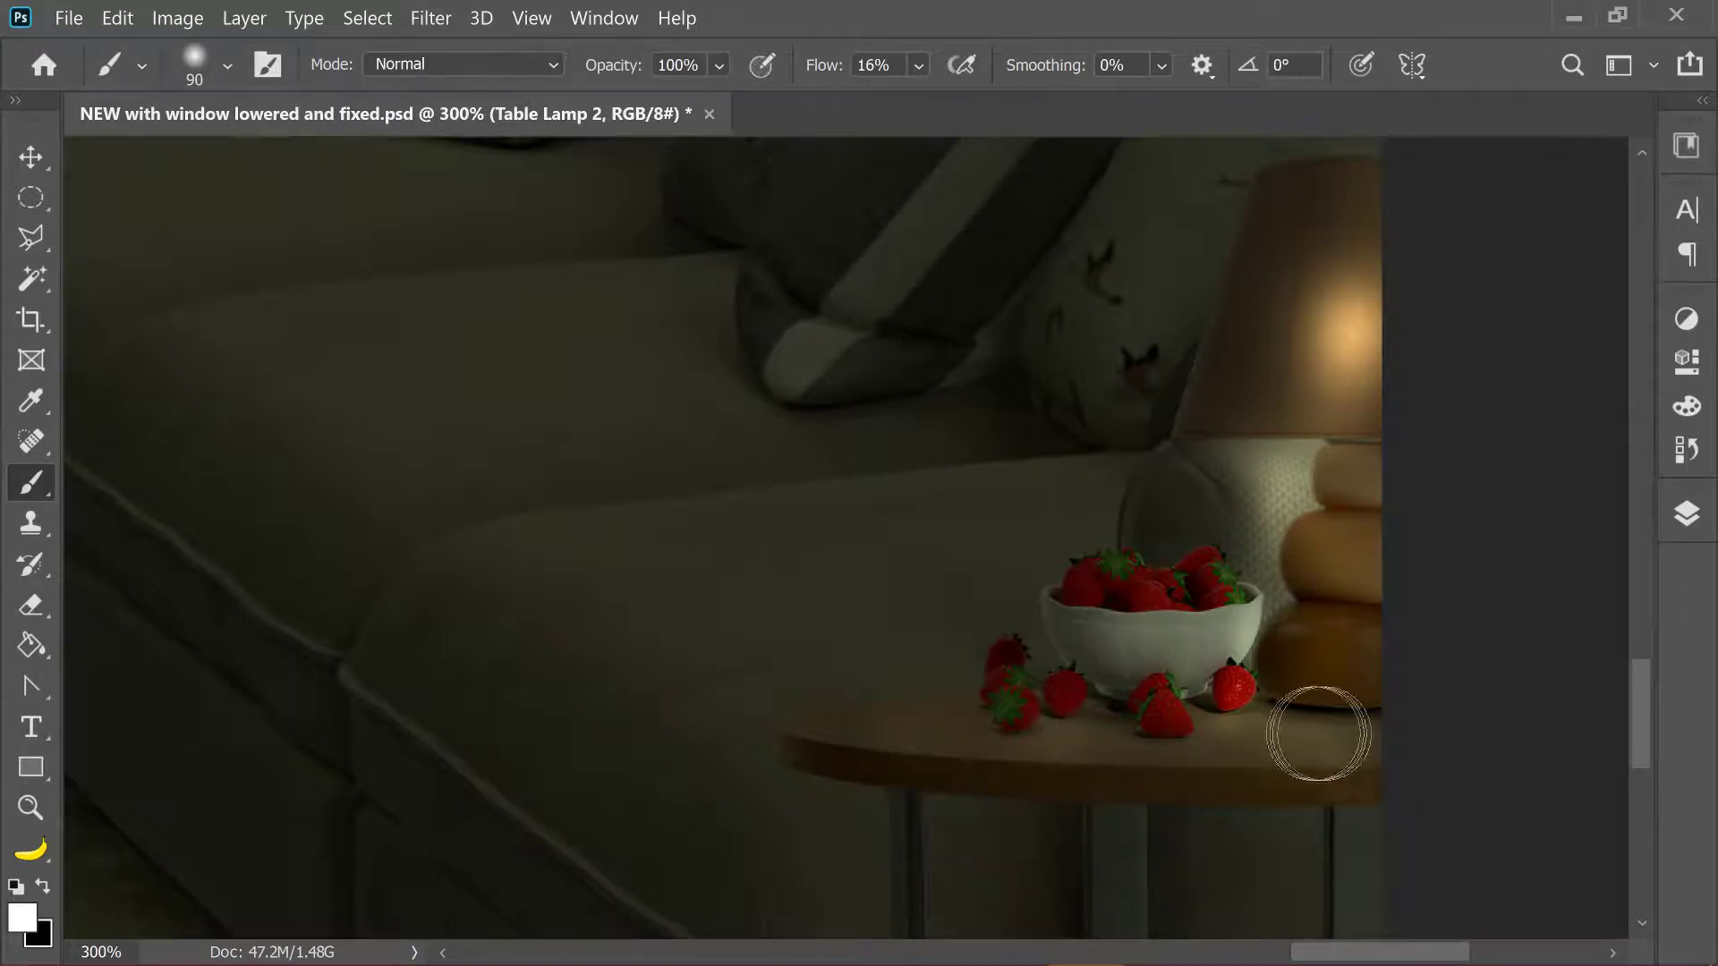
pyautogui.hotkey('ctrl', '-')
pyautogui.hotkey('ctrl', '-')
# Set the brush to 300 and pan and zoom out across the room.
pyautogui.hscroll(-3, 1279, 850)
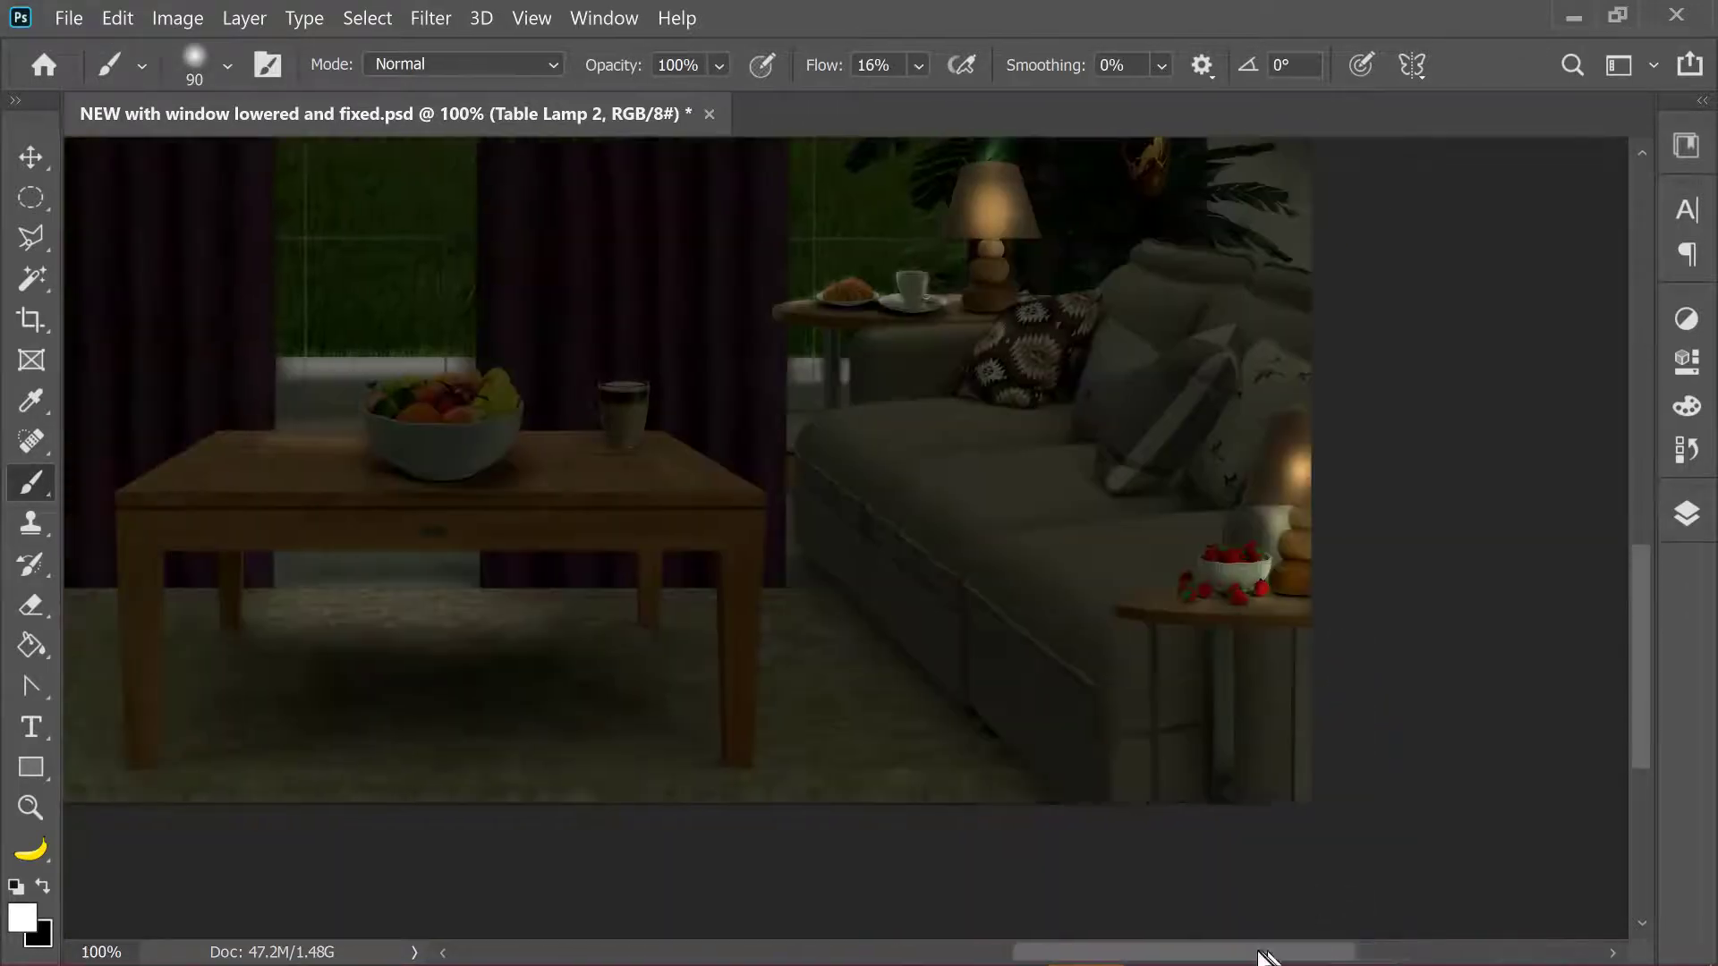
pyautogui.hscroll(-2, 1252, 933)
pyautogui.press(']')
pyautogui.press(']')
pyautogui.press(']')
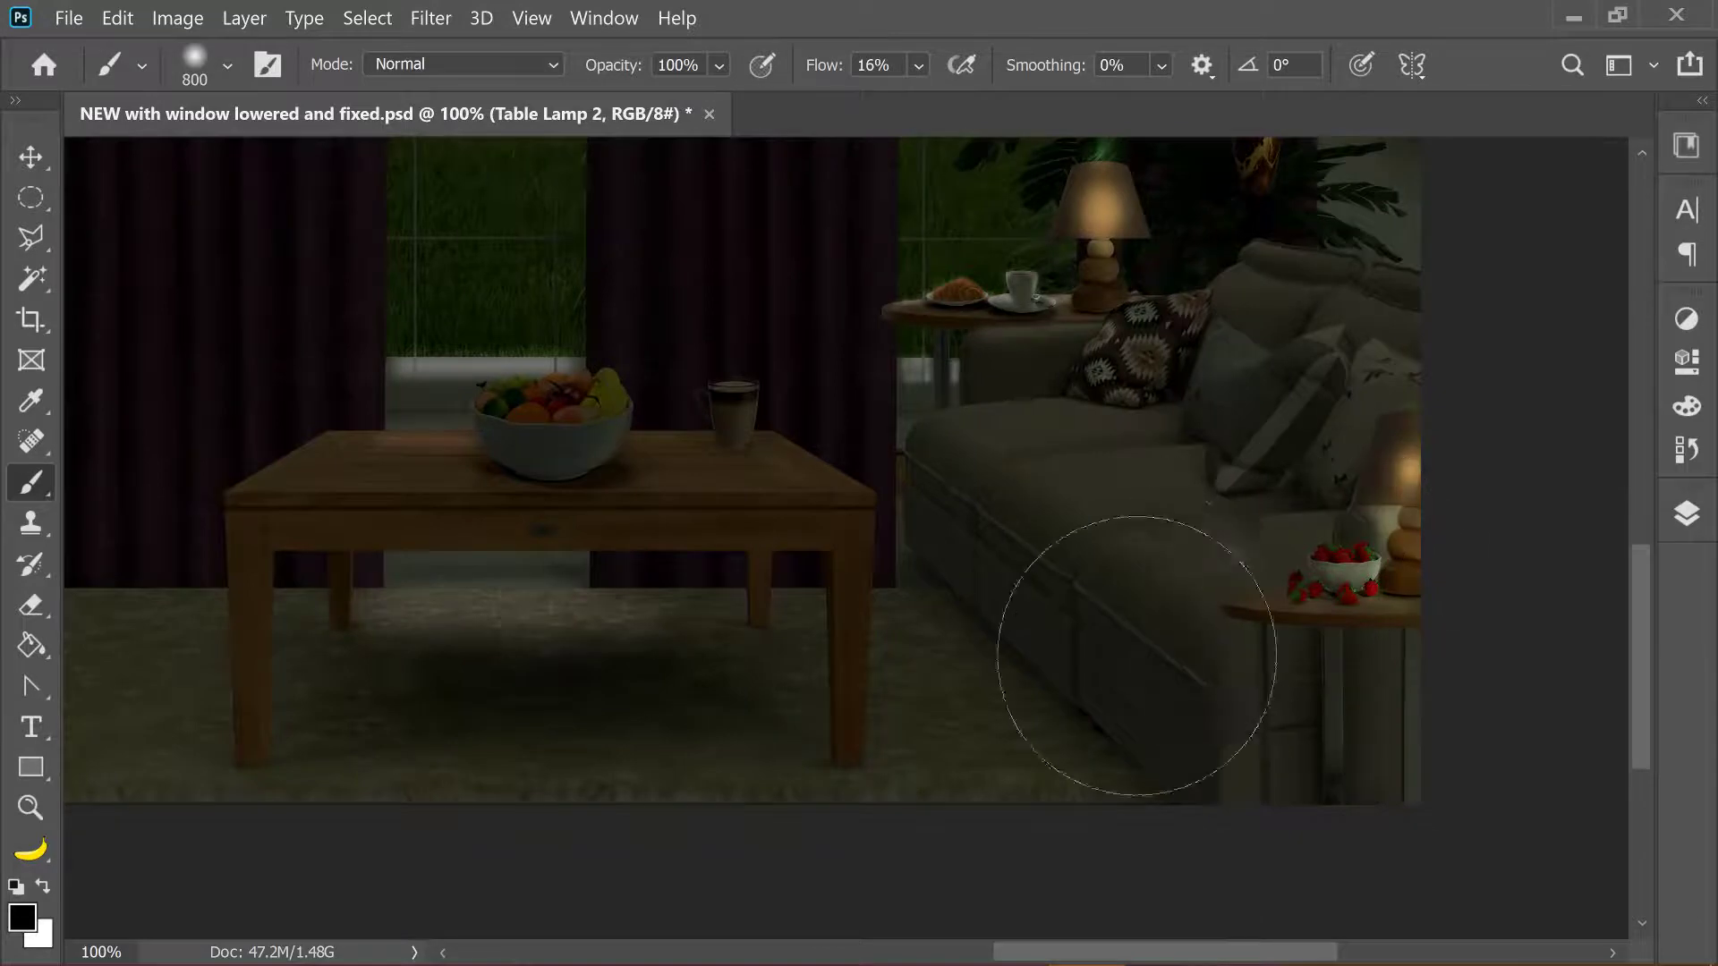
pyautogui.press(']')
pyautogui.press('[')
pyautogui.press('[')
pyautogui.press('[')
pyautogui.scroll(2, 1507, 618)
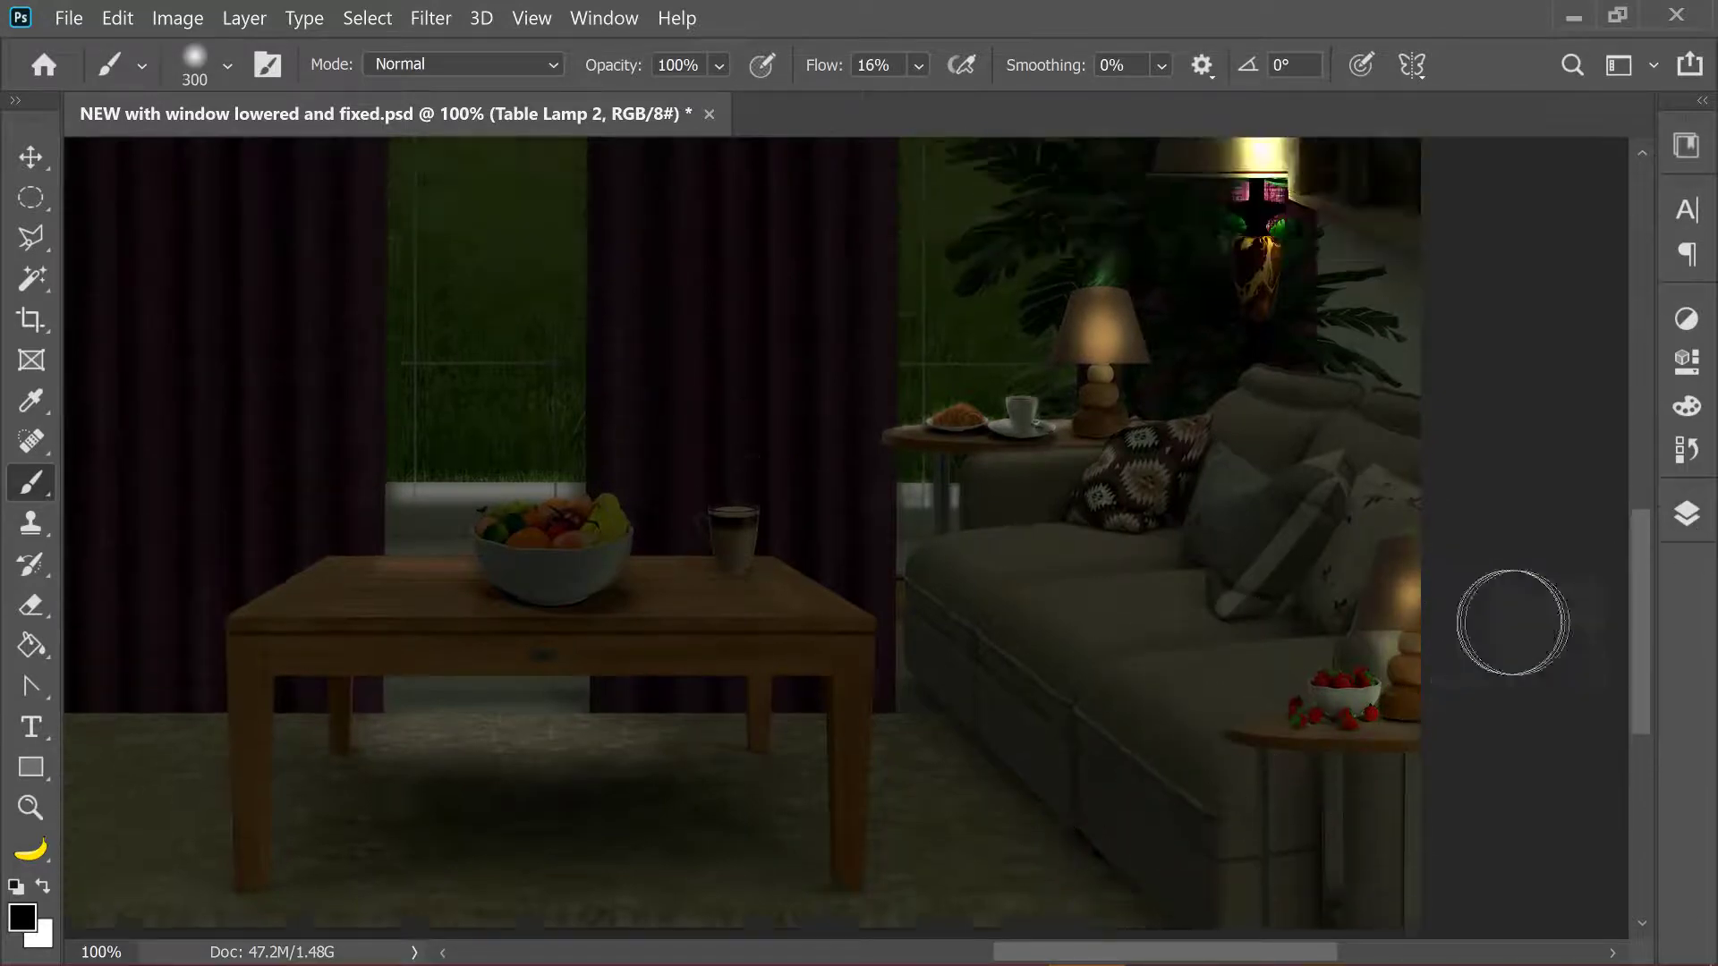
pyautogui.scroll(2, 1527, 617)
pyautogui.scroll(-2, 1575, 617)
pyautogui.hotkey('ctrl', '-')
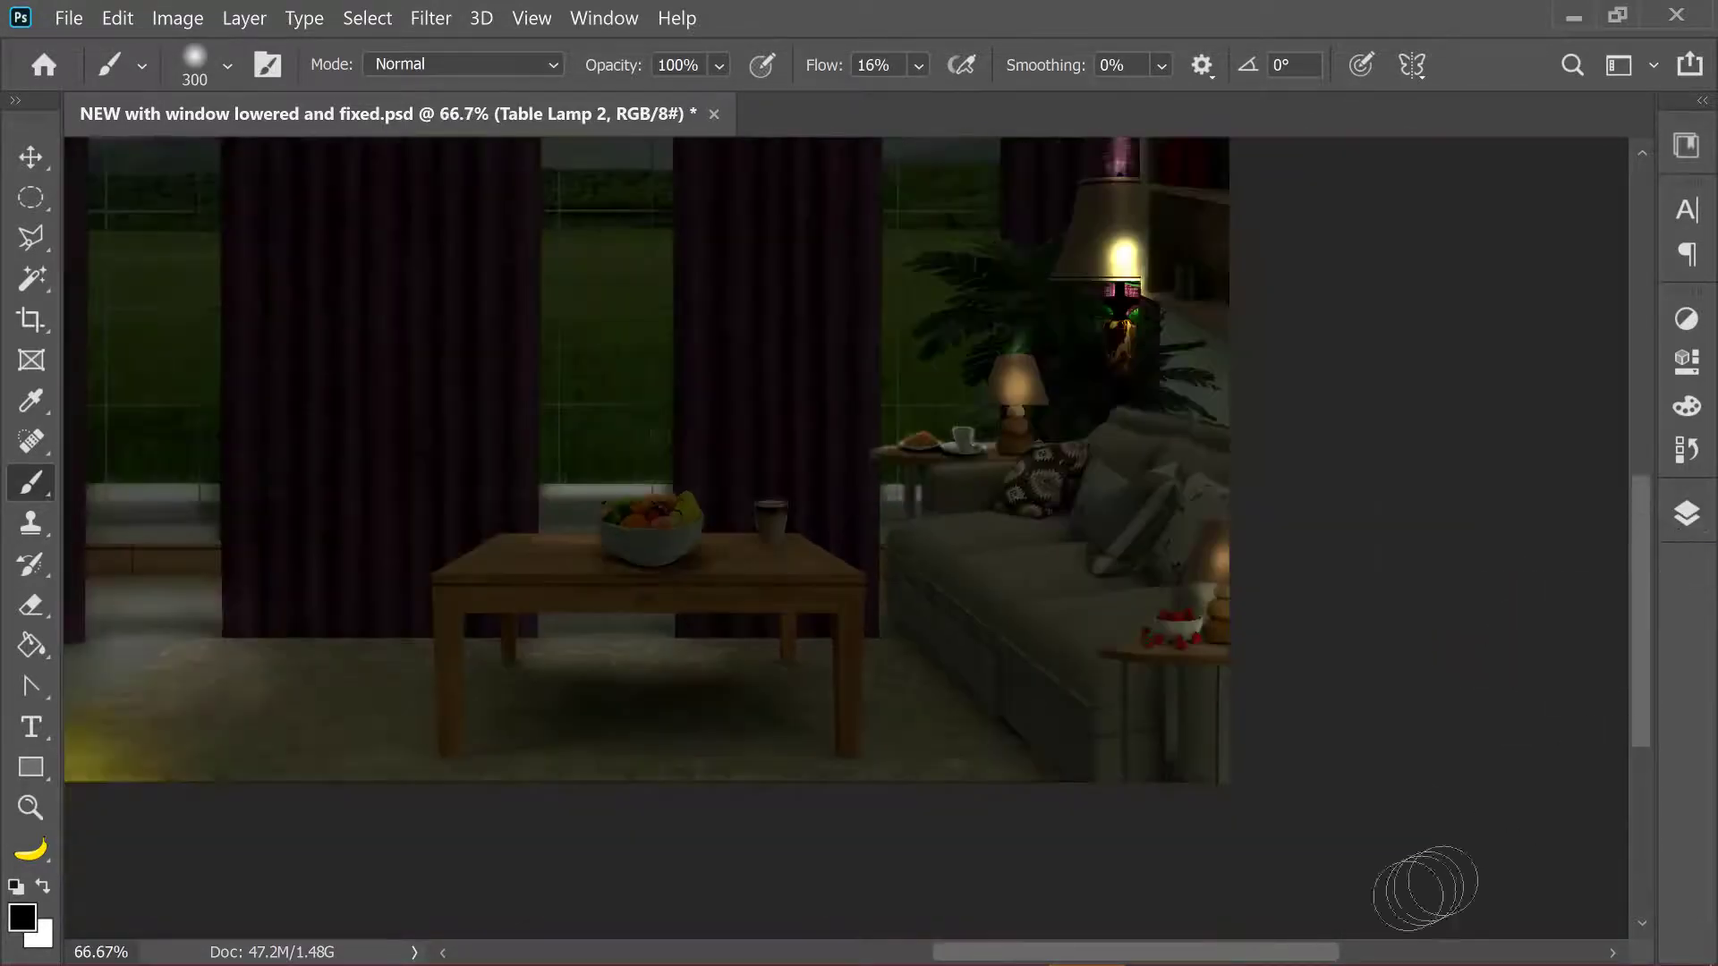
pyautogui.hscroll(-5, 1227, 702)
pyautogui.scroll(2, 1476, 810)
pyautogui.scroll(1, 1475, 810)
# Show the layer stack and review blending options for Lamp Light and Table Lamp 2.
pyautogui.click(1687, 513)
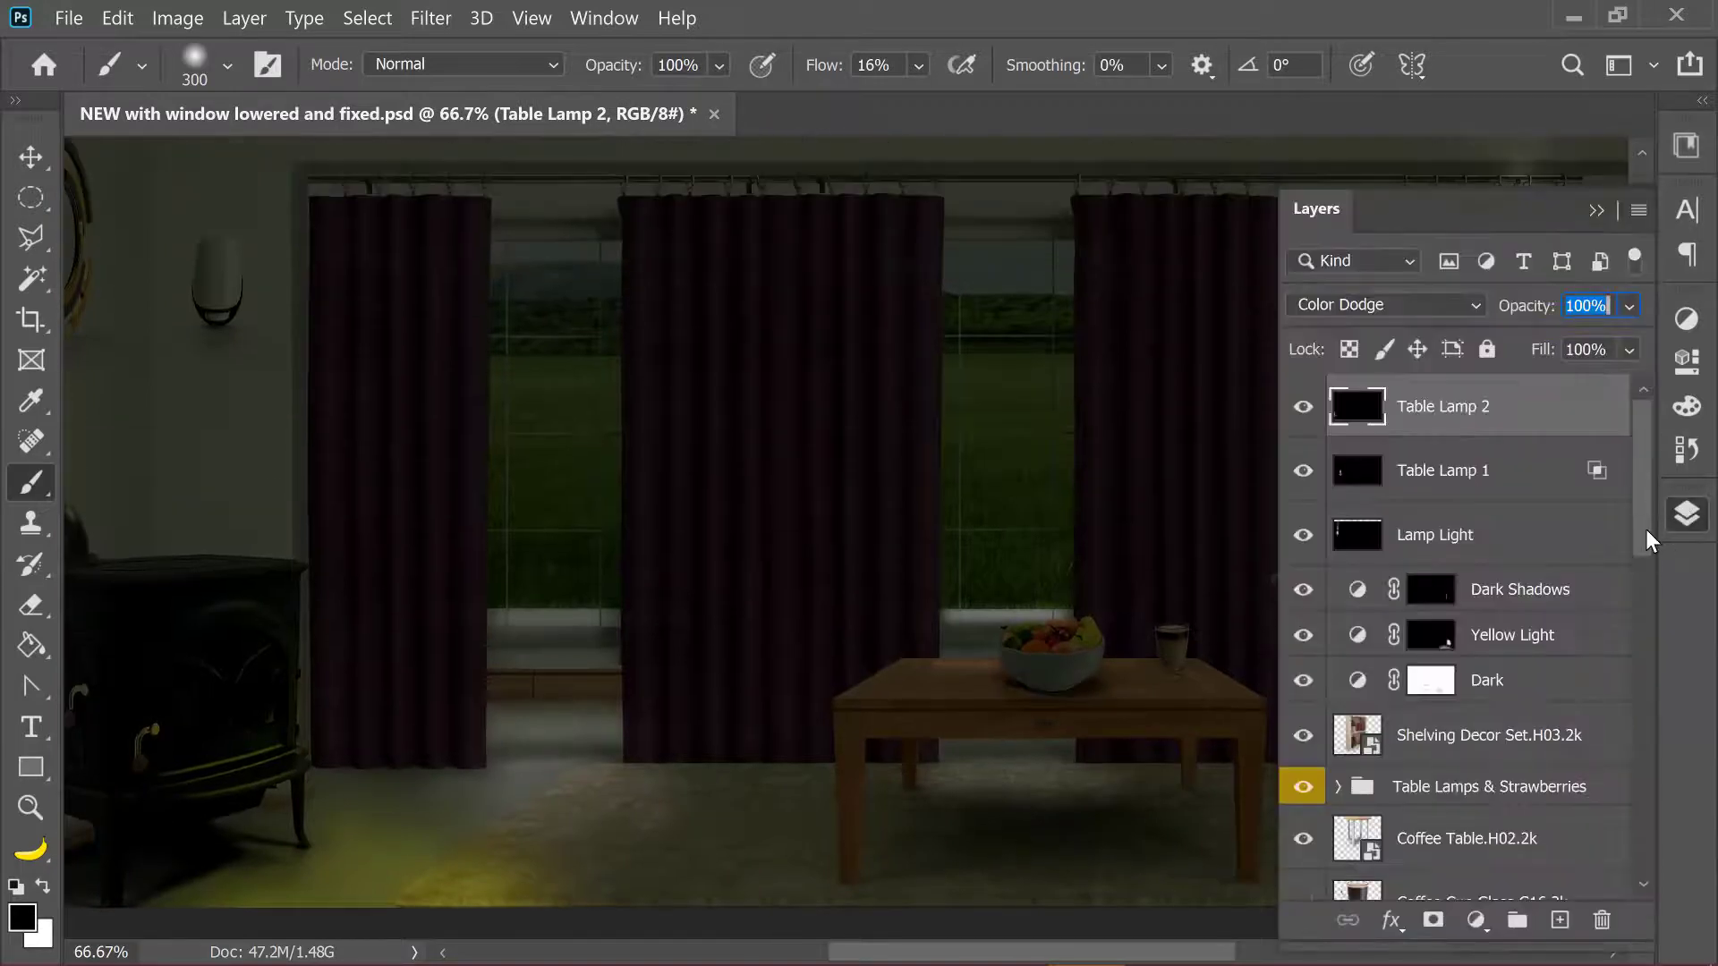
pyautogui.moveTo(1329, 231); pyautogui.dragTo(644, 183)
pyautogui.doubleClick(914, 502)
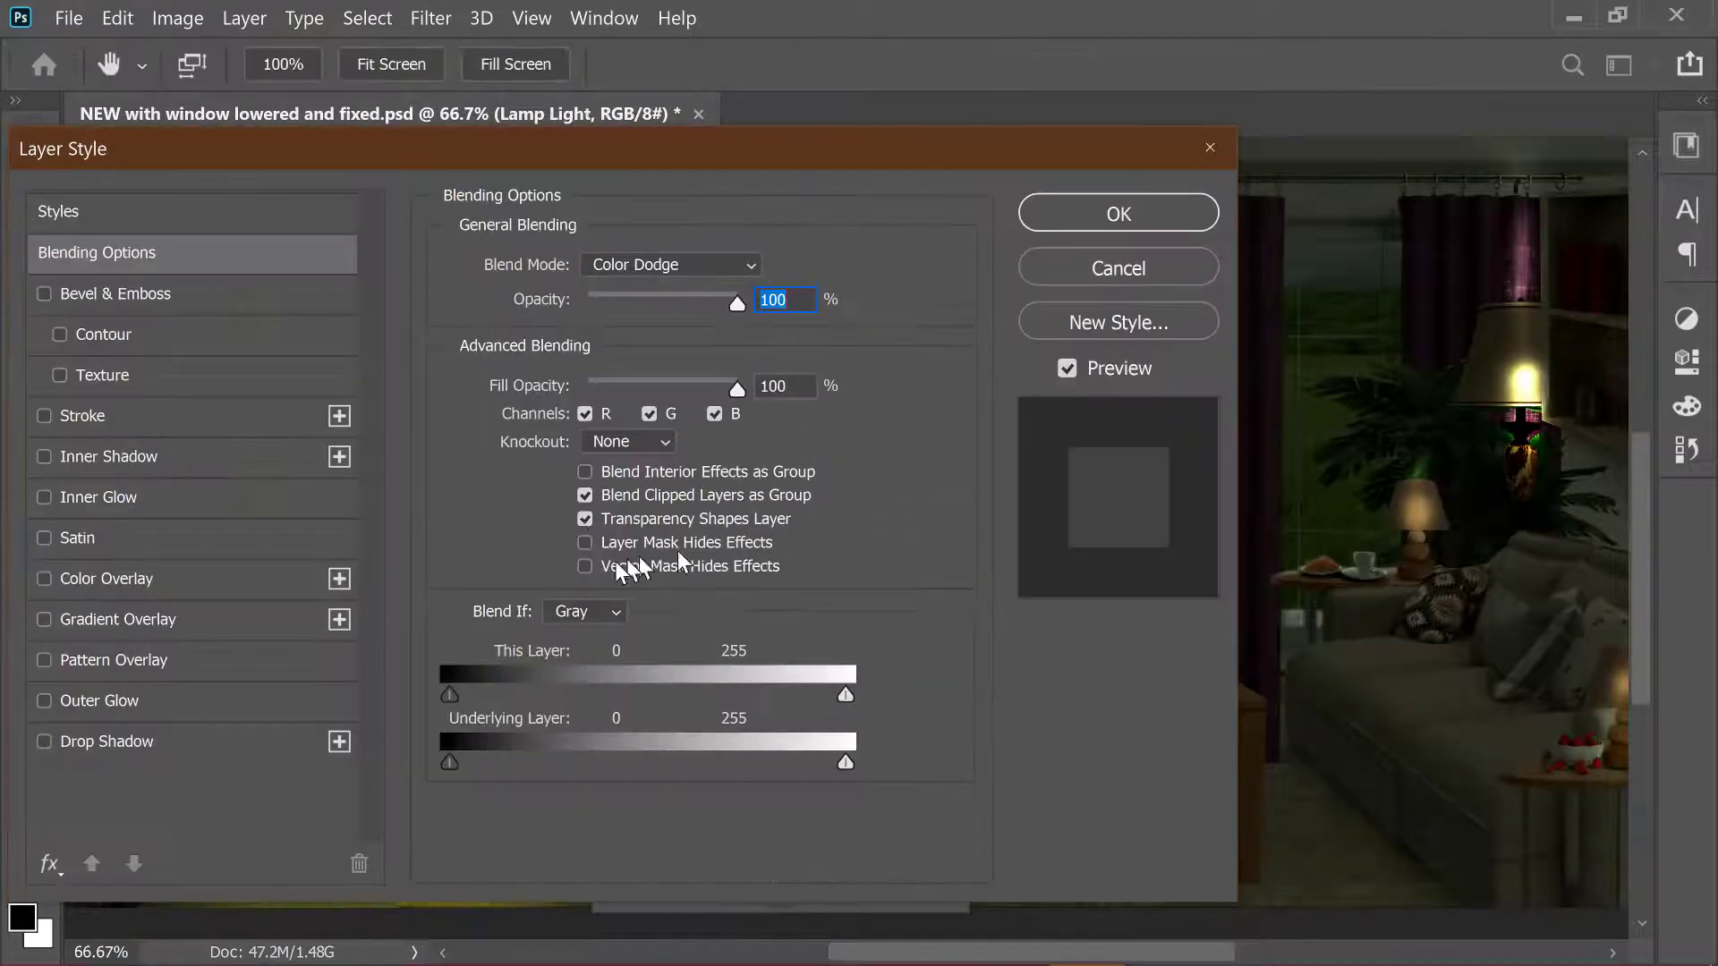
pyautogui.click(1118, 214)
pyautogui.doubleClick(879, 374)
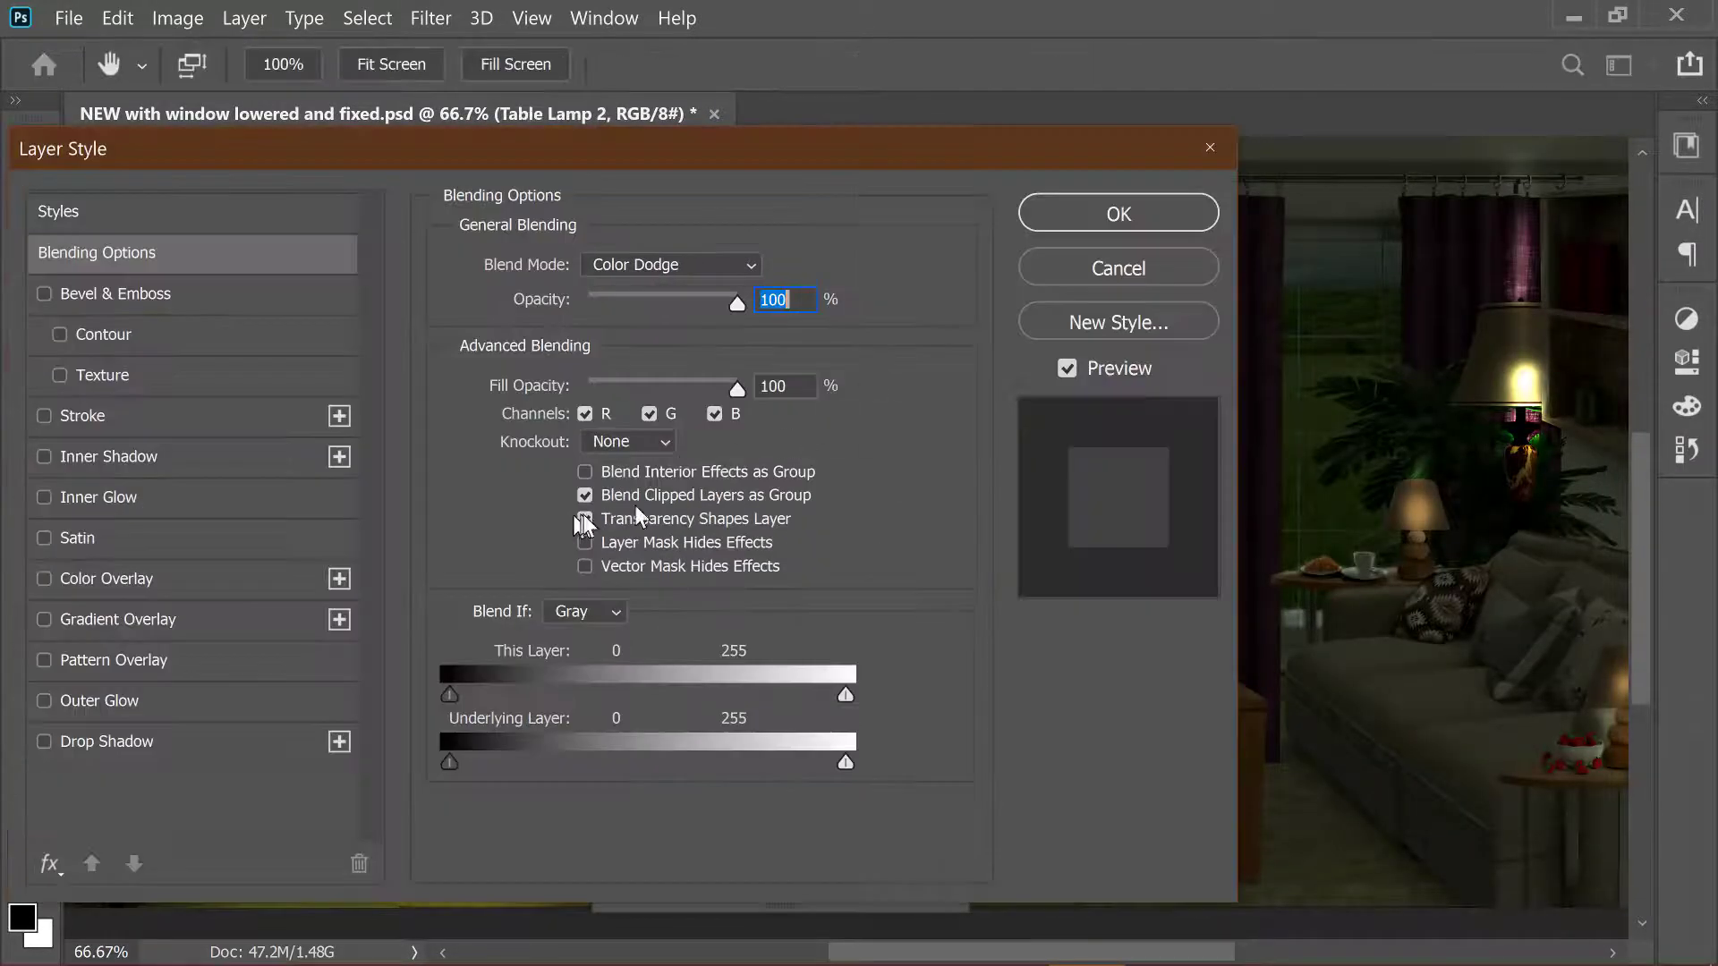
pyautogui.click(1110, 226)
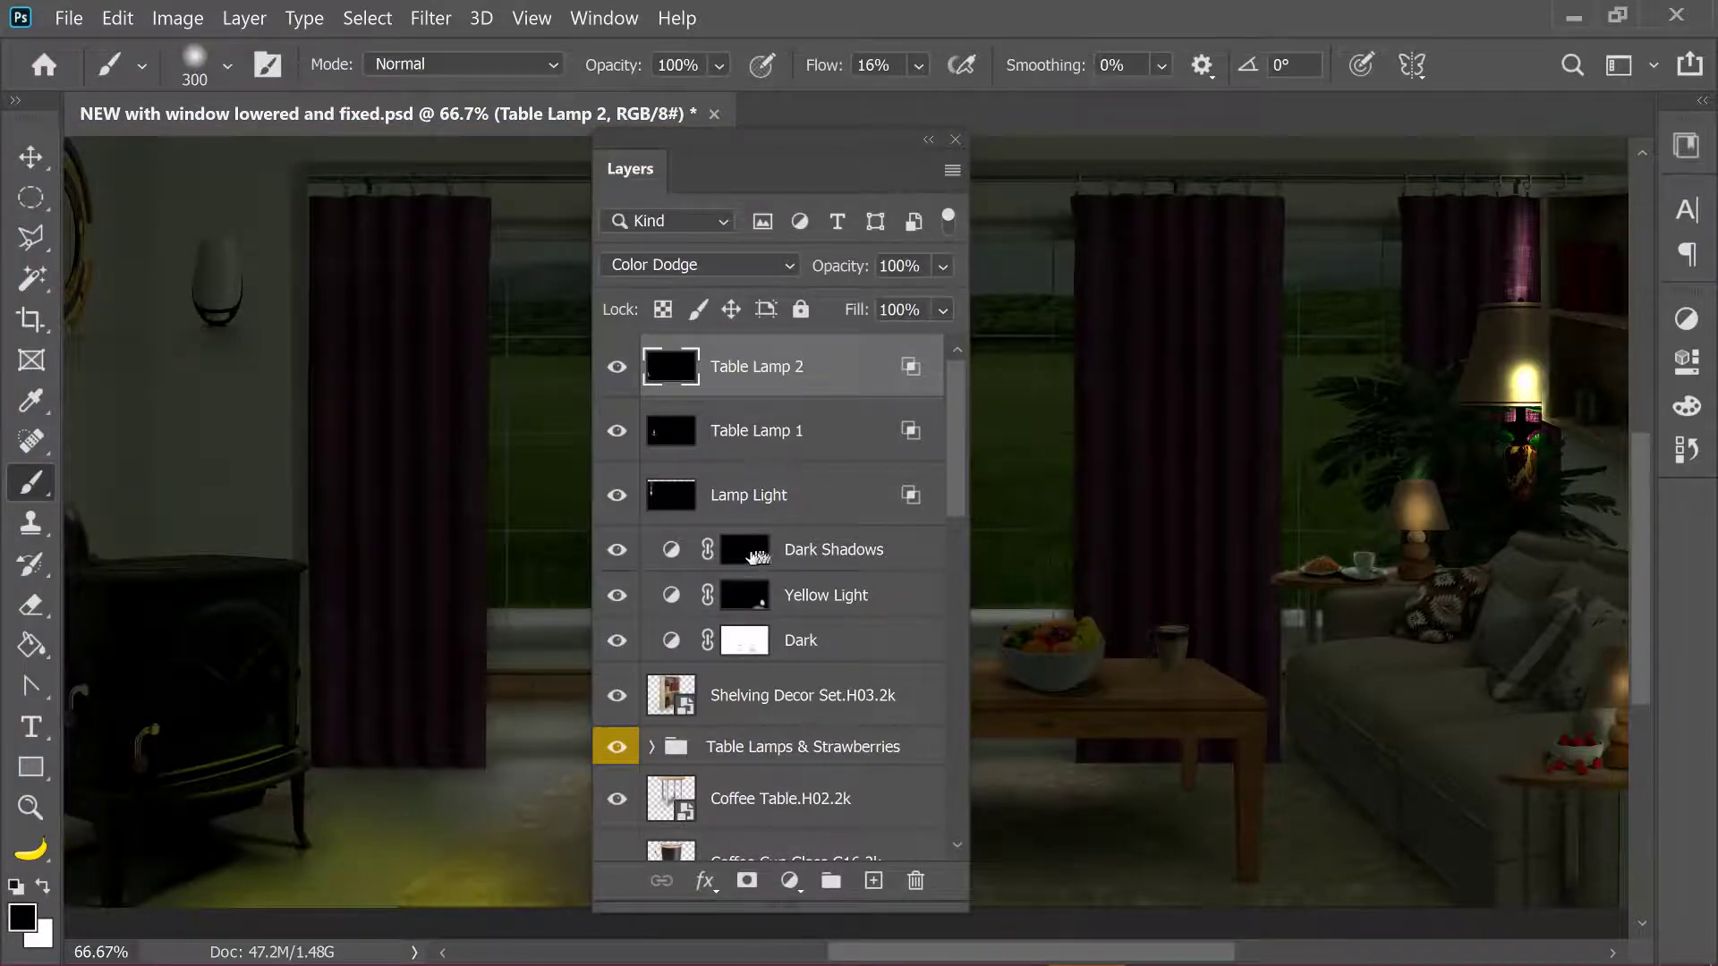
# Paint black on the Dark mask over the sofa, lowering flow to 13% then 10%.
pyautogui.click(744, 641)
pyautogui.press(']')
pyautogui.press(']')
pyautogui.press(']')
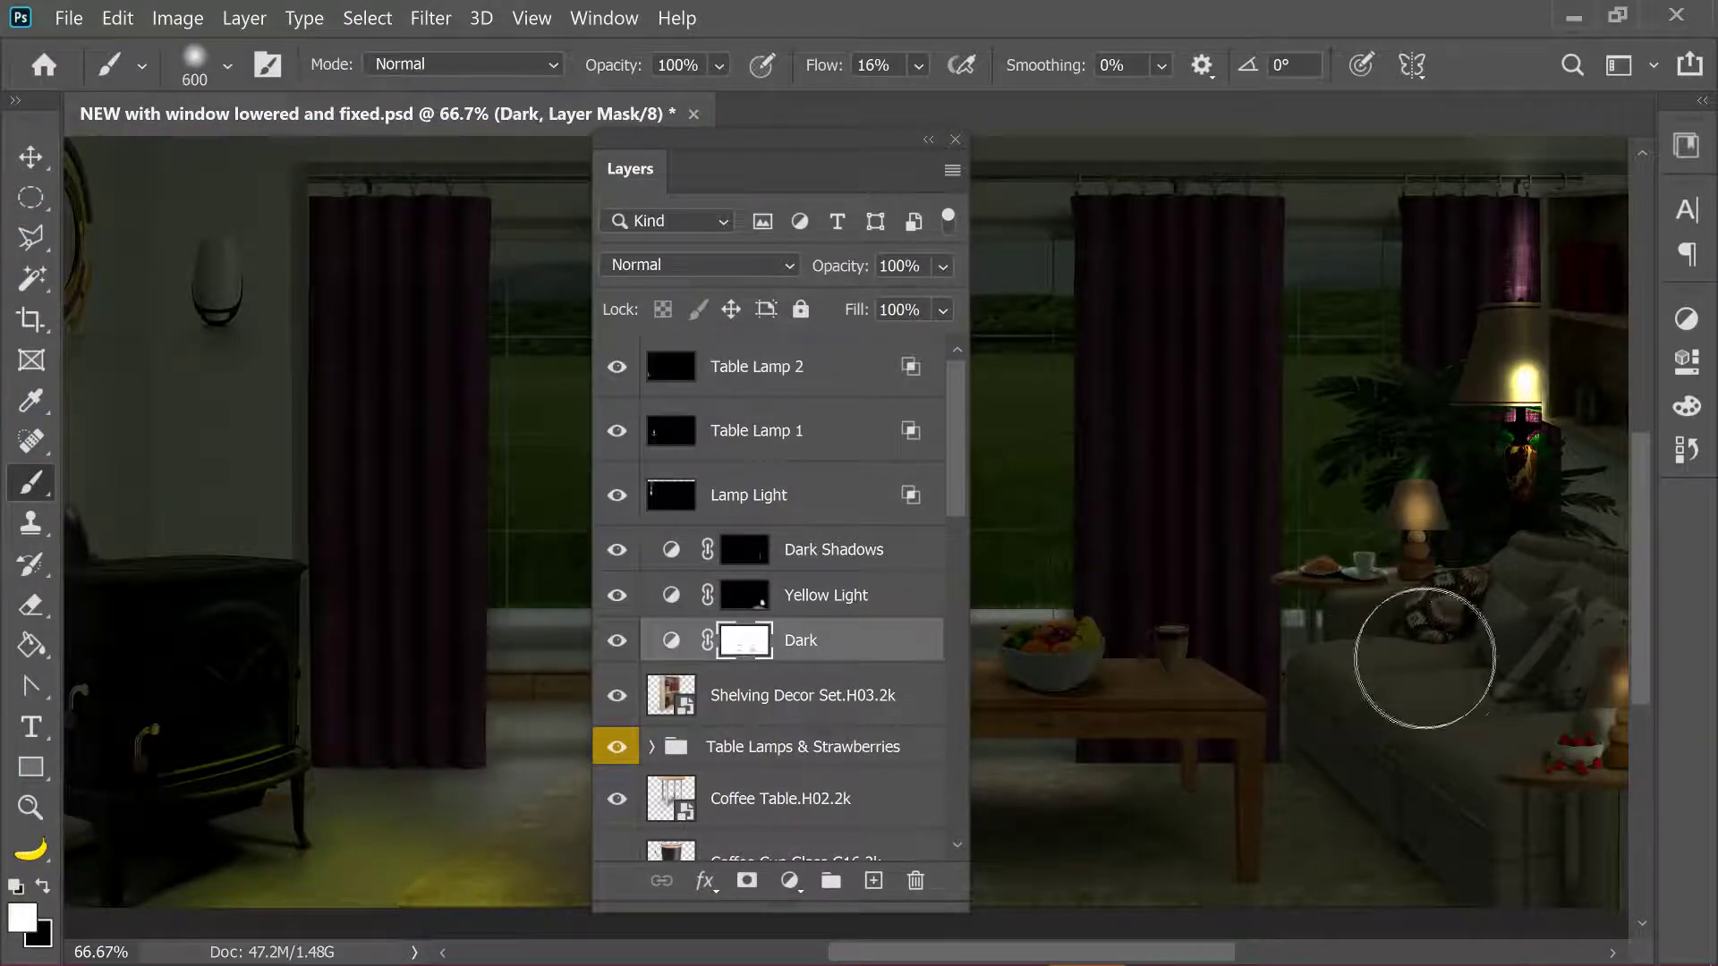
pyautogui.press('x')
pyautogui.moveTo(1522, 693)
pyautogui.mouseDown()
pyautogui.moveTo(1400, 633)
pyautogui.moveTo(1456, 576)
pyautogui.moveTo(1515, 709)
pyautogui.mouseUp()
pyautogui.moveTo(924, 76); pyautogui.dragTo(938, 106)
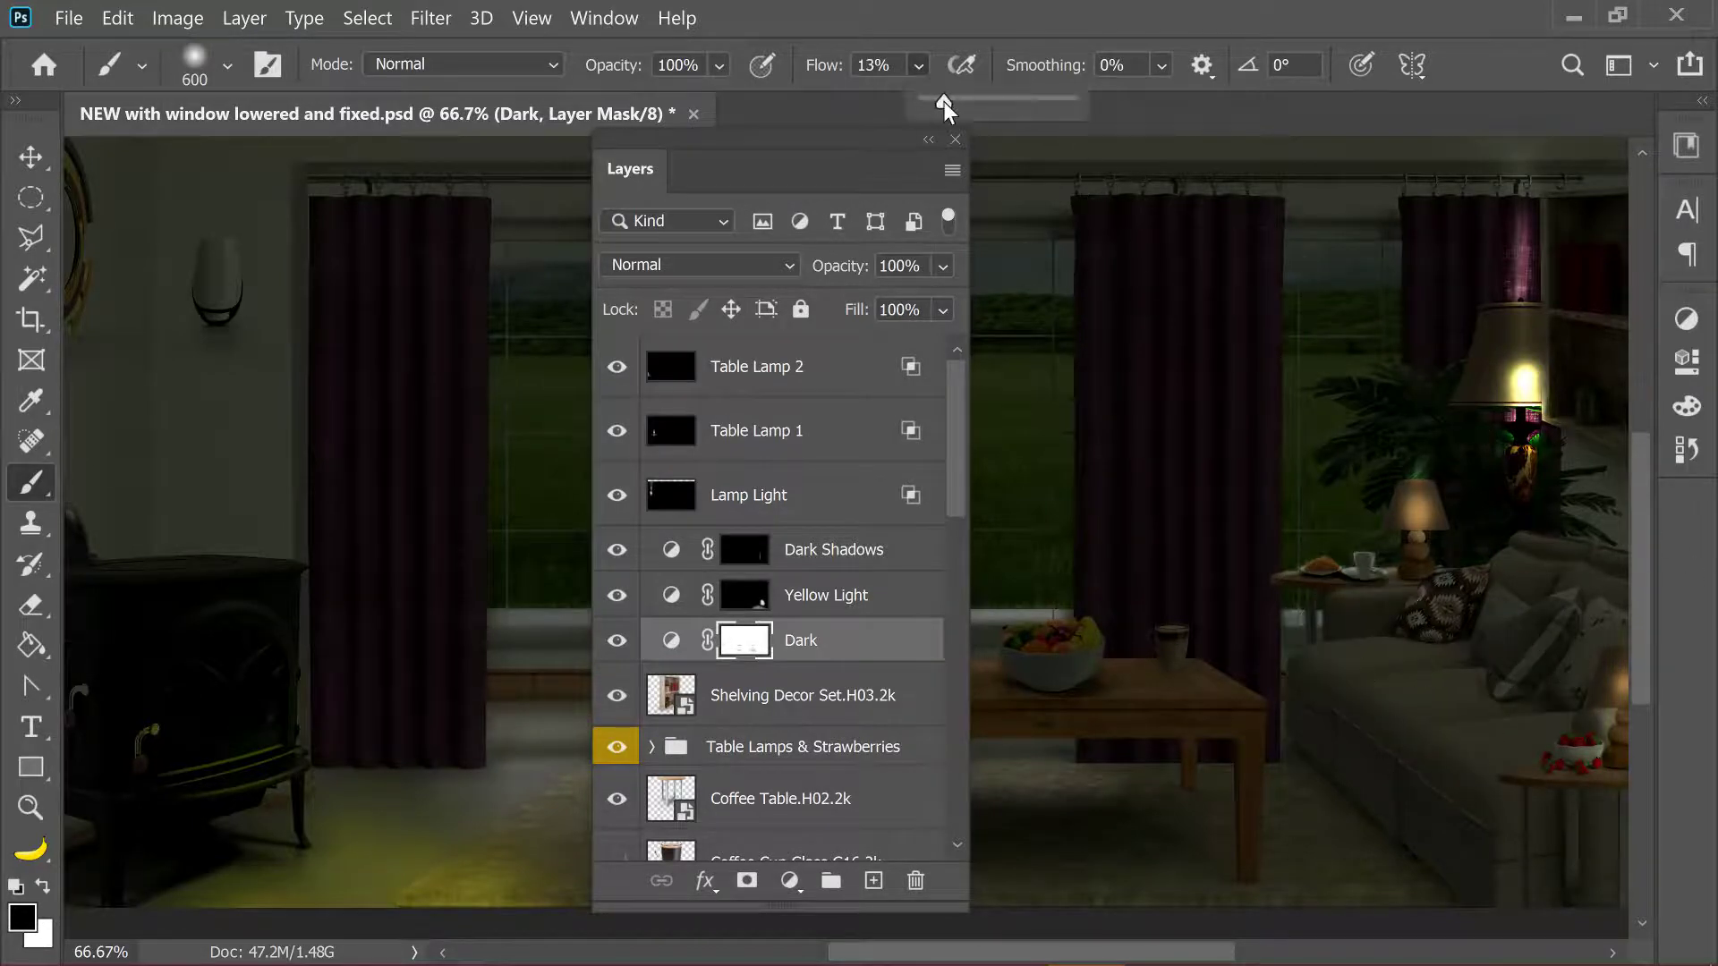
pyautogui.press(']')
pyautogui.moveTo(1519, 633)
pyautogui.mouseDown()
pyautogui.moveTo(1532, 501)
pyautogui.moveTo(1477, 710)
pyautogui.mouseUp()
pyautogui.press('[')
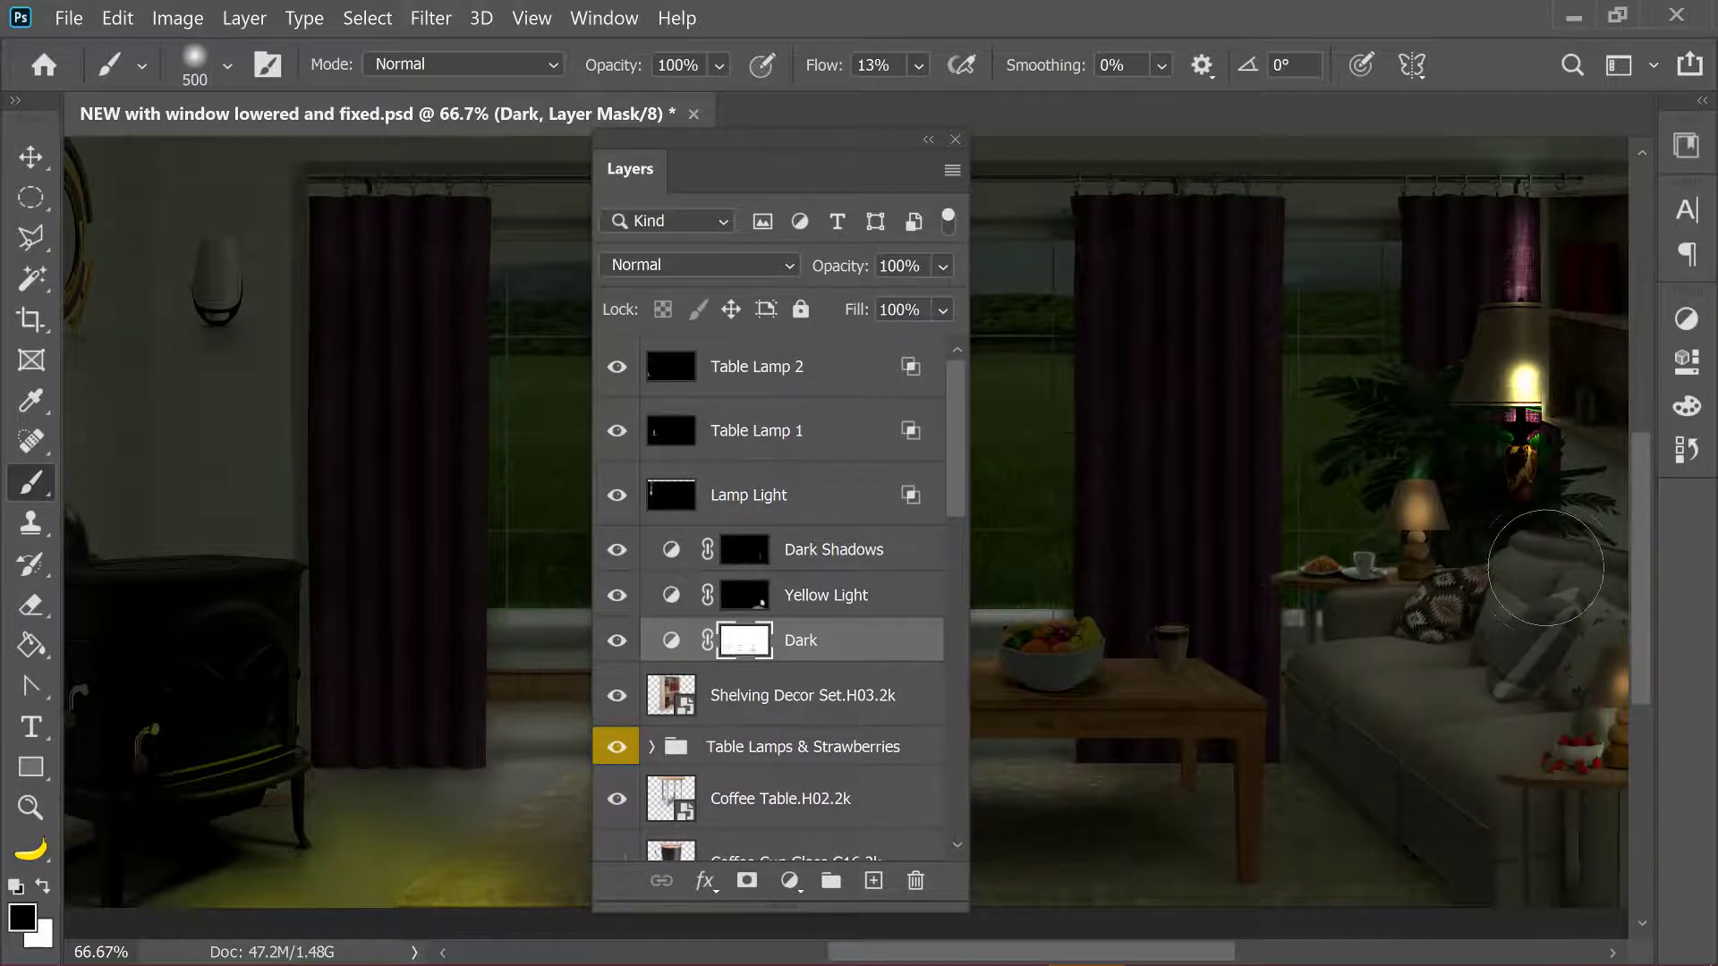
pyautogui.press('[')
pyautogui.press('[')
pyautogui.press('[')
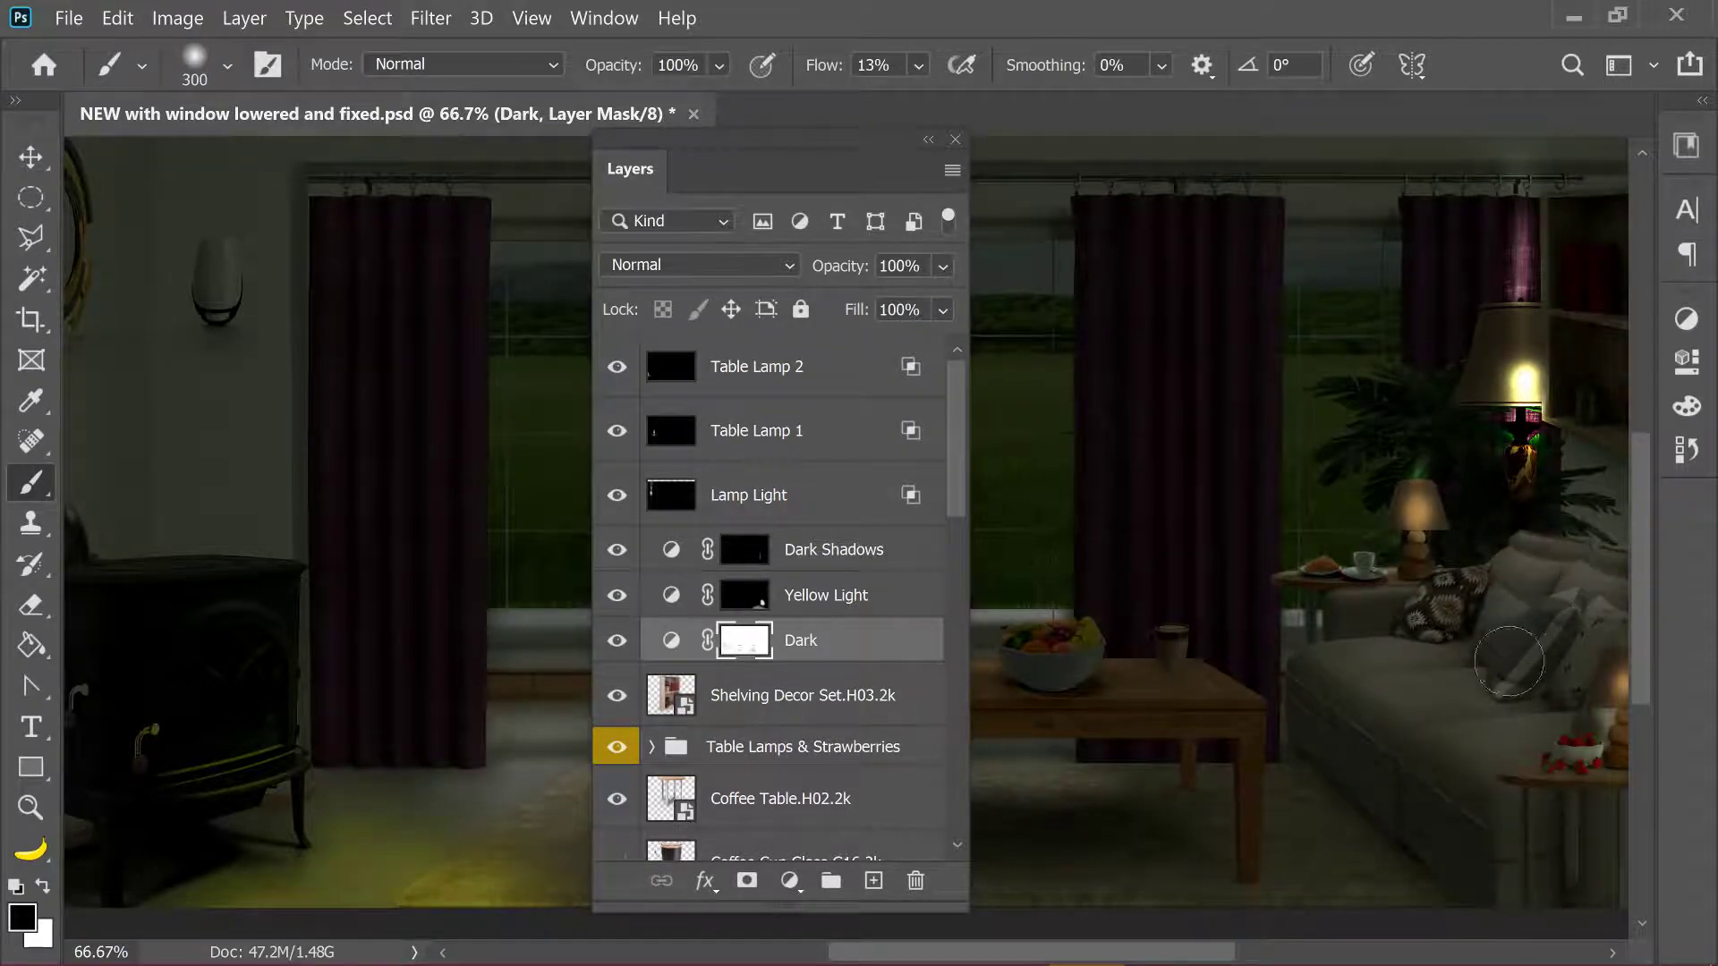
pyautogui.click(914, 74)
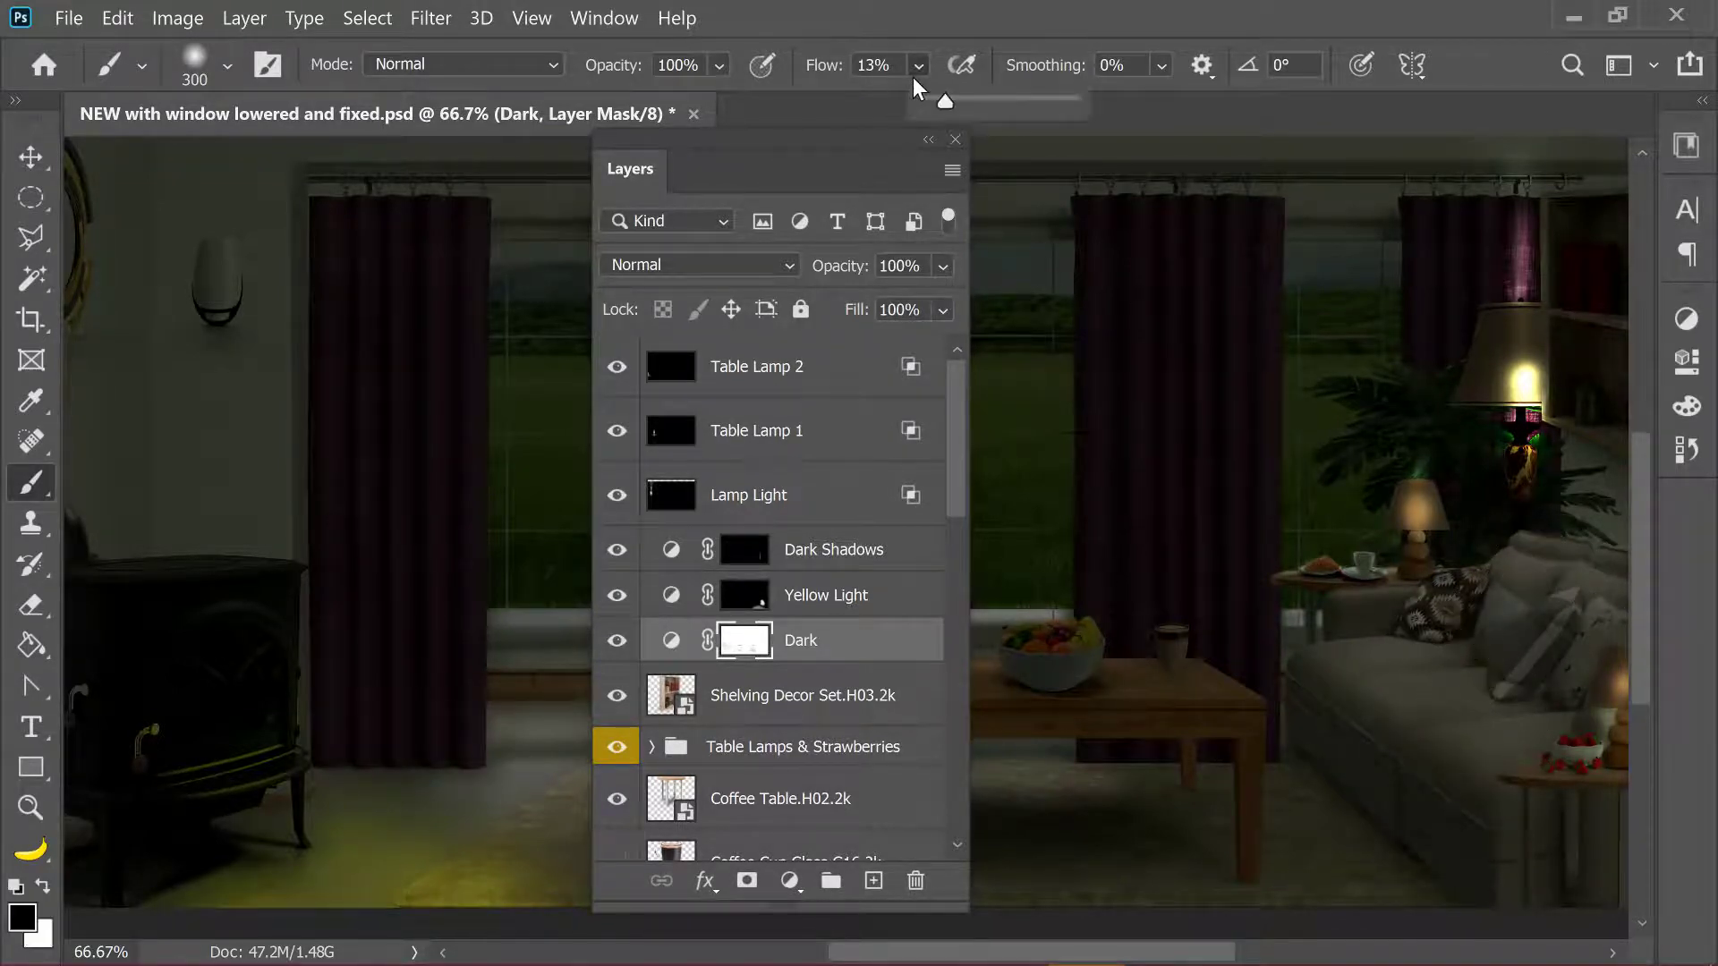
pyautogui.click(1544, 560)
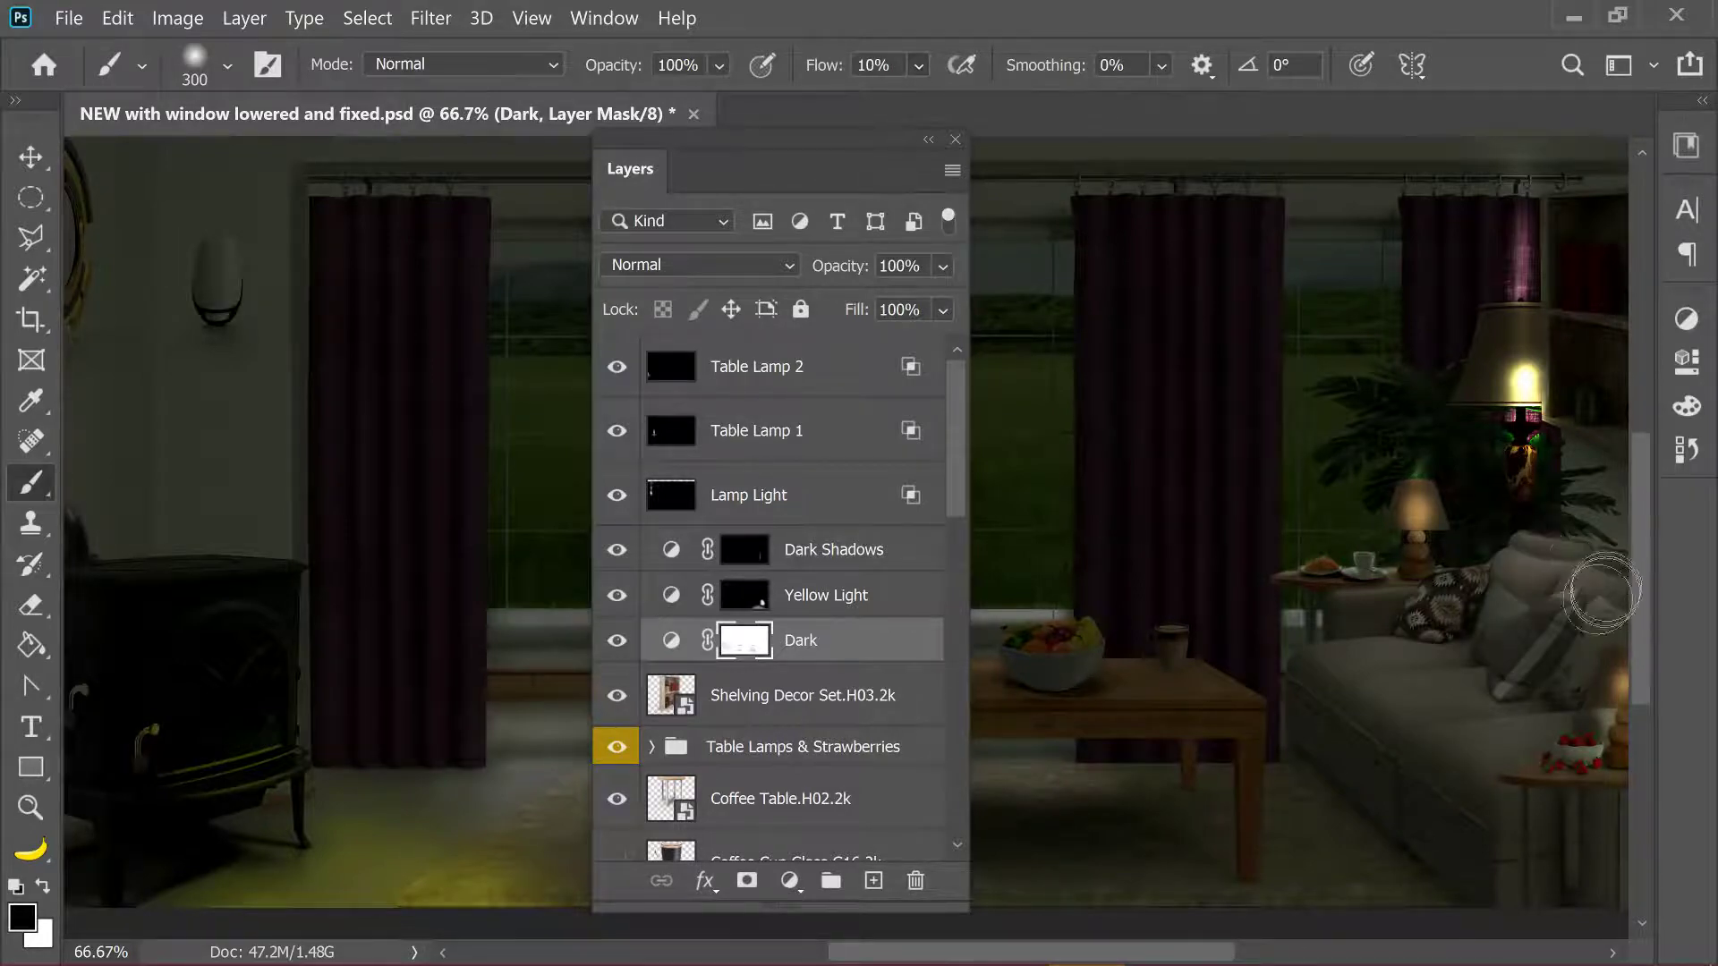
# Target the Yellow Light mask, zoom toward the plant, and set a 70 px brush at 34% flow.
pyautogui.click(744, 598)
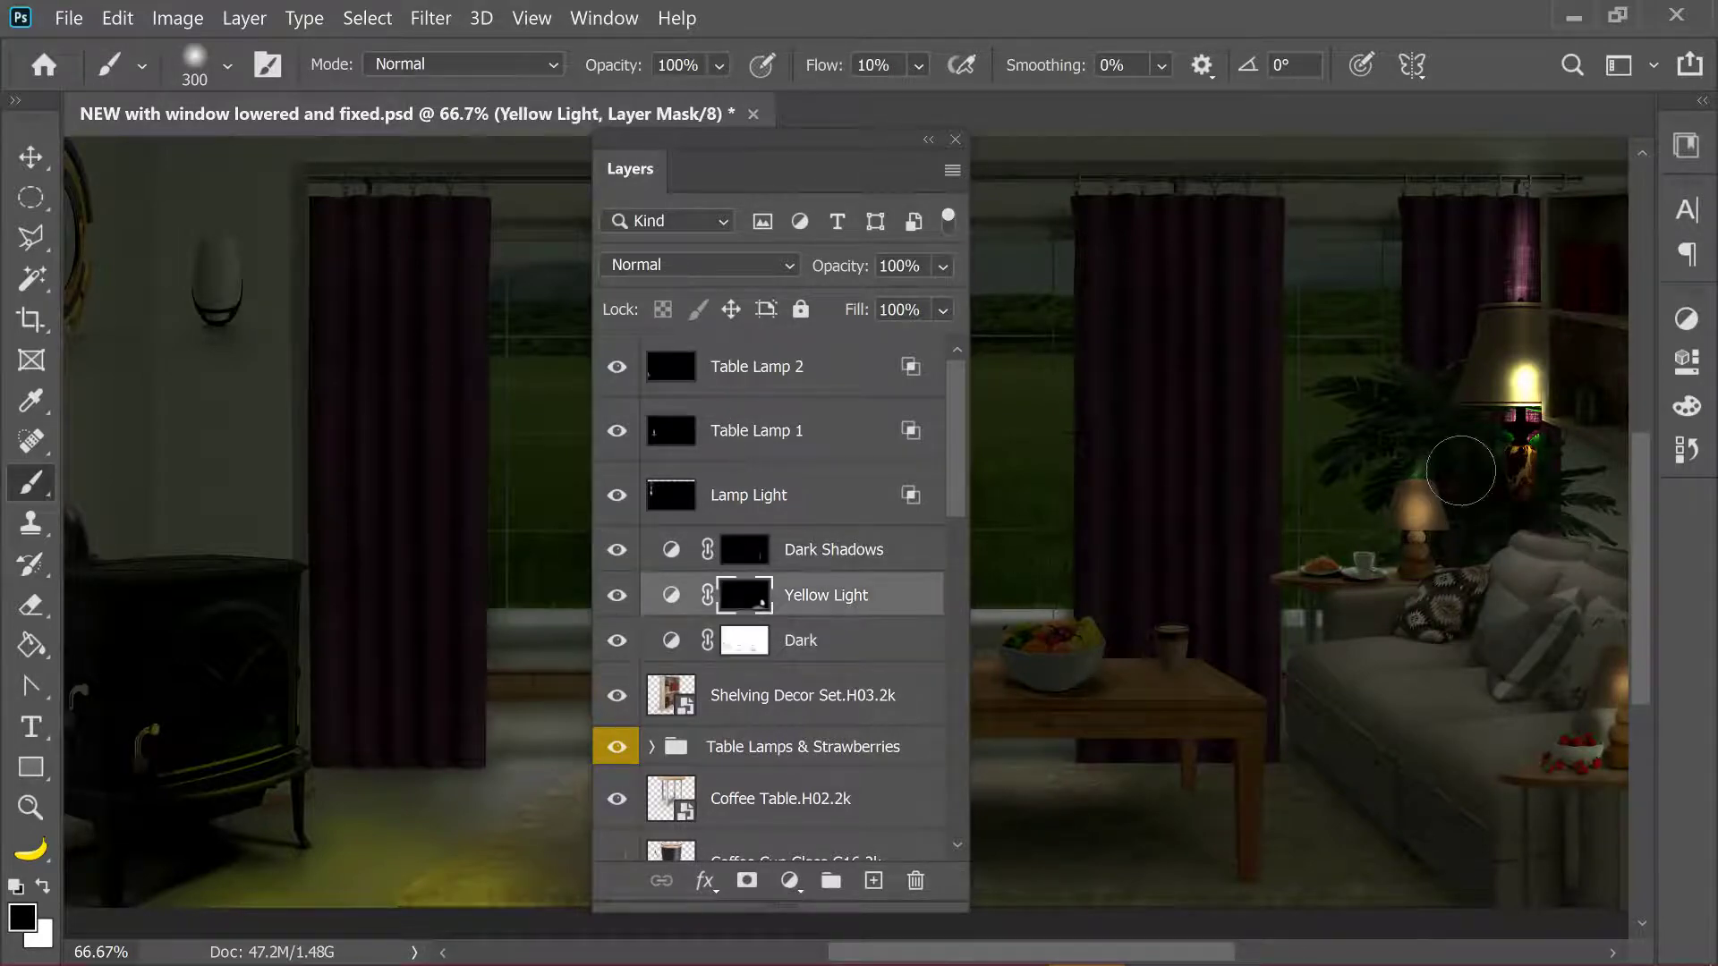
pyautogui.hotkey('ctrl', '+')
pyautogui.hotkey('ctrl', '+')
pyautogui.hscroll(5, 1461, 468)
pyautogui.press('[')
pyautogui.press('[')
pyautogui.press('[')
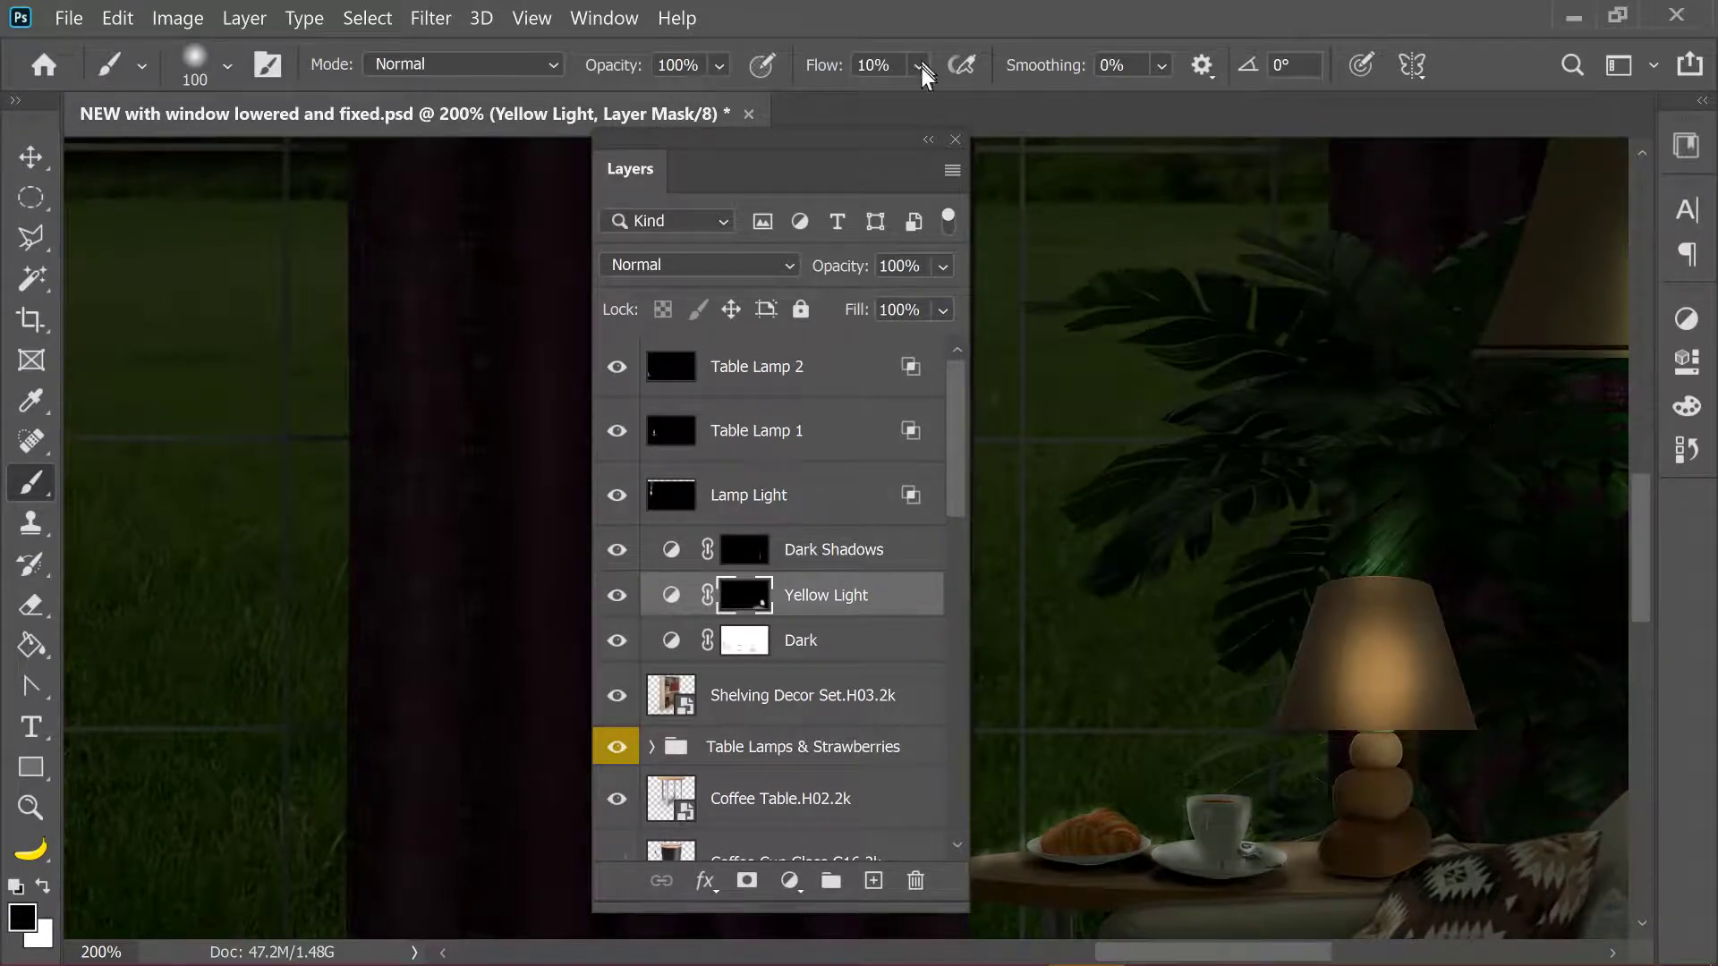
pyautogui.moveTo(918, 64); pyautogui.dragTo(981, 115)
pyautogui.press('[')
pyautogui.press('[')
pyautogui.press('[')
# On the Dark mask at 6% flow, softly brighten the leaves around the table lamp.
pyautogui.click(734, 644)
pyautogui.click(1368, 520)
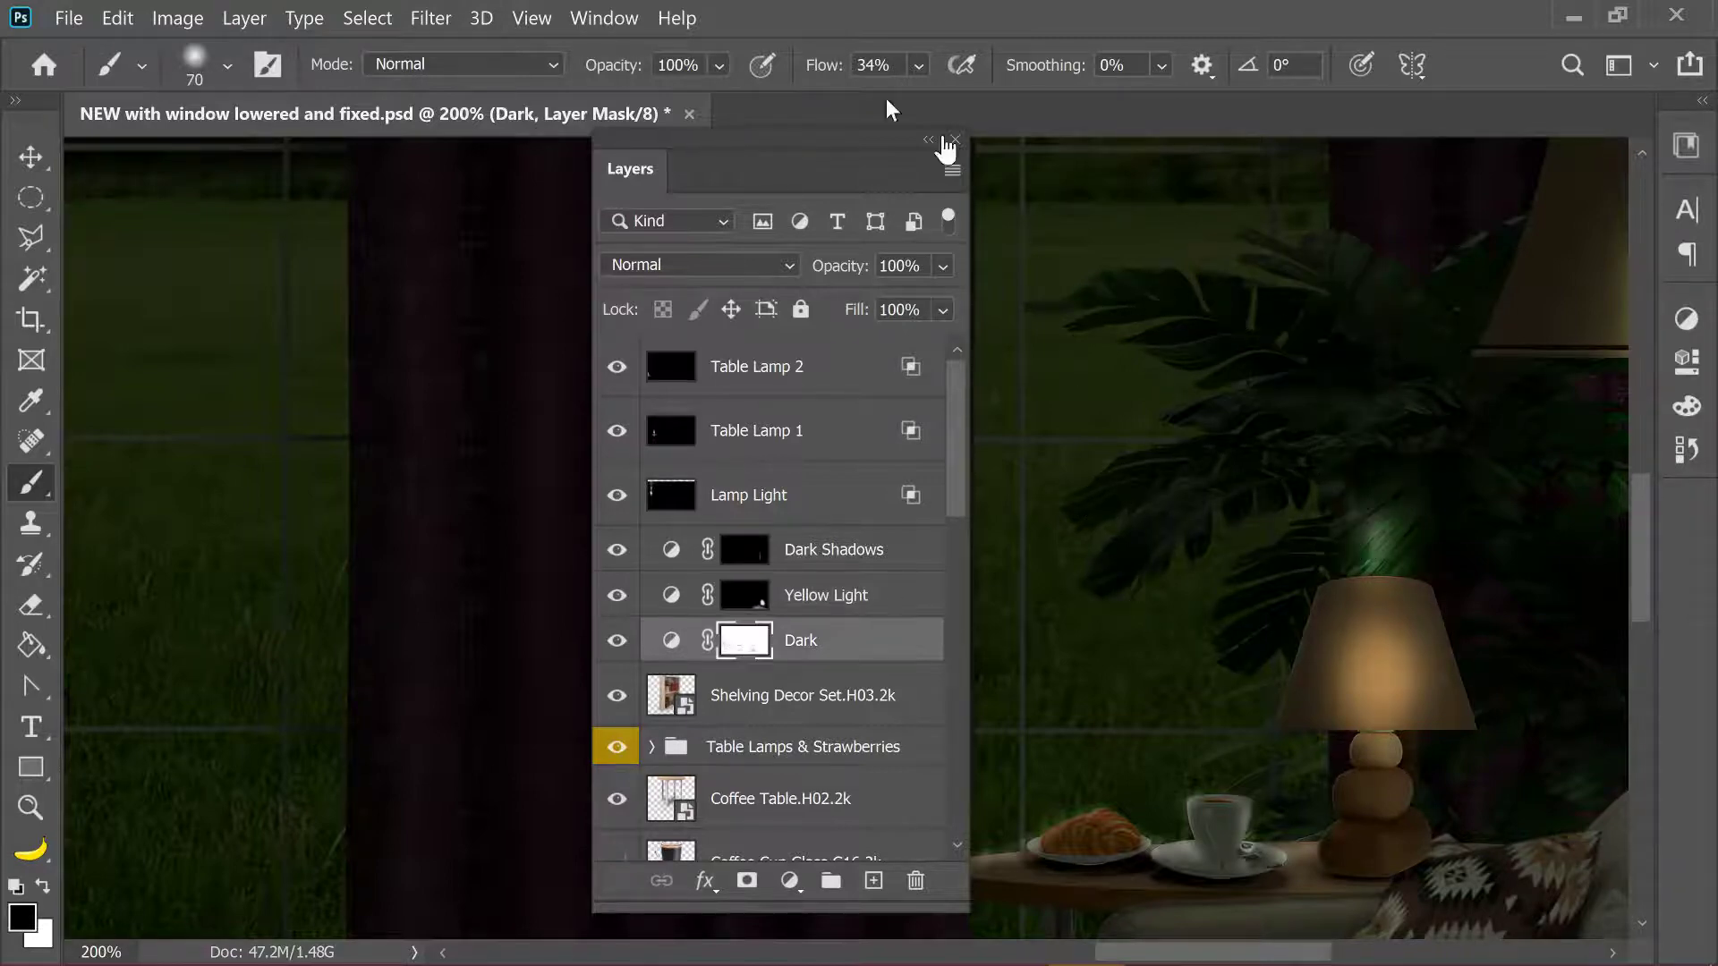
pyautogui.click(920, 71)
pyautogui.click(1396, 451)
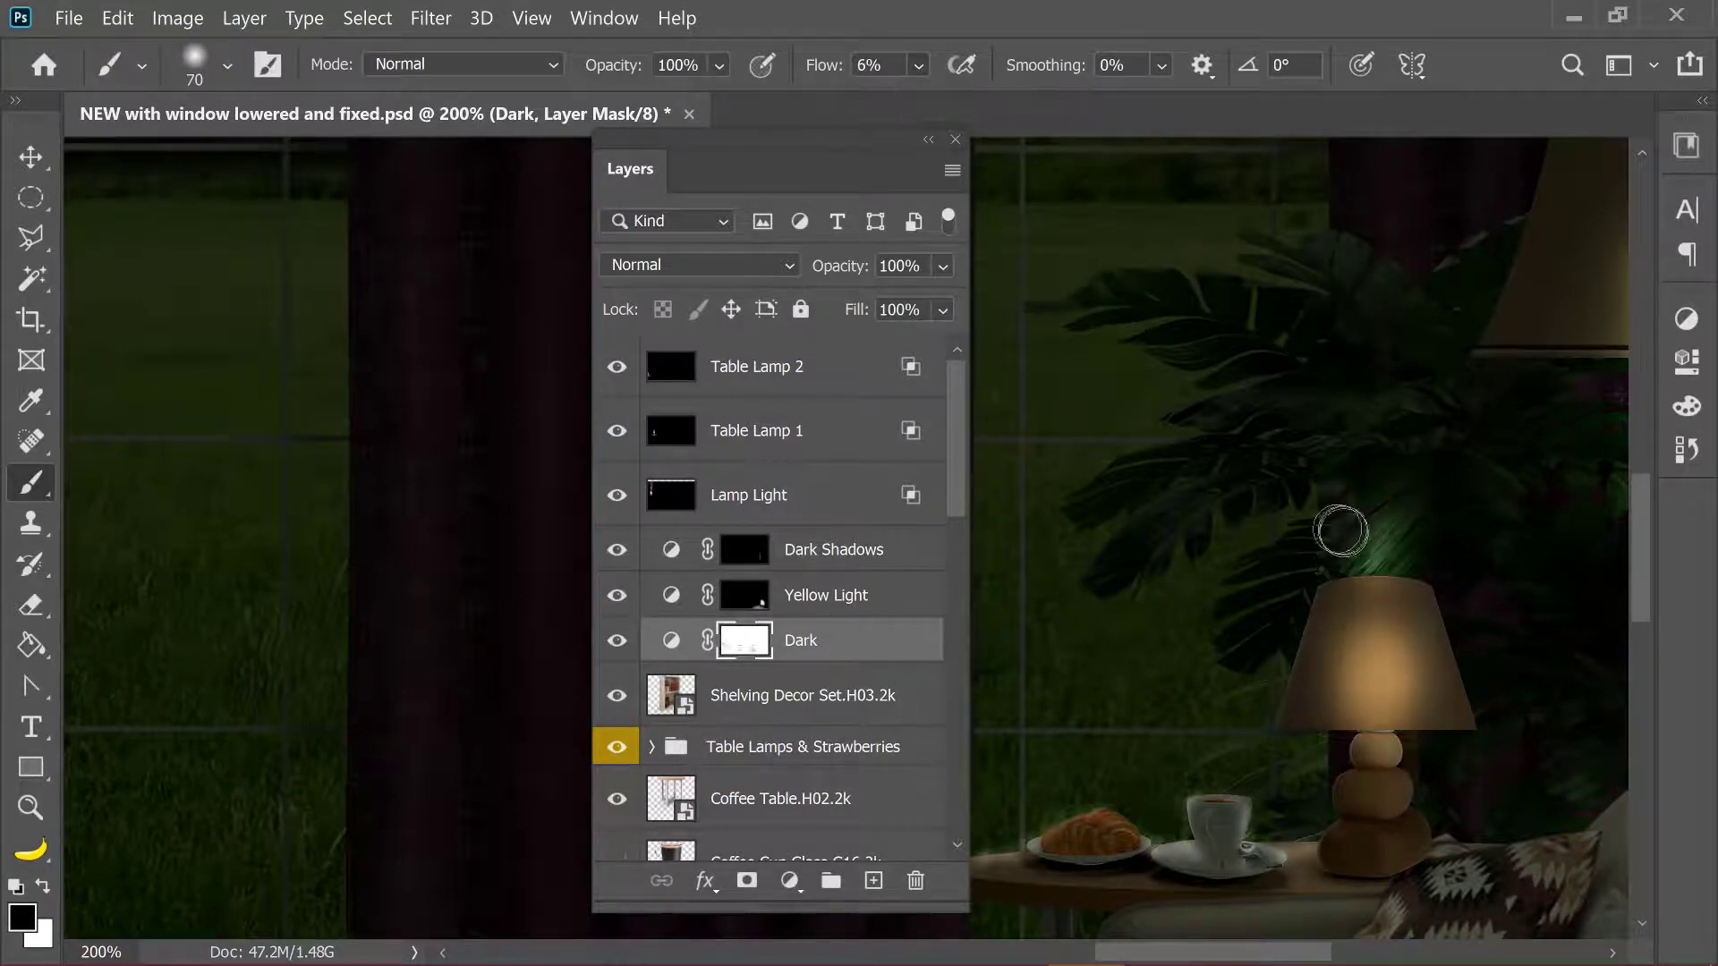
pyautogui.moveTo(1297, 553); pyautogui.dragTo(1265, 565)
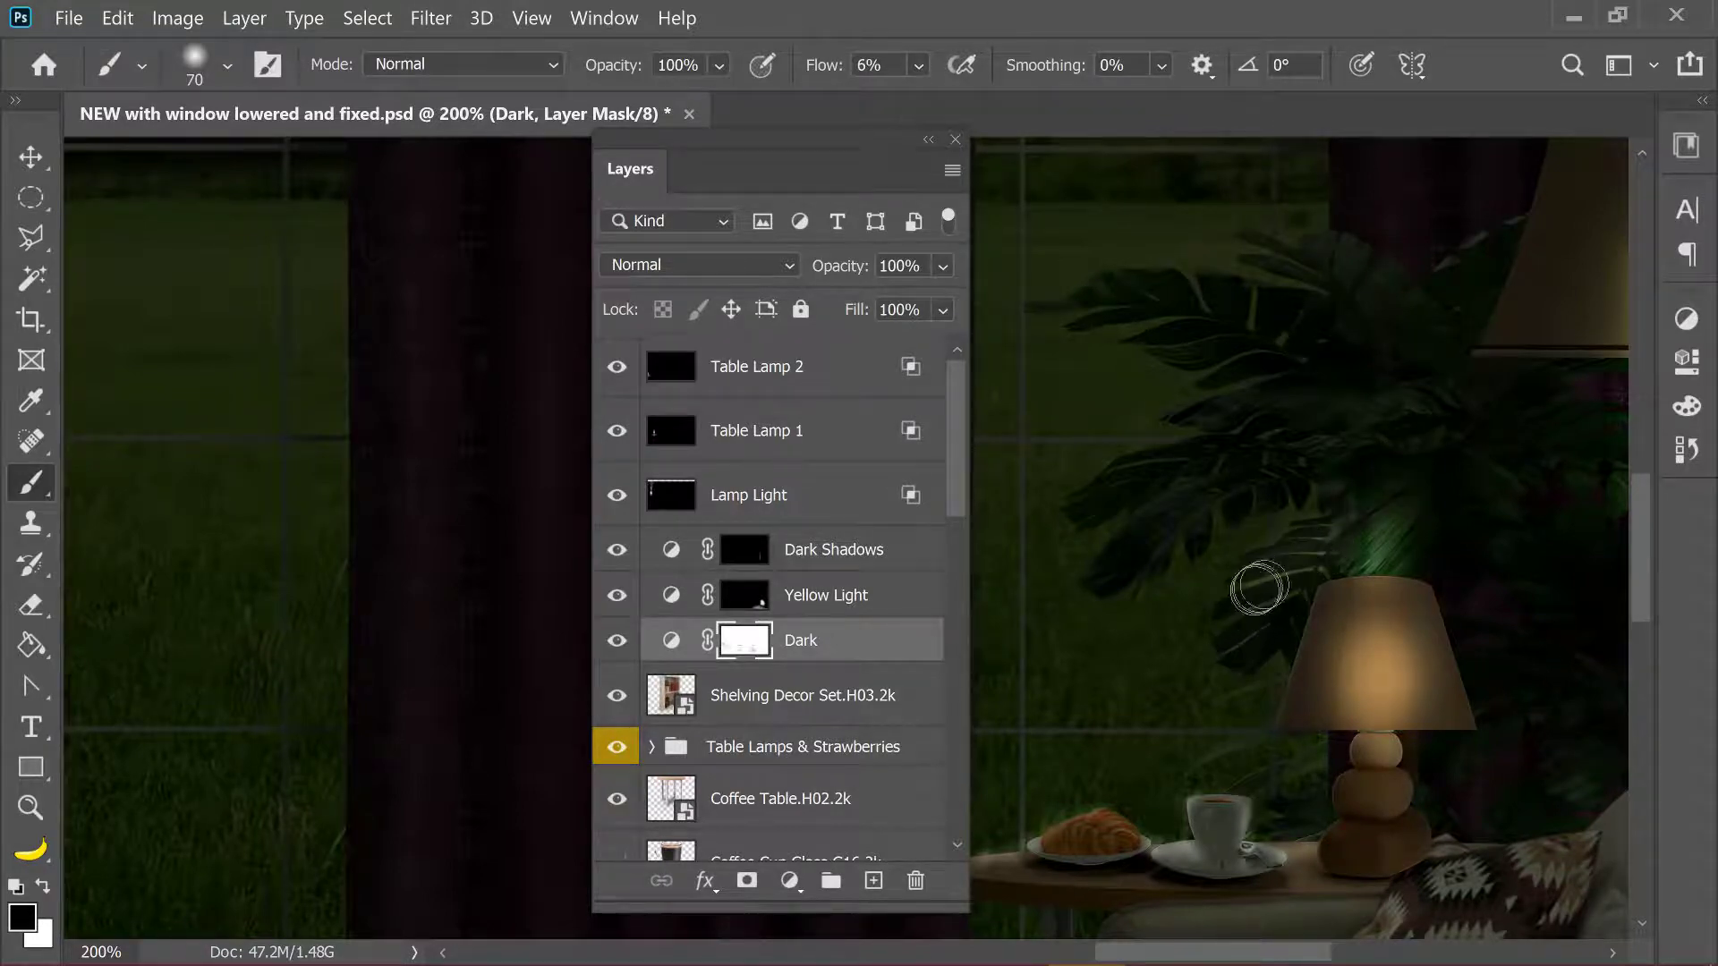
pyautogui.press(']')
pyautogui.press(']')
pyautogui.press(']')
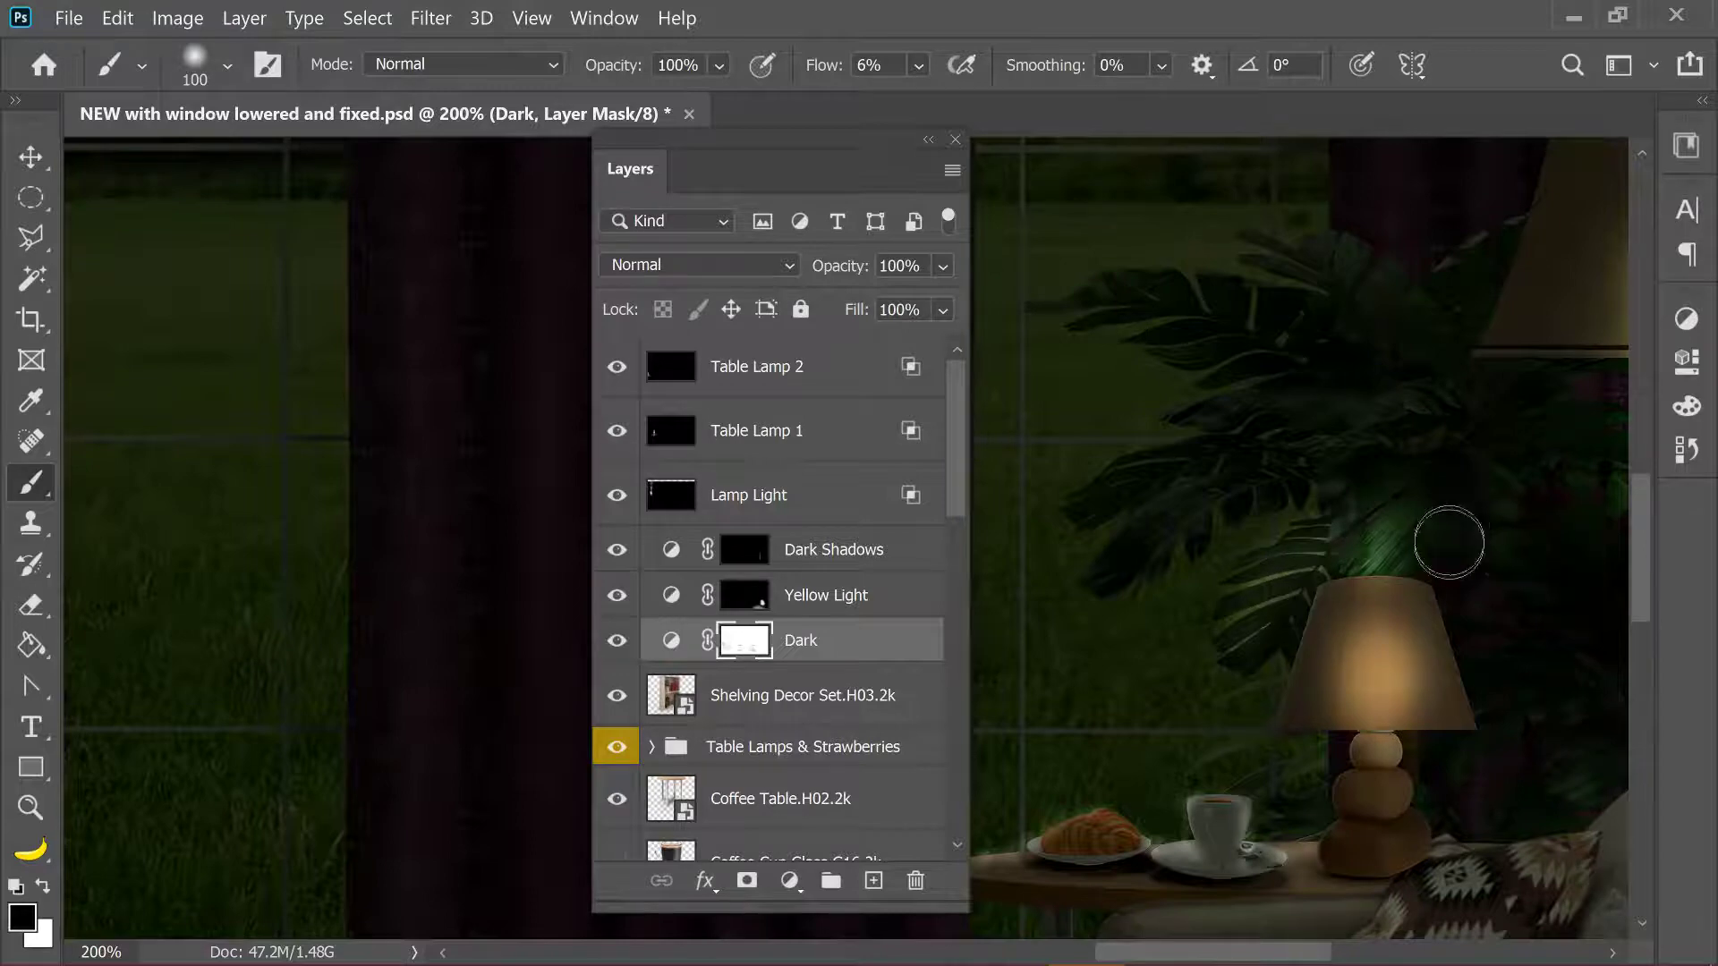
pyautogui.moveTo(1559, 651); pyautogui.dragTo(1546, 685)
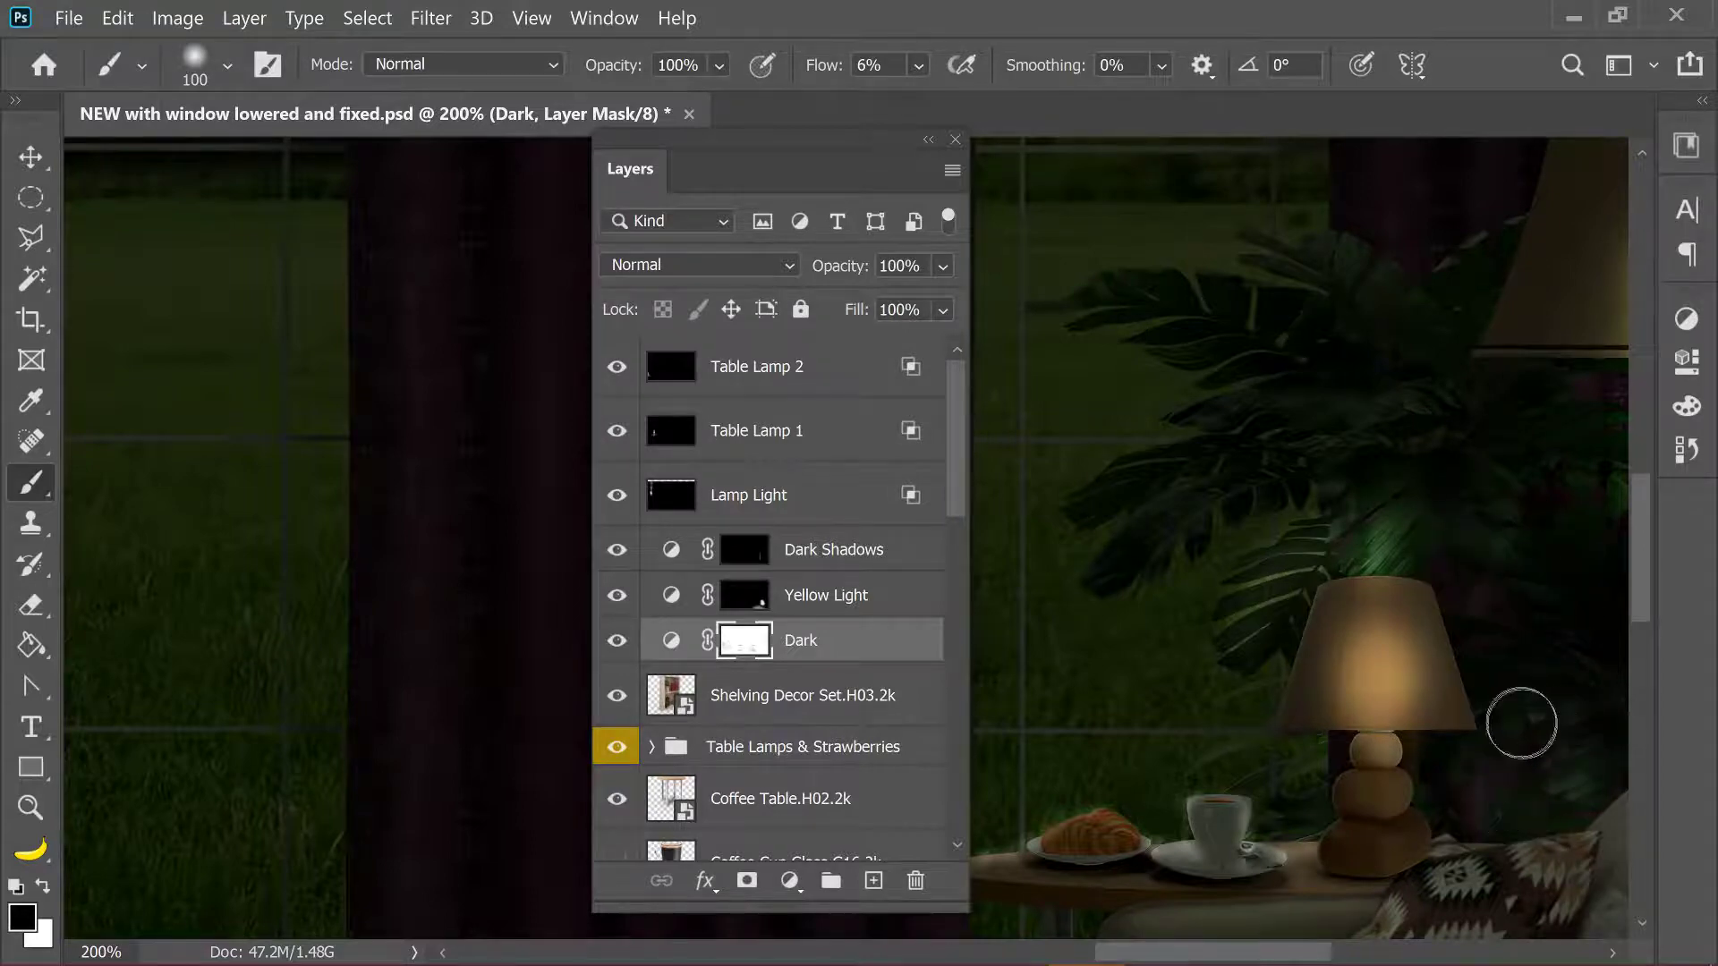
pyautogui.press('[')
pyautogui.press('[')
pyautogui.press('[')
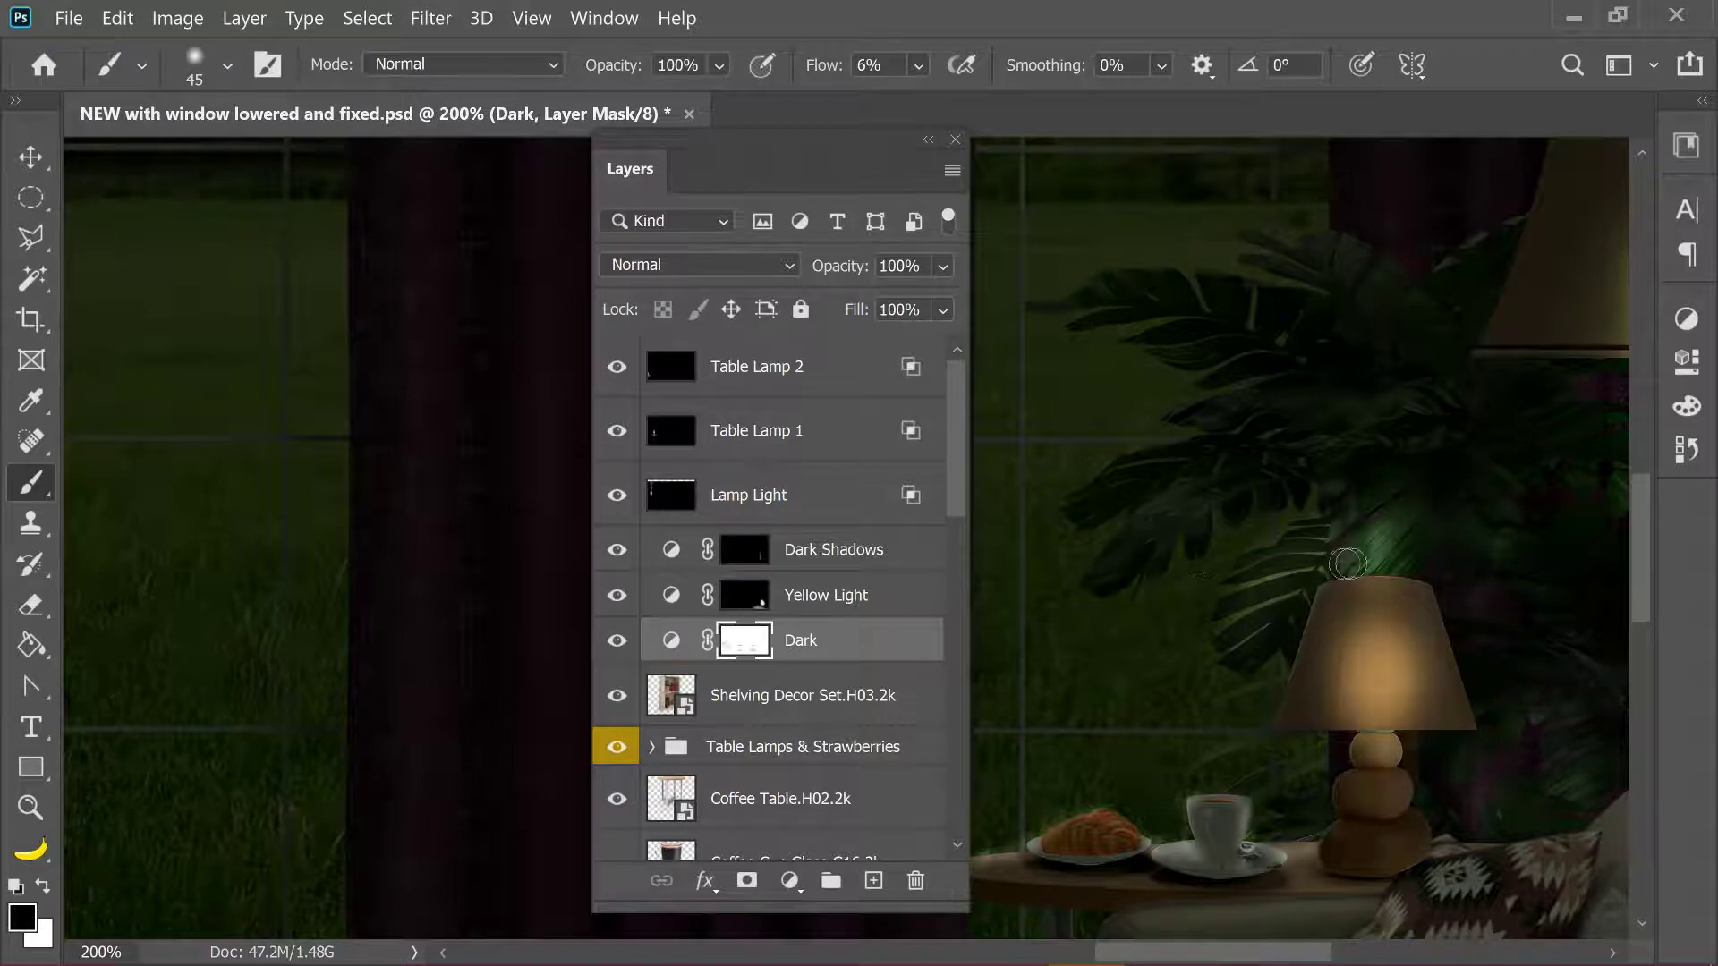
pyautogui.moveTo(1424, 418); pyautogui.dragTo(1373, 481)
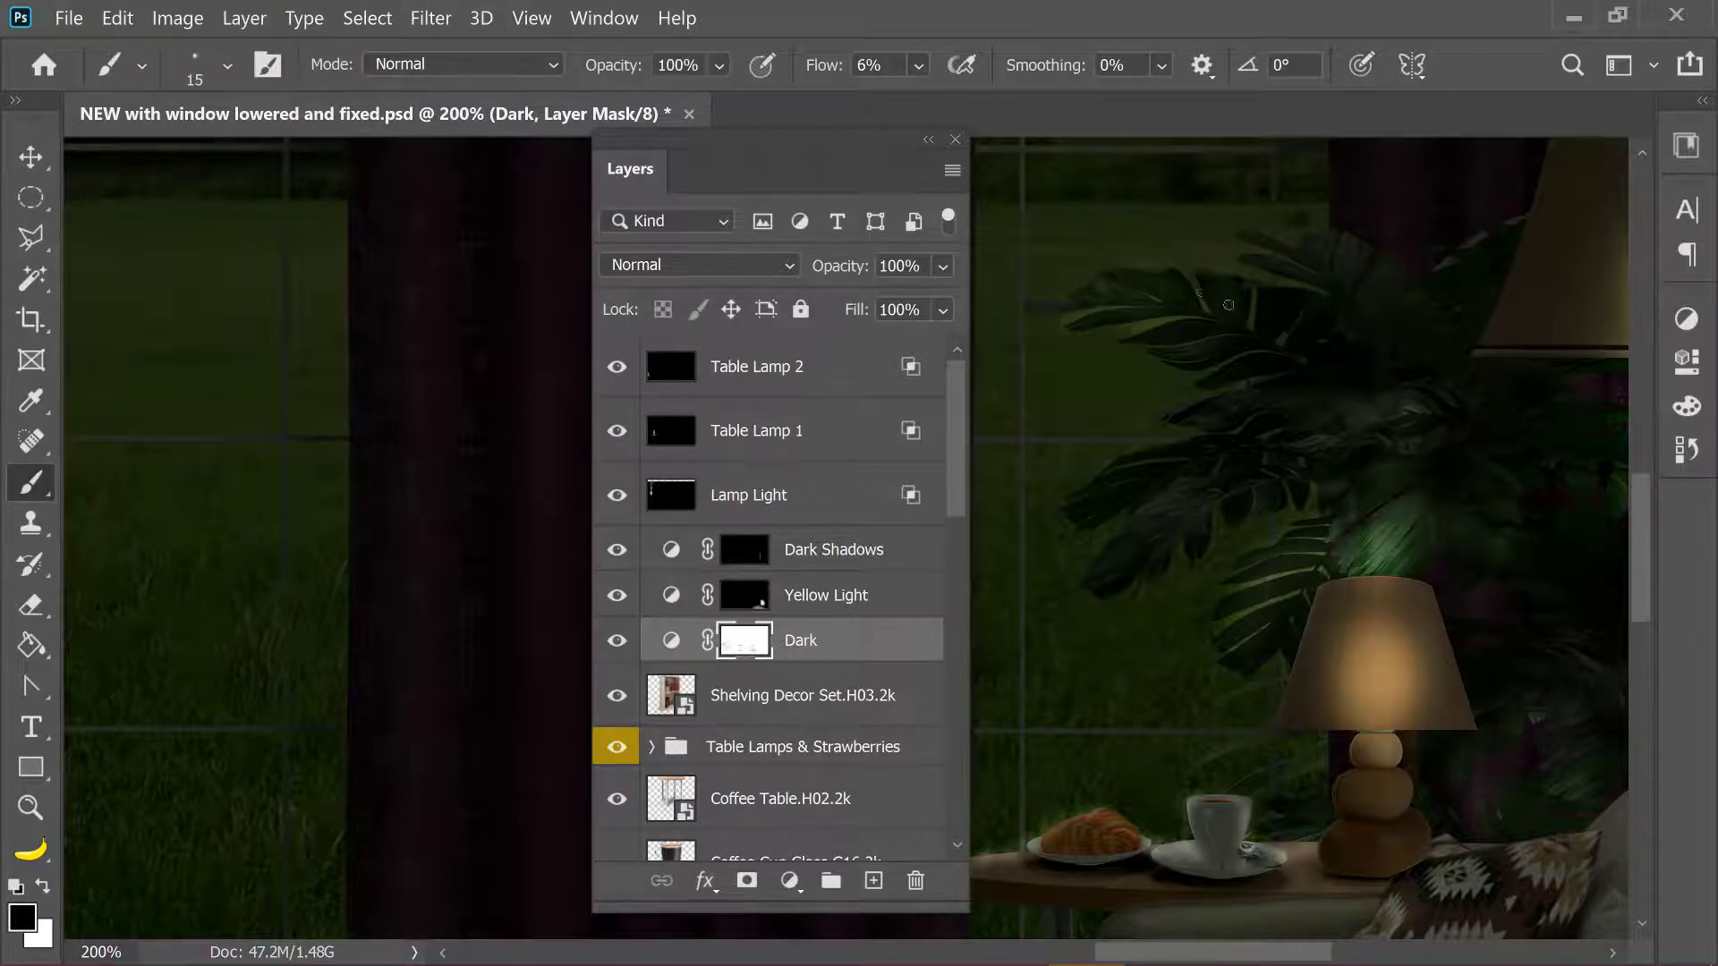
pyautogui.hotkey('ctrl', 'z')
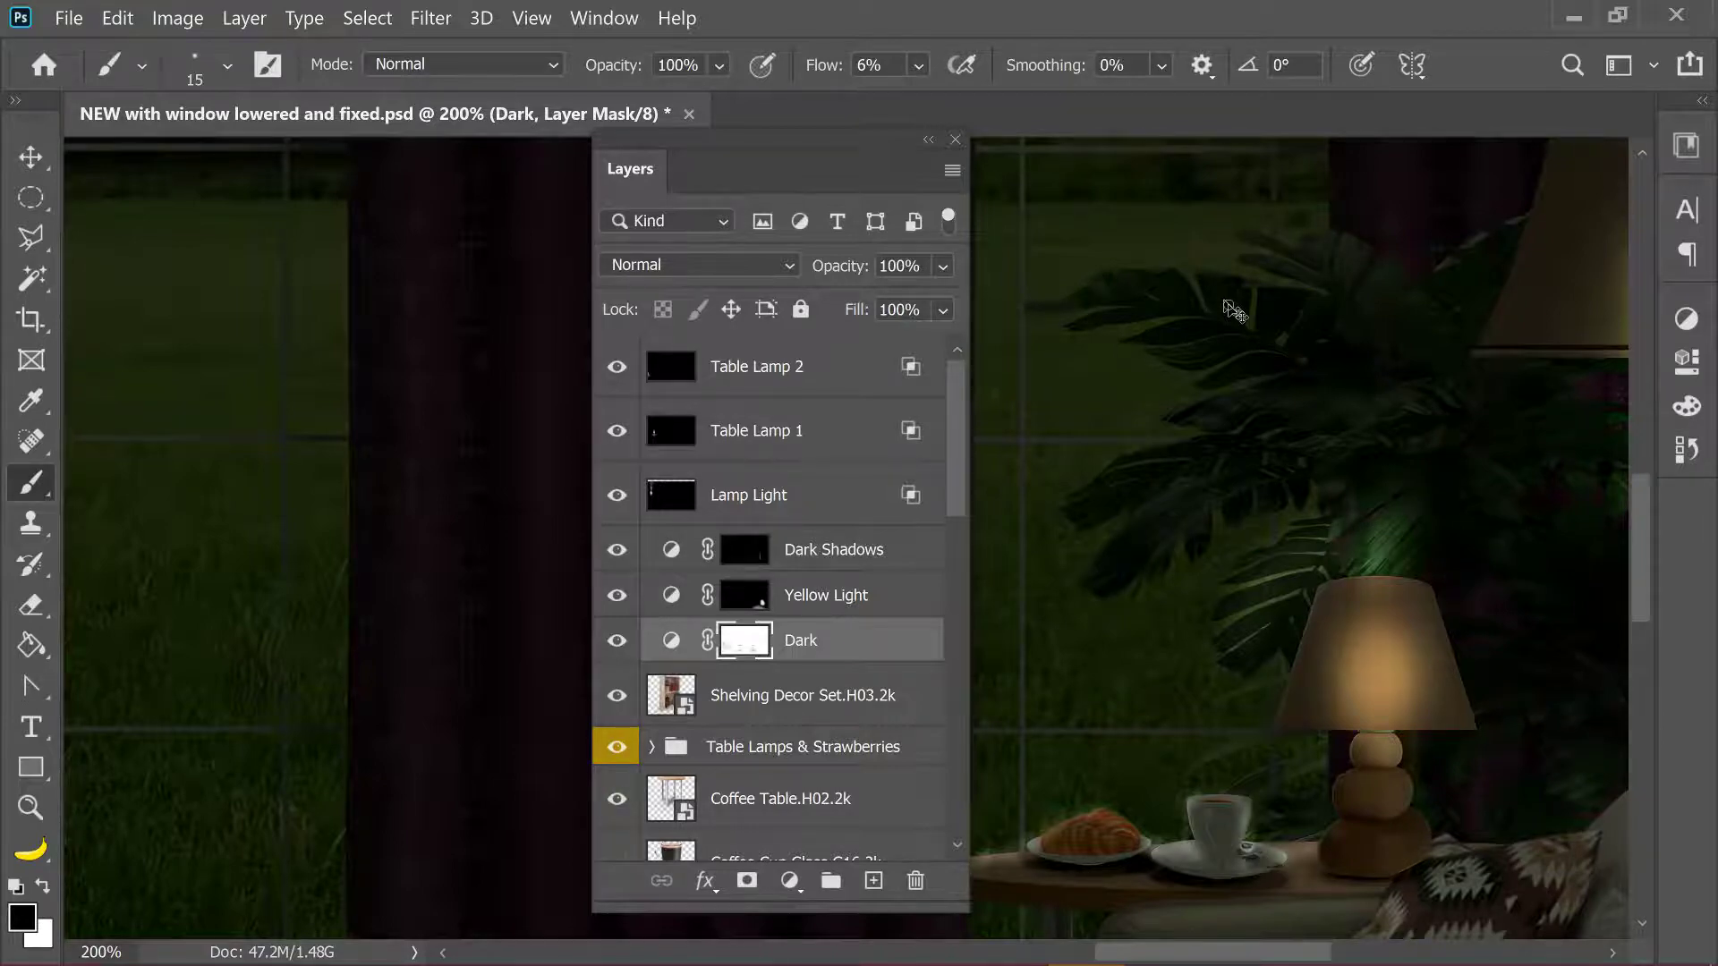
# Toggle the Table Lamps & Strawberries group off and on to compare the lighting.
pyautogui.moveTo(957, 494); pyautogui.dragTo(958, 579)
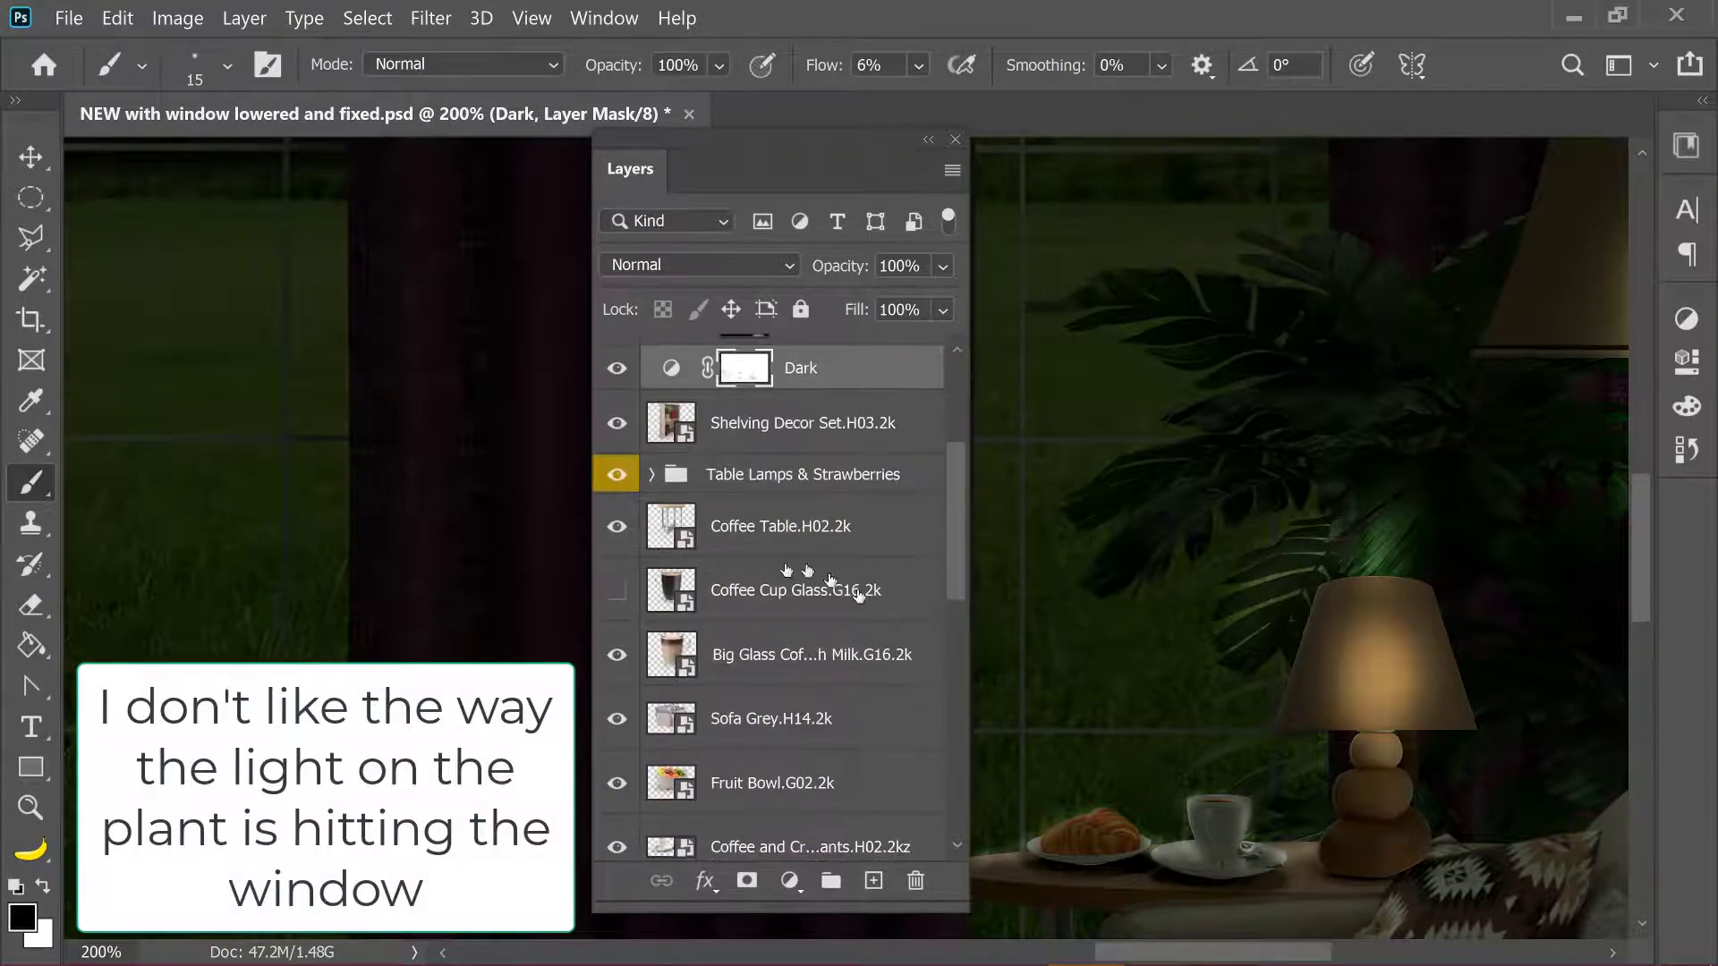
pyautogui.click(616, 474)
pyautogui.click(616, 475)
pyautogui.scroll(-2, 627, 573)
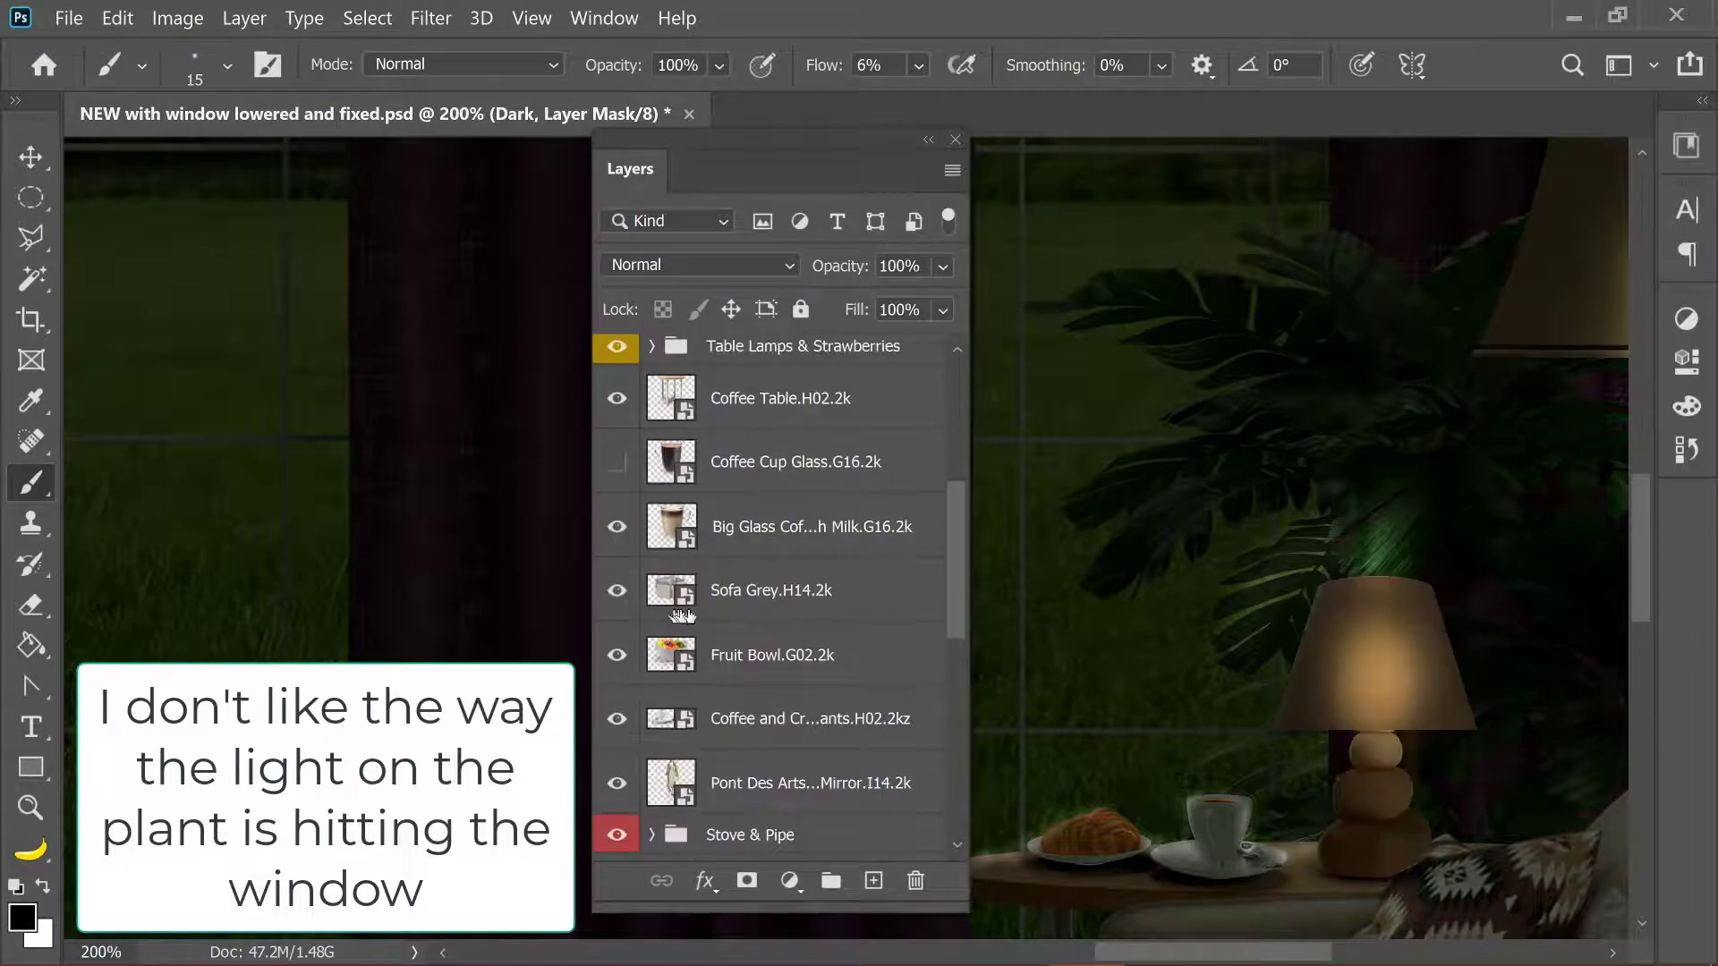
pyautogui.scroll(-2, 734, 591)
# With Potted Plant hidden, paint white at brush size 90 on the Dark mask over the window.
pyautogui.moveTo(954, 613); pyautogui.dragTo(937, 763)
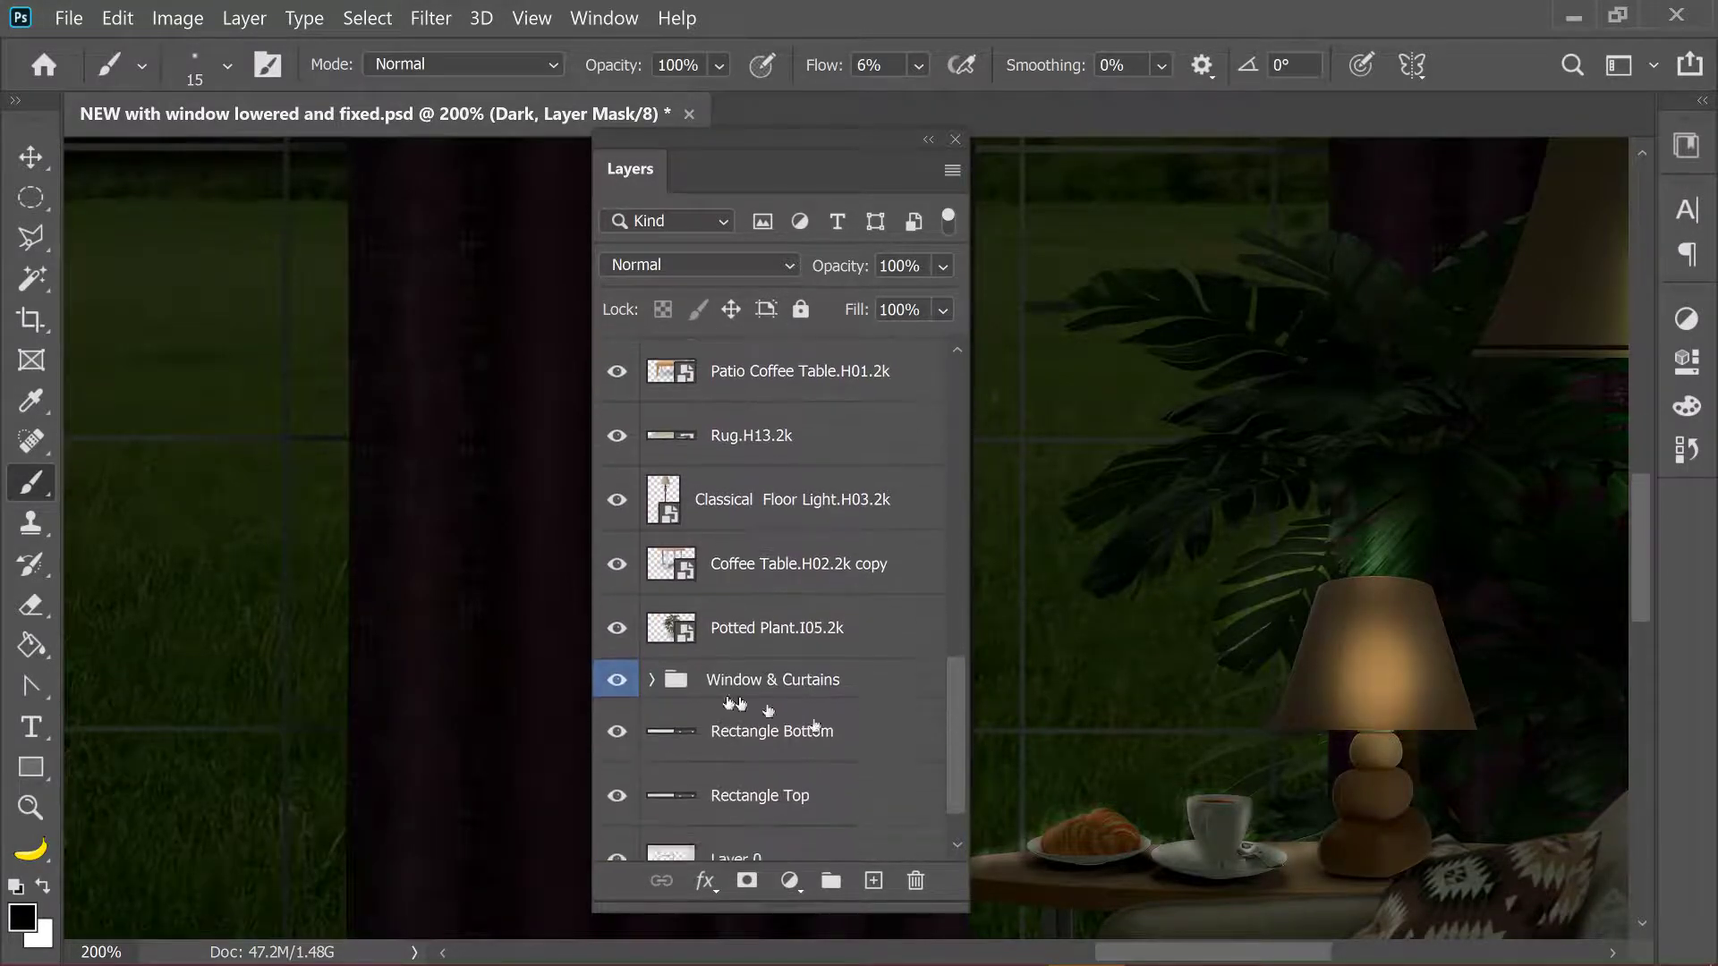
pyautogui.click(617, 629)
pyautogui.click(616, 630)
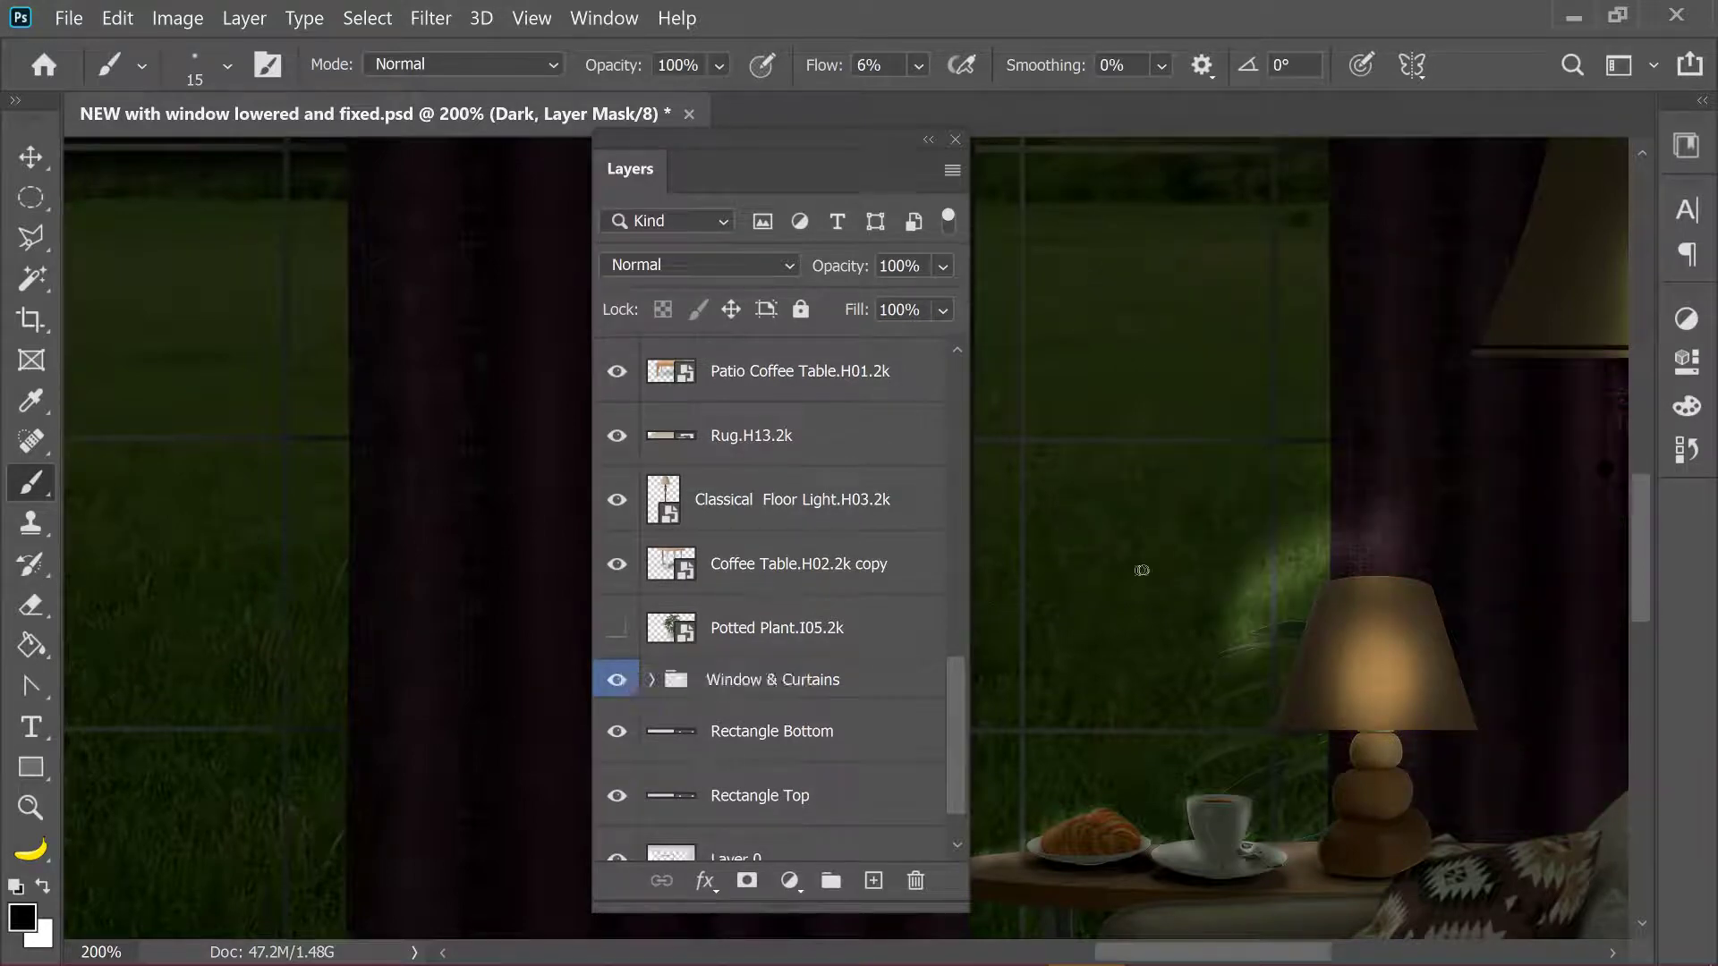
pyautogui.press(']')
pyautogui.press(']')
pyautogui.press(']')
pyautogui.press('x')
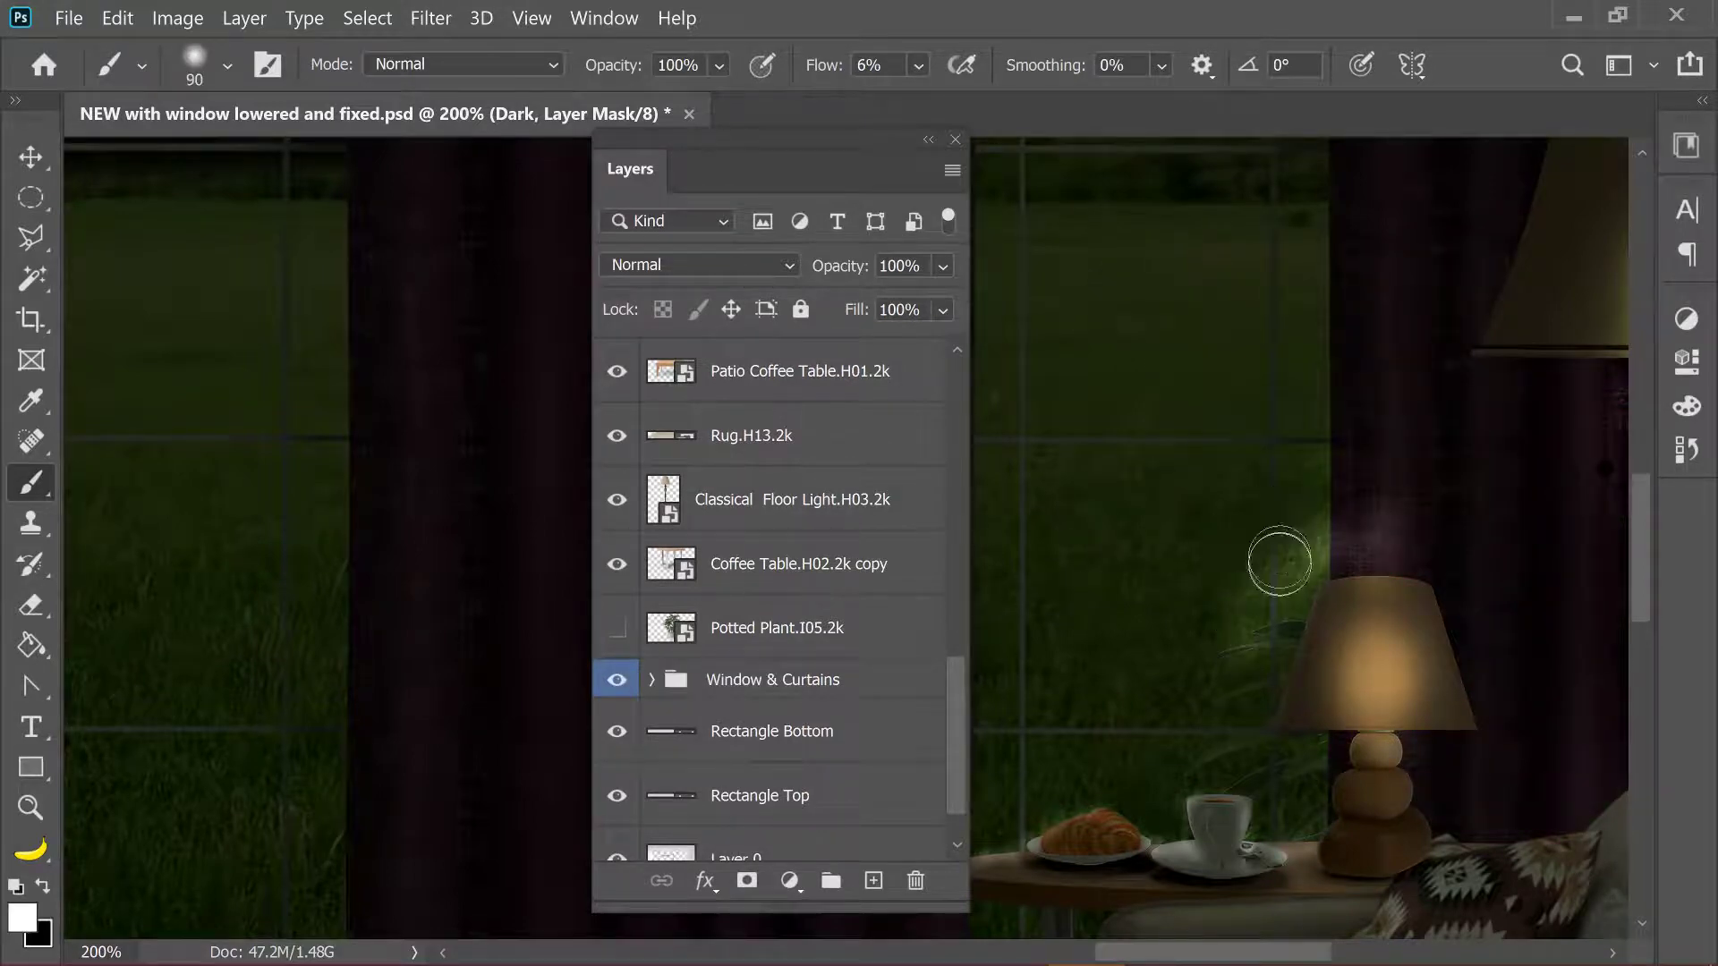
pyautogui.moveTo(1228, 645)
pyautogui.mouseDown()
pyautogui.moveTo(1303, 560)
pyautogui.moveTo(1231, 632)
pyautogui.moveTo(1247, 675)
pyautogui.moveTo(1227, 683)
pyautogui.moveTo(1295, 801)
pyautogui.mouseUp()
# Show the Potted Plant layer again and make it the active layer.
pyautogui.click(617, 628)
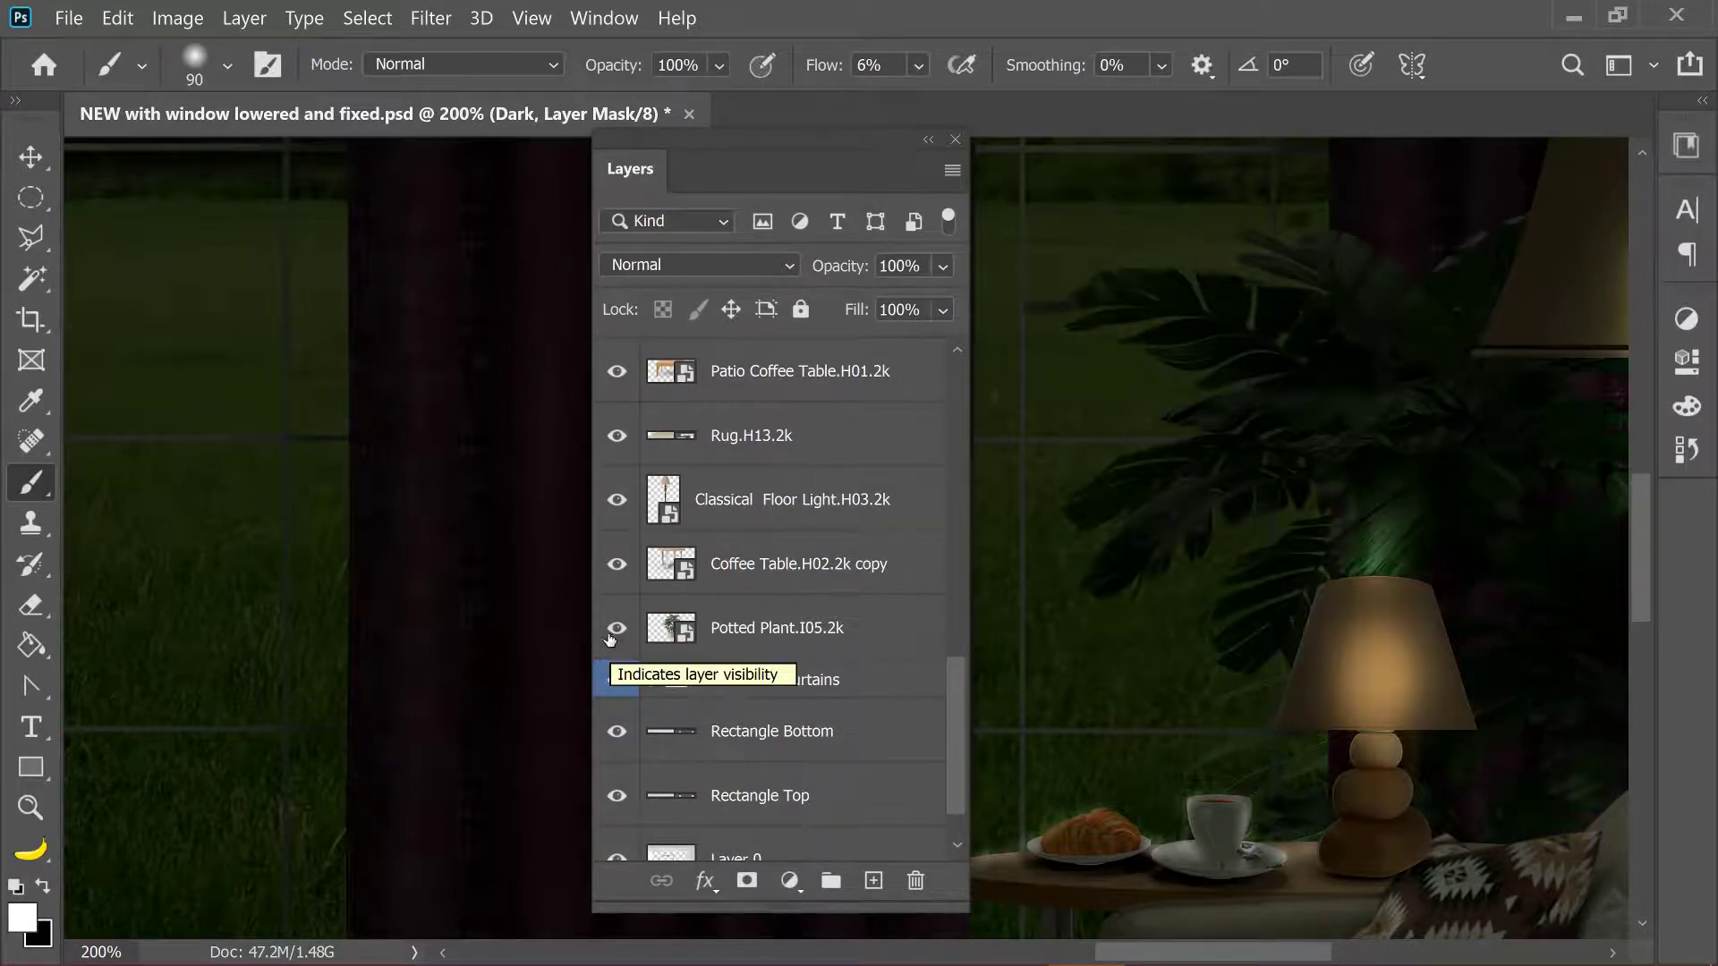
pyautogui.click(784, 640)
pyautogui.scroll(-1, 859, 800)
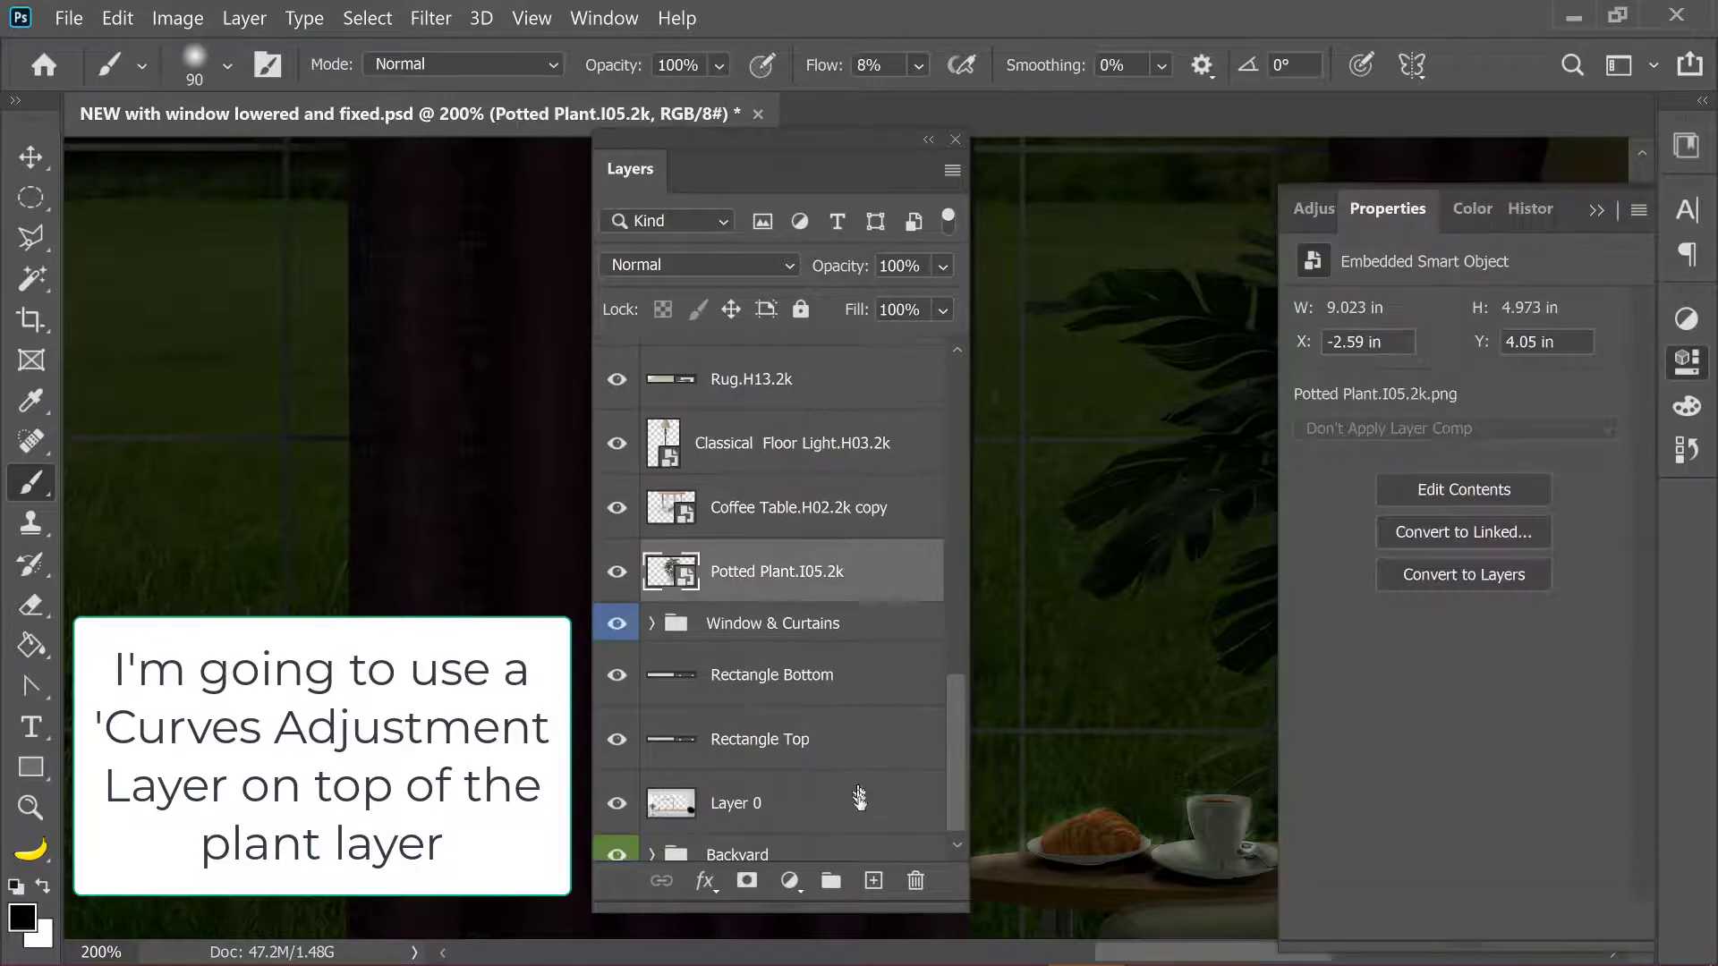
# Add a Curves adjustment above the plant, clipped to the Potted Plant layer.
pyautogui.click(790, 882)
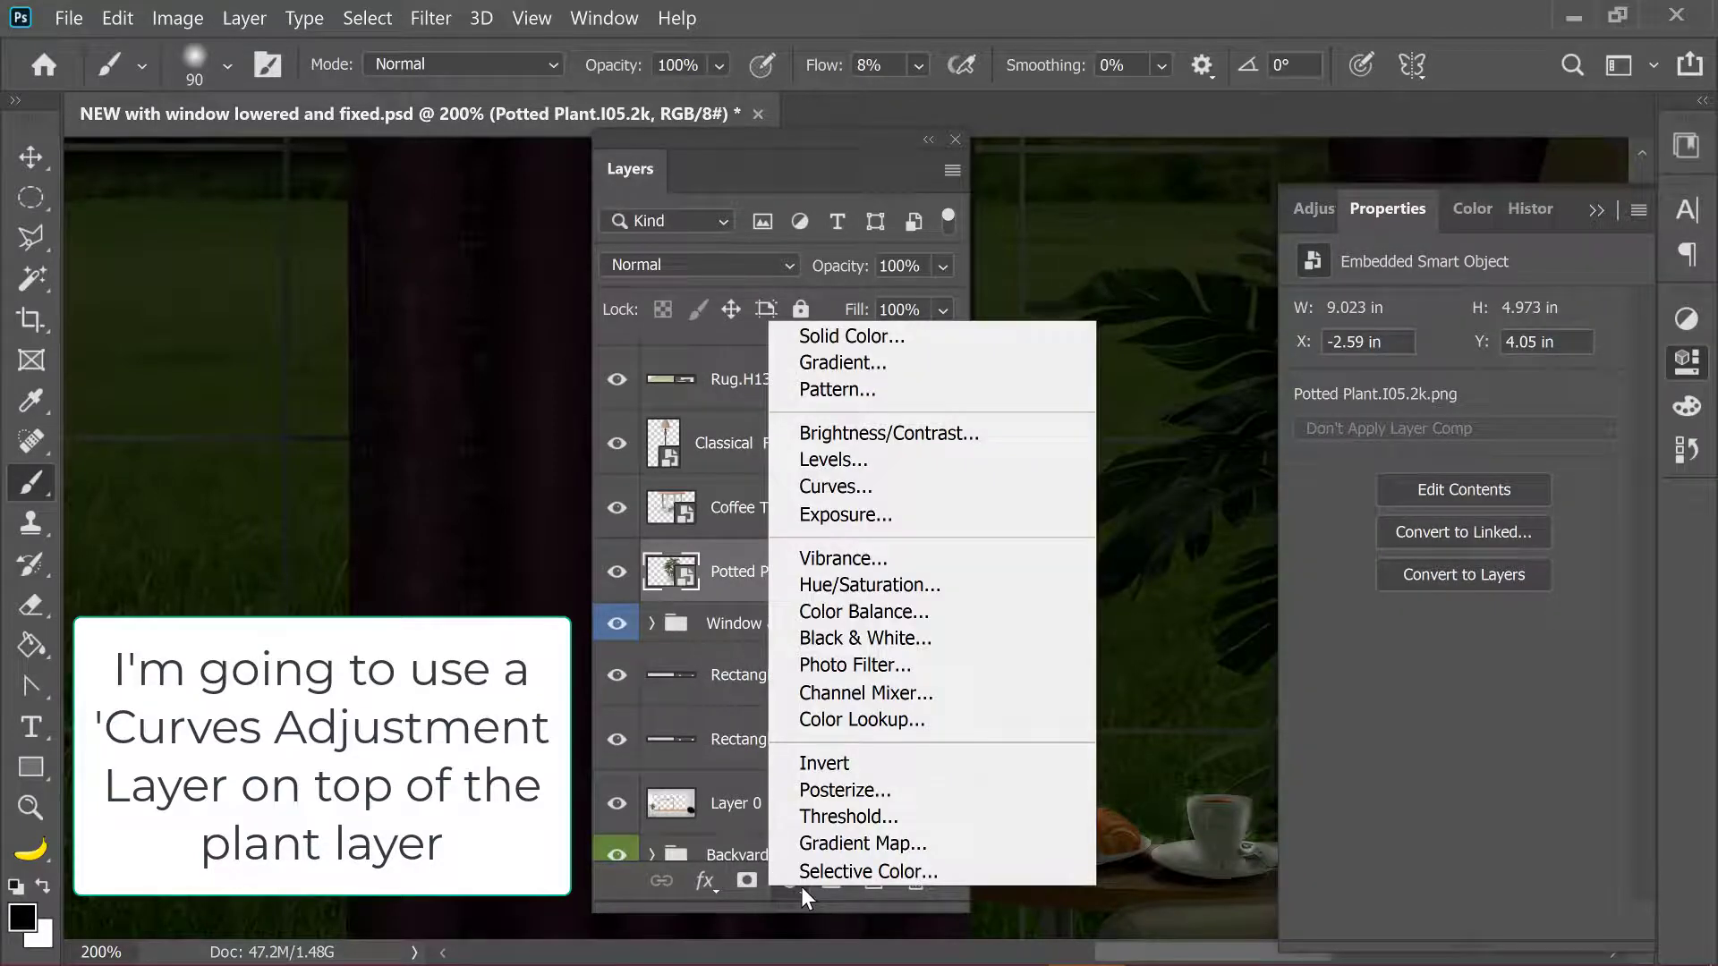
pyautogui.click(899, 487)
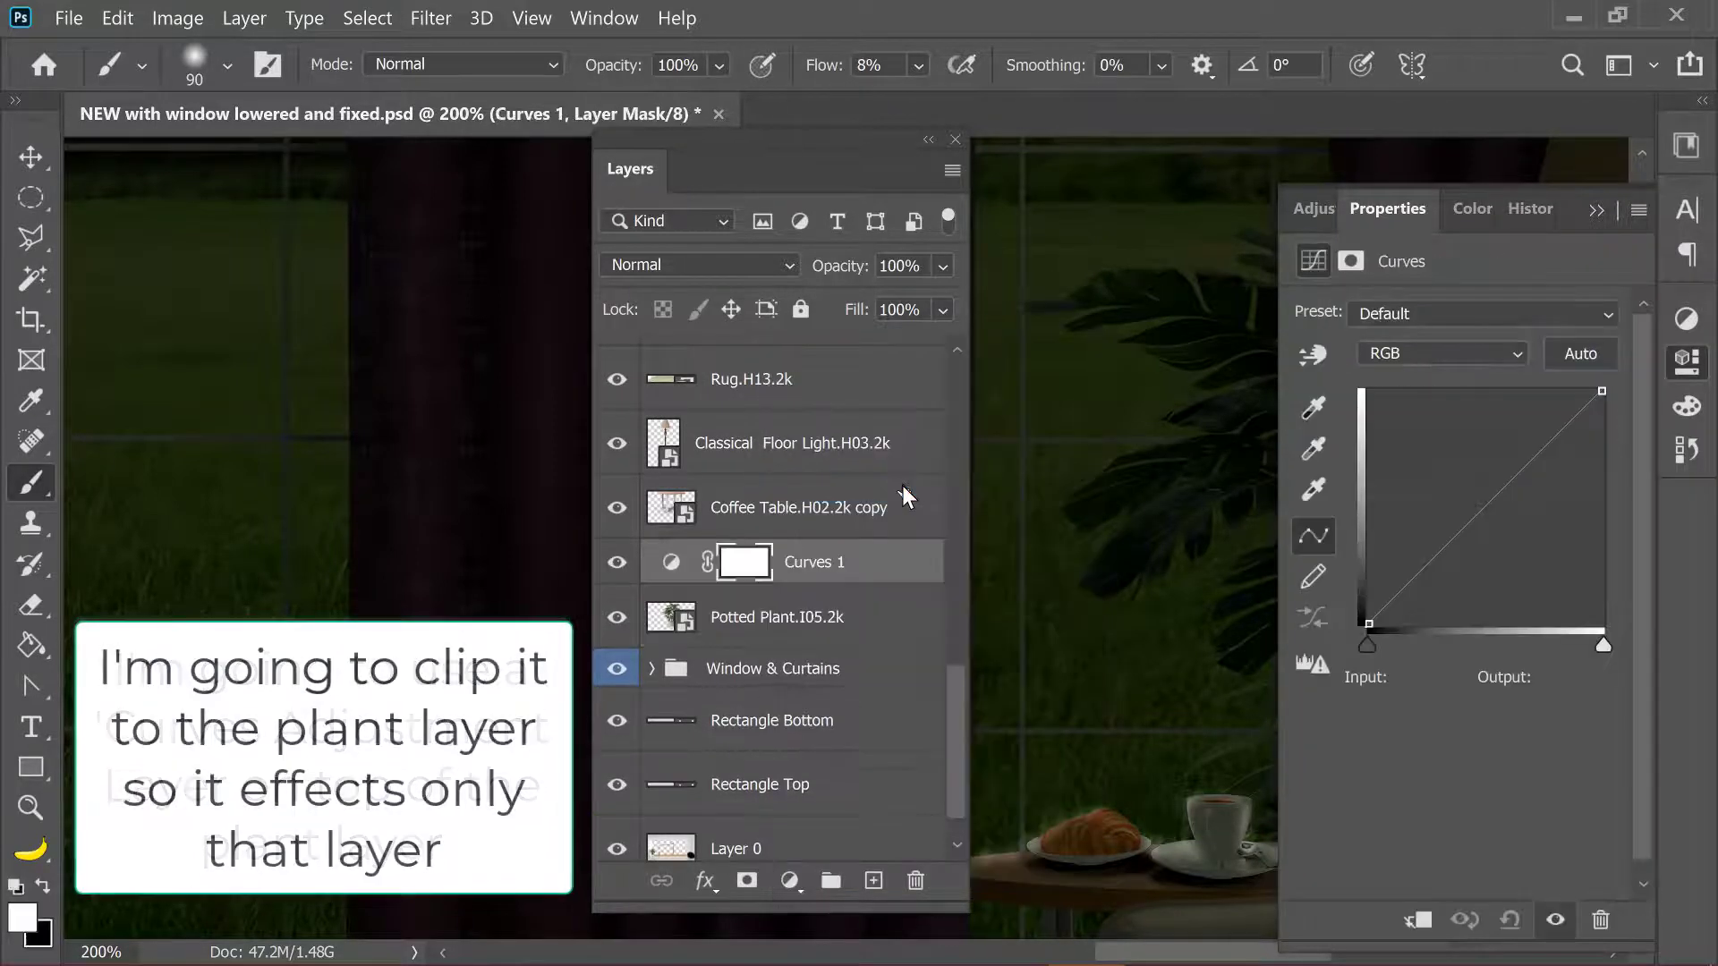
pyautogui.keyDown('alt'); pyautogui.click(837, 590); pyautogui.keyUp('alt')
pyautogui.hotkey('ctrl', '0')
pyautogui.click(805, 617)
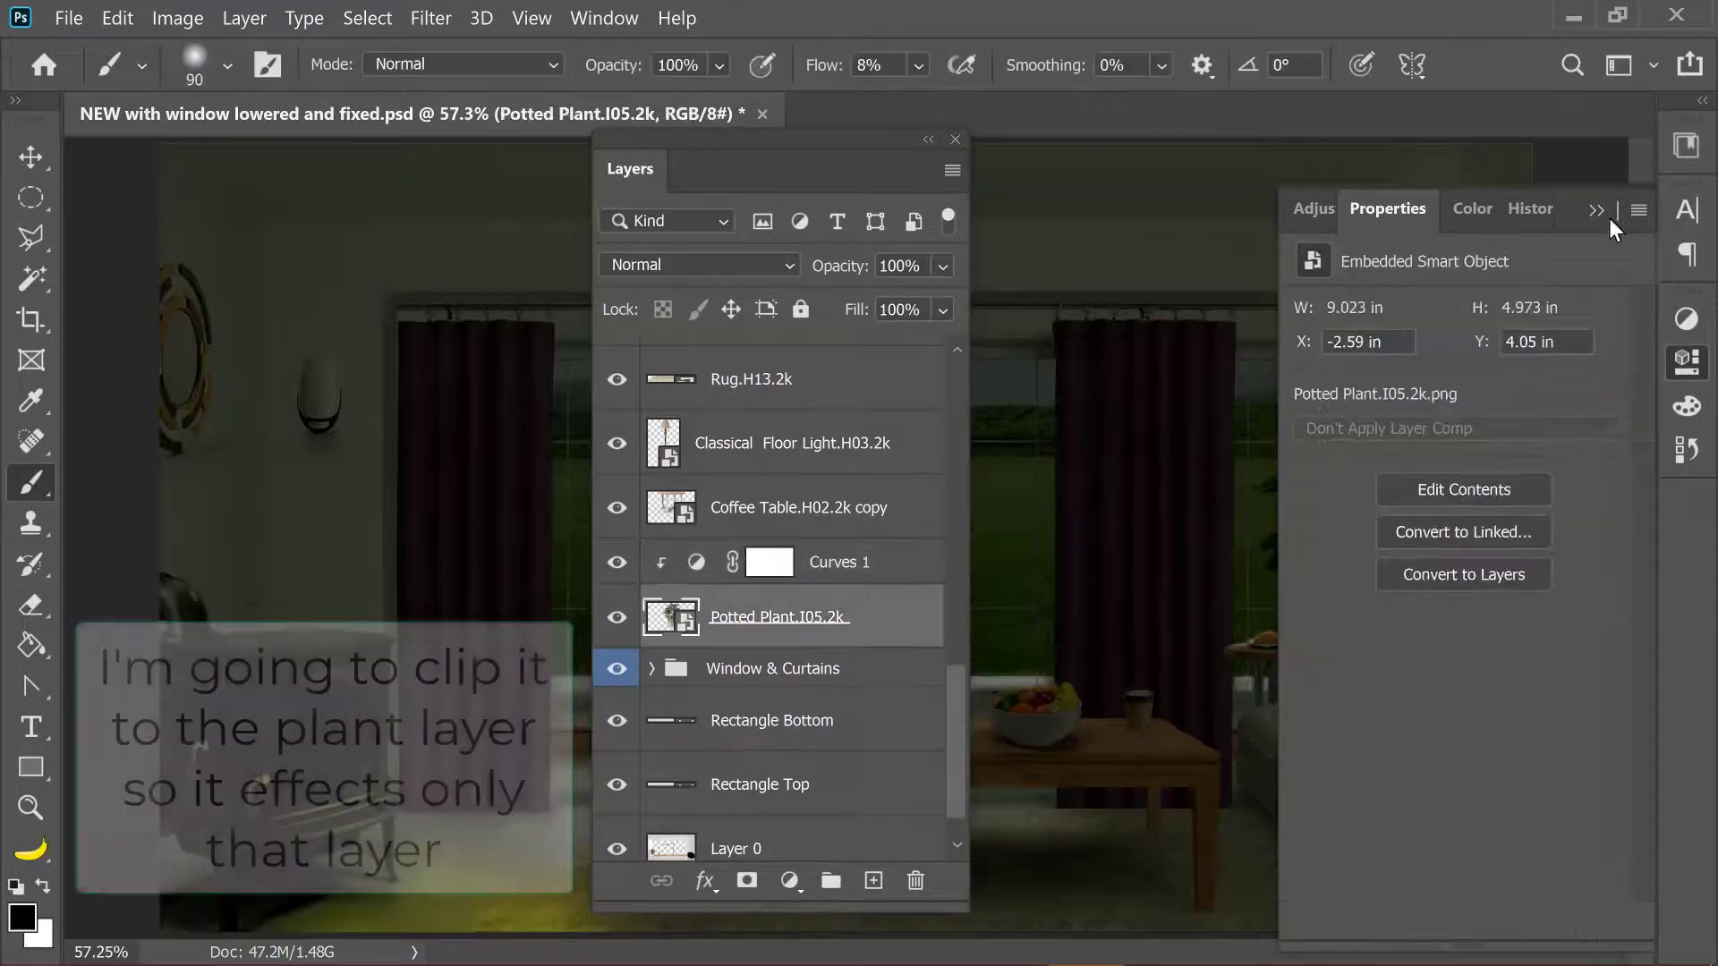
pyautogui.click(1602, 217)
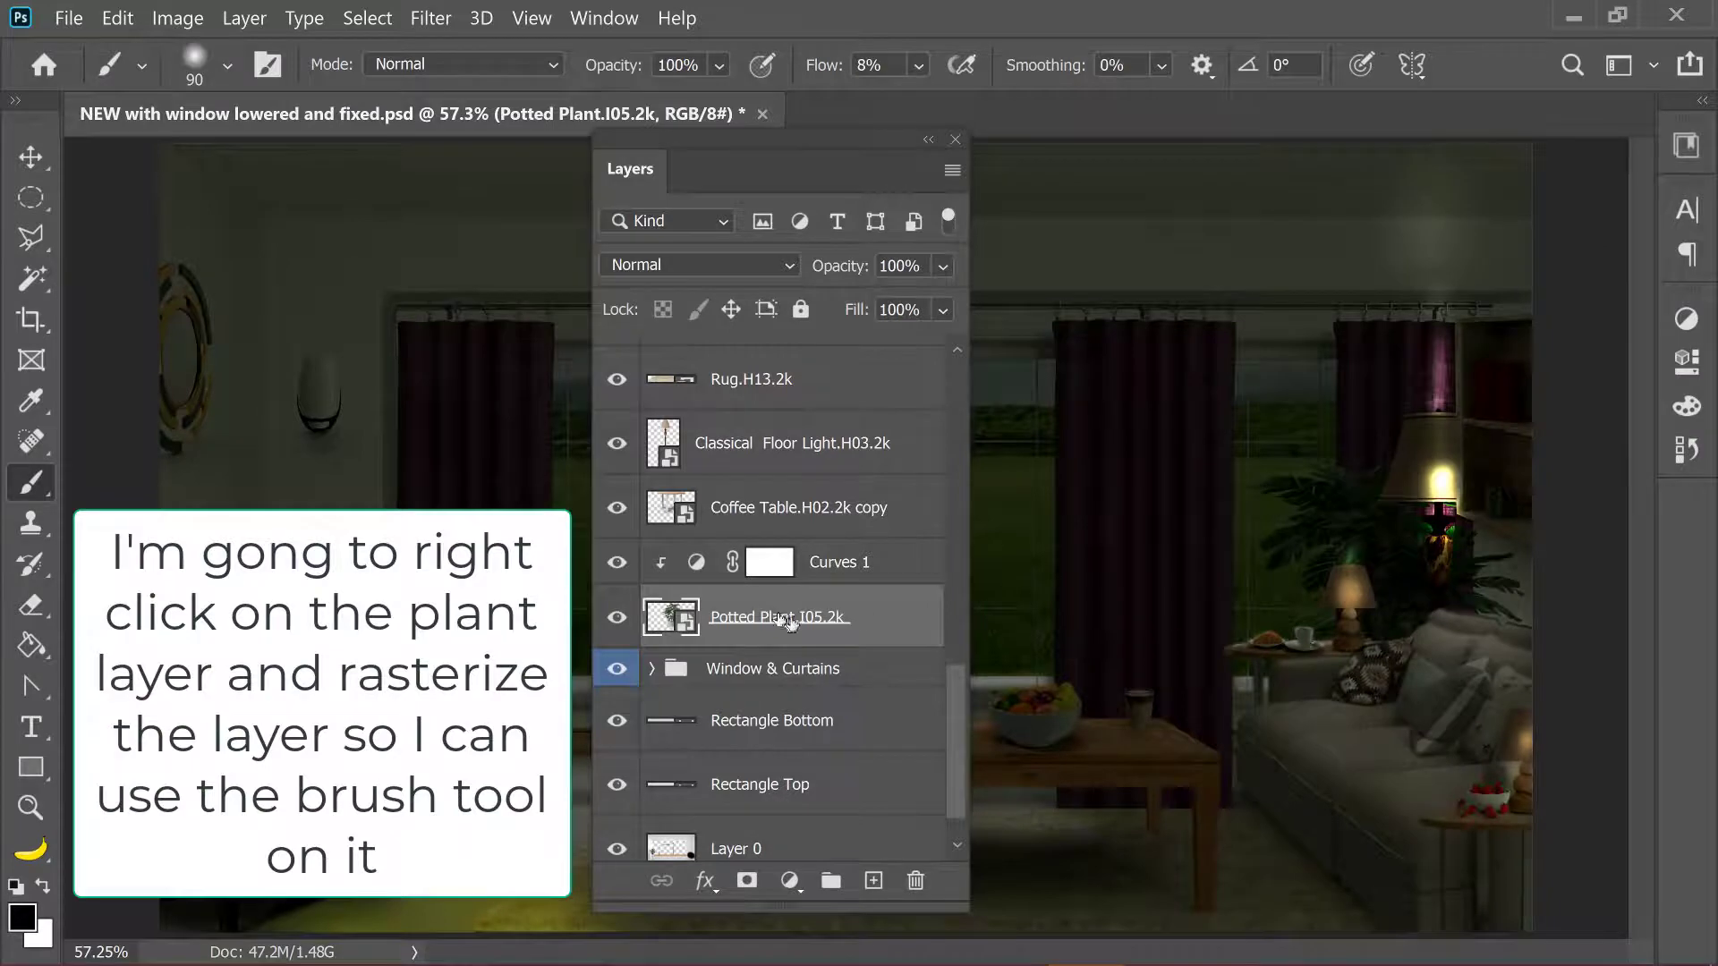
# Rasterize the Potted Plant layer, then target the Curves 1 mask and bring up its settings.
pyautogui.rightClick(837, 620)
pyautogui.click(906, 598)
pyautogui.click(770, 562)
pyautogui.press('x')
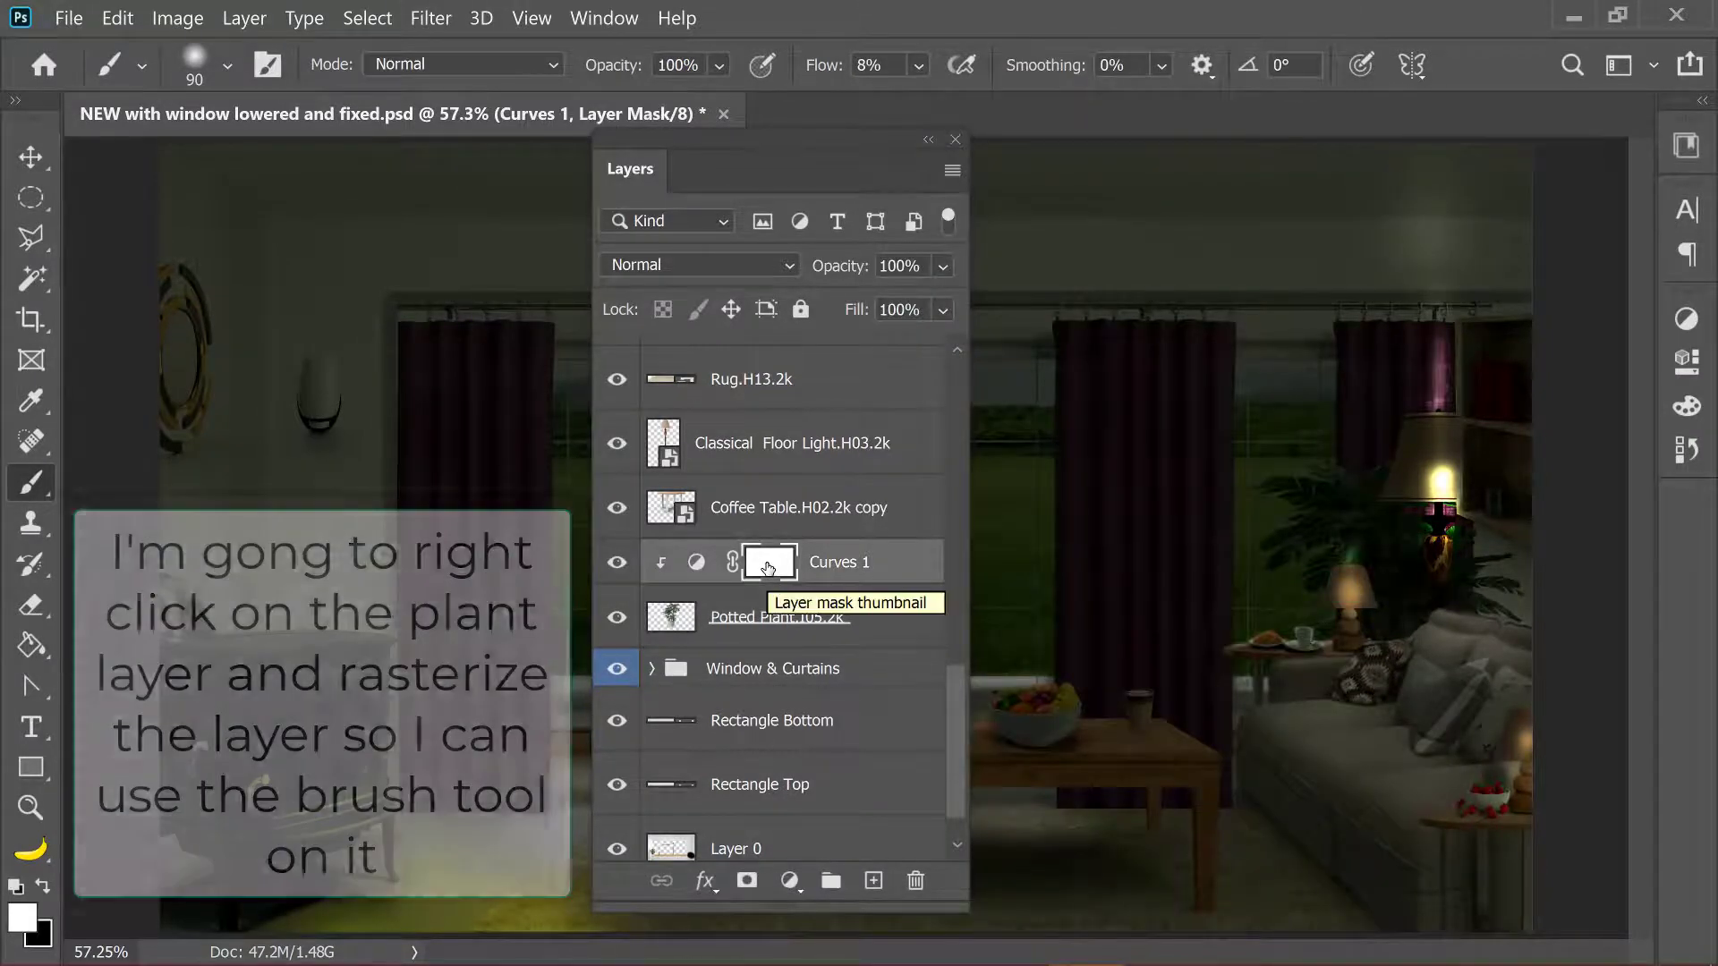
pyautogui.doubleClick(697, 573)
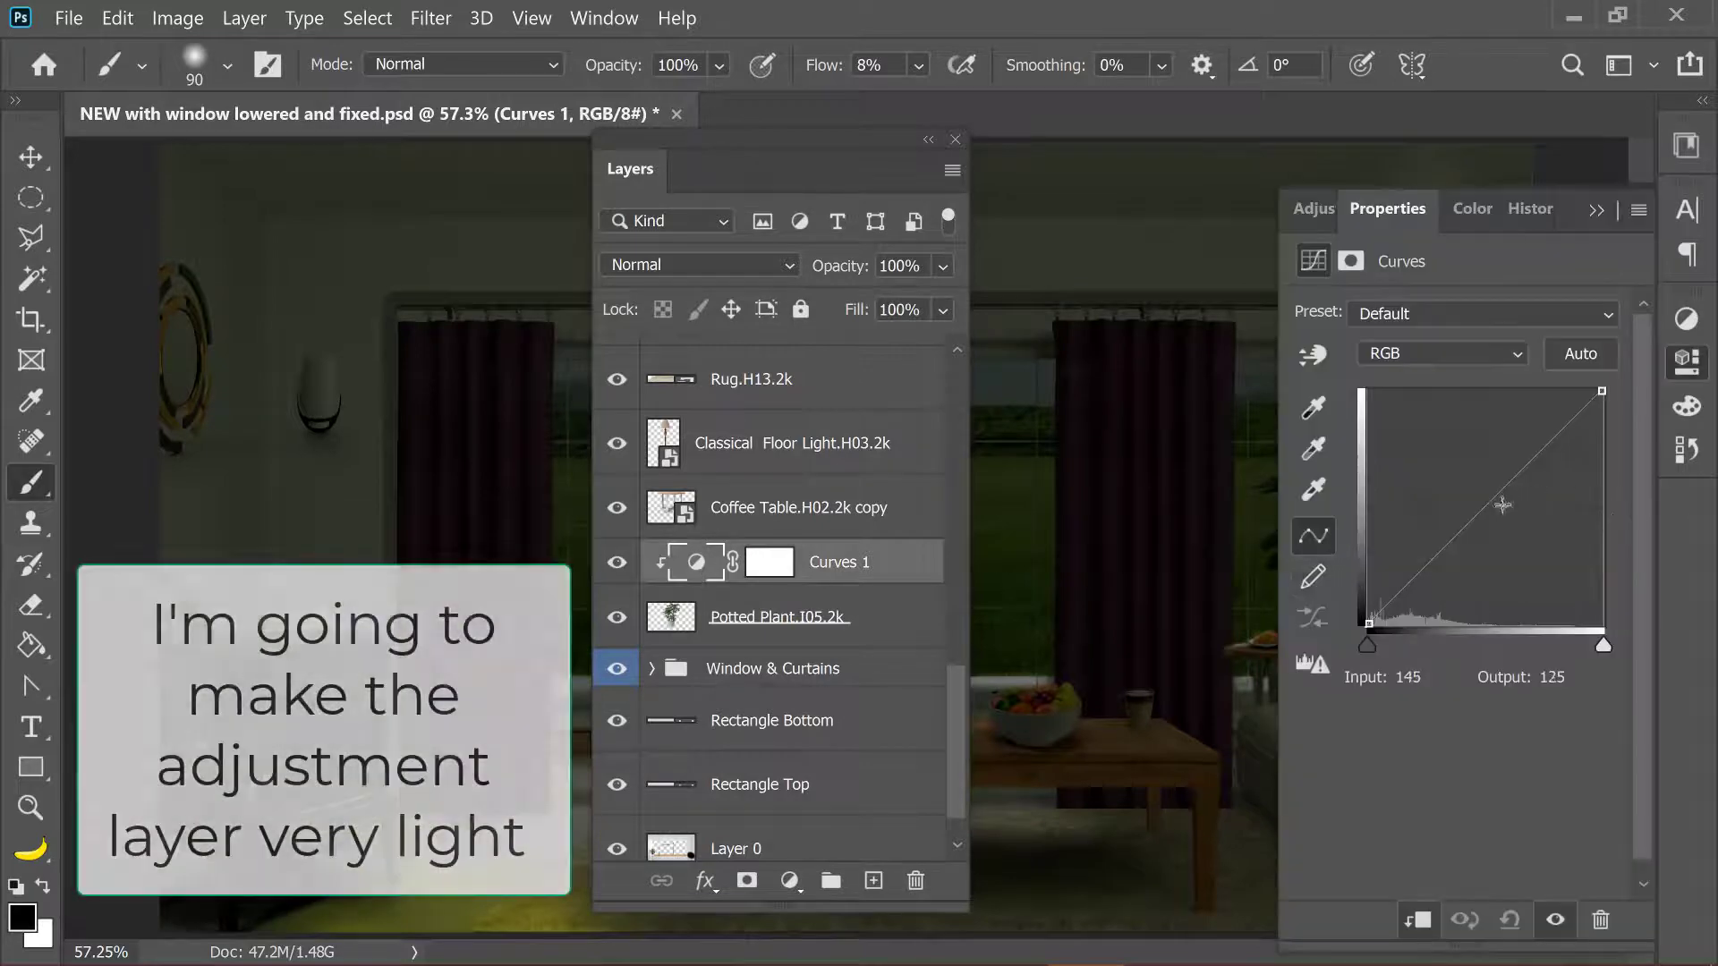
# Dock the Curves properties beside the layers and try an S-shaped RGB curve, then undo it.
pyautogui.moveTo(1484, 495); pyautogui.dragTo(1479, 491)
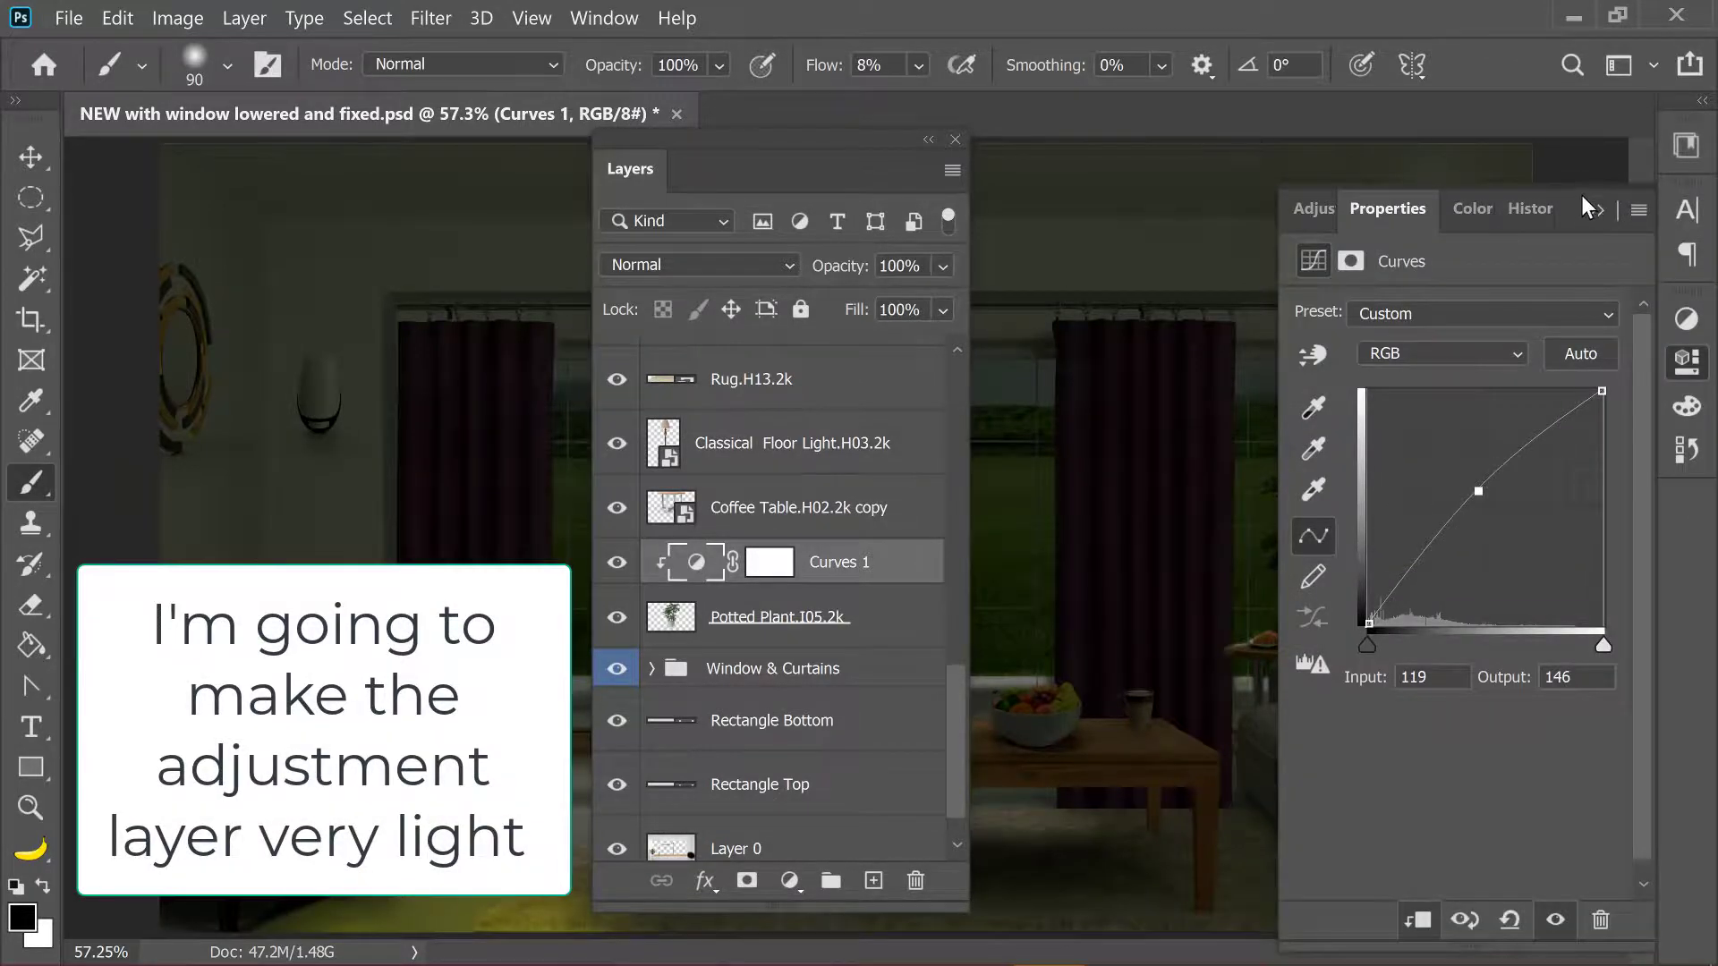
pyautogui.moveTo(1582, 195); pyautogui.dragTo(822, 179)
pyautogui.moveTo(796, 453)
pyautogui.mouseDown()
pyautogui.moveTo(752, 394)
pyautogui.moveTo(824, 438)
pyautogui.moveTo(740, 389)
pyautogui.mouseUp()
pyautogui.moveTo(824, 439)
pyautogui.mouseDown()
pyautogui.moveTo(770, 448)
pyautogui.moveTo(761, 425)
pyautogui.mouseUp()
pyautogui.hotkey('ctrl', 'z')
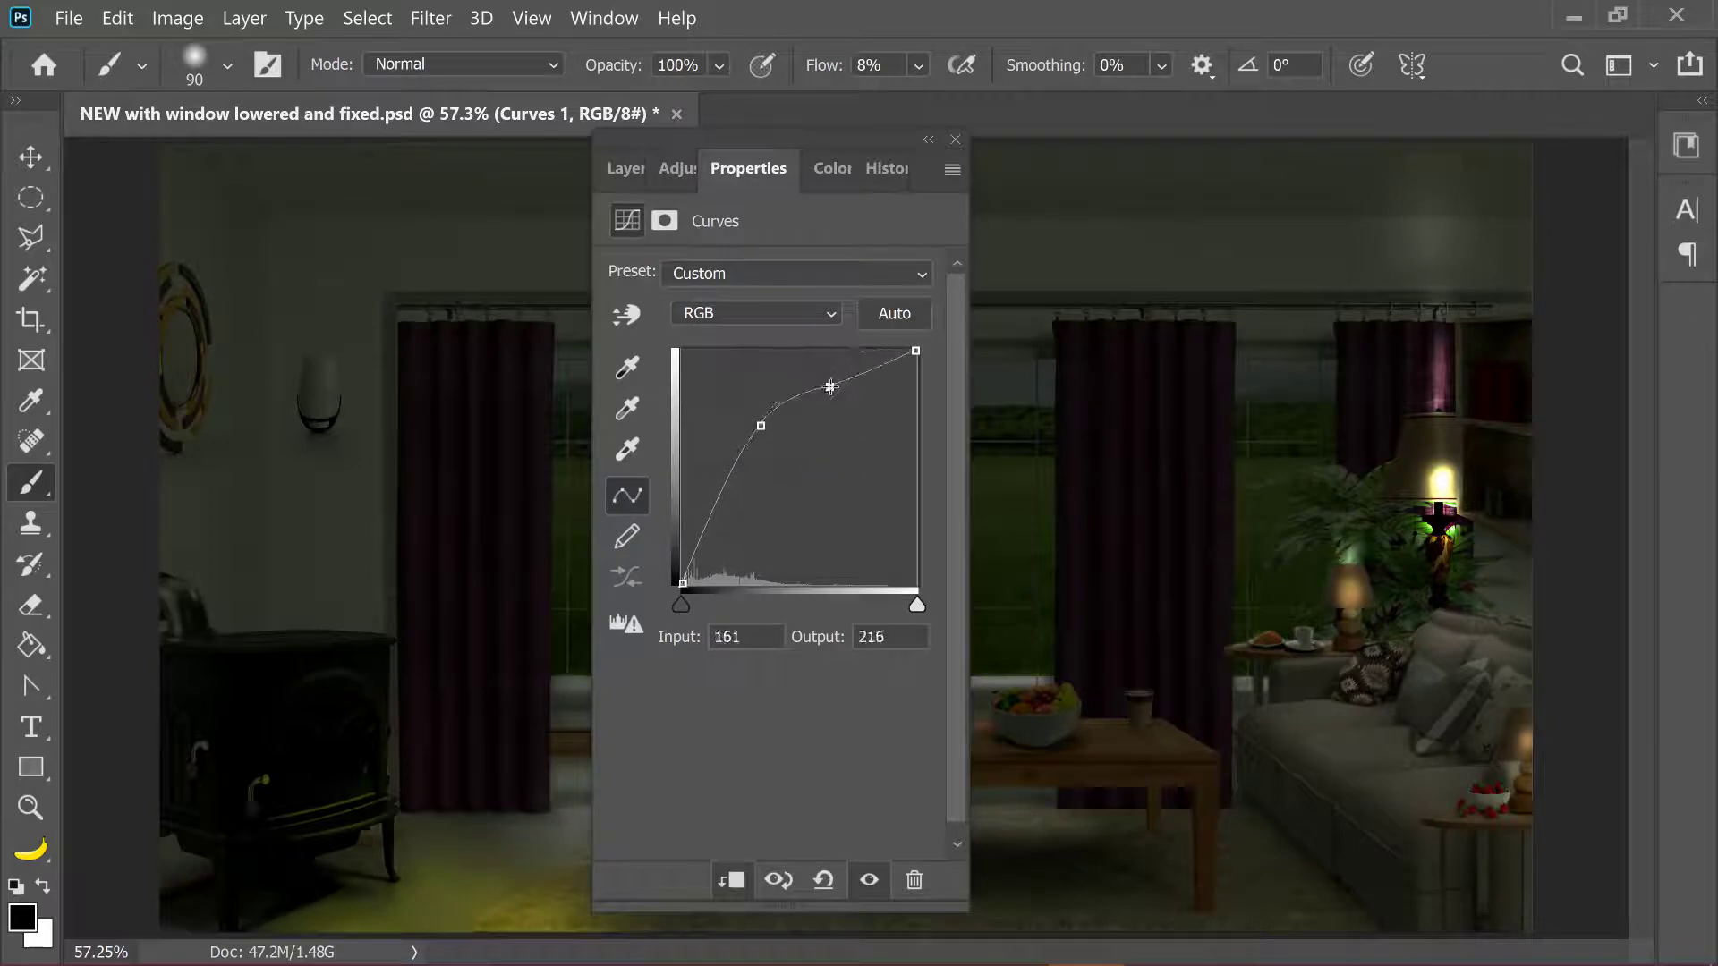
# Zoom in on the plant and pull down the Blue and Red curve highlight points.
pyautogui.hotkey('ctrl', '1')
pyautogui.moveTo(1342, 536)
pyautogui.mouseDown()
pyautogui.moveTo(1125, 539)
pyautogui.moveTo(990, 510)
pyautogui.mouseUp()
pyautogui.hotkey('ctrl', '+')
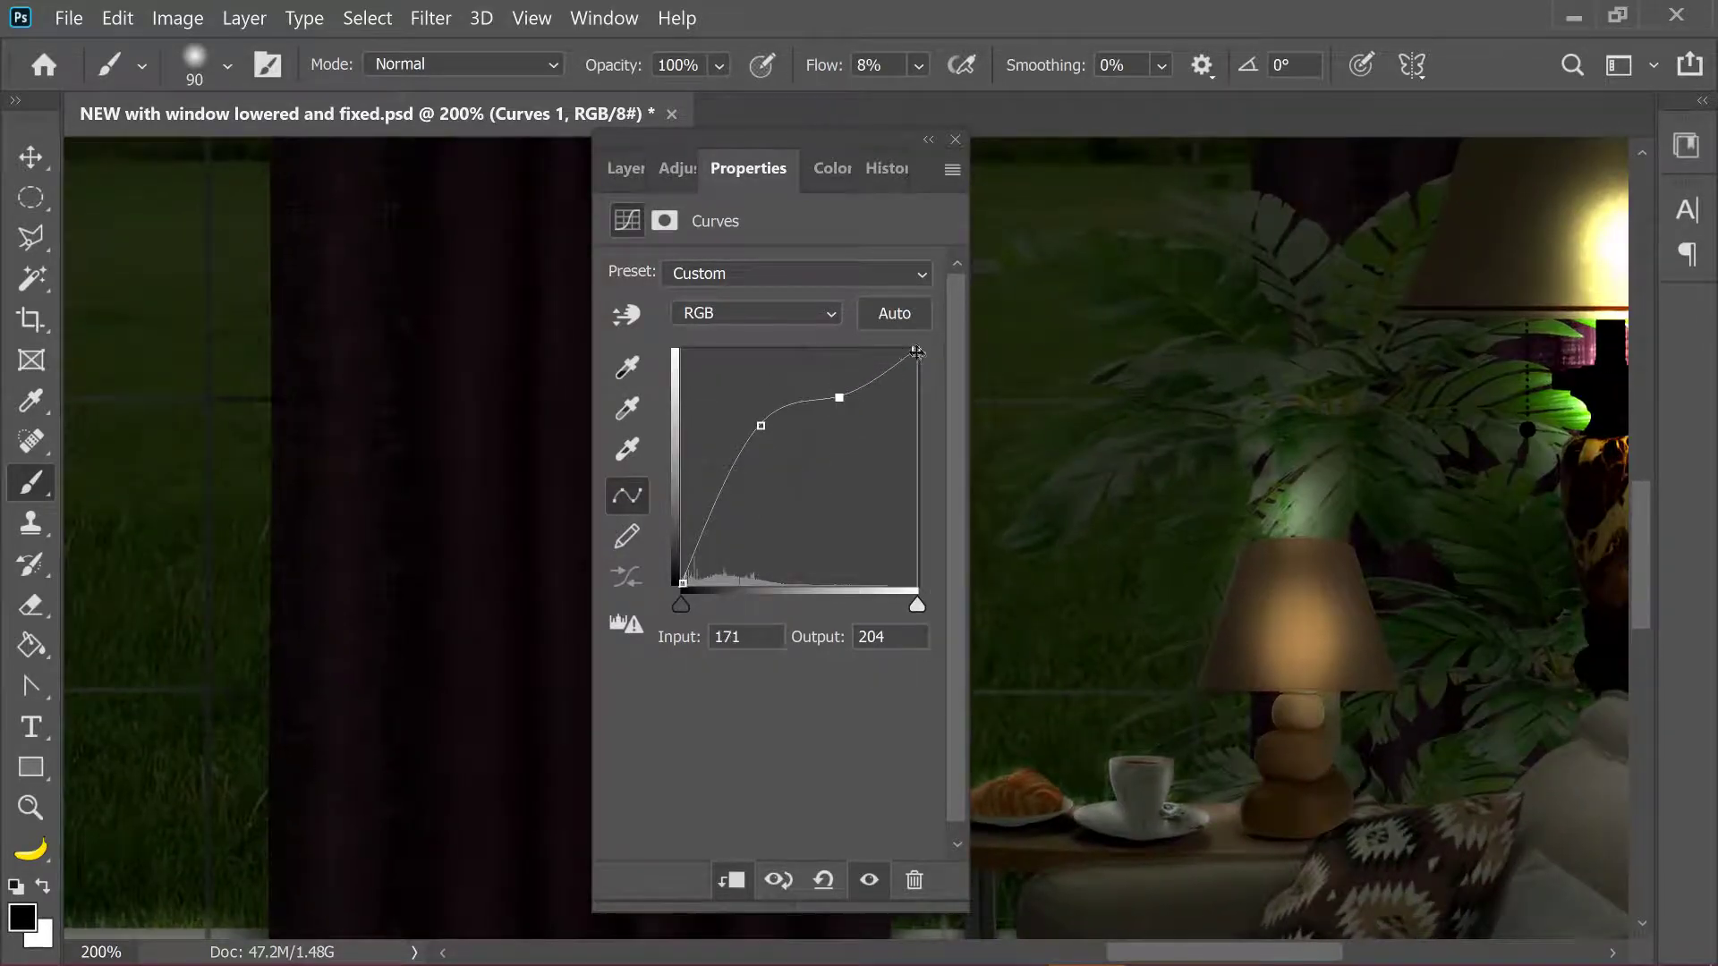
pyautogui.click(756, 314)
pyautogui.click(753, 412)
pyautogui.moveTo(916, 349); pyautogui.dragTo(916, 372)
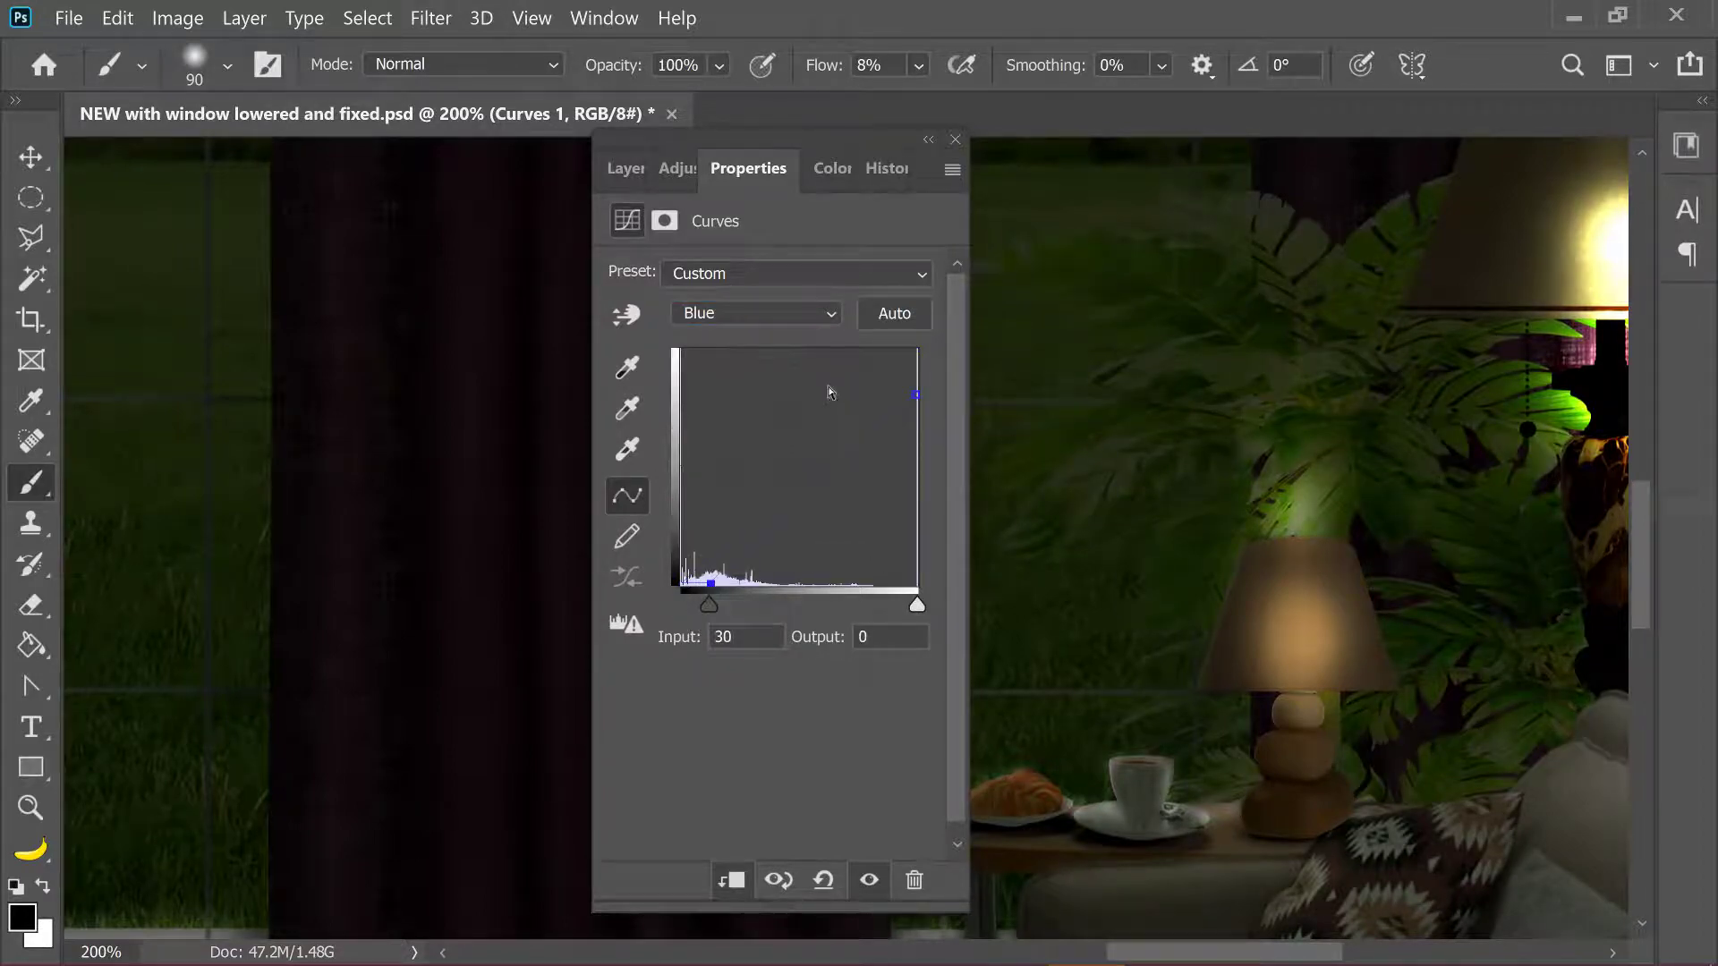
pyautogui.click(756, 313)
pyautogui.click(775, 361)
pyautogui.moveTo(916, 350); pyautogui.dragTo(917, 363)
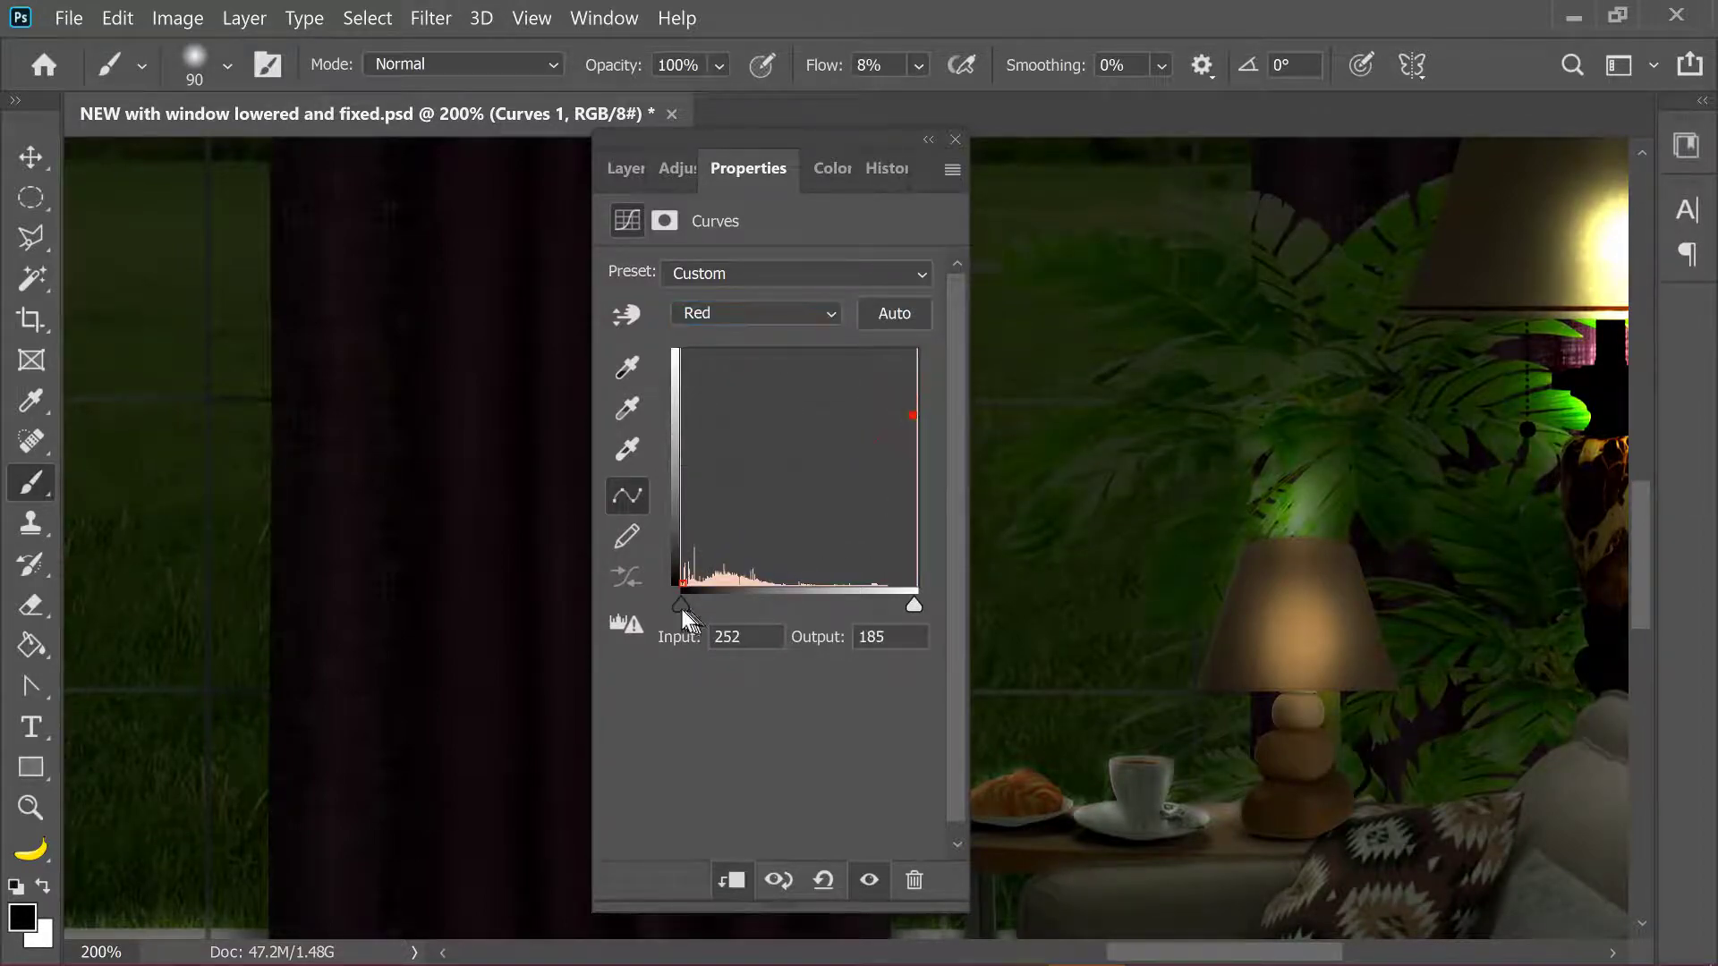
# Move the Green black slider to 30, lower its top point, and raise the RGB midtones.
pyautogui.click(809, 313)
pyautogui.click(754, 387)
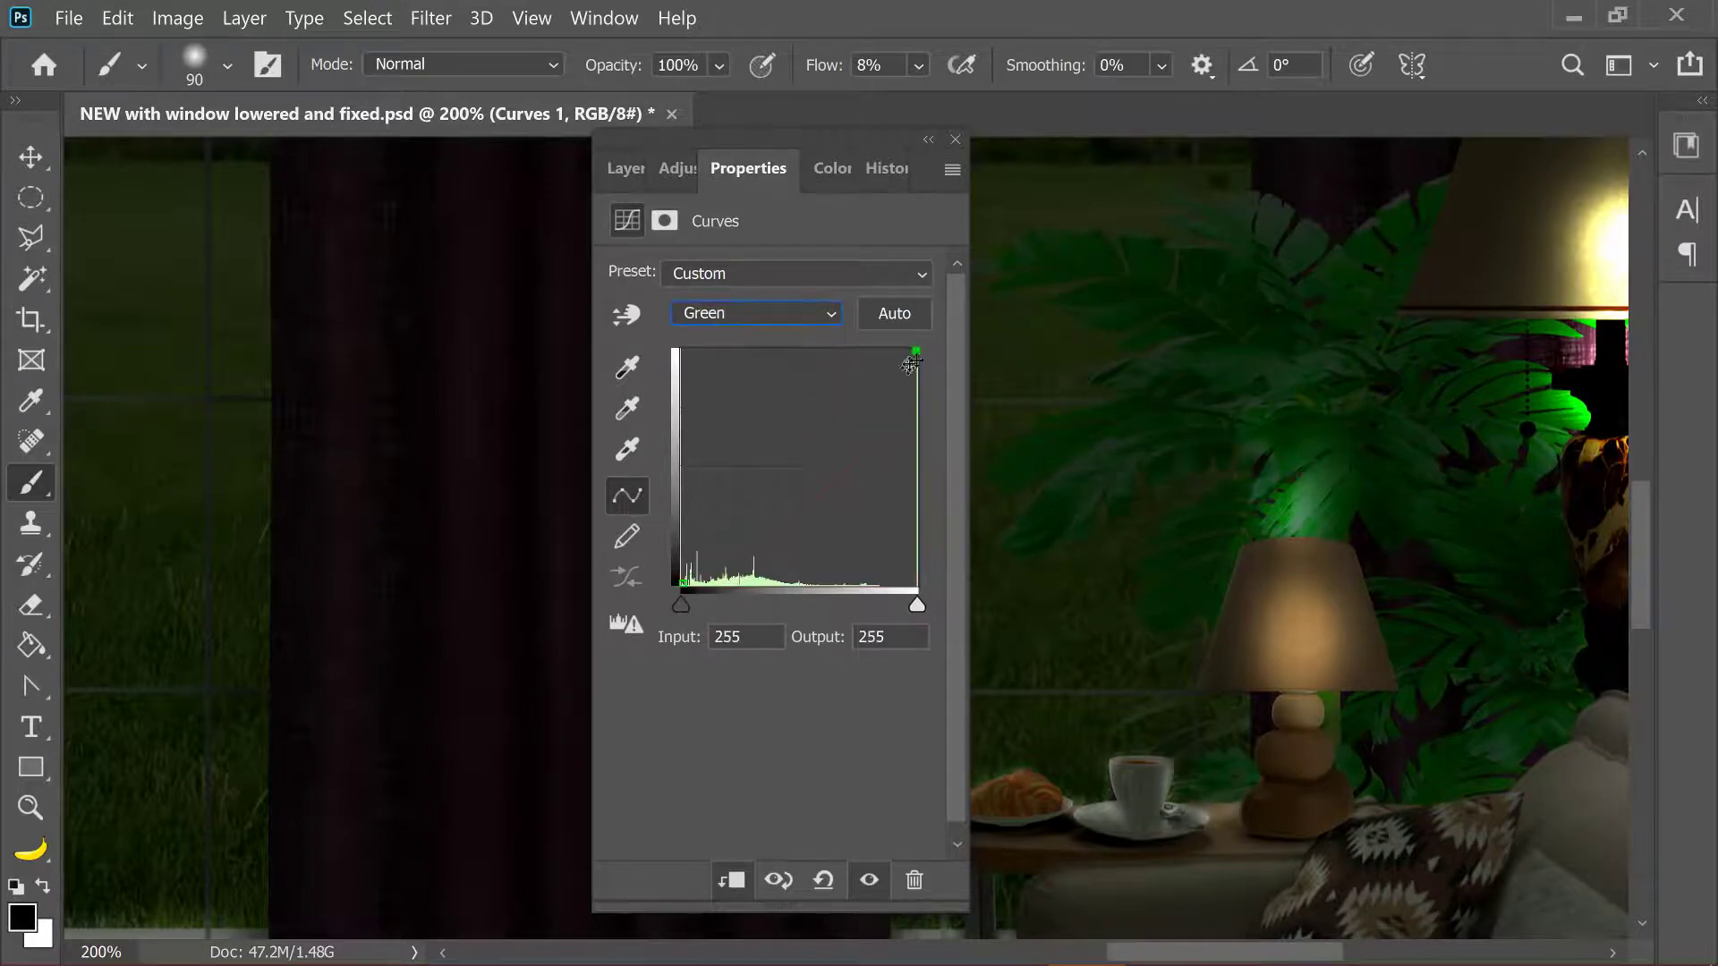
pyautogui.moveTo(680, 604); pyautogui.dragTo(708, 606)
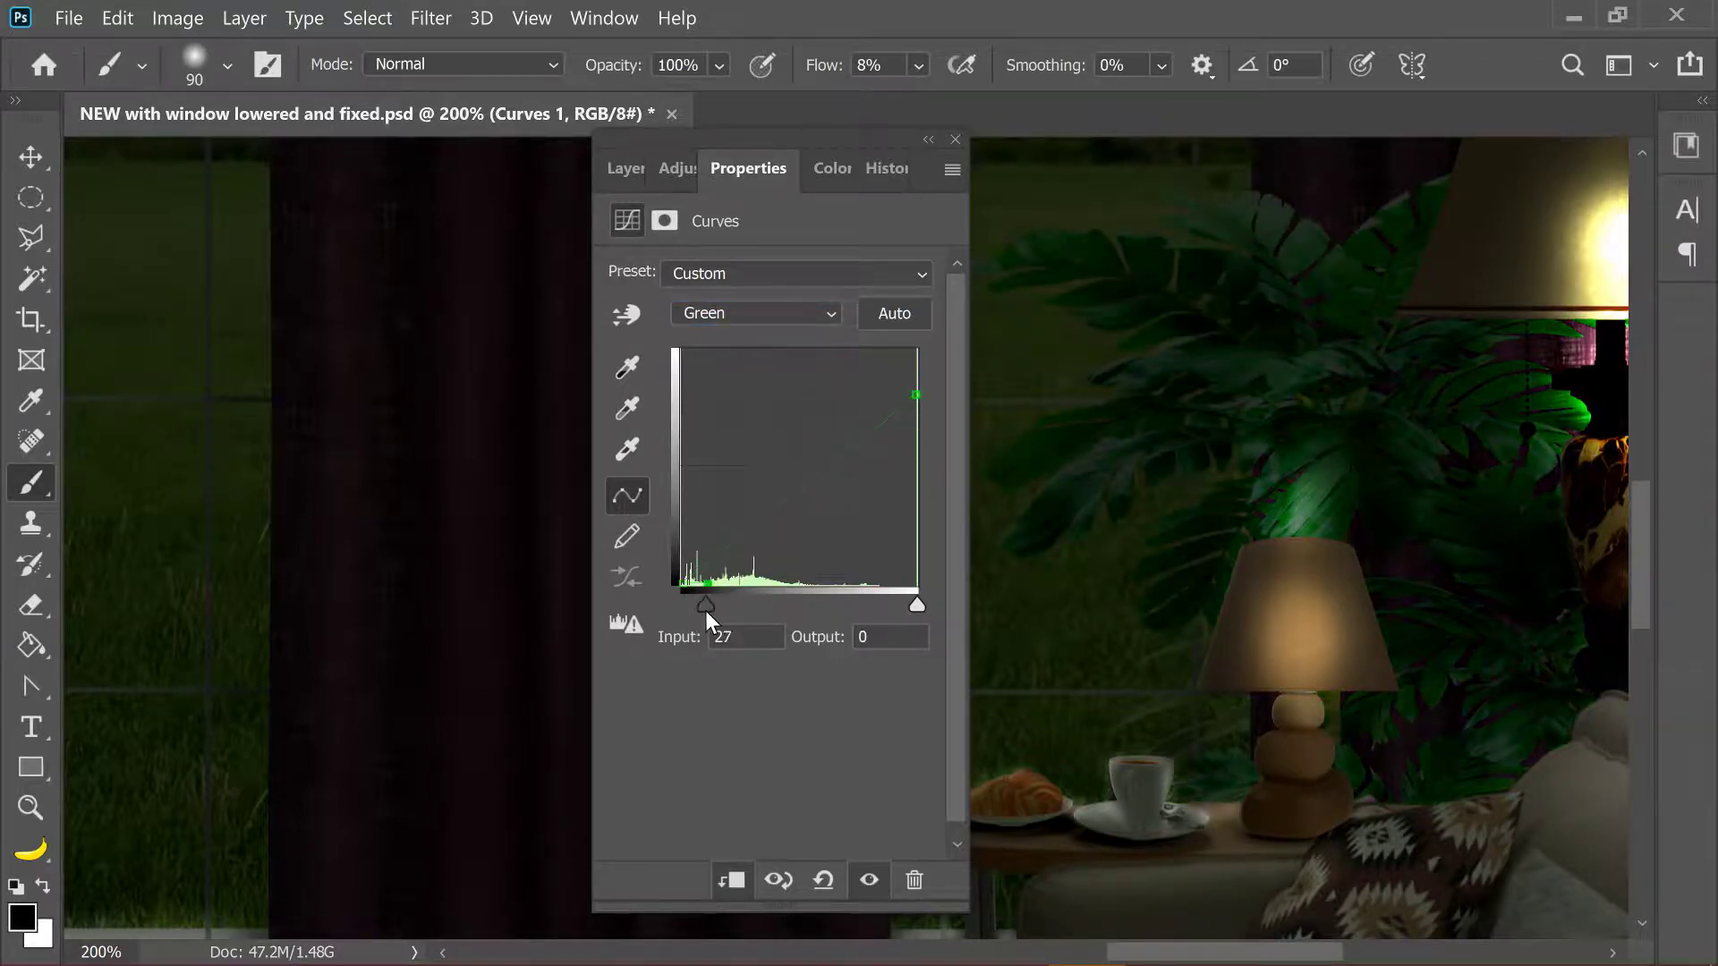
pyautogui.moveTo(917, 395); pyautogui.dragTo(919, 405)
pyautogui.click(770, 314)
pyautogui.click(771, 341)
pyautogui.moveTo(756, 414); pyautogui.dragTo(750, 403)
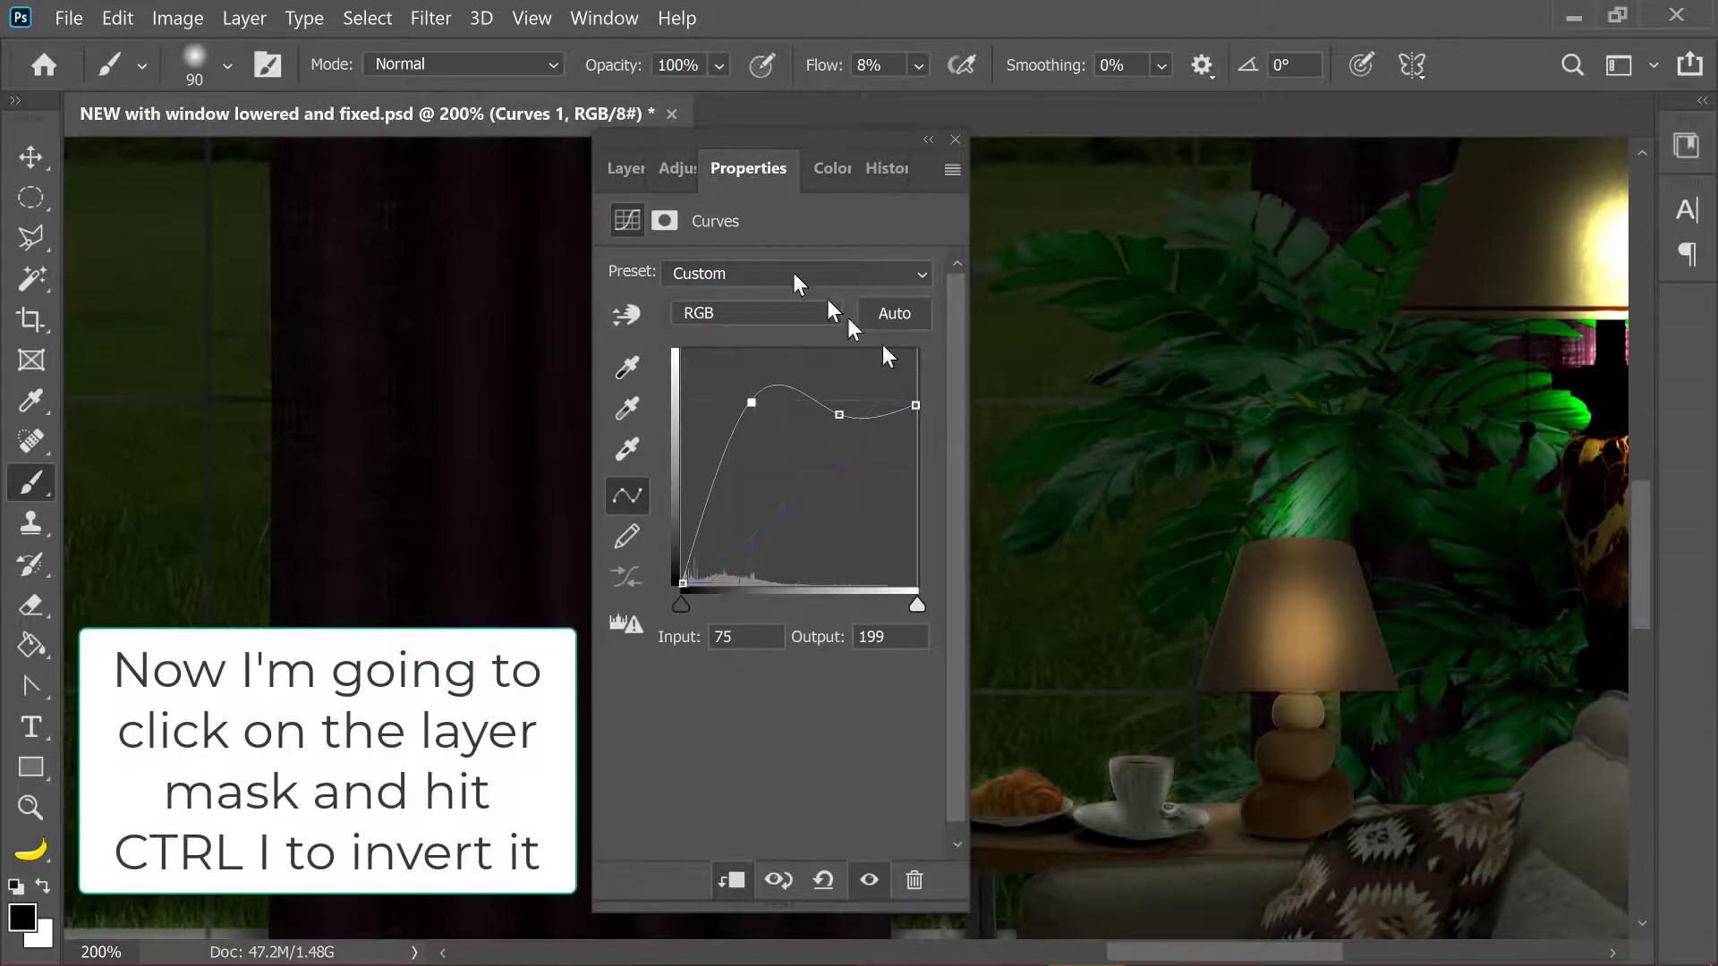
pyautogui.click(626, 168)
# Invert the Curves 1 mask to black and paint its brightening onto the plant leaves near the lamp.
pyautogui.click(770, 561)
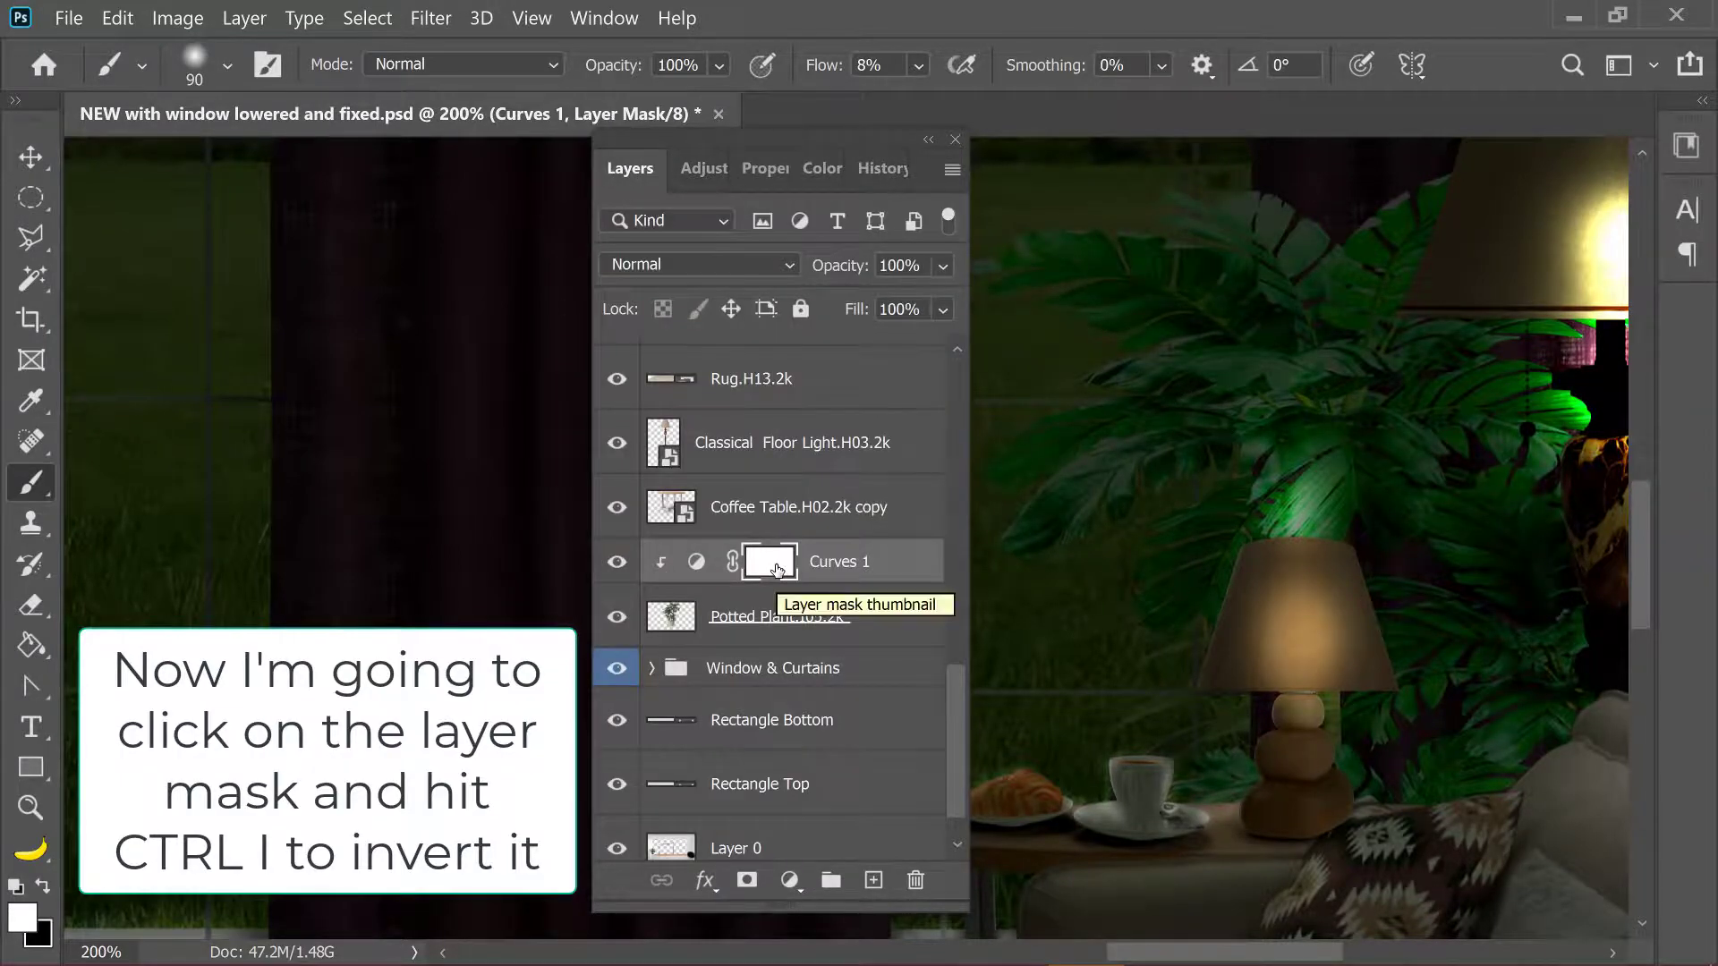
pyautogui.hotkey('ctrl', 'i')
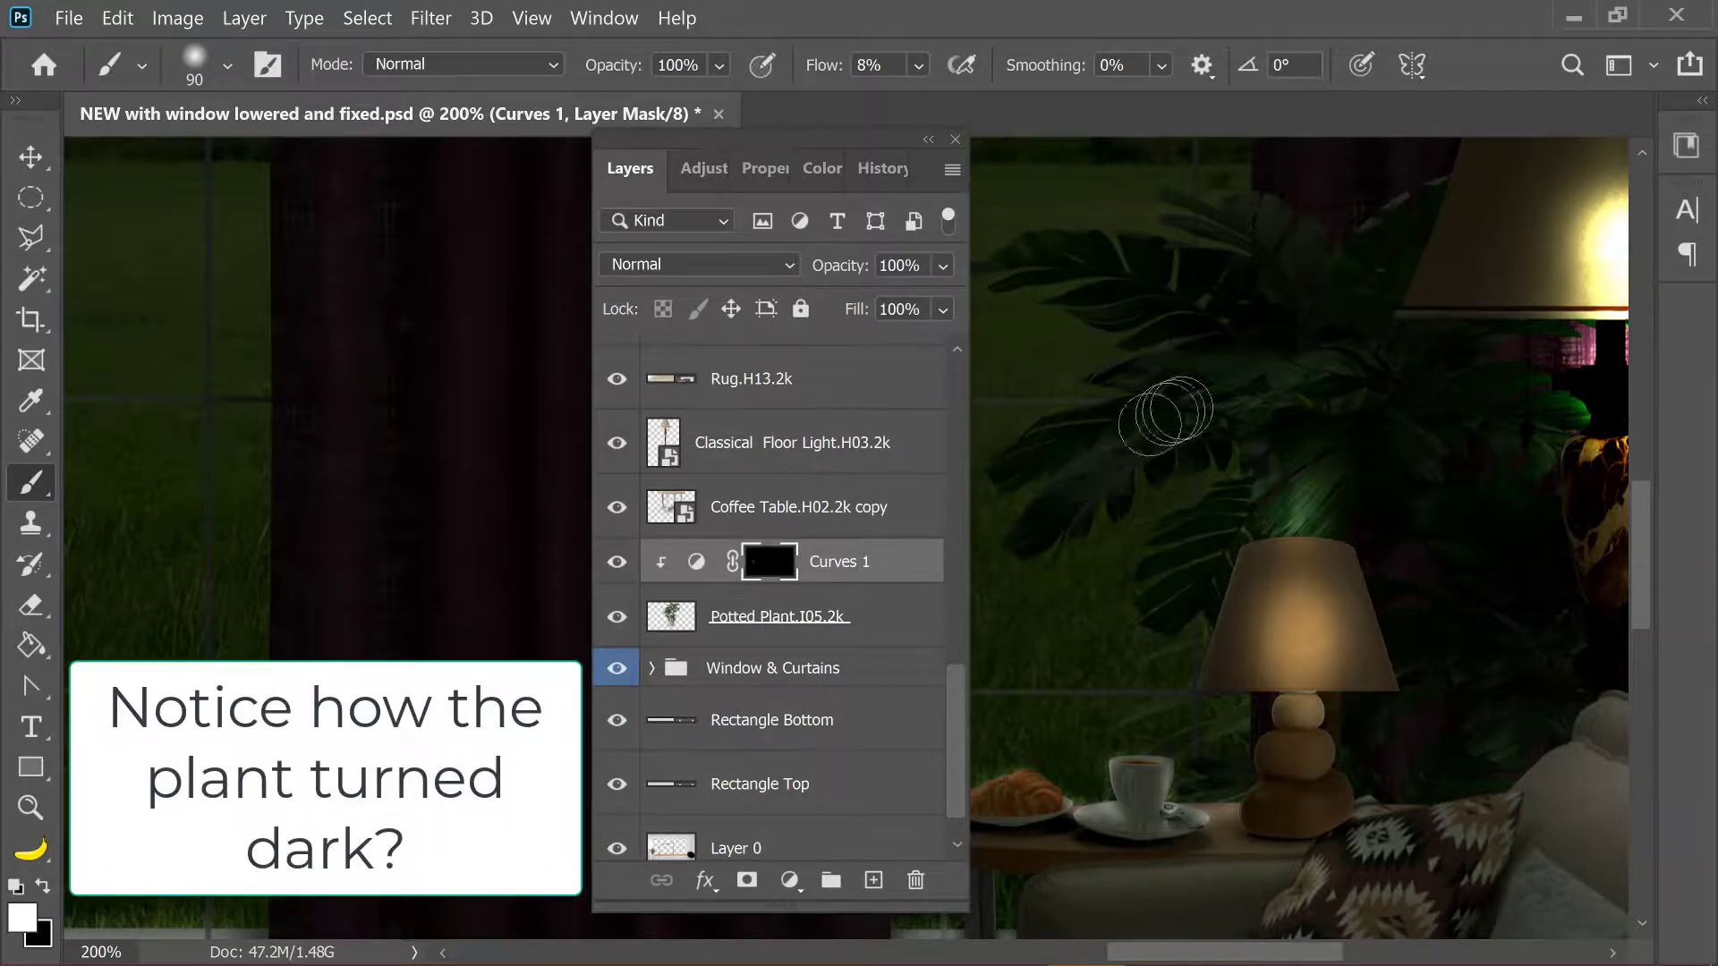
pyautogui.press(']')
pyautogui.press(']')
pyautogui.press(']')
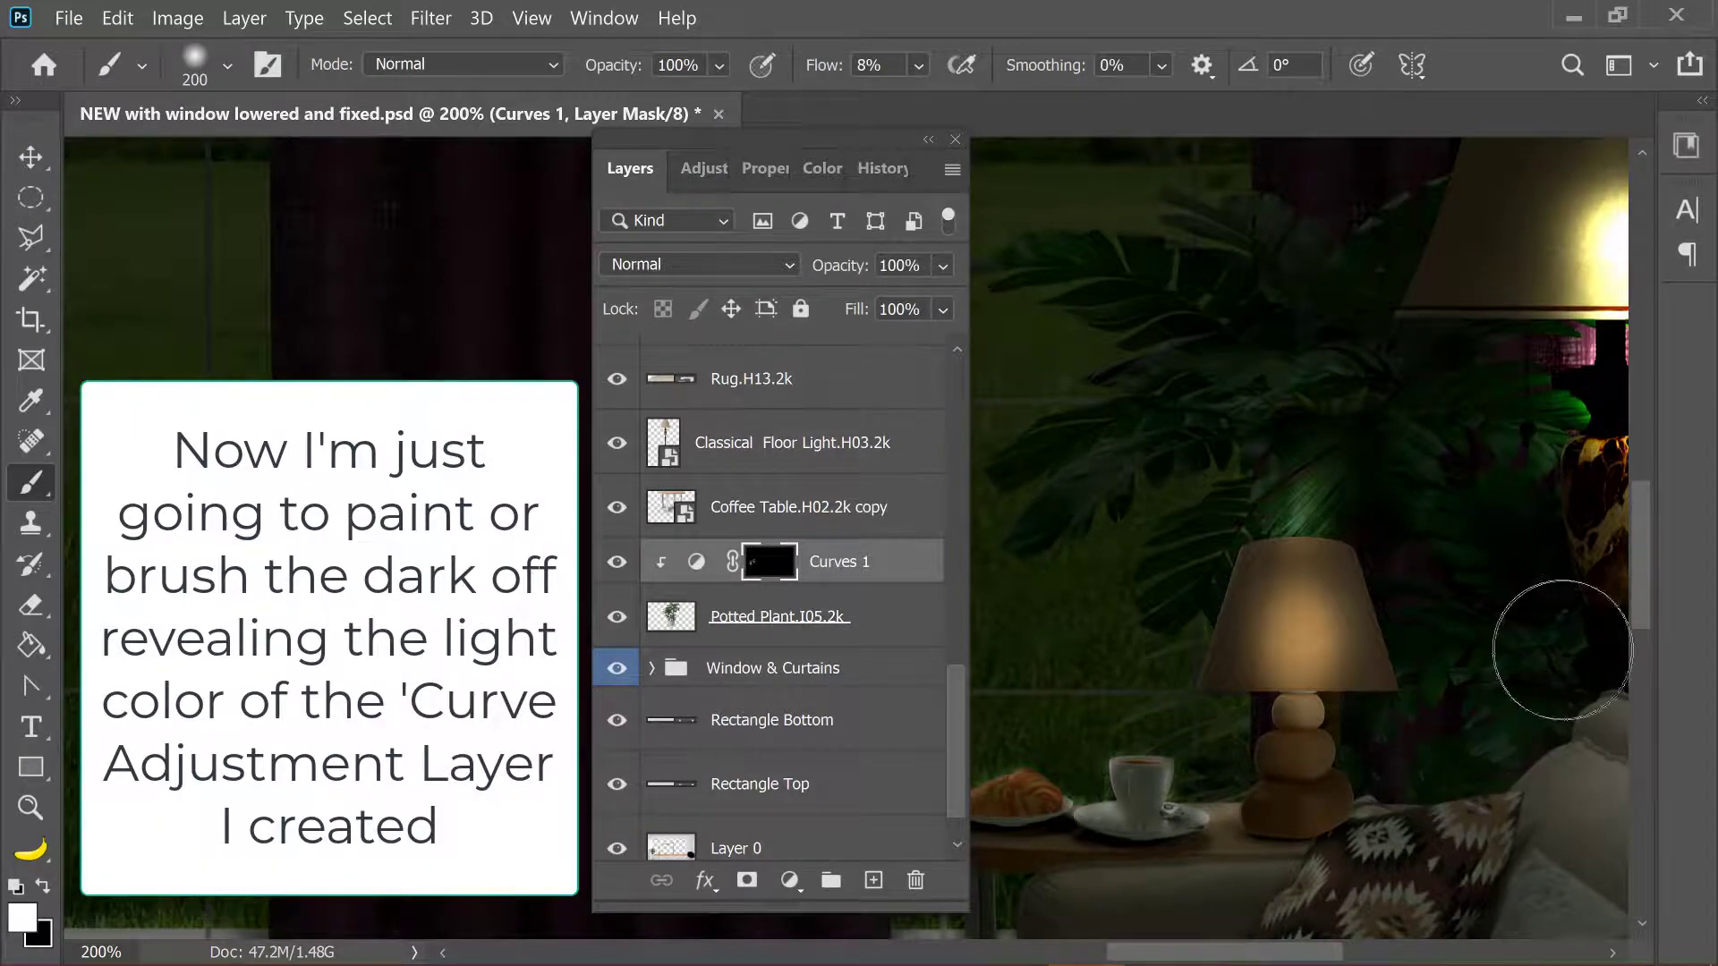
pyautogui.moveTo(1364, 274)
pyautogui.mouseDown()
pyautogui.moveTo(1299, 342)
pyautogui.moveTo(1244, 349)
pyautogui.moveTo(1381, 453)
pyautogui.moveTo(1432, 519)
pyautogui.moveTo(1361, 487)
pyautogui.moveTo(1446, 675)
pyautogui.moveTo(1473, 636)
pyautogui.mouseUp()
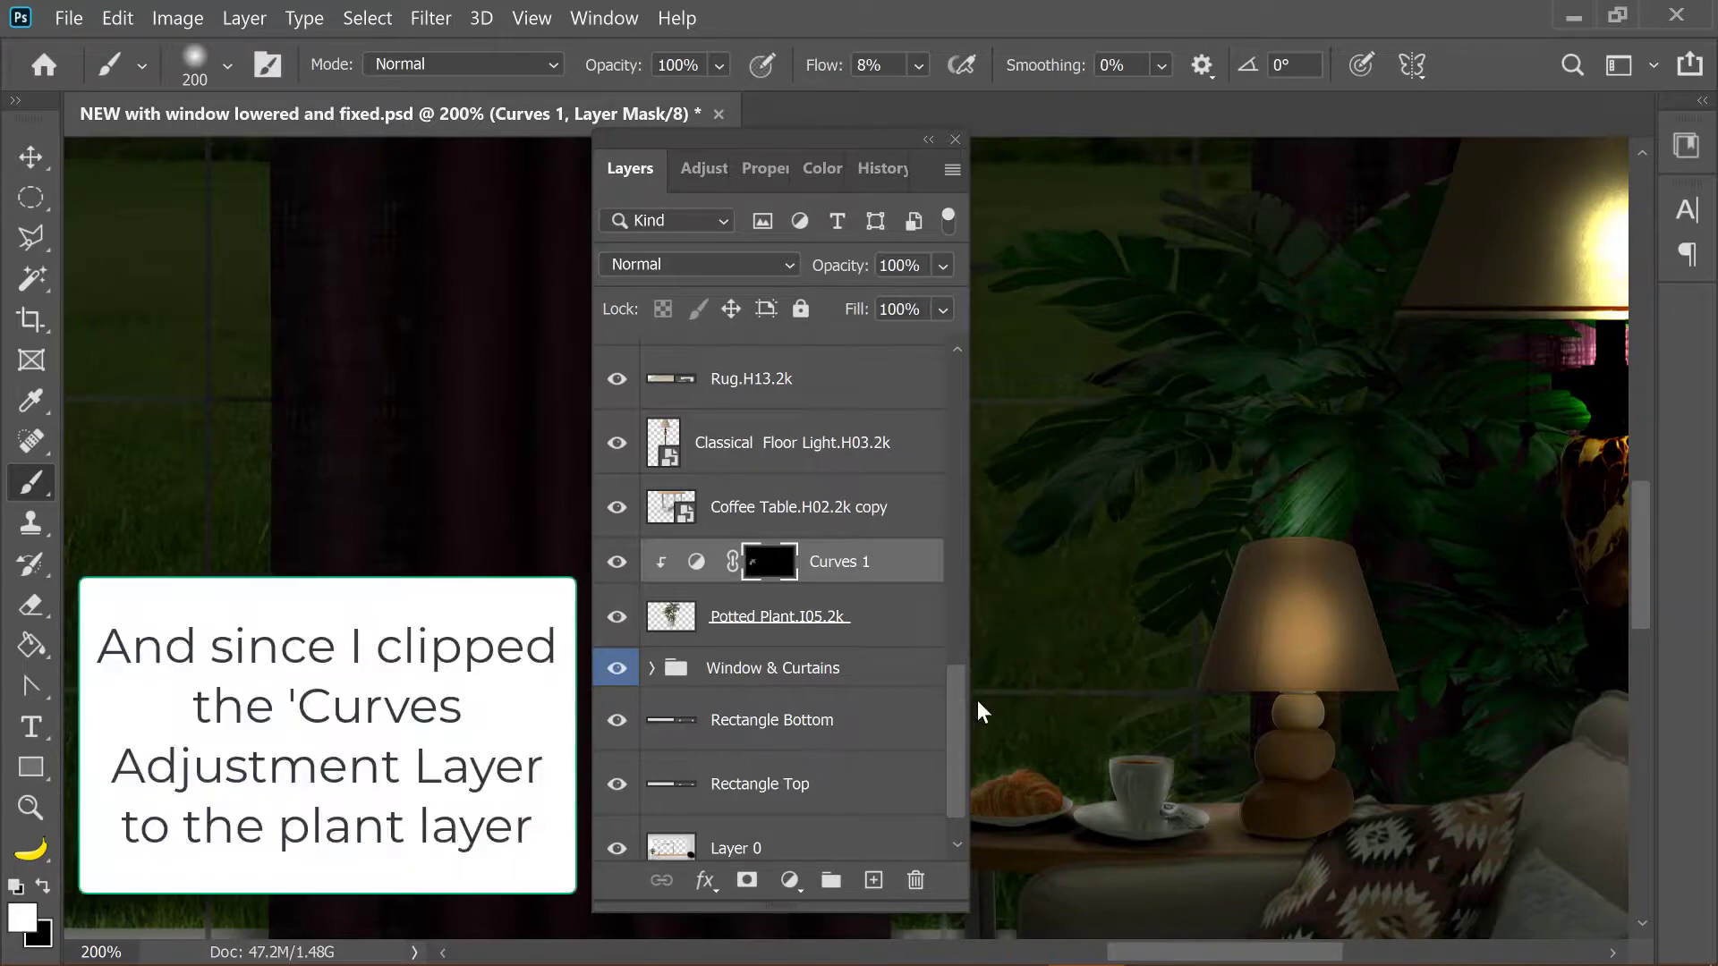
pyautogui.press('x')
pyautogui.moveTo(1373, 460); pyautogui.dragTo(1321, 506)
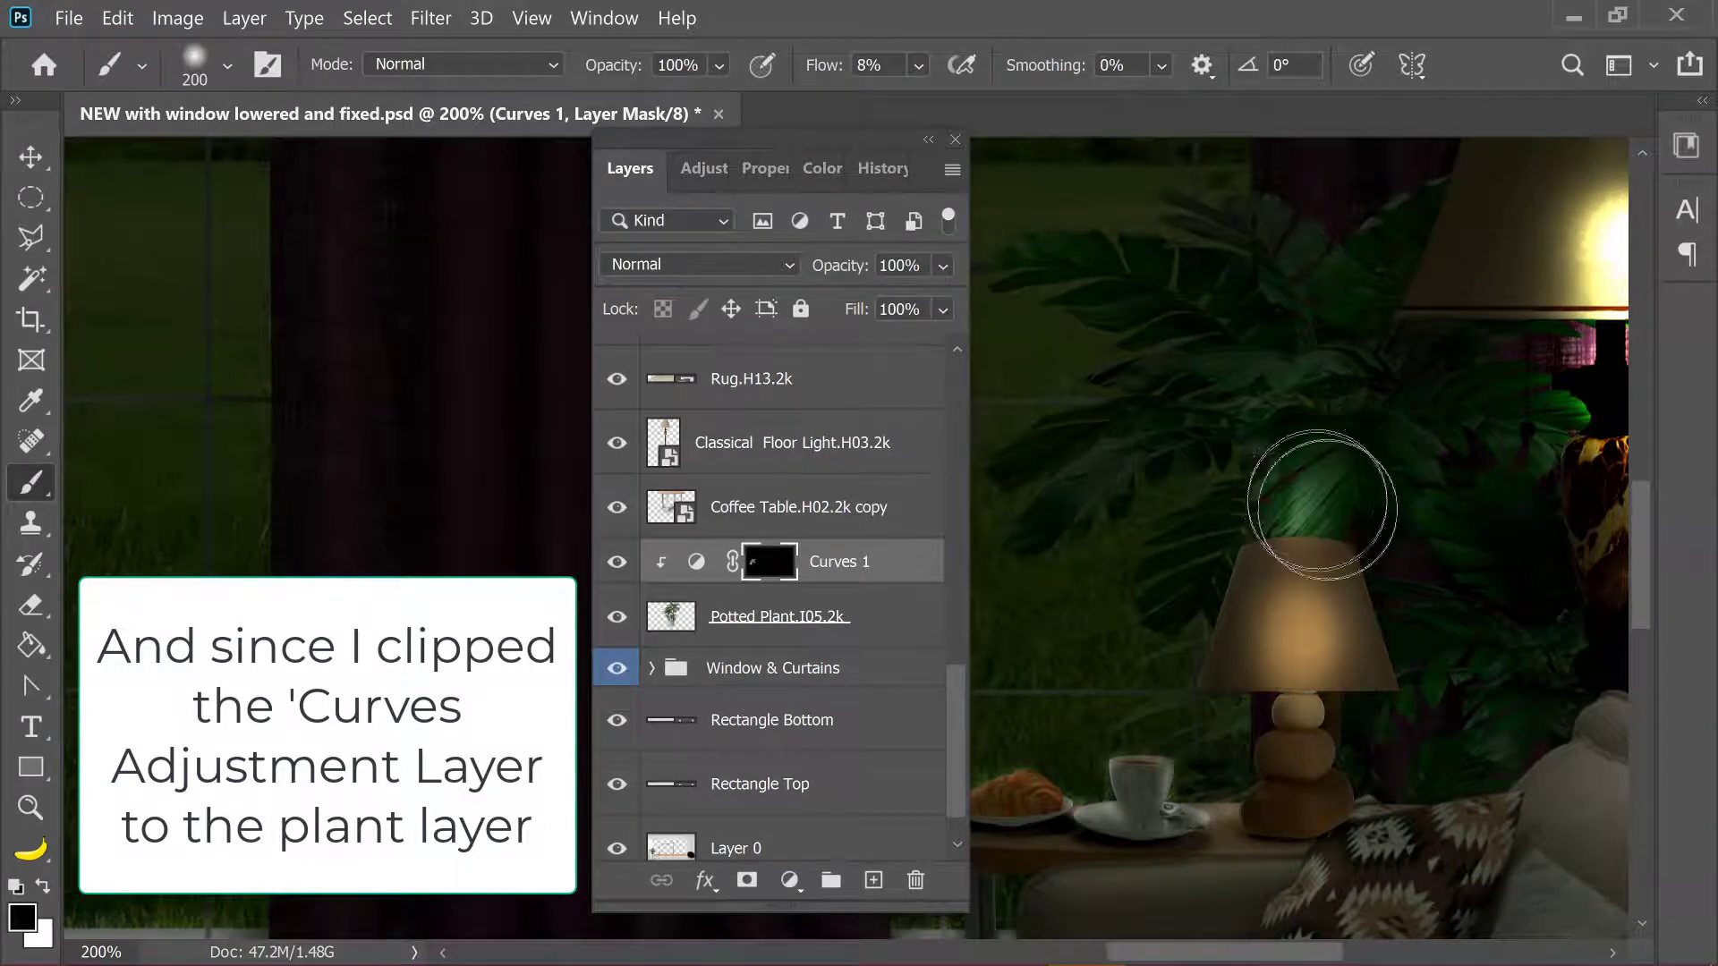
pyautogui.scroll(5, 931, 716)
pyautogui.scroll(5, 915, 561)
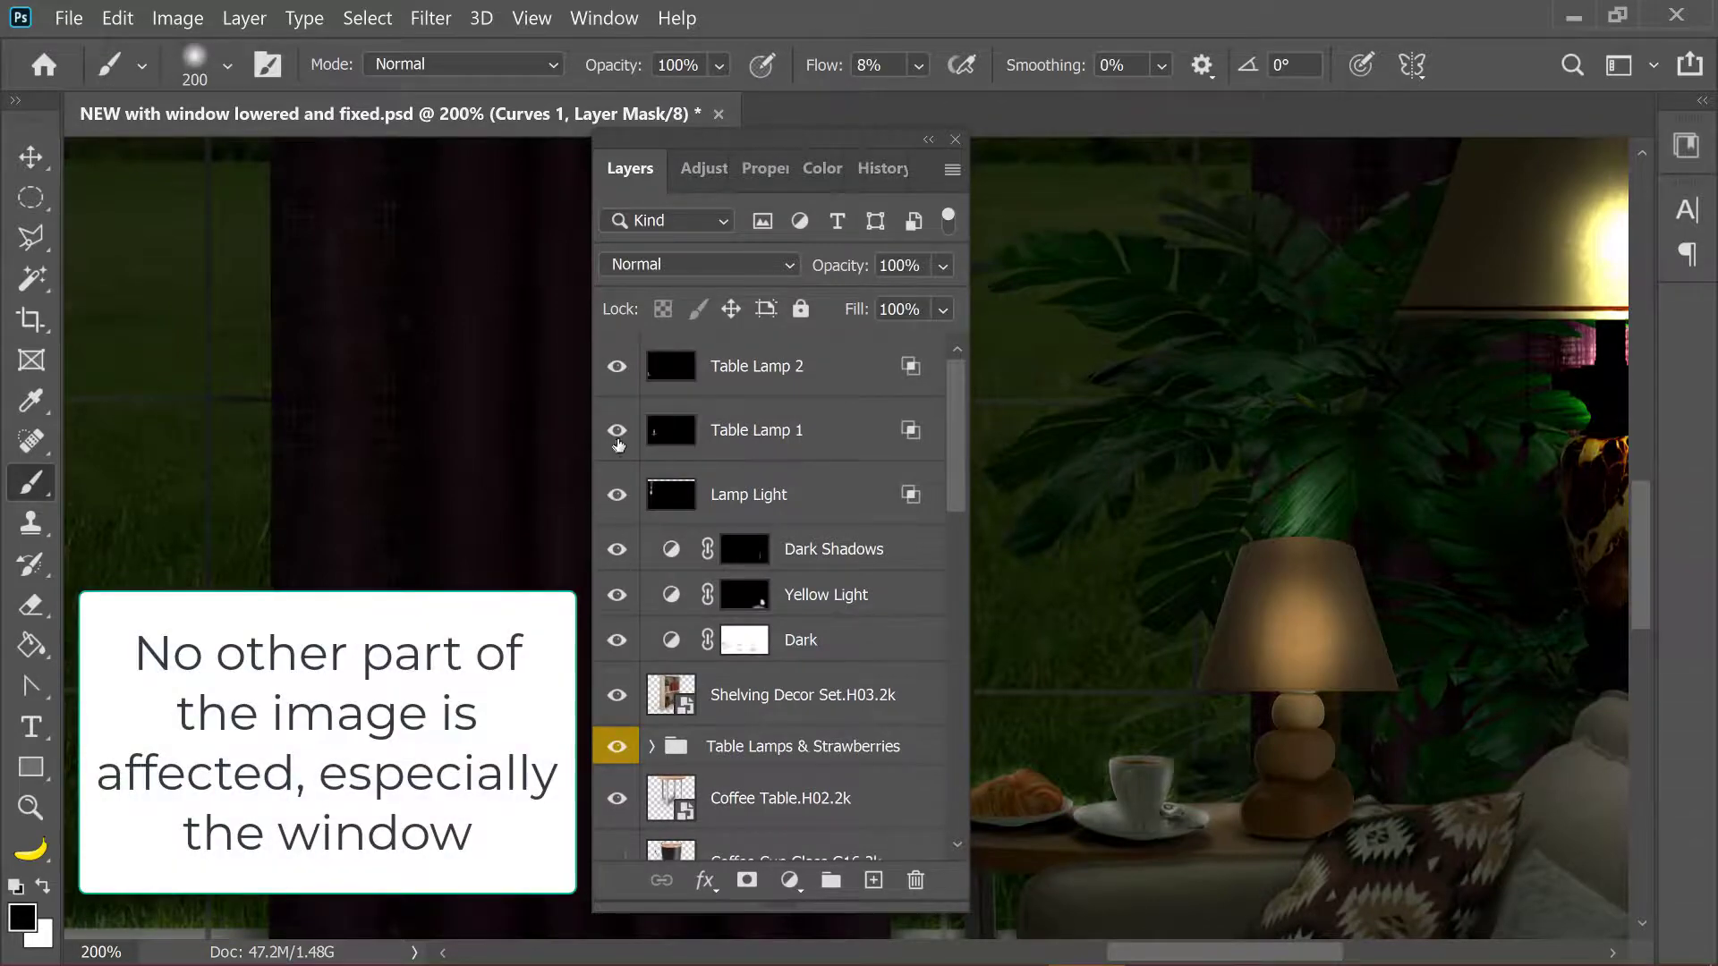
# Set brush Flow to 34% and paint extra glow on the shade in the Table Lamp 1 layer.
pyautogui.click(618, 431)
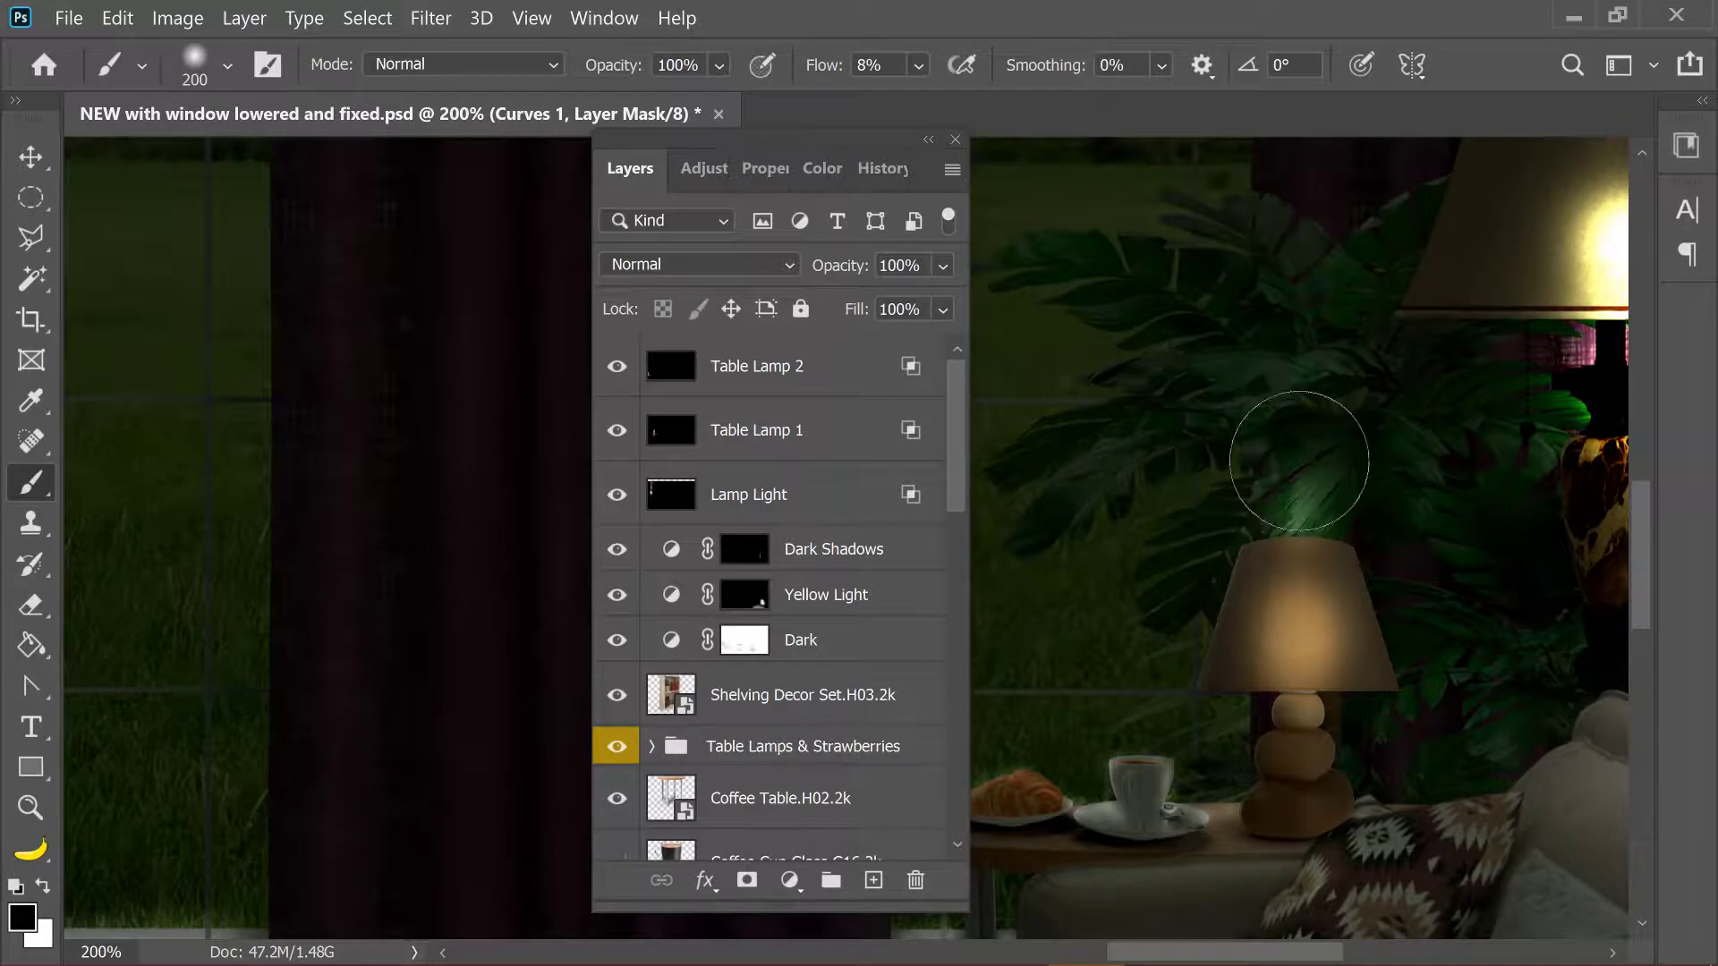
pyautogui.click(918, 65)
pyautogui.moveTo(922, 104); pyautogui.dragTo(973, 104)
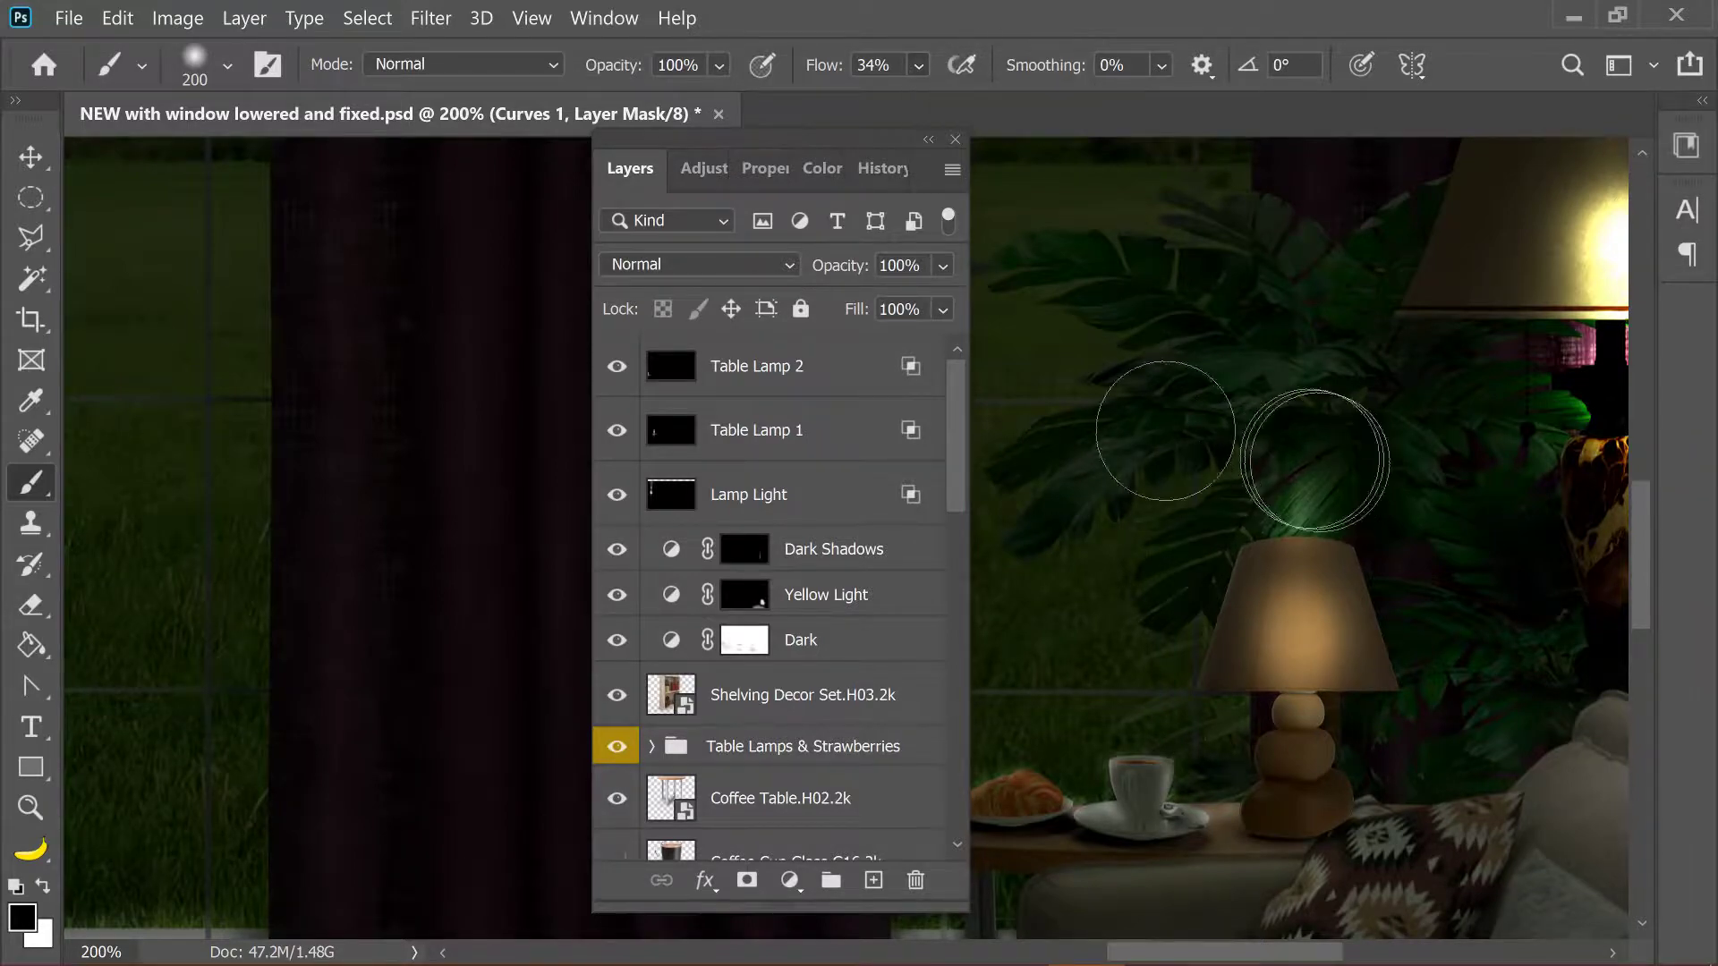
pyautogui.click(669, 442)
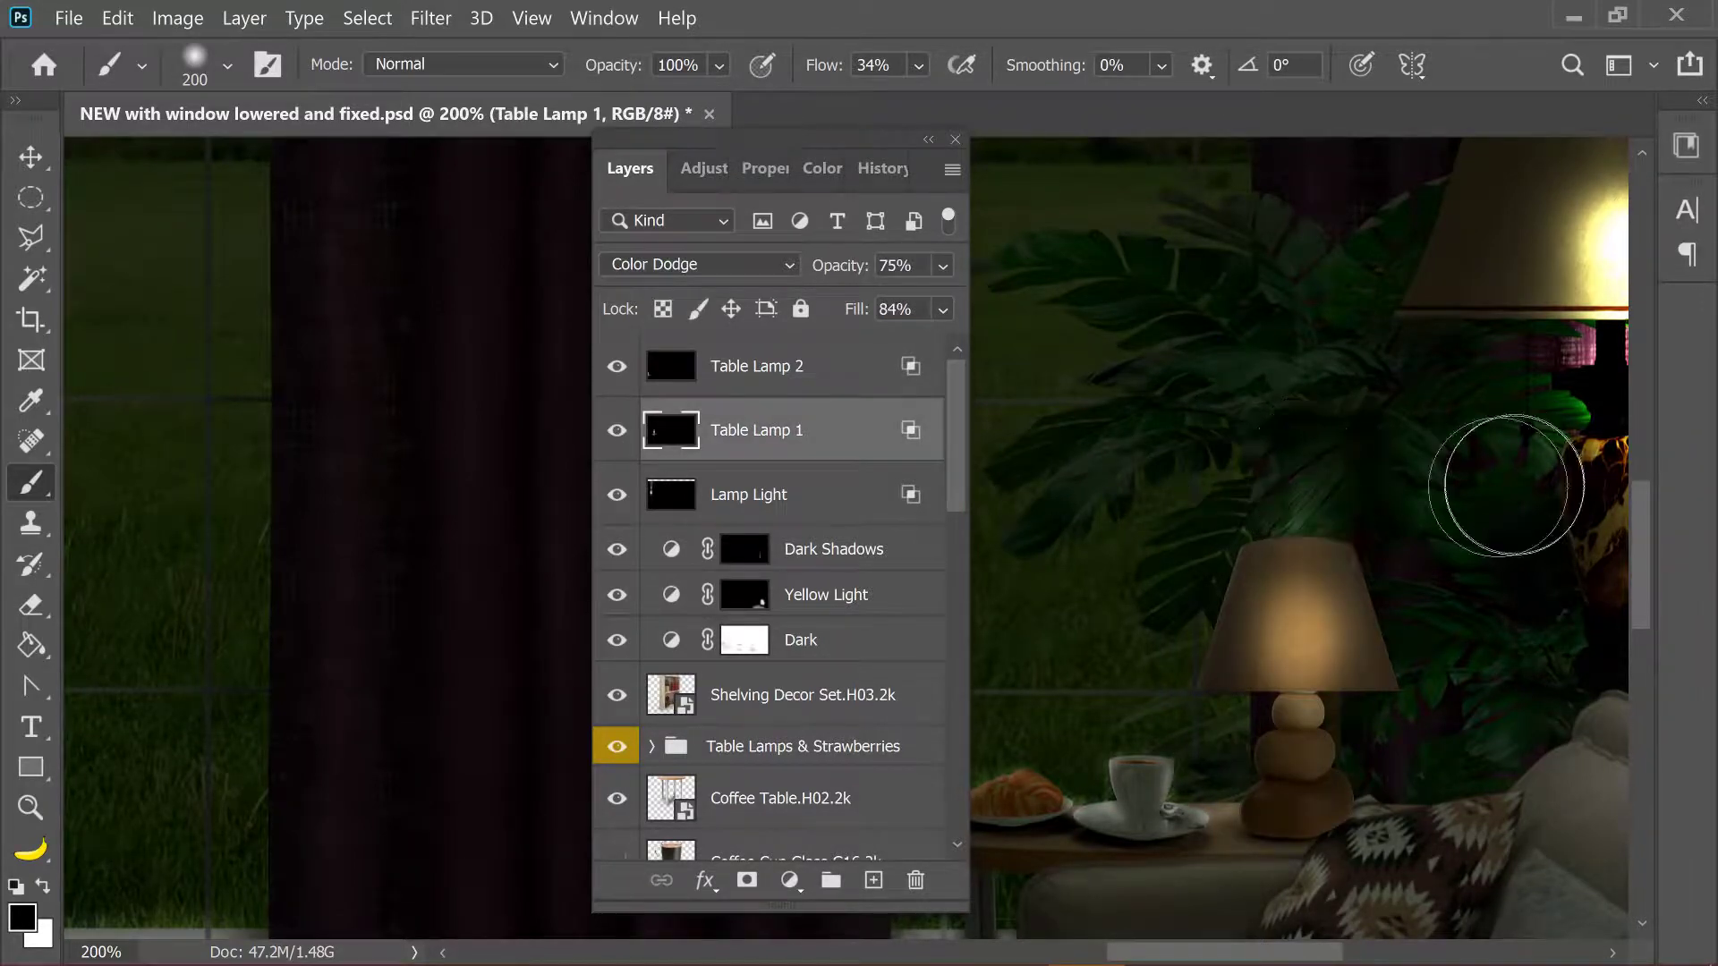
pyautogui.press('[')
pyautogui.press('[')
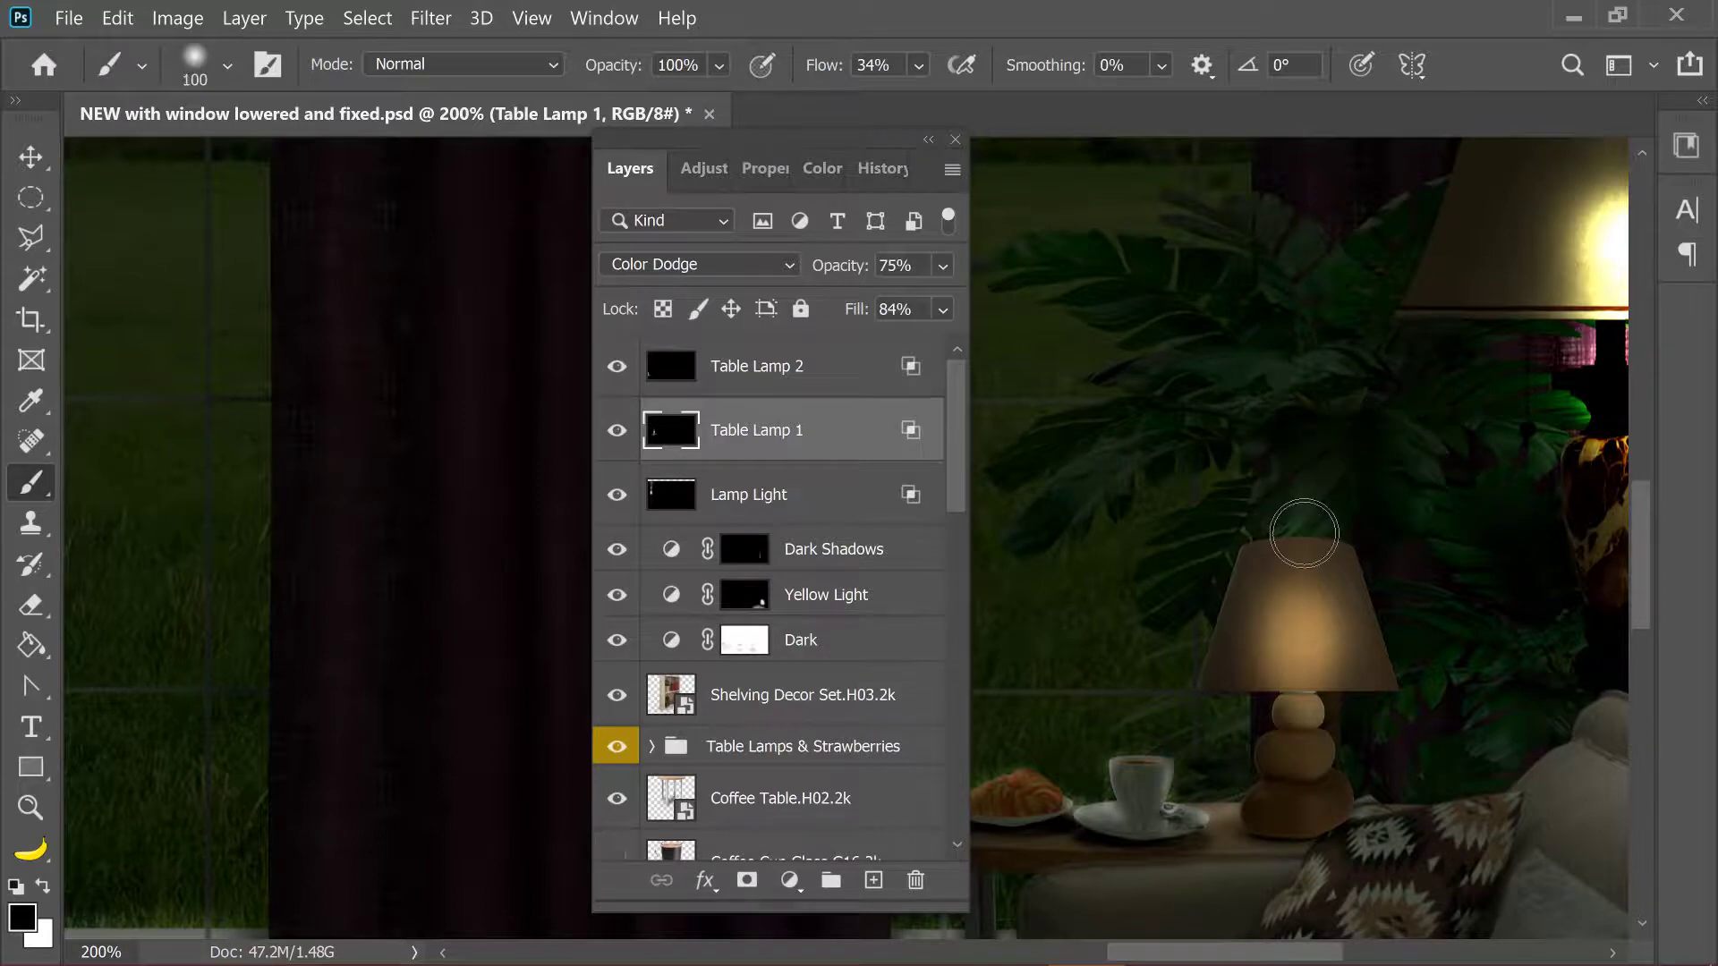
pyautogui.press('[')
pyautogui.moveTo(1301, 535); pyautogui.dragTo(1335, 604)
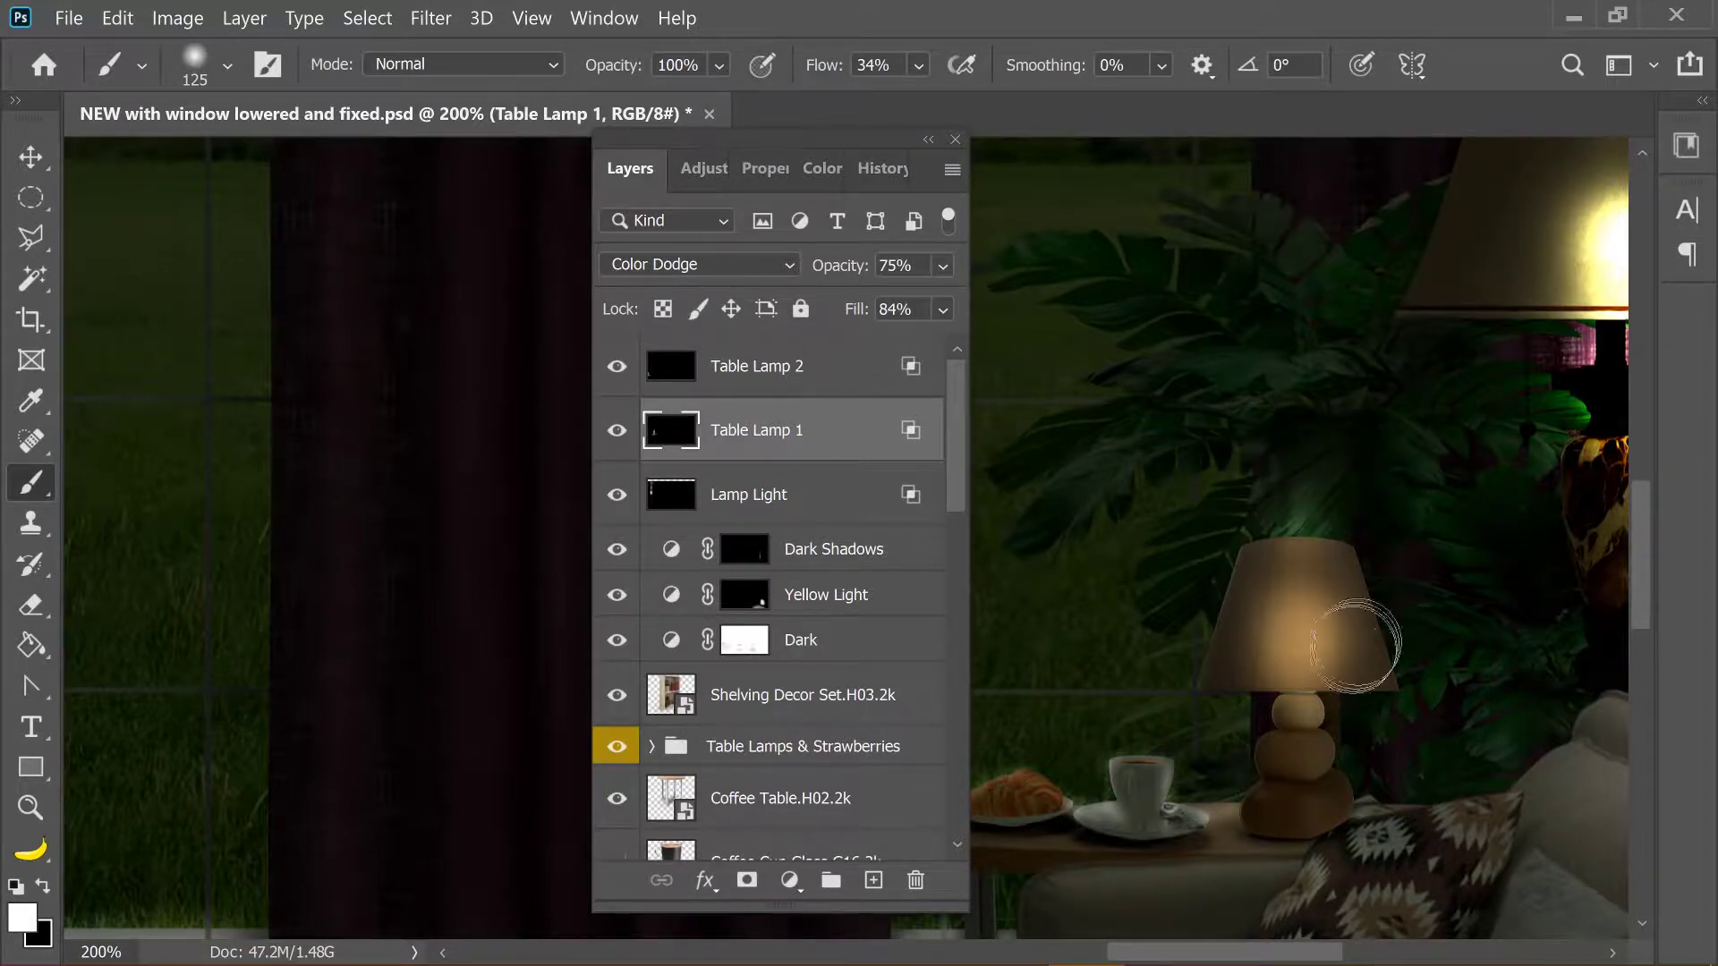
# Zoom to 300% on the shade, shrink the brush, swap colours and lower Flow to 9%.
pyautogui.hotkey('ctrl', '+')
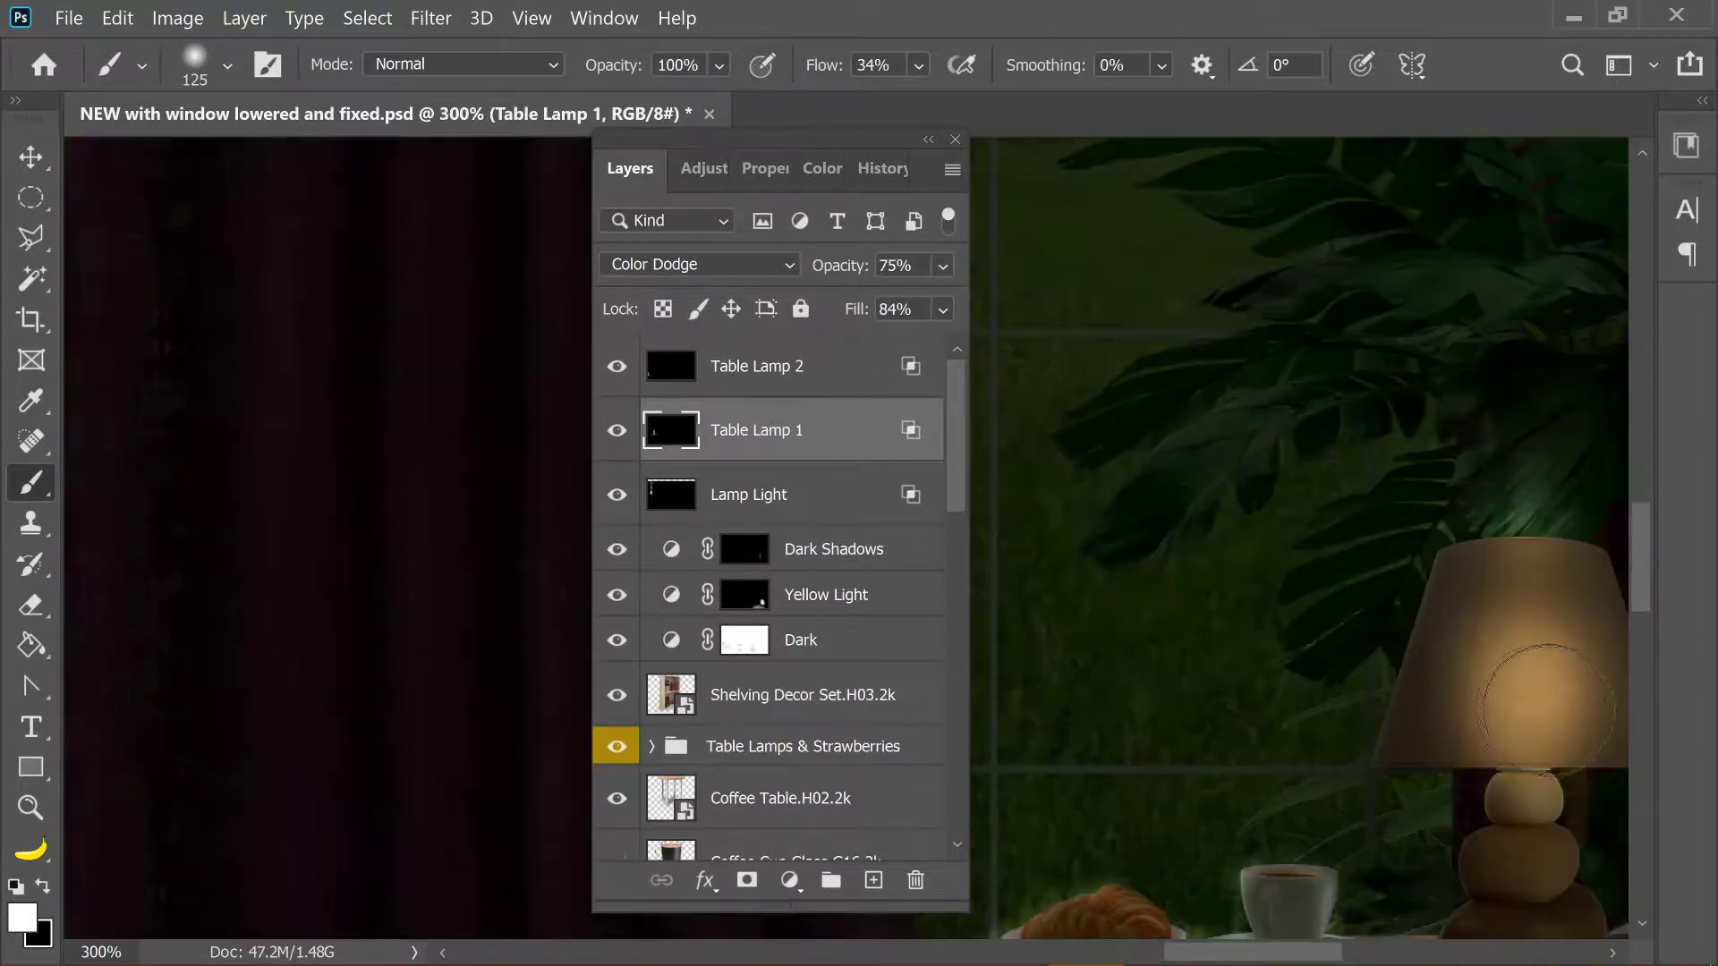
pyautogui.press('[')
pyautogui.press('[')
pyautogui.press('[')
pyautogui.press('x')
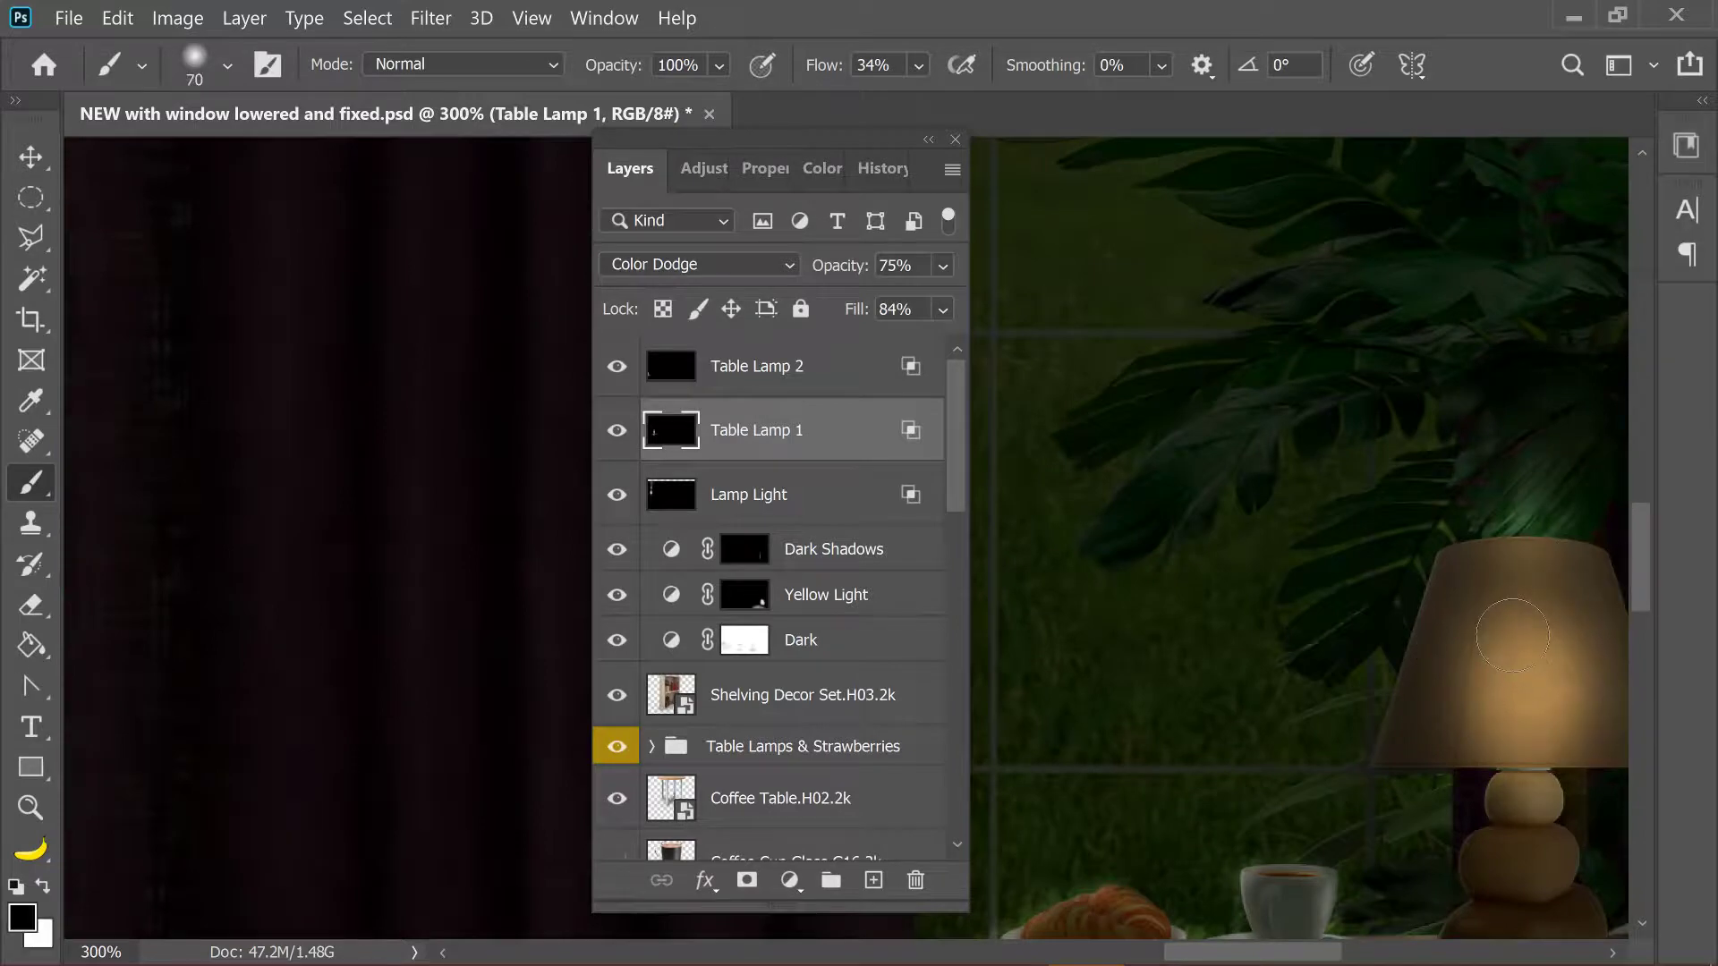
pyautogui.press('[')
pyautogui.moveTo(926, 67); pyautogui.dragTo(937, 111)
pyautogui.click(1587, 567)
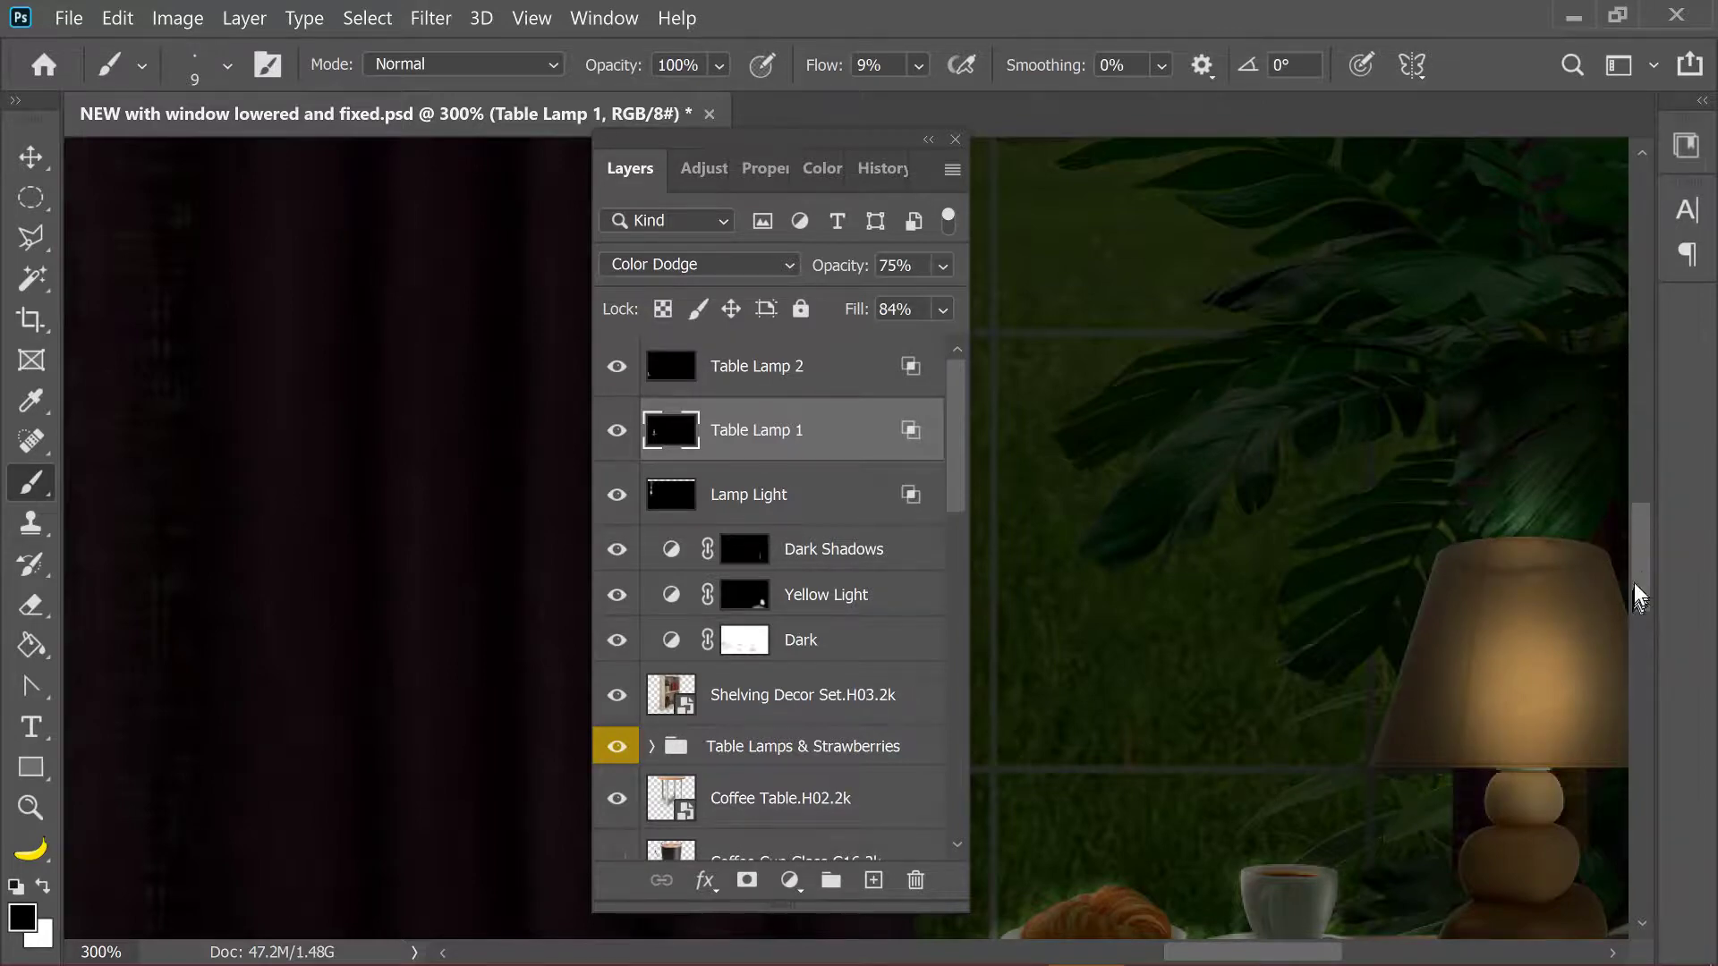
pyautogui.hotkey('ctrl', '1')
# Select the Table Lamp 2 layer, comparing its light on and off, and work zoomed in on the strawberry-side lamp.
pyautogui.scroll(-3, 1636, 565)
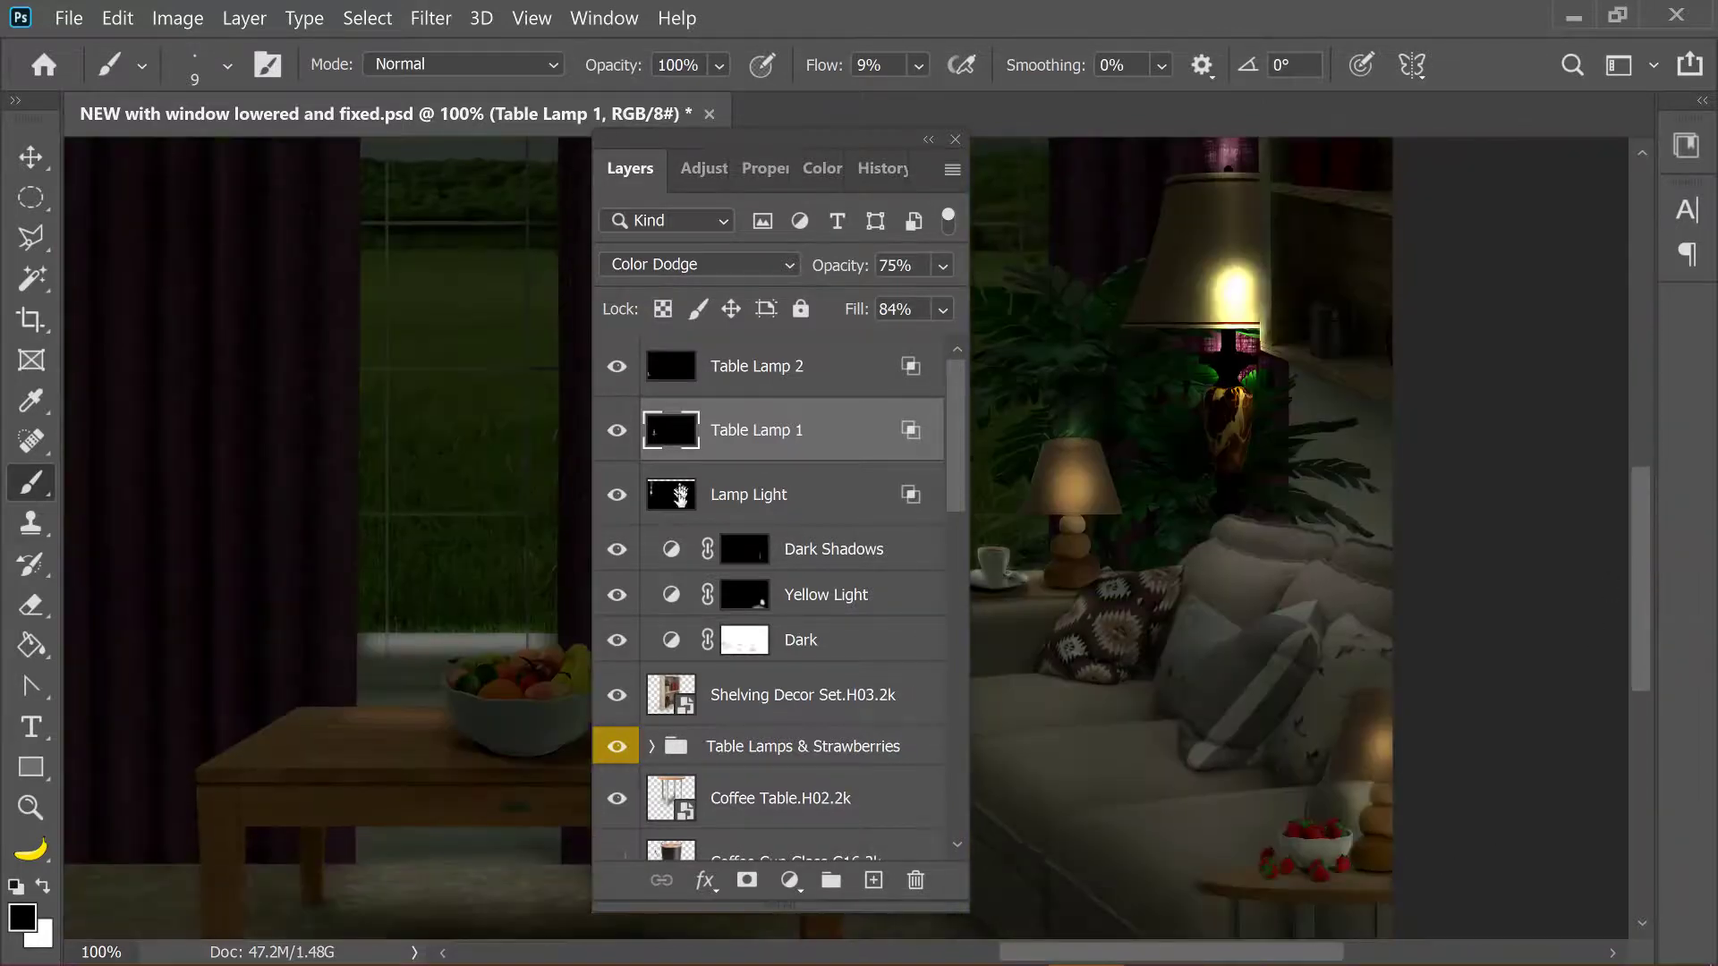
pyautogui.click(616, 366)
pyautogui.click(670, 370)
pyautogui.click(617, 366)
pyautogui.hotkey('ctrl', '+')
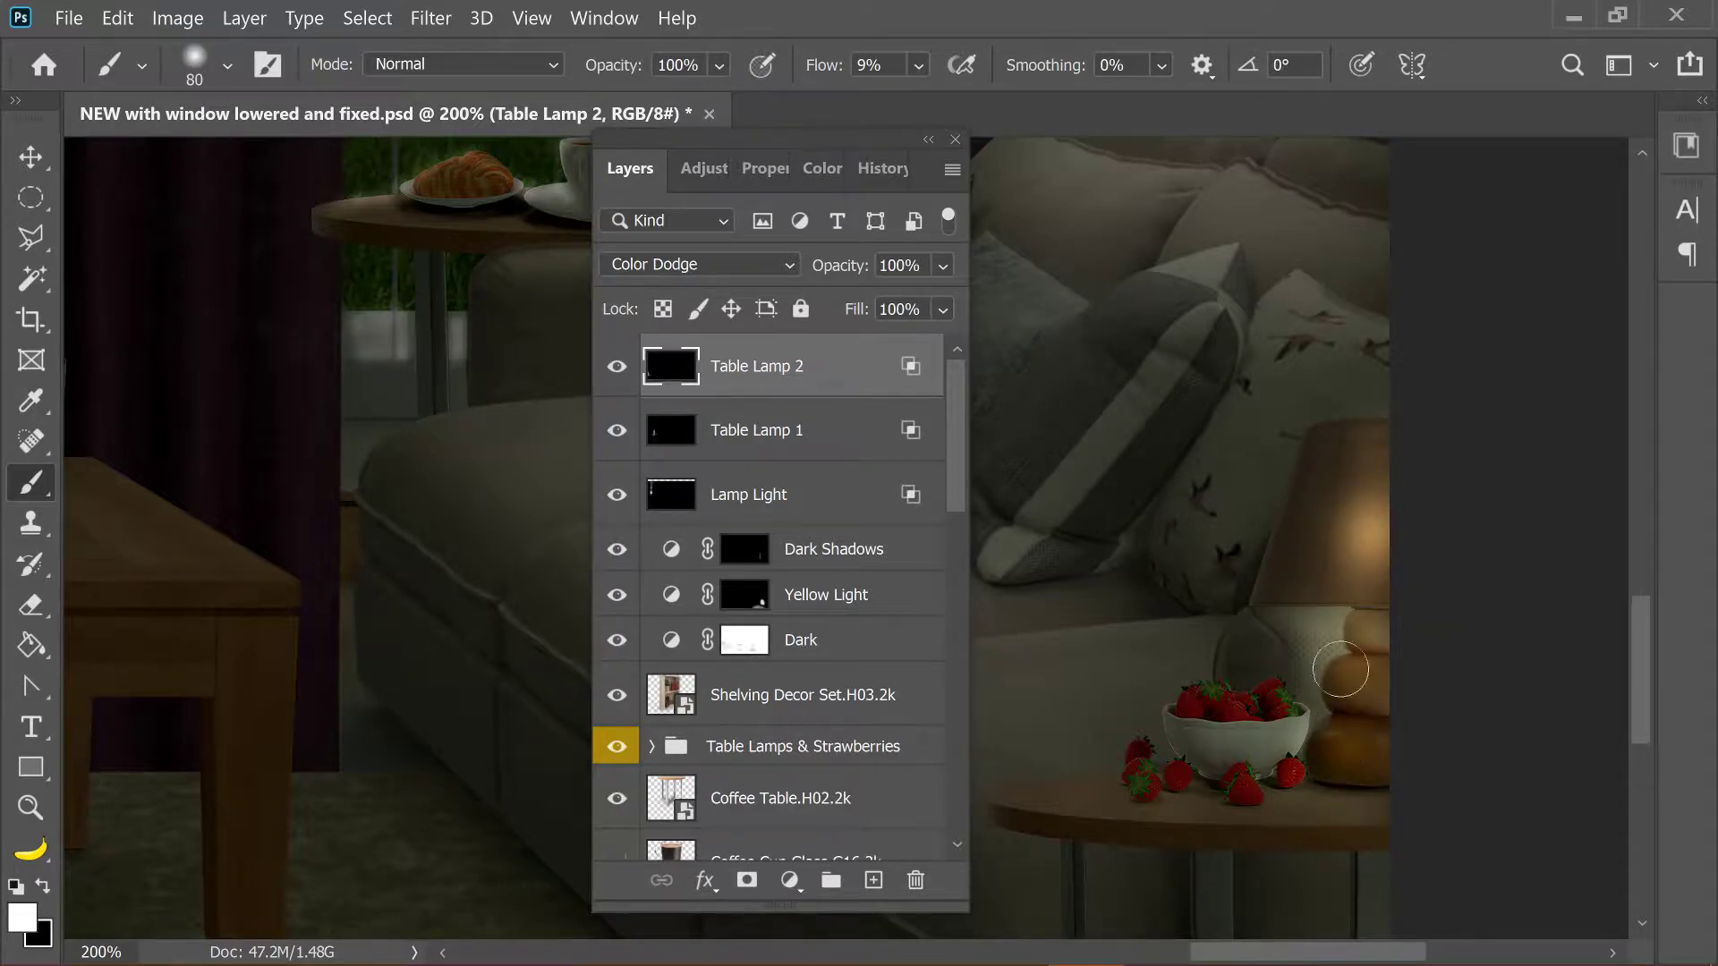
pyautogui.hotkey('ctrl', '-')
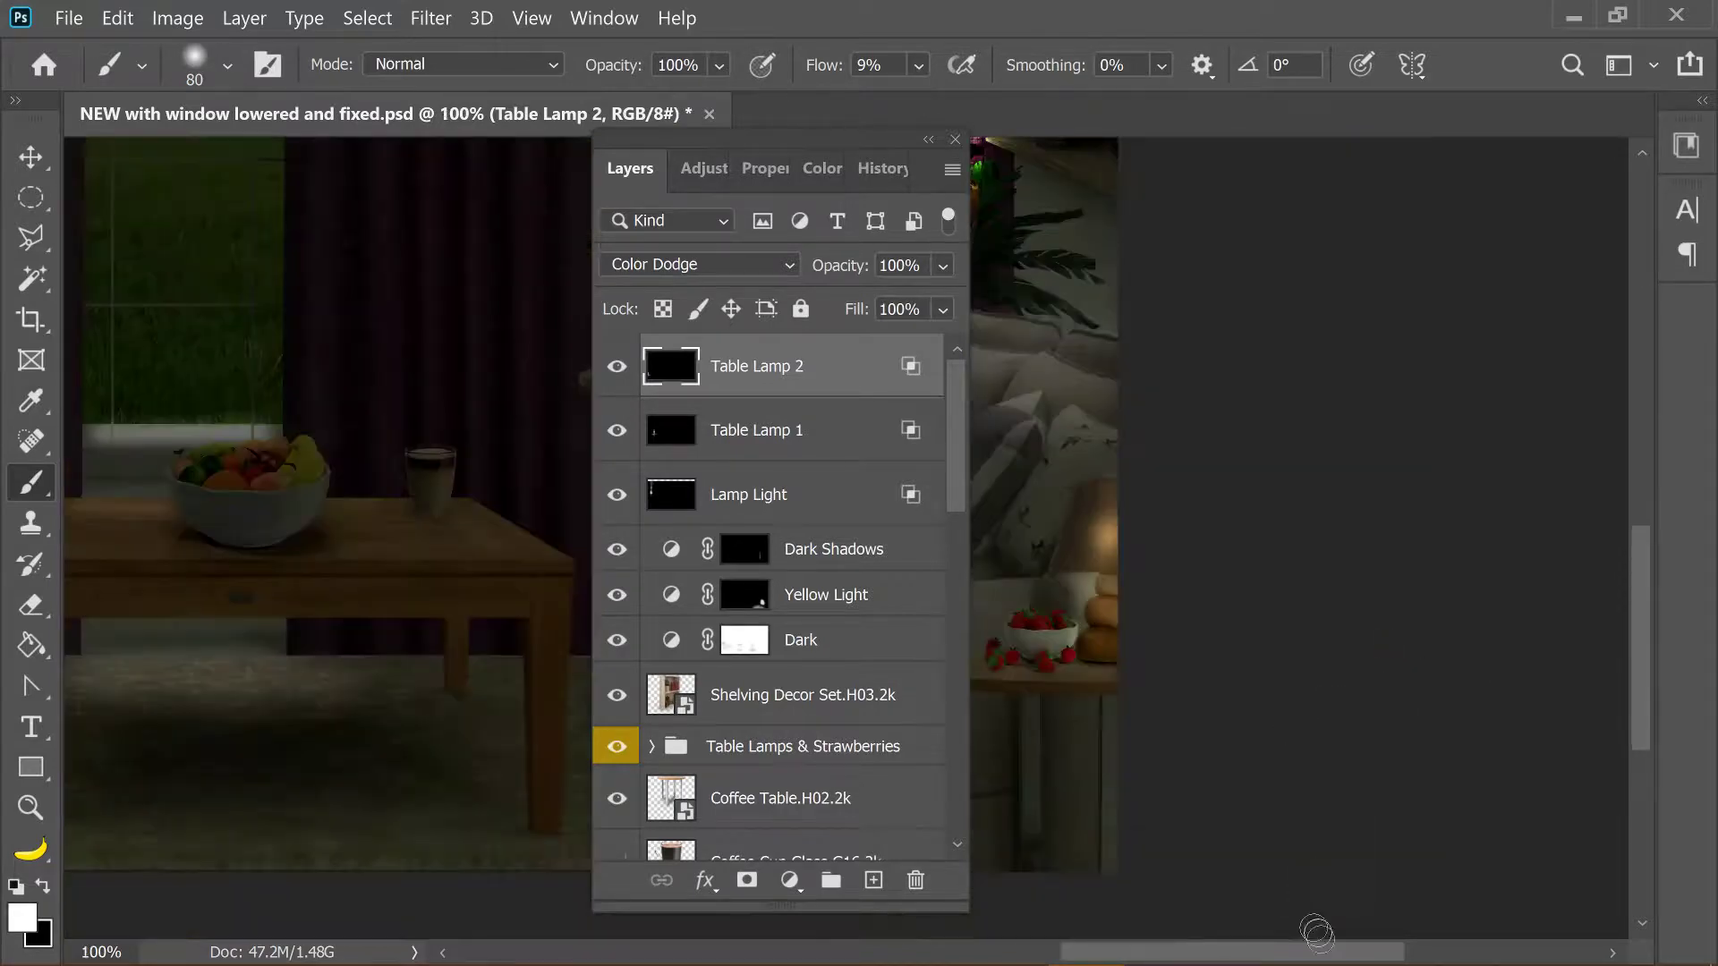
# Undo the last brush stroke via the History panel and zoom out to the whole room.
pyautogui.moveTo(630, 168); pyautogui.dragTo(1678, 358)
pyautogui.hotkey('ctrl', 'z')
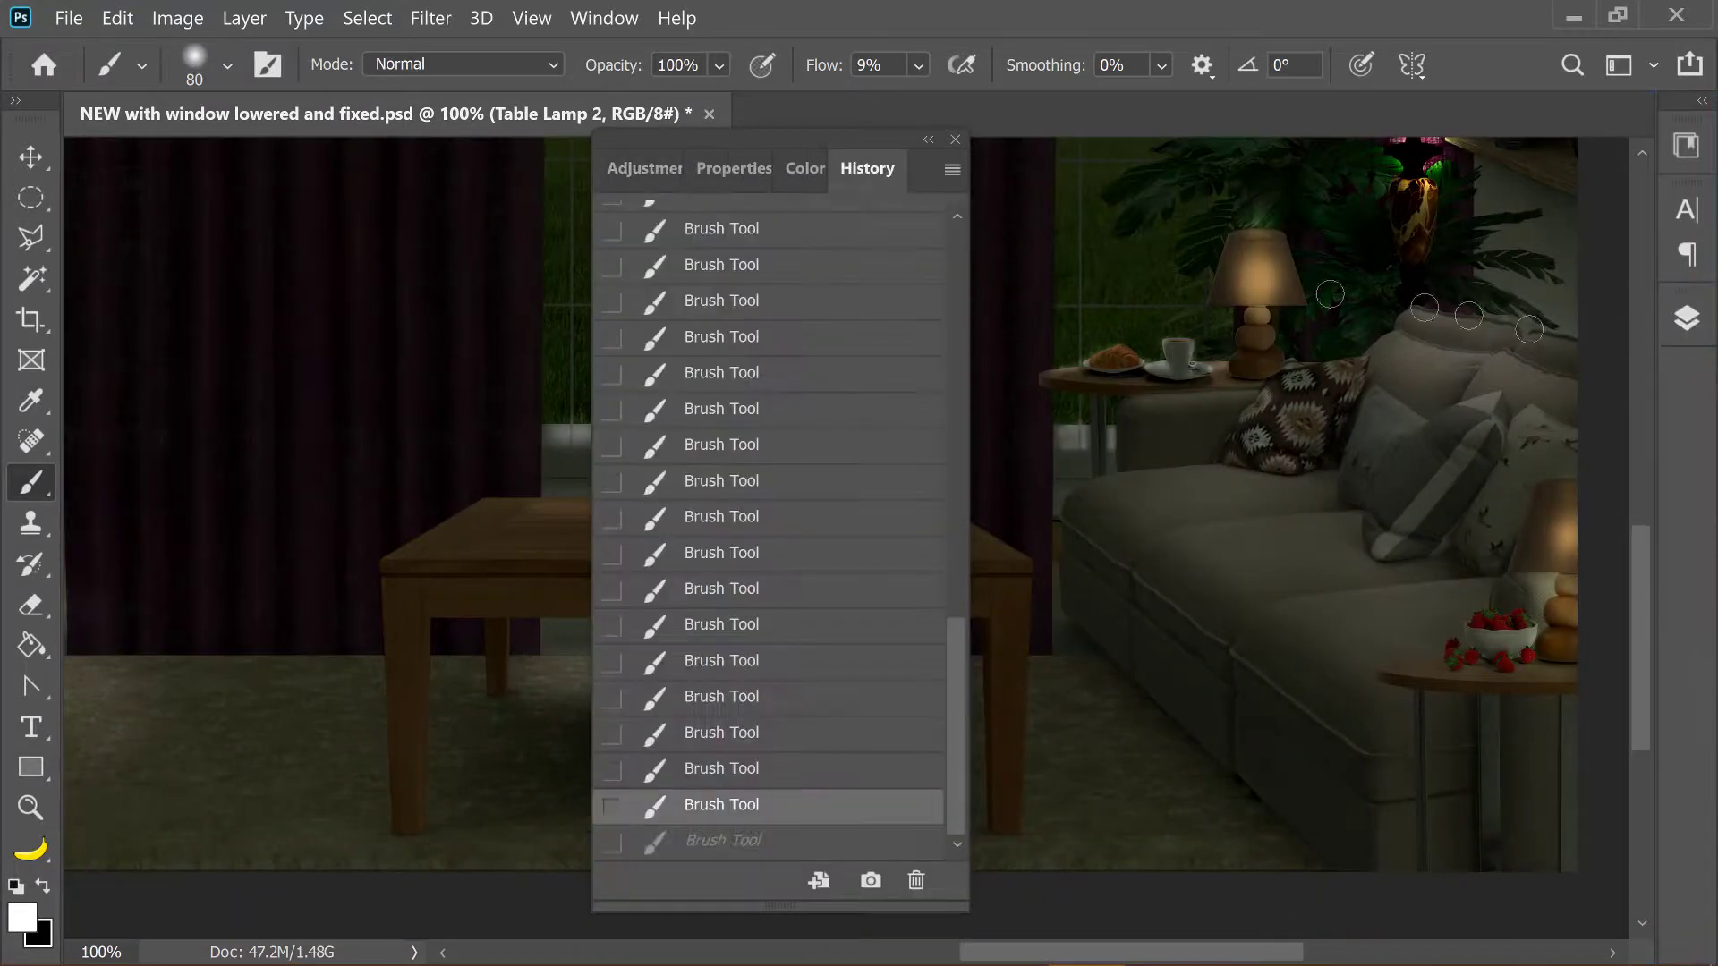
pyautogui.moveTo(854, 143); pyautogui.dragTo(1687, 385)
pyautogui.scroll(3, 1305, 444)
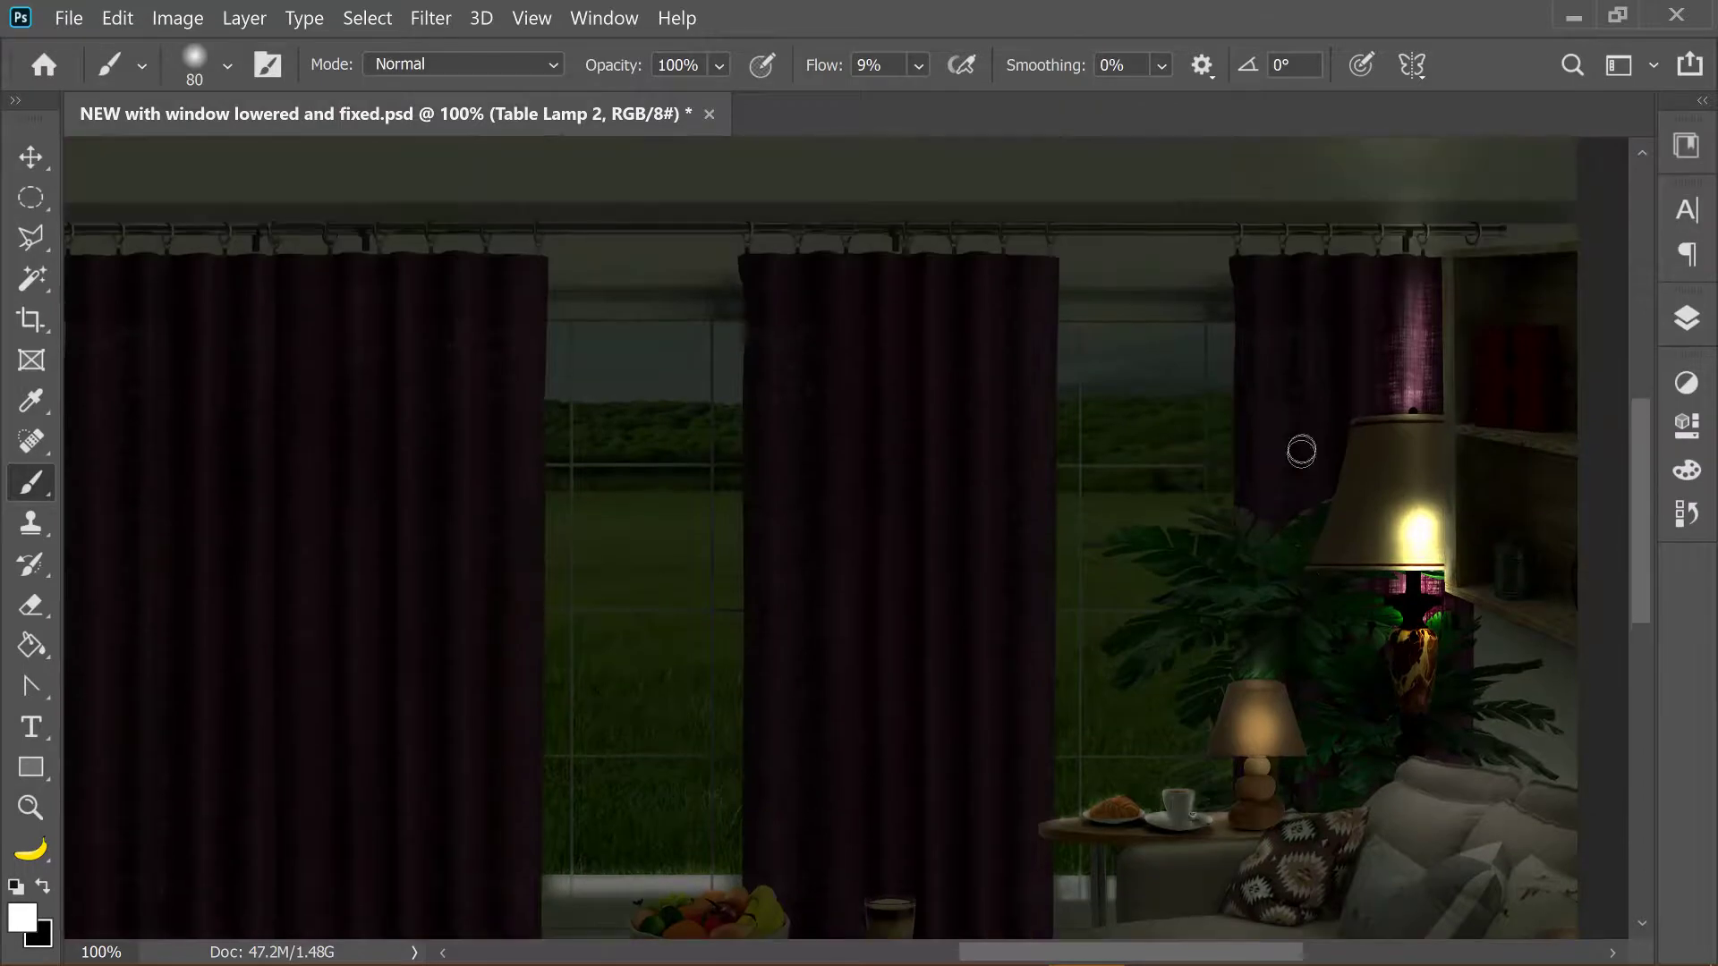
pyautogui.hscroll(2, 1030, 761)
pyautogui.hotkey('ctrl', '-')
pyautogui.scroll(-3, 894, 626)
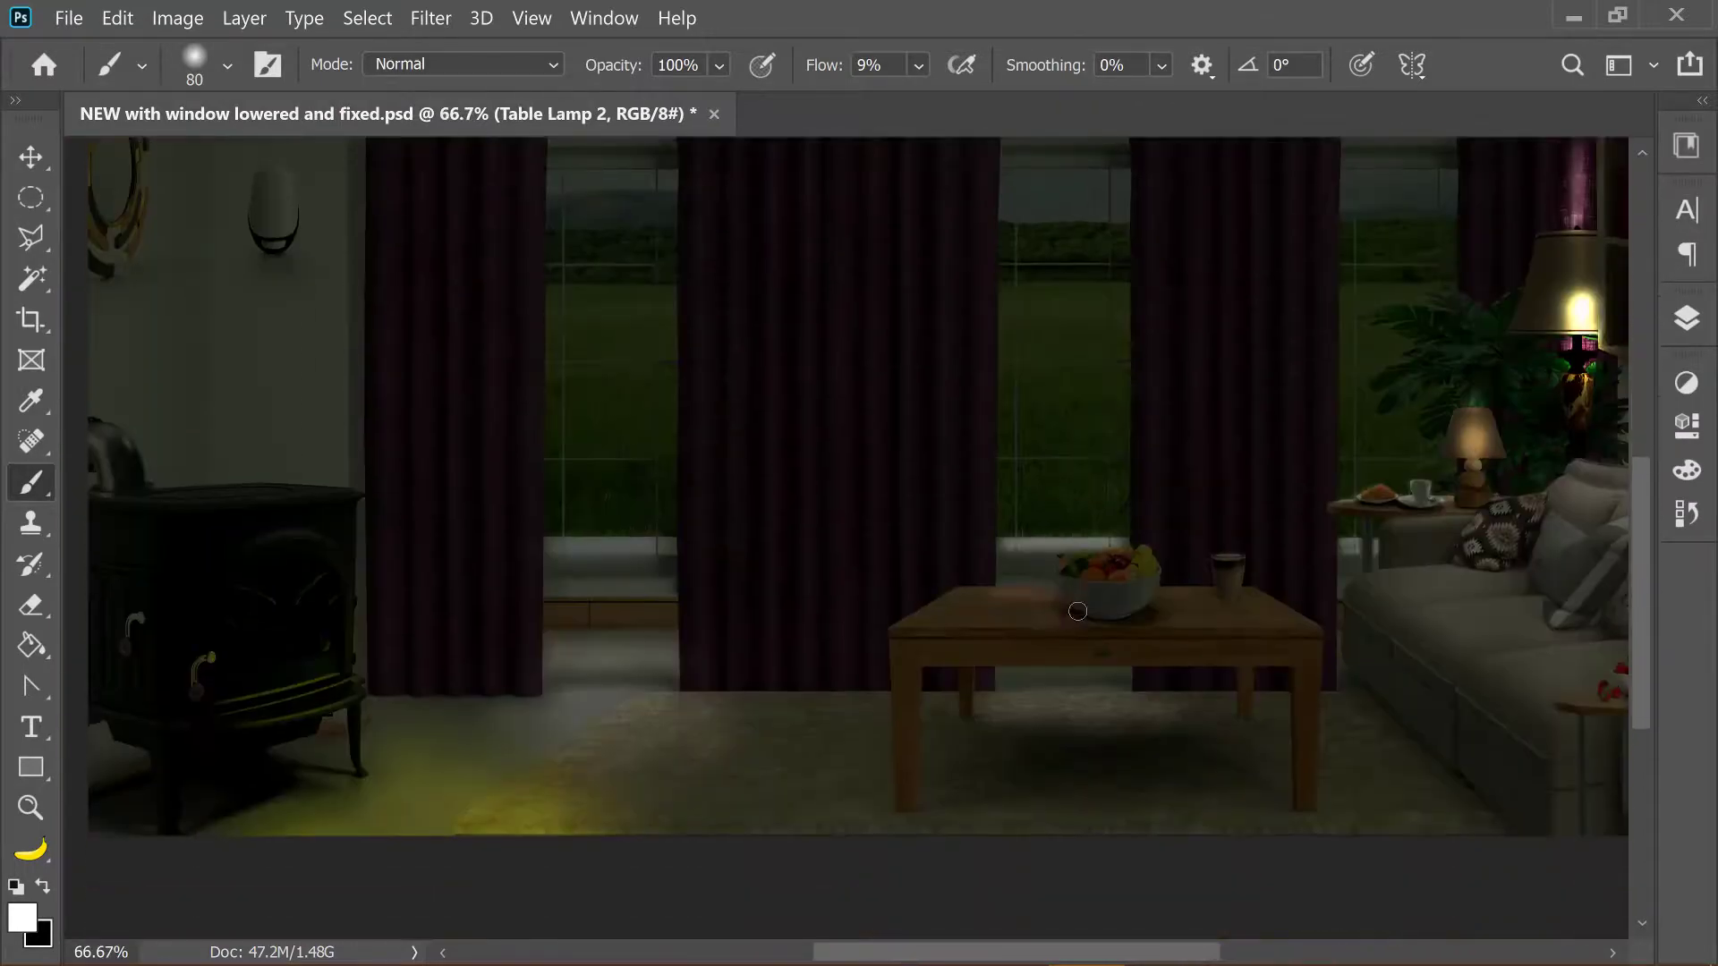
pyautogui.scroll(-1, 720, 654)
pyautogui.click(1687, 318)
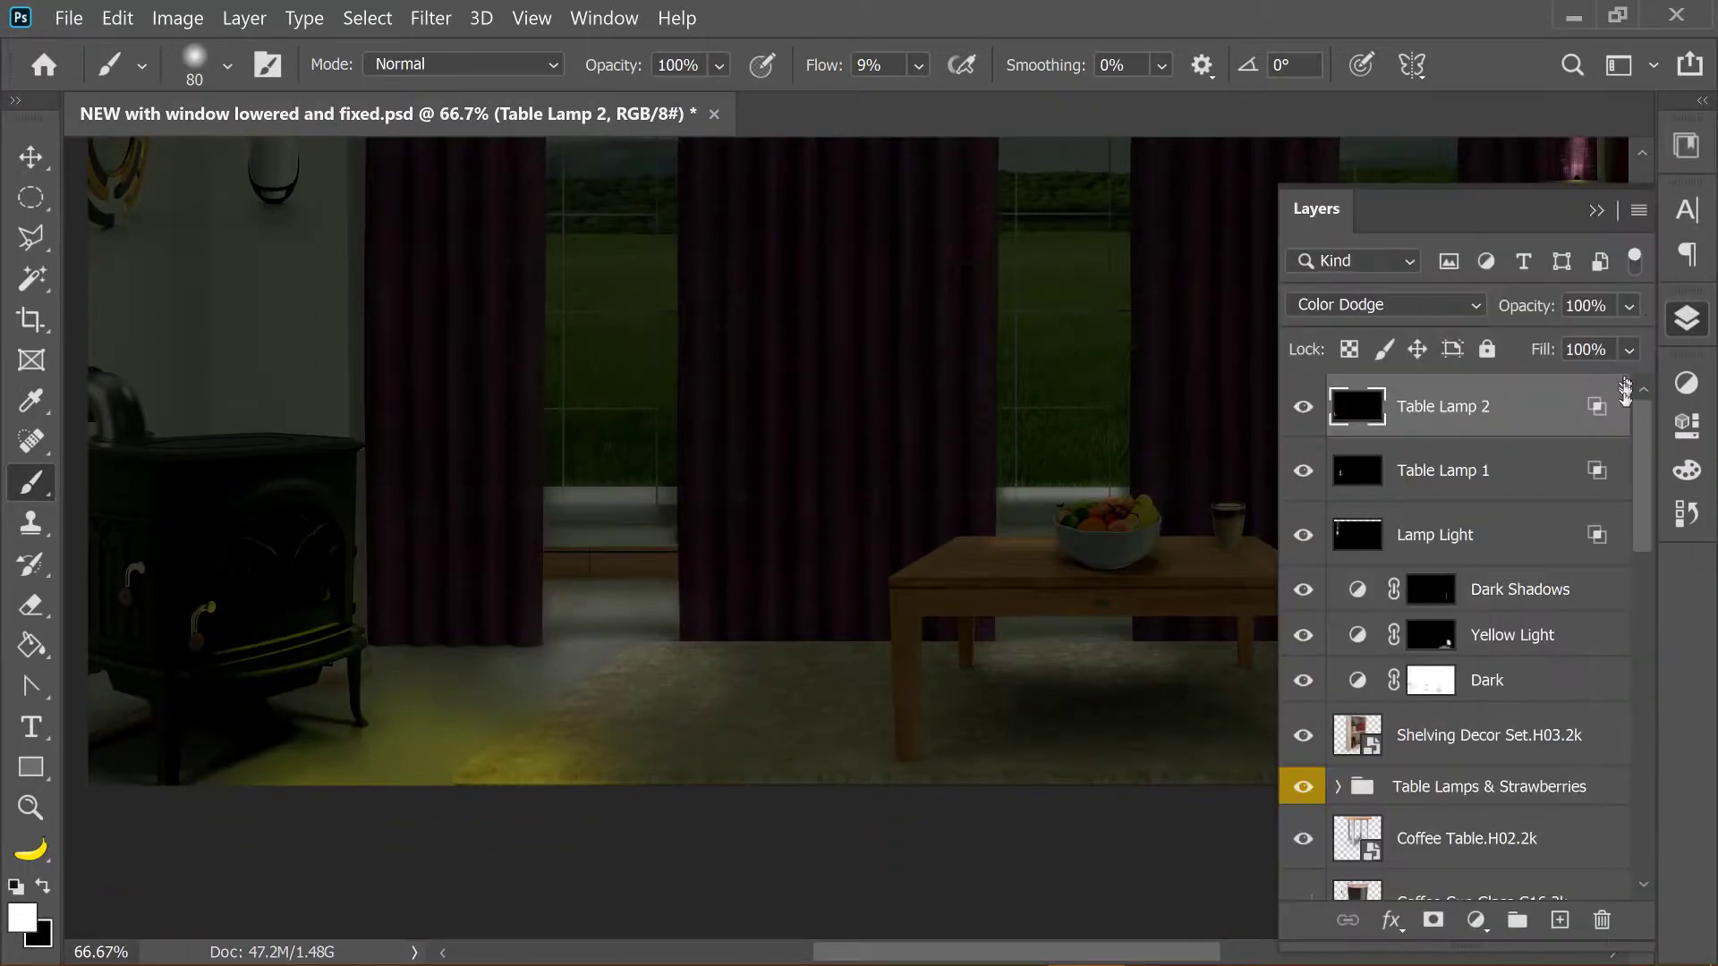
pyautogui.click(1305, 412)
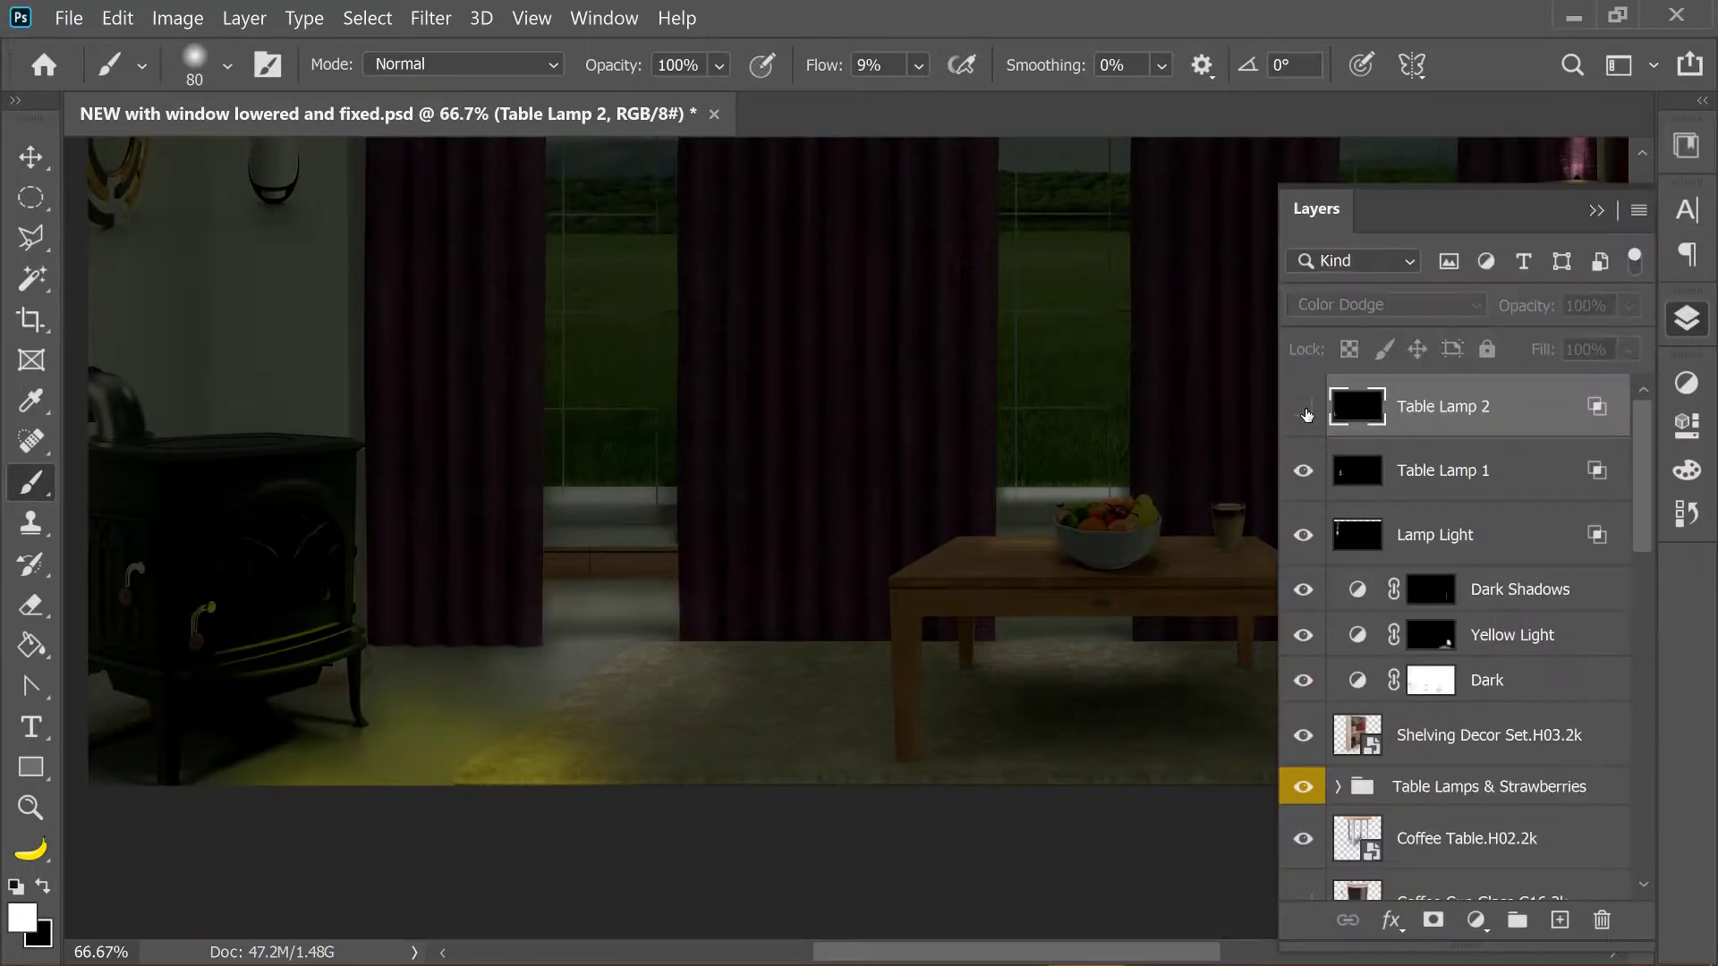
pyautogui.moveTo(1305, 488)
pyautogui.mouseDown()
pyautogui.moveTo(1304, 680)
pyautogui.moveTo(1313, 412)
pyautogui.mouseUp()
pyautogui.click(1304, 680)
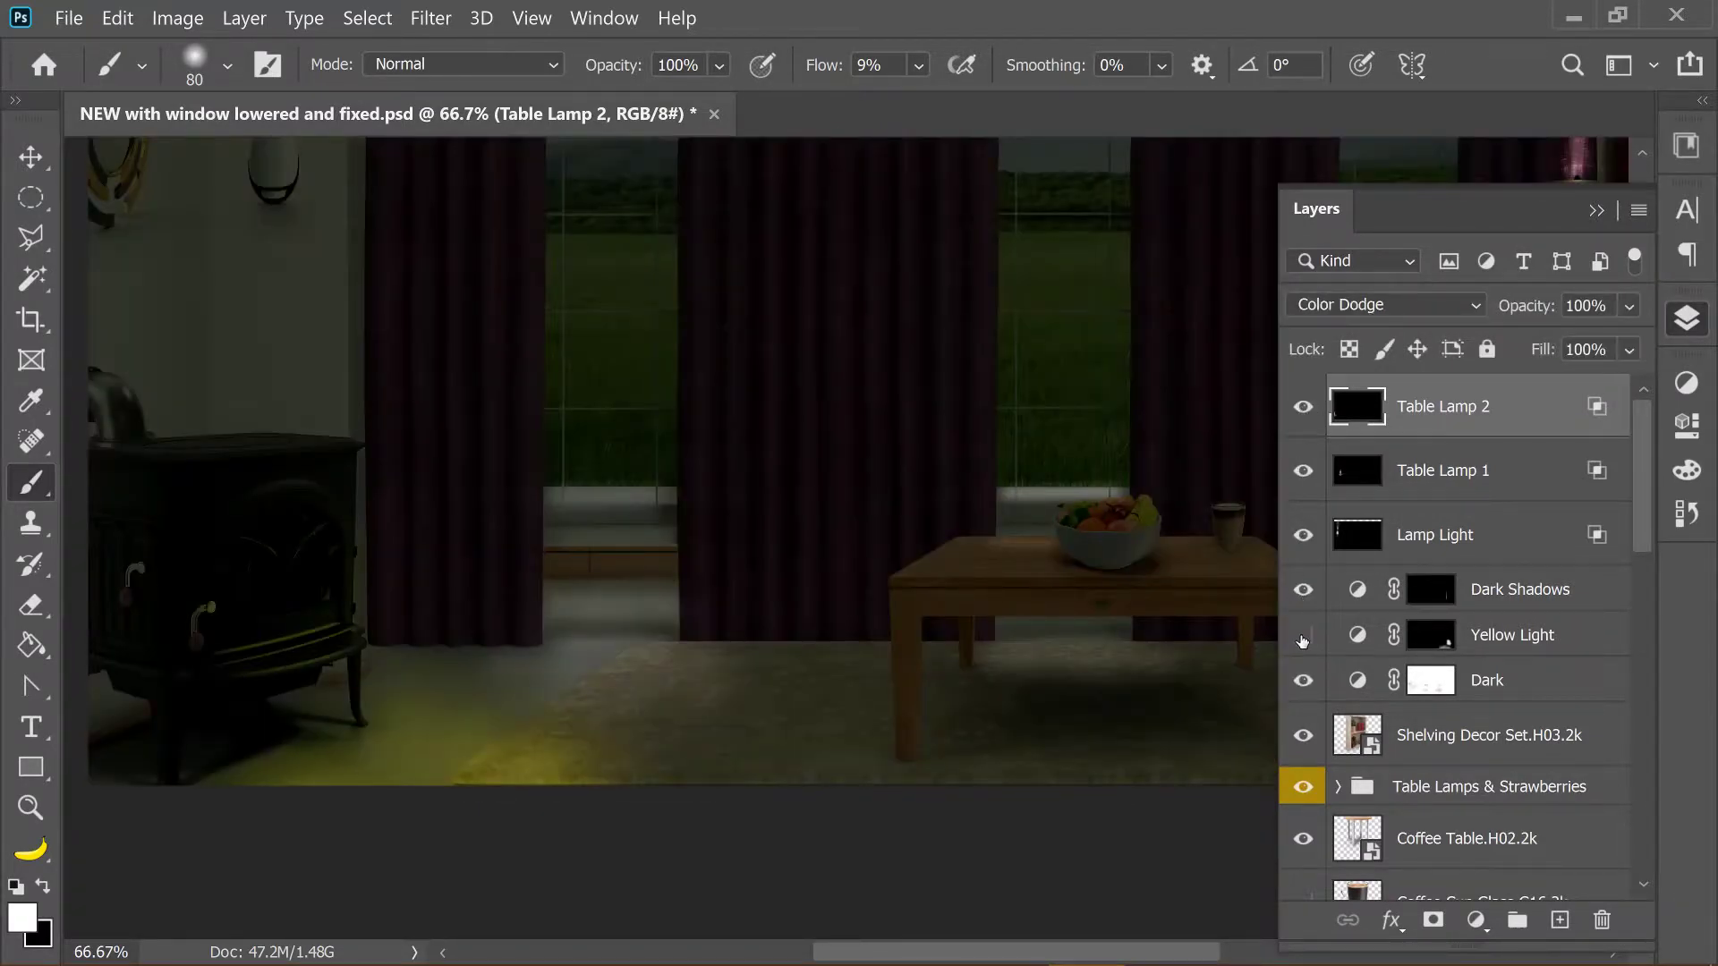
pyautogui.click(1304, 680)
# Hide the Layers panel, set the brush to size 300 and paint soft light on the sofa back.
pyautogui.press('F7')
pyautogui.press(']')
pyautogui.press(']')
pyautogui.press(']')
pyautogui.scroll(3, 1521, 573)
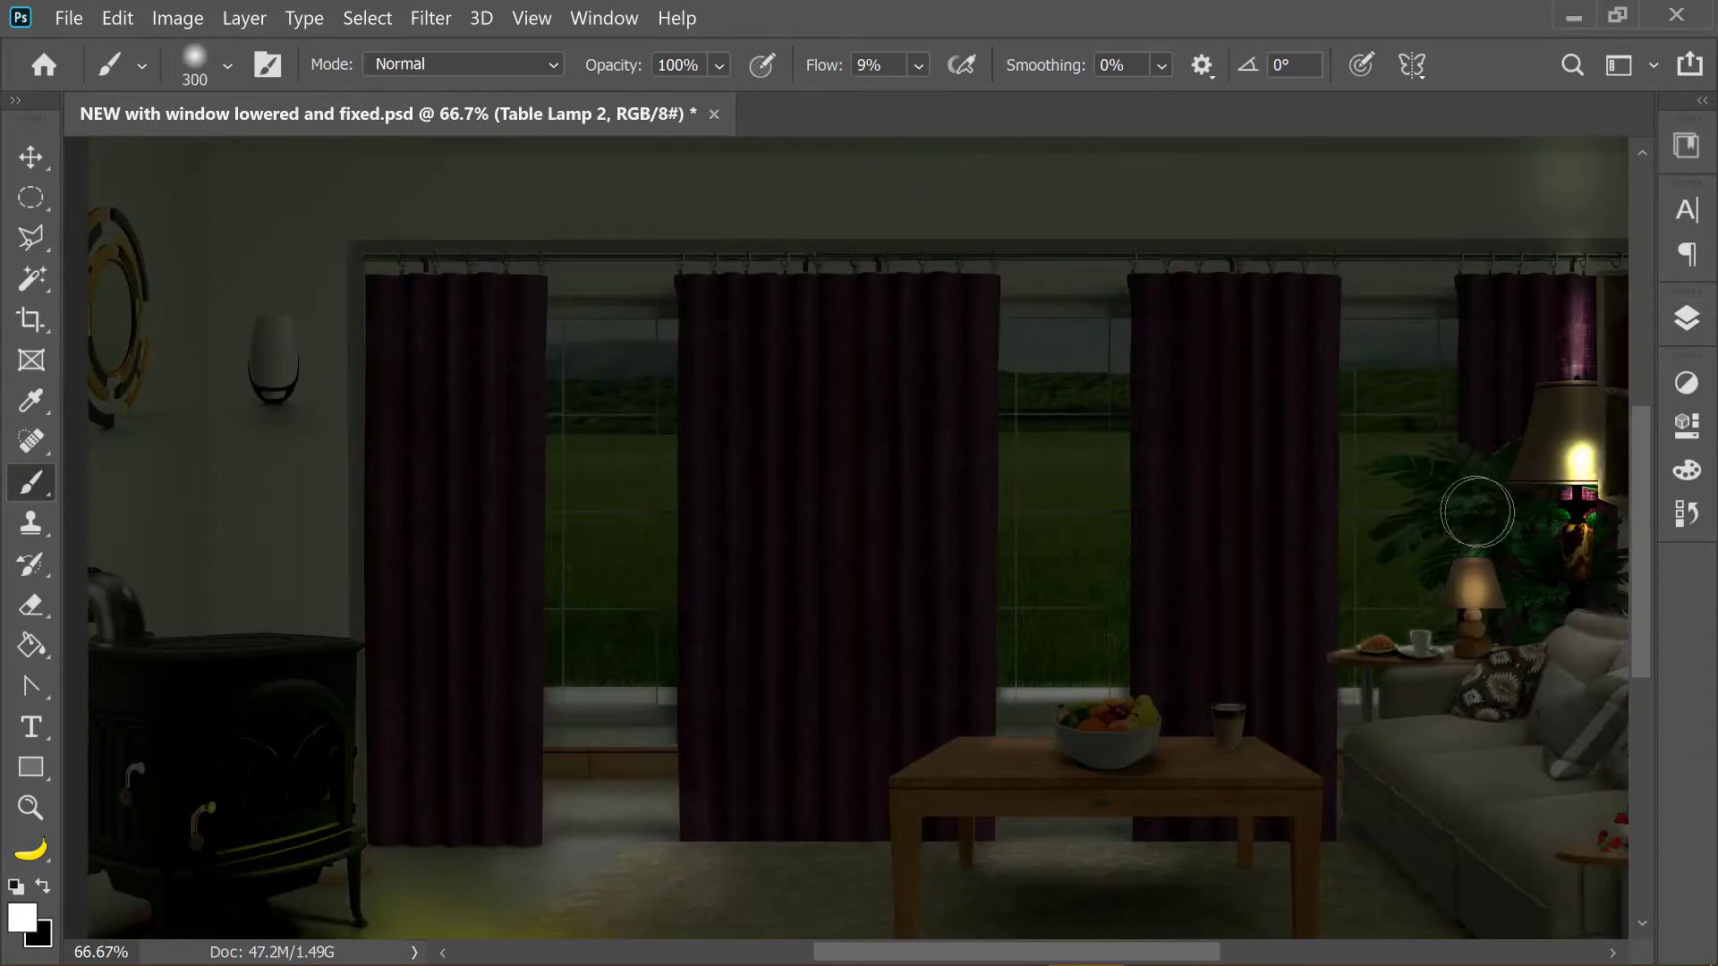
pyautogui.press(']')
pyautogui.press(']')
pyautogui.press(']')
pyautogui.hscroll(3, 1570, 682)
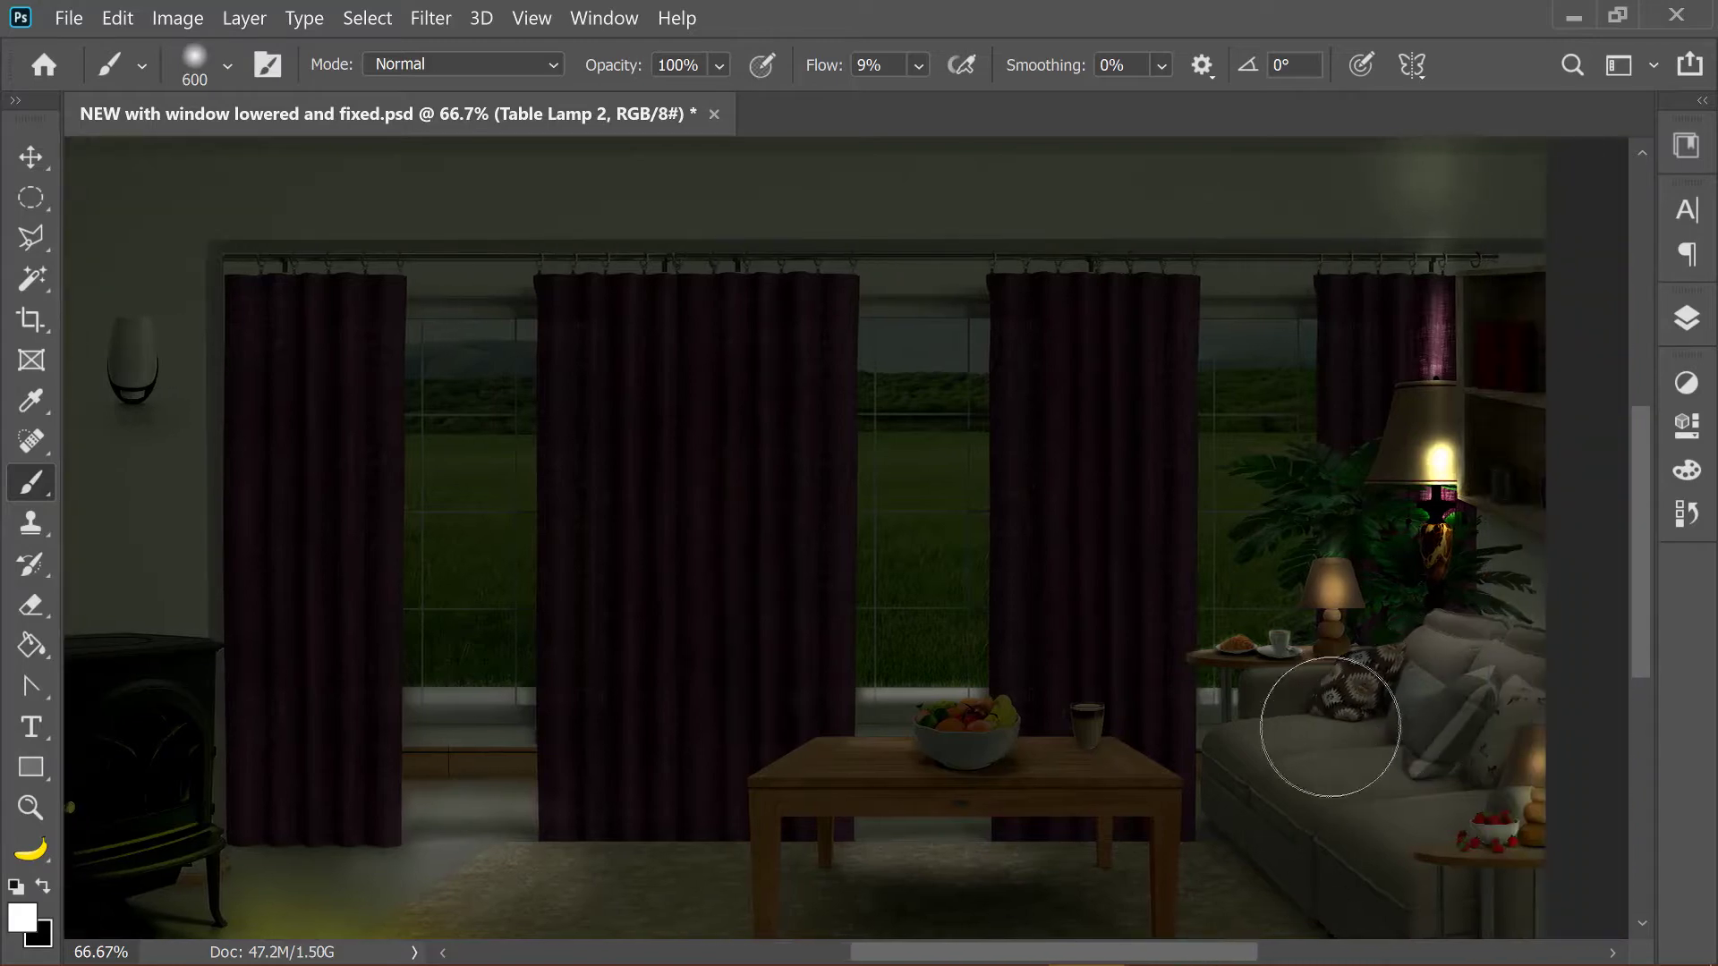
pyautogui.press('[')
pyautogui.press('[')
pyautogui.press('[')
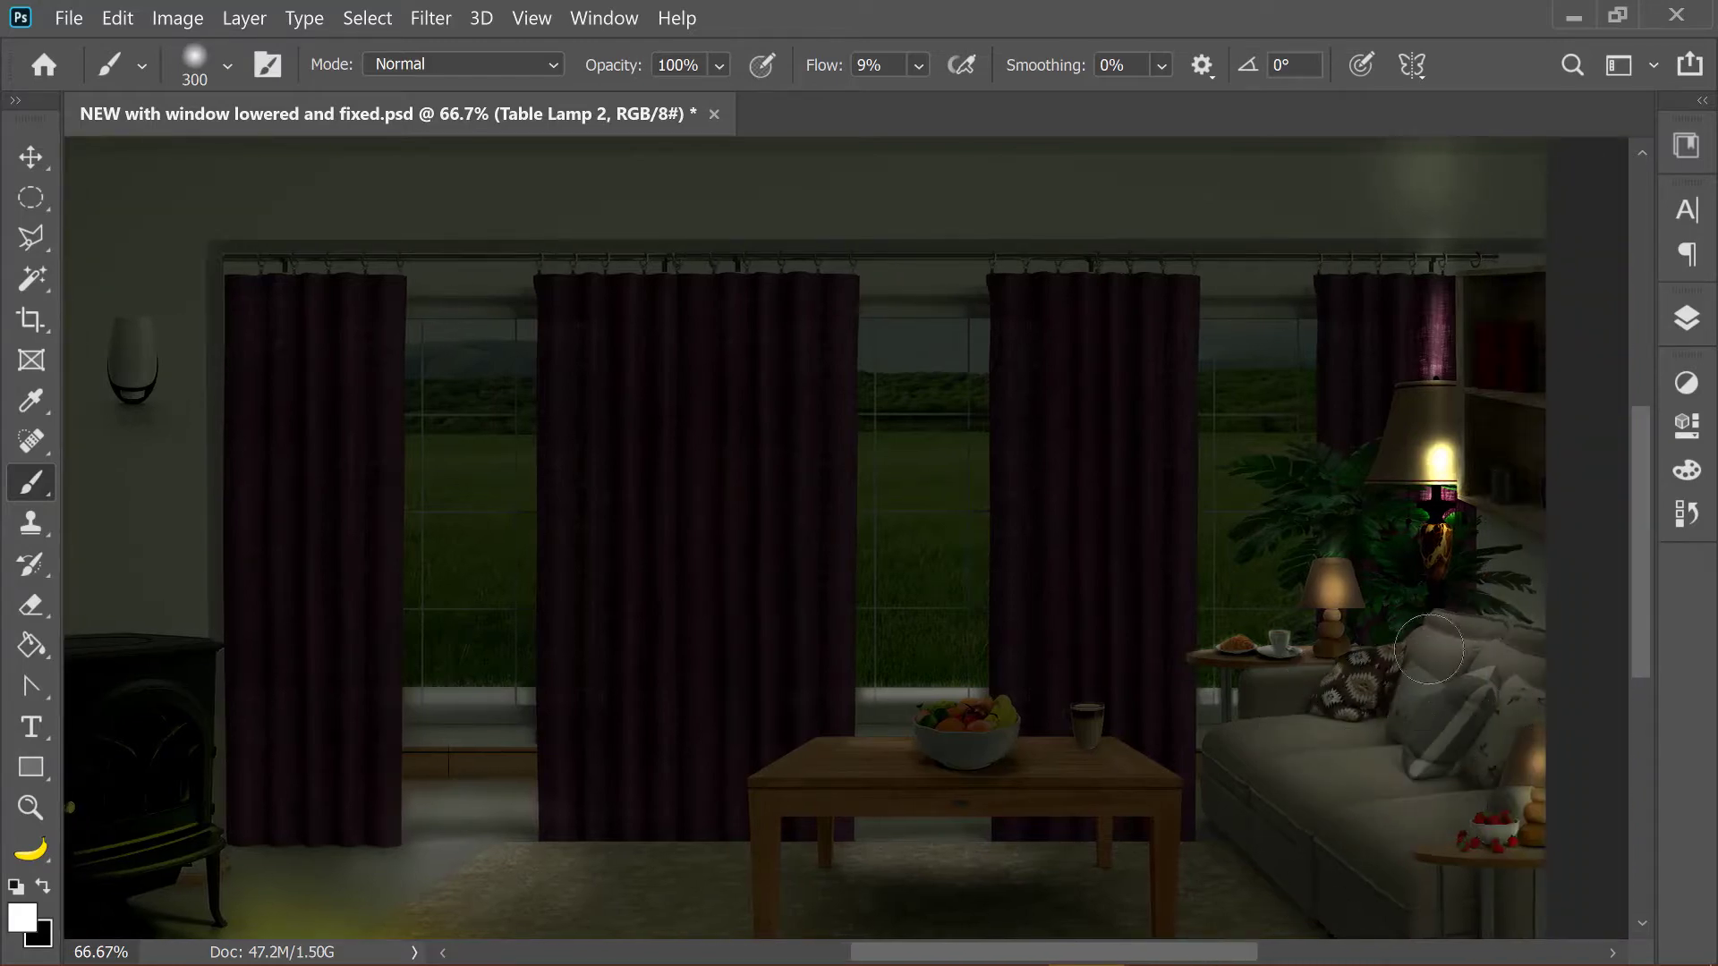
pyautogui.moveTo(1444, 636)
pyautogui.mouseDown()
pyautogui.moveTo(1508, 636)
pyautogui.moveTo(1432, 662)
pyautogui.mouseUp()
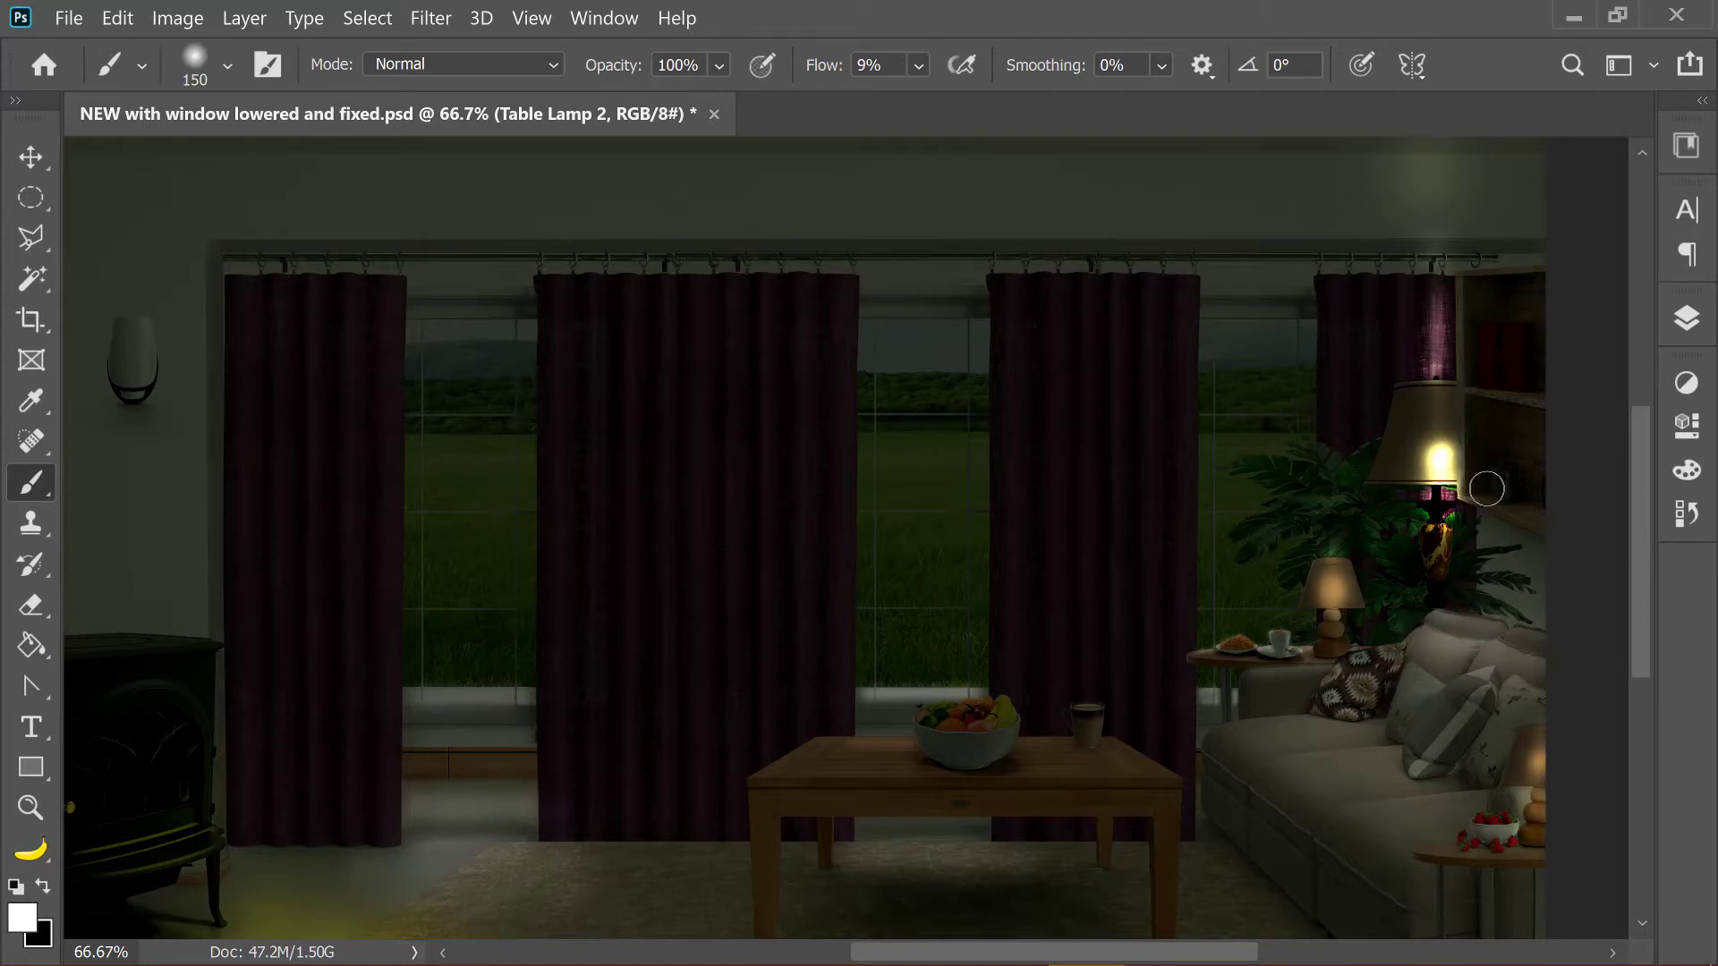
# Paint soft light along the bookshelf edge beside the tall floor lamp.
pyautogui.press(']')
pyautogui.press(']')
pyautogui.press(']')
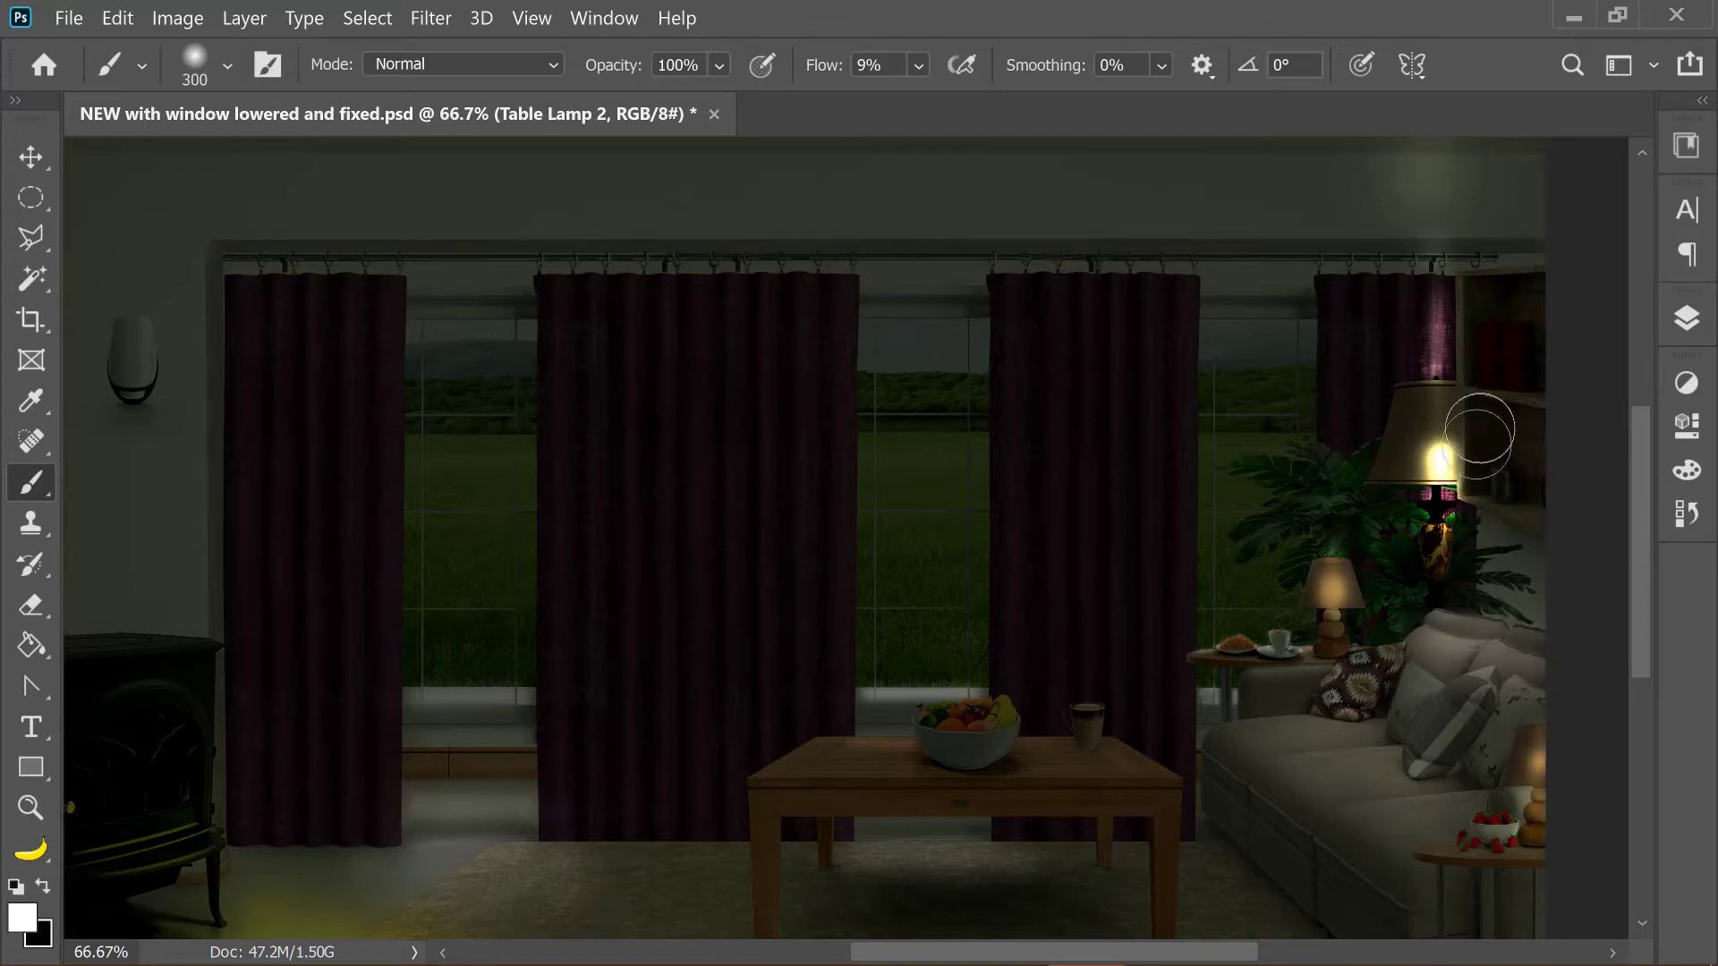
pyautogui.press('[')
pyautogui.press('[')
pyautogui.press('[')
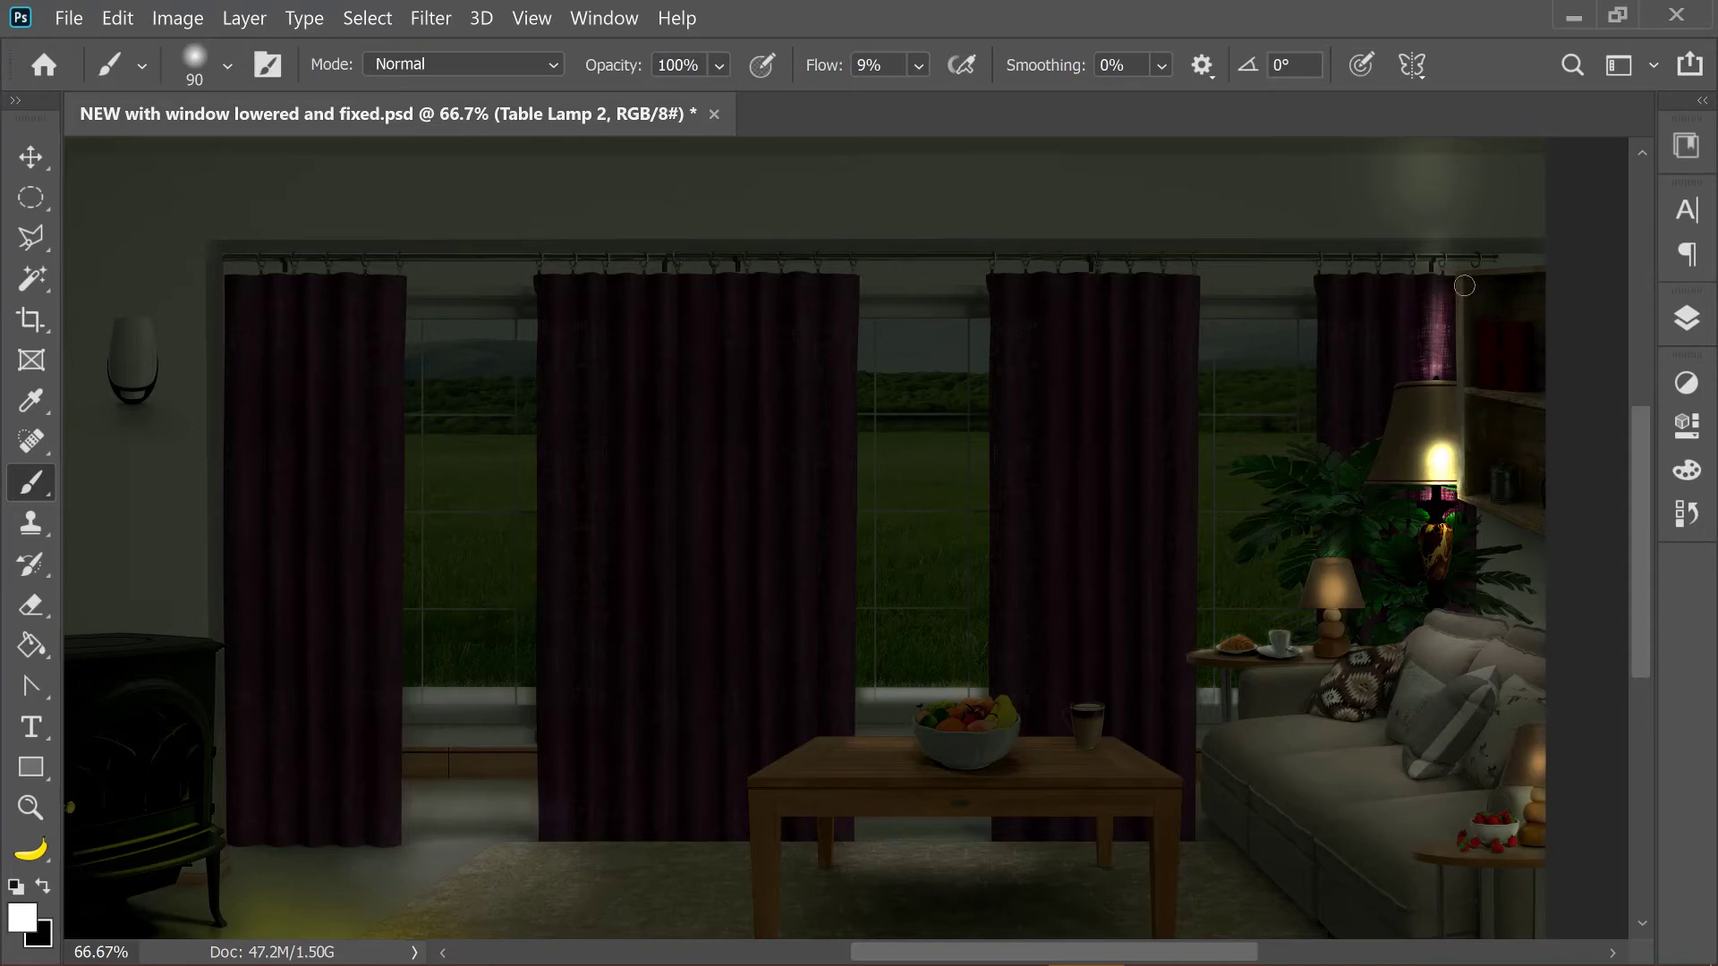
pyautogui.moveTo(1464, 286); pyautogui.dragTo(1494, 550)
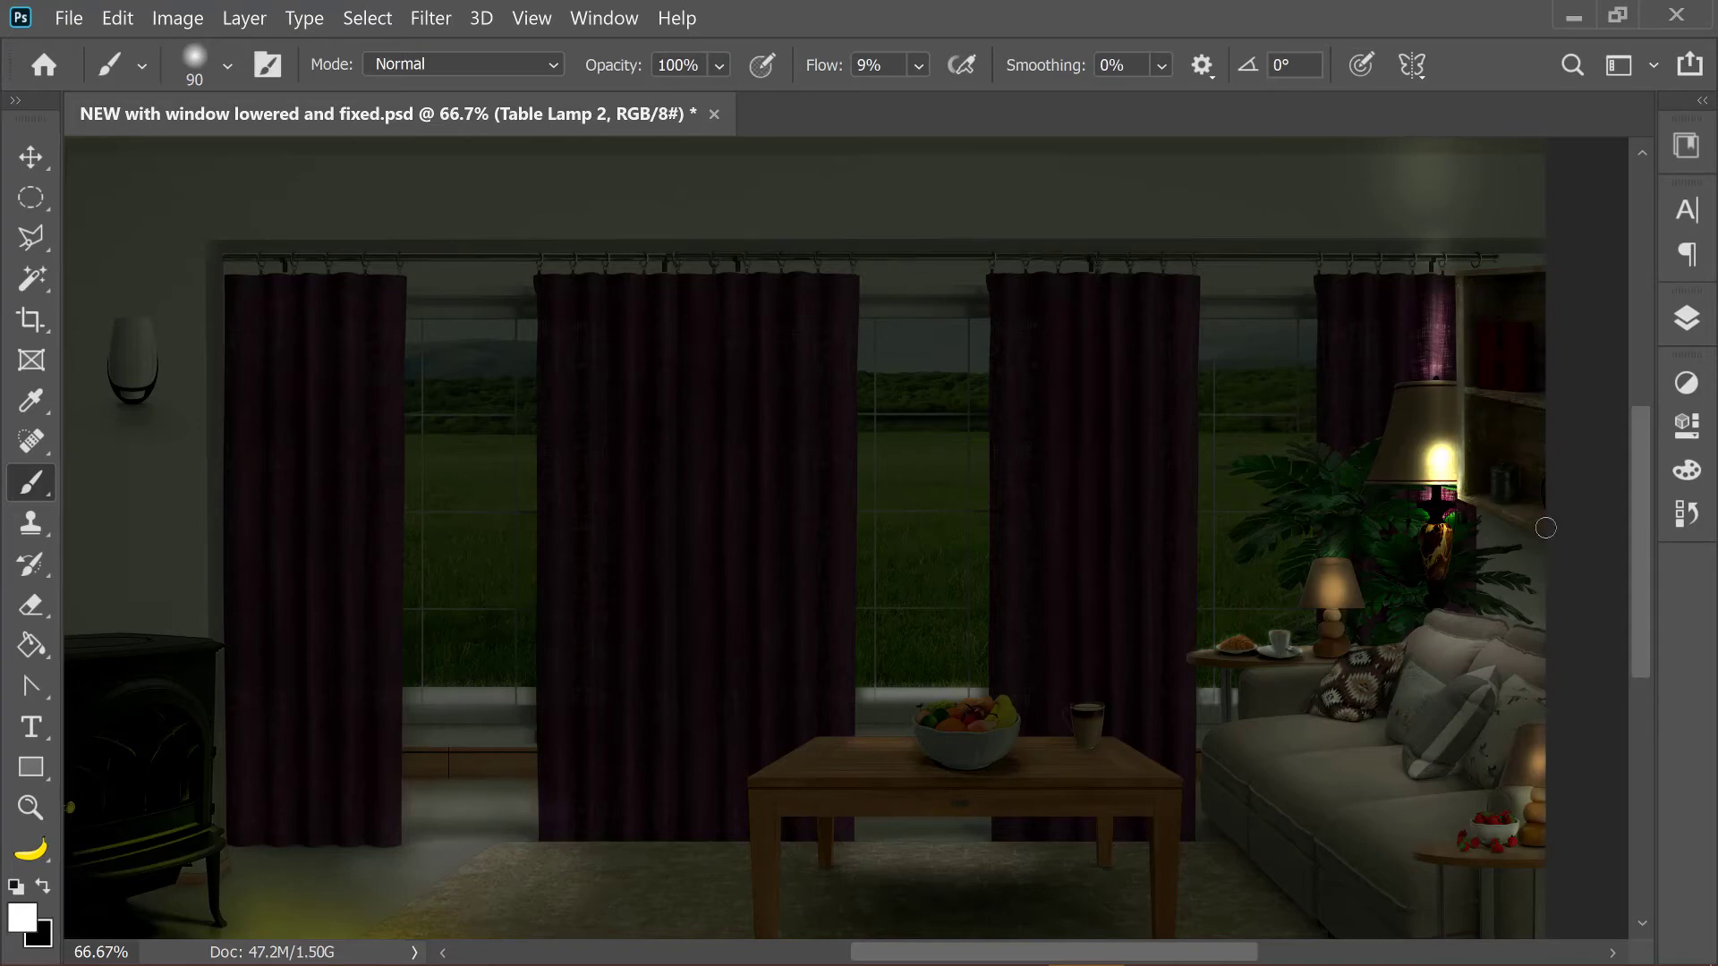